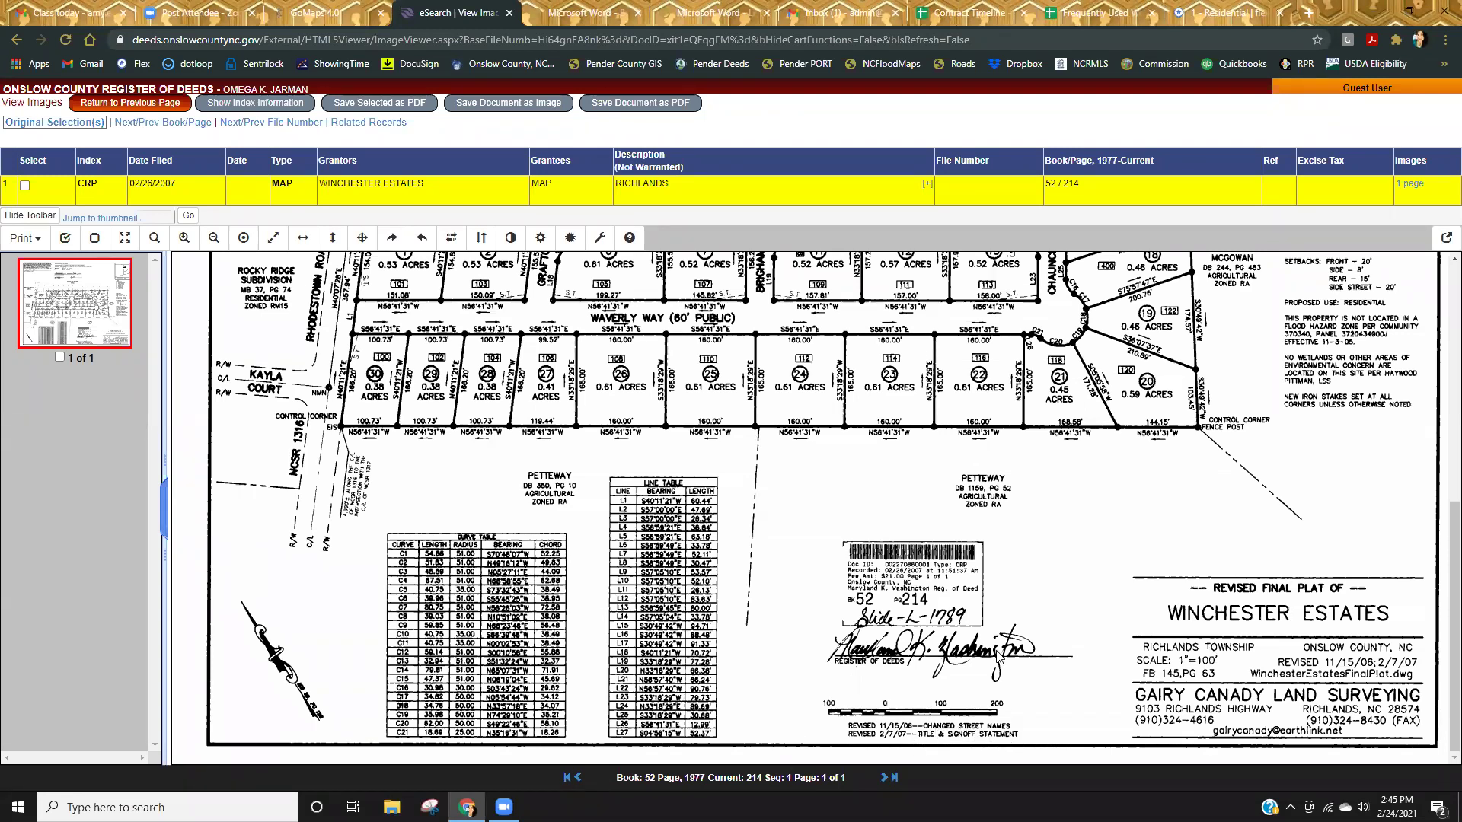
{"action": "scroll", "coordinate": [579, 503], "scroll_direction": "up", "scroll_amount": 3}
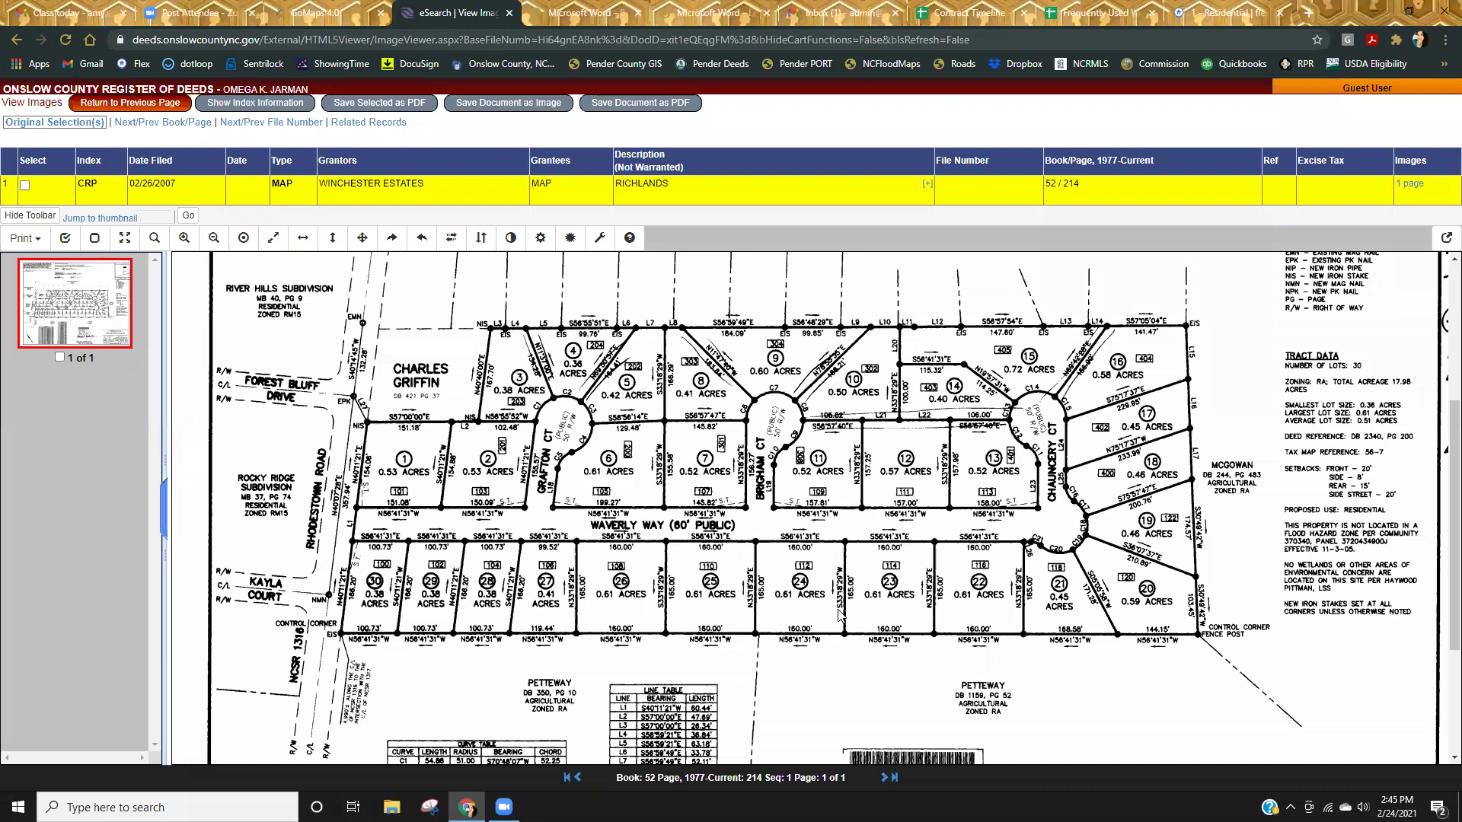
{"action": "left_click", "coordinate": [510, 13]}
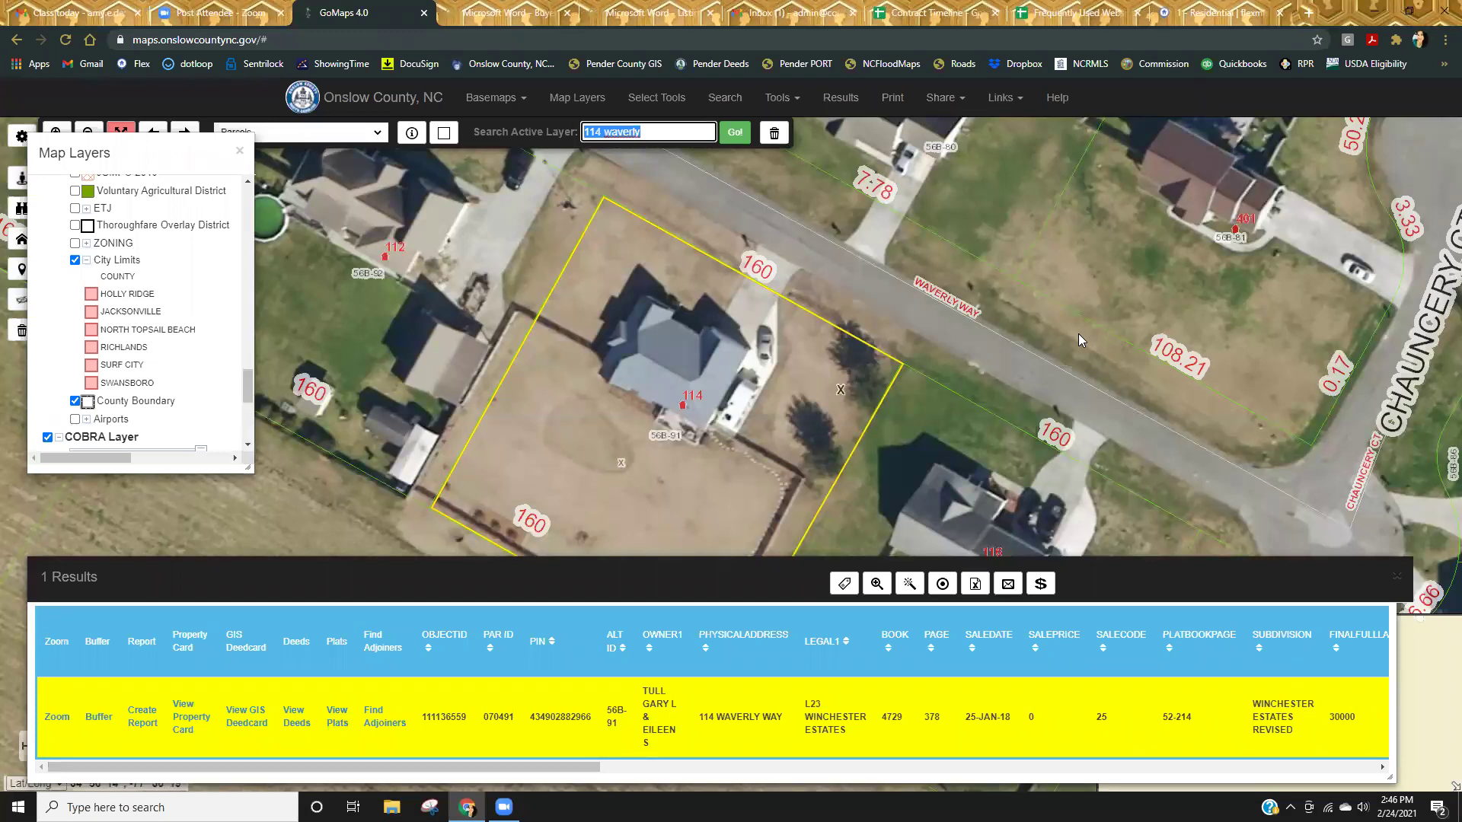
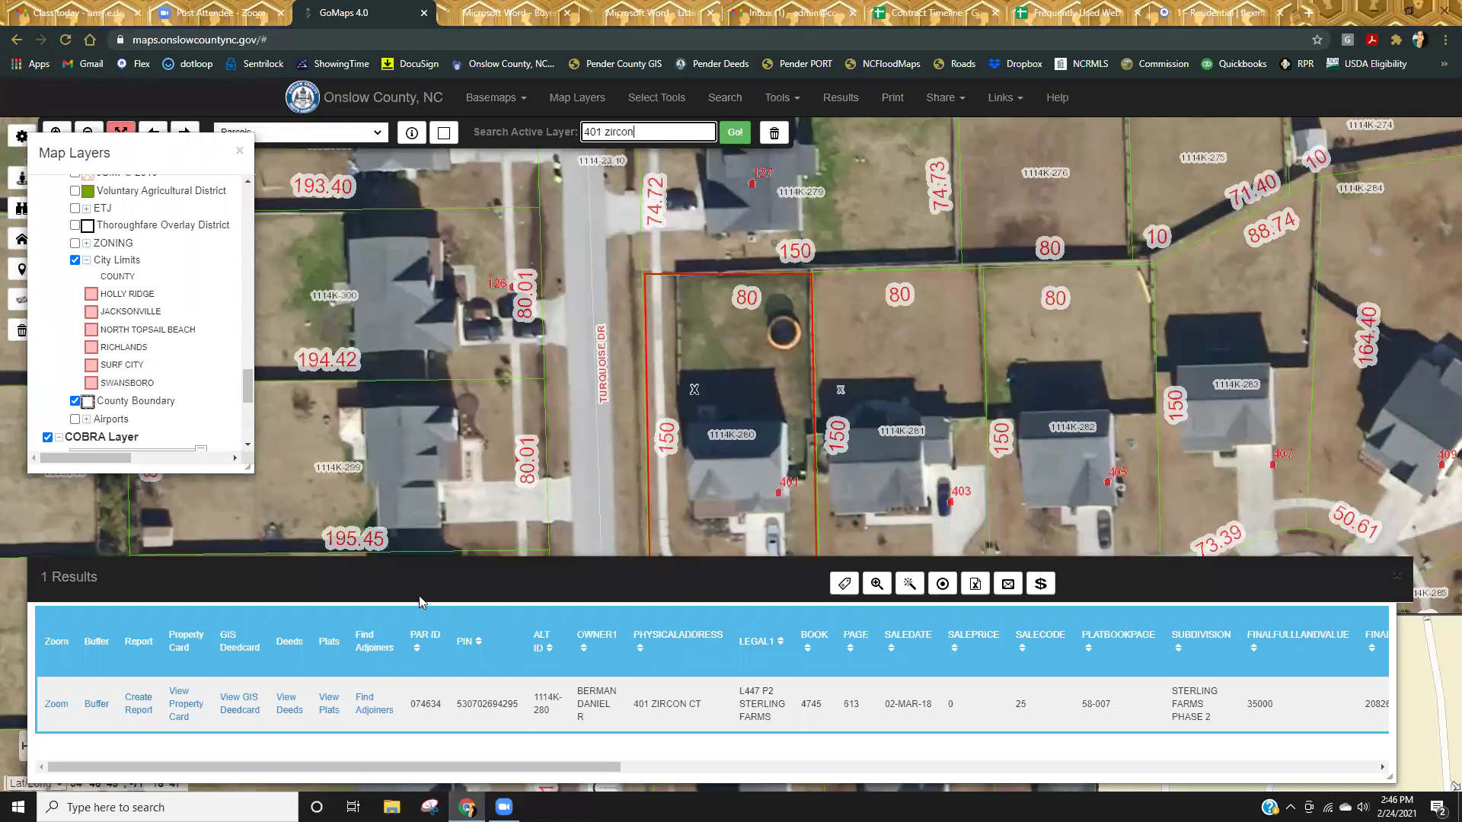
{"action": "left_click", "coordinate": [332, 702]}
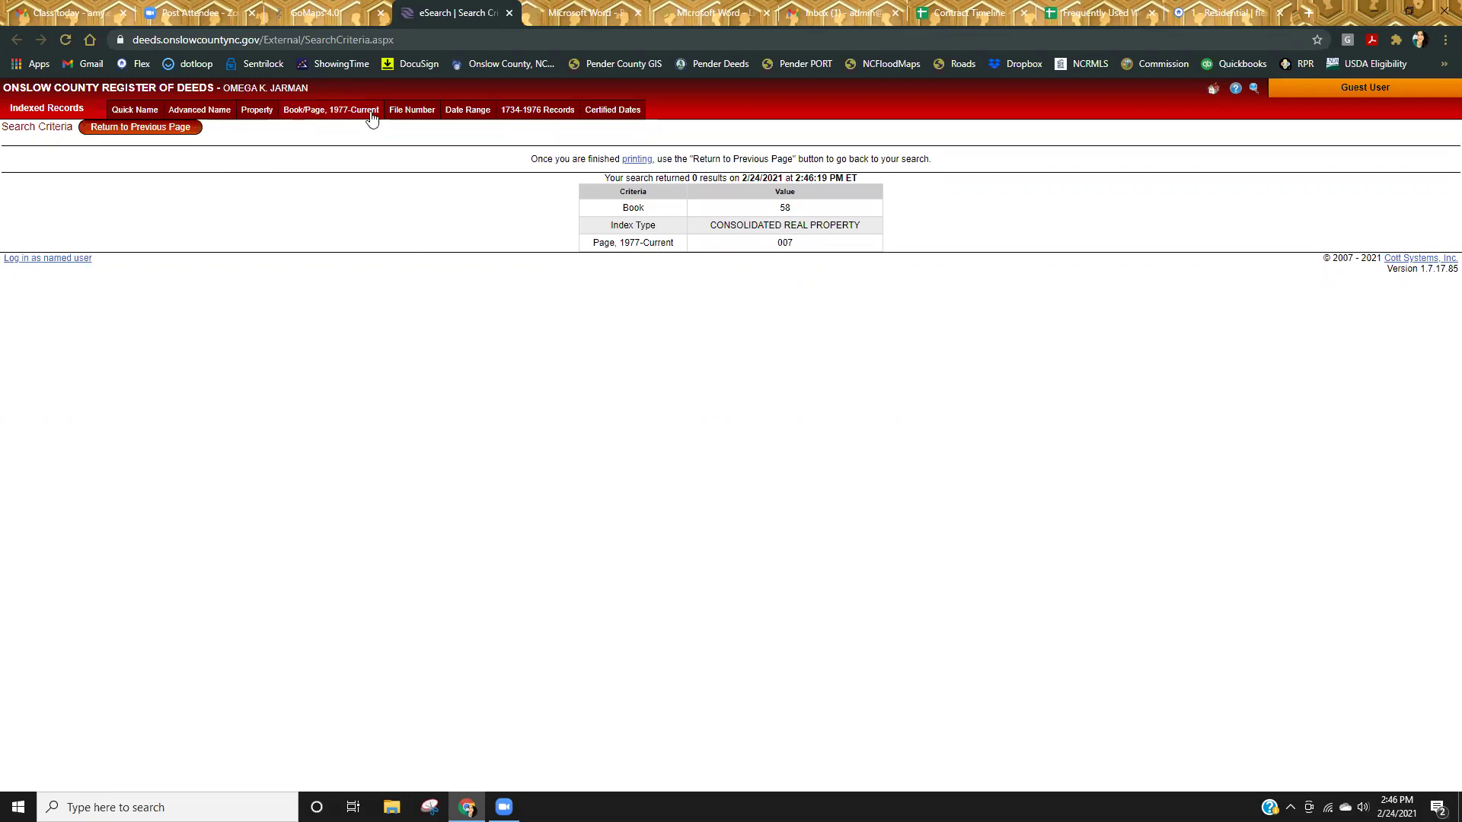
Search deeds for Book 58 Page 7 and open the Sterling Farms Phase 2 plat images.
{"action": "left_click", "coordinate": [327, 114]}
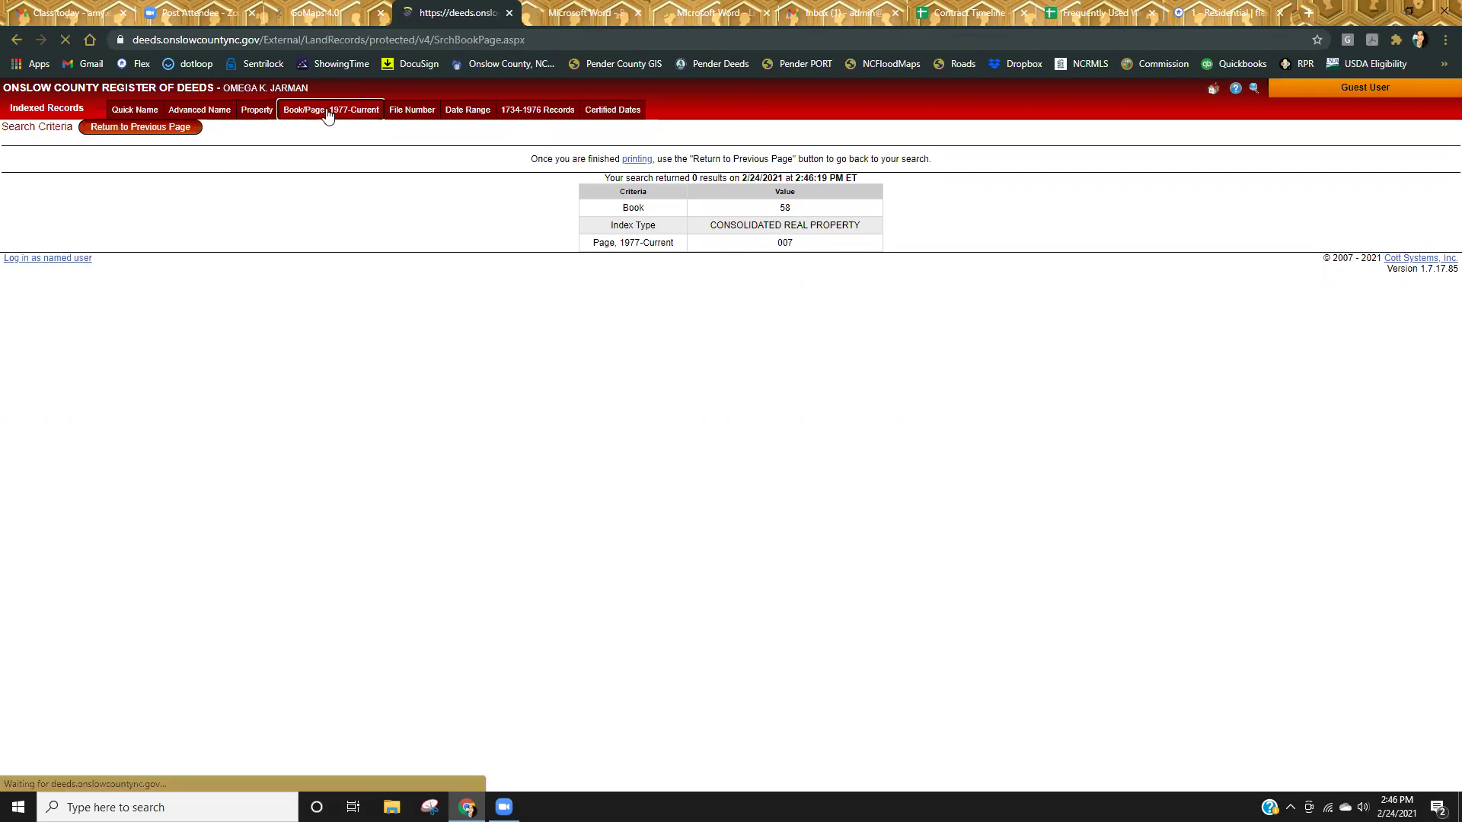
{"action": "type", "text": "58"}
{"action": "key", "text": "Tab"}
{"action": "type", "text": "7"}
{"action": "key", "text": "Return"}
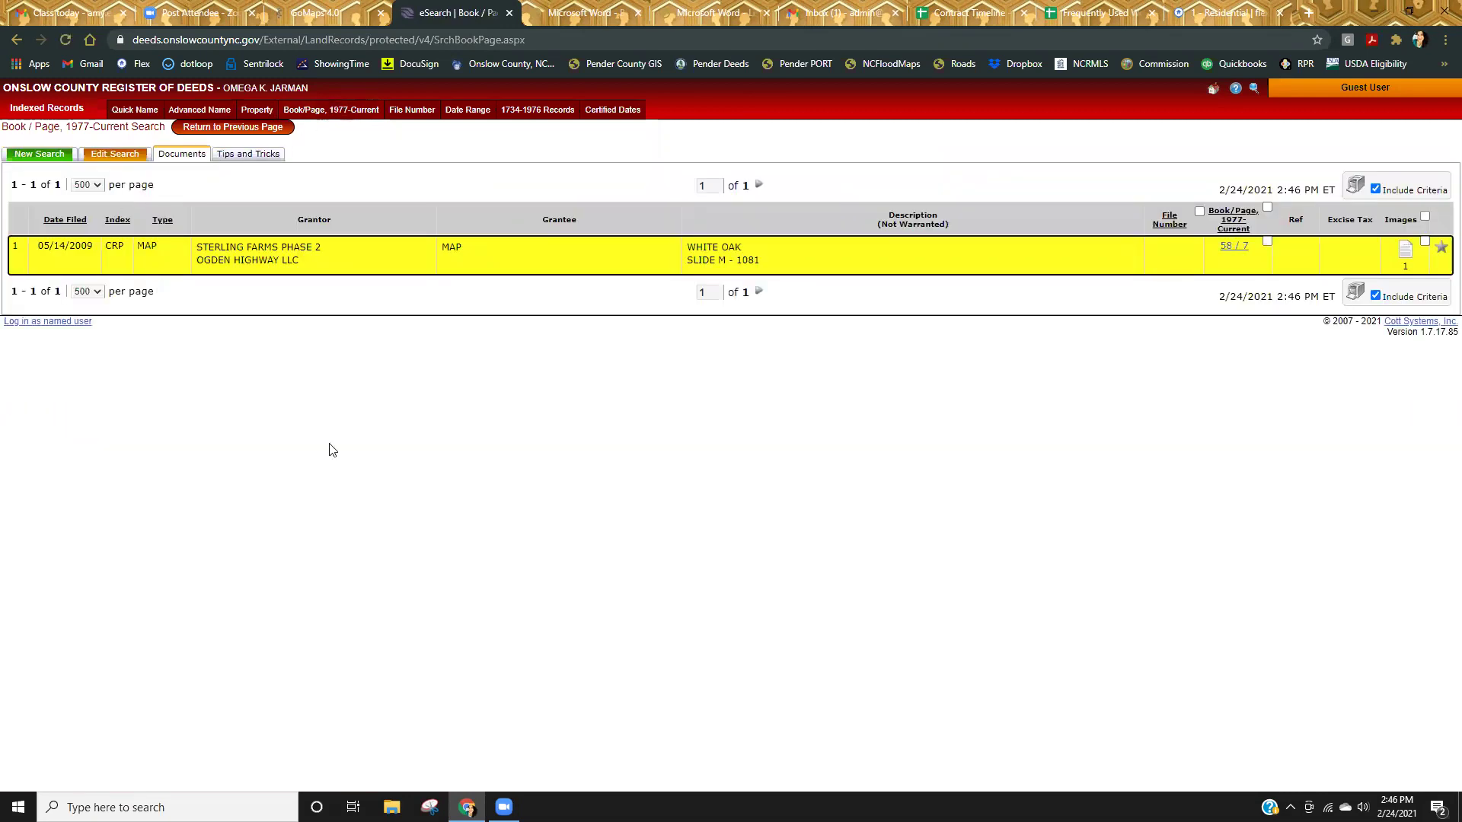
{"action": "left_click", "coordinate": [1406, 254]}
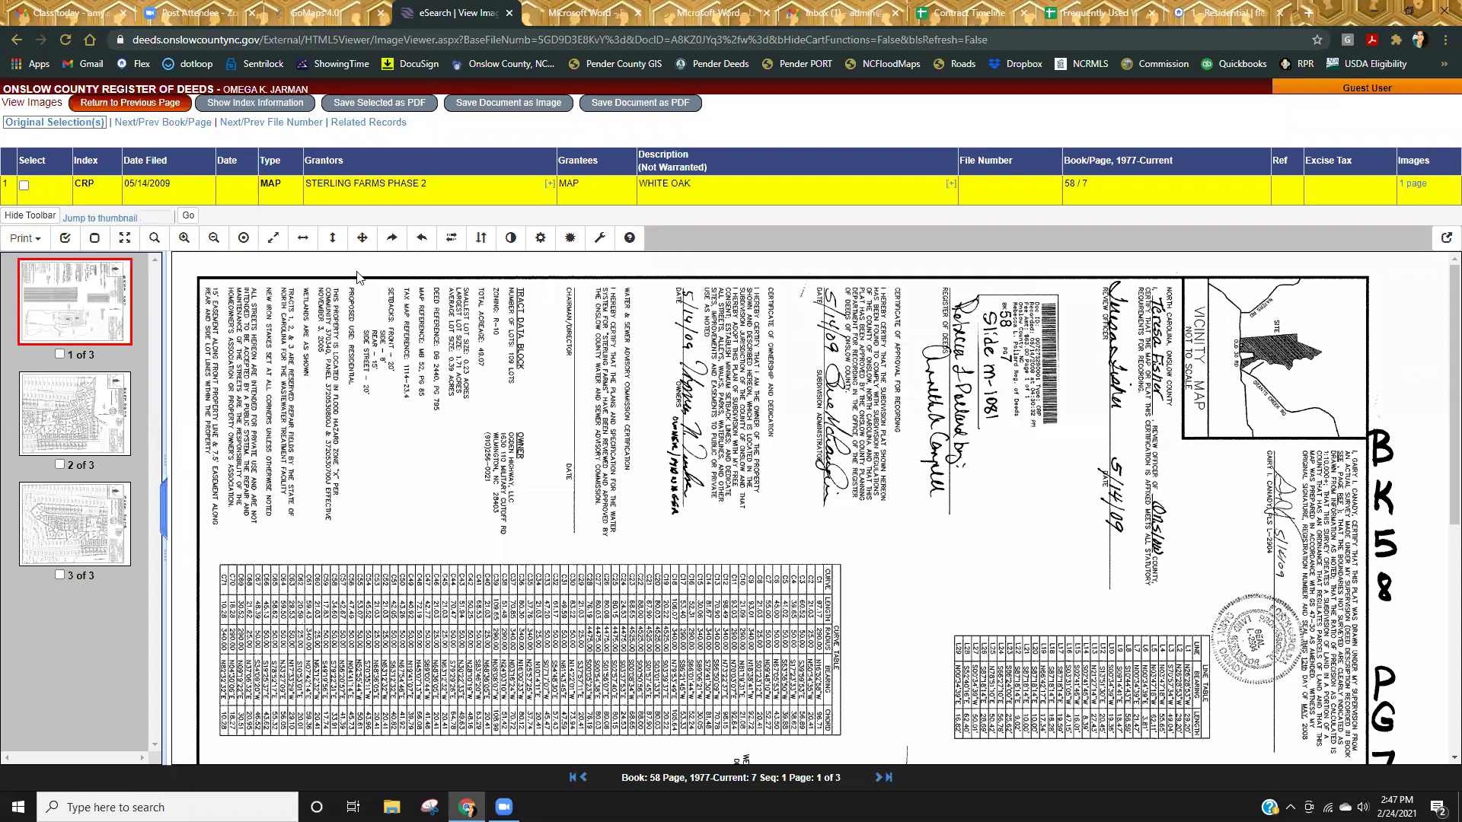
Rotate the plat upright and read sheet 1's tables: 109 lots, R-10 zoning, 49.07 acres.
{"action": "left_click", "coordinate": [422, 239]}
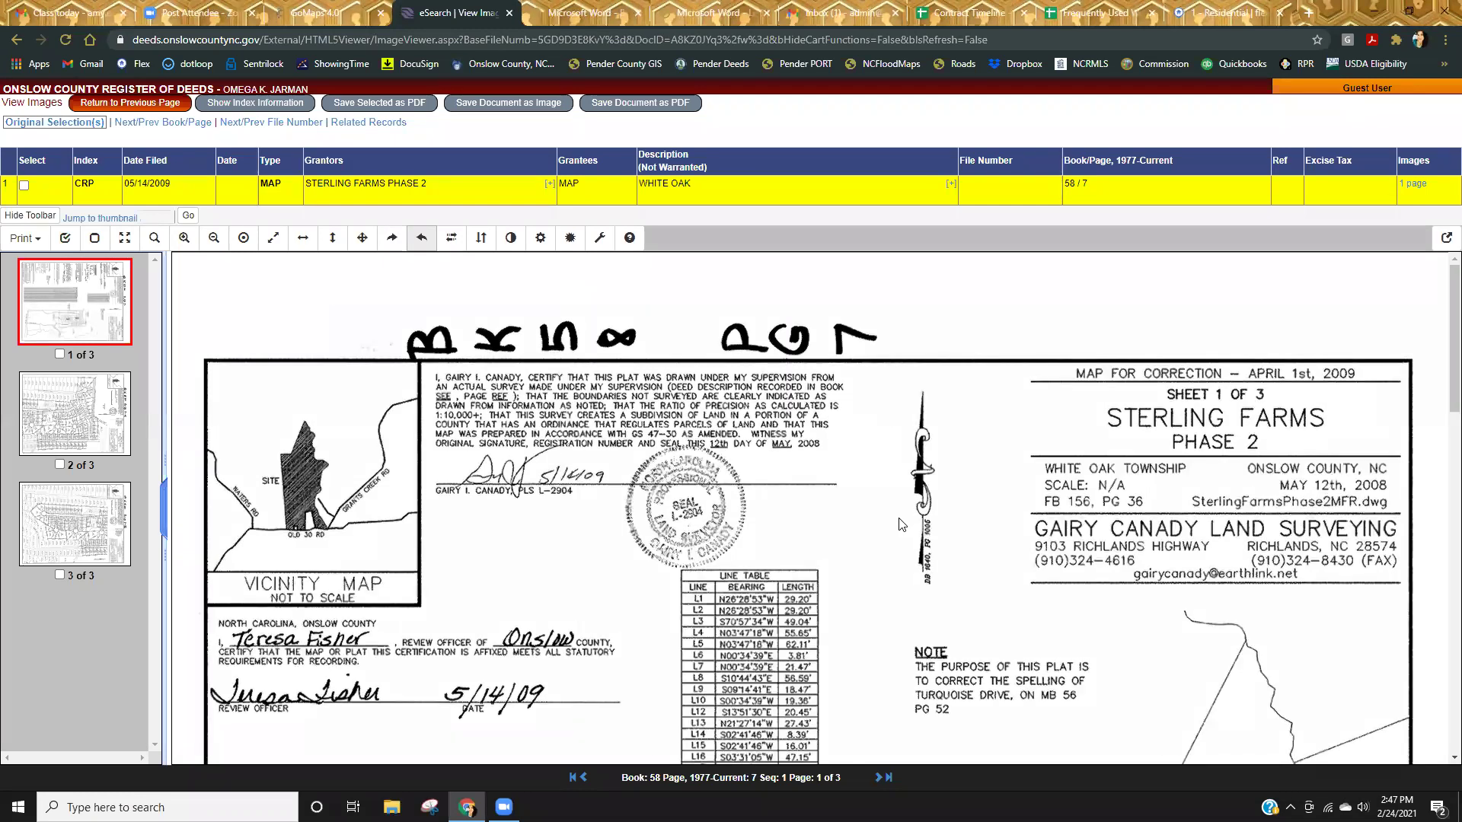
{"action": "scroll", "coordinate": [898, 524], "scroll_direction": "down", "scroll_amount": 3}
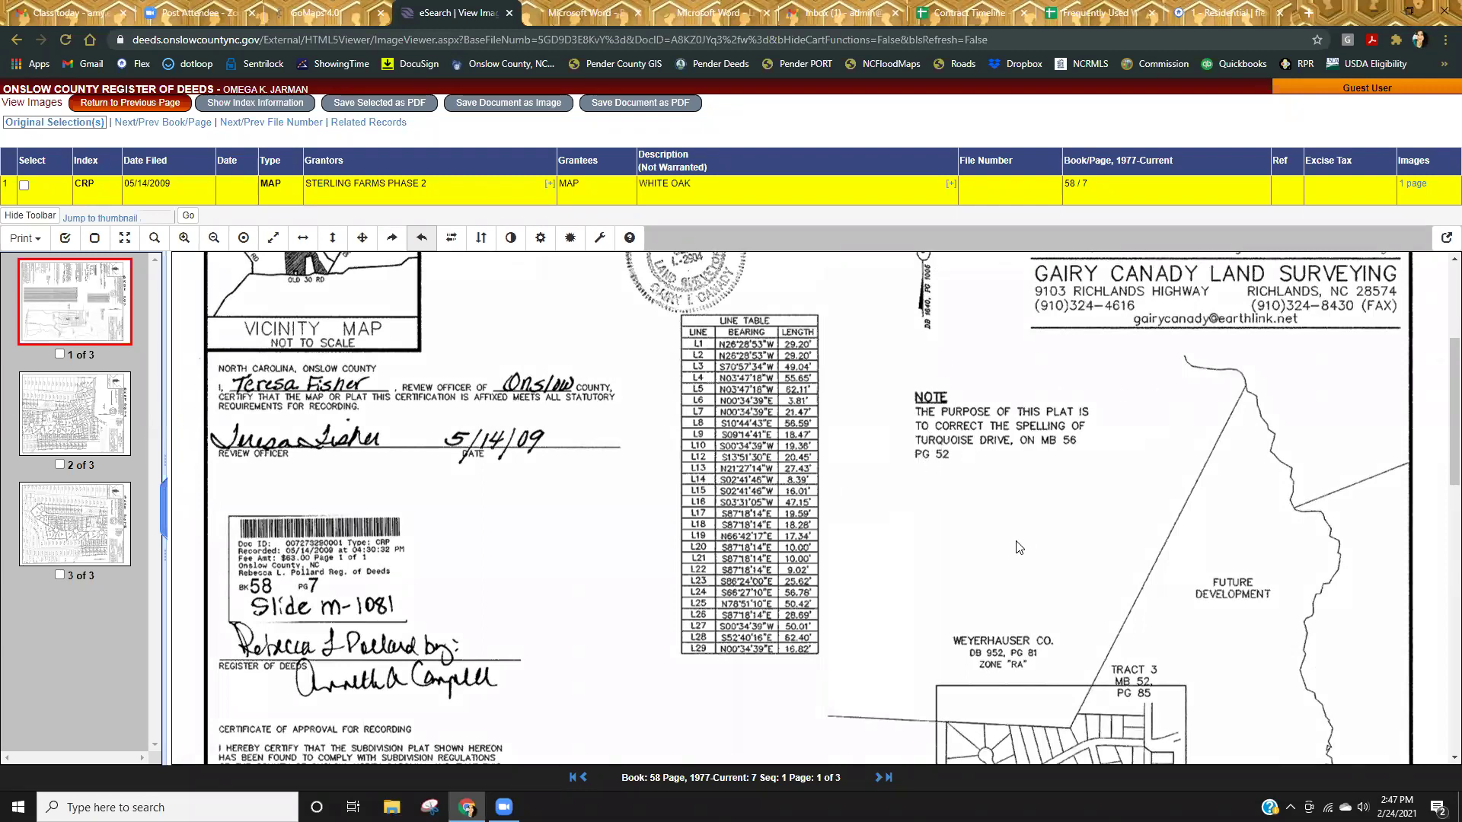
{"action": "scroll", "coordinate": [997, 547], "scroll_direction": "down", "scroll_amount": 2}
{"action": "scroll", "coordinate": [996, 547], "scroll_direction": "down", "scroll_amount": 5}
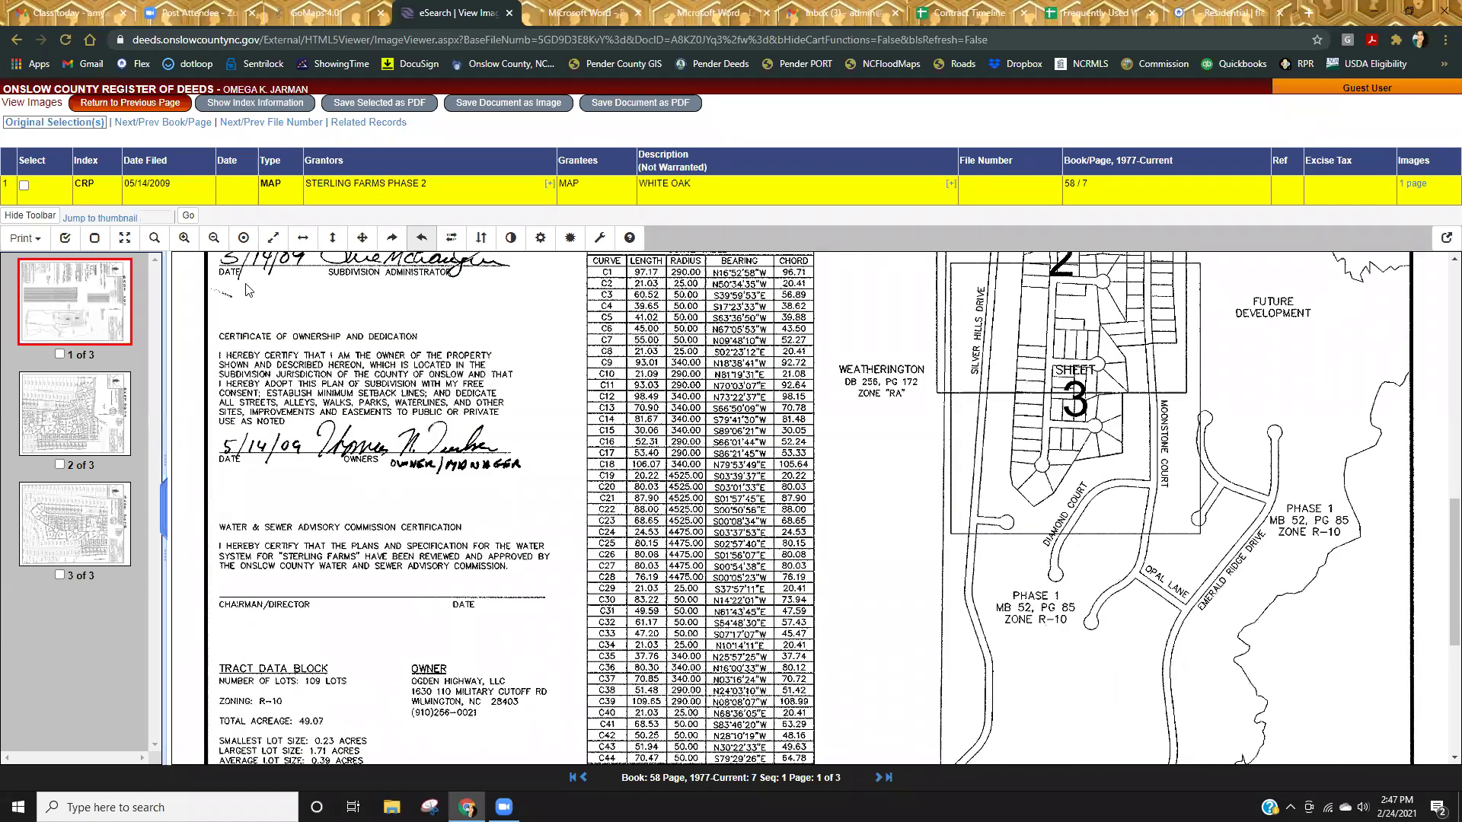
{"action": "scroll", "coordinate": [575, 552], "scroll_direction": "down", "scroll_amount": 1}
{"action": "scroll", "coordinate": [575, 554], "scroll_direction": "down", "scroll_amount": 1}
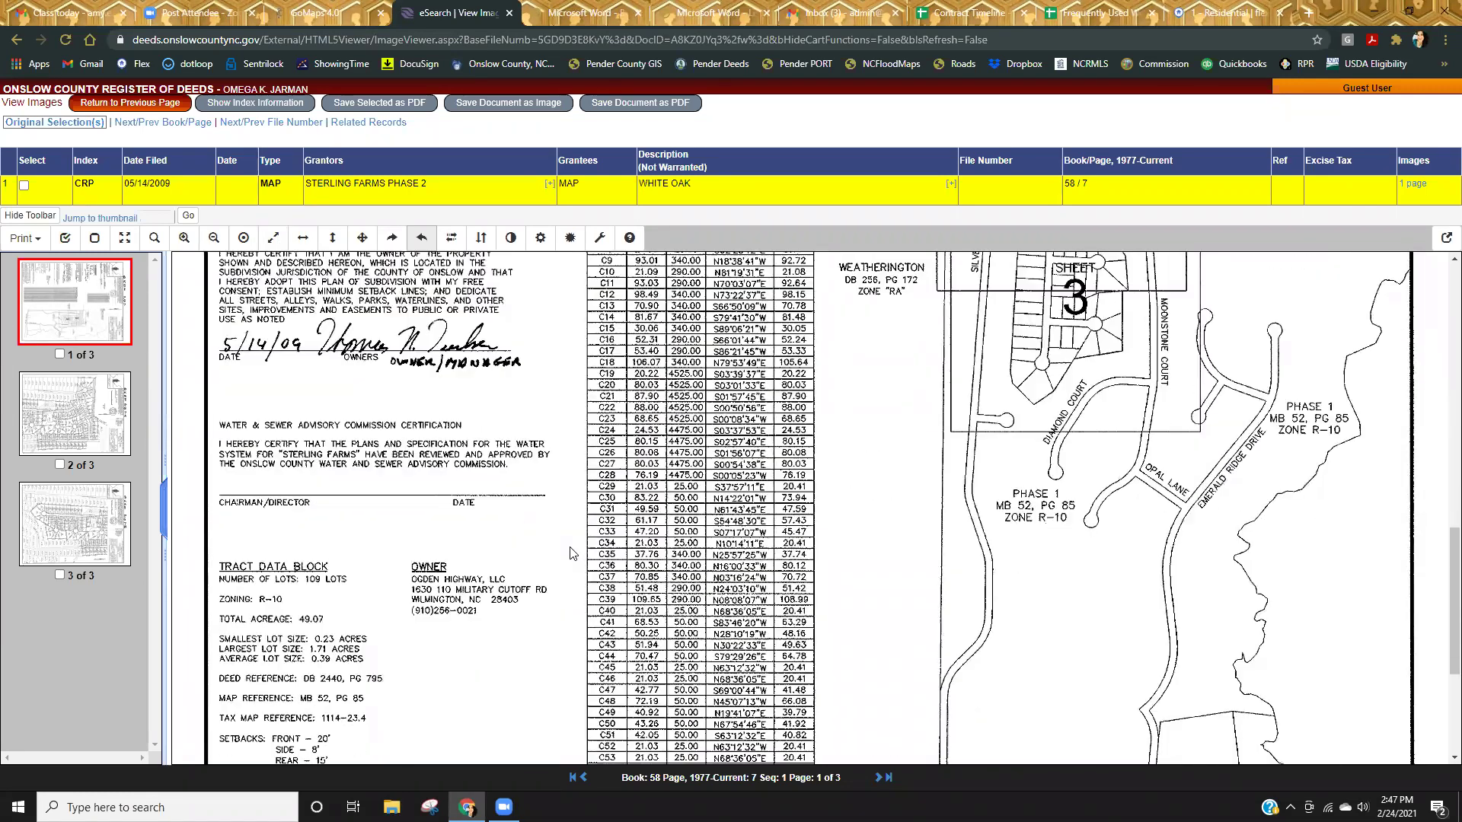
{"action": "scroll", "coordinate": [502, 637], "scroll_direction": "down", "scroll_amount": 5}
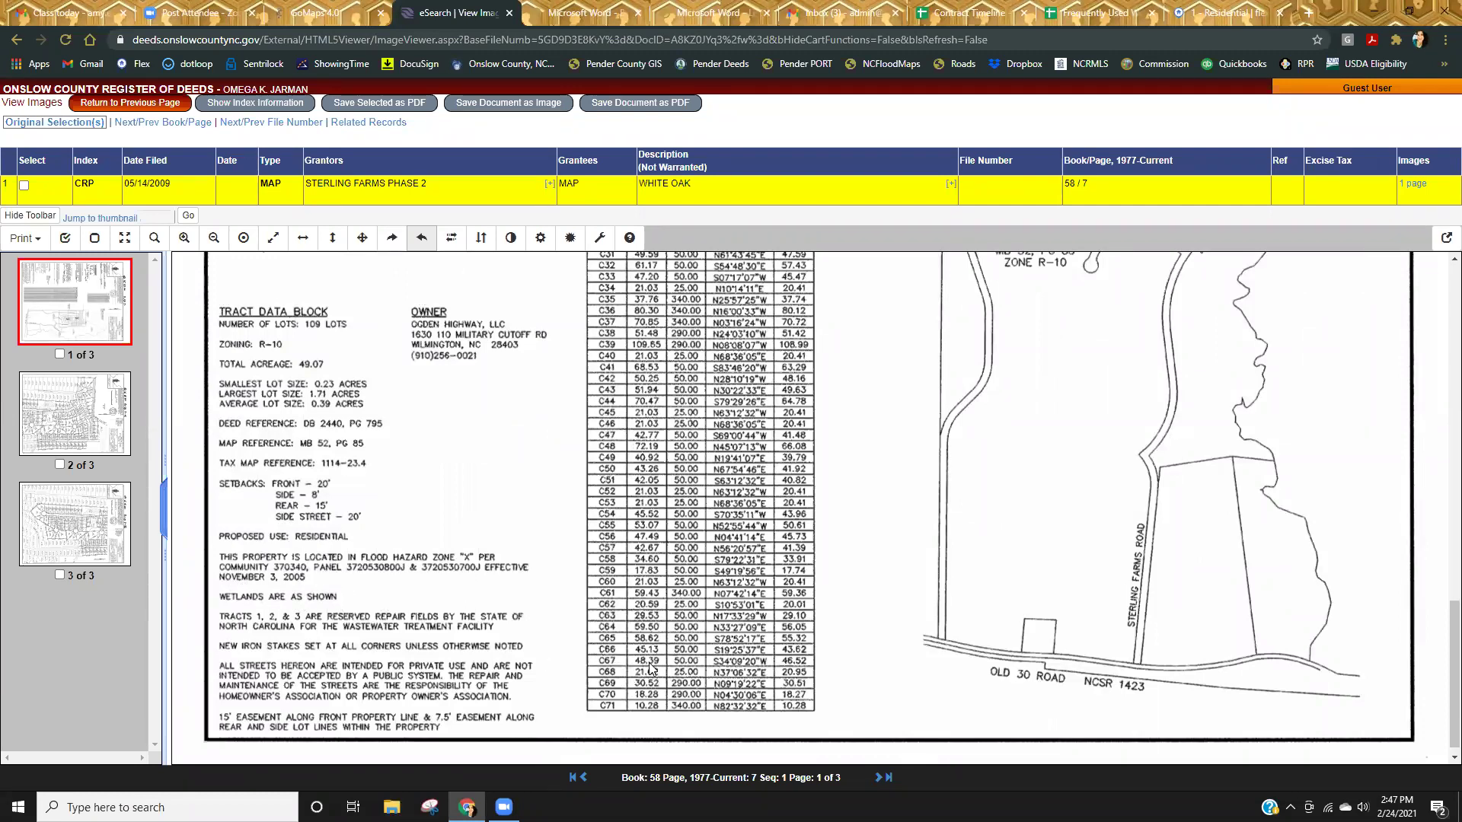
{"action": "scroll", "coordinate": [650, 668], "scroll_direction": "down", "scroll_amount": 1}
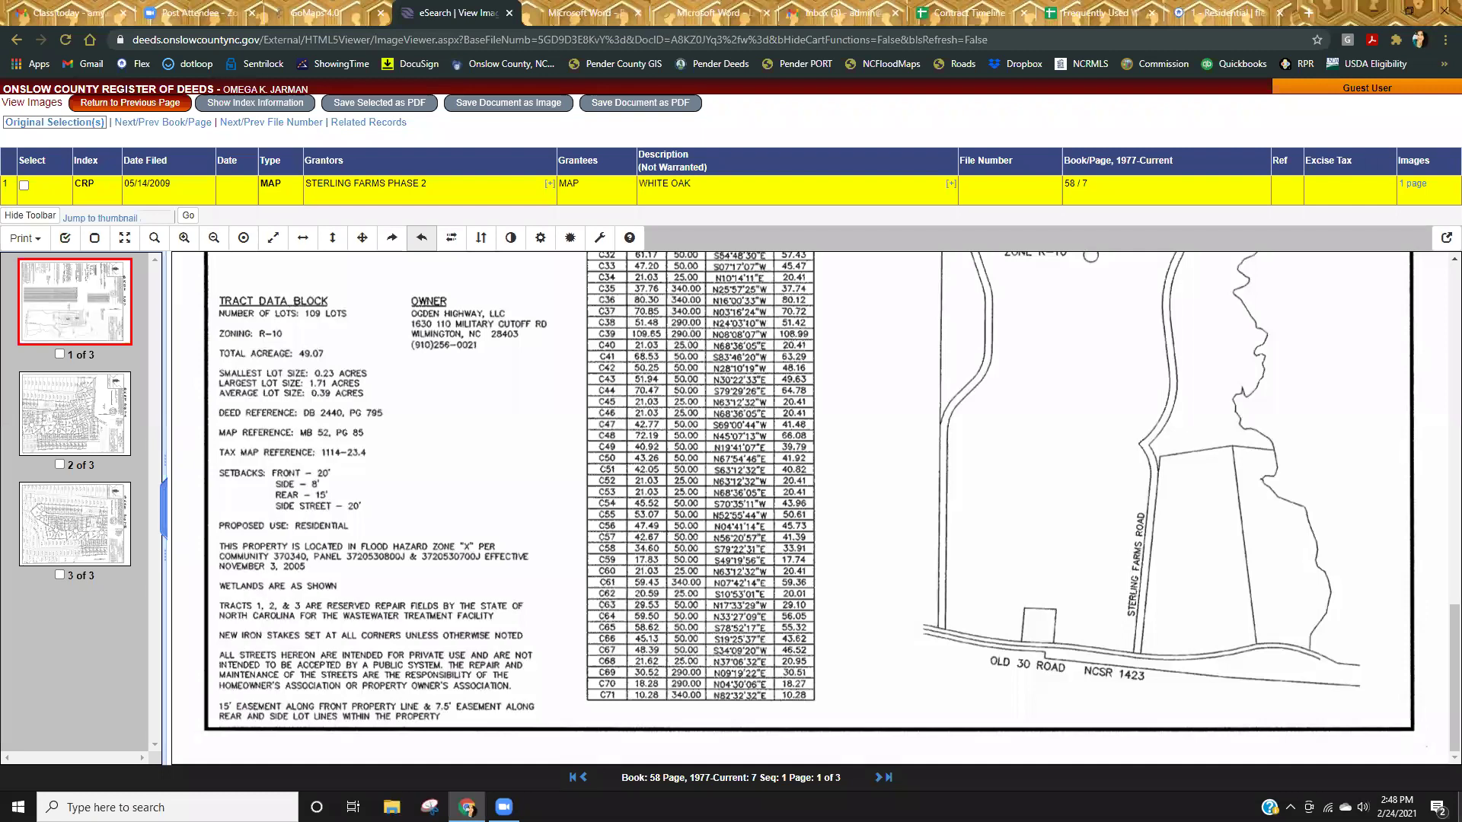
Switch to plat sheet 2, zoom in twice and pan to the Turquoise Drive lots.
{"action": "left_click", "coordinate": [77, 417]}
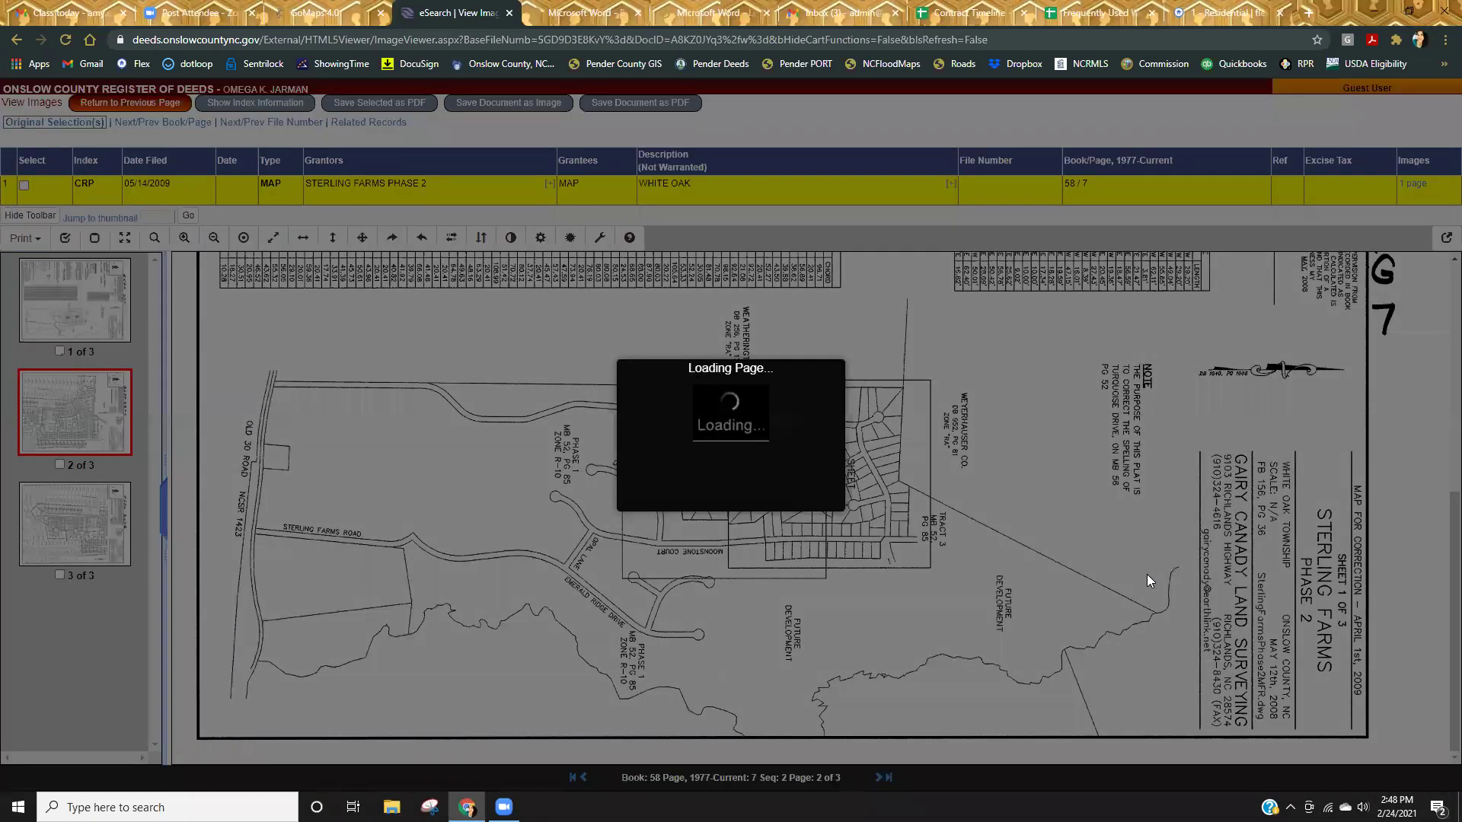
{"action": "scroll", "coordinate": [541, 542], "scroll_direction": "down", "scroll_amount": 1}
{"action": "scroll", "coordinate": [449, 525], "scroll_direction": "down", "scroll_amount": 1}
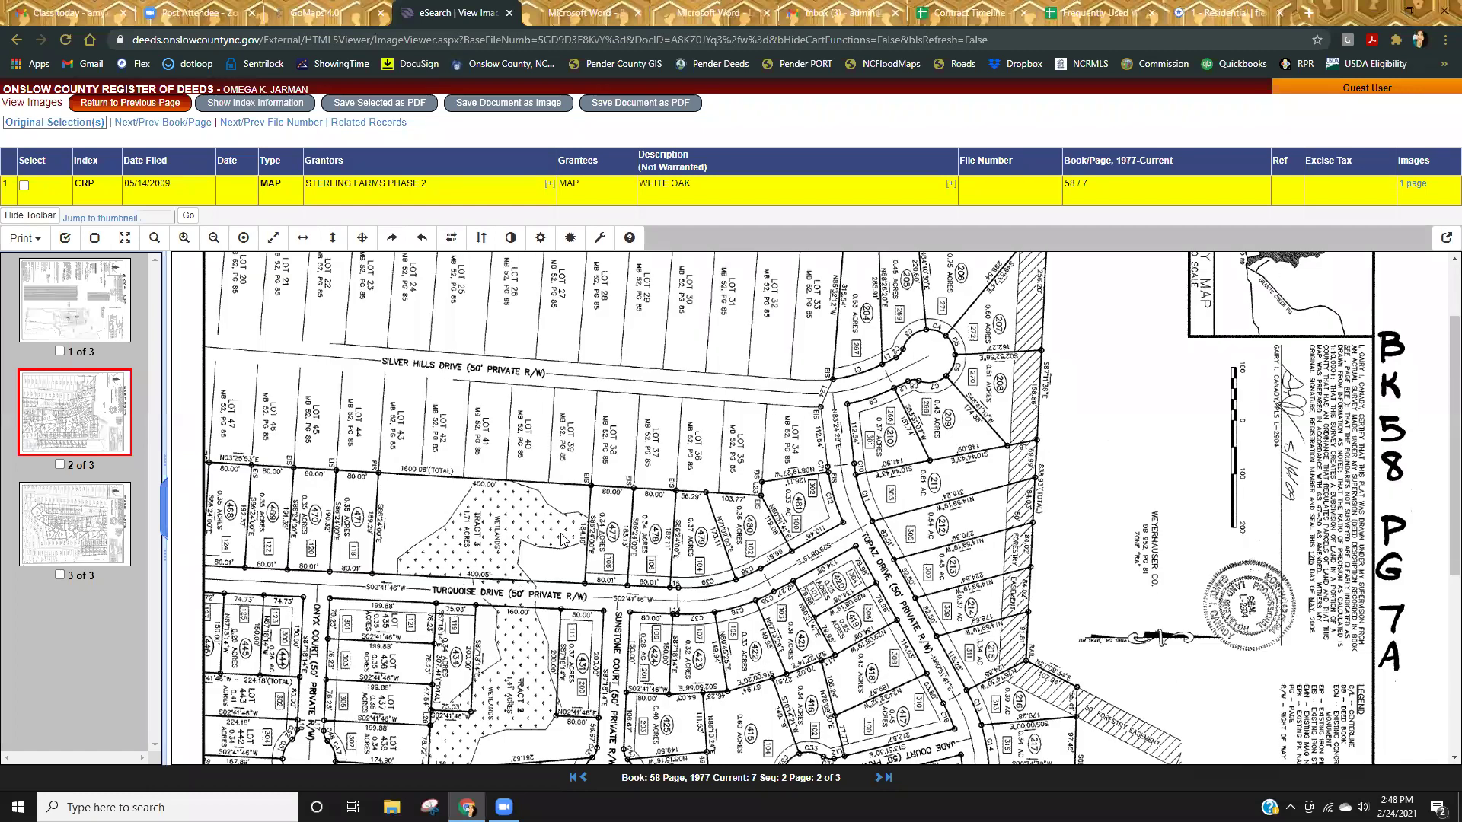
{"action": "left_click", "coordinate": [183, 238]}
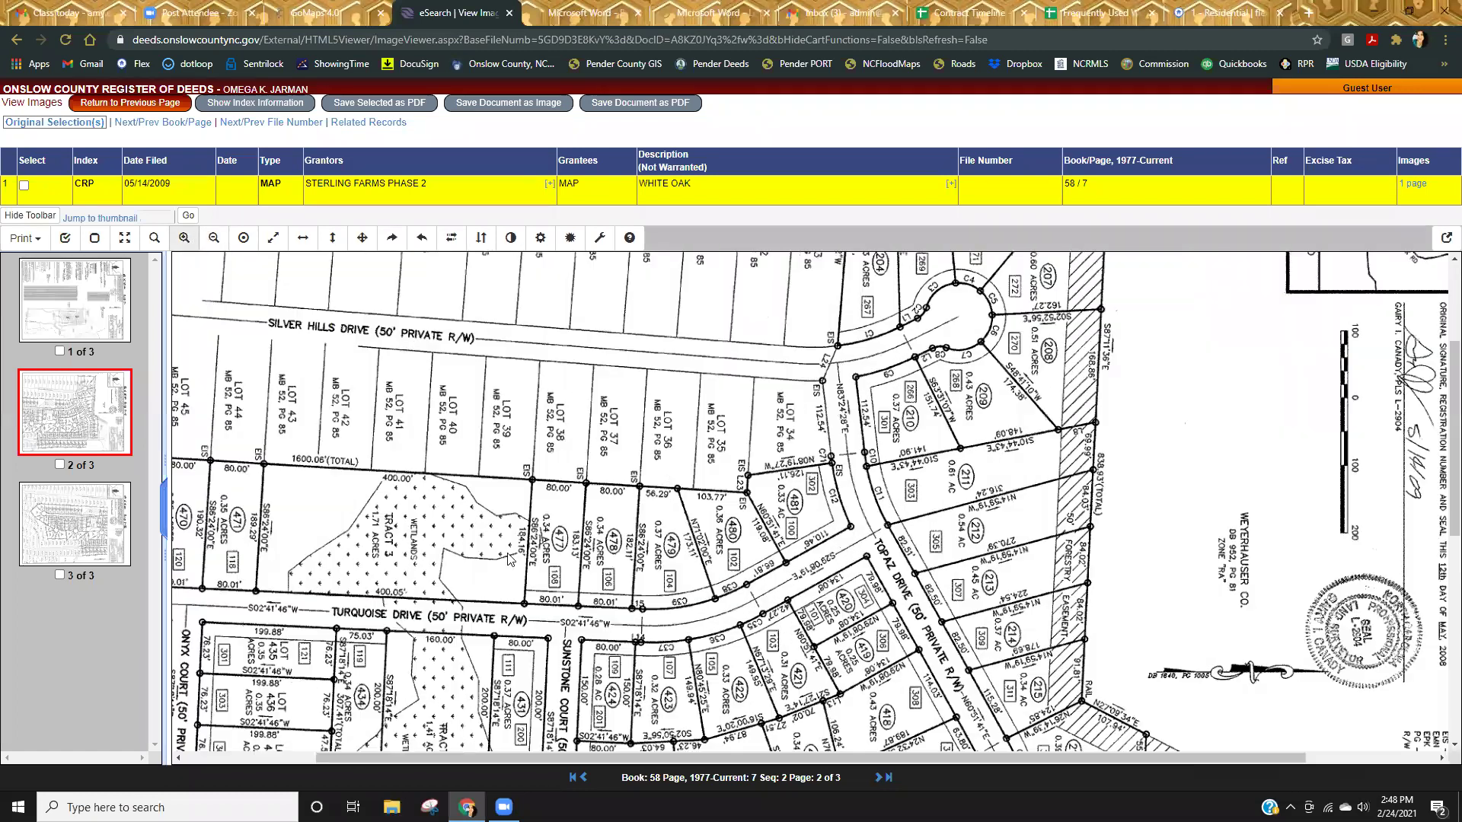
{"action": "left_click", "coordinate": [184, 238]}
{"action": "left_click_drag", "start_coordinate": [354, 476], "coordinate": [674, 428]}
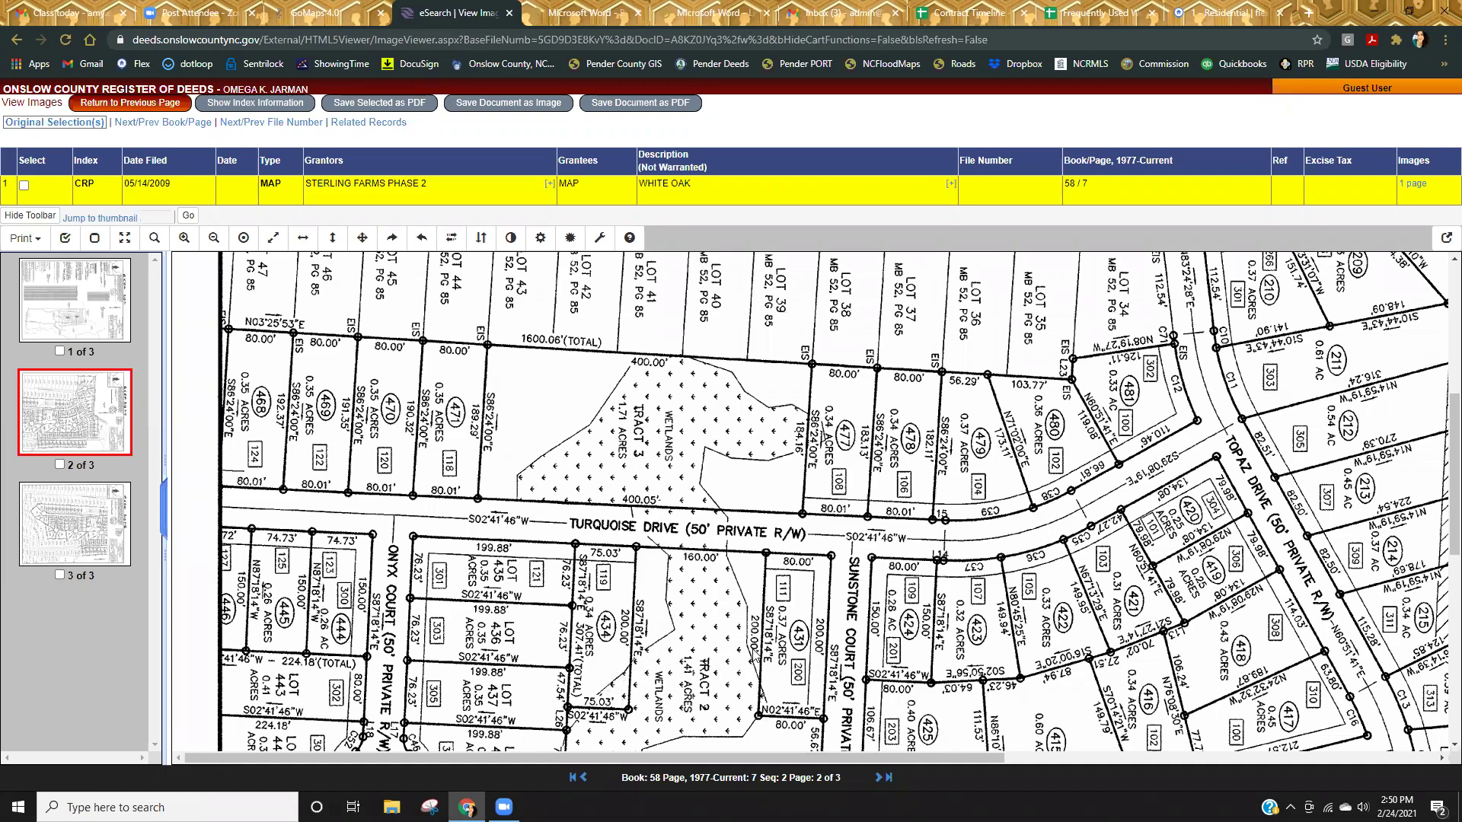
Scroll through the sheet 2 lots of Book 58 Page 7, then return to the GoMaps parcel map.
{"action": "scroll", "coordinate": [754, 653], "scroll_direction": "down", "scroll_amount": 5}
{"action": "scroll", "coordinate": [642, 651], "scroll_direction": "down", "scroll_amount": 3}
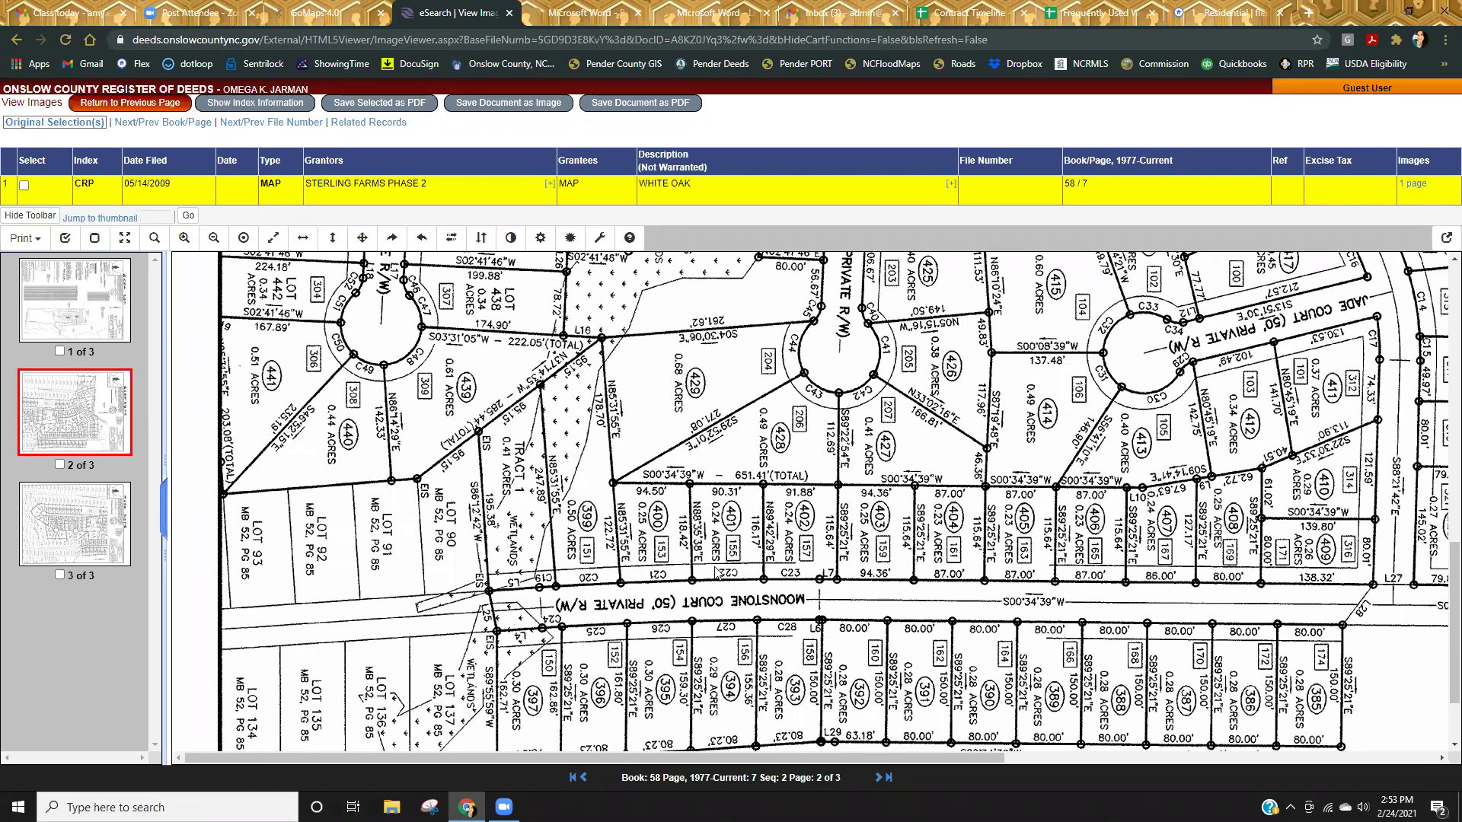
{"action": "scroll", "coordinate": [710, 567], "scroll_direction": "down", "scroll_amount": 3}
{"action": "scroll", "coordinate": [692, 537], "scroll_direction": "up", "scroll_amount": 2}
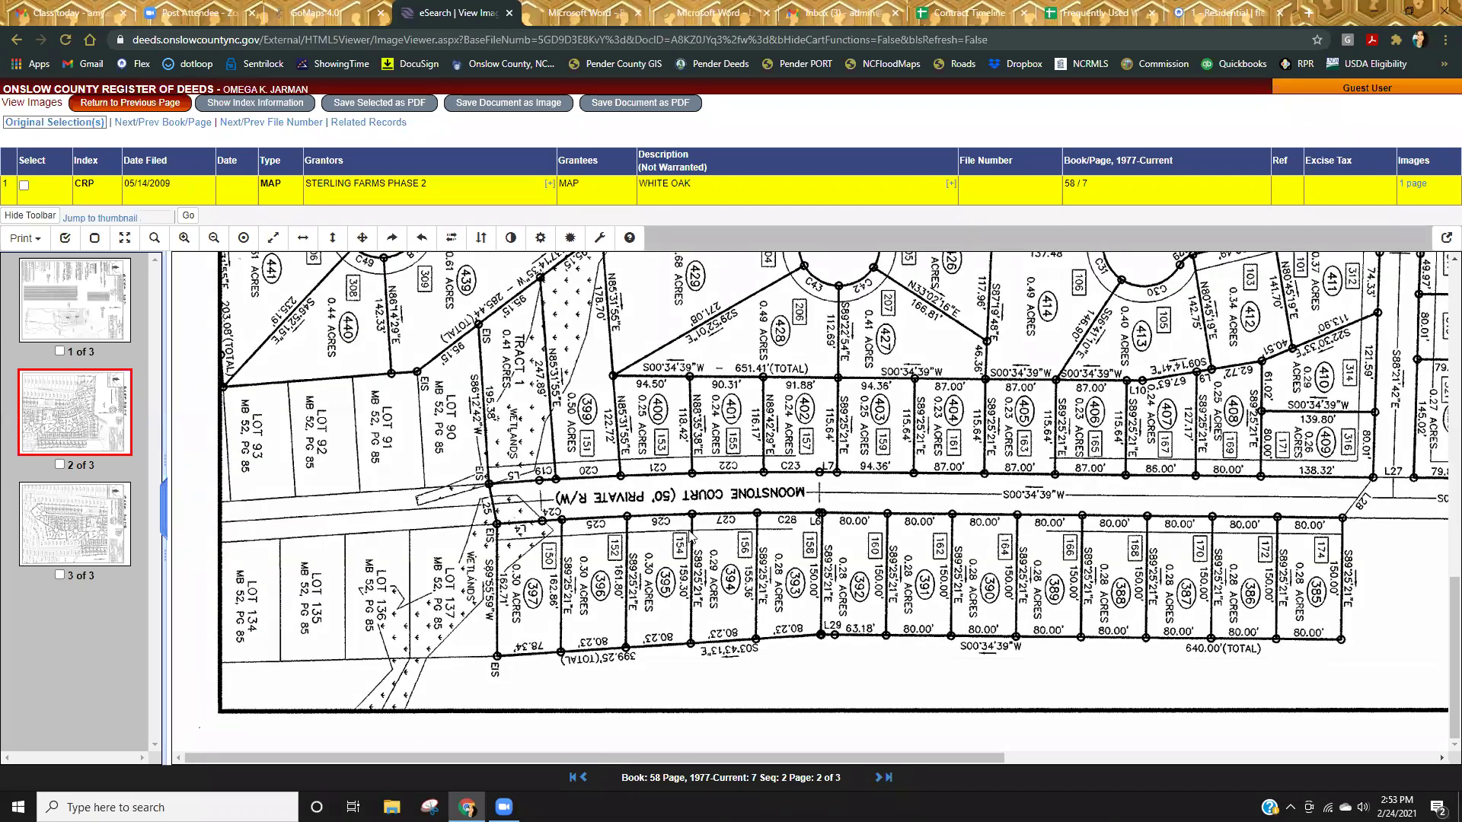
{"action": "scroll", "coordinate": [689, 537], "scroll_direction": "up", "scroll_amount": 3}
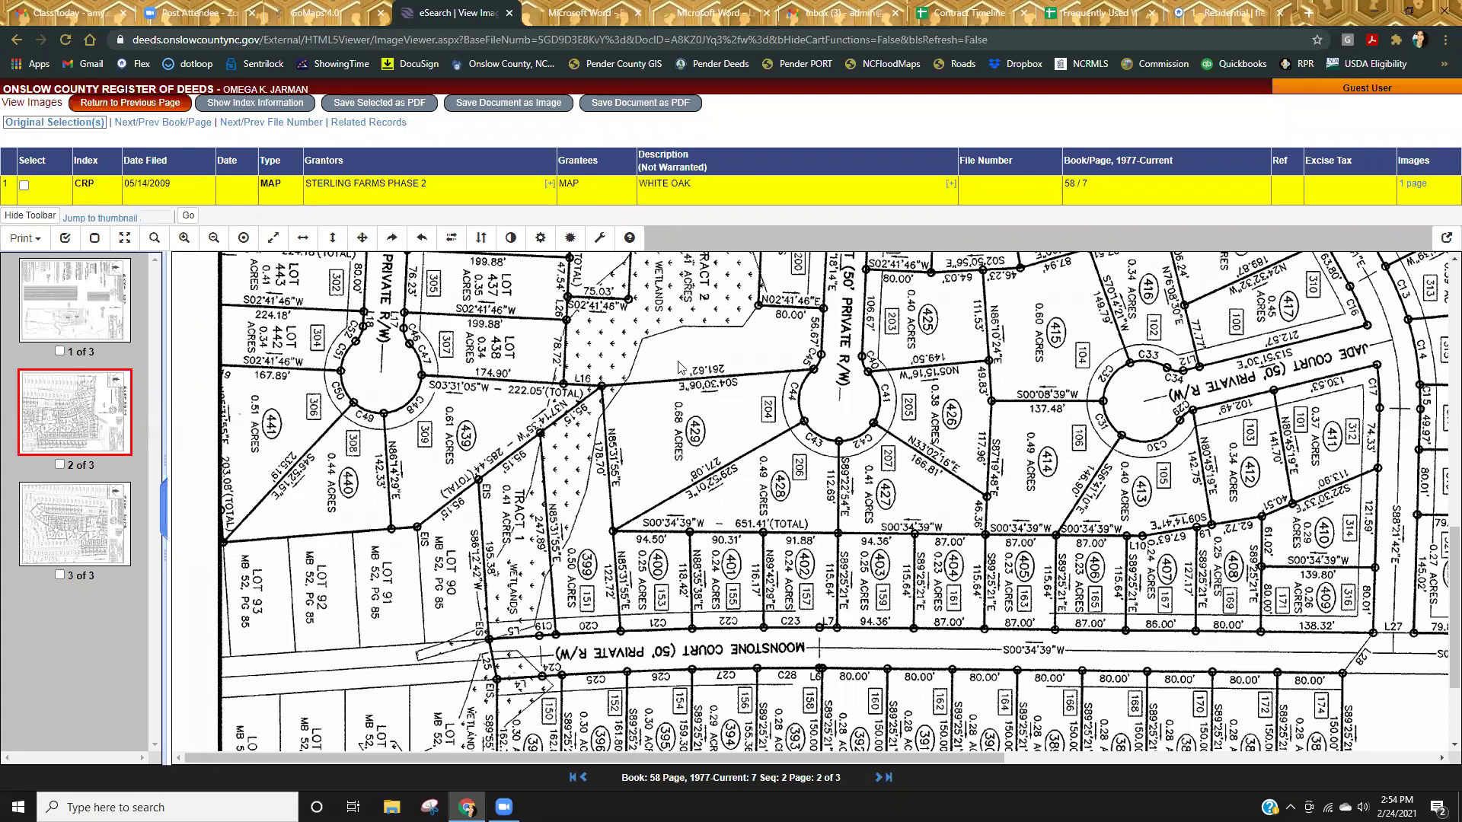
{"action": "scroll", "coordinate": [542, 288], "scroll_direction": "up", "scroll_amount": 1}
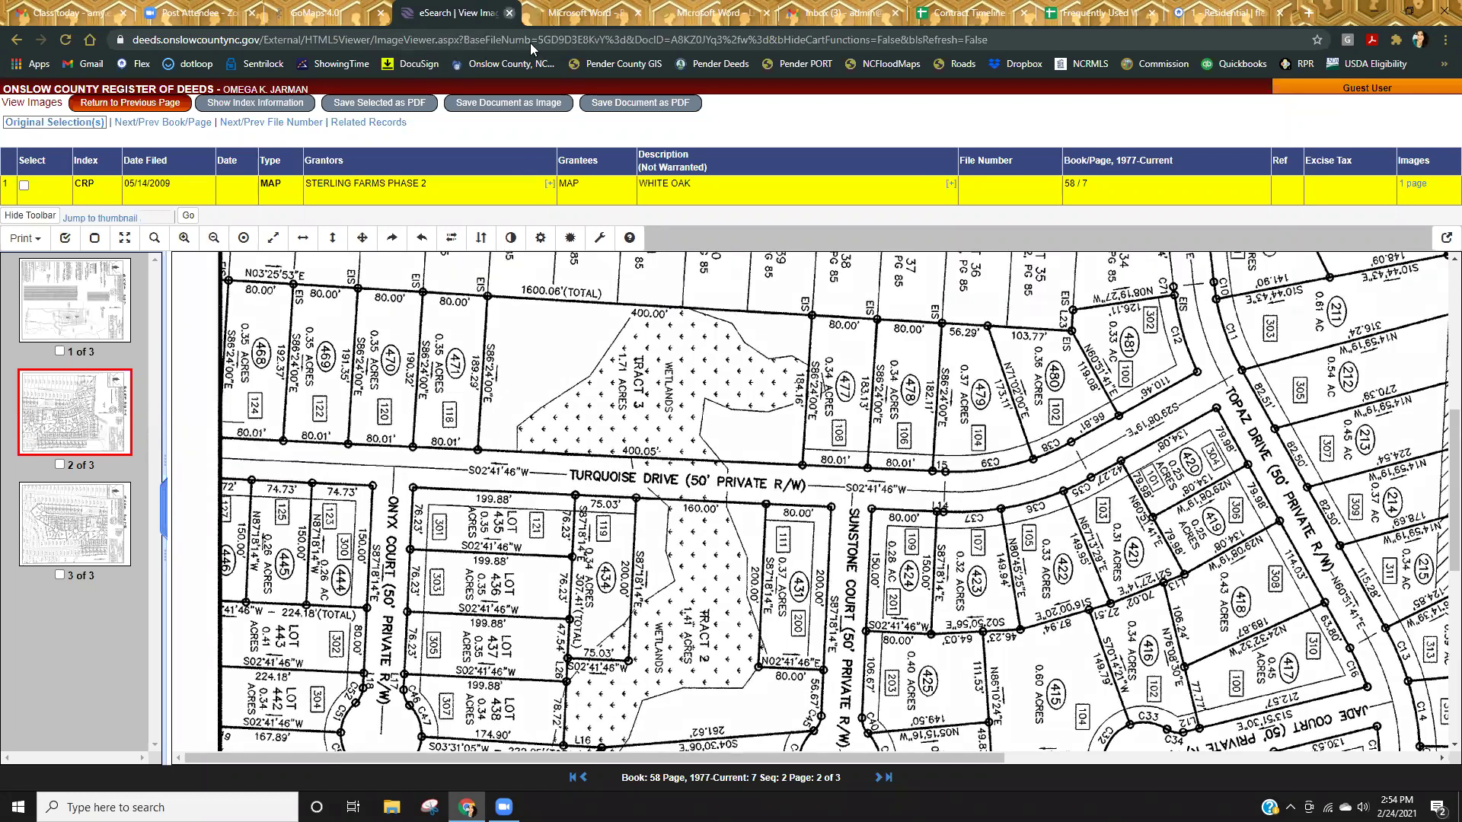
{"action": "left_click", "coordinate": [336, 13]}
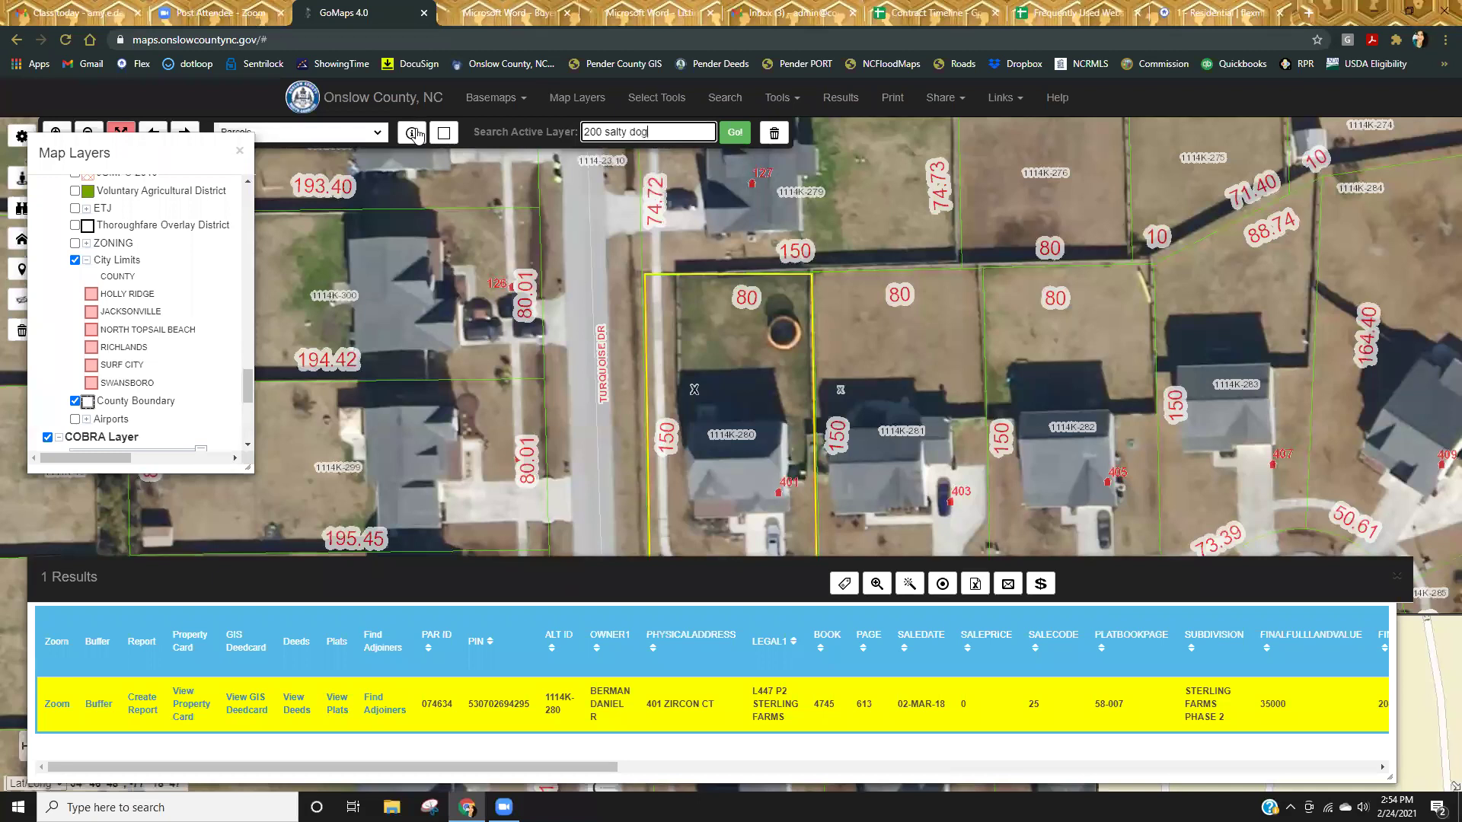
{"action": "key", "text": "Return"}
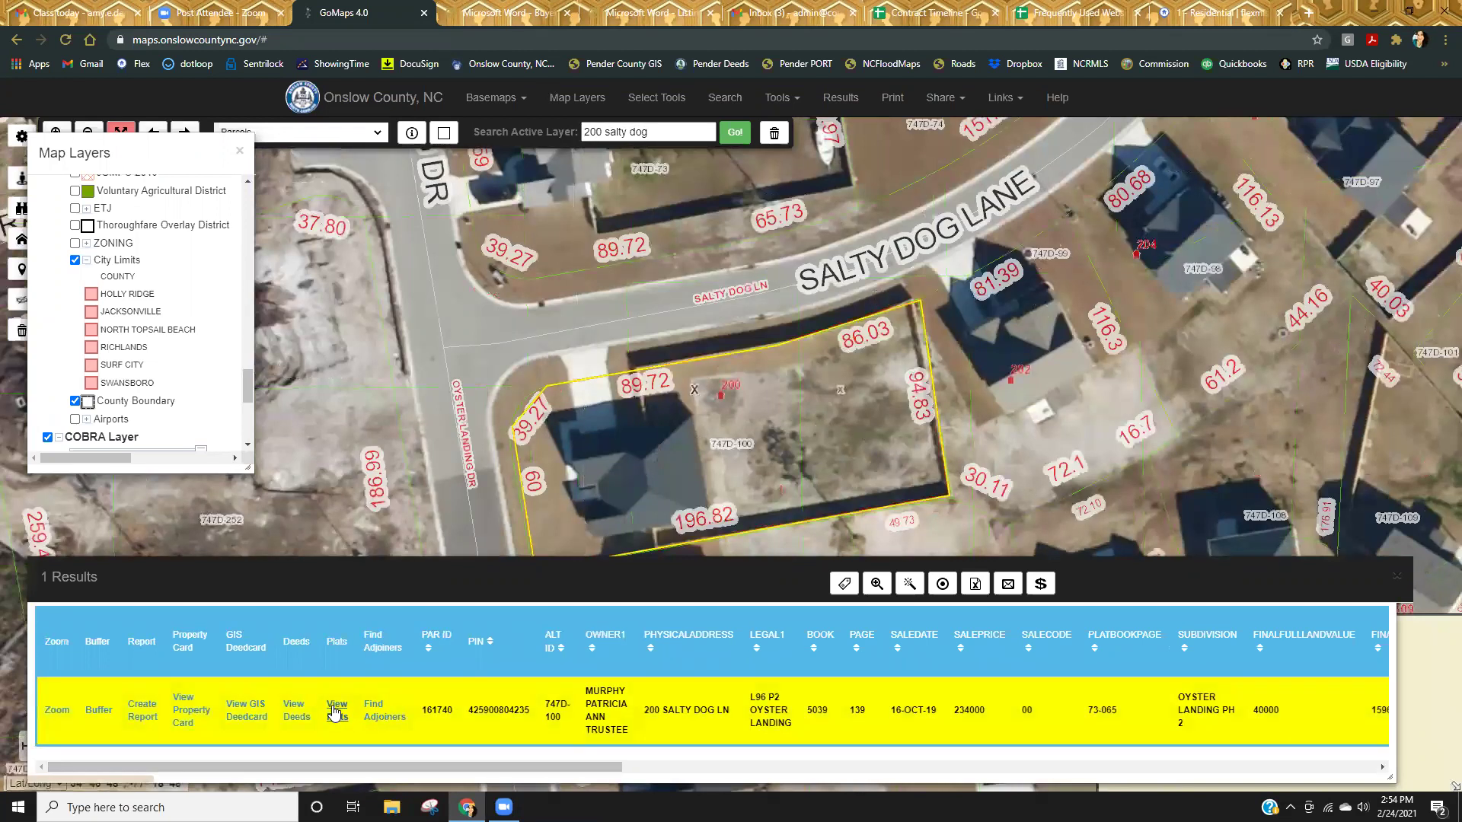
{"action": "left_click", "coordinate": [334, 713]}
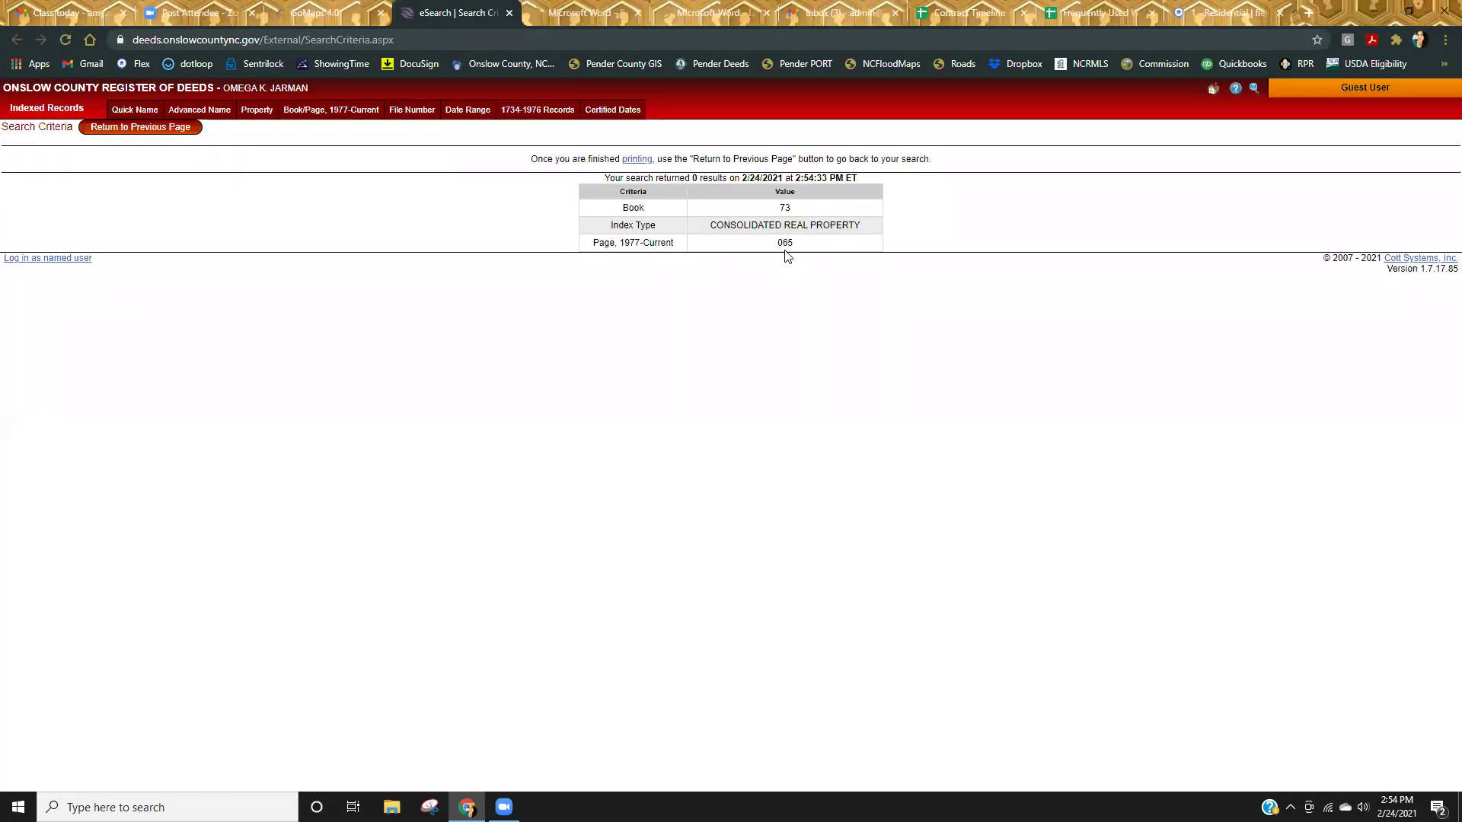
Search deeds for Book 73 Page 65 and open the Oyster Landing S/D Phase 2 plat image.
{"action": "left_click", "coordinate": [335, 115]}
{"action": "type", "text": "7"}
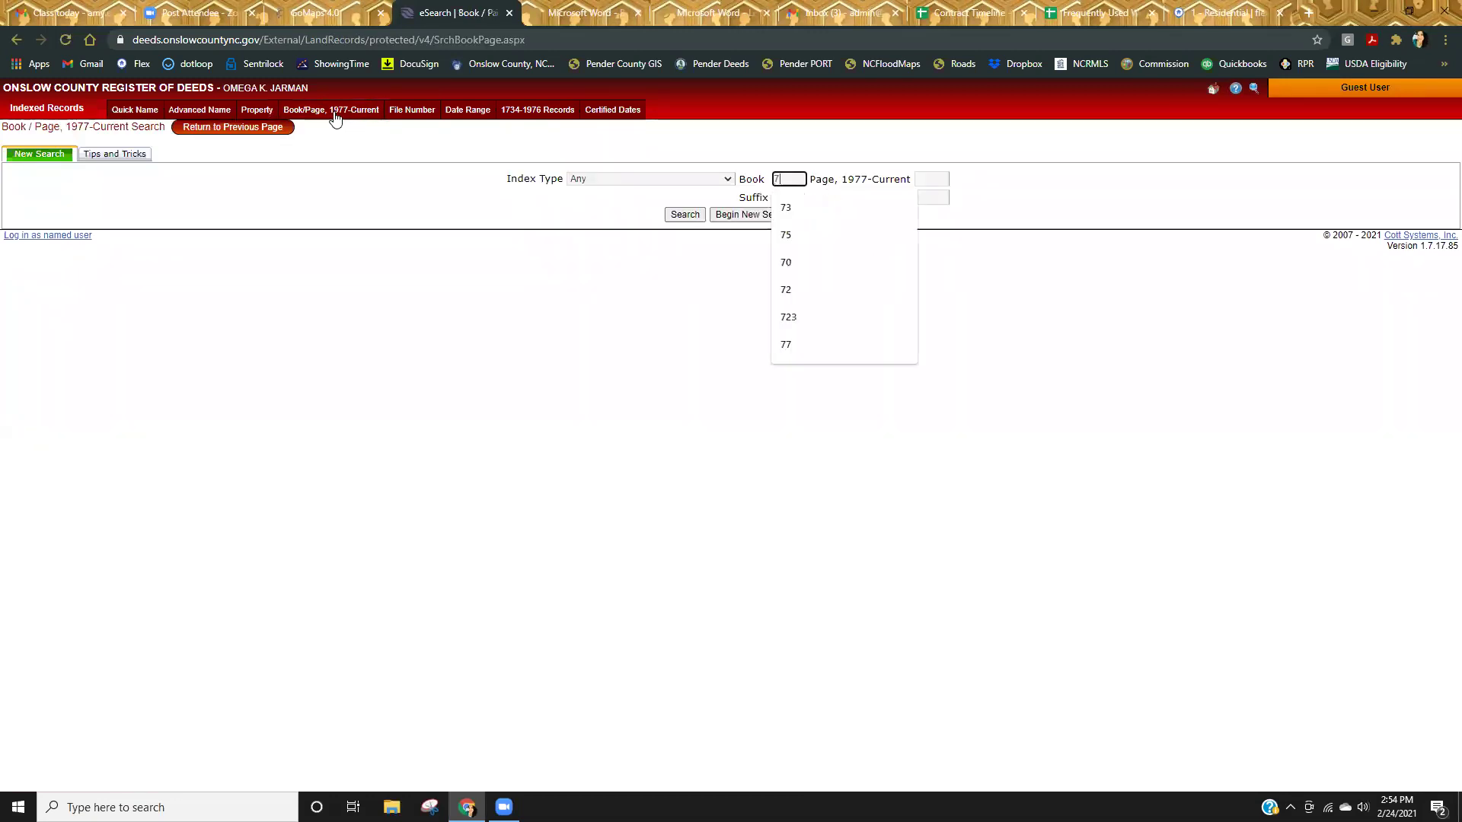
{"action": "type", "text": "3"}
{"action": "key", "text": "Tab"}
{"action": "type", "text": "65"}
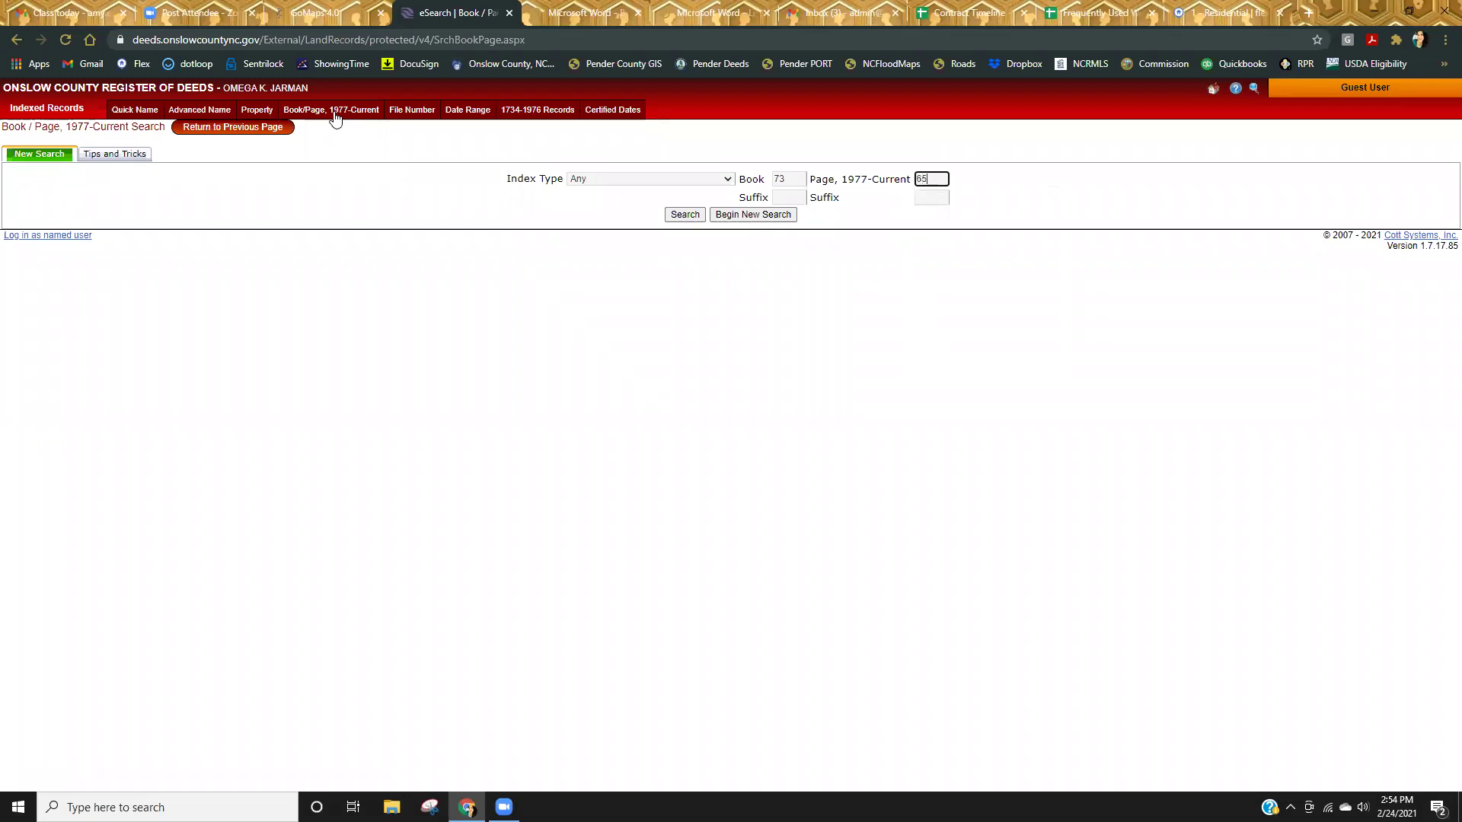
{"action": "key", "text": "Return"}
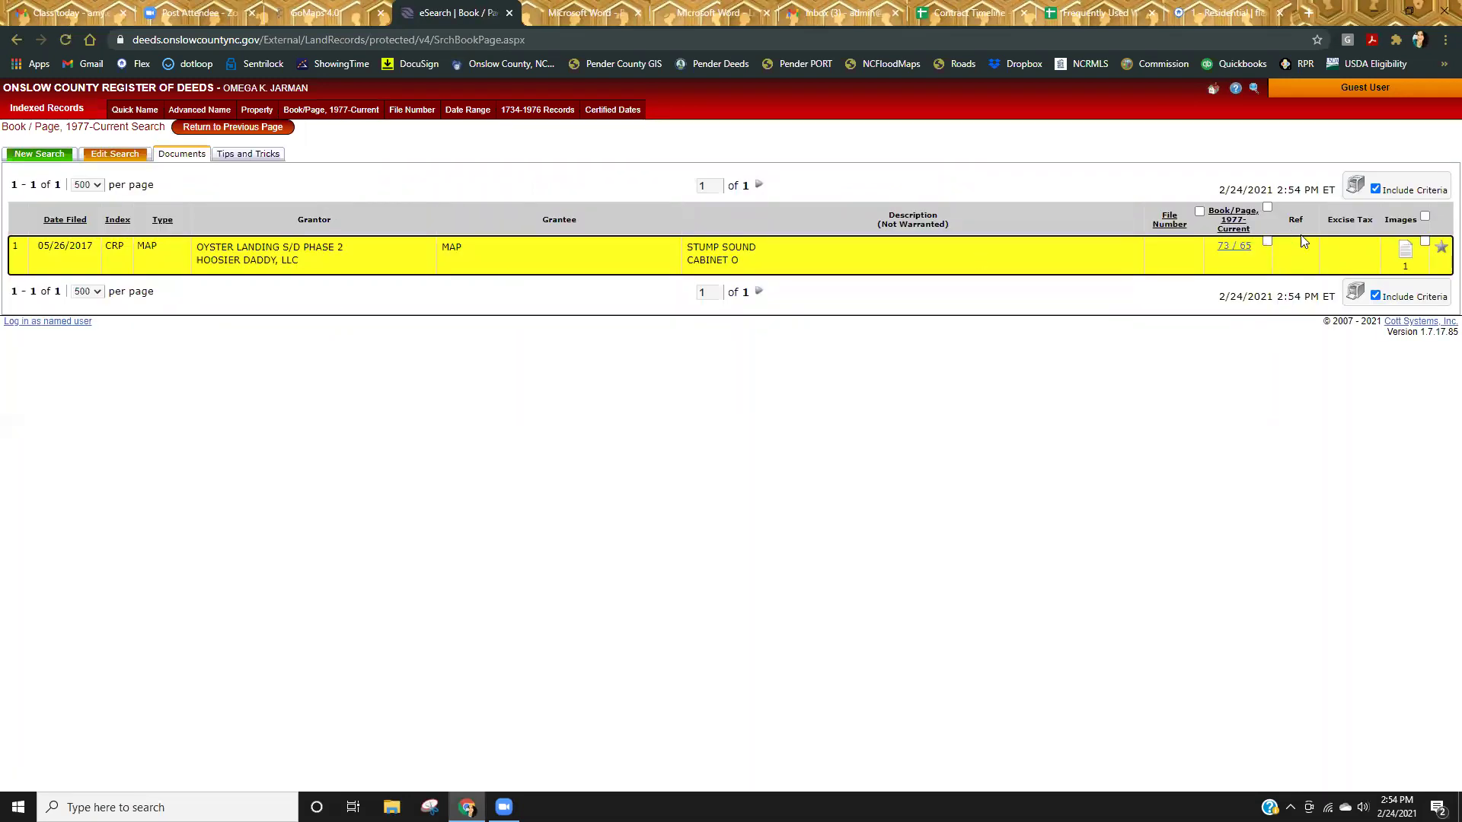
{"action": "left_click", "coordinate": [1404, 249]}
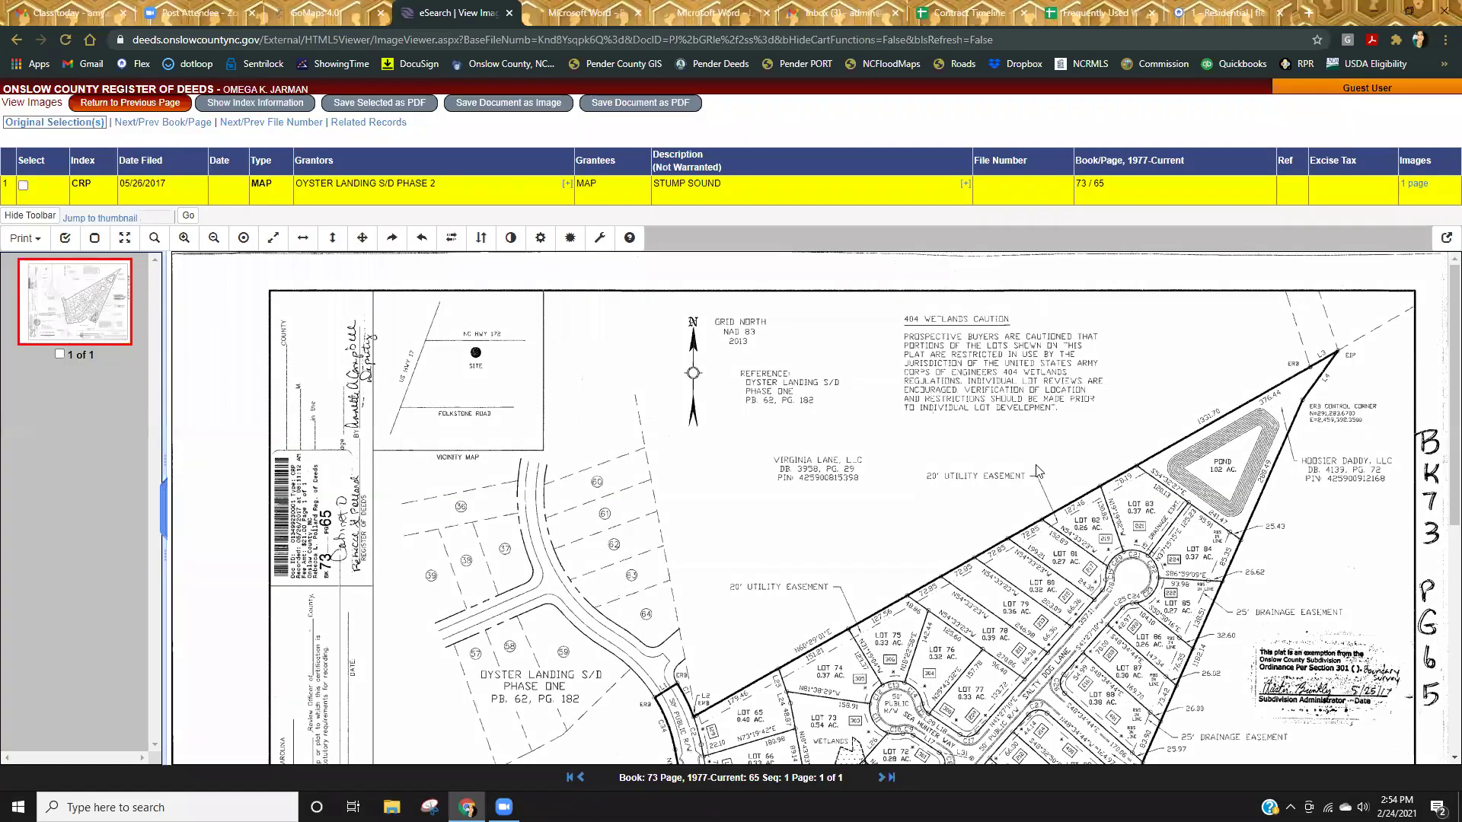
Scroll the Oyster Landing plat down to its title block and back, then close the deeds tab.
{"action": "scroll", "coordinate": [1077, 495], "scroll_direction": "down", "scroll_amount": 5}
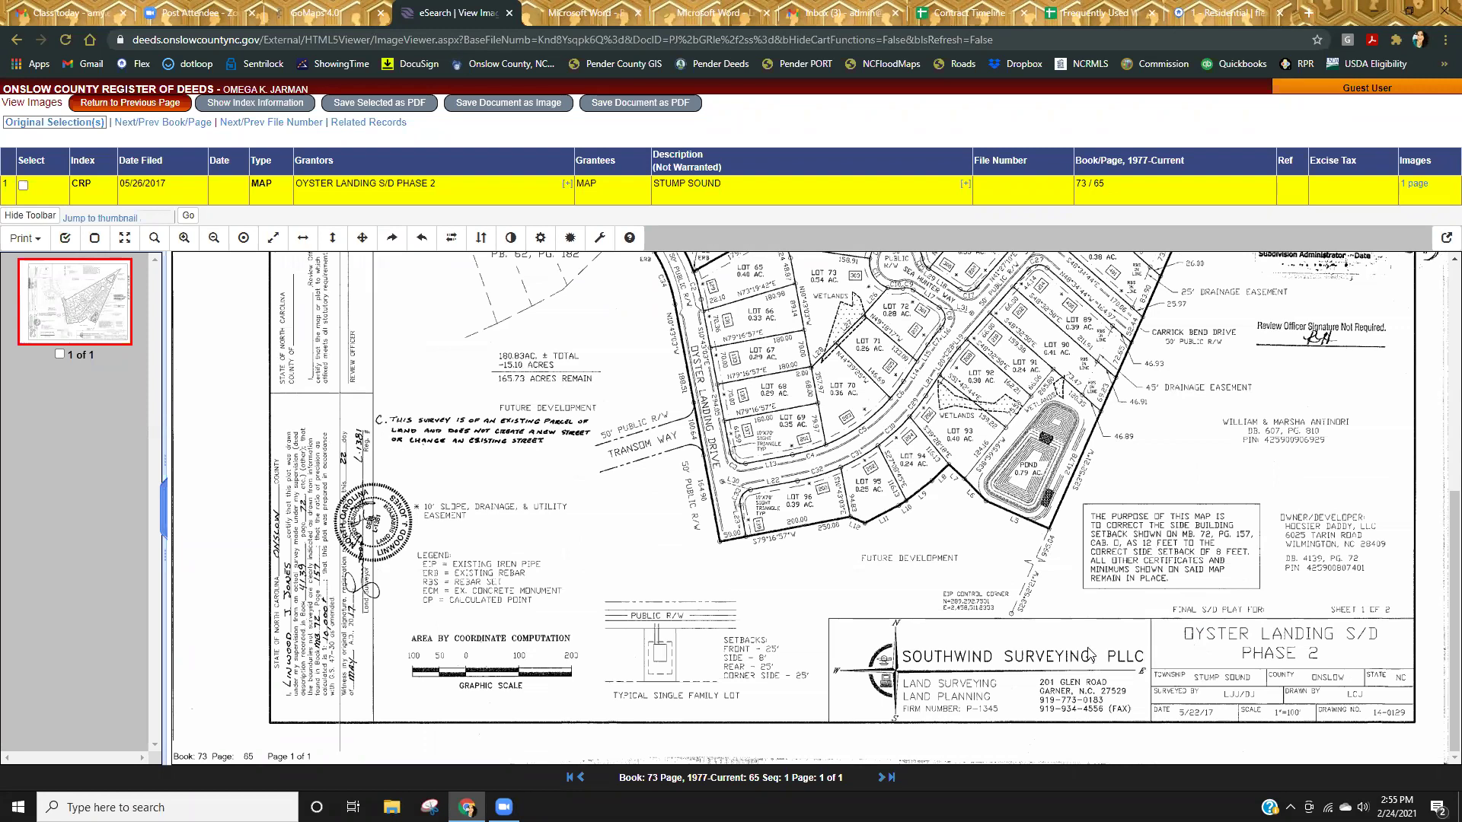
{"action": "scroll", "coordinate": [1090, 653], "scroll_direction": "up", "scroll_amount": 5}
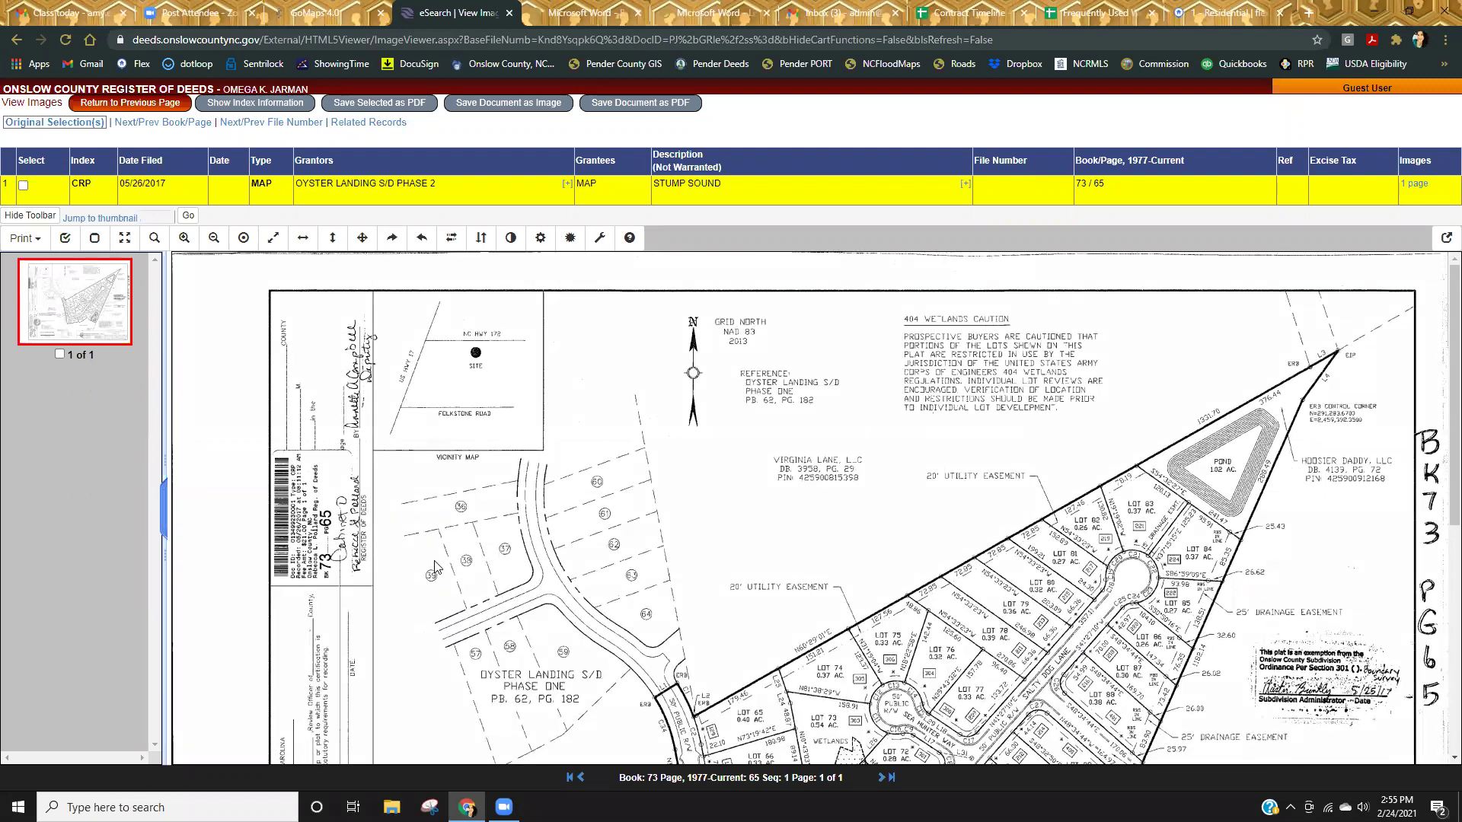
{"action": "middle_click", "coordinate": [442, 26]}
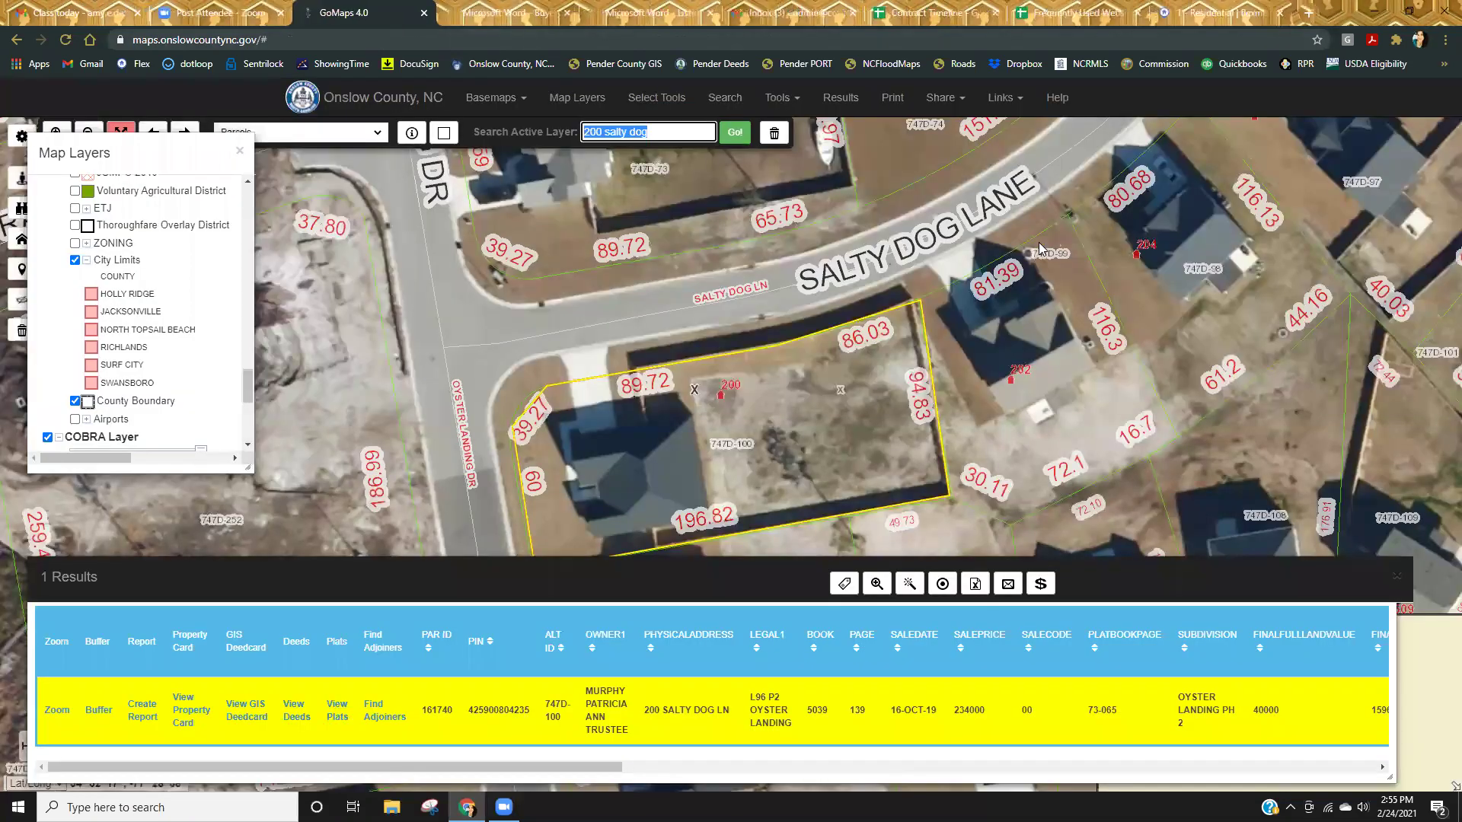
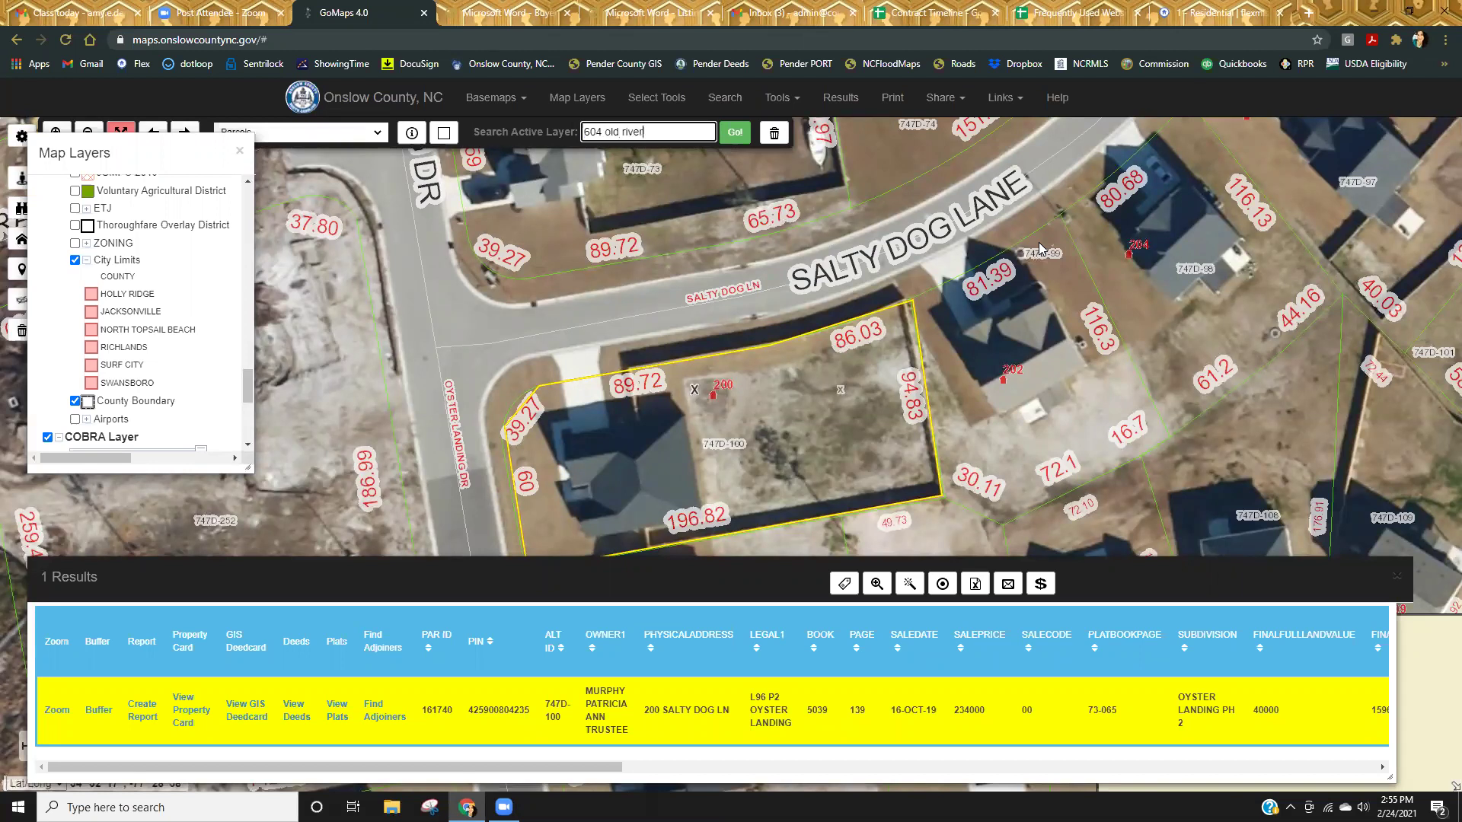
{"action": "key", "text": "Return"}
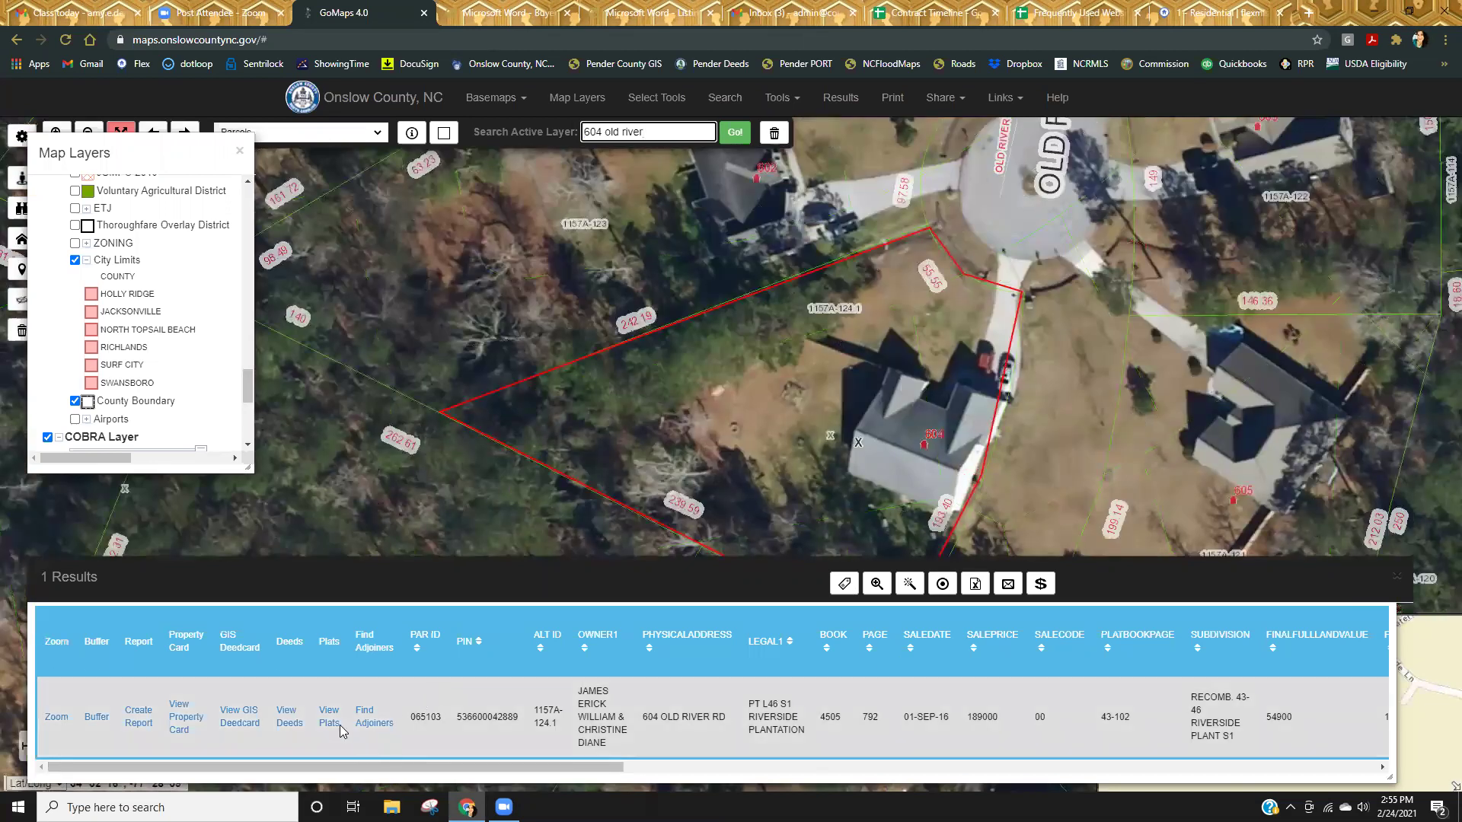
{"action": "left_click", "coordinate": [328, 724]}
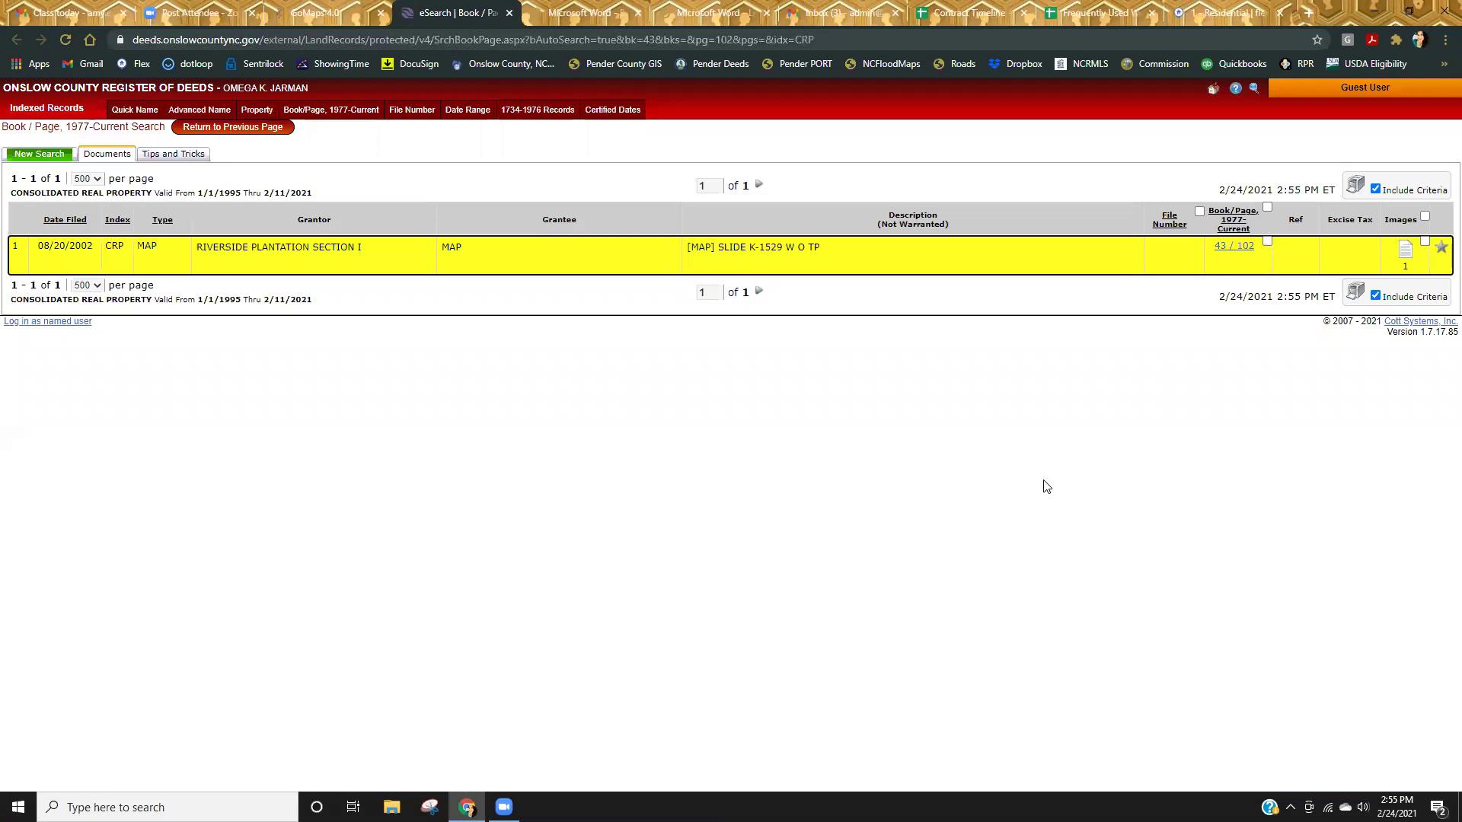
Open the Riverside Plantation Section I plat image and scroll through its lots and title block.
{"action": "left_click", "coordinate": [1408, 252]}
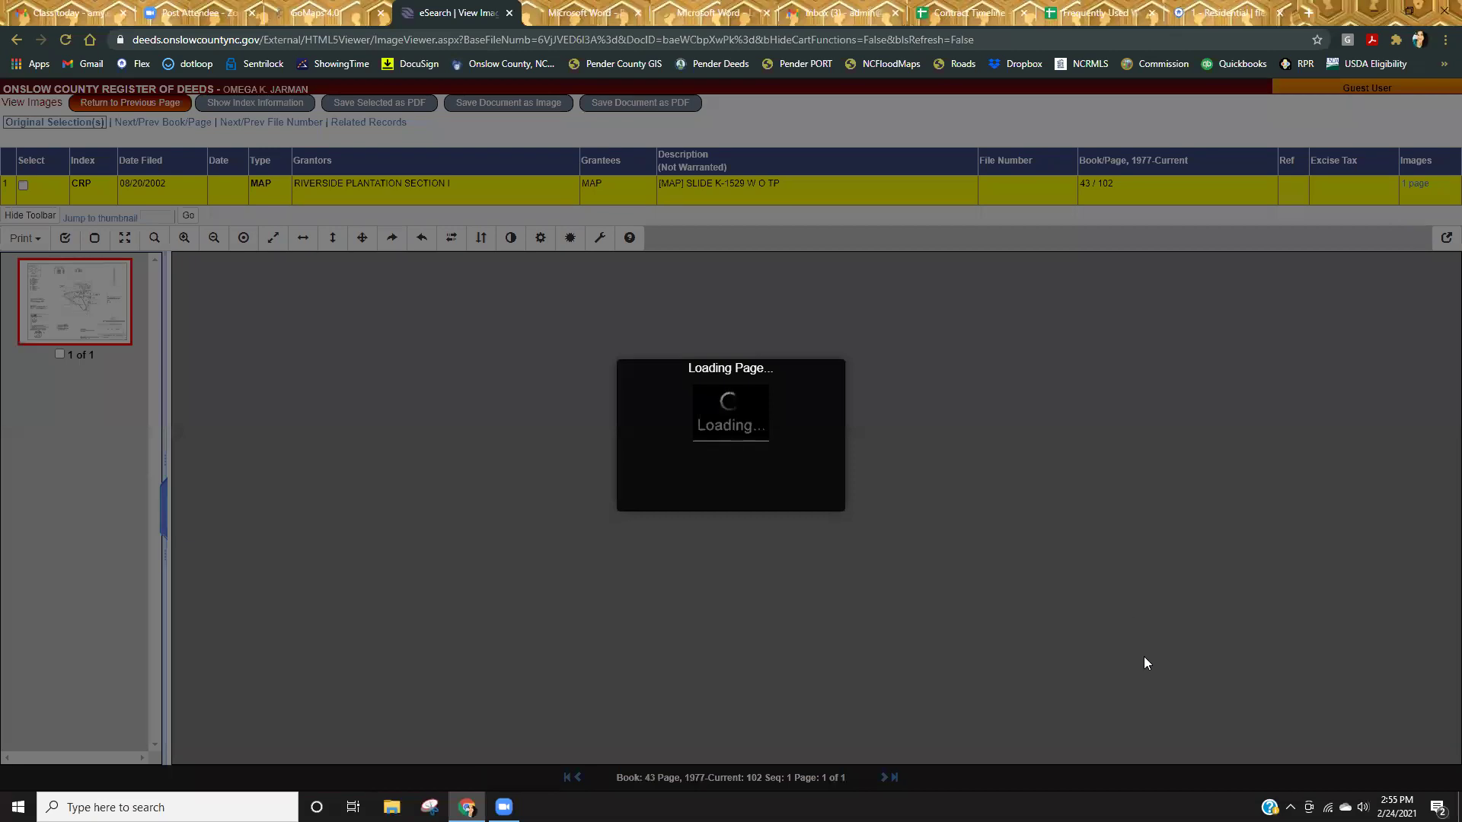
{"action": "scroll", "coordinate": [1156, 639], "scroll_direction": "down", "scroll_amount": 1}
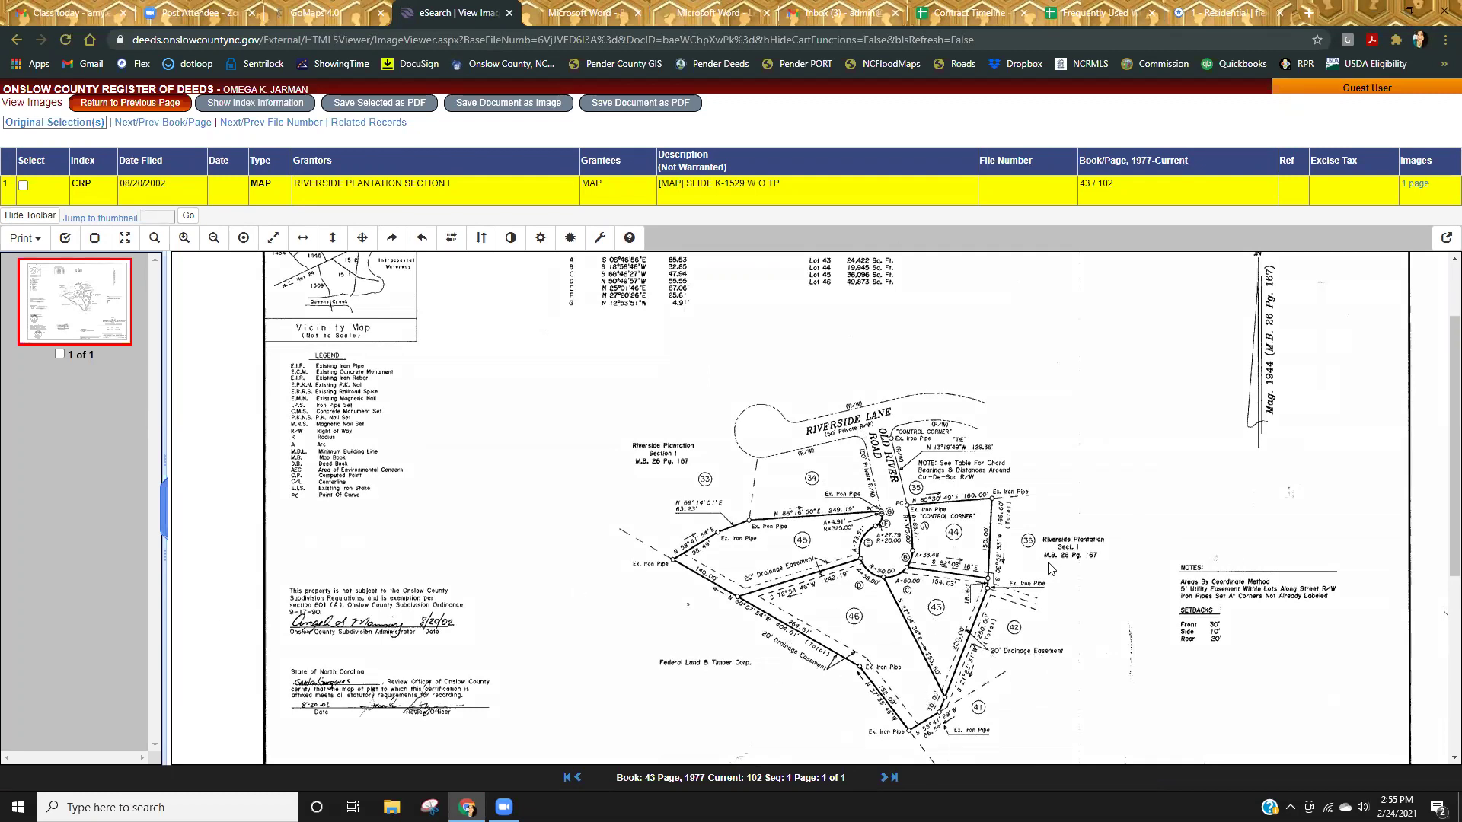
{"action": "scroll", "coordinate": [1059, 569], "scroll_direction": "down", "scroll_amount": 3}
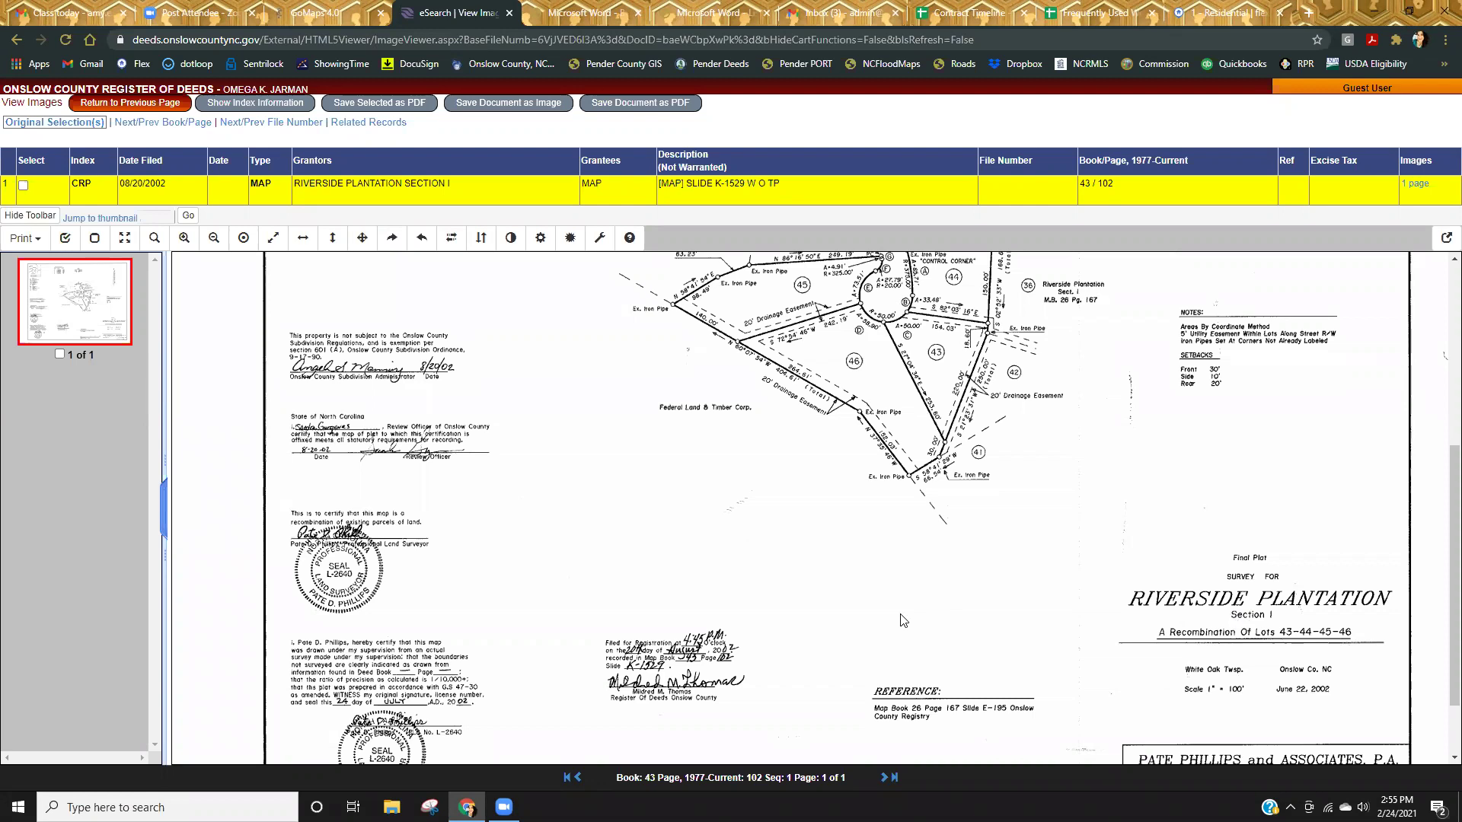
{"action": "scroll", "coordinate": [1200, 623], "scroll_direction": "up", "scroll_amount": 1}
{"action": "scroll", "coordinate": [1079, 661], "scroll_direction": "up", "scroll_amount": 2}
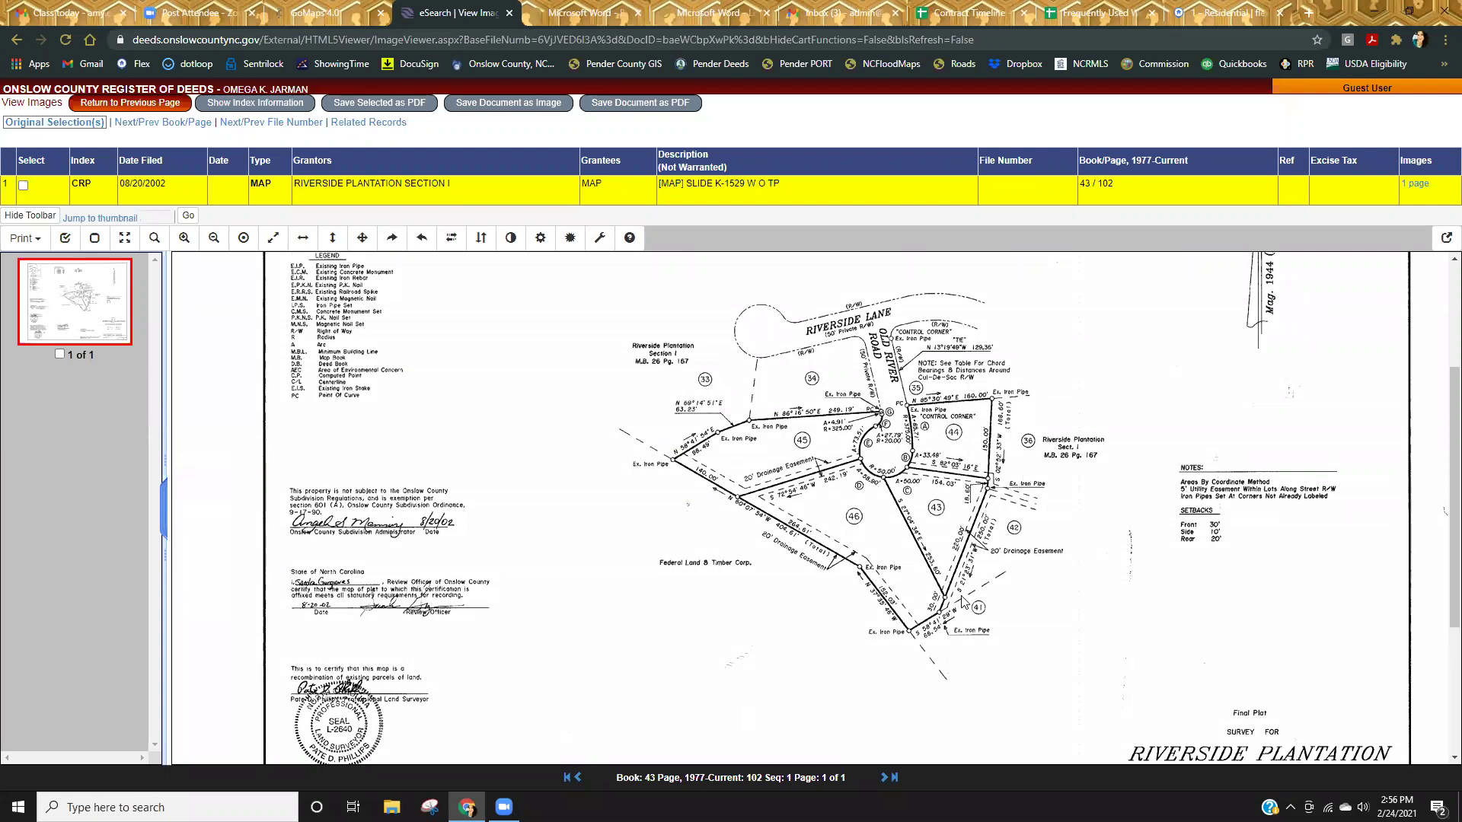
{"action": "scroll", "coordinate": [961, 603], "scroll_direction": "down", "scroll_amount": 3}
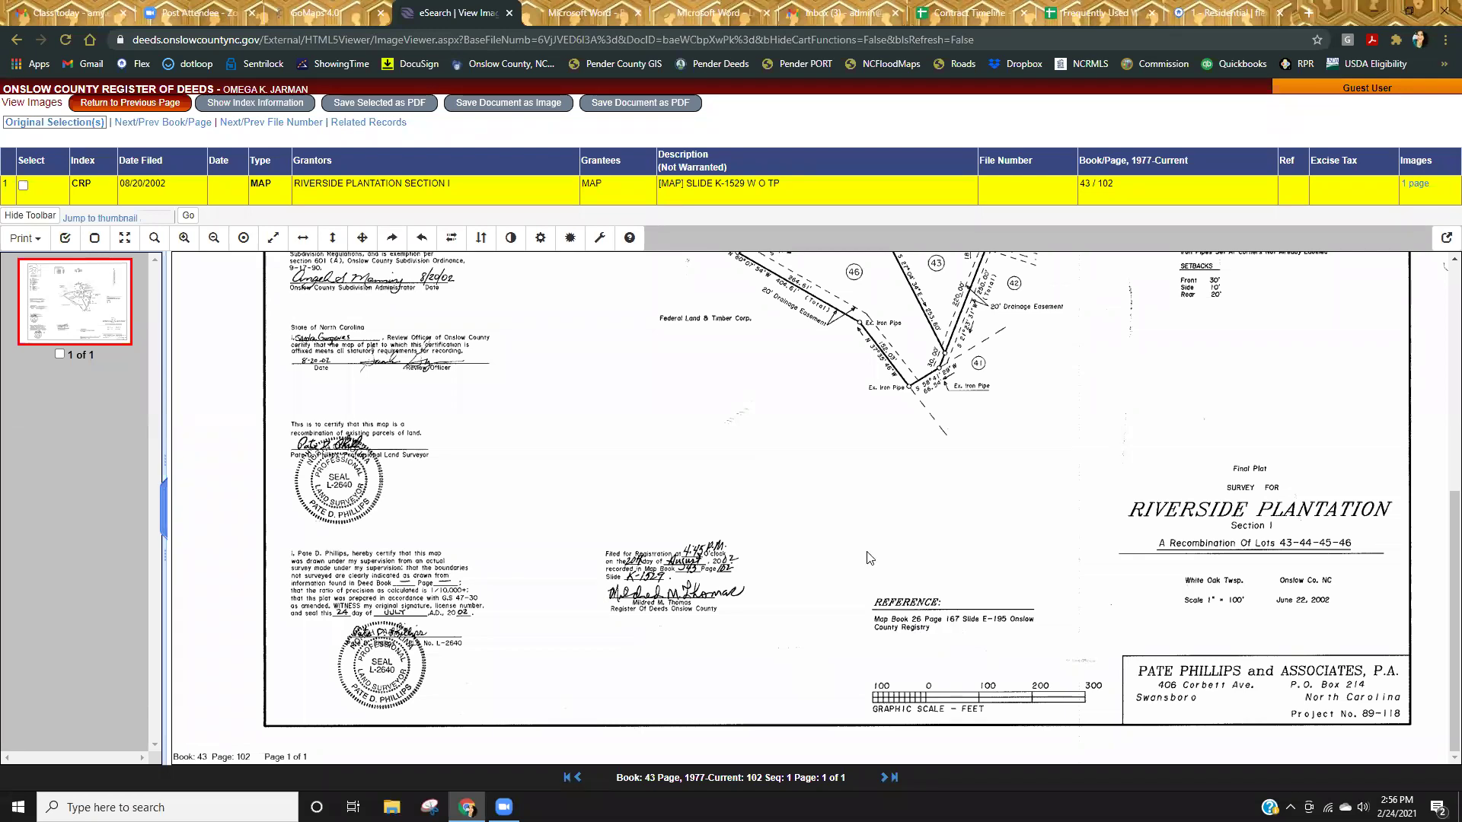
Search Book 26 Page 167 and open the Riverside Plantation Section I plat image (Slide E-195).
{"action": "left_click", "coordinate": [128, 101]}
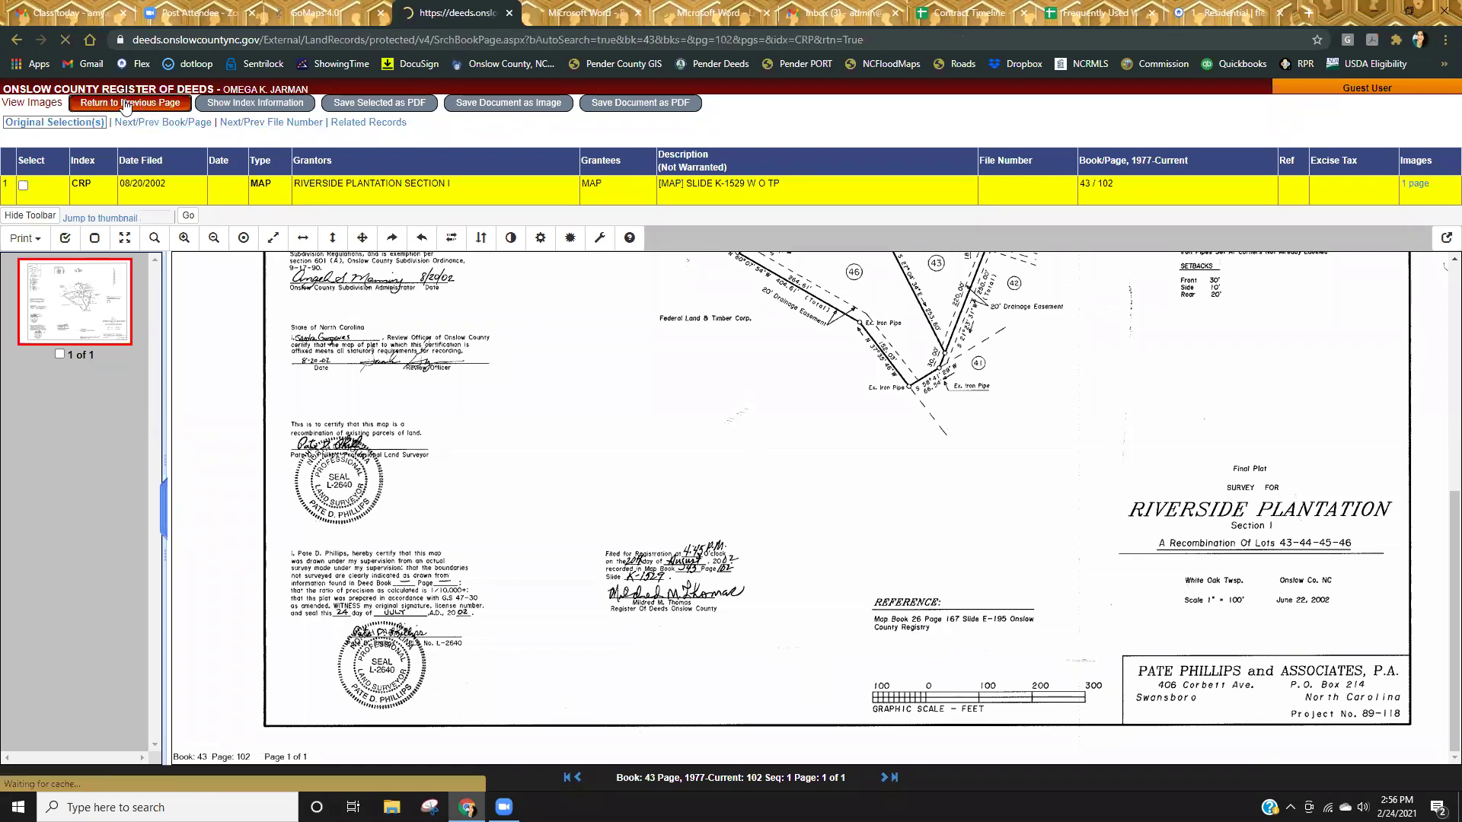
{"action": "left_click", "coordinate": [329, 116]}
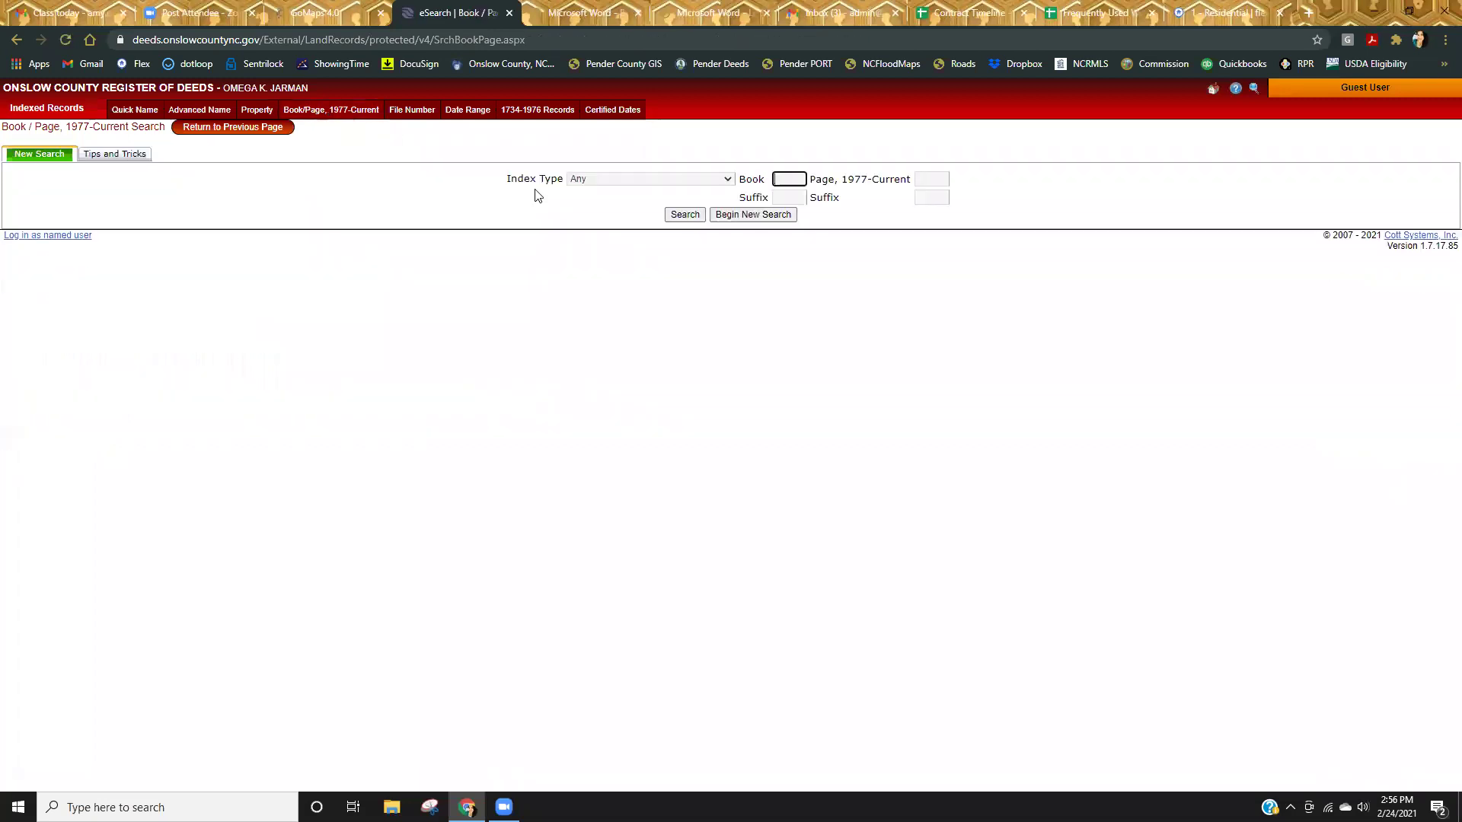
{"action": "type", "text": "26"}
{"action": "key", "text": "Tab"}
{"action": "type", "text": "167"}
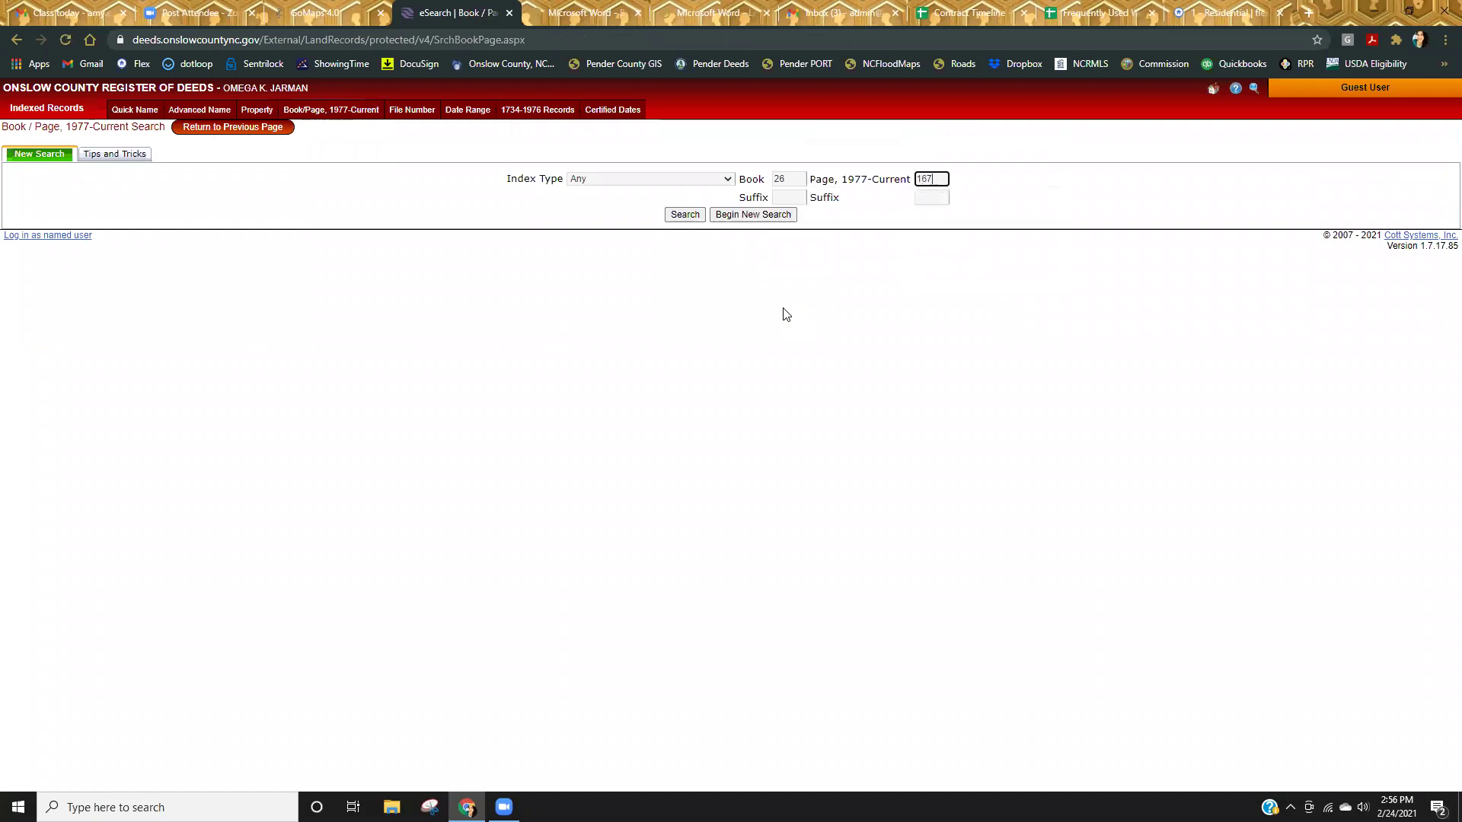
{"action": "key", "text": "Return"}
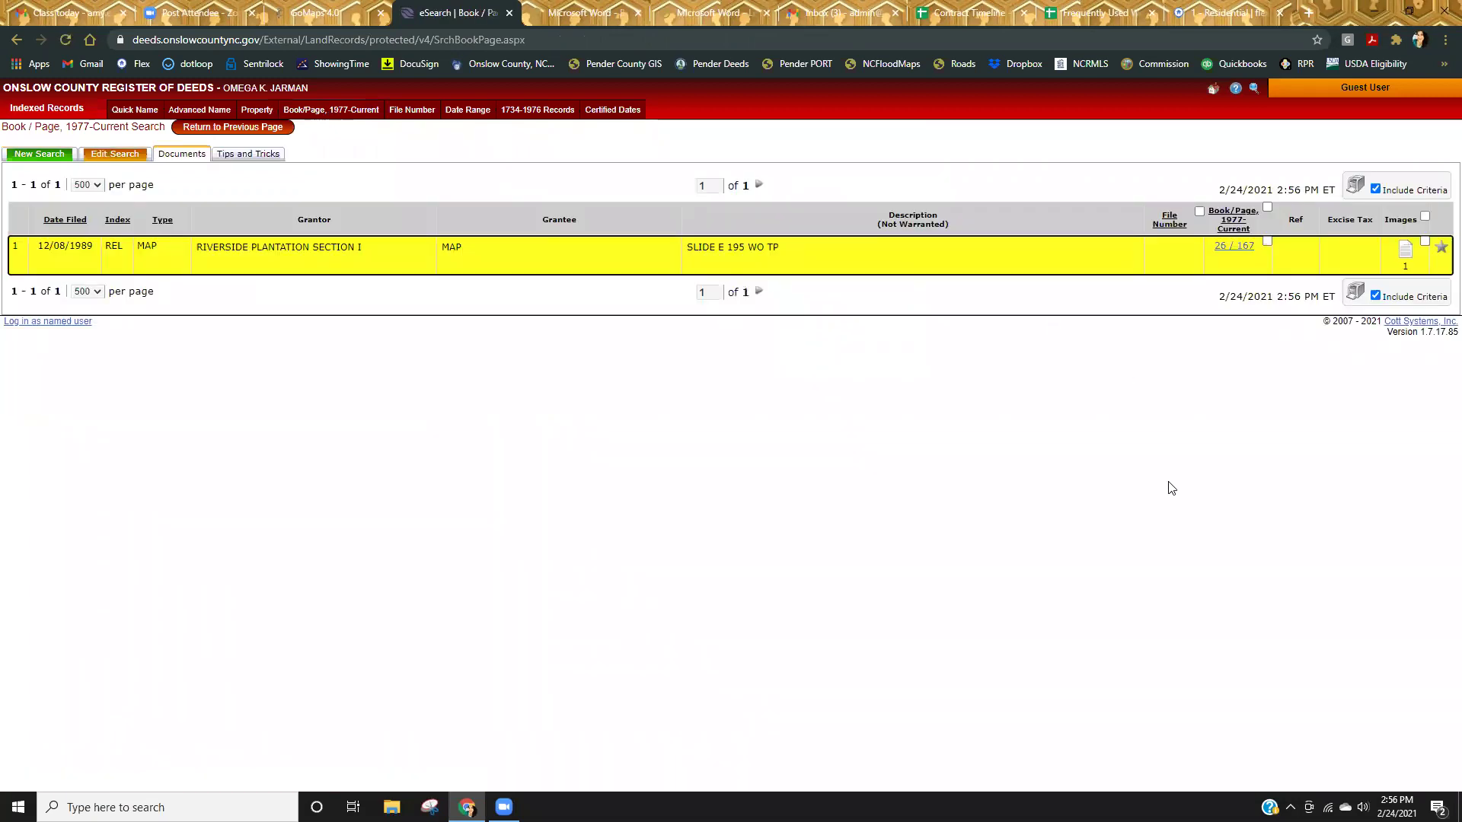
{"action": "left_click", "coordinate": [1405, 249]}
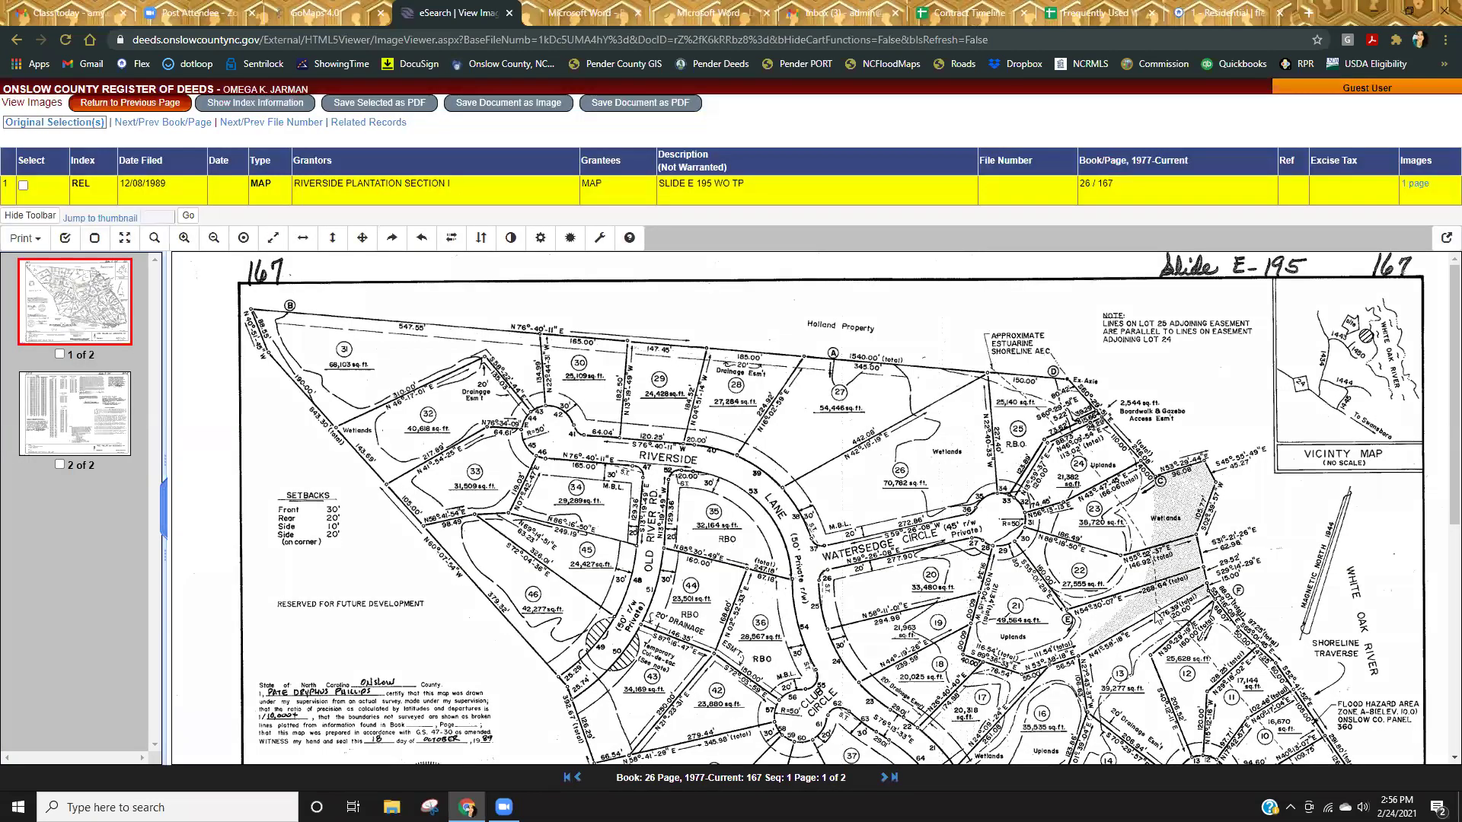
{"action": "scroll", "coordinate": [1158, 618], "scroll_direction": "down", "scroll_amount": 3}
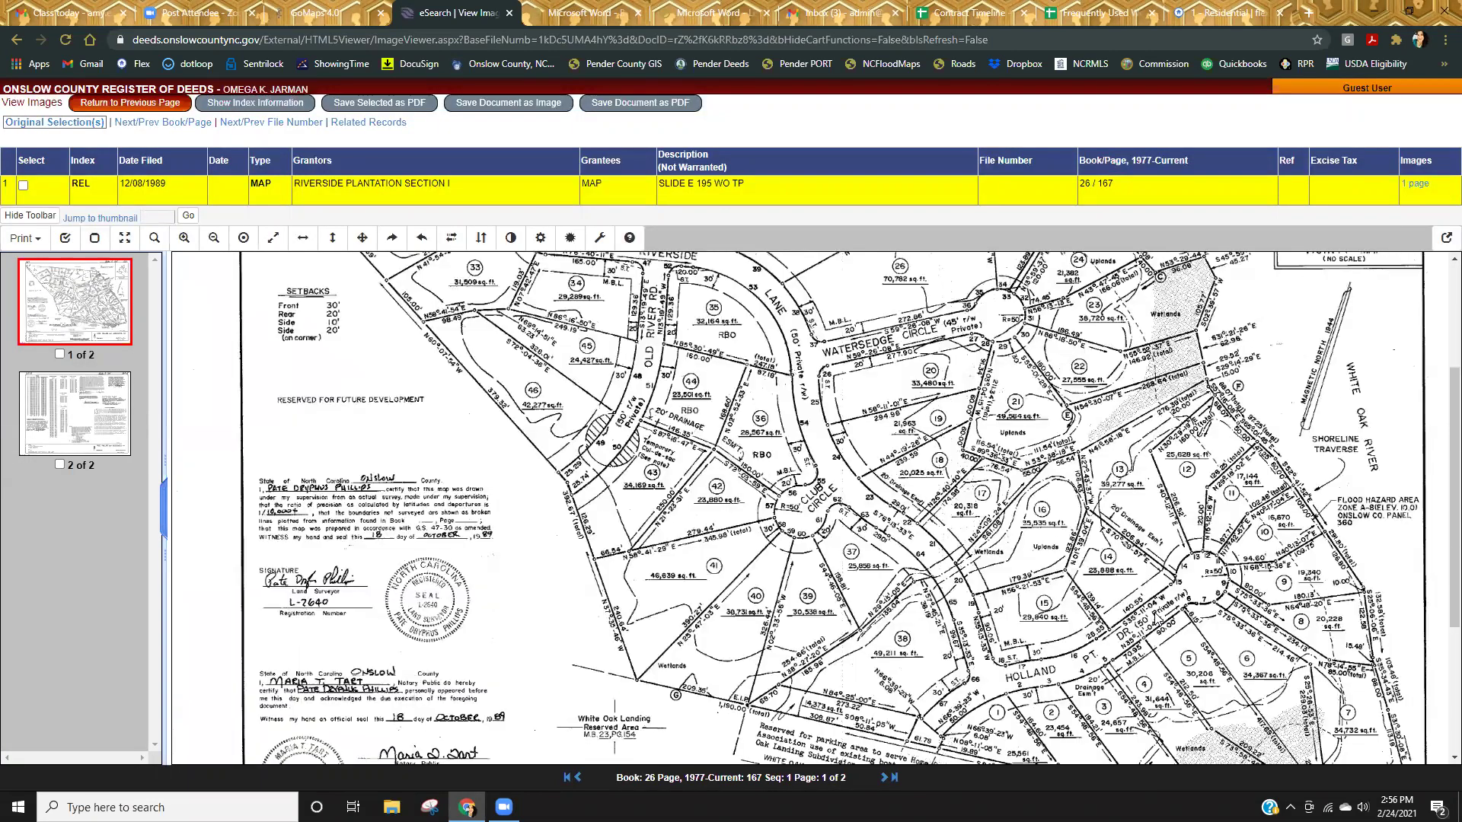
{"action": "scroll", "coordinate": [1157, 619], "scroll_direction": "down", "scroll_amount": 3}
{"action": "scroll", "coordinate": [1158, 619], "scroll_direction": "up", "scroll_amount": 4}
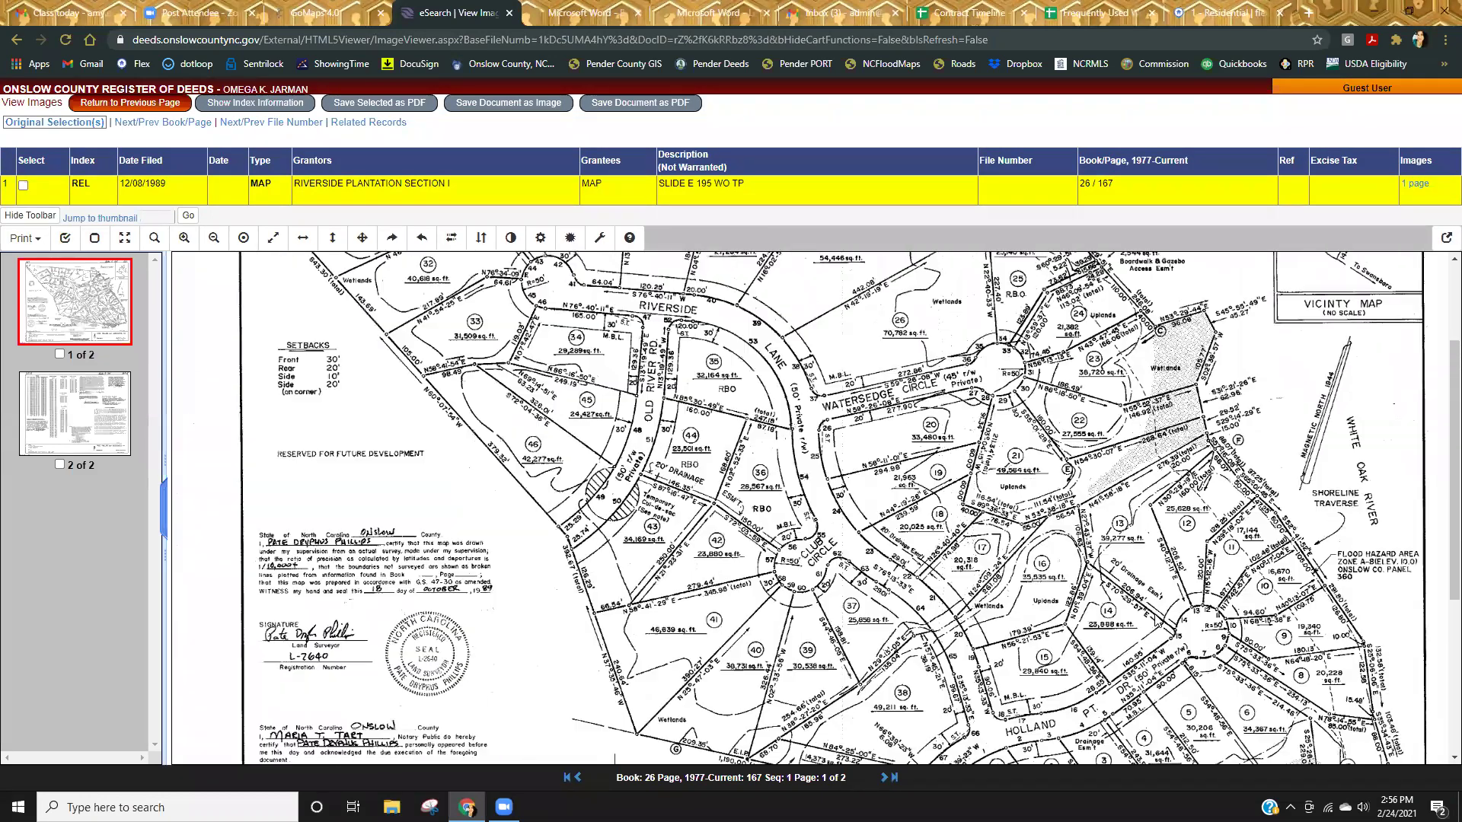
{"action": "scroll", "coordinate": [1158, 621], "scroll_direction": "up", "scroll_amount": 1}
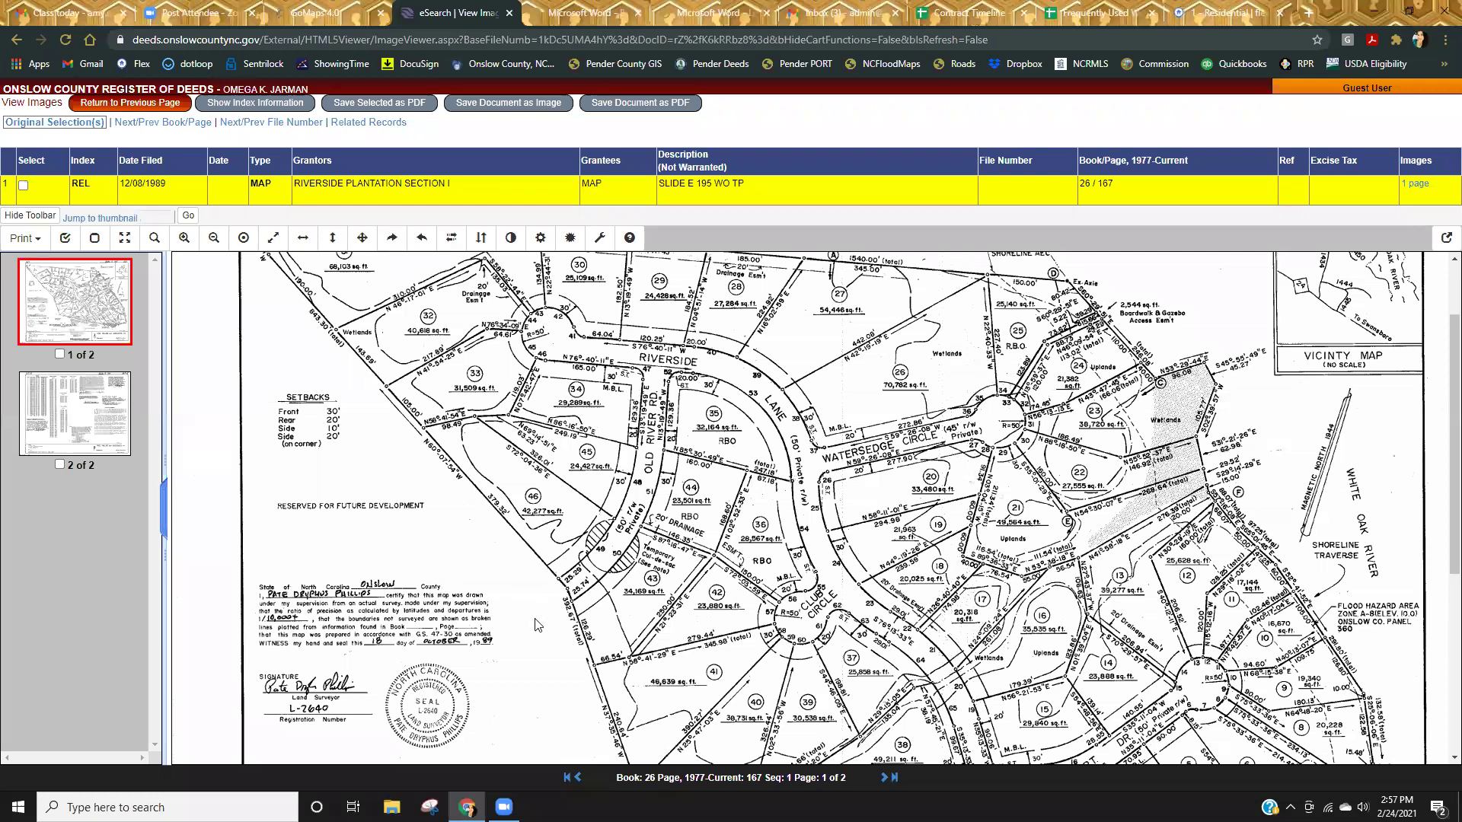
{"action": "scroll", "coordinate": [531, 627], "scroll_direction": "down", "scroll_amount": 4}
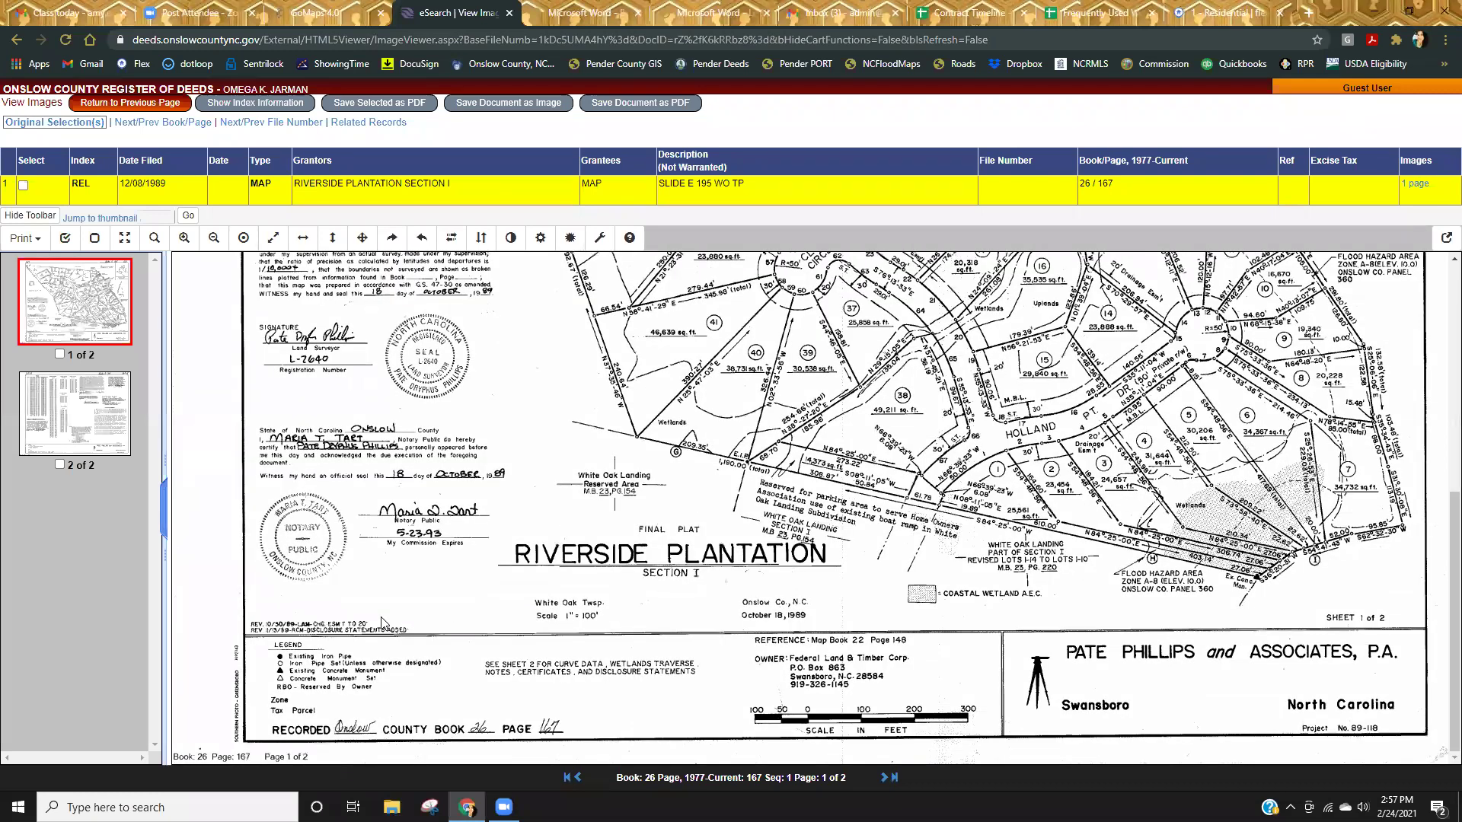
{"action": "scroll", "coordinate": [431, 624], "scroll_direction": "up", "scroll_amount": 2}
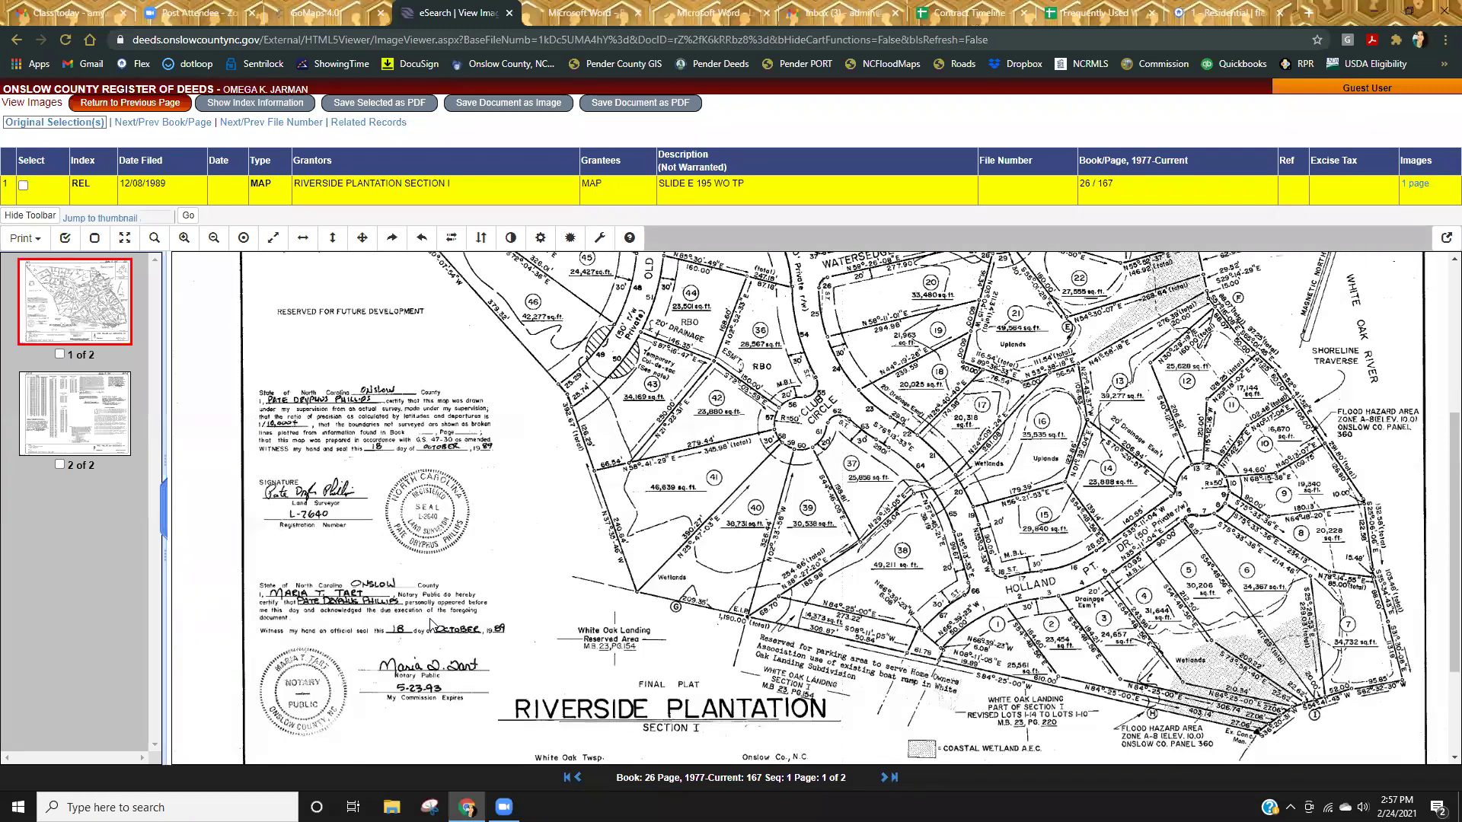
{"action": "scroll", "coordinate": [430, 625], "scroll_direction": "up", "scroll_amount": 1}
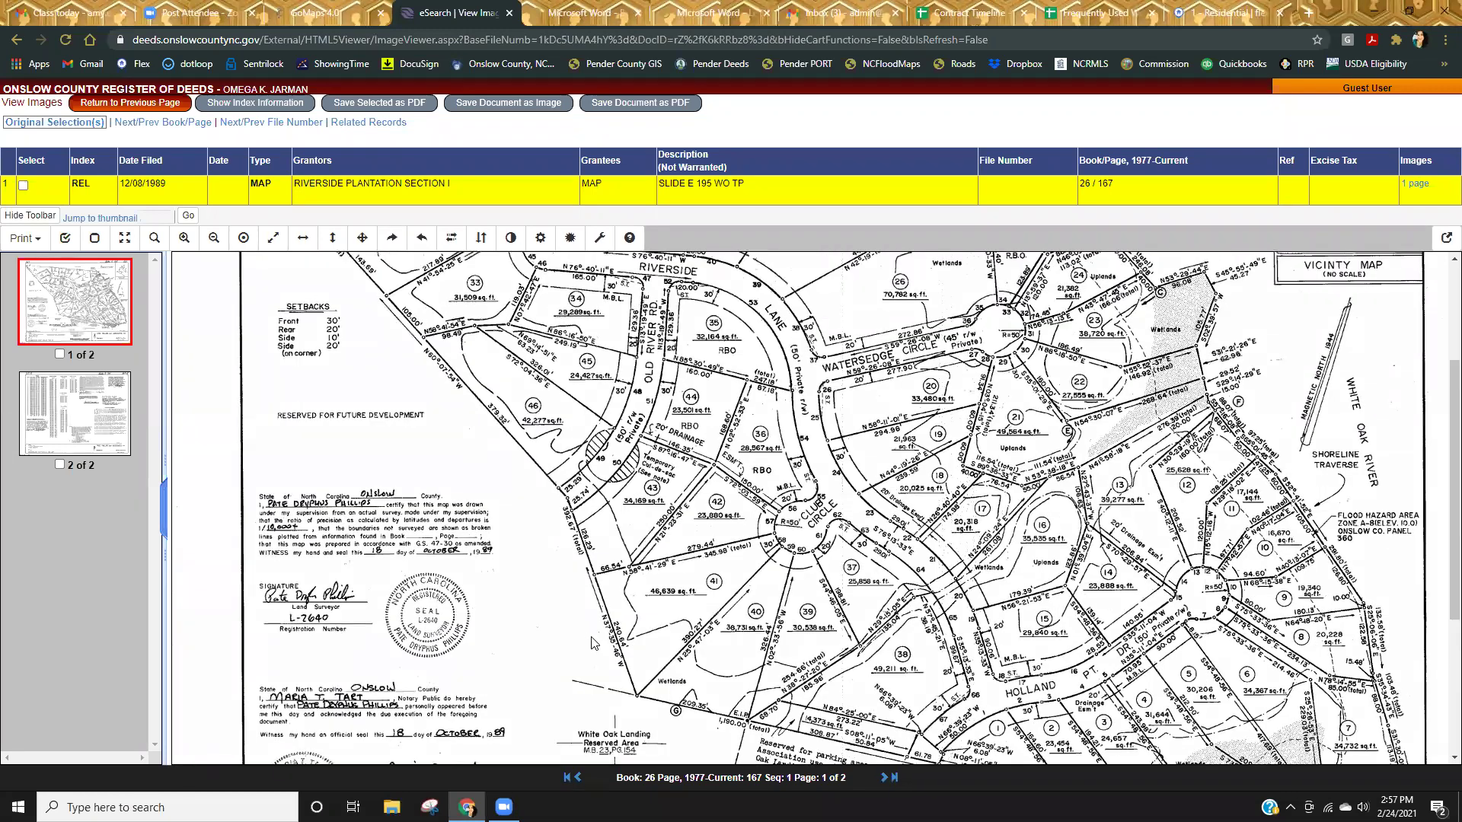
{"action": "scroll", "coordinate": [552, 615], "scroll_direction": "up", "scroll_amount": 1}
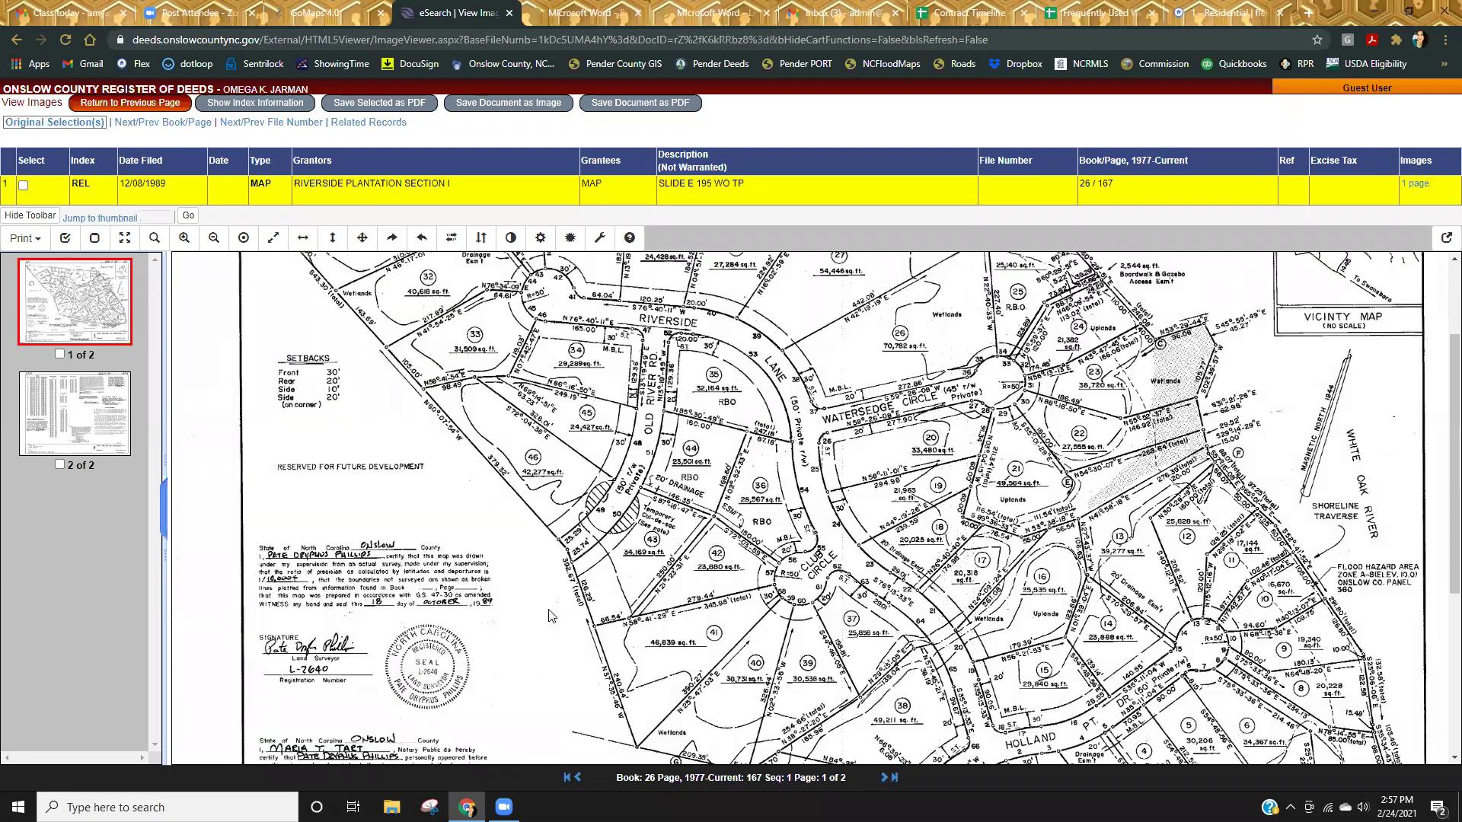
{"action": "scroll", "coordinate": [551, 616], "scroll_direction": "up", "scroll_amount": 2}
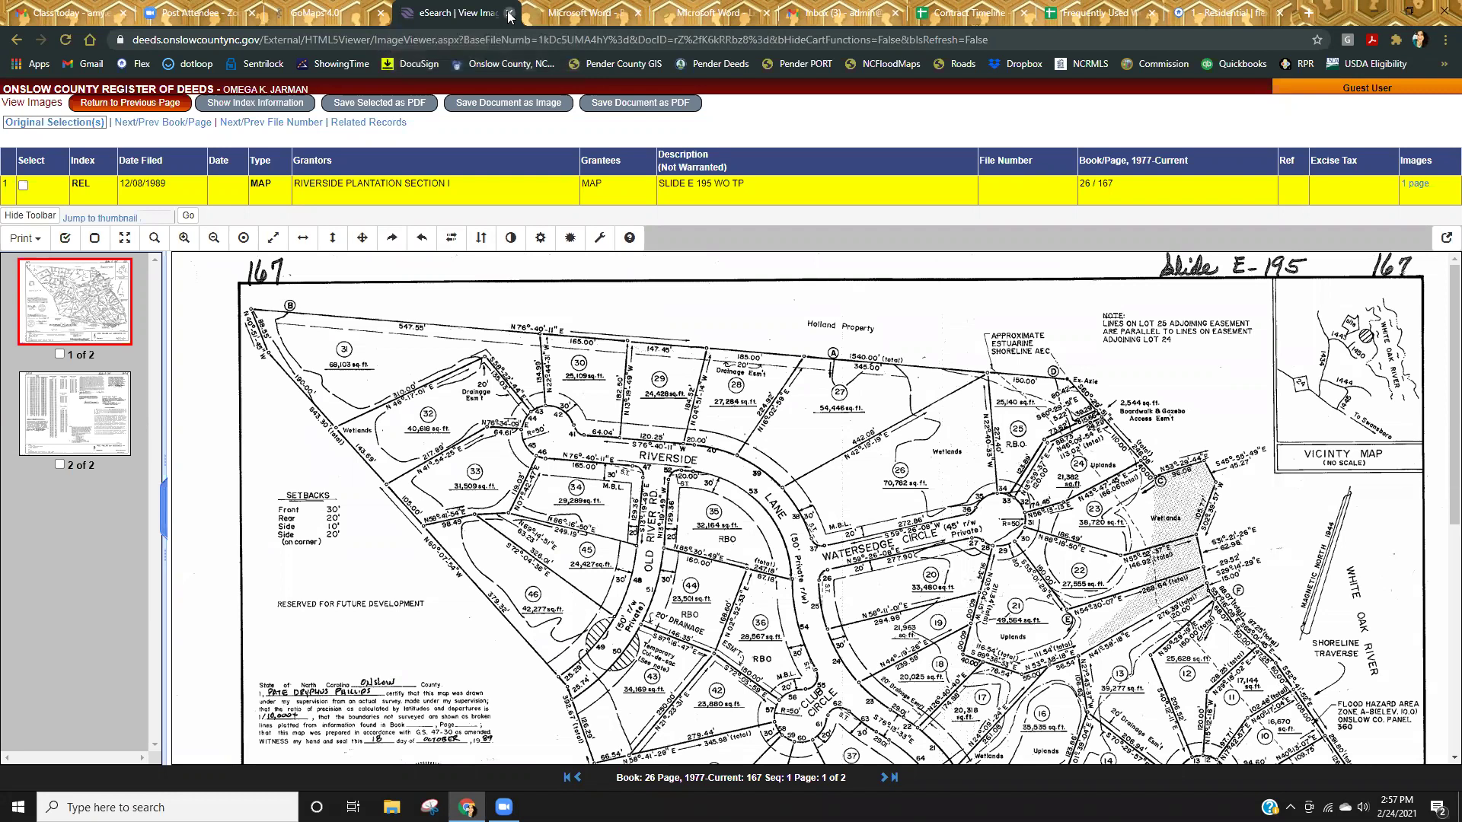
Back in GoMaps, use View Plats to open the Book 43 Page 102 Riverside Plantation plat image.
{"action": "left_click", "coordinate": [509, 14]}
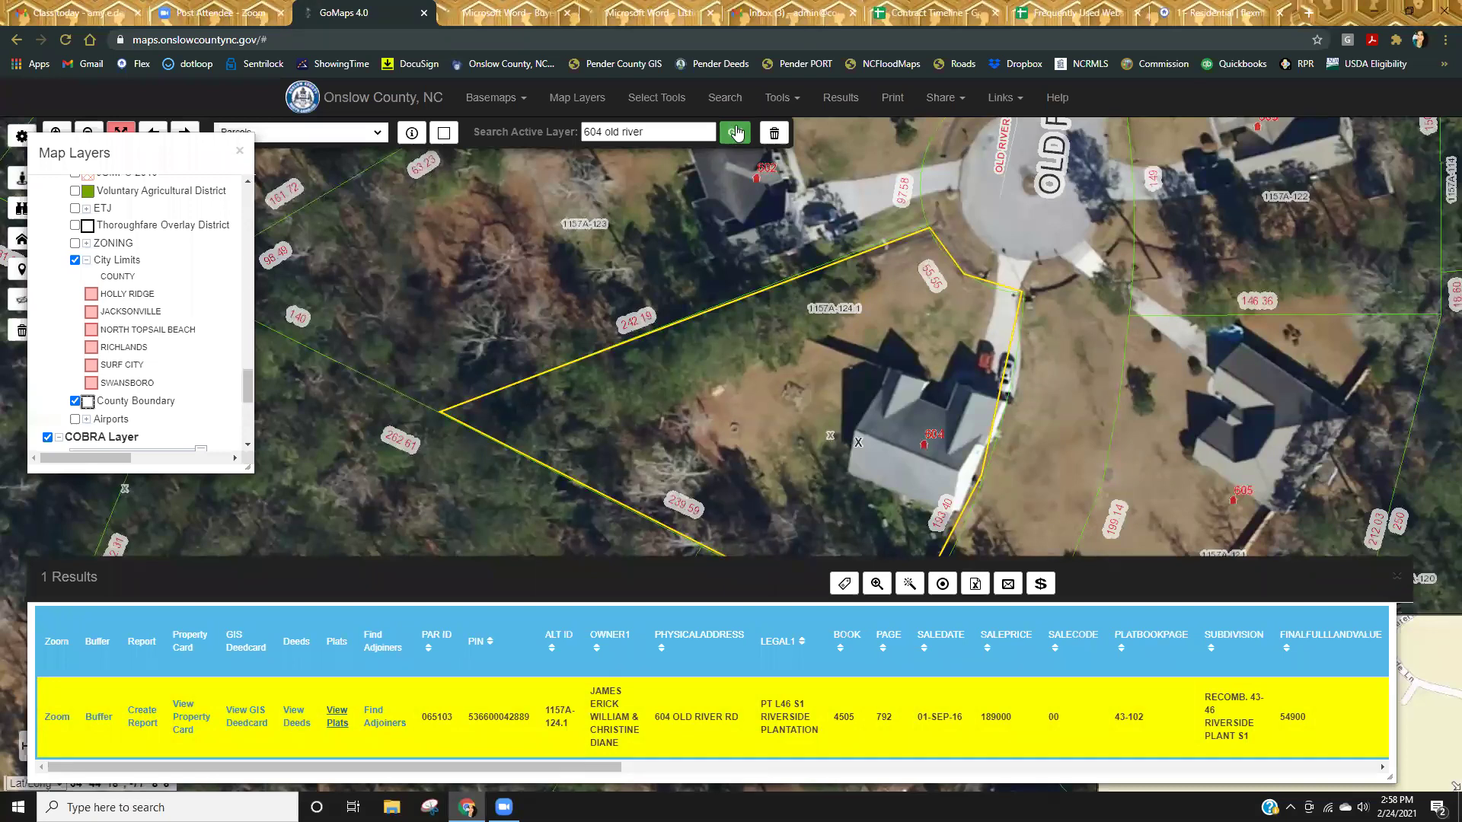
{"action": "left_click", "coordinate": [338, 715]}
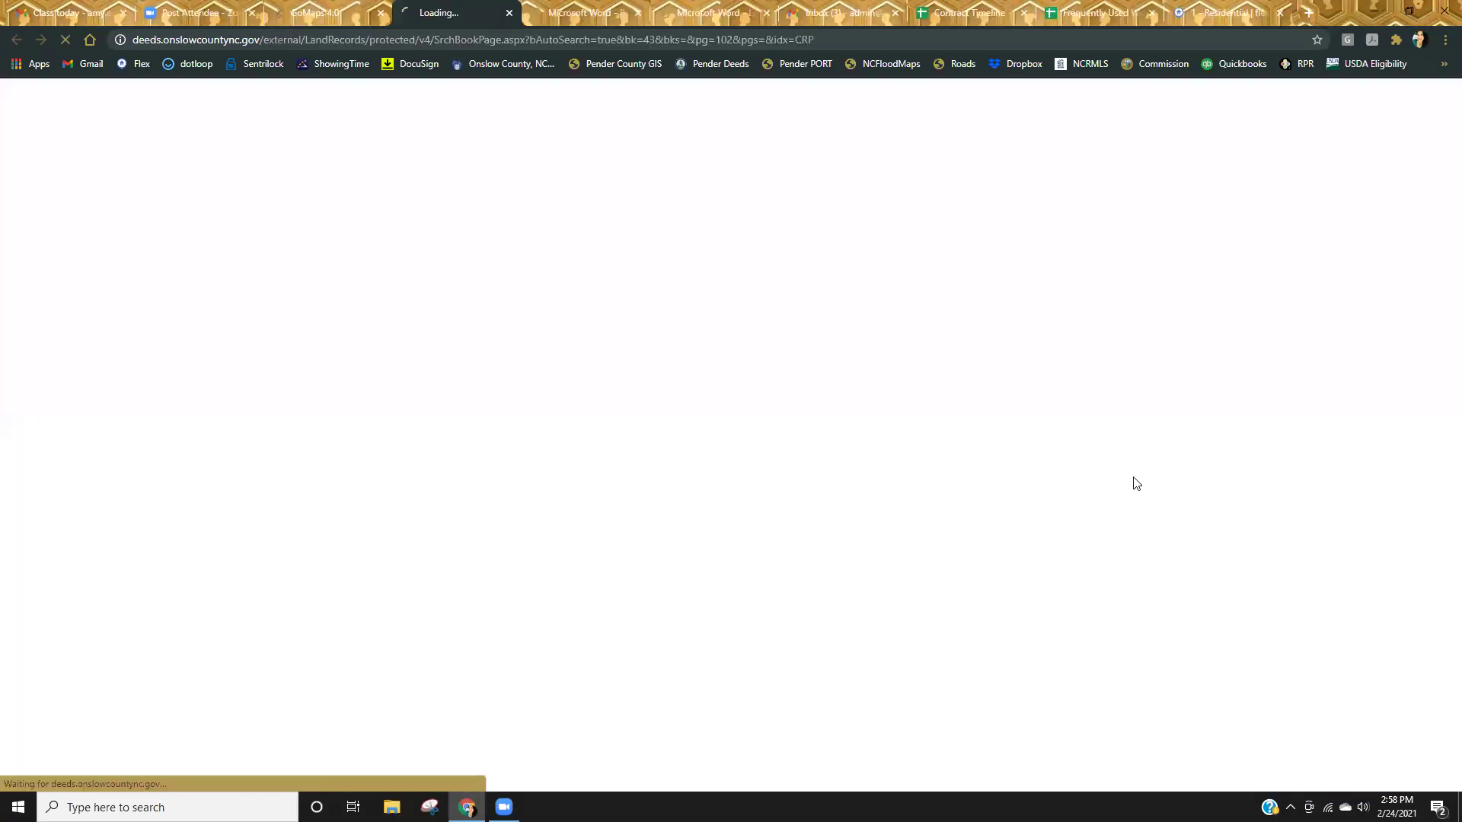
{"action": "left_click", "coordinate": [1404, 253]}
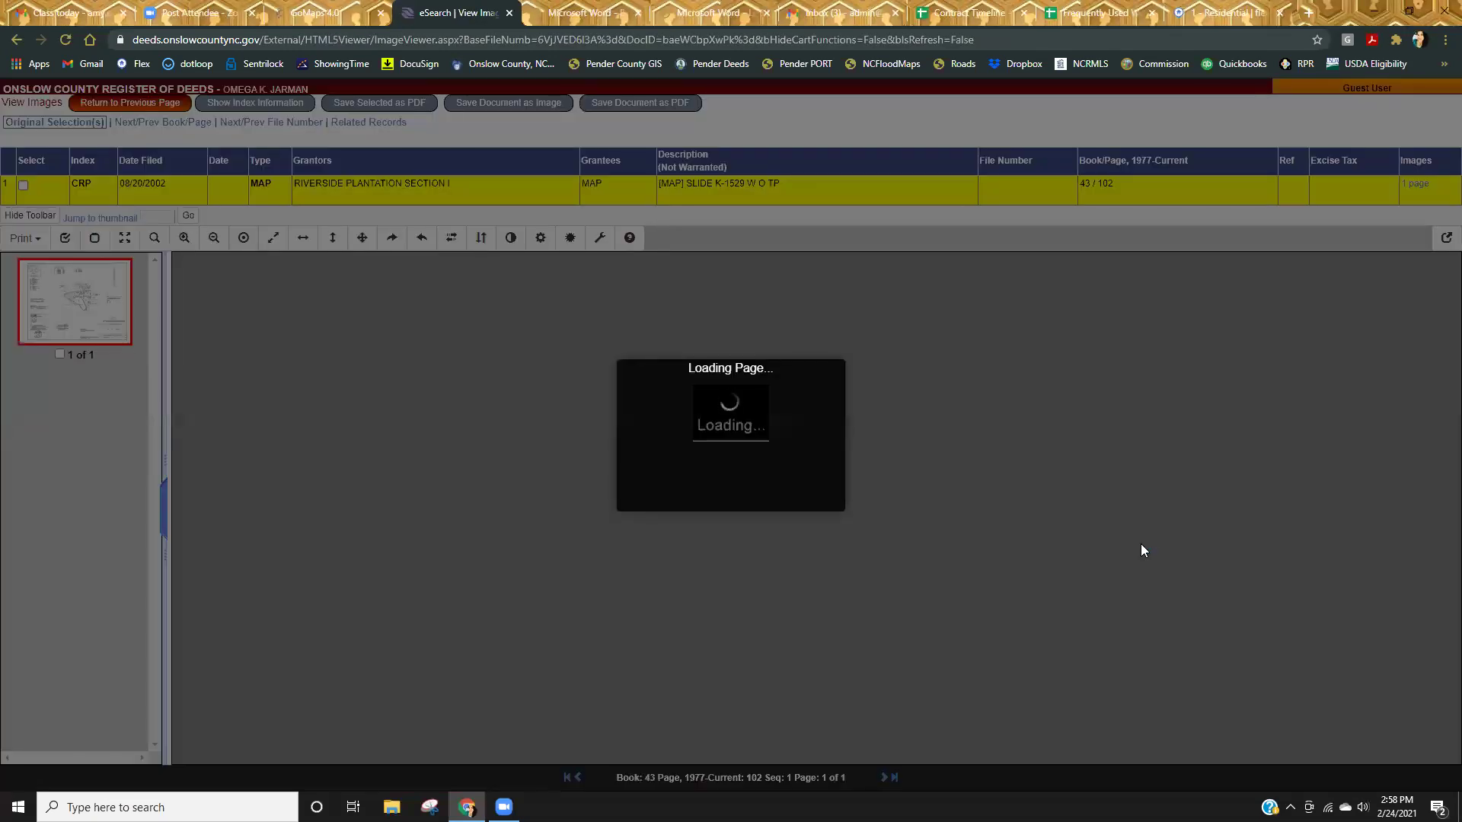
Scroll through the 2002 plat, reading lots 41–46, the 30/10/20-foot setbacks, title block and seals.
{"action": "scroll", "coordinate": [1157, 556], "scroll_direction": "down", "scroll_amount": 5}
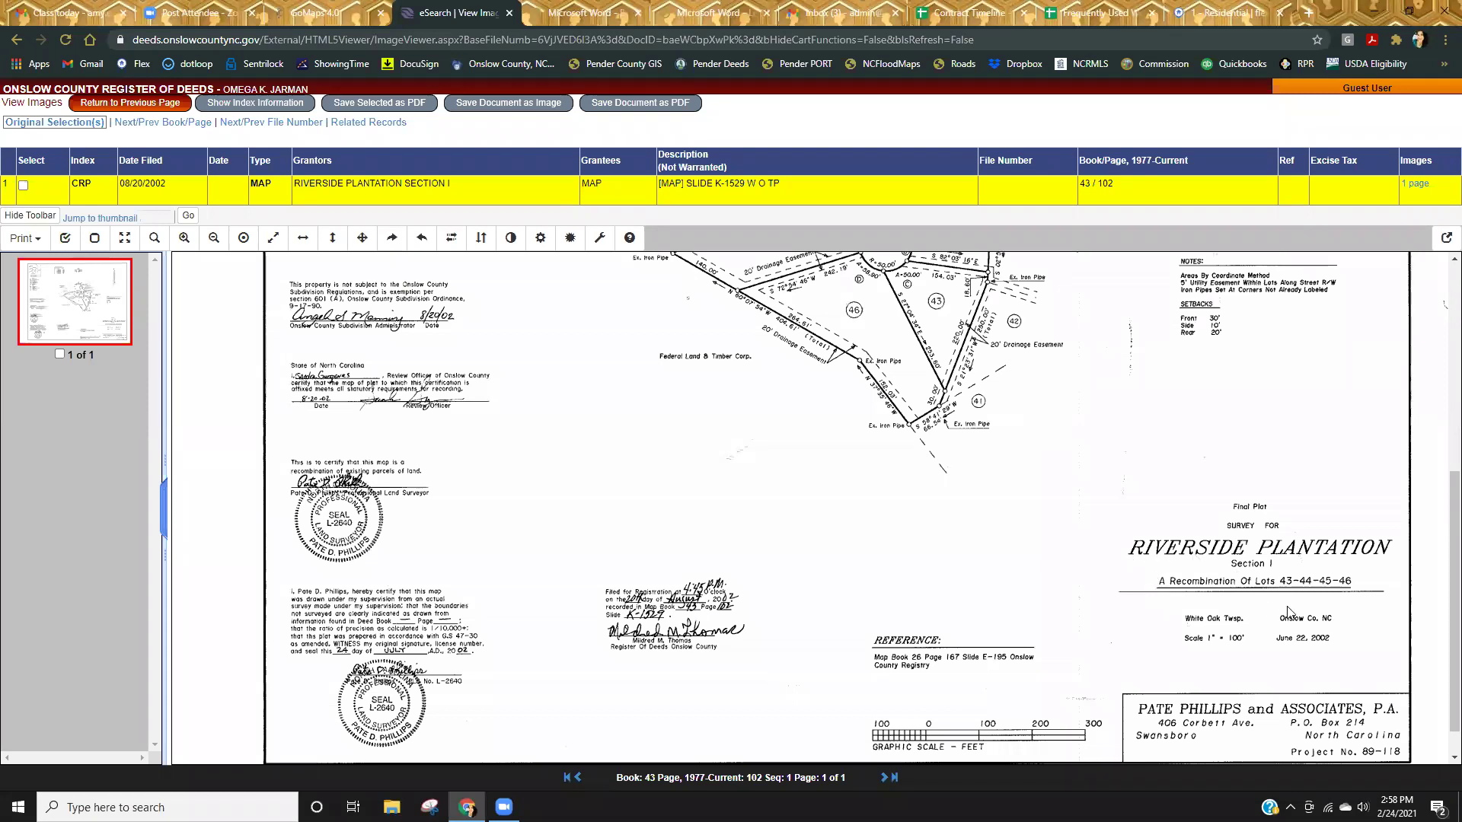
{"action": "scroll", "coordinate": [1013, 594], "scroll_direction": "up", "scroll_amount": 3}
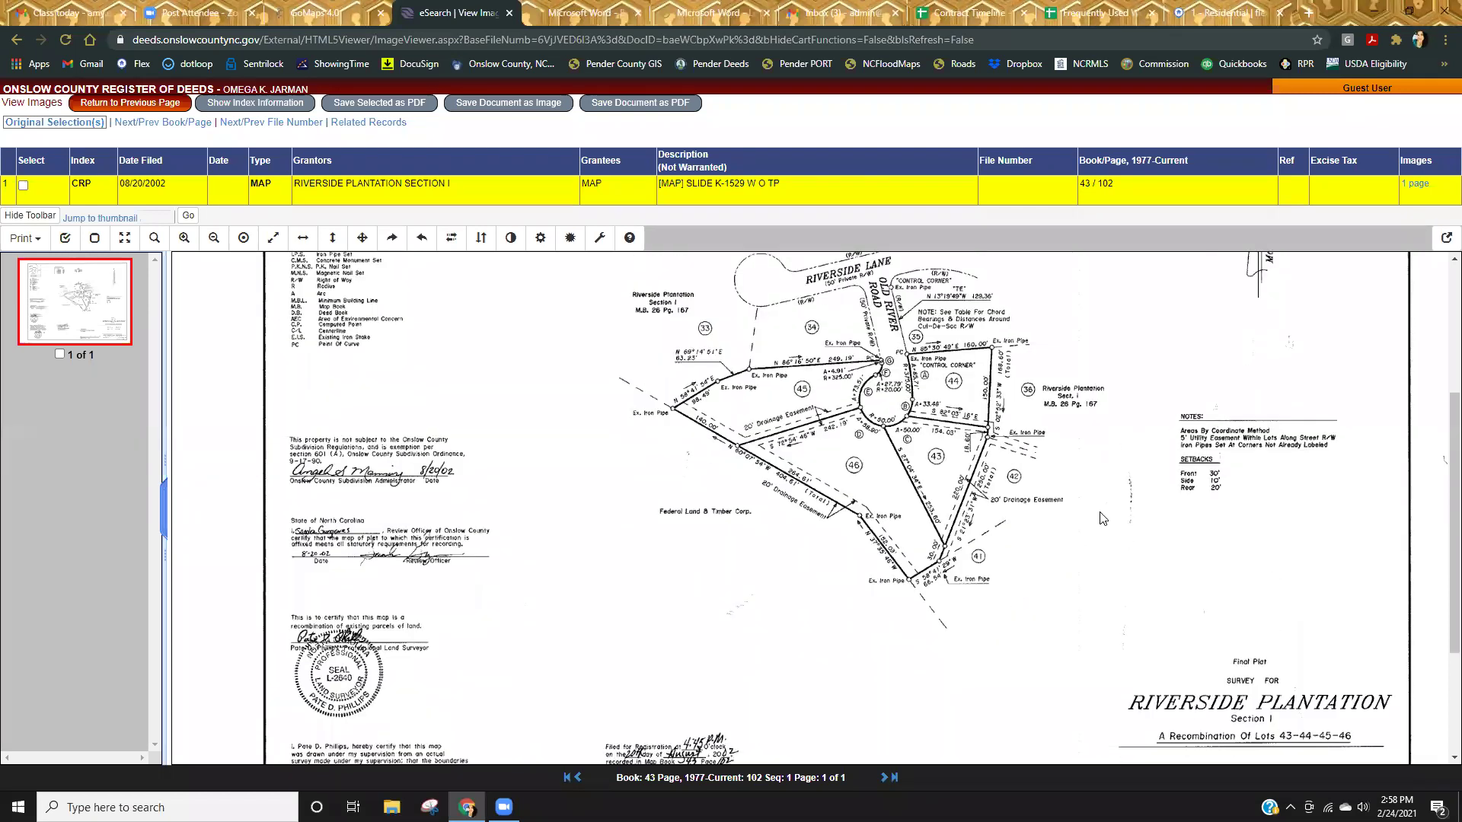
{"action": "scroll", "coordinate": [1100, 544], "scroll_direction": "down", "scroll_amount": 1}
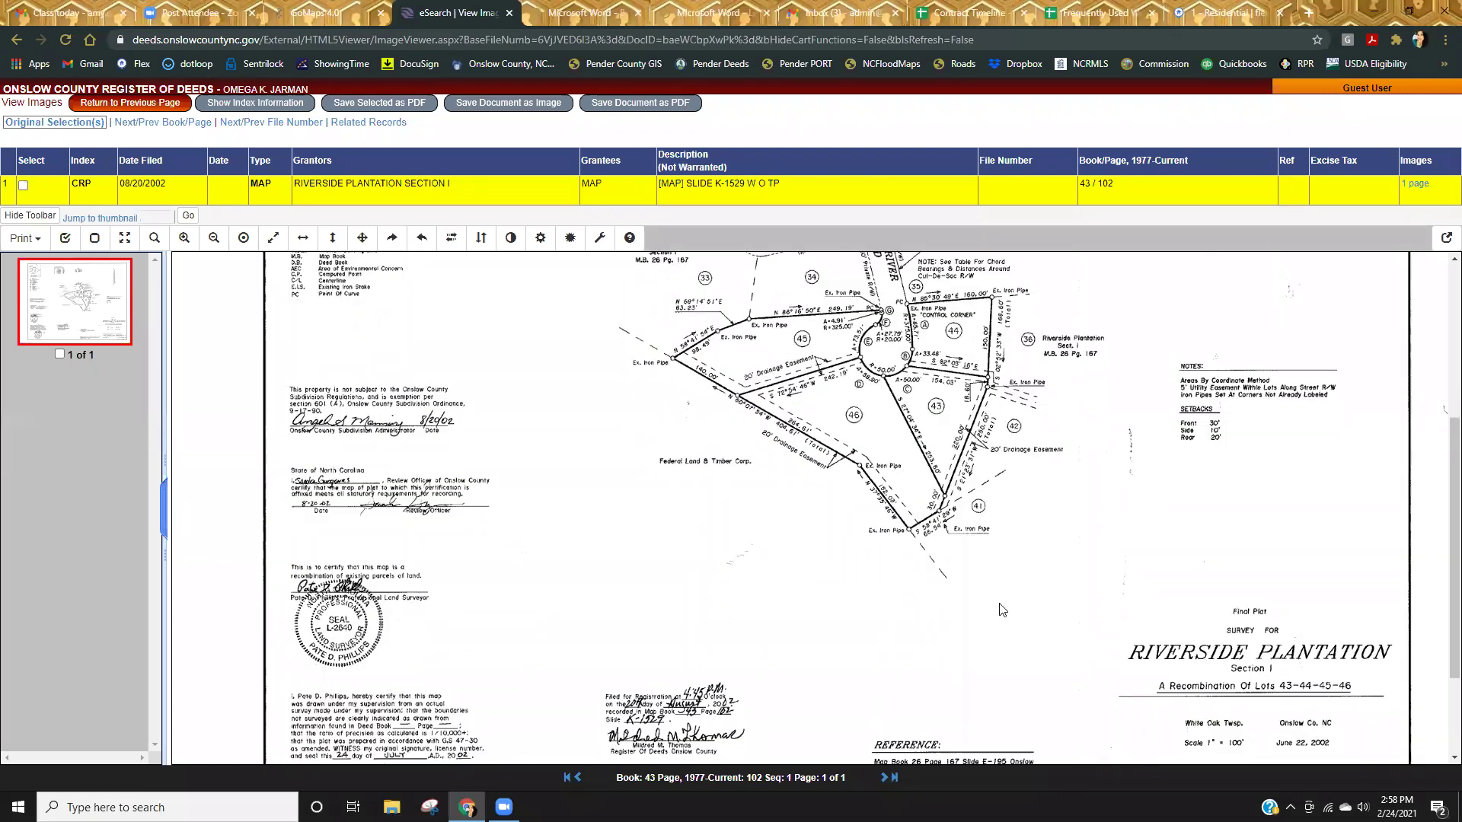
{"action": "scroll", "coordinate": [998, 617], "scroll_direction": "up", "scroll_amount": 3}
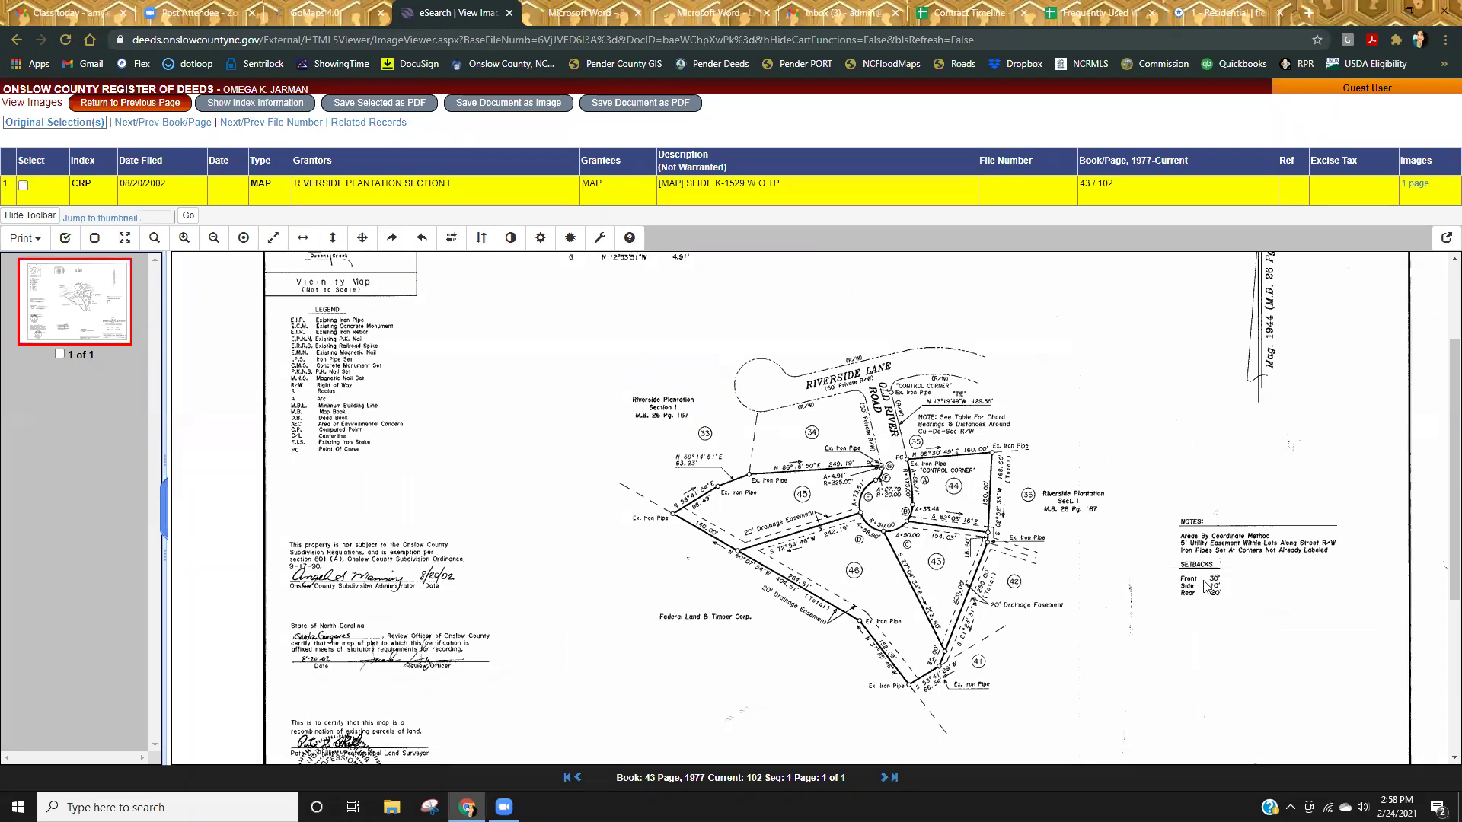
{"action": "scroll", "coordinate": [1182, 661], "scroll_direction": "down", "scroll_amount": 4}
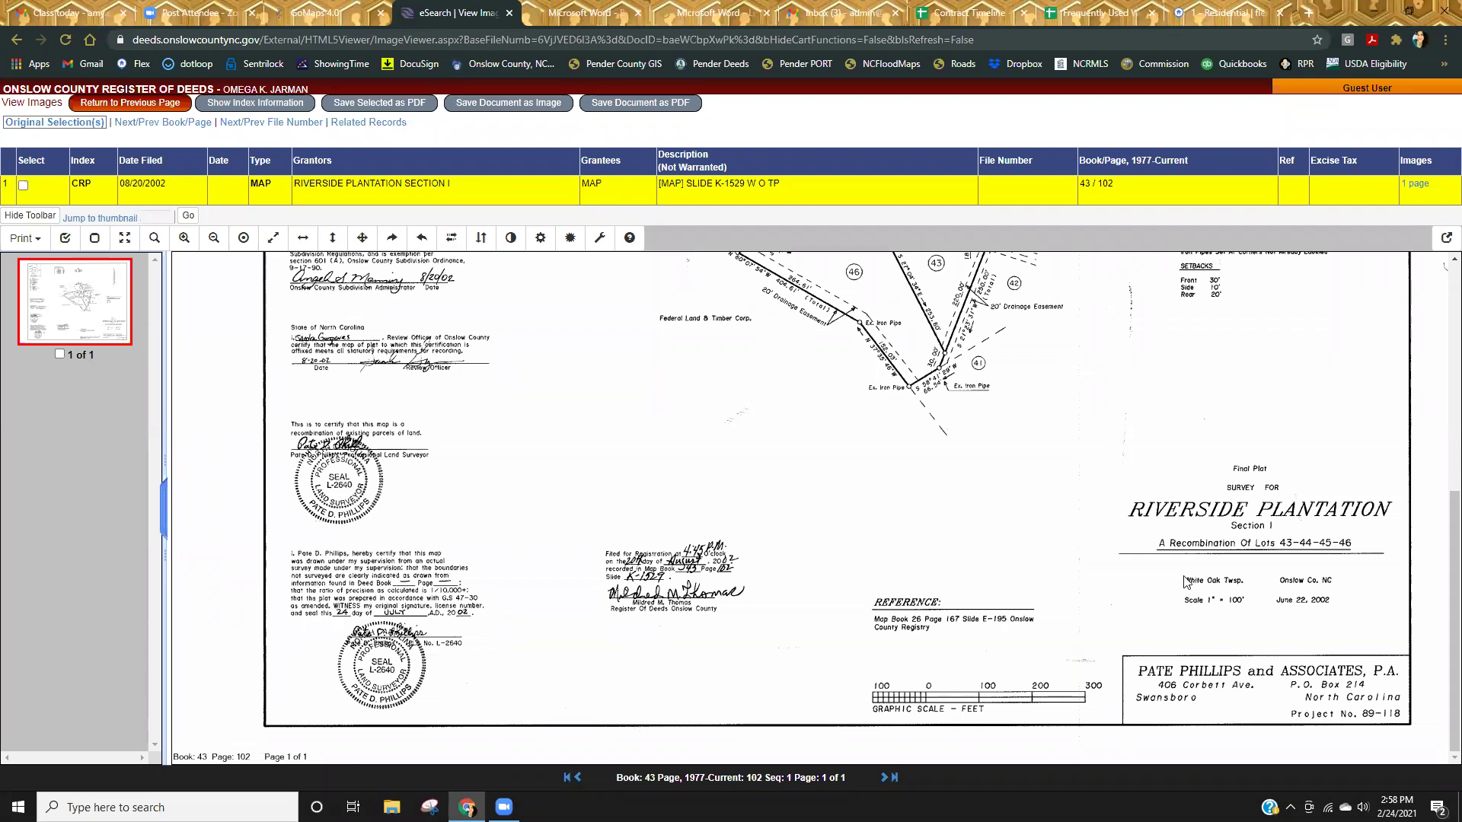
{"action": "scroll", "coordinate": [1020, 577], "scroll_direction": "up", "scroll_amount": 3}
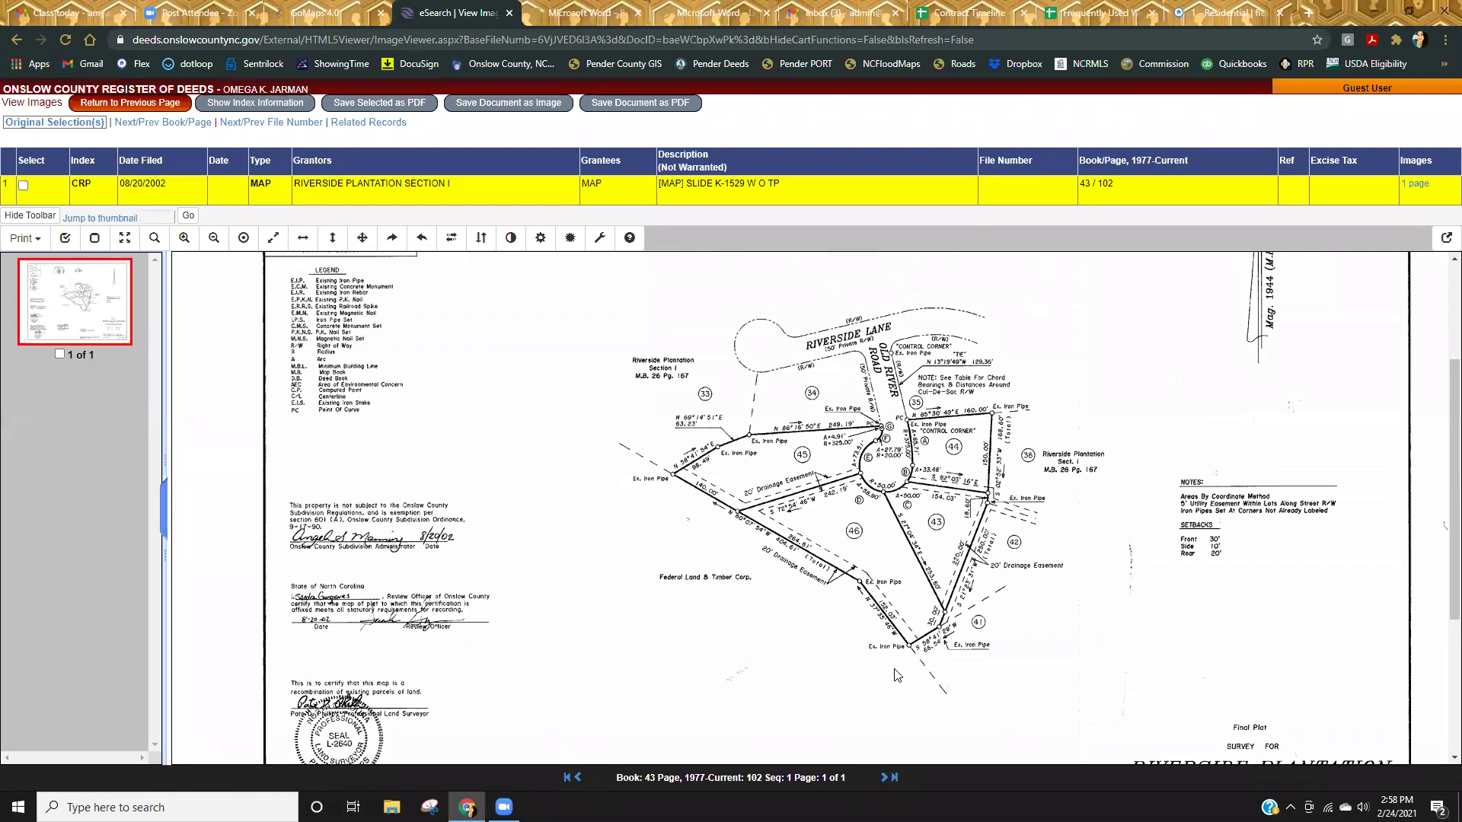
{"action": "scroll", "coordinate": [902, 663], "scroll_direction": "down", "scroll_amount": 1}
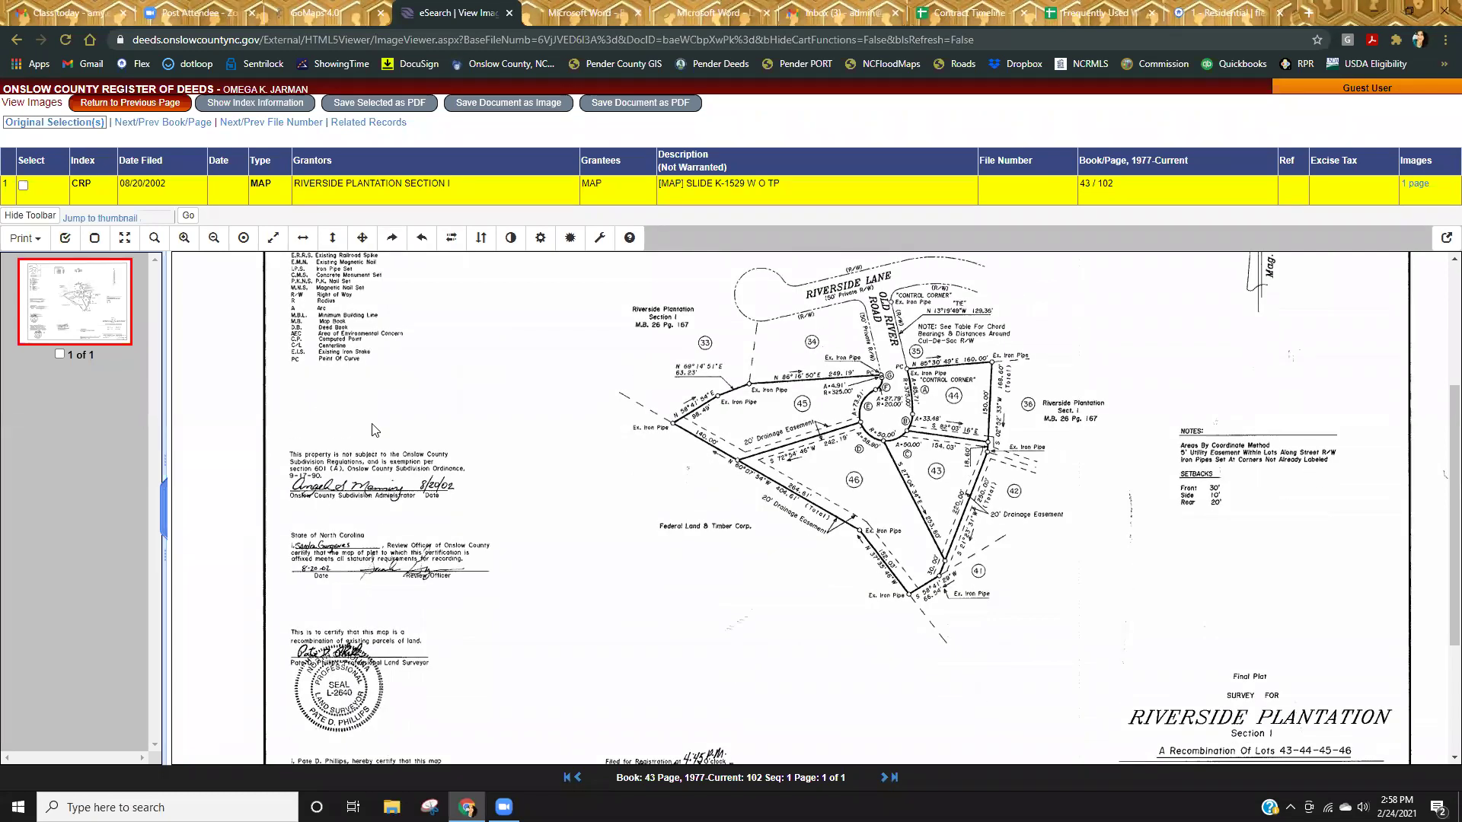
{"action": "scroll", "coordinate": [510, 565], "scroll_direction": "up", "scroll_amount": 1}
{"action": "scroll", "coordinate": [609, 563], "scroll_direction": "up", "scroll_amount": 1}
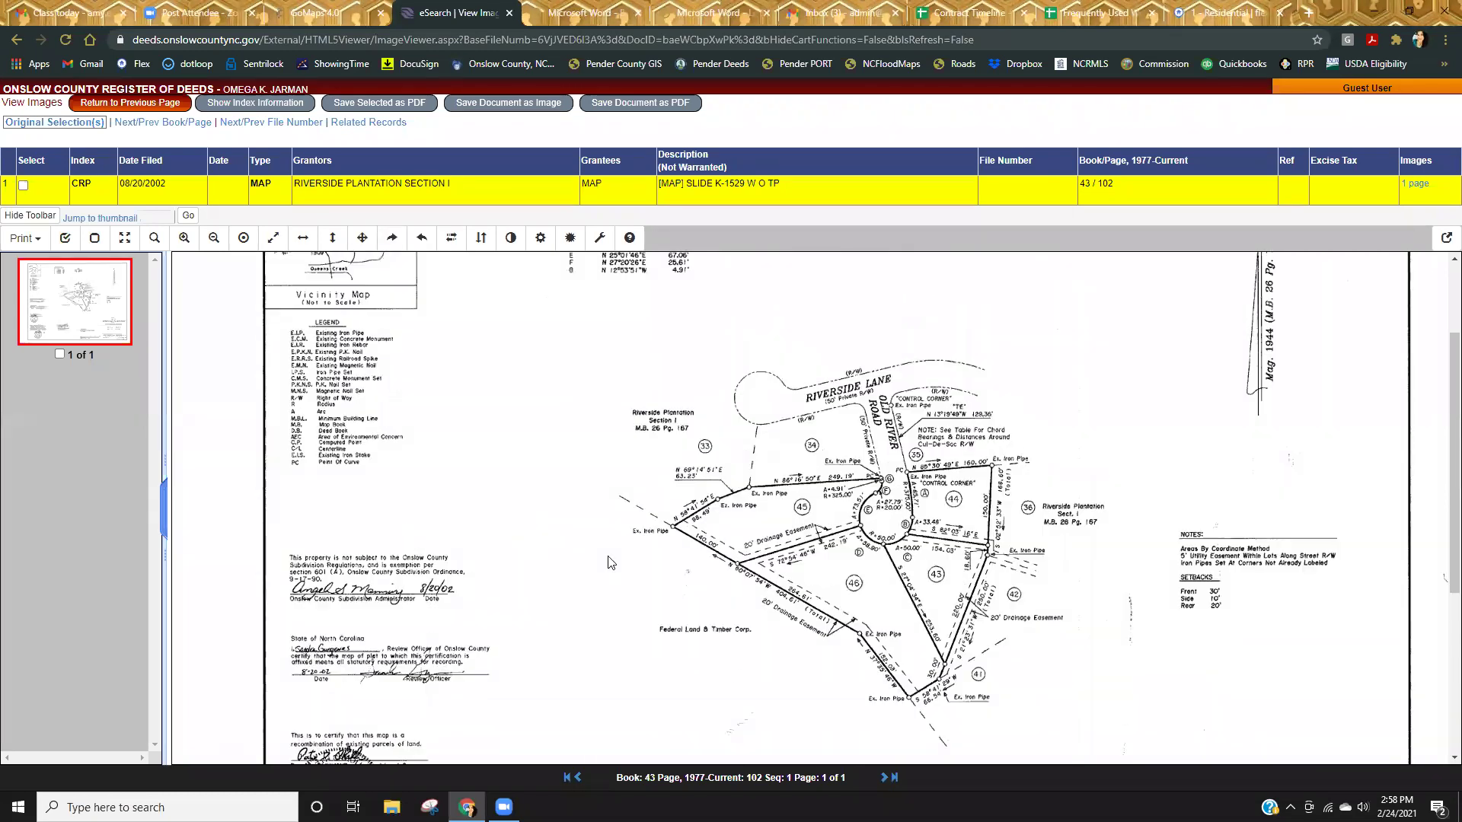
{"action": "scroll", "coordinate": [653, 539], "scroll_direction": "up", "scroll_amount": 2}
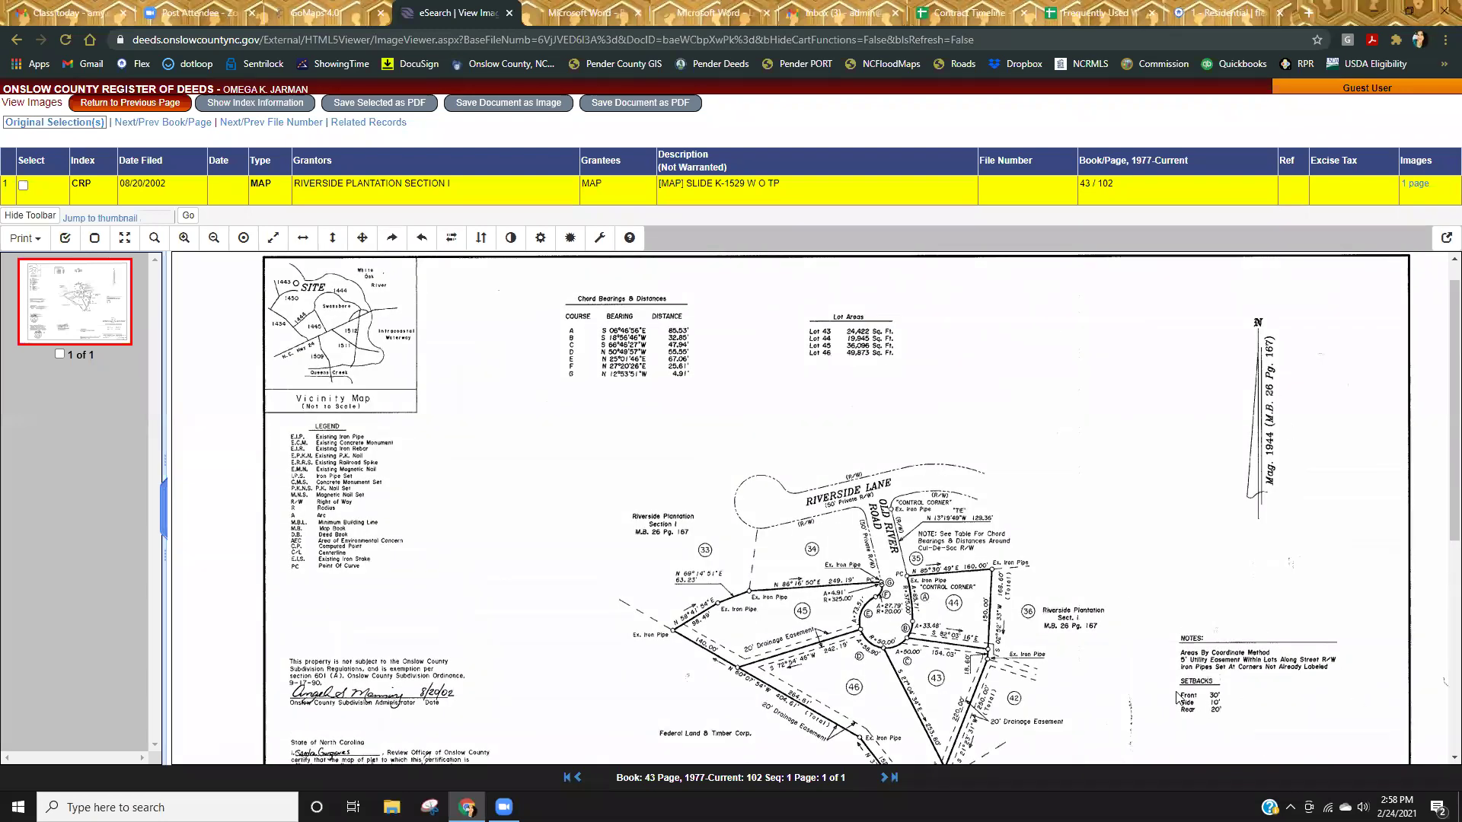
{"action": "scroll", "coordinate": [1282, 660], "scroll_direction": "down", "scroll_amount": 5}
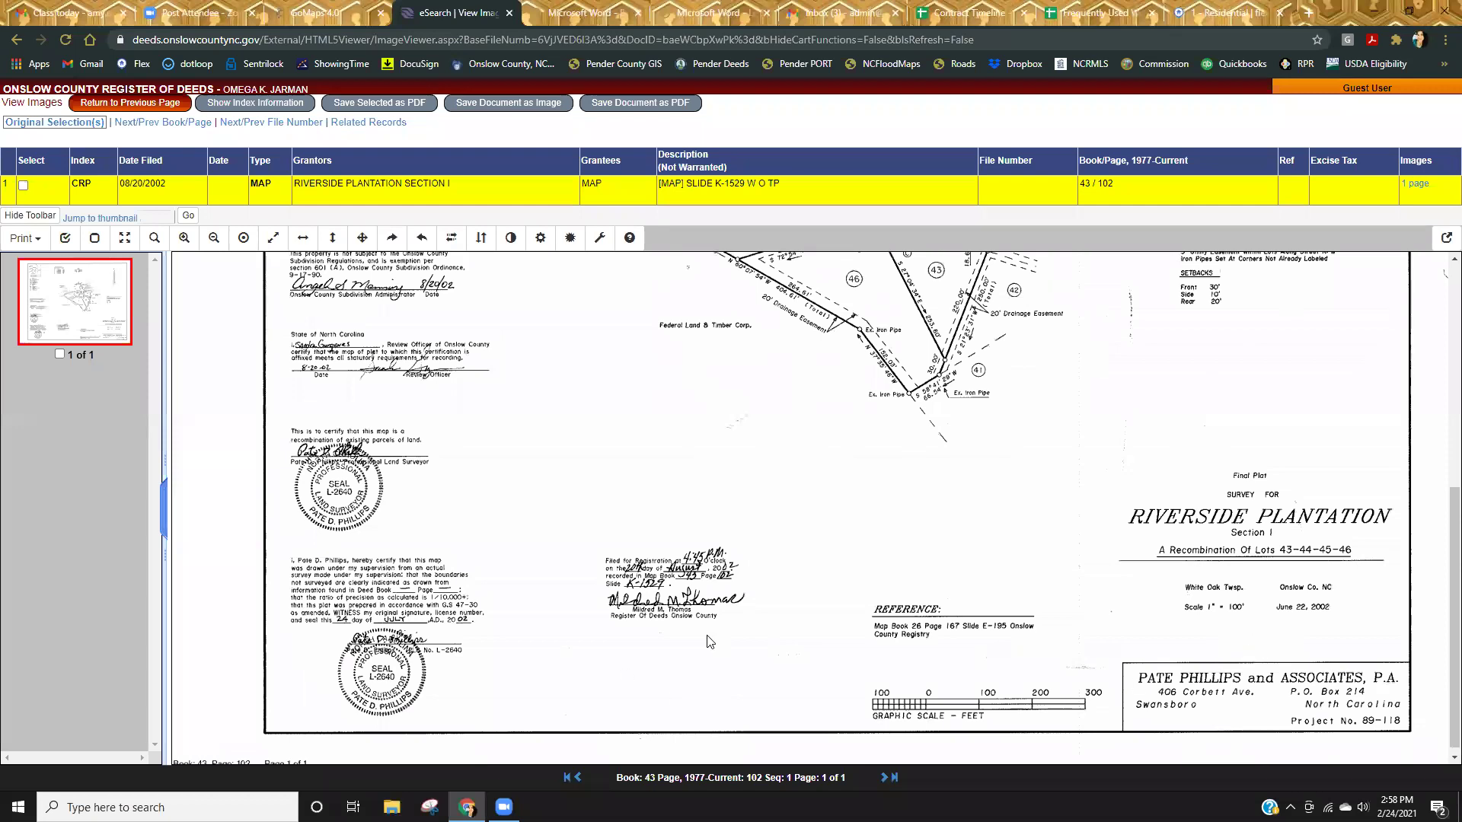
{"action": "scroll", "coordinate": [1043, 613], "scroll_direction": "up", "scroll_amount": 2}
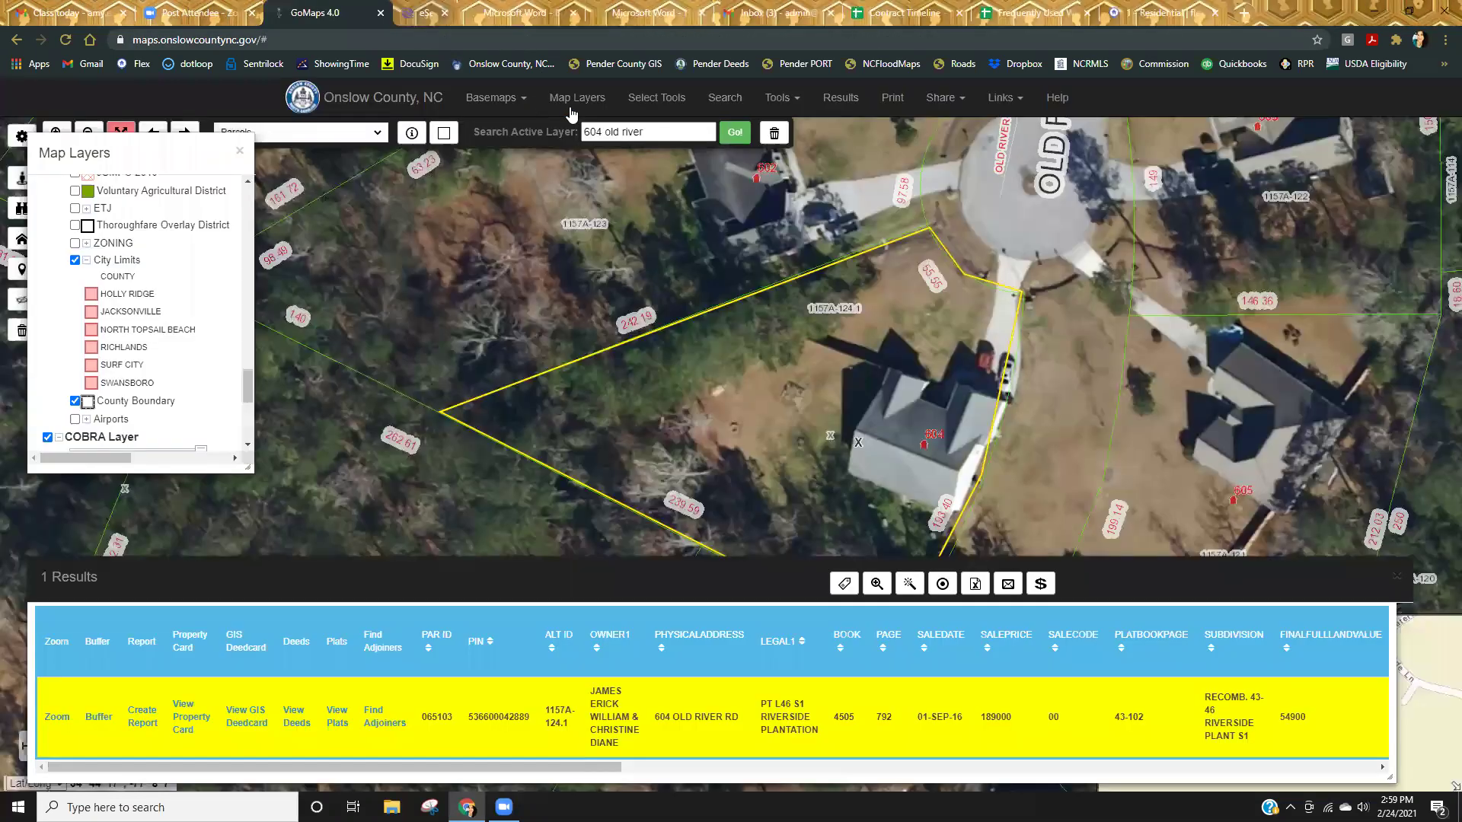
{"action": "left_click", "coordinate": [510, 13]}
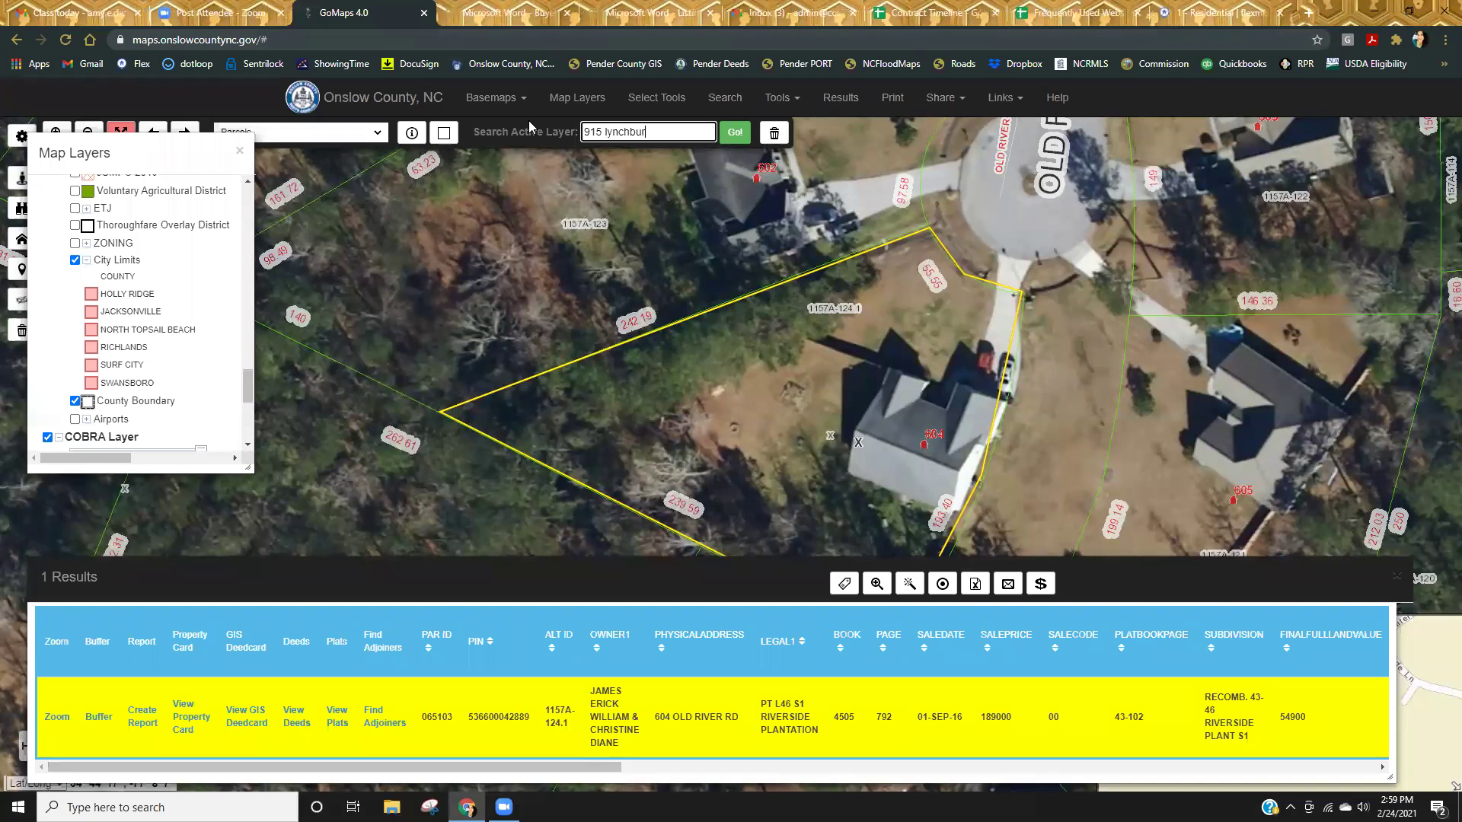
{"action": "key", "text": "Return"}
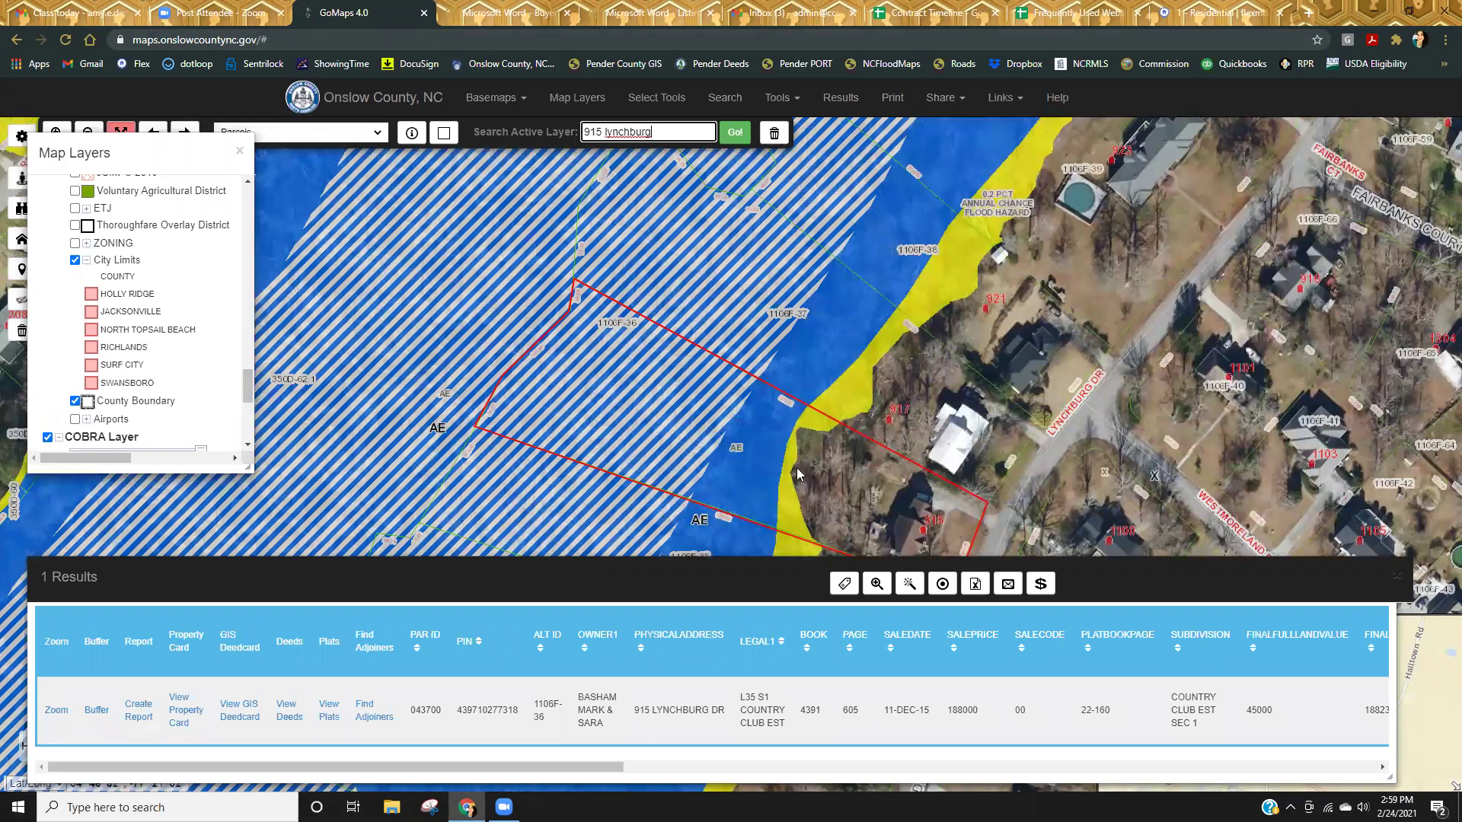
{"action": "left_click", "coordinate": [1400, 581]}
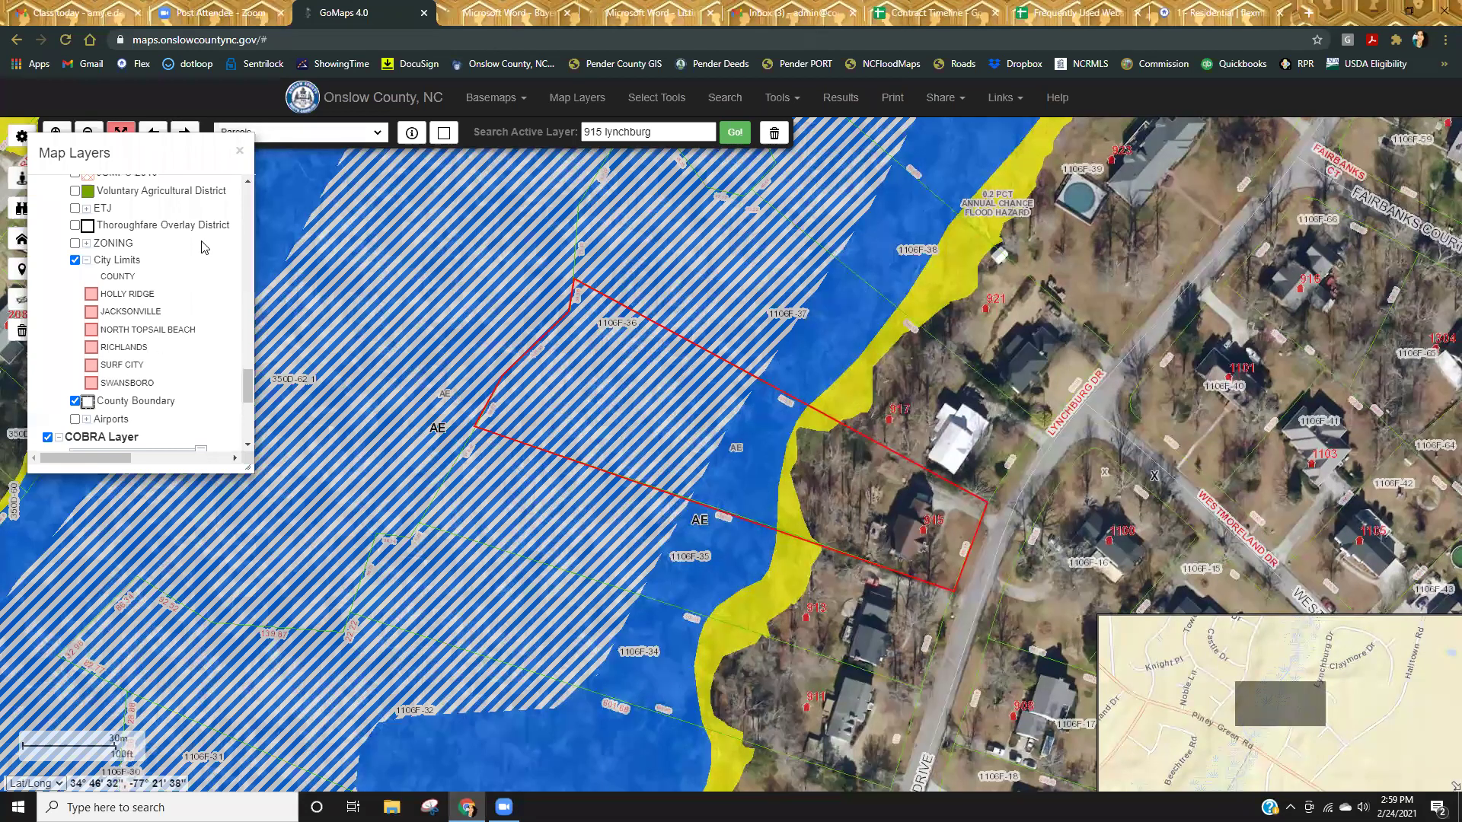
Turn off the LiMWA, Coastal A Zone, Flood Effective 6-19-2020 and Flood Zones - HISTORIC layers.
{"action": "left_click", "coordinate": [247, 219]}
{"action": "scroll", "coordinate": [248, 218], "scroll_direction": "up", "scroll_amount": 3}
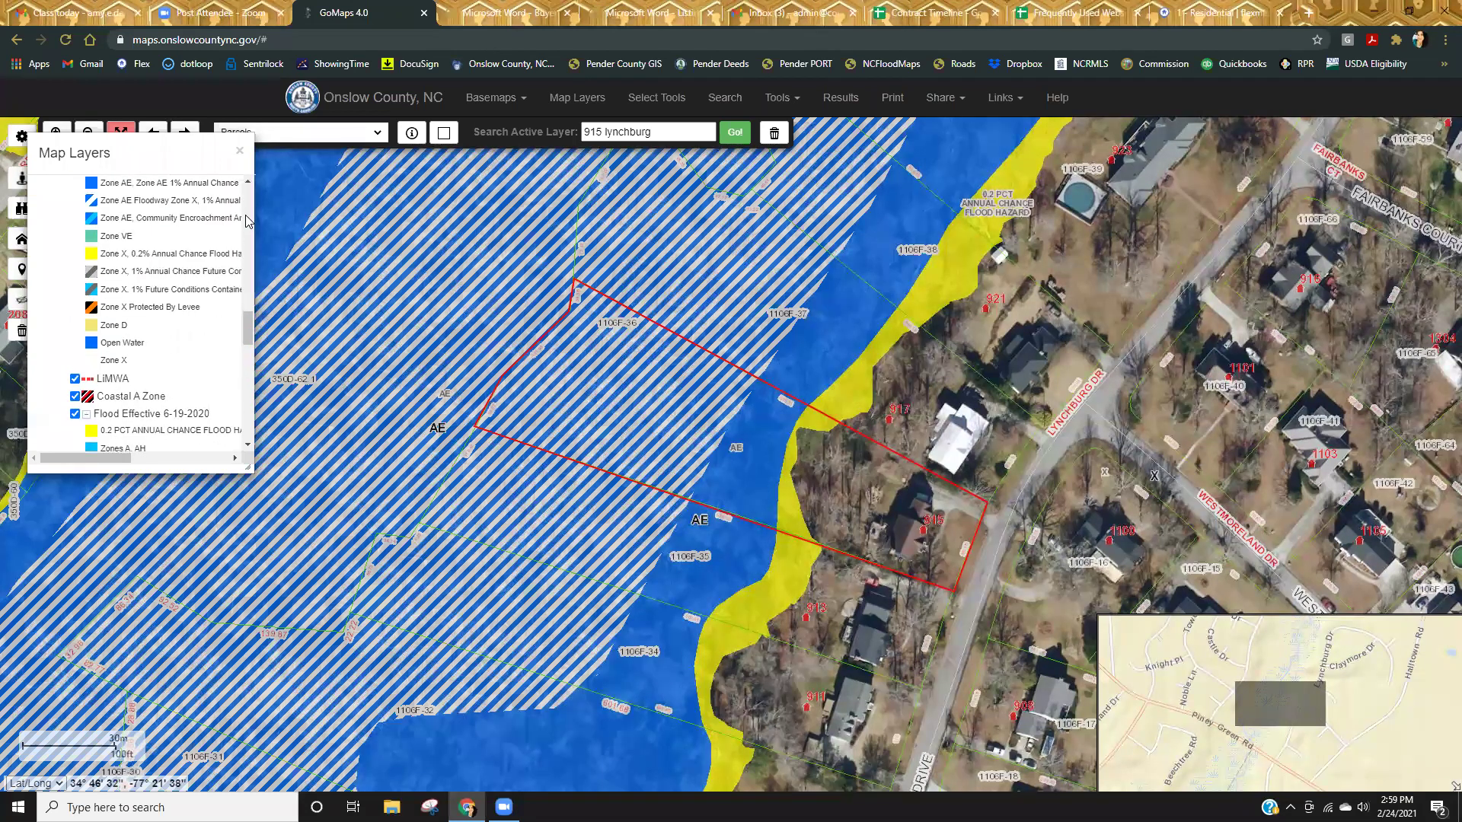
{"action": "scroll", "coordinate": [209, 308], "scroll_direction": "up", "scroll_amount": 1}
{"action": "left_click", "coordinate": [75, 272]}
{"action": "left_click", "coordinate": [75, 290]}
{"action": "left_click", "coordinate": [74, 308]}
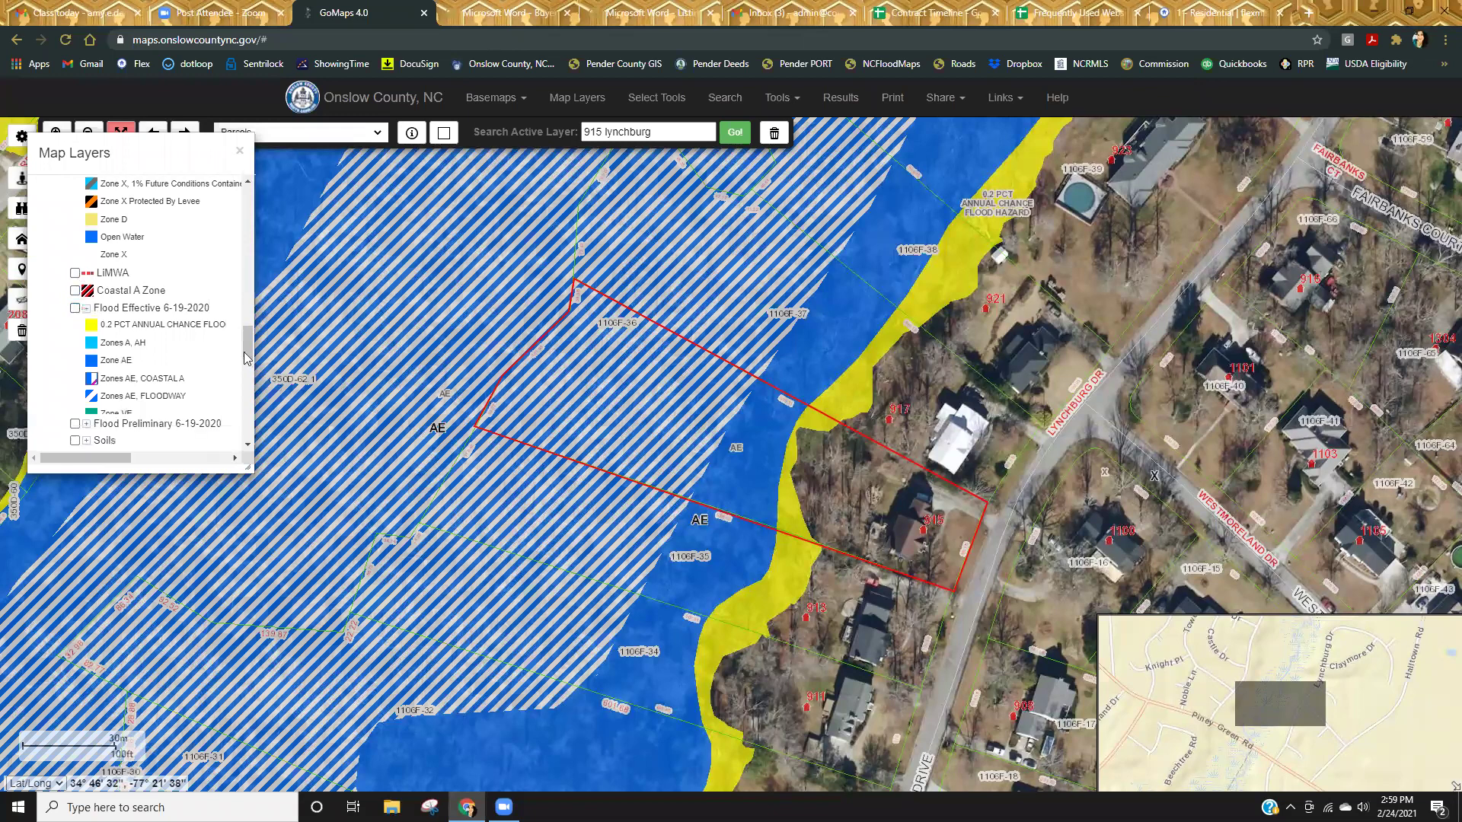
{"action": "left_click_drag", "start_coordinate": [248, 352], "coordinate": [248, 316]}
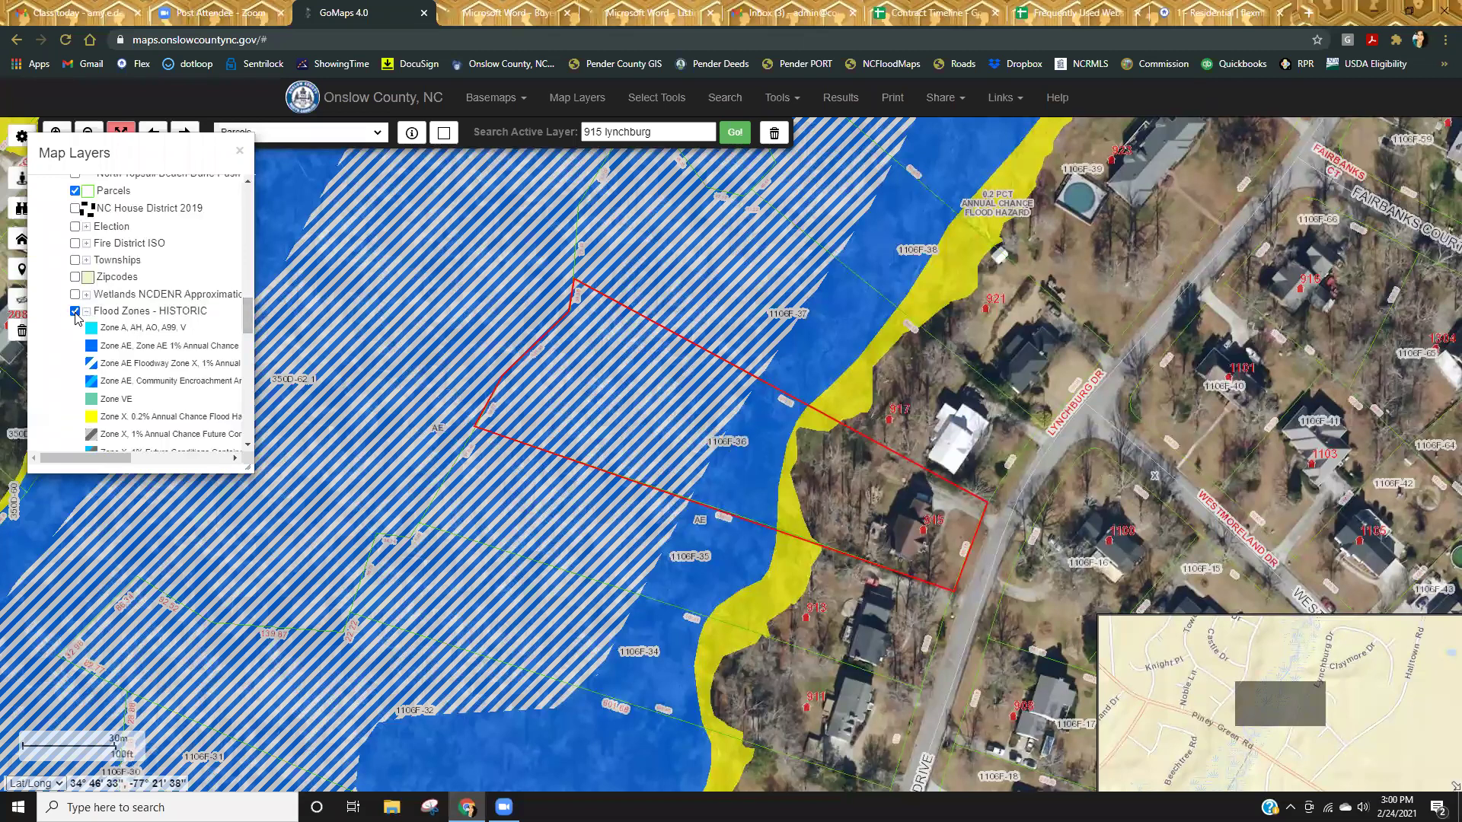
{"action": "left_click", "coordinate": [75, 312]}
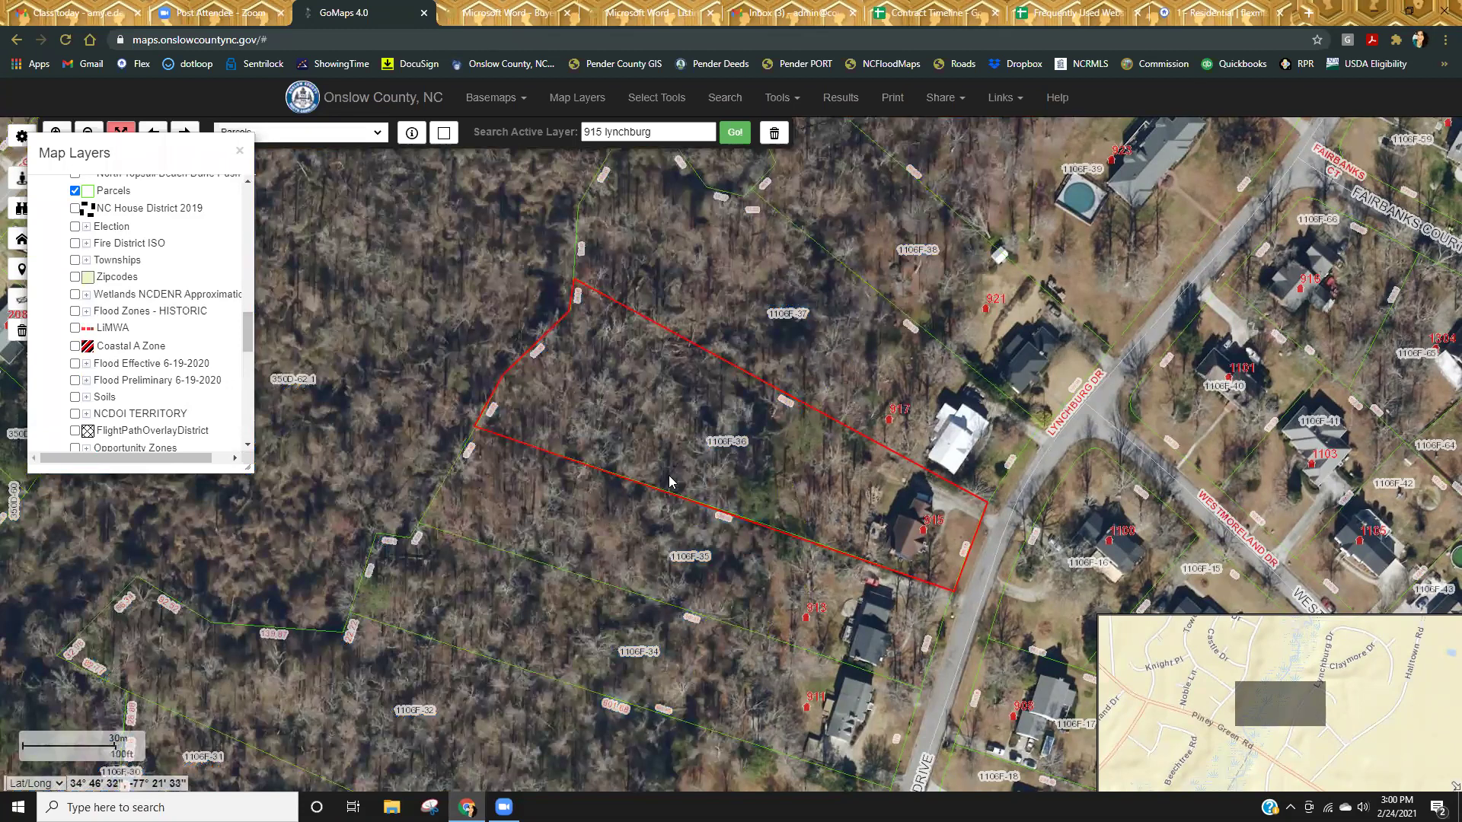
{"action": "scroll", "coordinate": [113, 373], "scroll_direction": "up", "scroll_amount": 3}
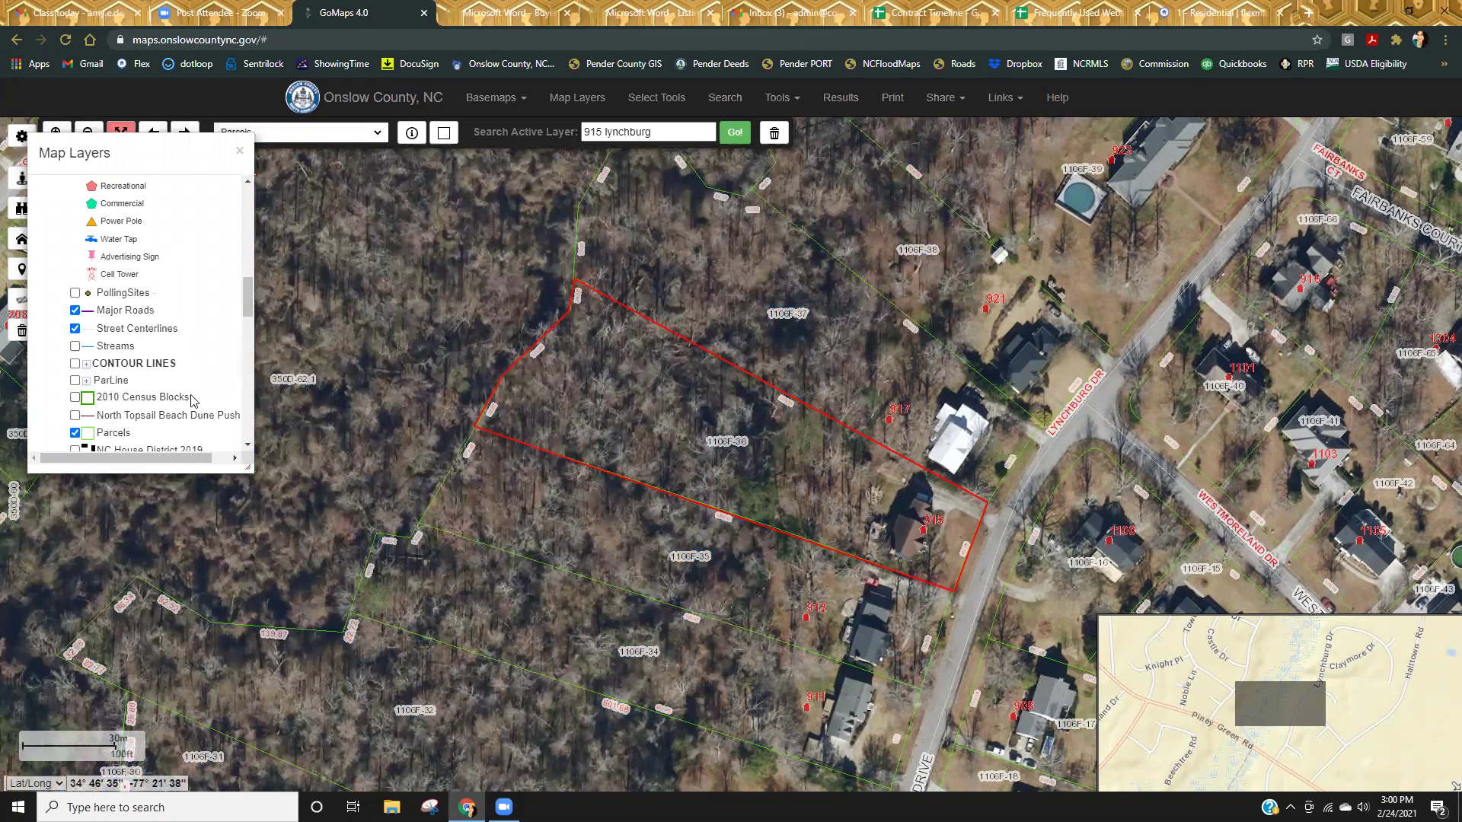
{"action": "scroll", "coordinate": [191, 400], "scroll_direction": "up", "scroll_amount": 3}
{"action": "scroll", "coordinate": [187, 396], "scroll_direction": "down", "scroll_amount": 6}
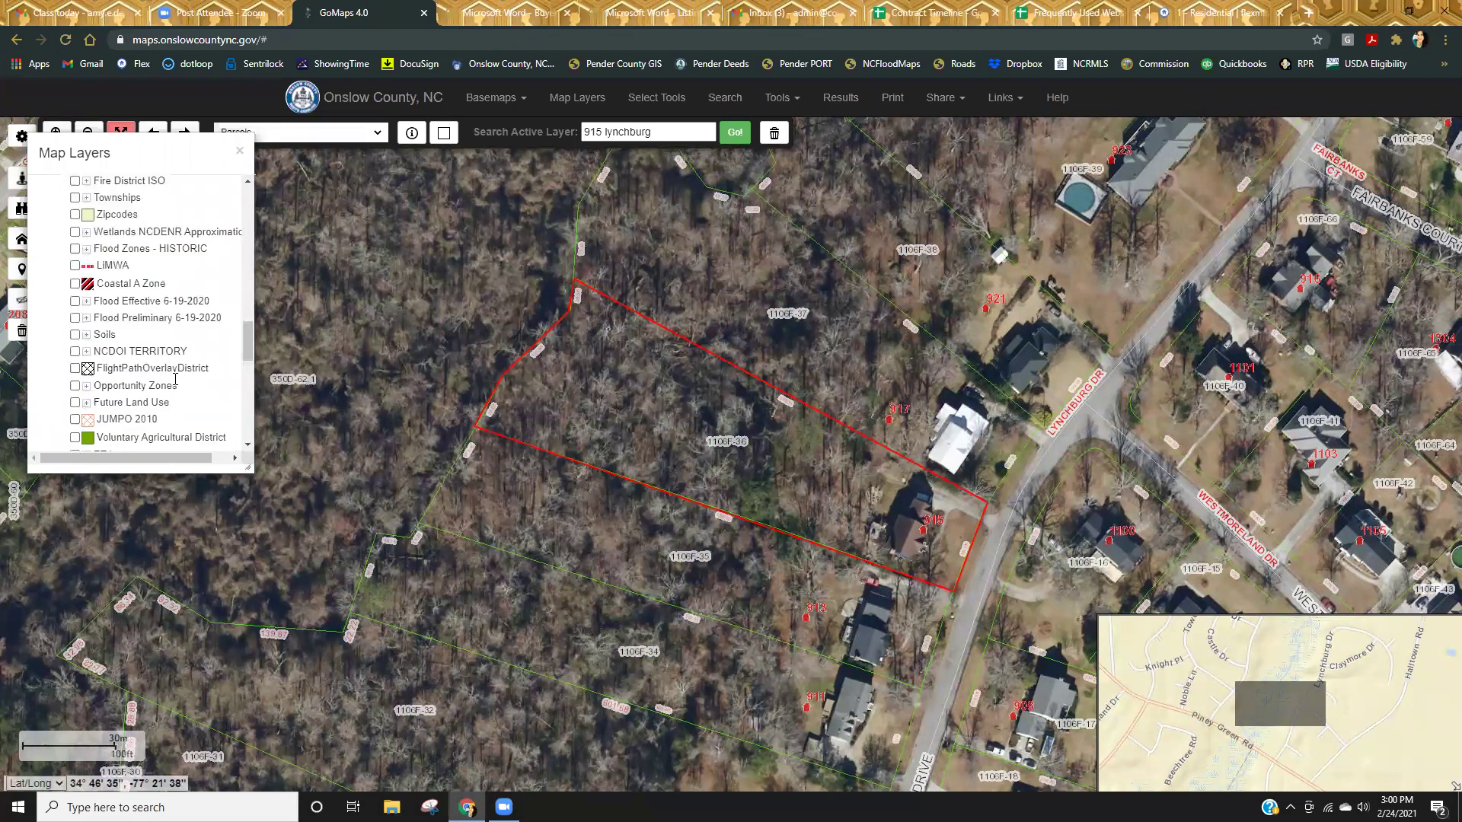
{"action": "left_click", "coordinate": [74, 232]}
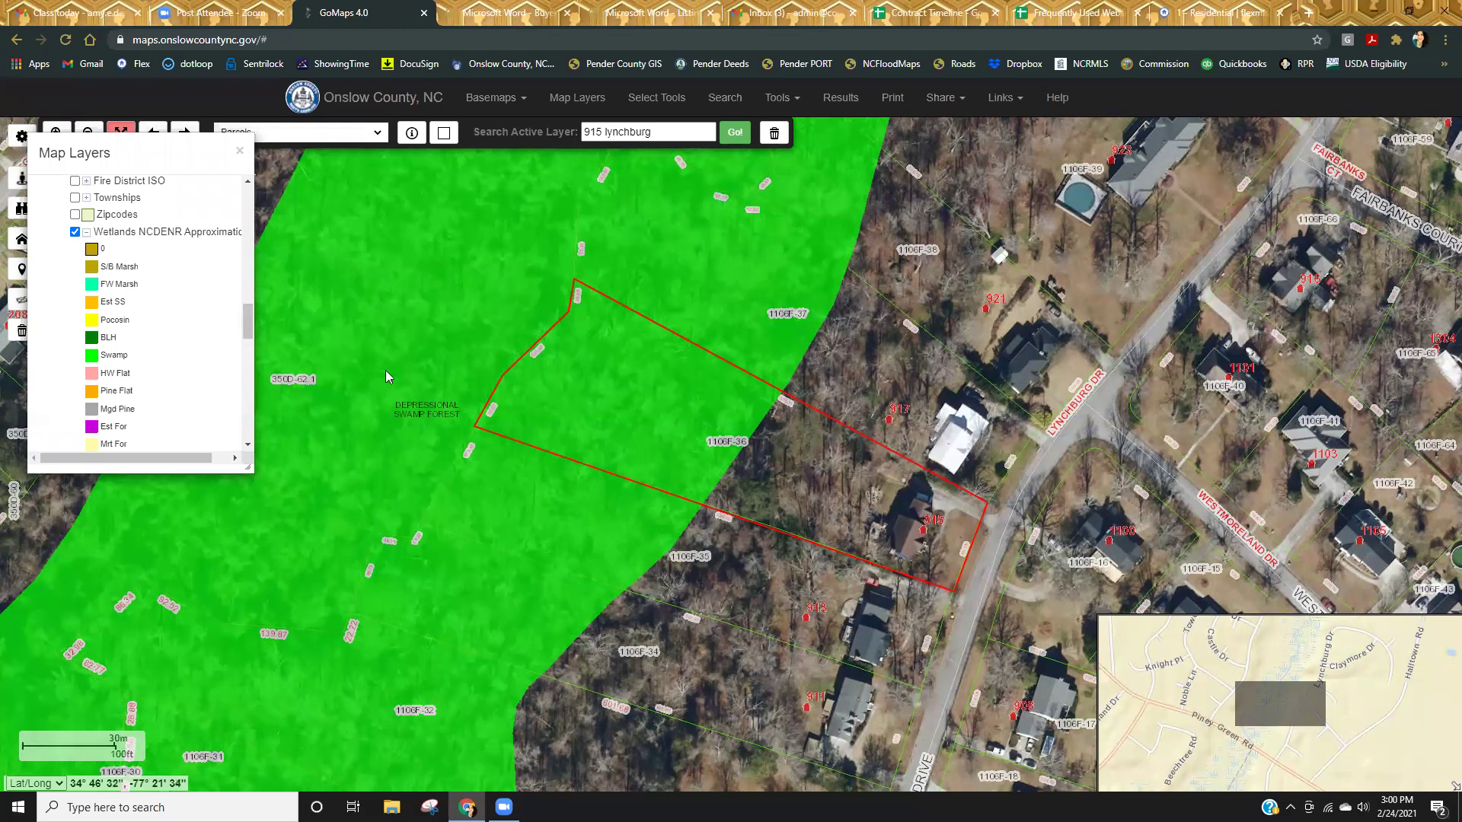
{"action": "scroll", "coordinate": [844, 574], "scroll_direction": "down", "scroll_amount": 1}
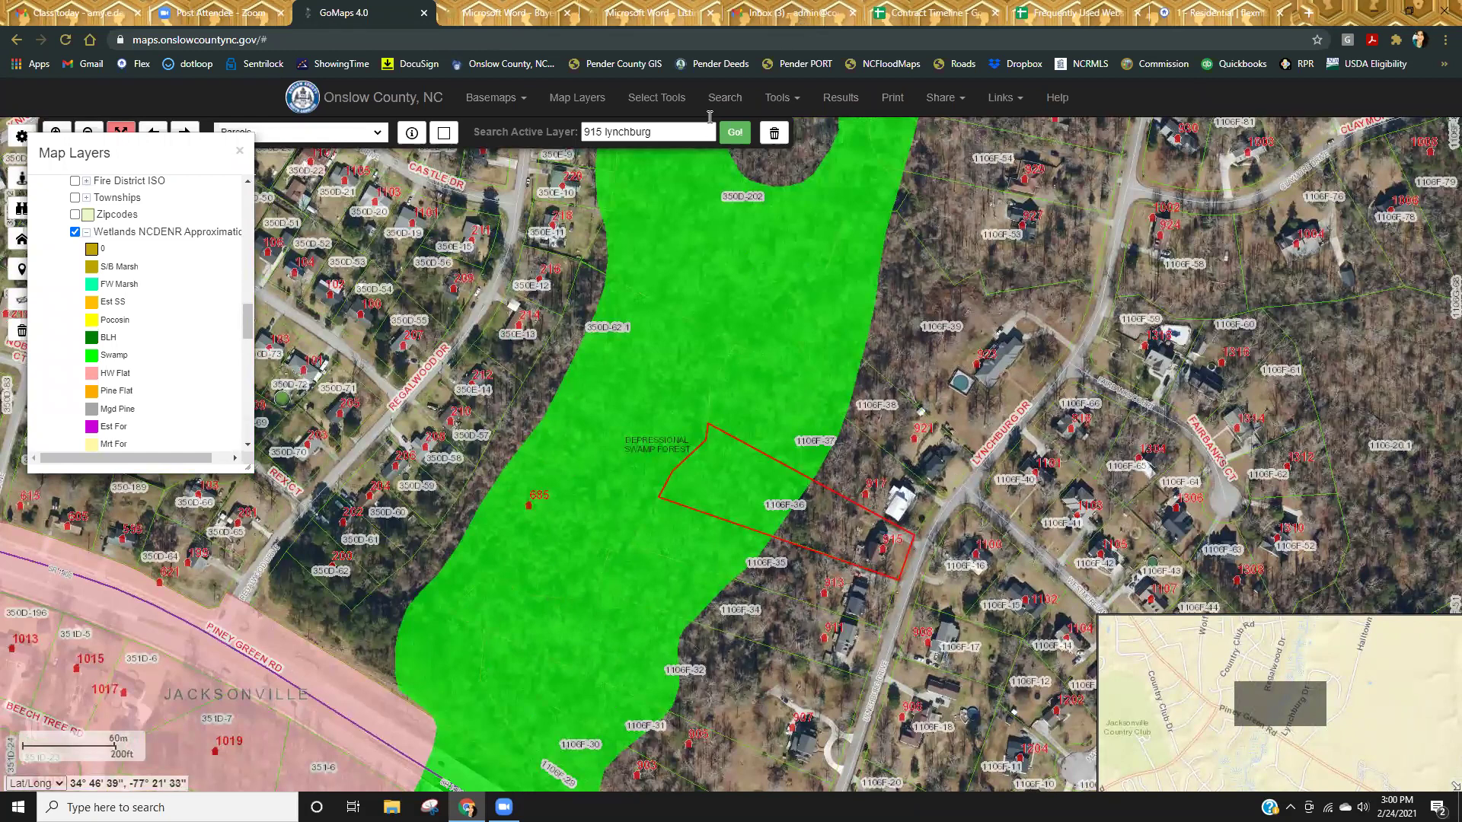
{"action": "left_click", "coordinate": [735, 132]}
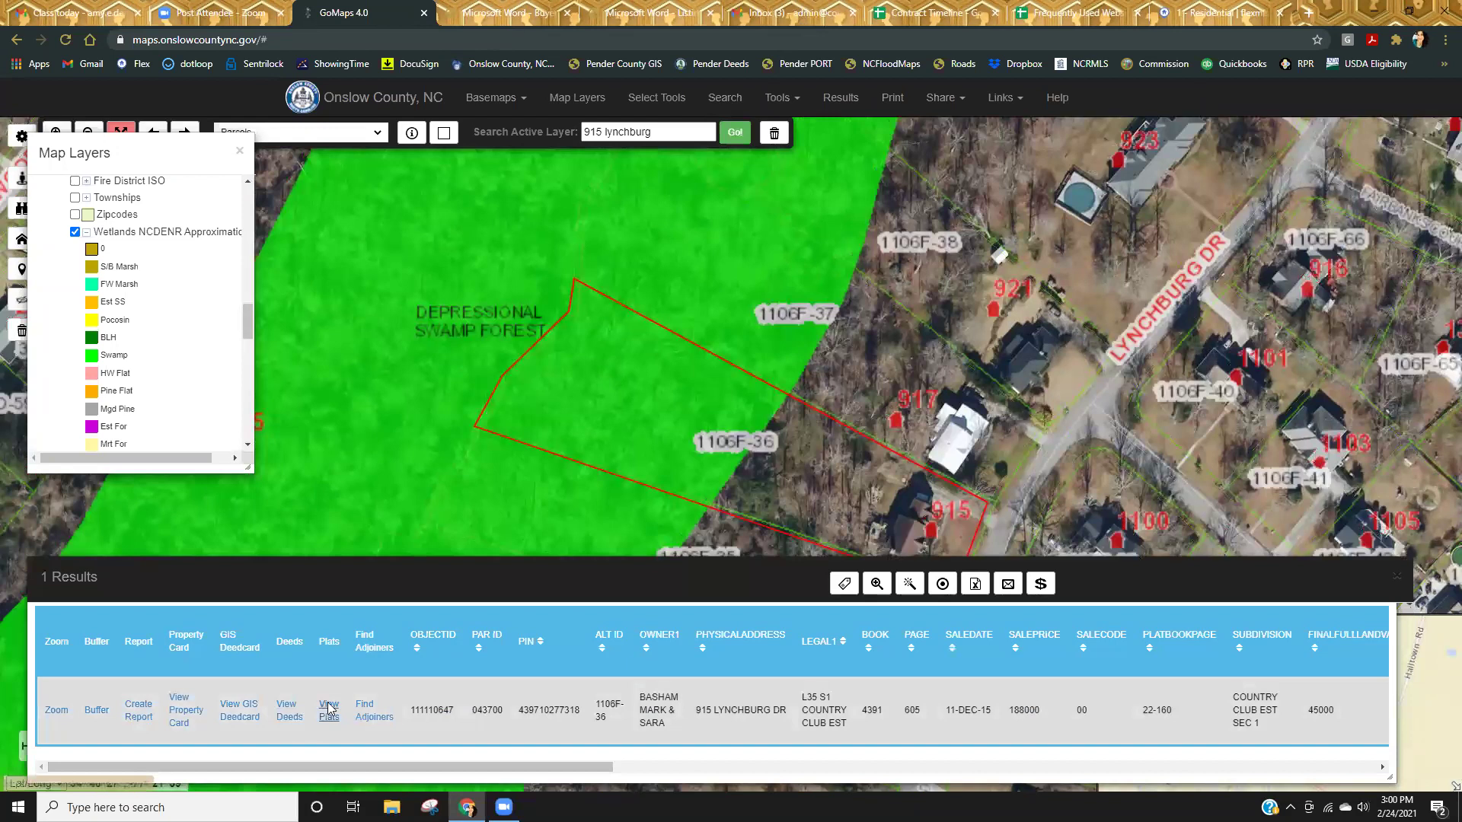
Search Book 22 Page 160, open the Country Club Estates Section I plat, then return to GoMaps.
{"action": "left_click", "coordinate": [319, 703]}
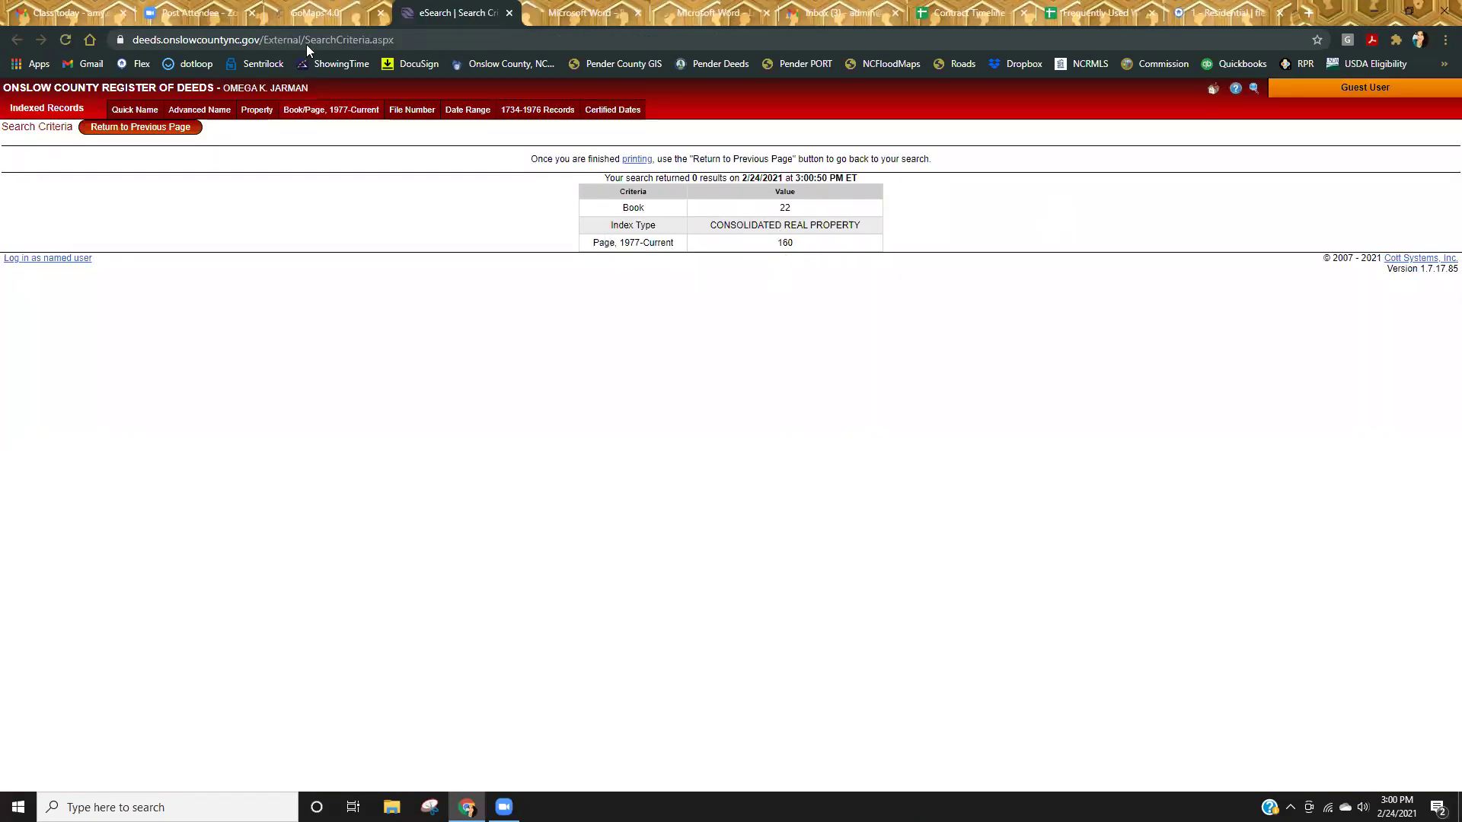
{"action": "left_click", "coordinate": [301, 110]}
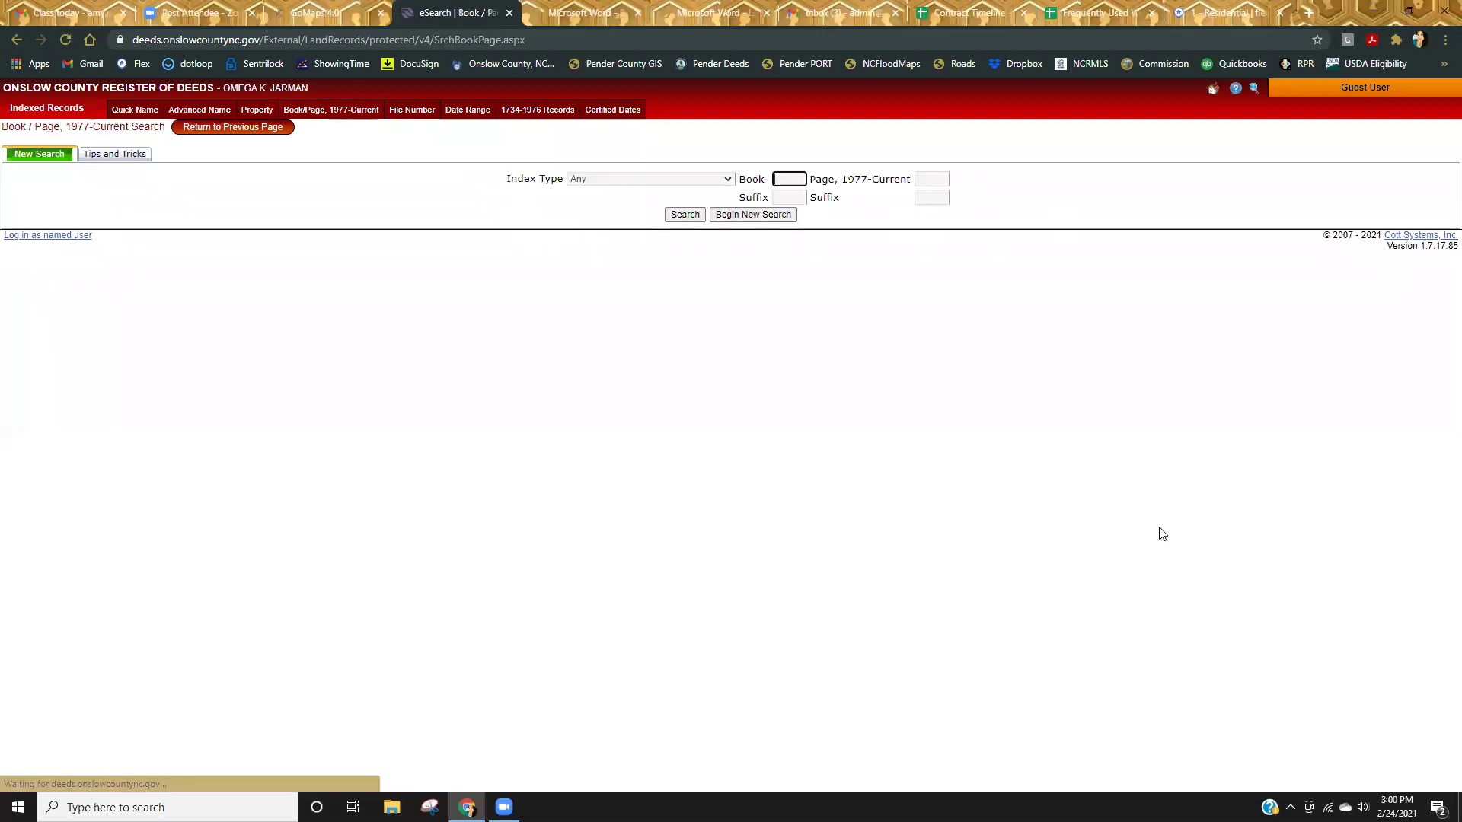
{"action": "type", "text": "22"}
{"action": "key", "text": "Tab"}
{"action": "type", "text": "160"}
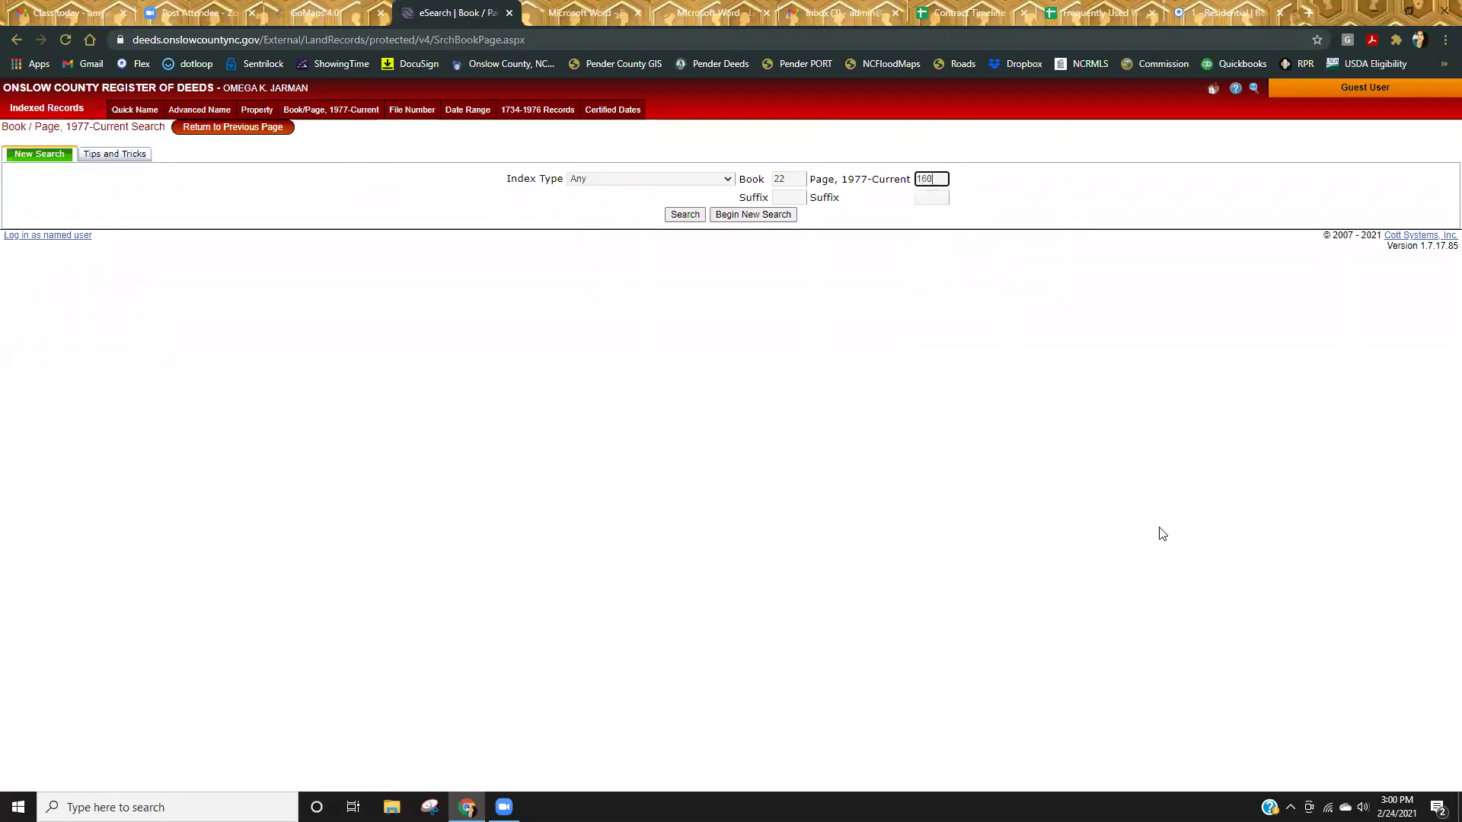
{"action": "key", "text": "Return"}
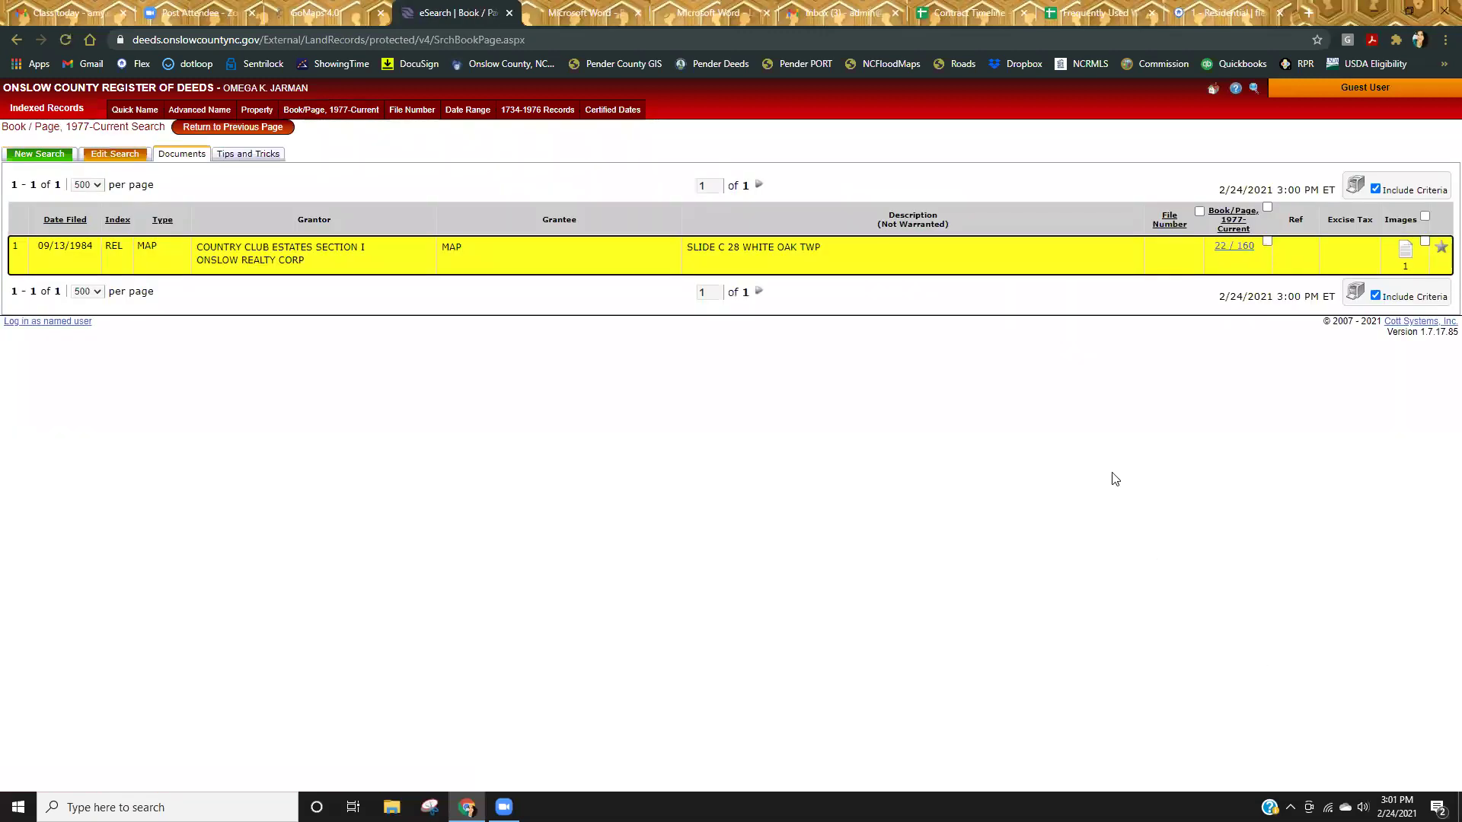
{"action": "left_click", "coordinate": [1405, 252]}
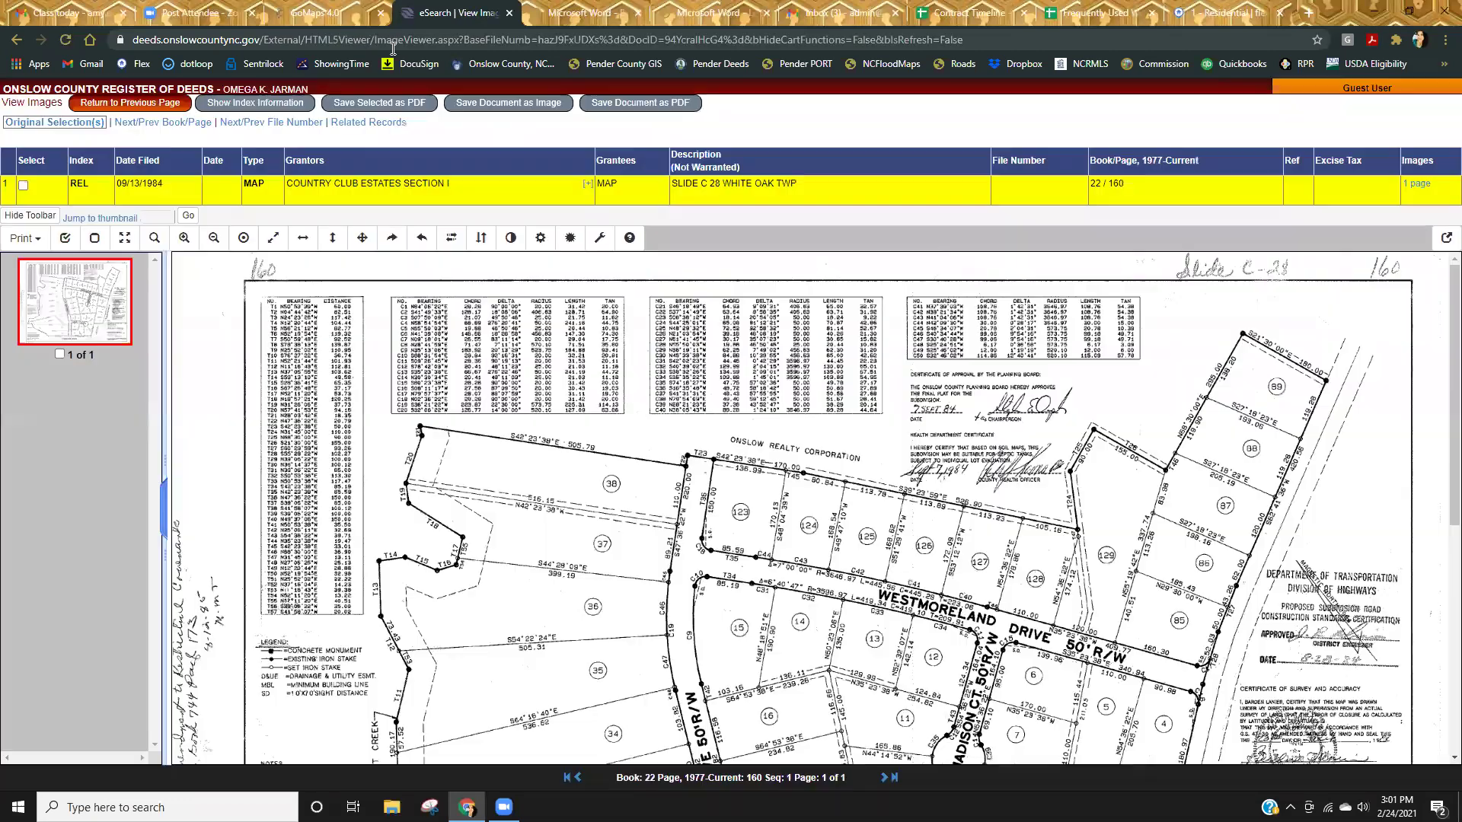
{"action": "left_click", "coordinate": [344, 15]}
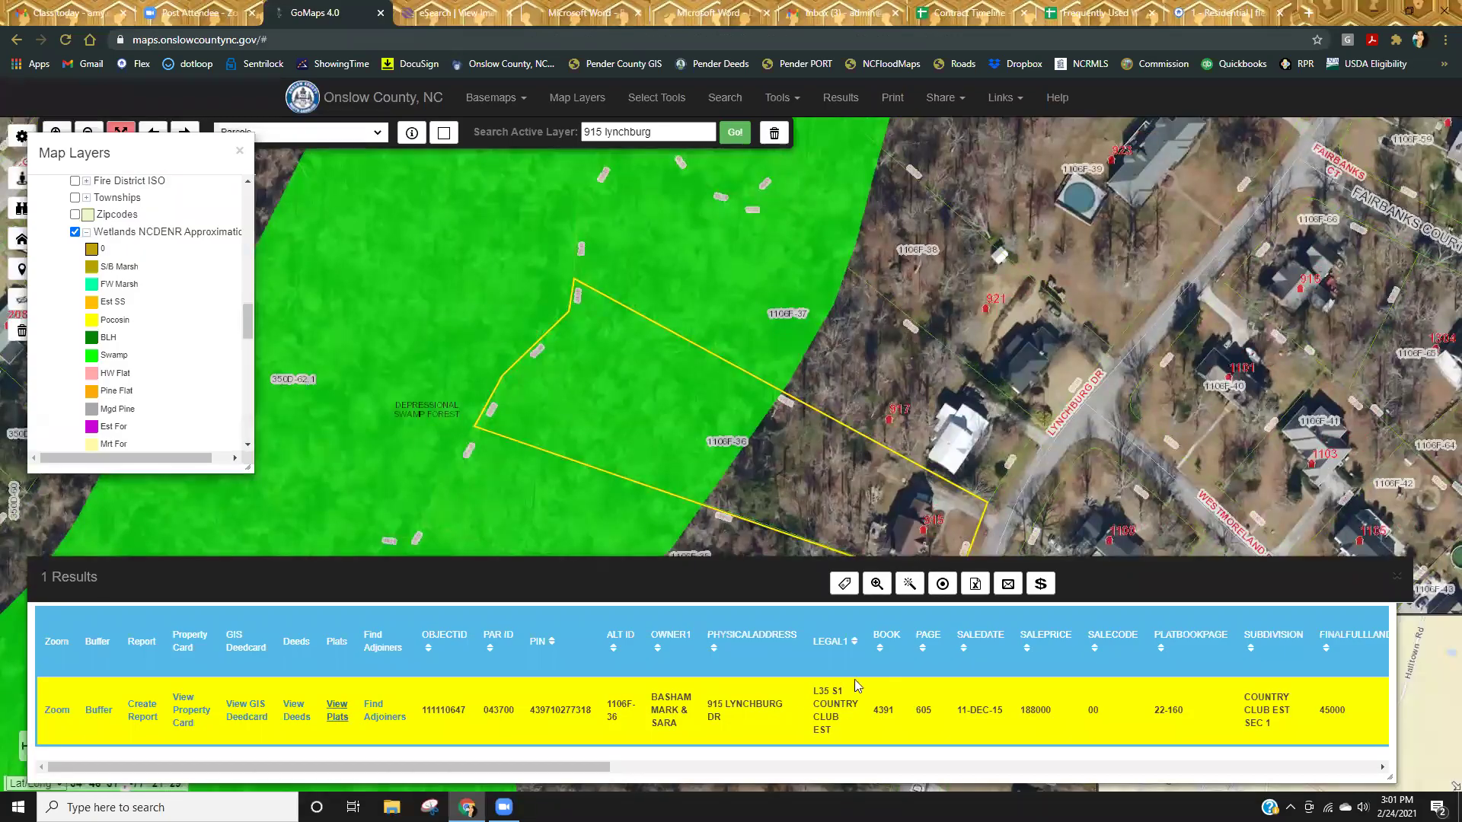
Glance at the Book 22 Page 160 plat, then close GoMaps' Results and Map Layers panels.
{"action": "left_click", "coordinate": [472, 17]}
{"action": "scroll", "coordinate": [1136, 490], "scroll_direction": "down", "scroll_amount": 3}
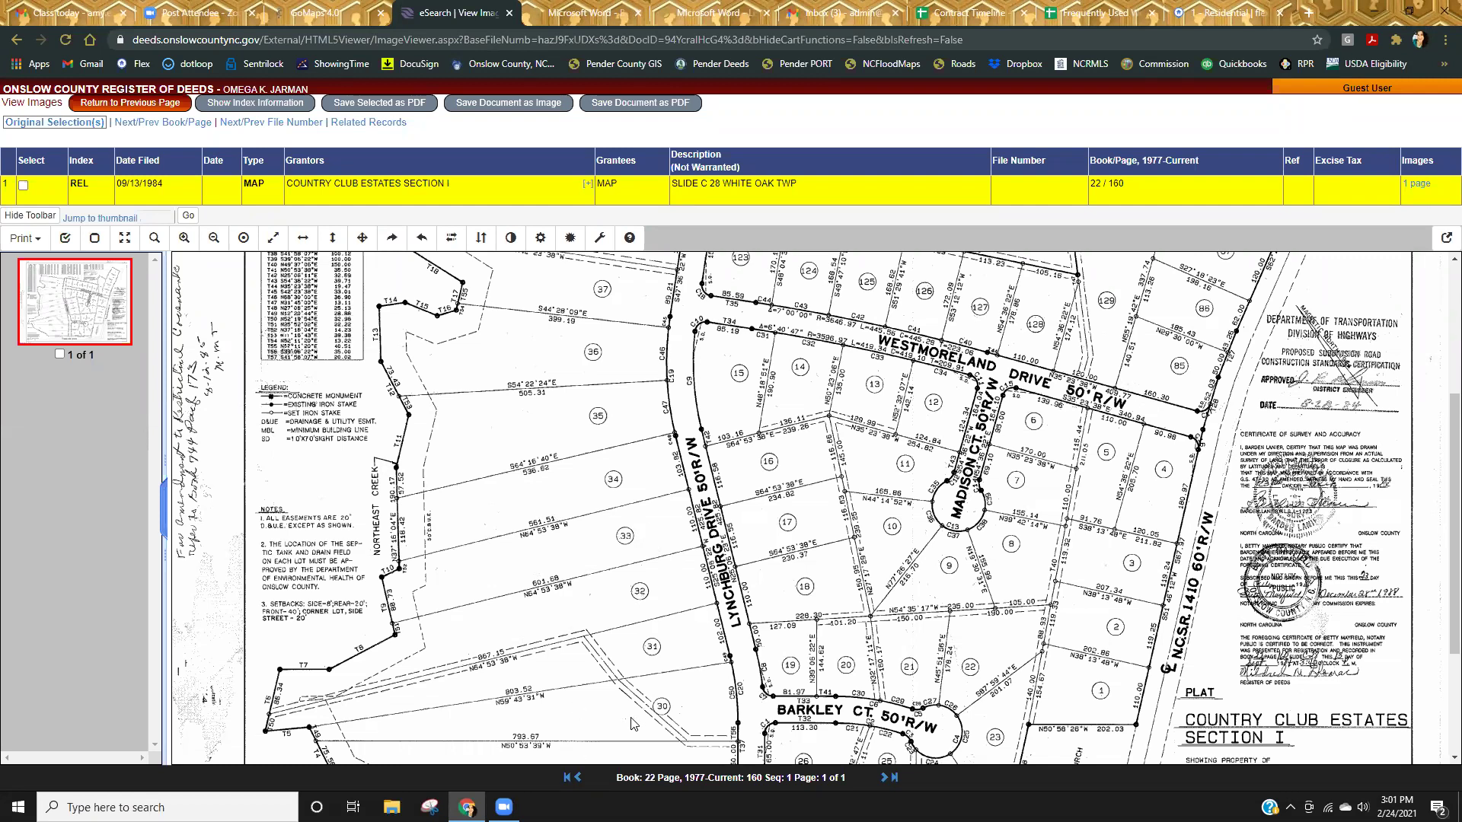
{"action": "left_click", "coordinate": [330, 15]}
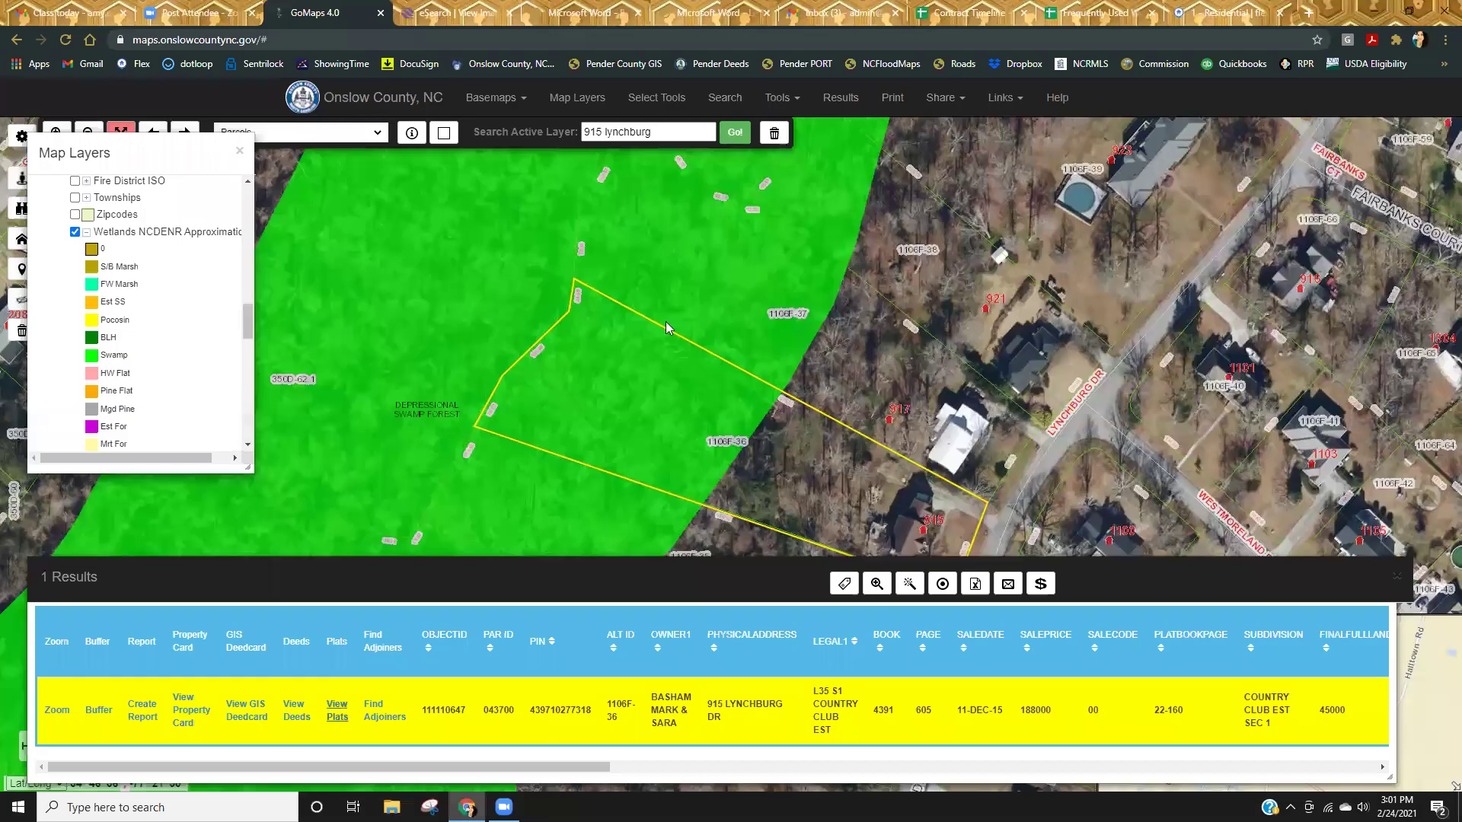
{"action": "left_click", "coordinate": [1397, 578]}
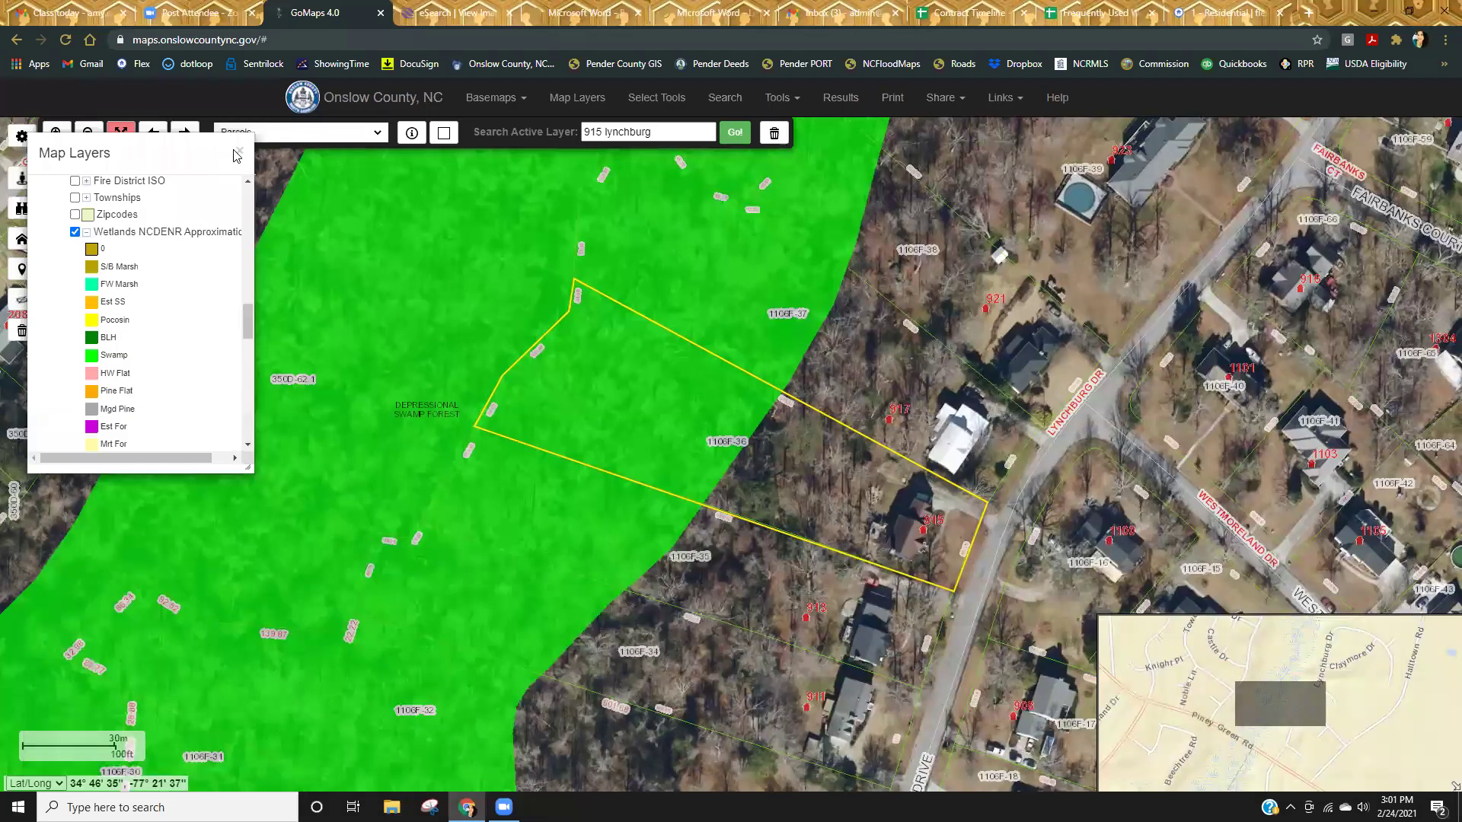
{"action": "left_click", "coordinate": [239, 151]}
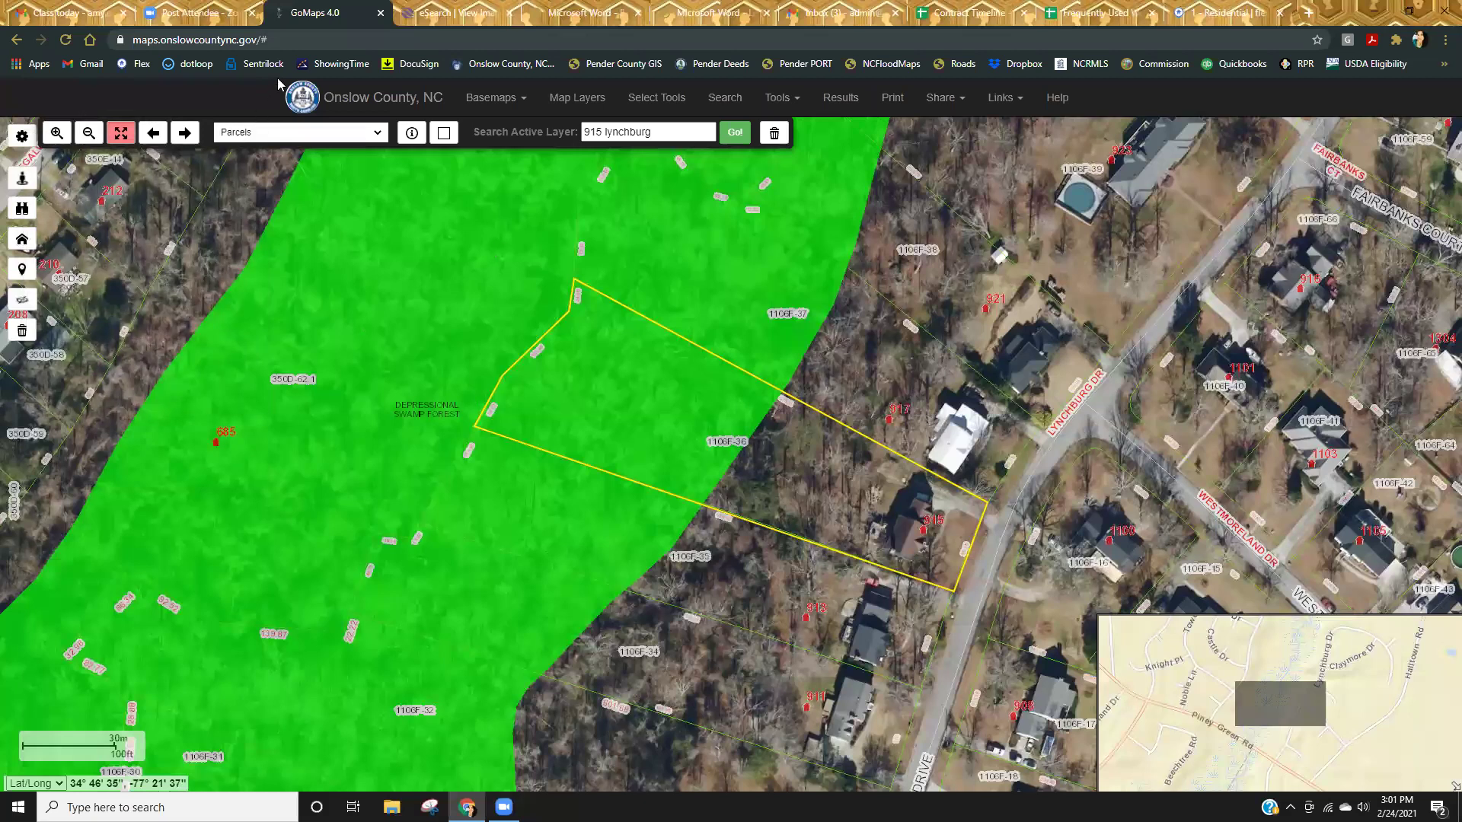
Hide Wetlands NCDENR, zoom out around Piney Green Rd, and return to the Book 22 Page 160 plat.
{"action": "left_click", "coordinate": [577, 98]}
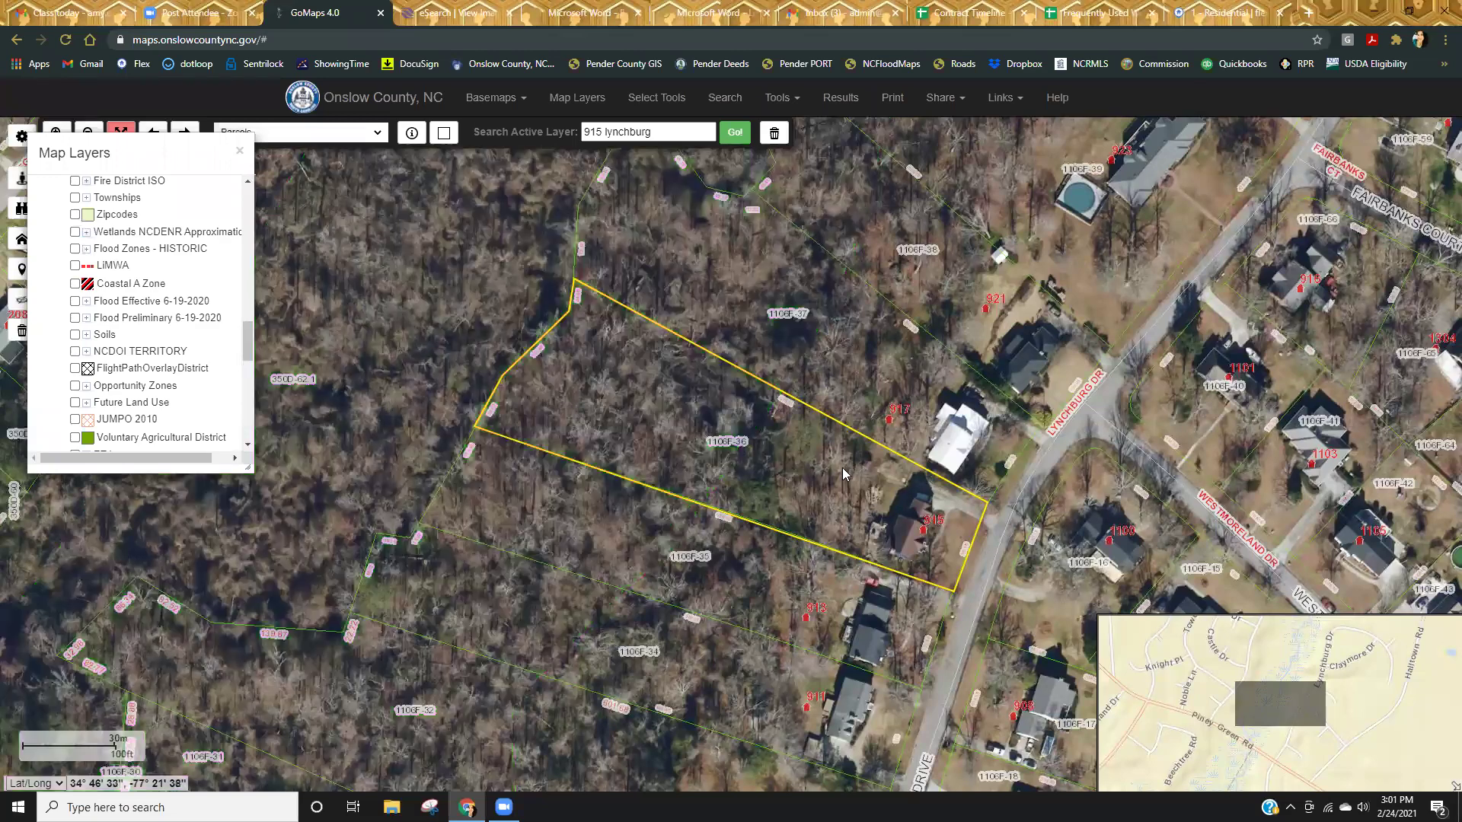
{"action": "scroll", "coordinate": [841, 477], "scroll_direction": "down", "scroll_amount": 1}
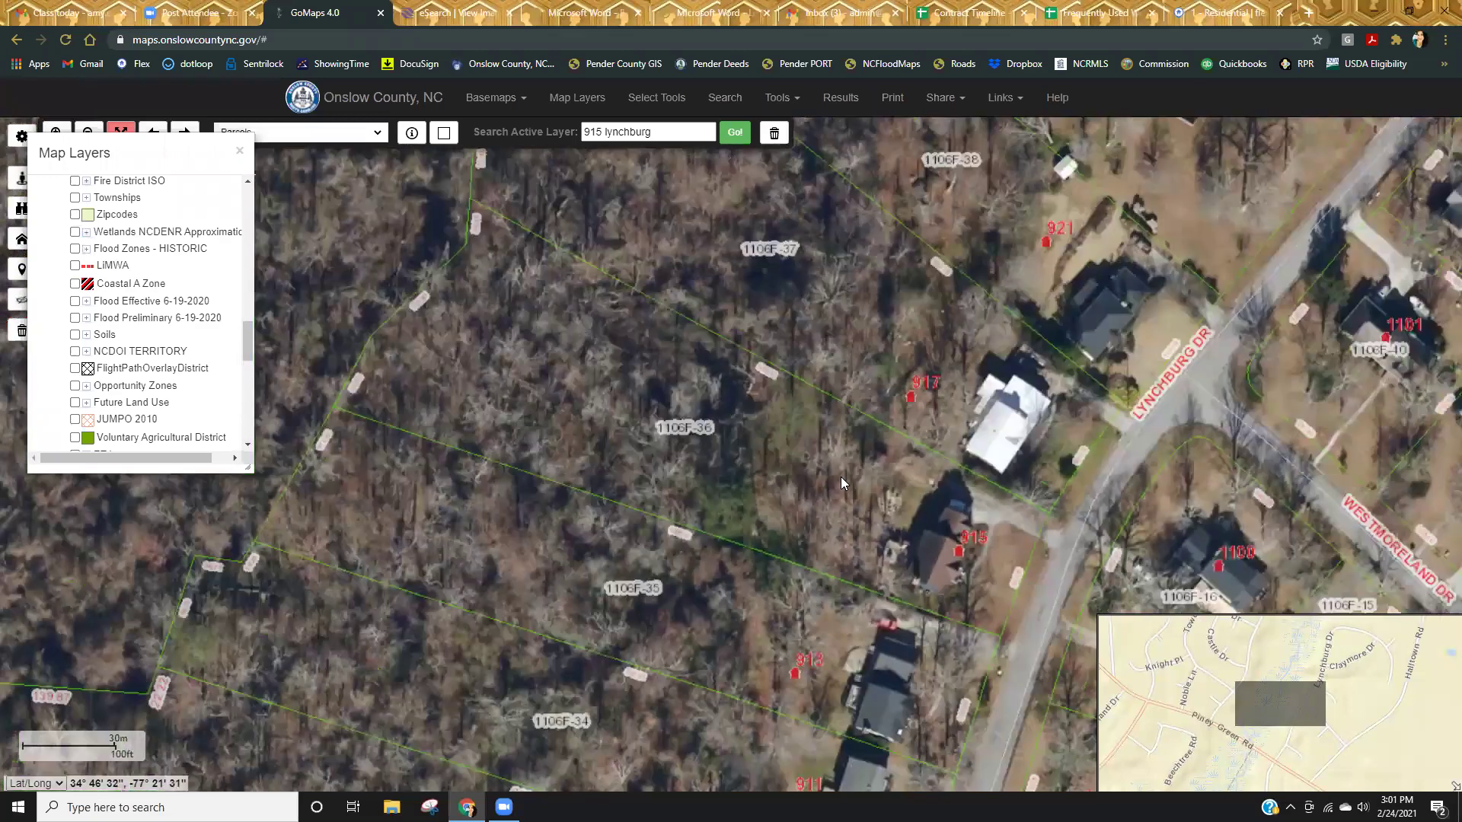
{"action": "scroll", "coordinate": [841, 477], "scroll_direction": "down", "scroll_amount": 1}
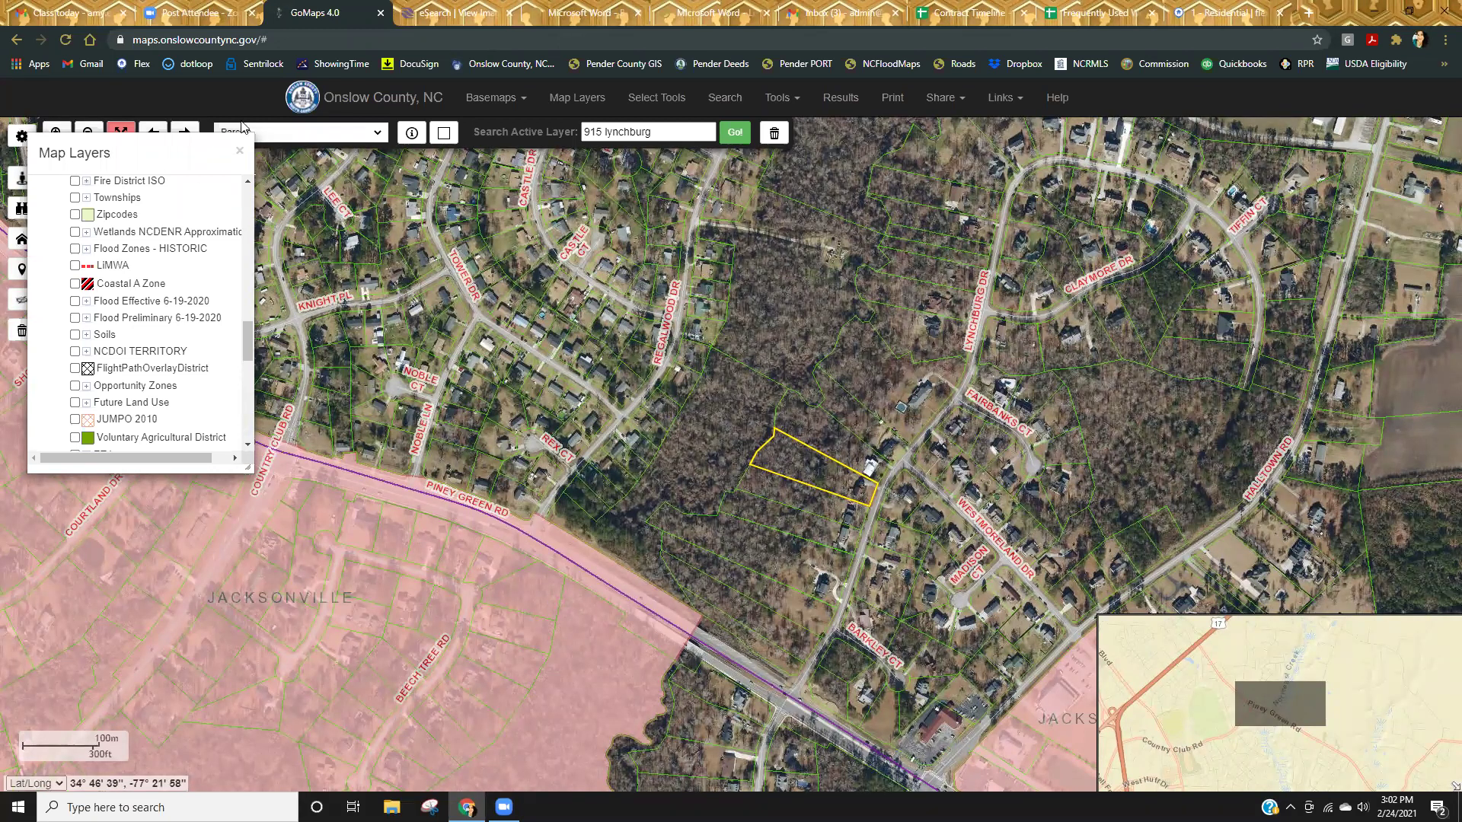
{"action": "left_click", "coordinate": [457, 14]}
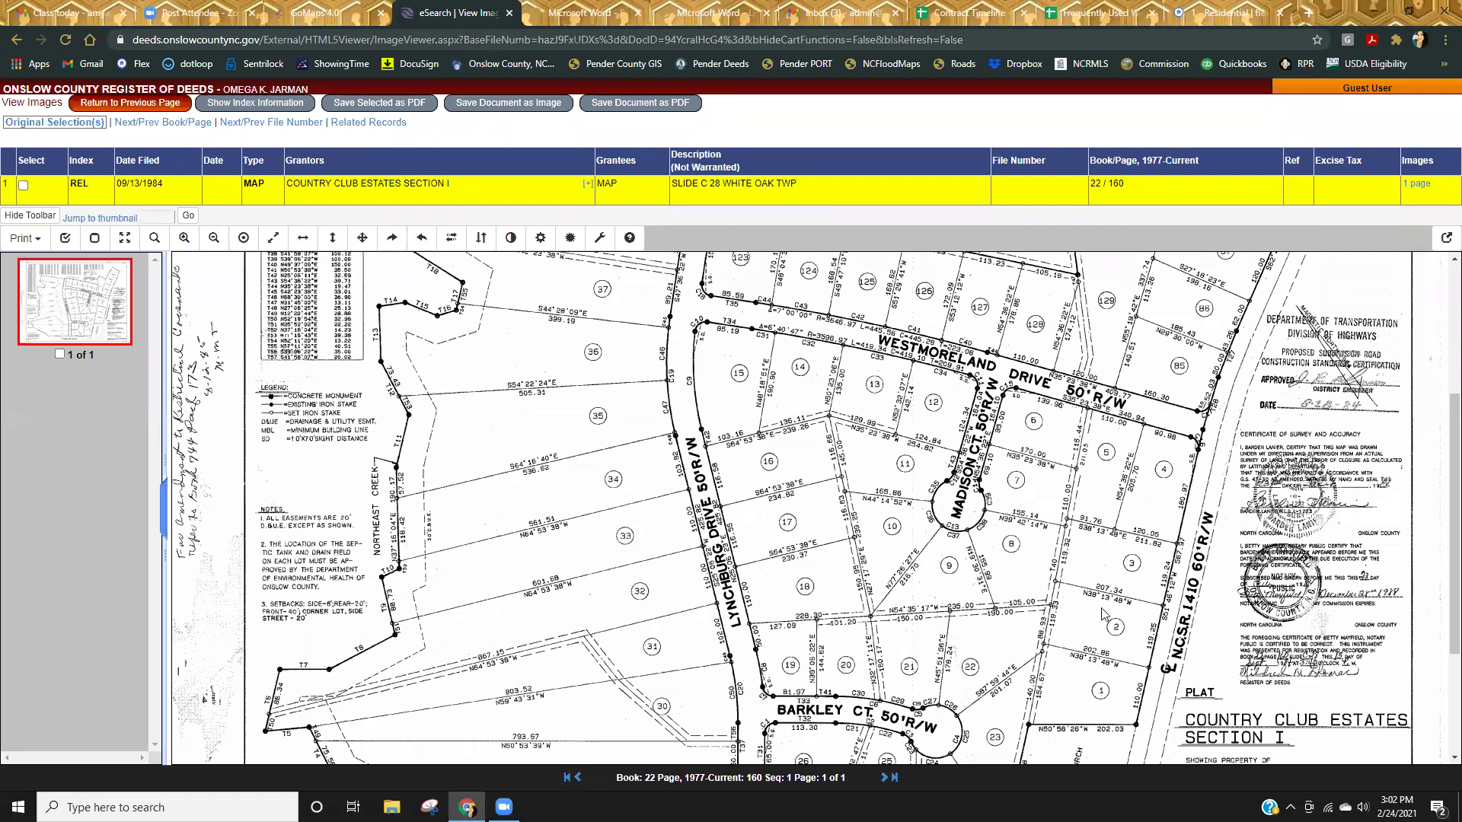
{"action": "scroll", "coordinate": [815, 596], "scroll_direction": "down", "scroll_amount": 1}
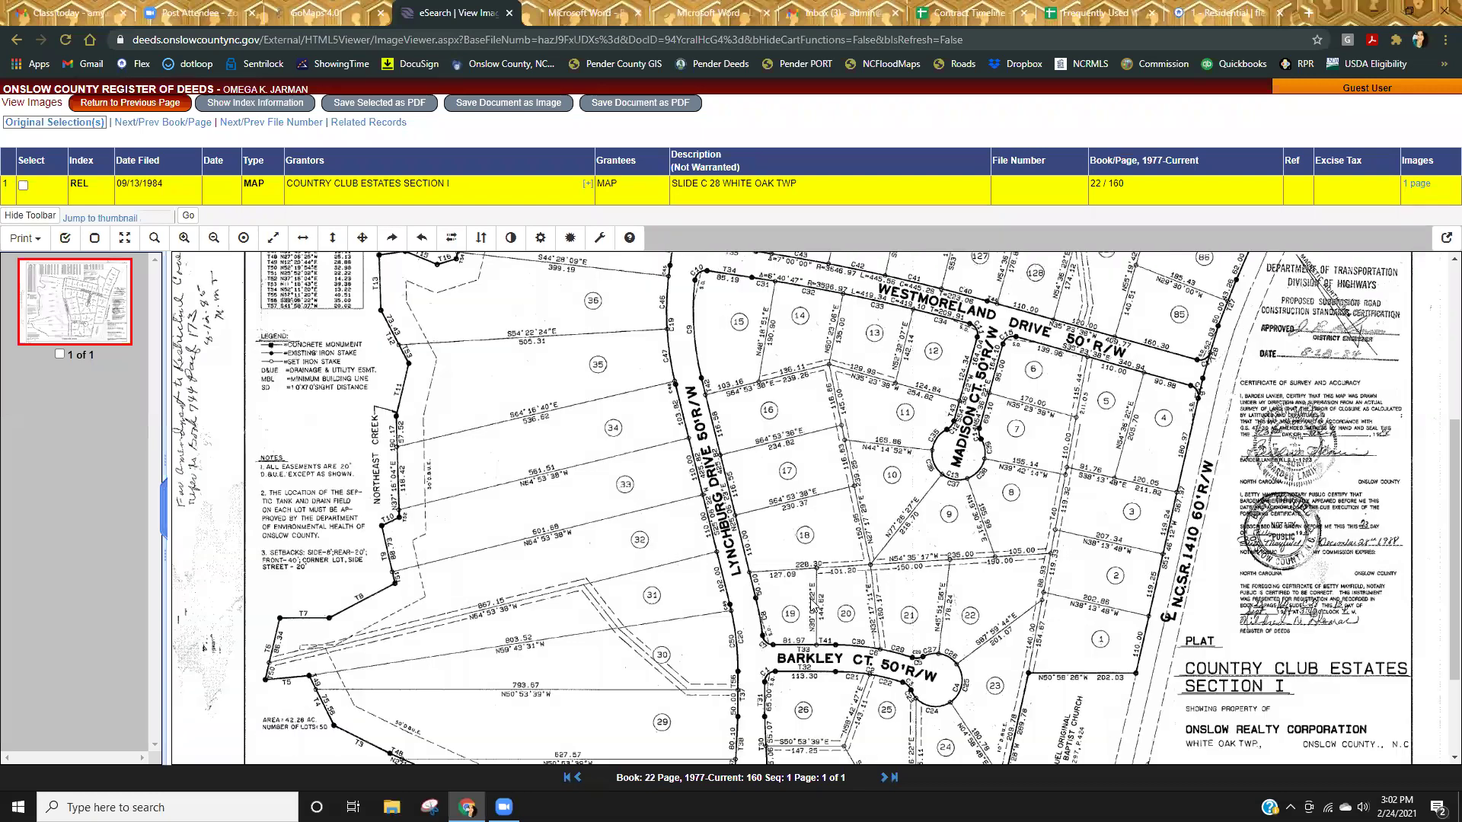
{"action": "scroll", "coordinate": [866, 668], "scroll_direction": "up", "scroll_amount": 5}
{"action": "scroll", "coordinate": [795, 550], "scroll_direction": "up", "scroll_amount": 1}
{"action": "scroll", "coordinate": [673, 583], "scroll_direction": "down", "scroll_amount": 7}
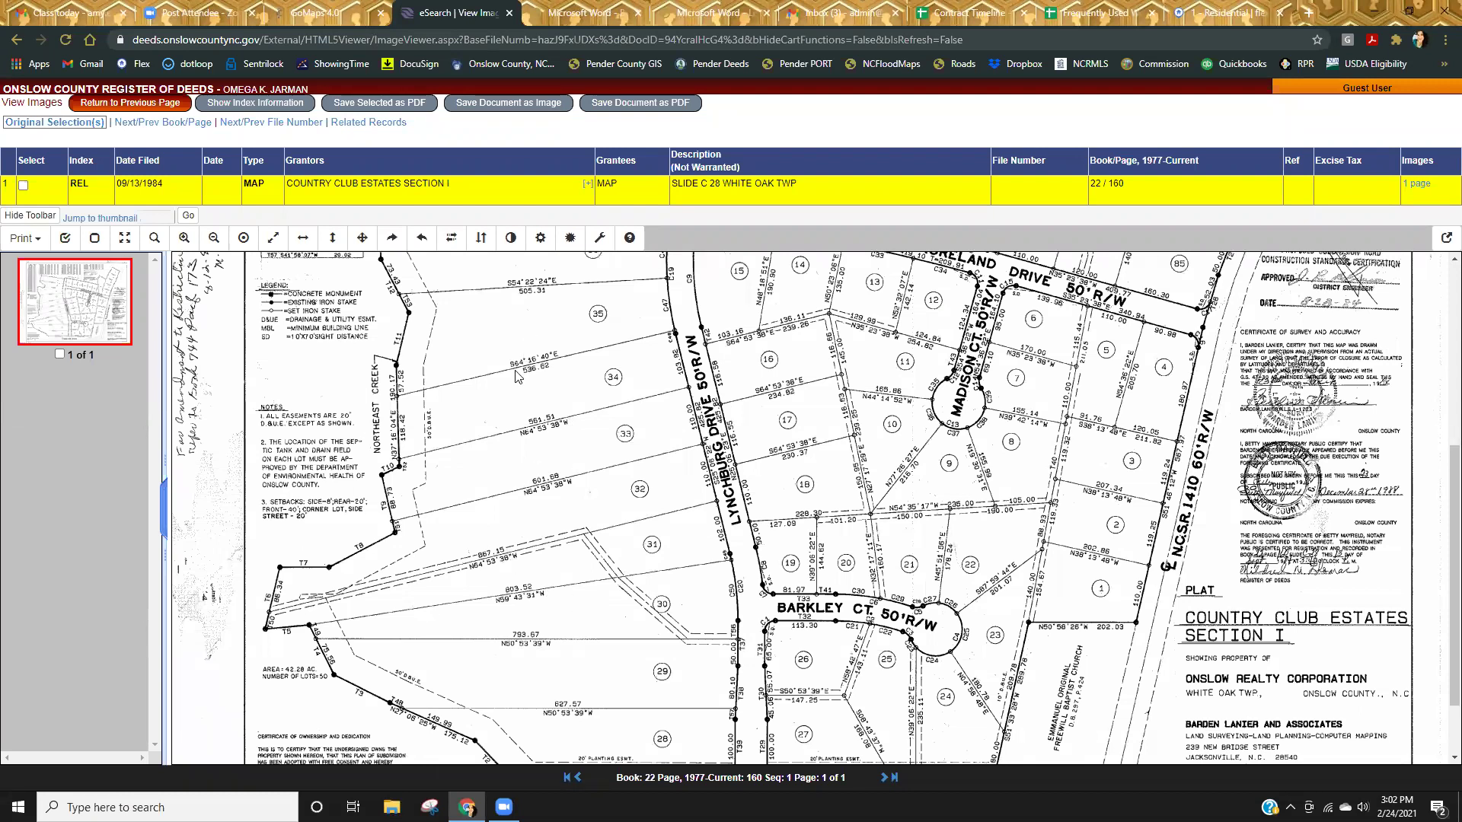
{"action": "scroll", "coordinate": [554, 500], "scroll_direction": "up", "scroll_amount": 2}
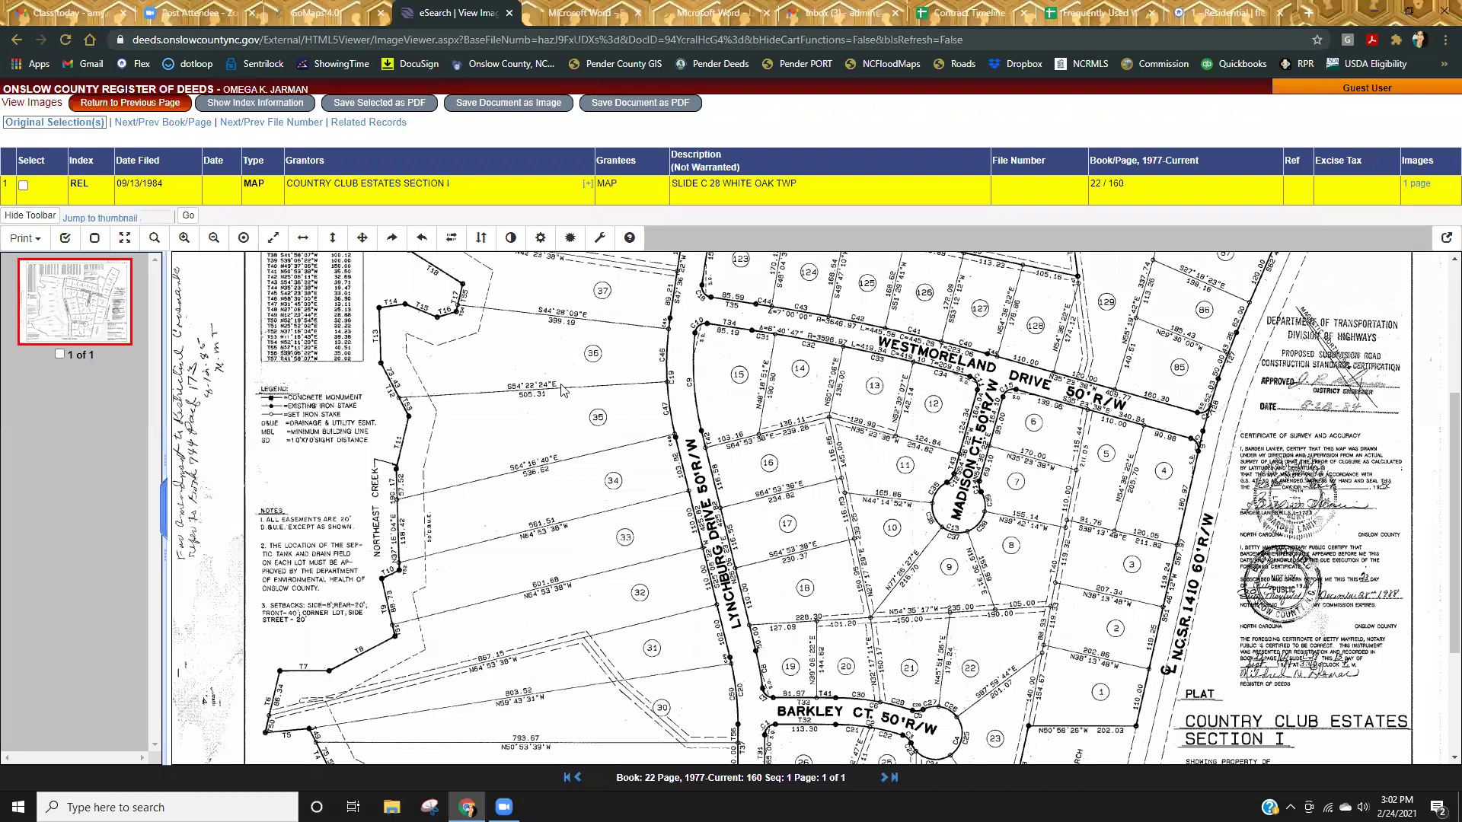
{"action": "scroll", "coordinate": [555, 450], "scroll_direction": "up", "scroll_amount": 1}
{"action": "scroll", "coordinate": [590, 549], "scroll_direction": "up", "scroll_amount": 4}
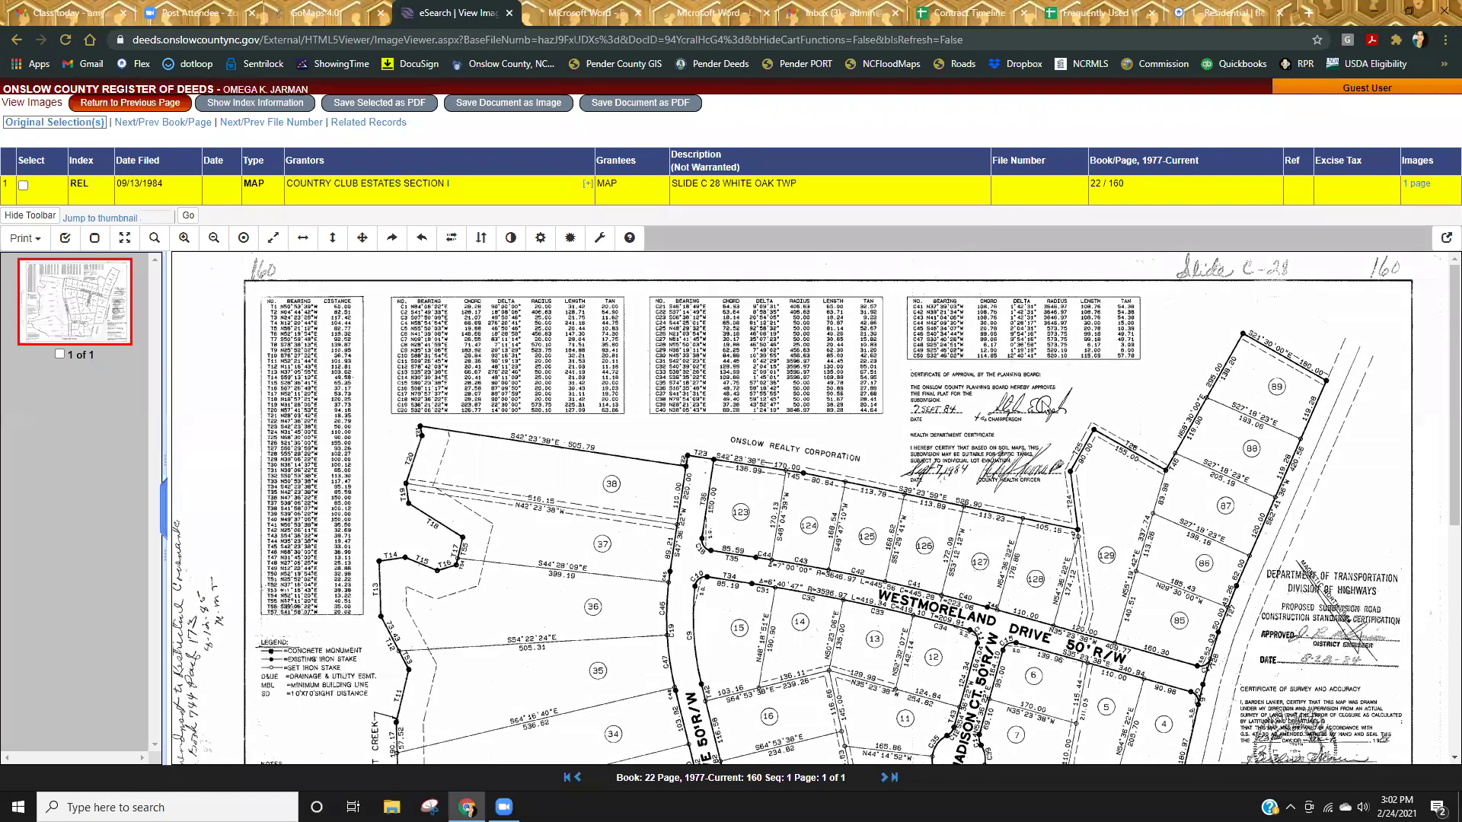
{"action": "scroll", "coordinate": [1311, 620], "scroll_direction": "down", "scroll_amount": 3}
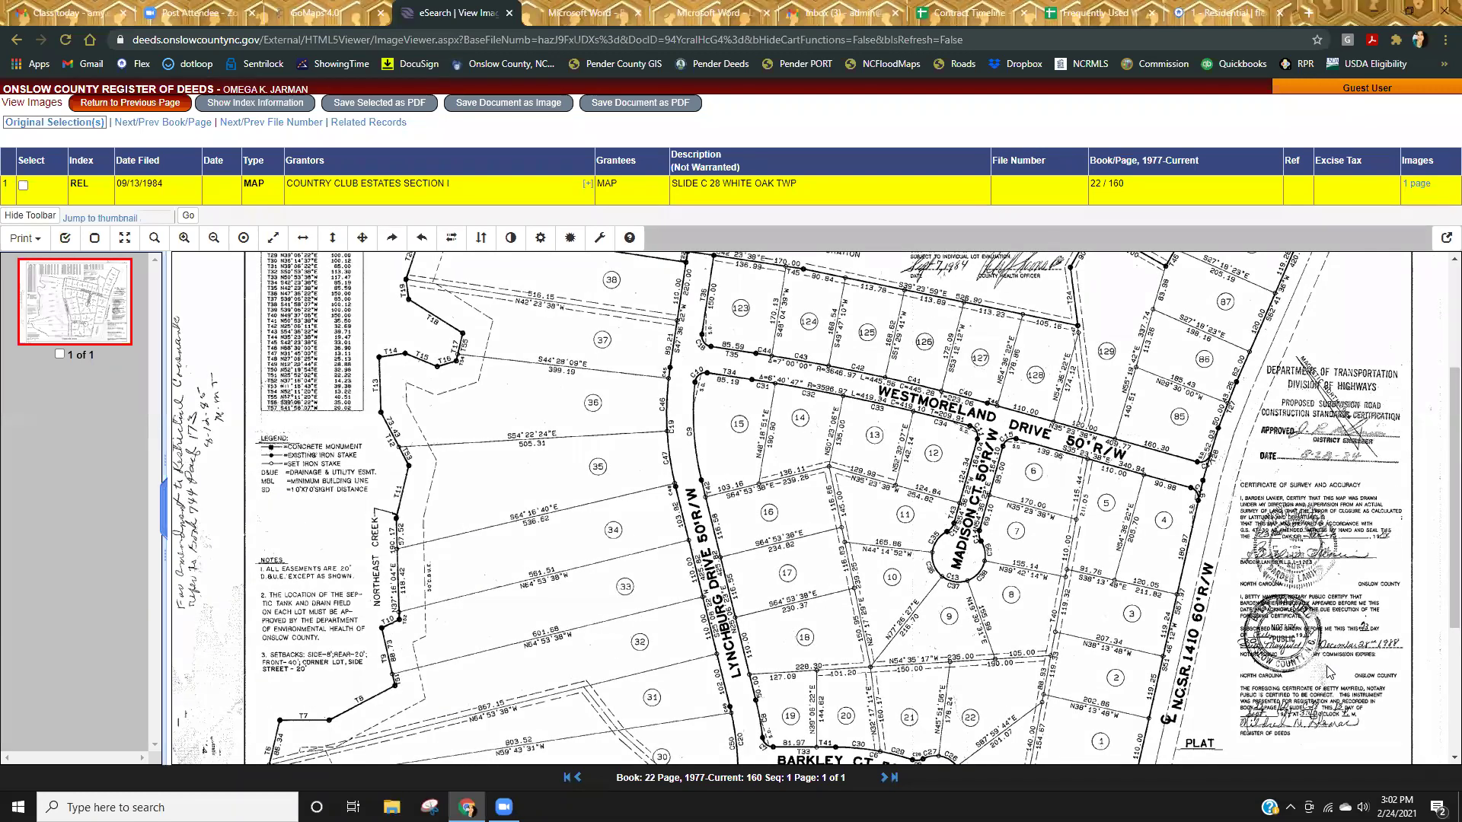
{"action": "scroll", "coordinate": [1323, 666], "scroll_direction": "down", "scroll_amount": 3}
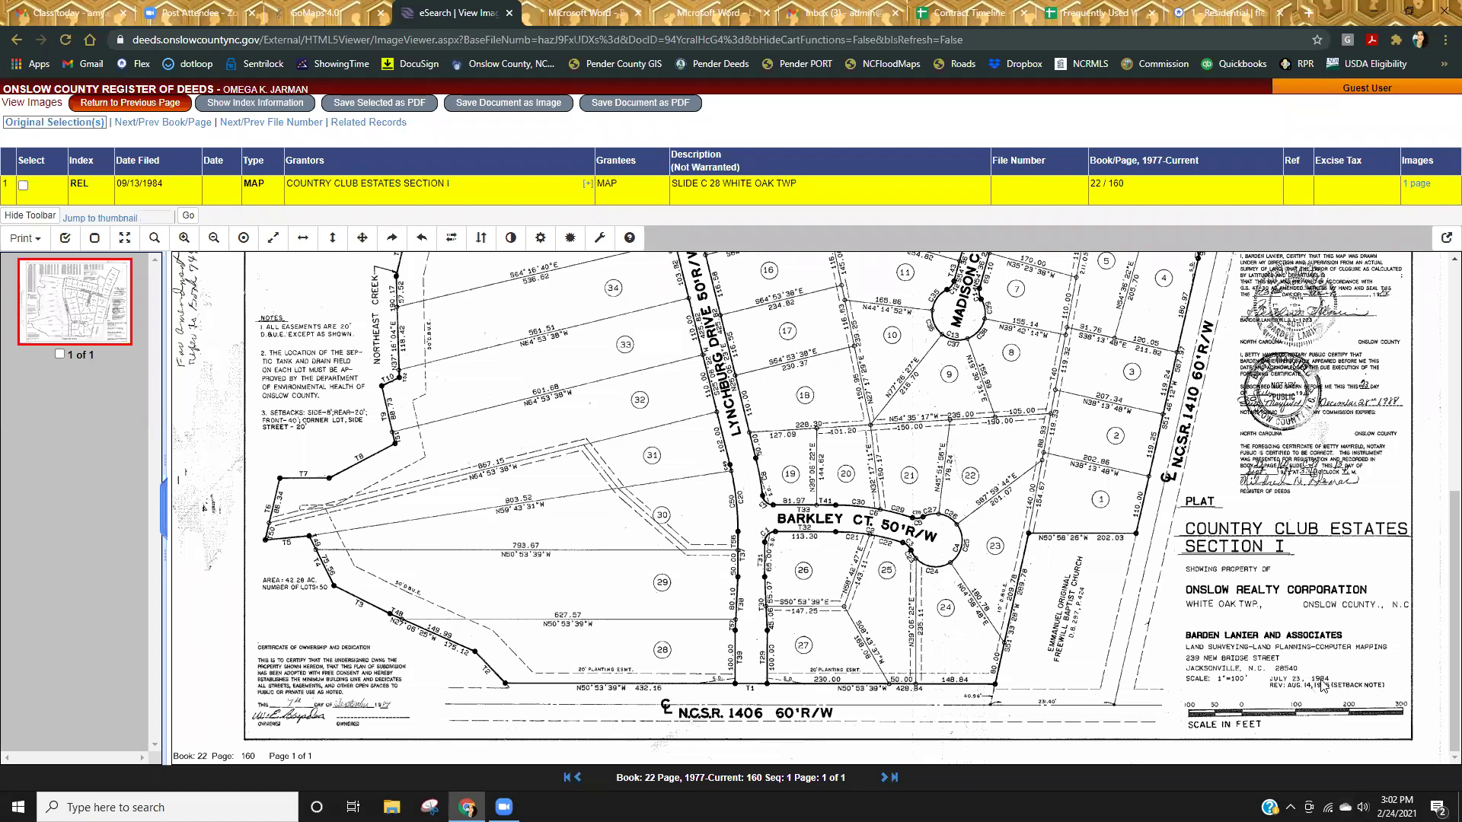
{"action": "scroll", "coordinate": [1100, 671], "scroll_direction": "up", "scroll_amount": 3}
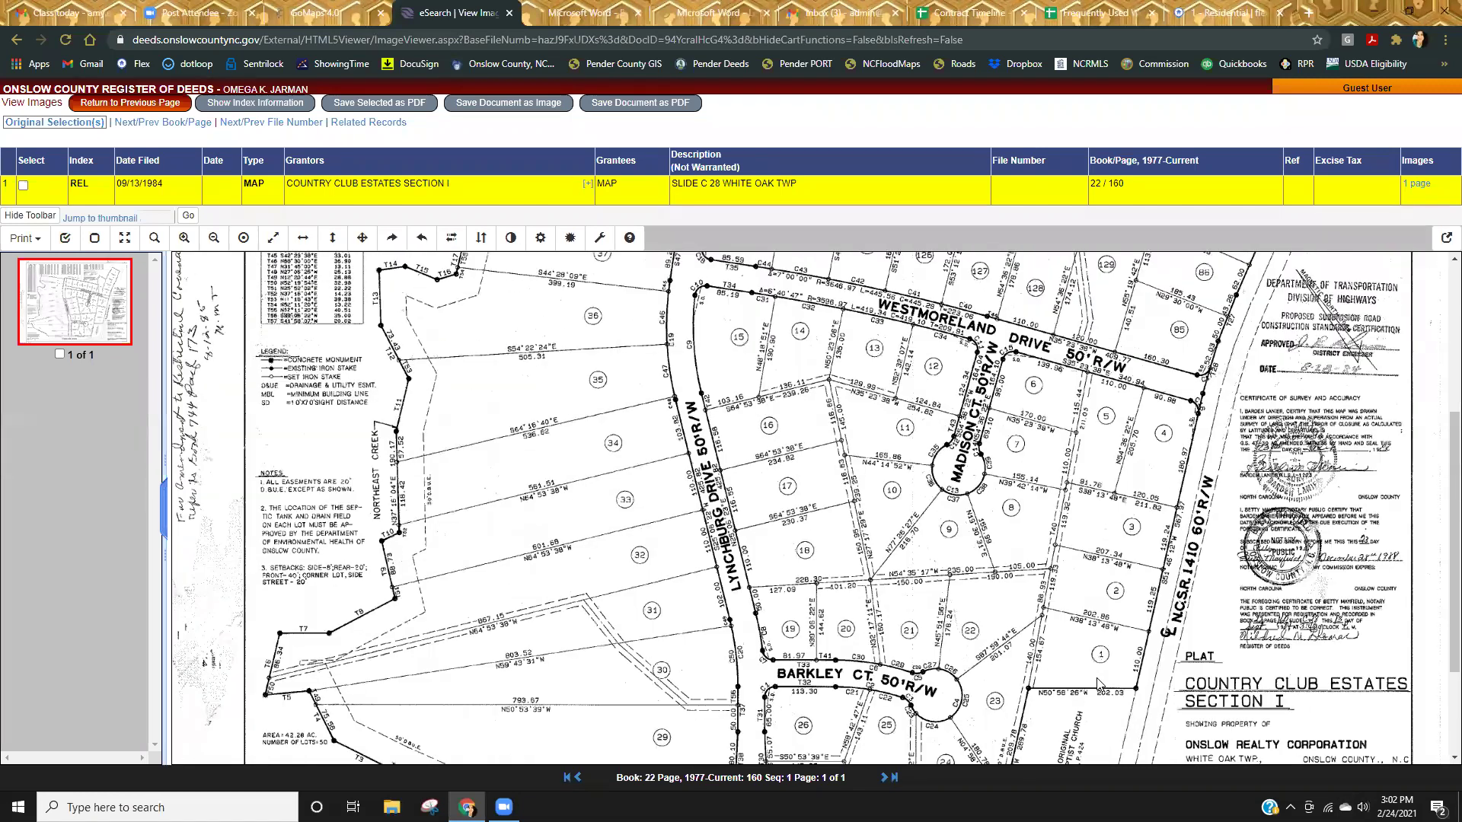
{"action": "scroll", "coordinate": [1099, 683], "scroll_direction": "up", "scroll_amount": 3}
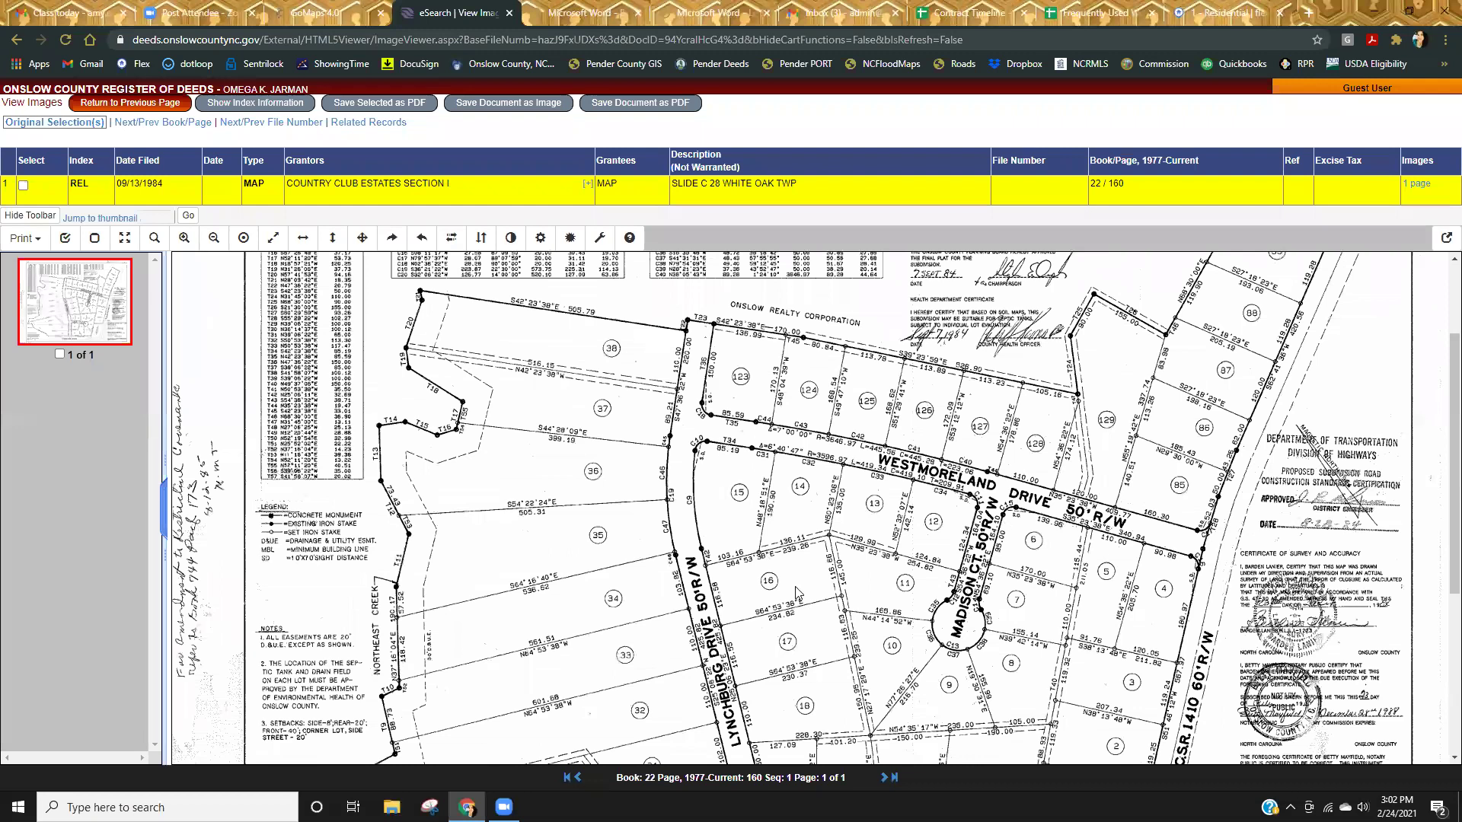
{"action": "scroll", "coordinate": [775, 561], "scroll_direction": "down", "scroll_amount": 3}
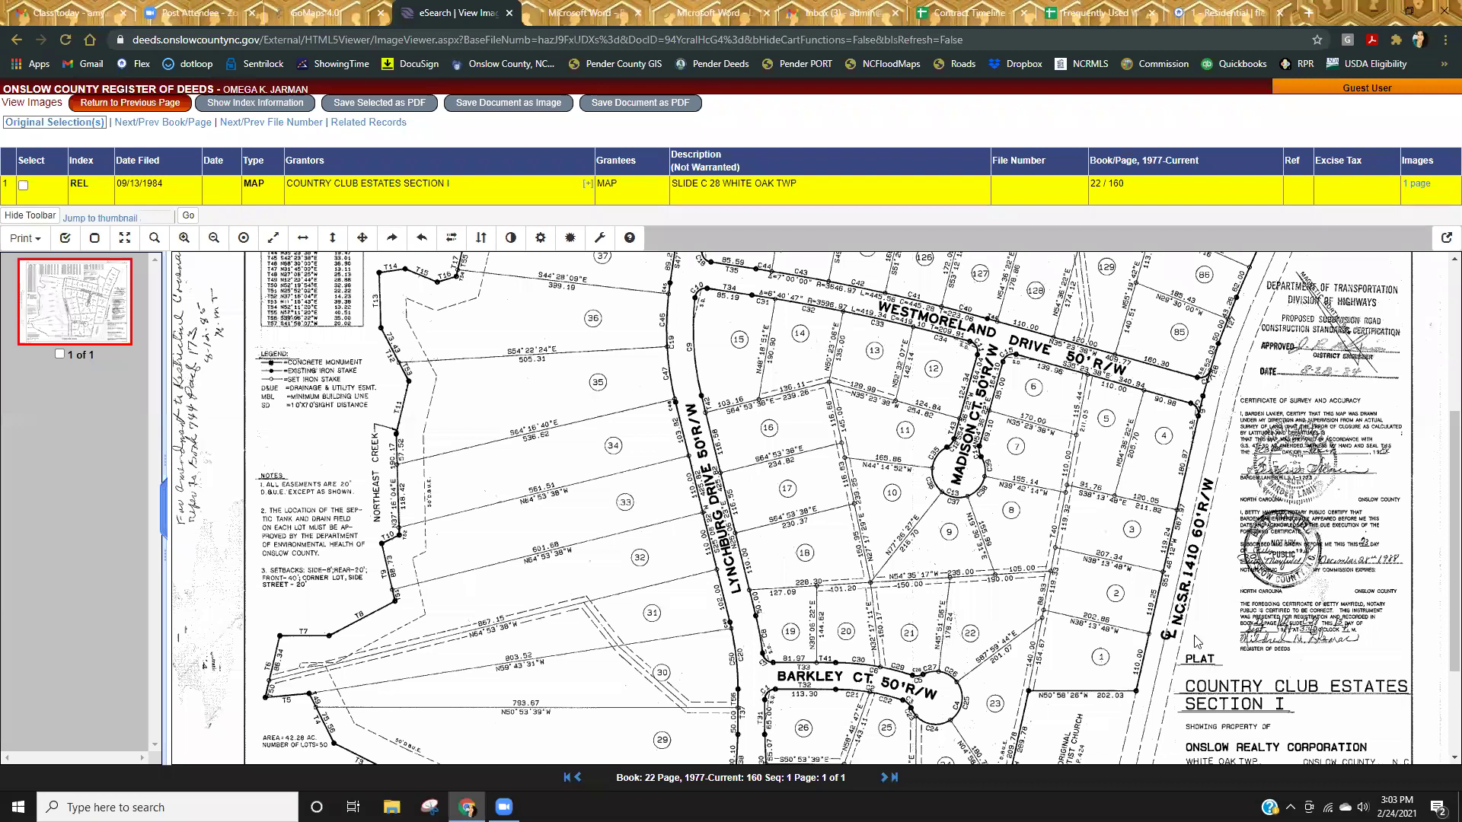
{"action": "scroll", "coordinate": [1304, 646], "scroll_direction": "up", "scroll_amount": 1}
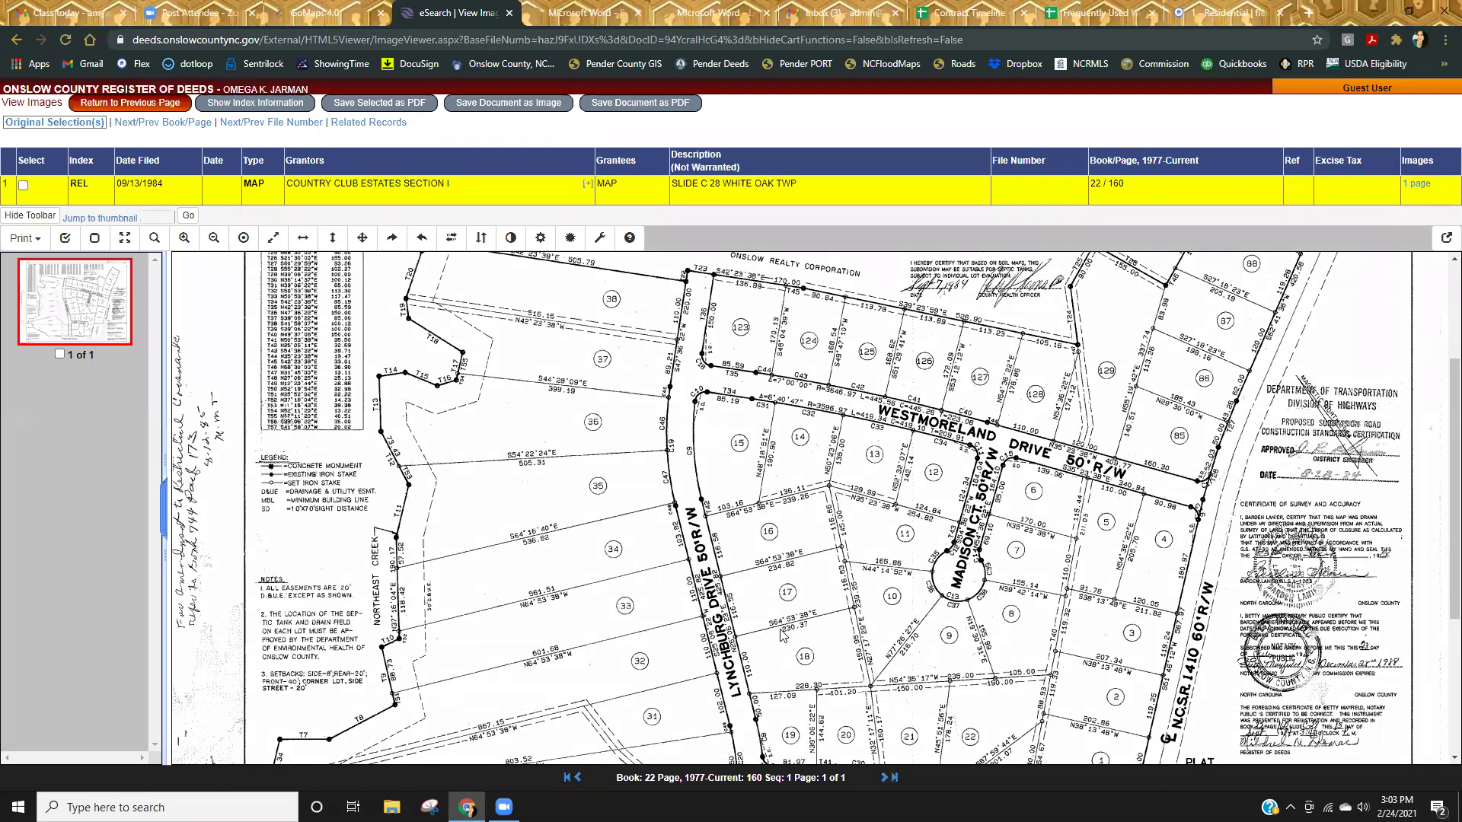
{"action": "scroll", "coordinate": [782, 635], "scroll_direction": "down", "scroll_amount": 1}
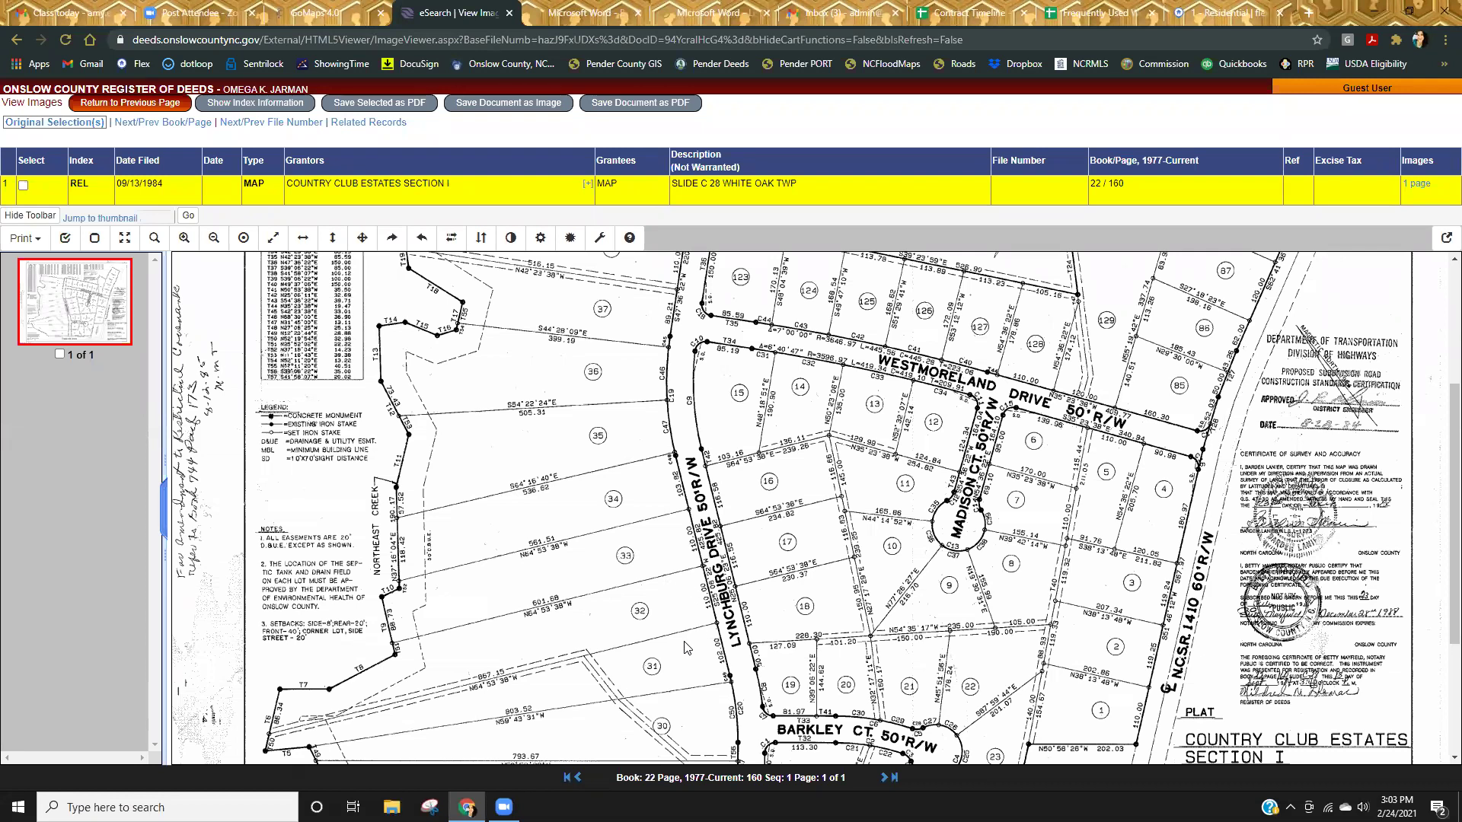
{"action": "scroll", "coordinate": [514, 542], "scroll_direction": "up", "scroll_amount": 1}
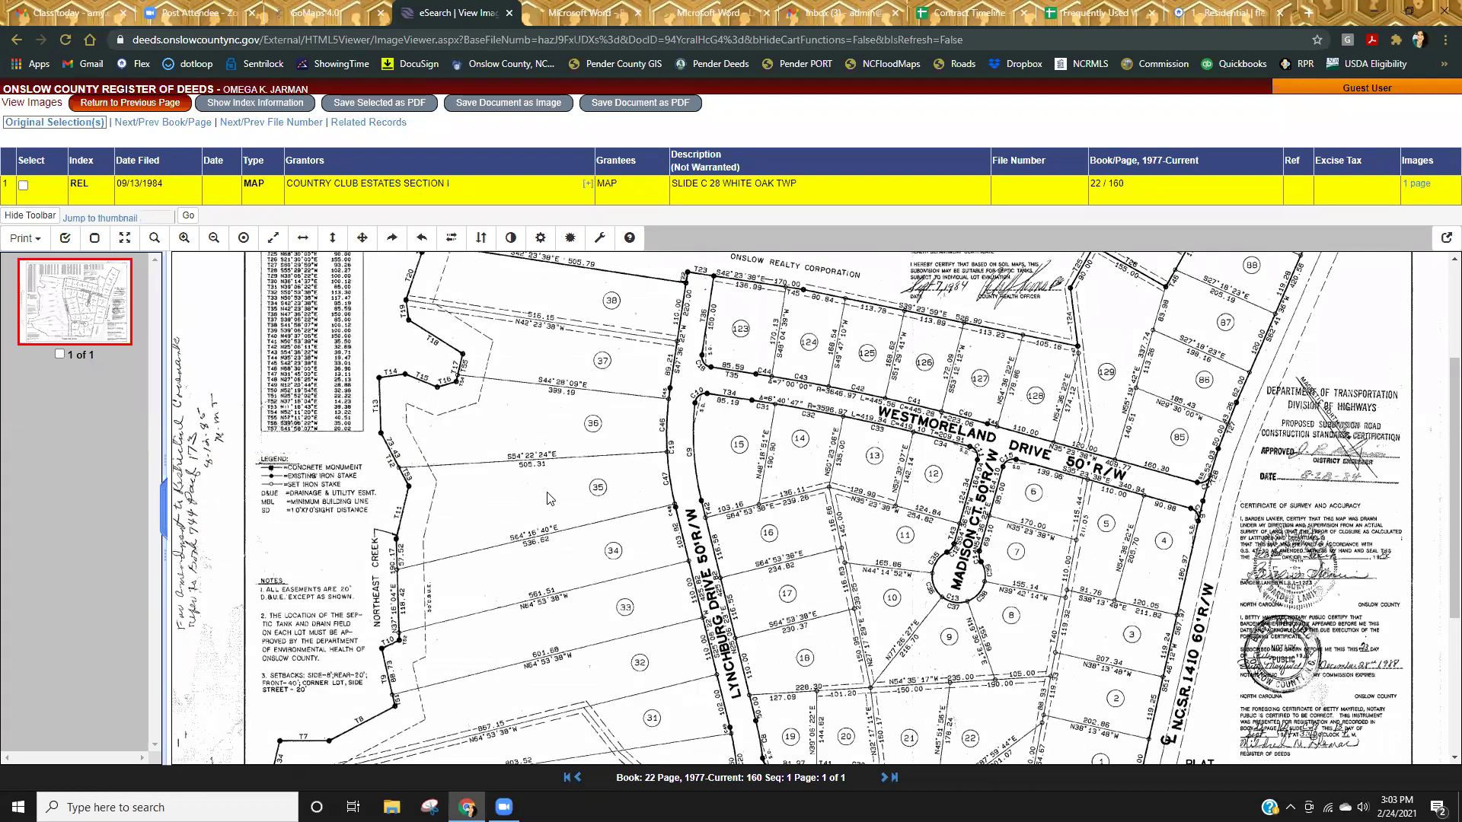
Turn Wetlands NCDENR back on over the zoomed-out neighborhood, then return to the Book 22 Page 160 plat.
{"action": "left_click", "coordinate": [319, 16]}
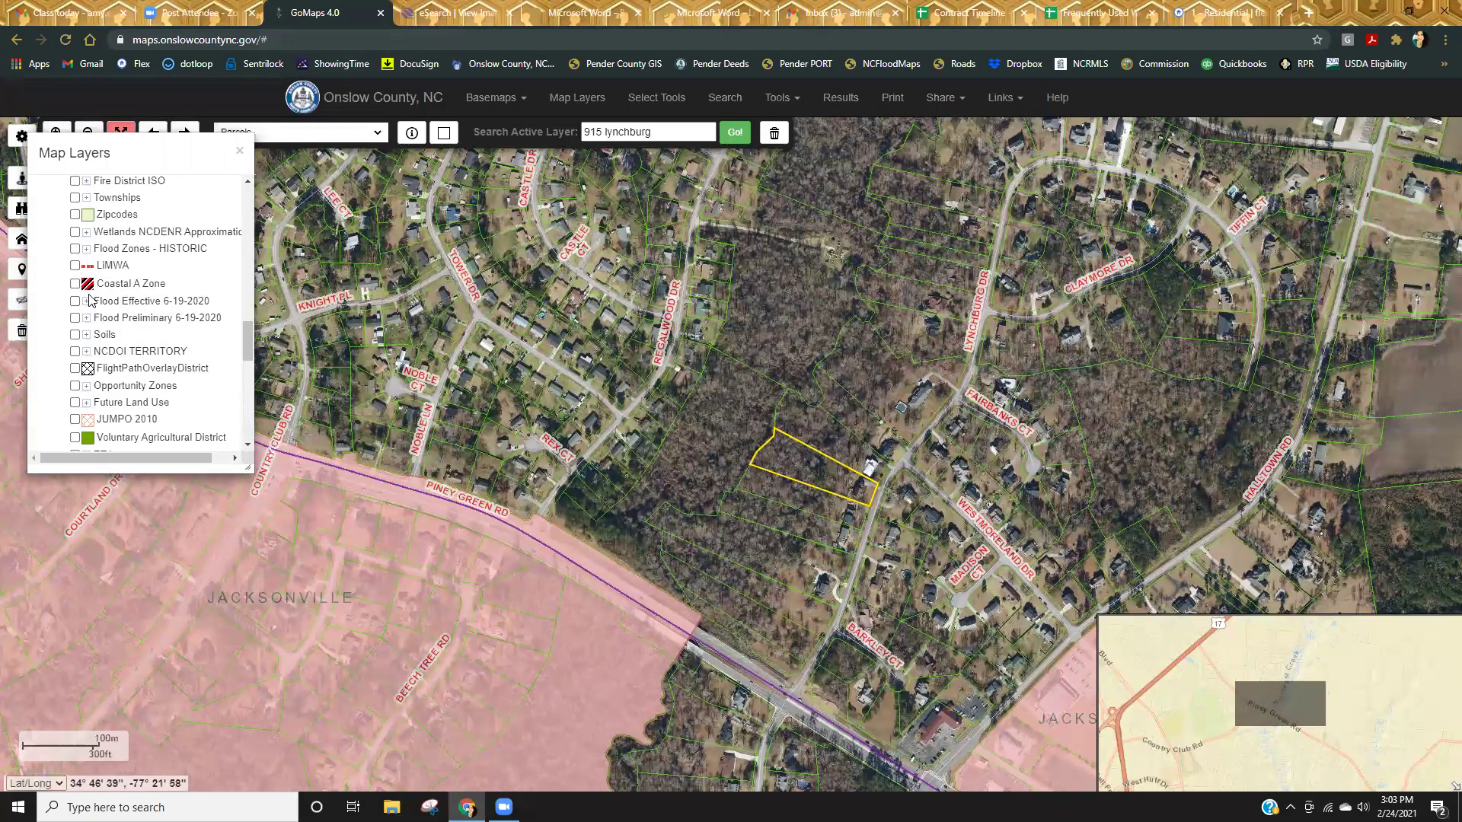
{"action": "scroll", "coordinate": [95, 342], "scroll_direction": "up", "scroll_amount": 3}
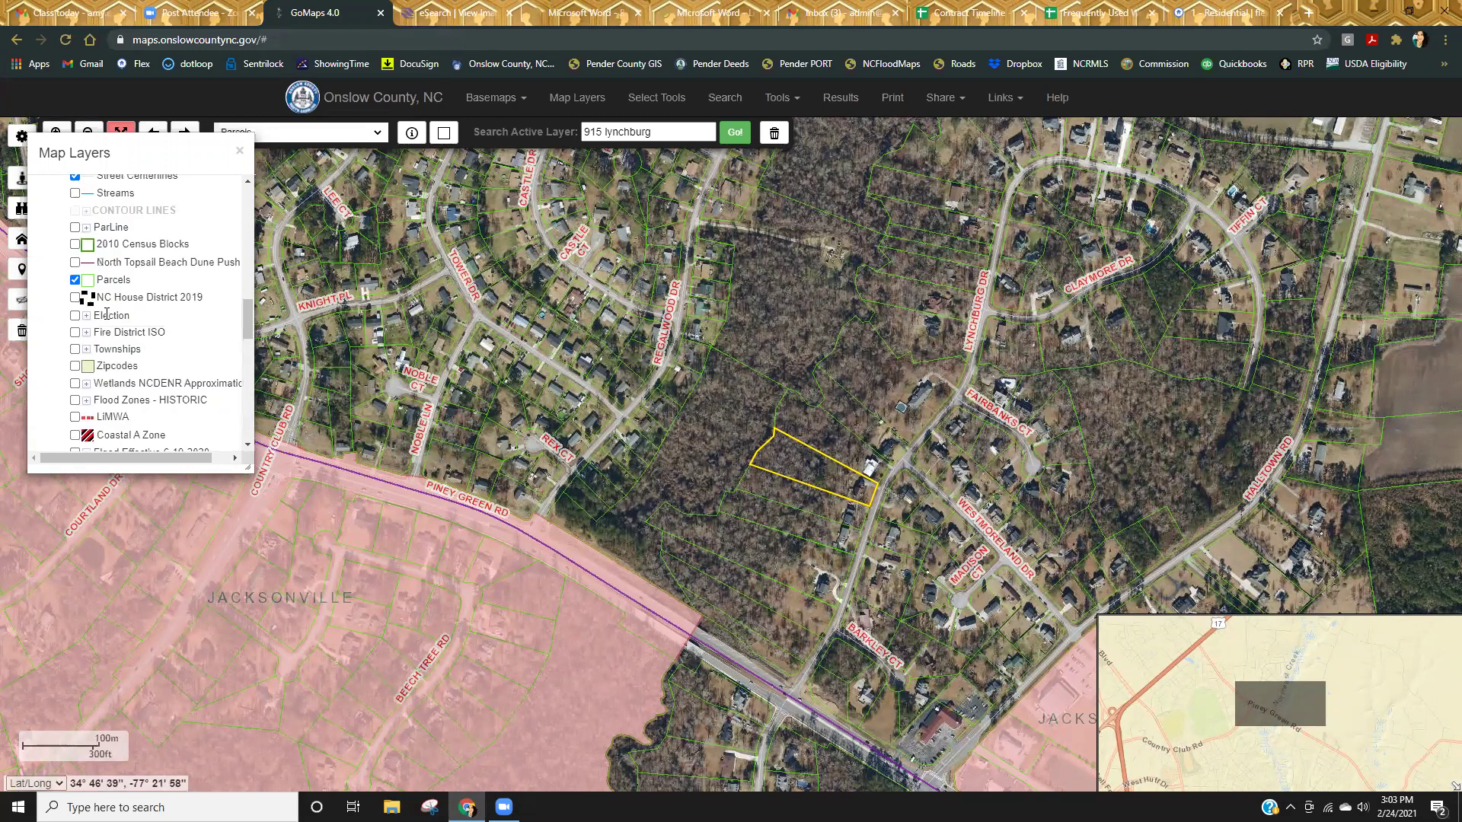
{"action": "left_click", "coordinate": [76, 385]}
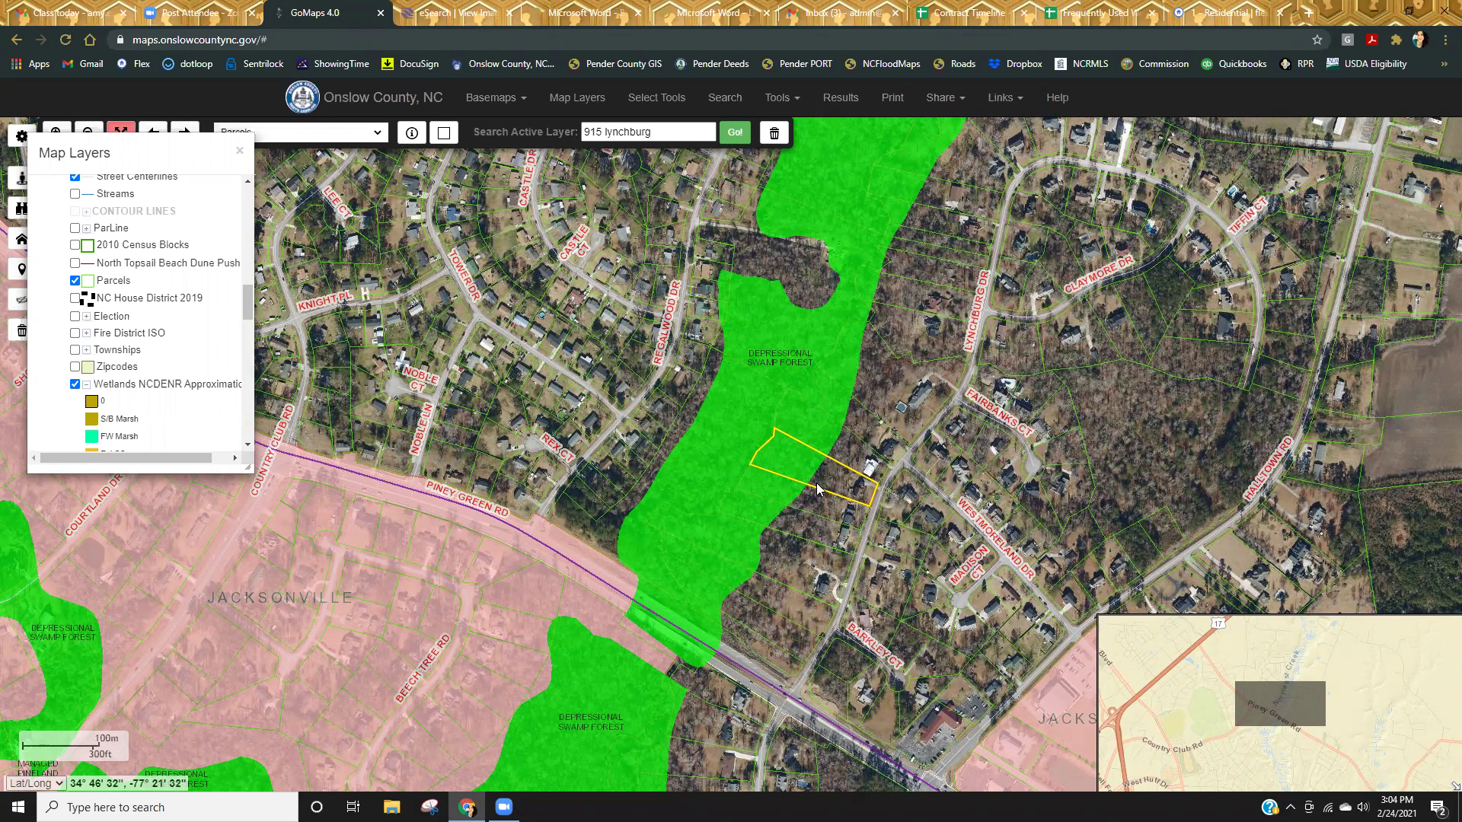
{"action": "left_click", "coordinate": [466, 10]}
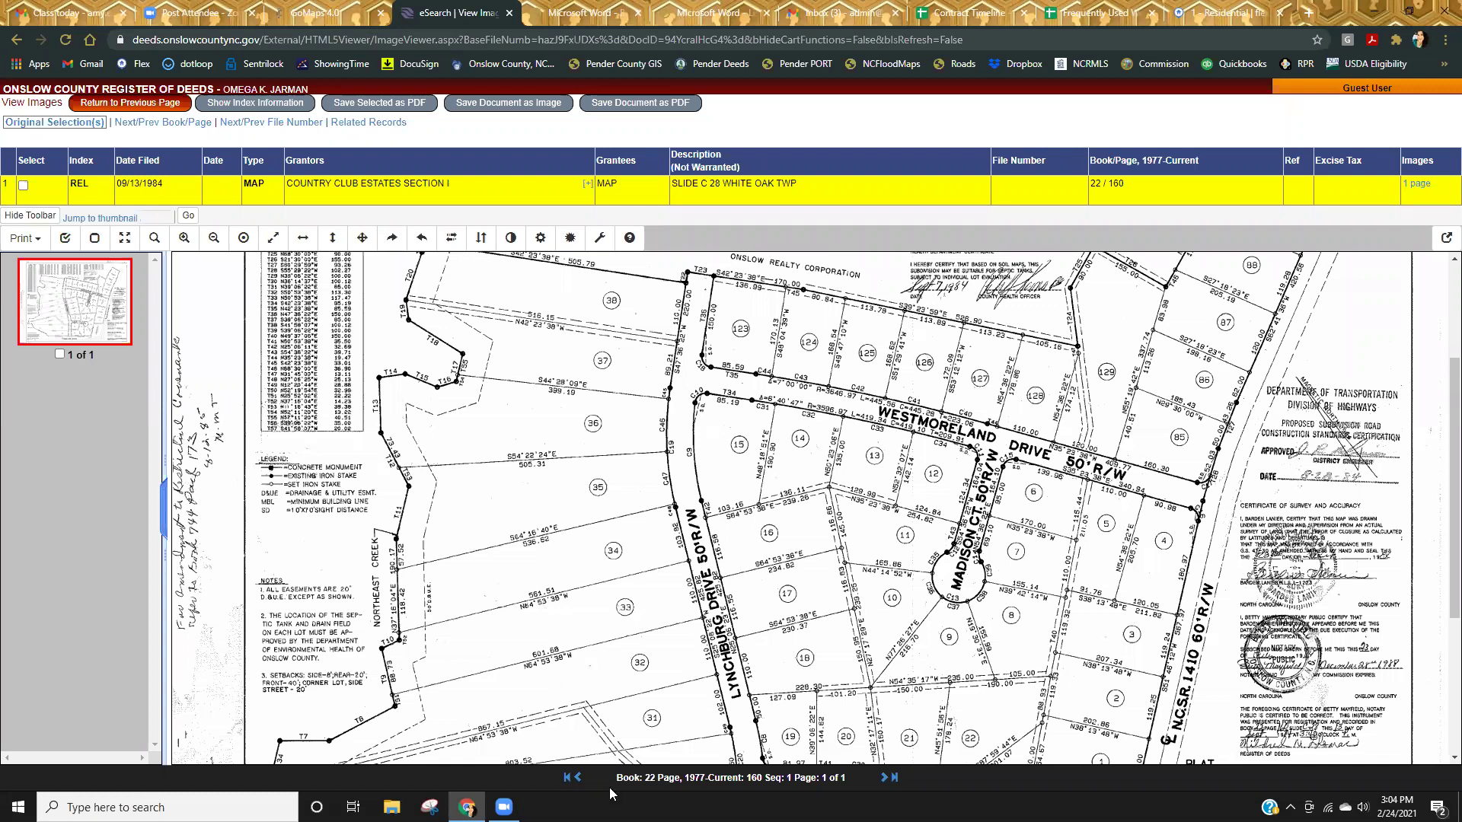
Scroll the plat past the curve tables to the title block dated July 23, 1984.
{"action": "scroll", "coordinate": [906, 597], "scroll_direction": "up", "scroll_amount": 3}
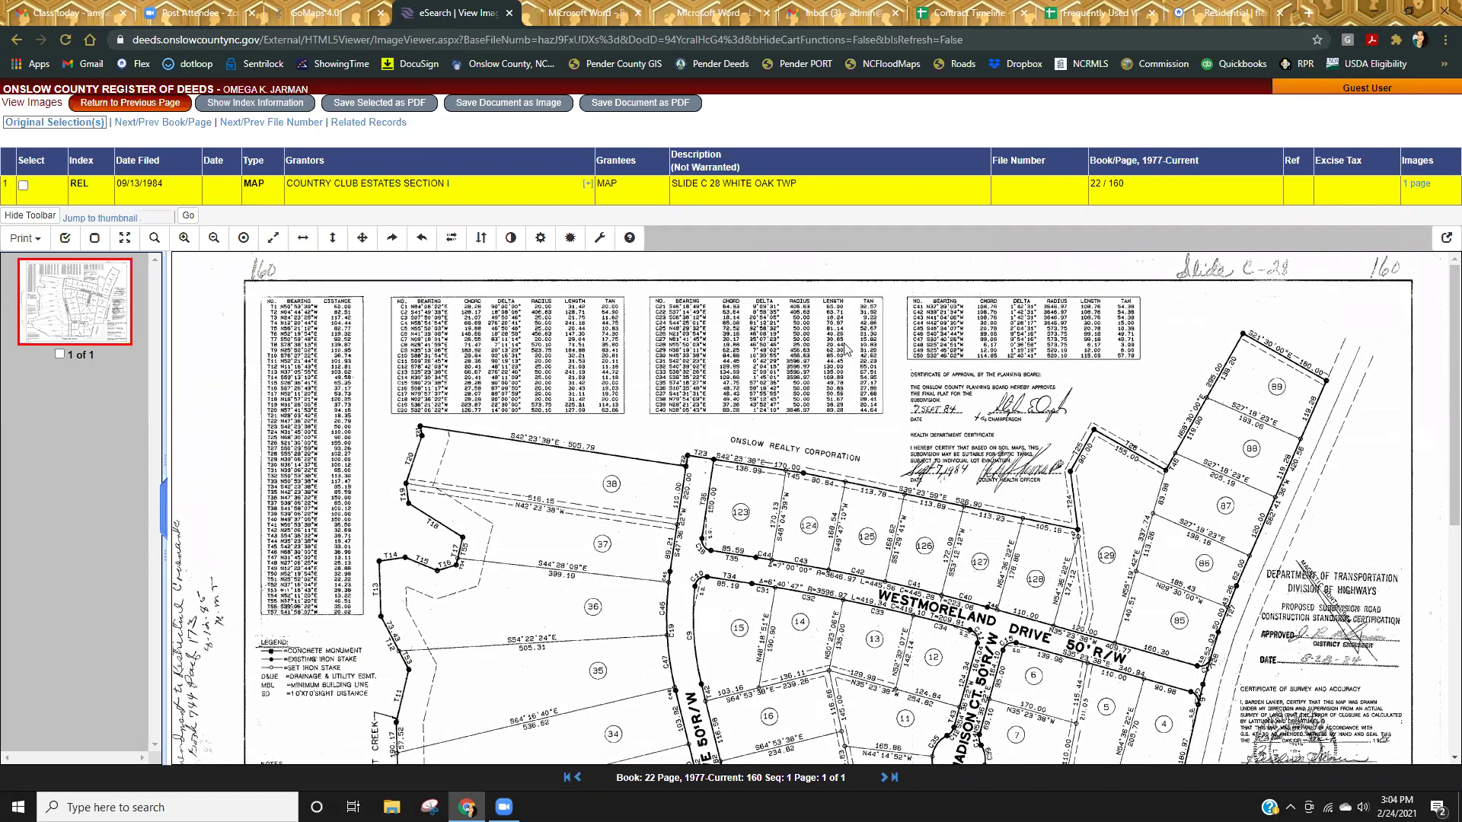
{"action": "scroll", "coordinate": [1145, 590], "scroll_direction": "down", "scroll_amount": 7}
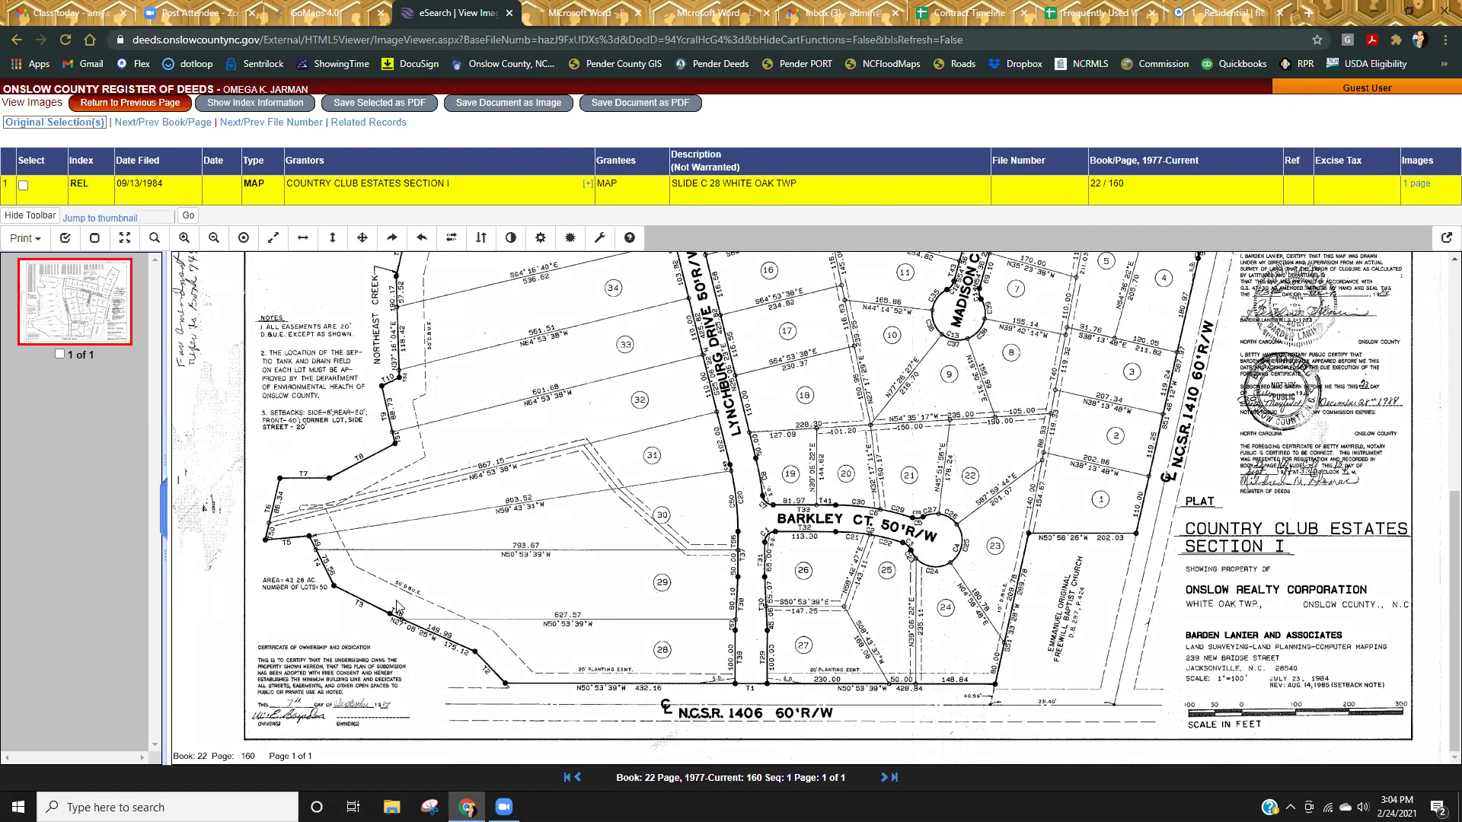
{"action": "scroll", "coordinate": [415, 632], "scroll_direction": "up", "scroll_amount": 5}
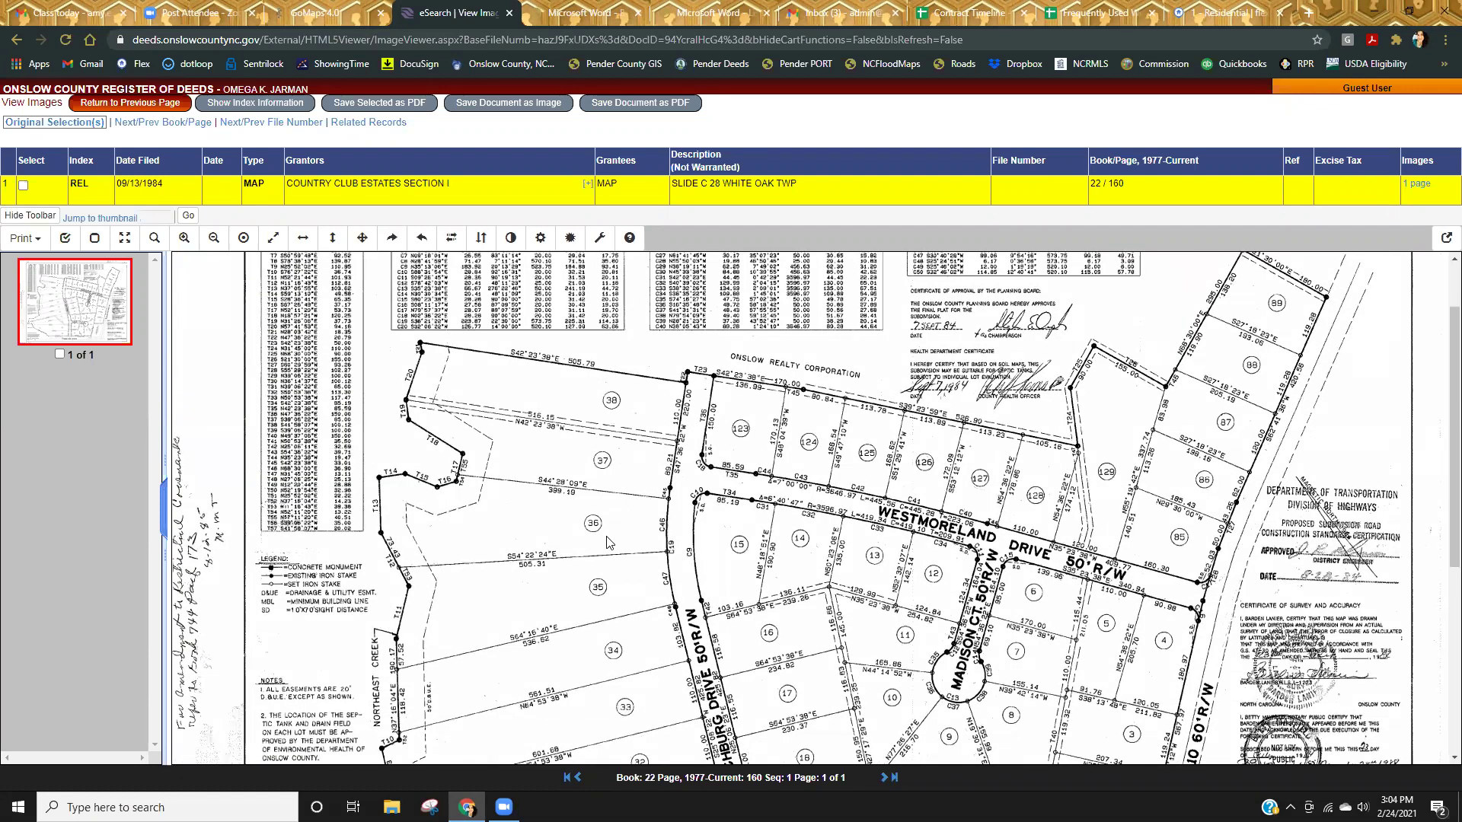
{"action": "left_click", "coordinate": [510, 13]}
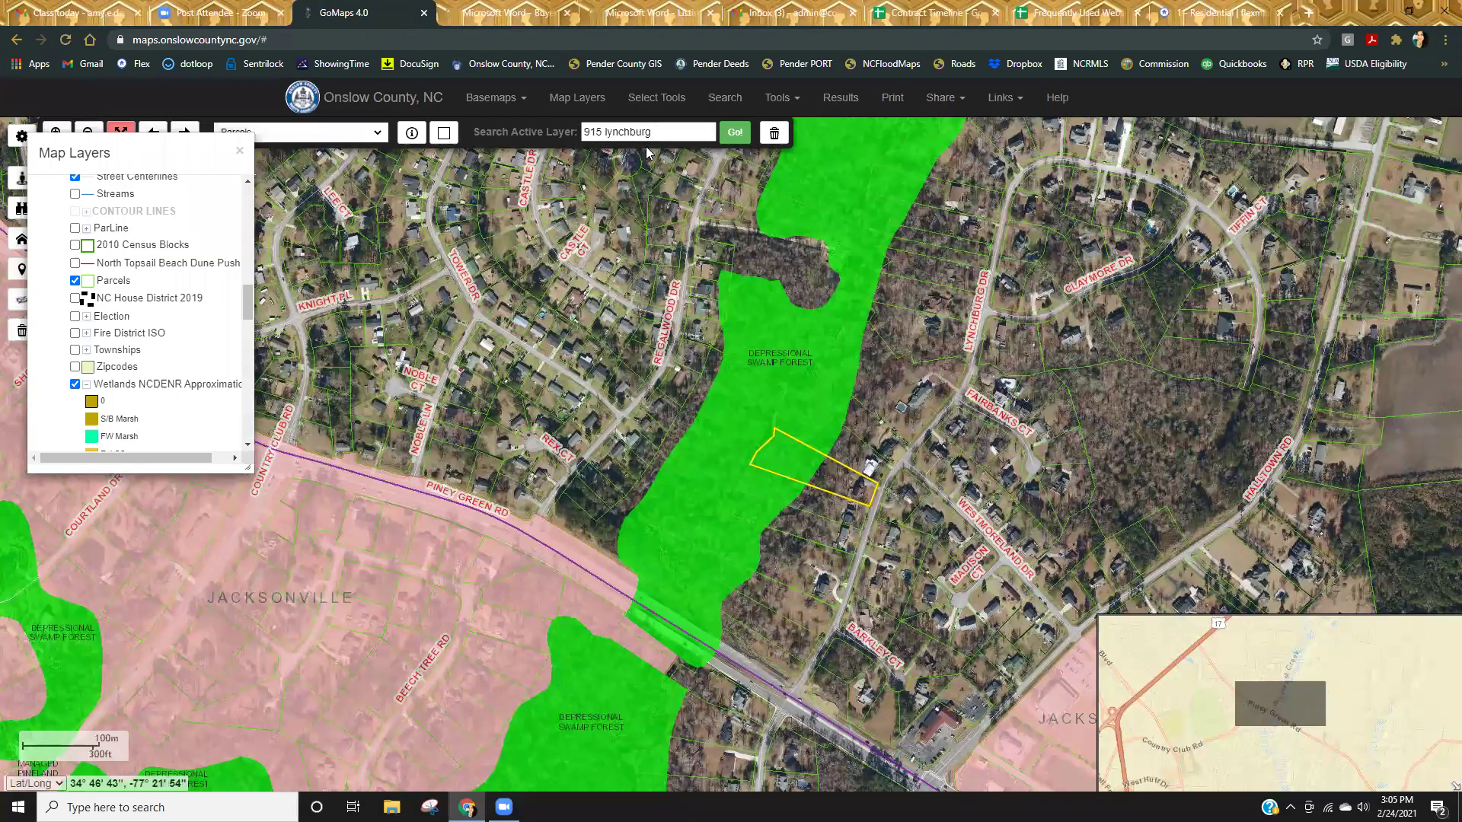
{"action": "left_click_drag", "start_coordinate": [654, 134], "coordinate": [410, 137]}
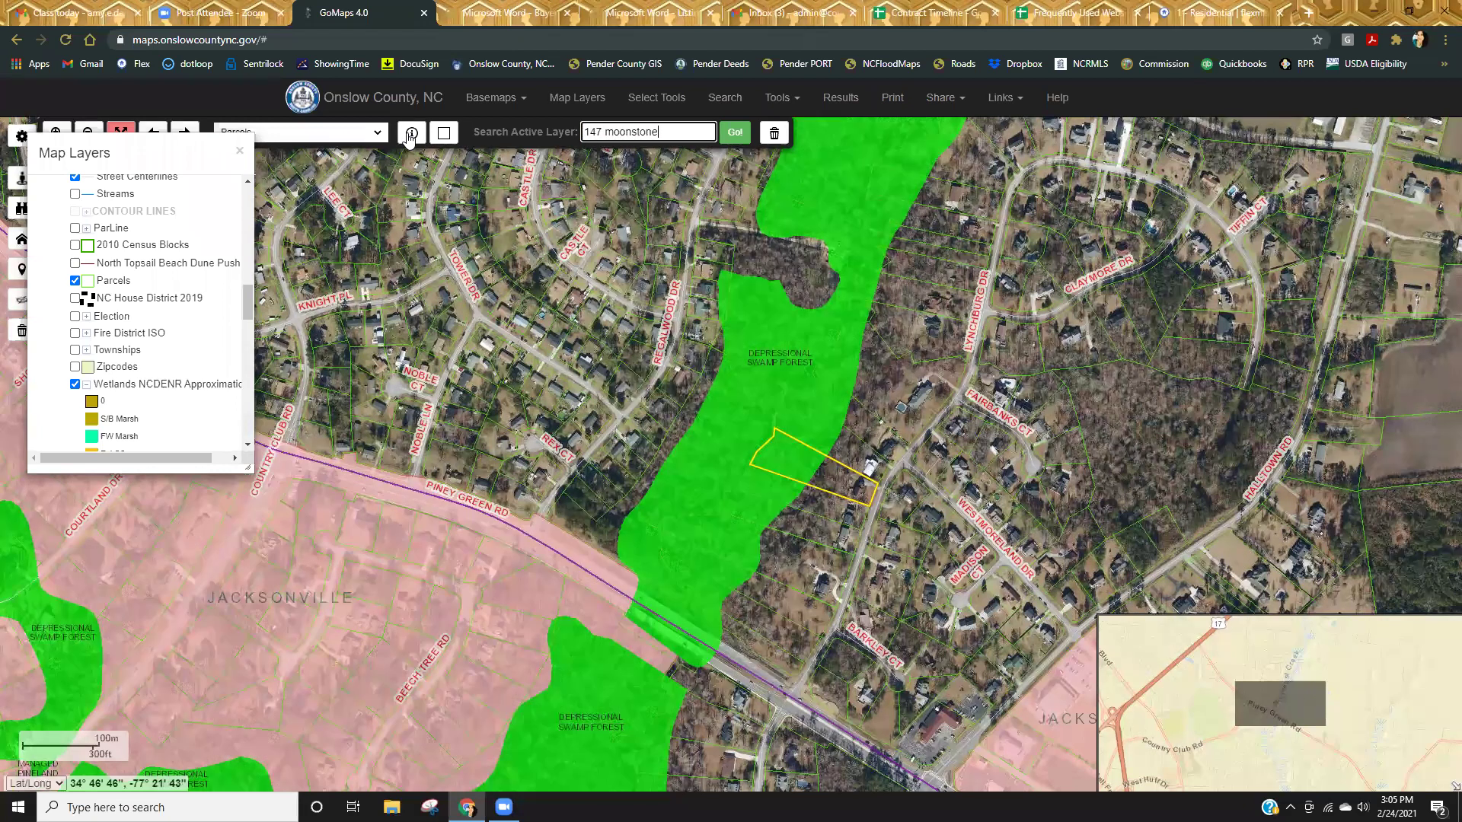
{"action": "key", "text": "Return"}
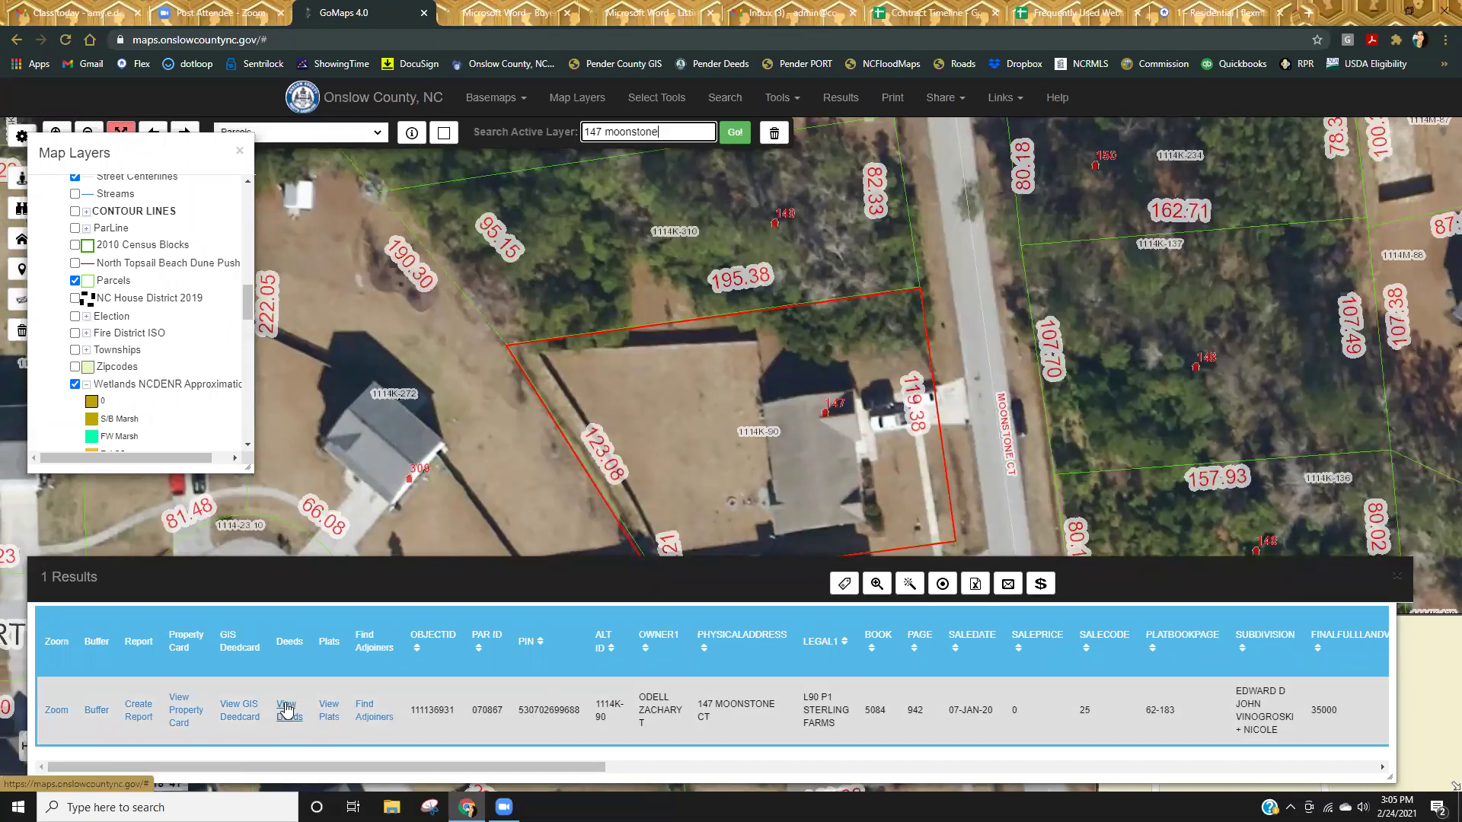
Check the parcel's Register of Deeds record, then open the GIS deed card for parcel 070867.
{"action": "left_click", "coordinate": [287, 710]}
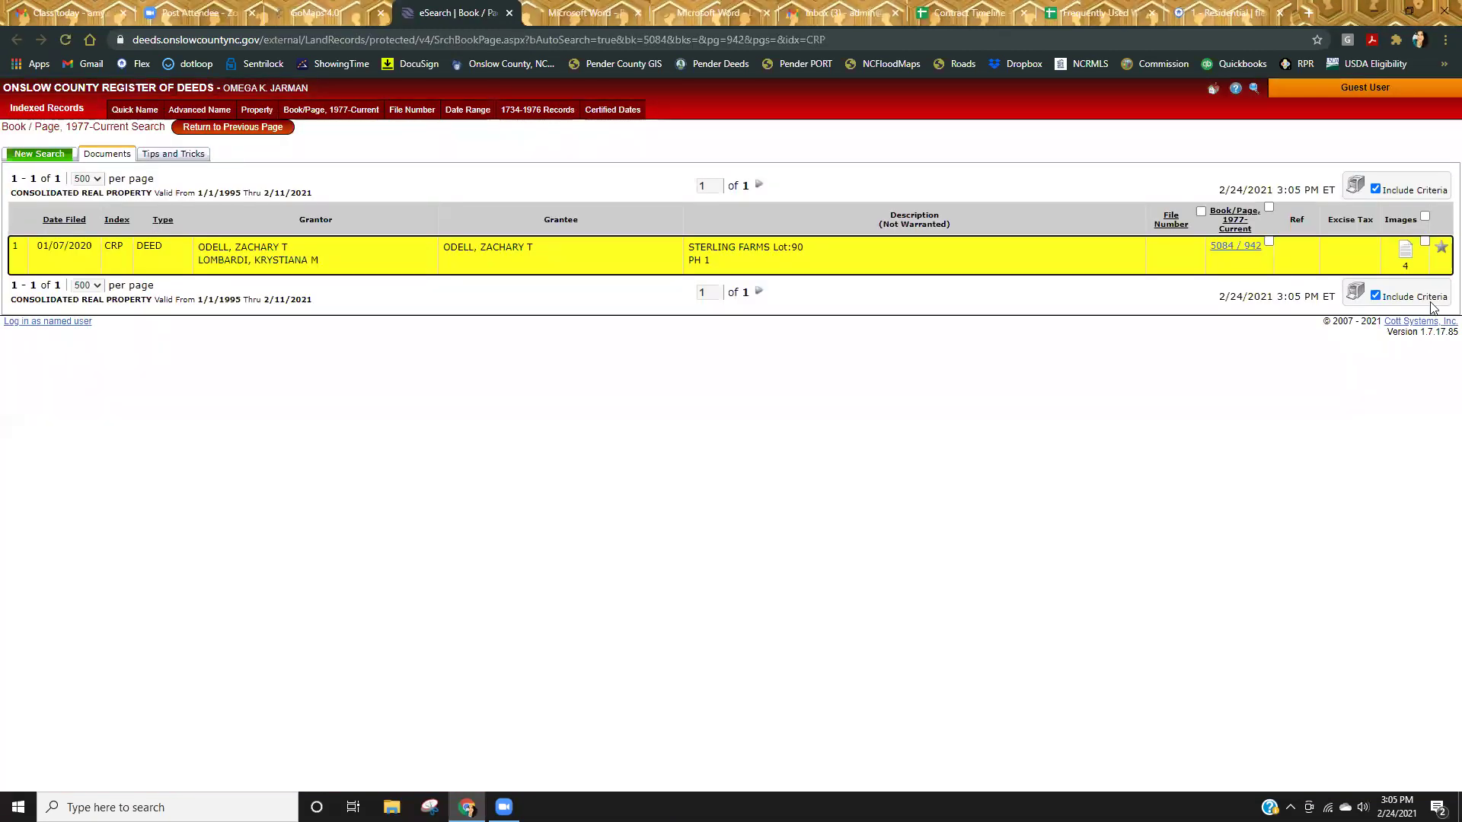
{"action": "left_click", "coordinate": [509, 13]}
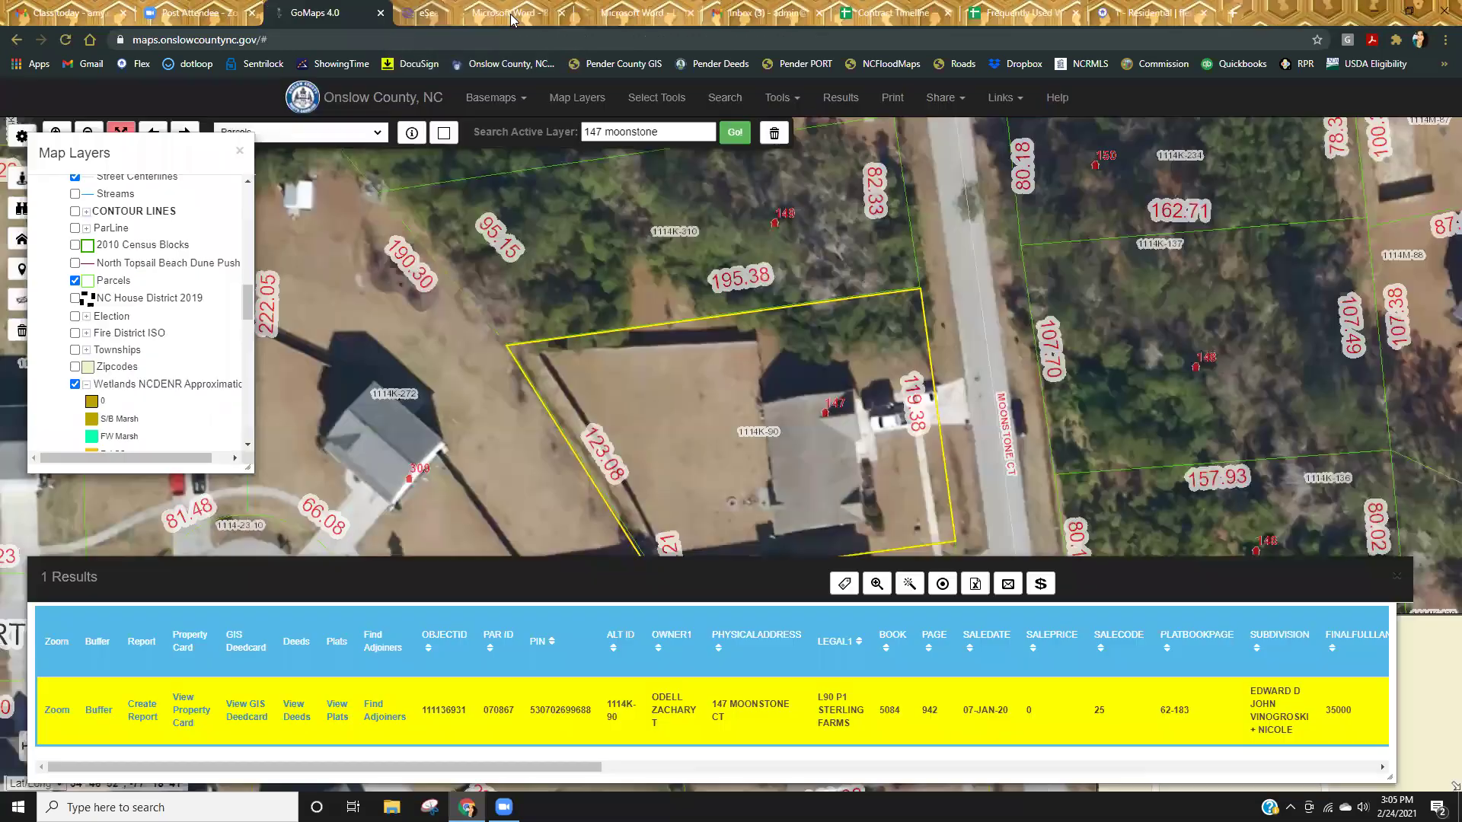
{"action": "left_click", "coordinate": [248, 713]}
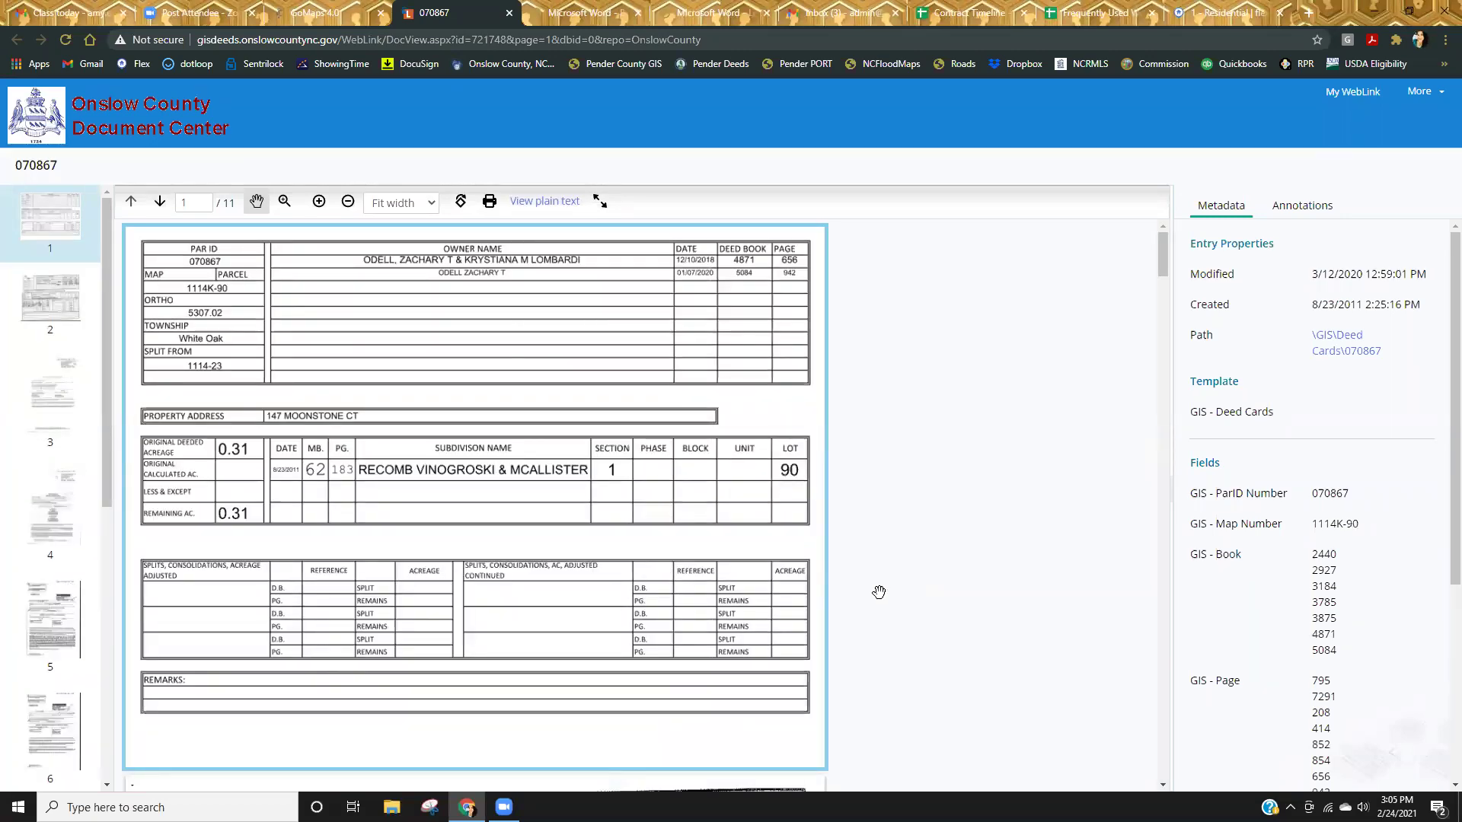
Page through the deed card and deeds to page 4's 2018 General Warranty Deed for Lot 90, Sterling Farms.
{"action": "scroll", "coordinate": [879, 591], "scroll_direction": "down", "scroll_amount": 10}
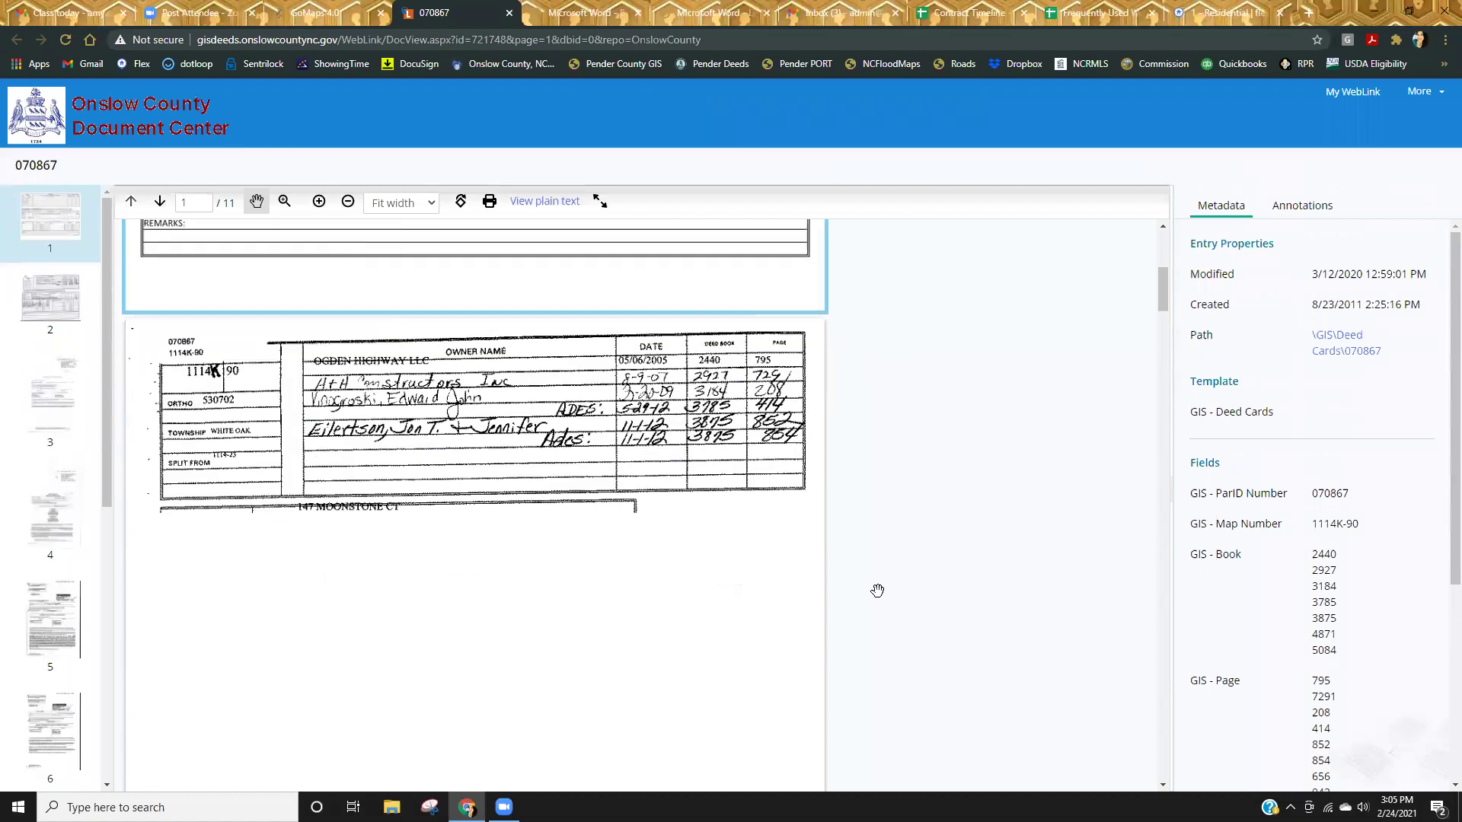
{"action": "scroll", "coordinate": [877, 591], "scroll_direction": "down", "scroll_amount": 4}
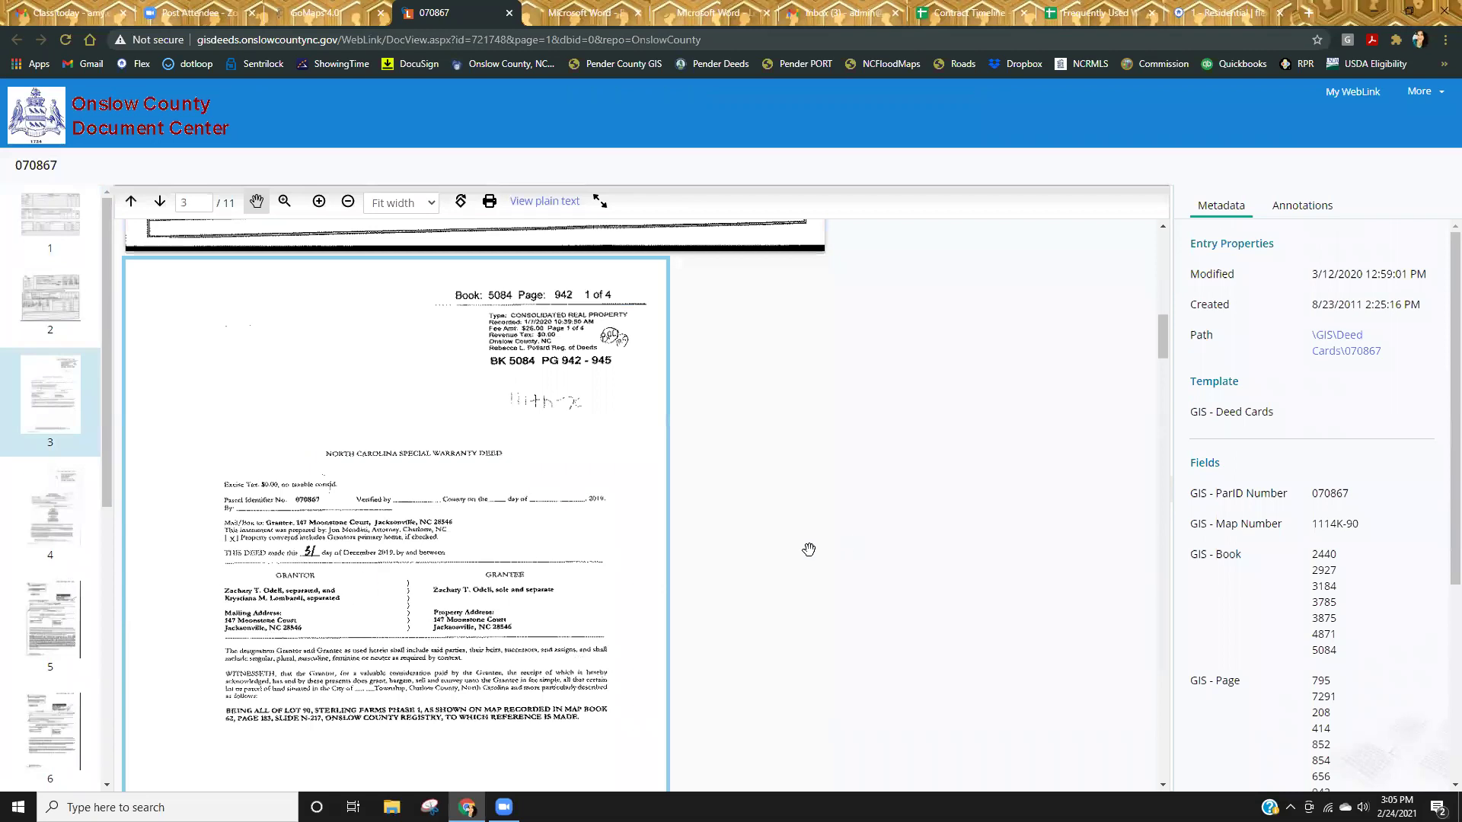
{"action": "scroll", "coordinate": [809, 549], "scroll_direction": "down", "scroll_amount": 10}
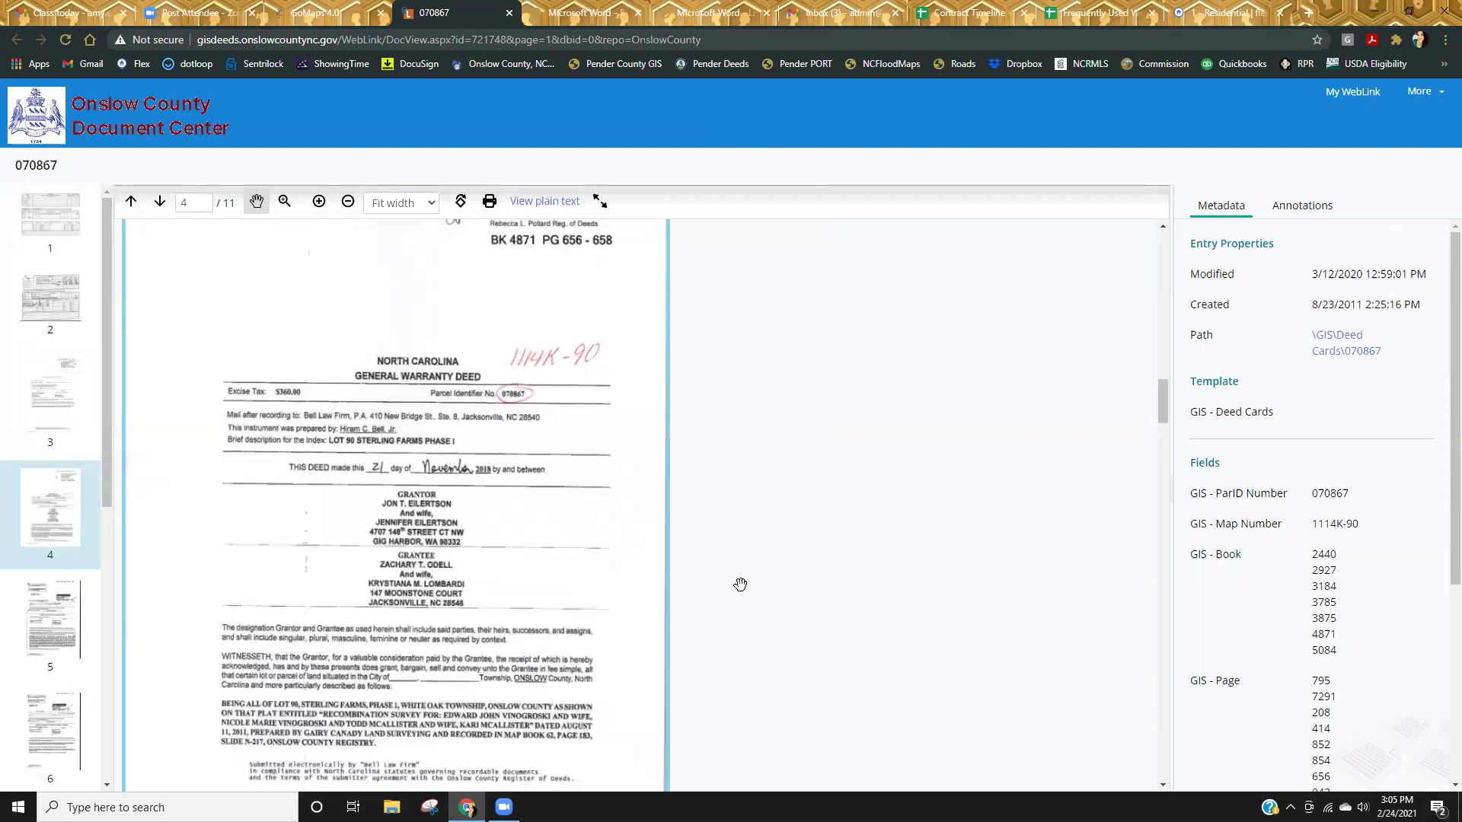
{"action": "scroll", "coordinate": [626, 678], "scroll_direction": "up", "scroll_amount": 10}
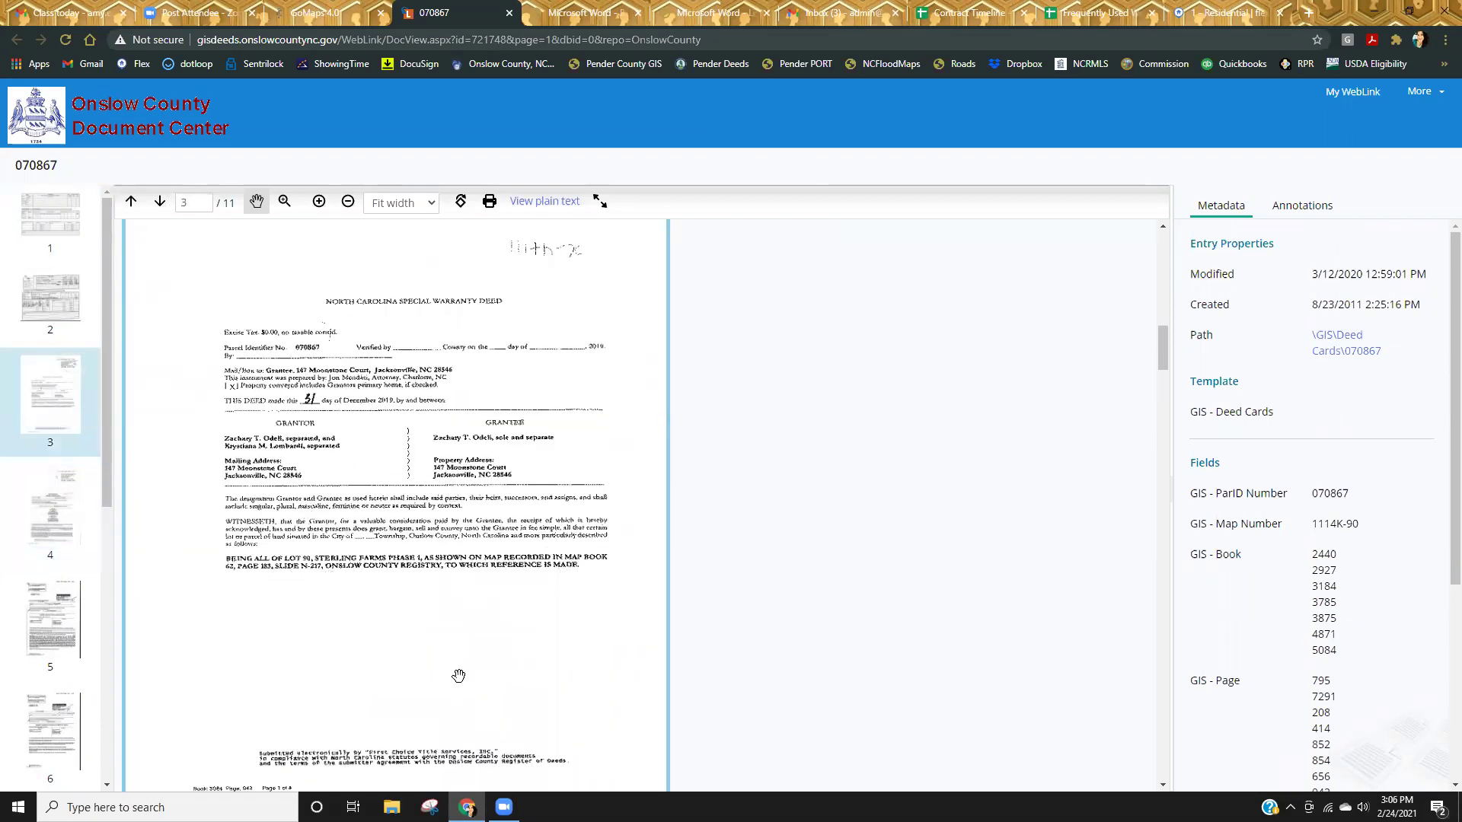
{"action": "scroll", "coordinate": [580, 642], "scroll_direction": "down", "scroll_amount": 7}
{"action": "scroll", "coordinate": [580, 642], "scroll_direction": "down", "scroll_amount": 3}
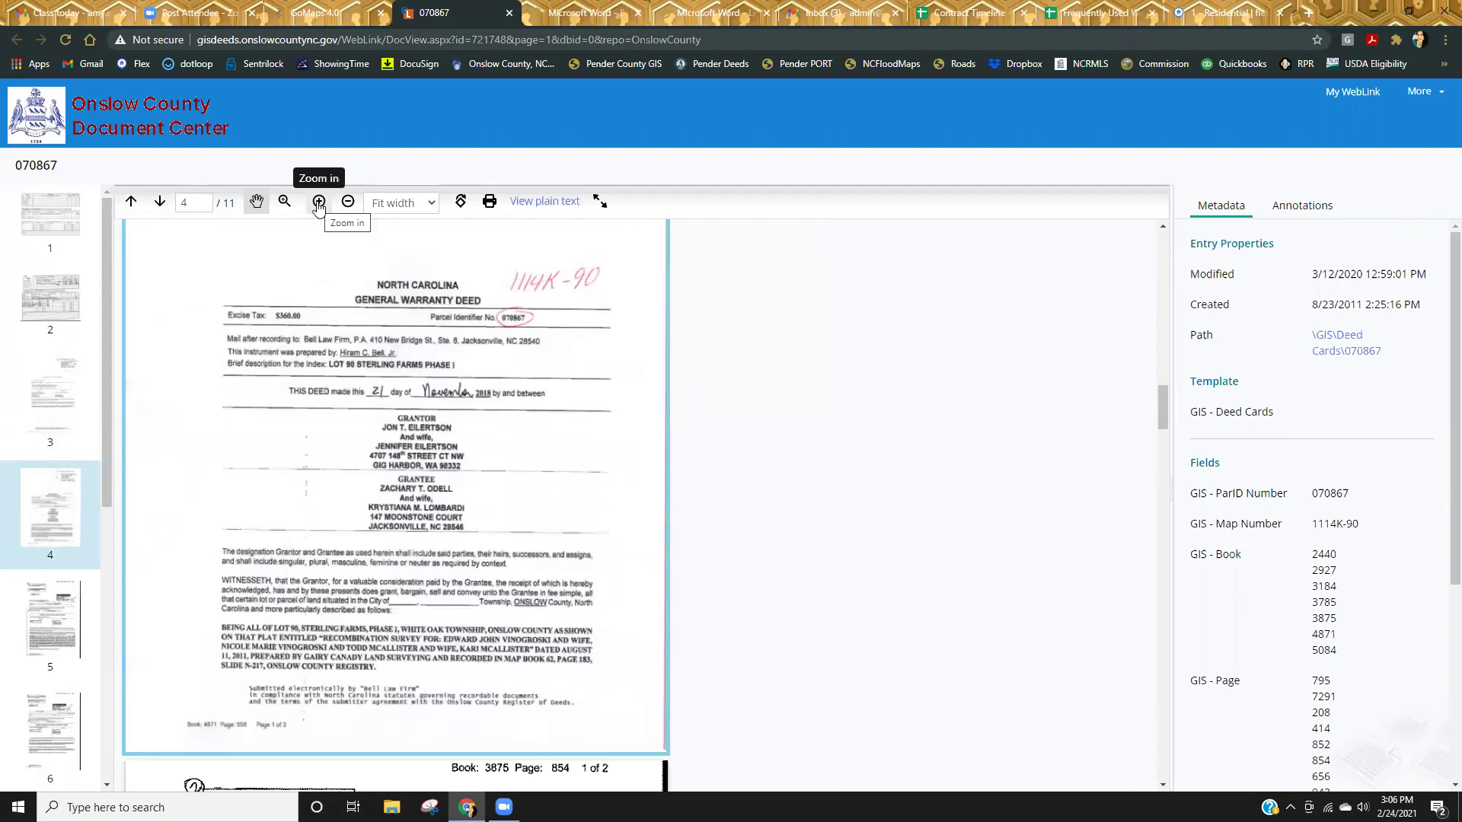
Zoom the viewer to 66%, read page 5's 2010 Non-Warranty Deed, and switch to the Pan tool.
{"action": "left_click", "coordinate": [318, 202]}
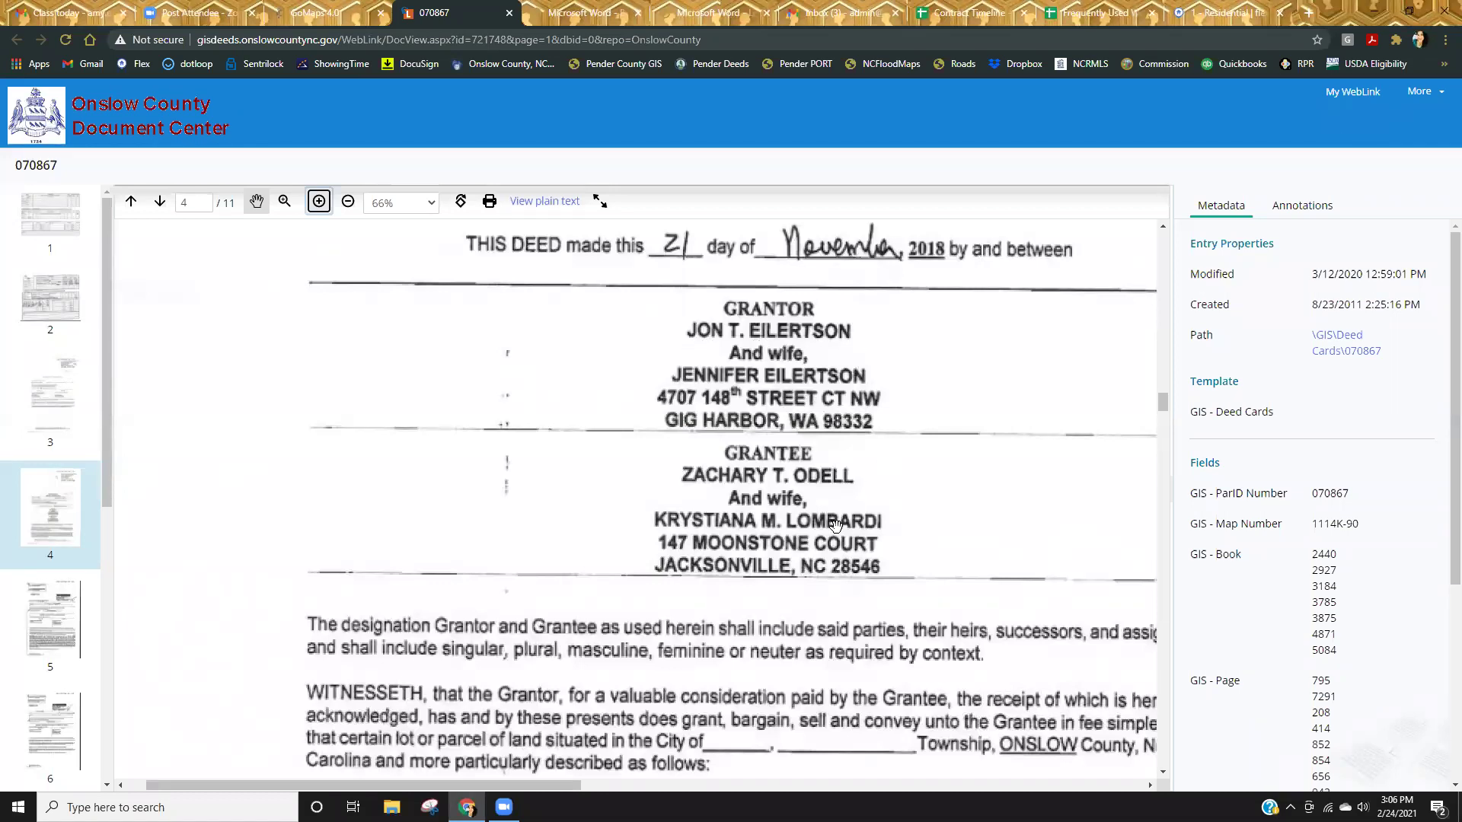
{"action": "scroll", "coordinate": [835, 525], "scroll_direction": "down", "scroll_amount": 10}
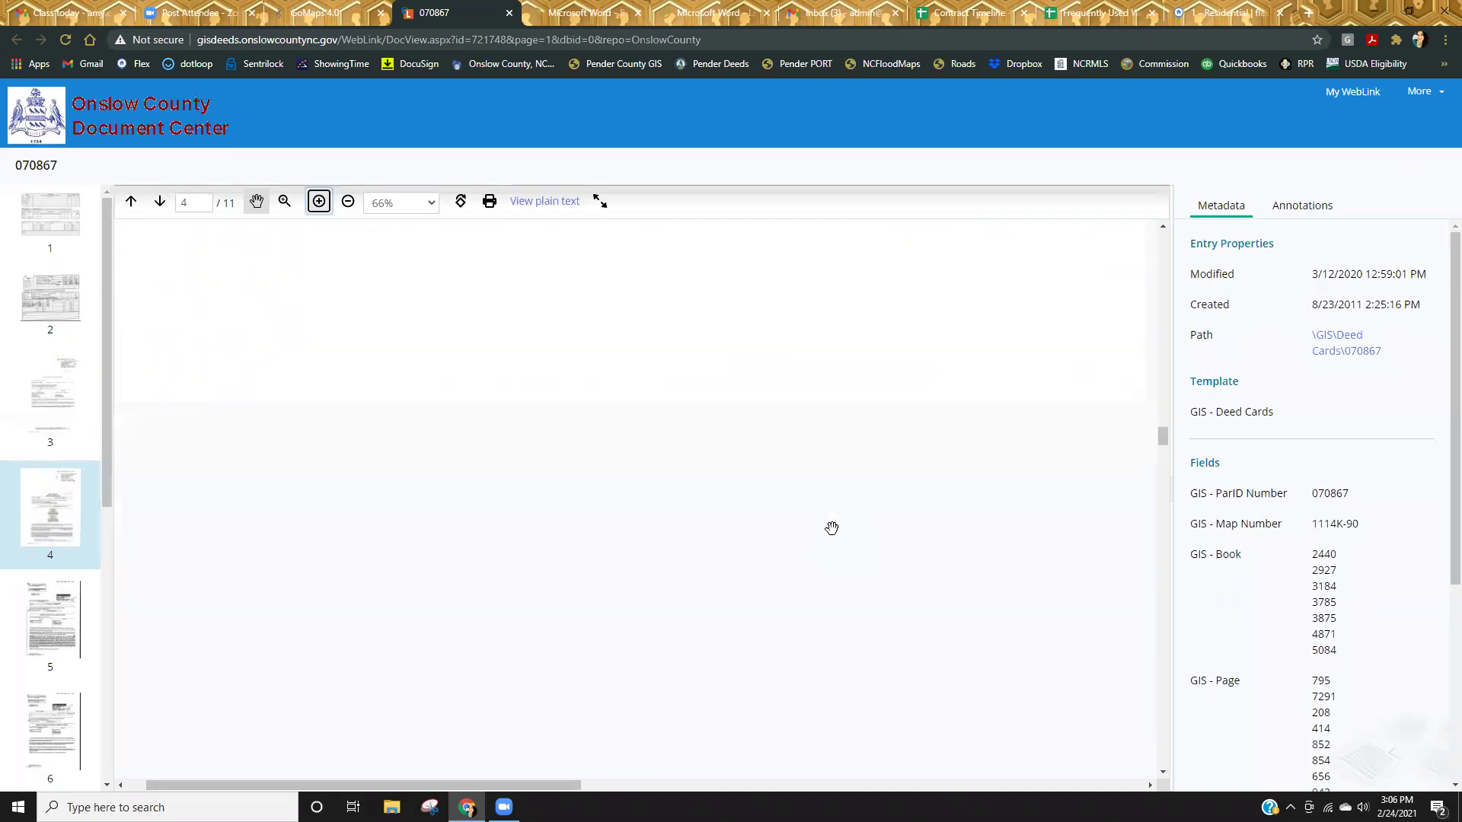
{"action": "scroll", "coordinate": [832, 528], "scroll_direction": "down", "scroll_amount": 3}
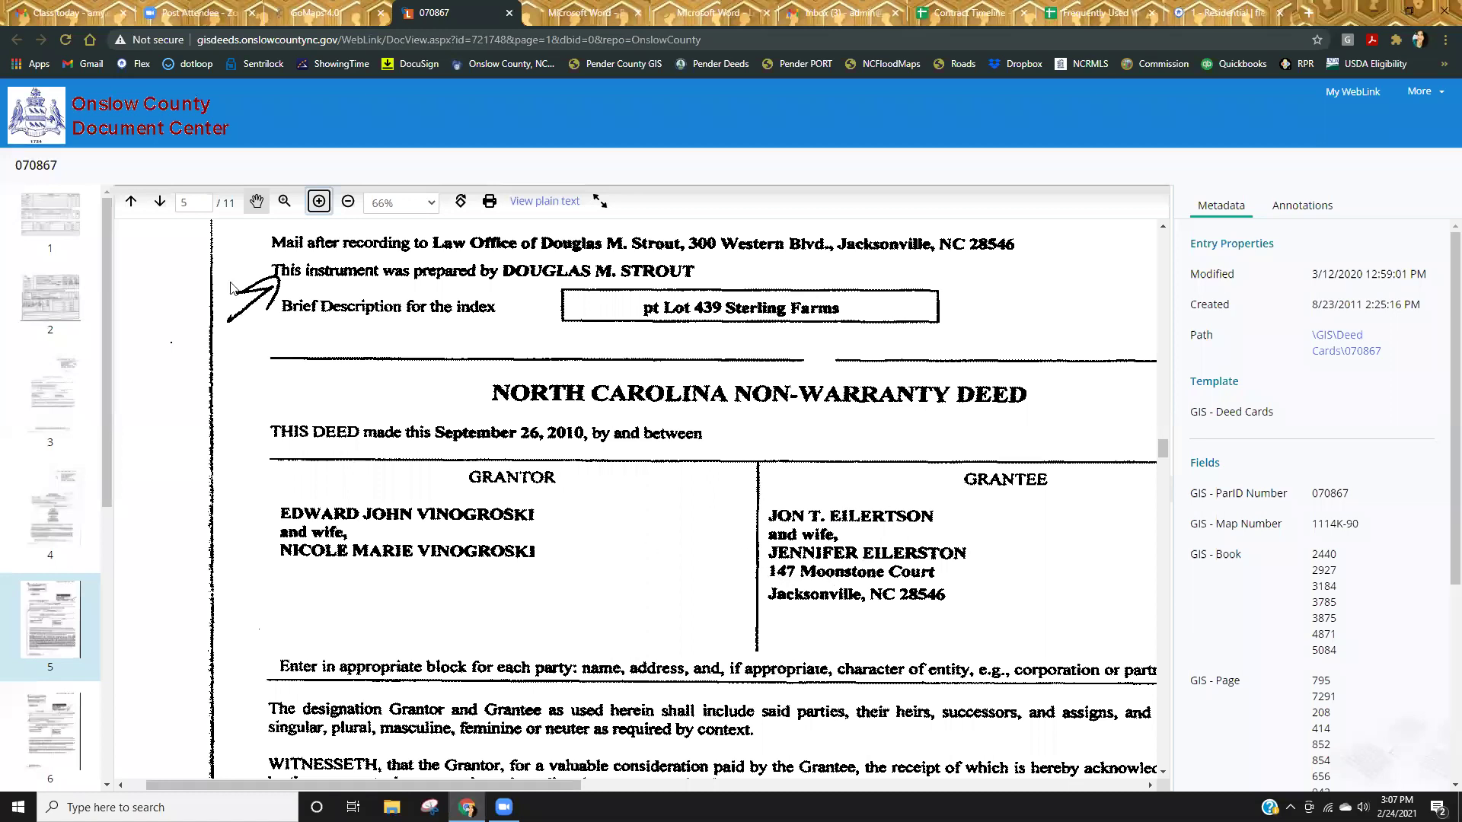
{"action": "left_click", "coordinate": [256, 203]}
{"action": "left_click", "coordinate": [390, 17]}
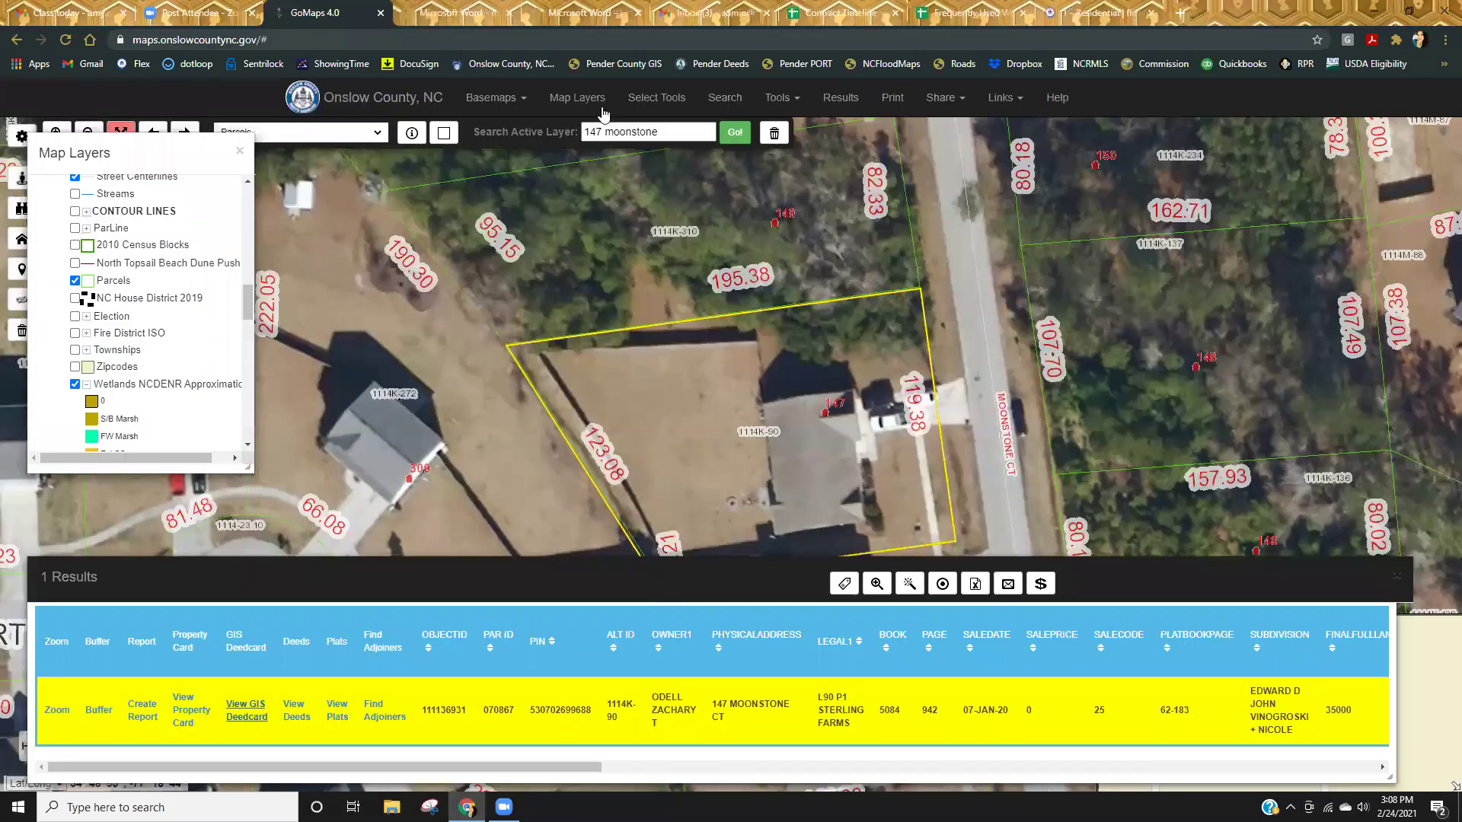
{"action": "triple_click", "coordinate": [680, 134]}
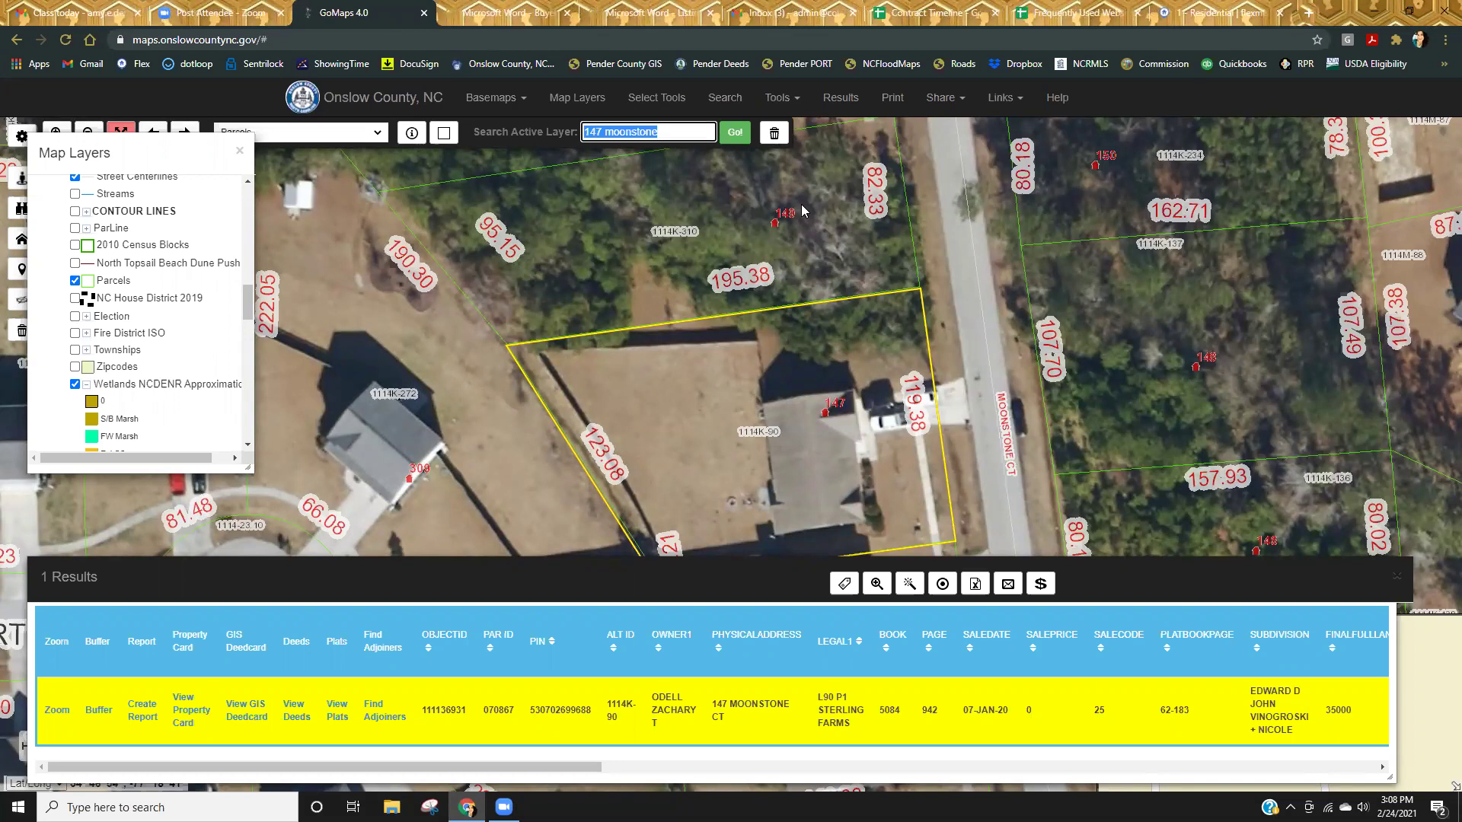
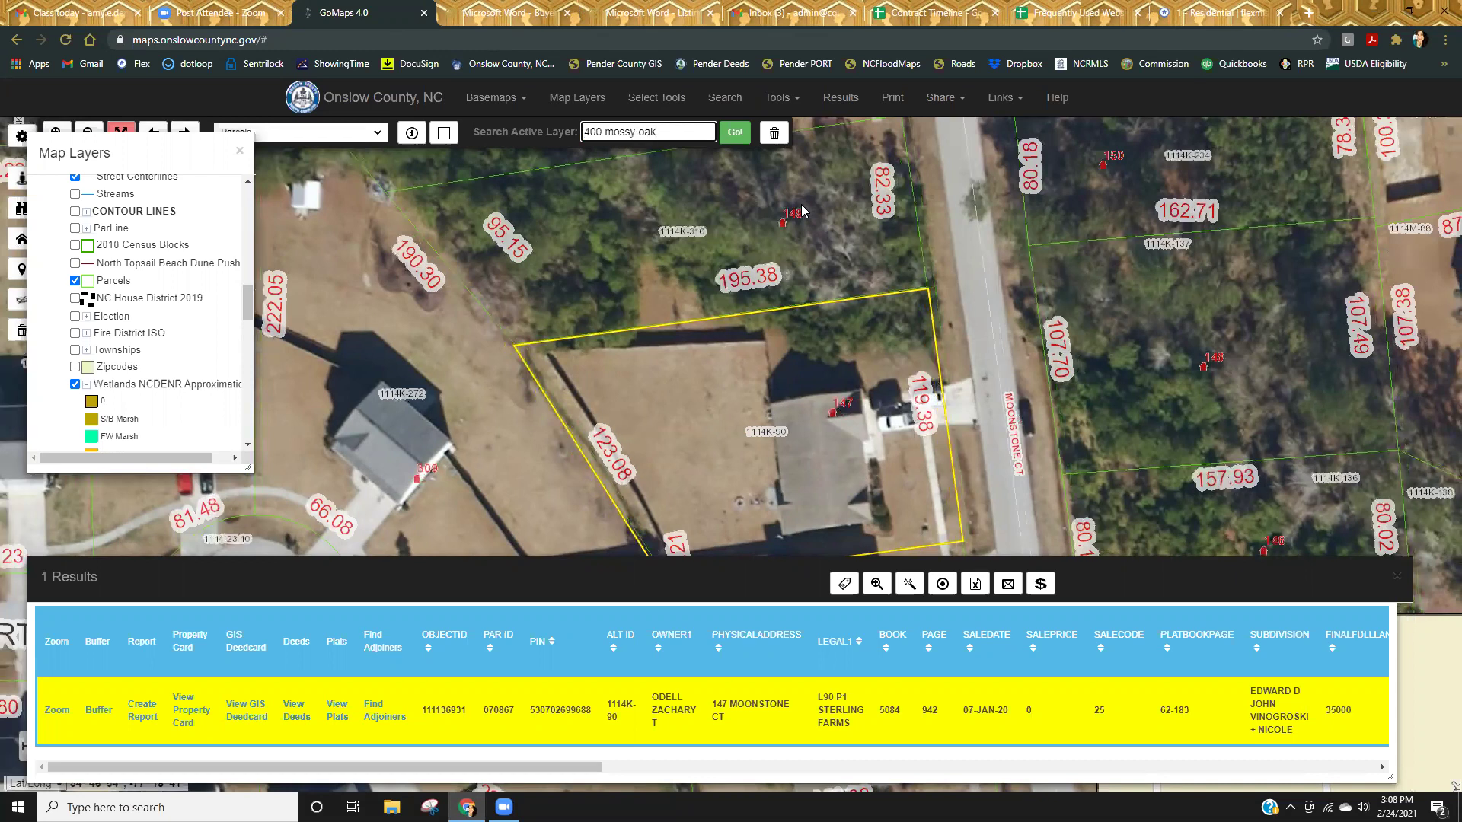
{"action": "key", "text": "Return"}
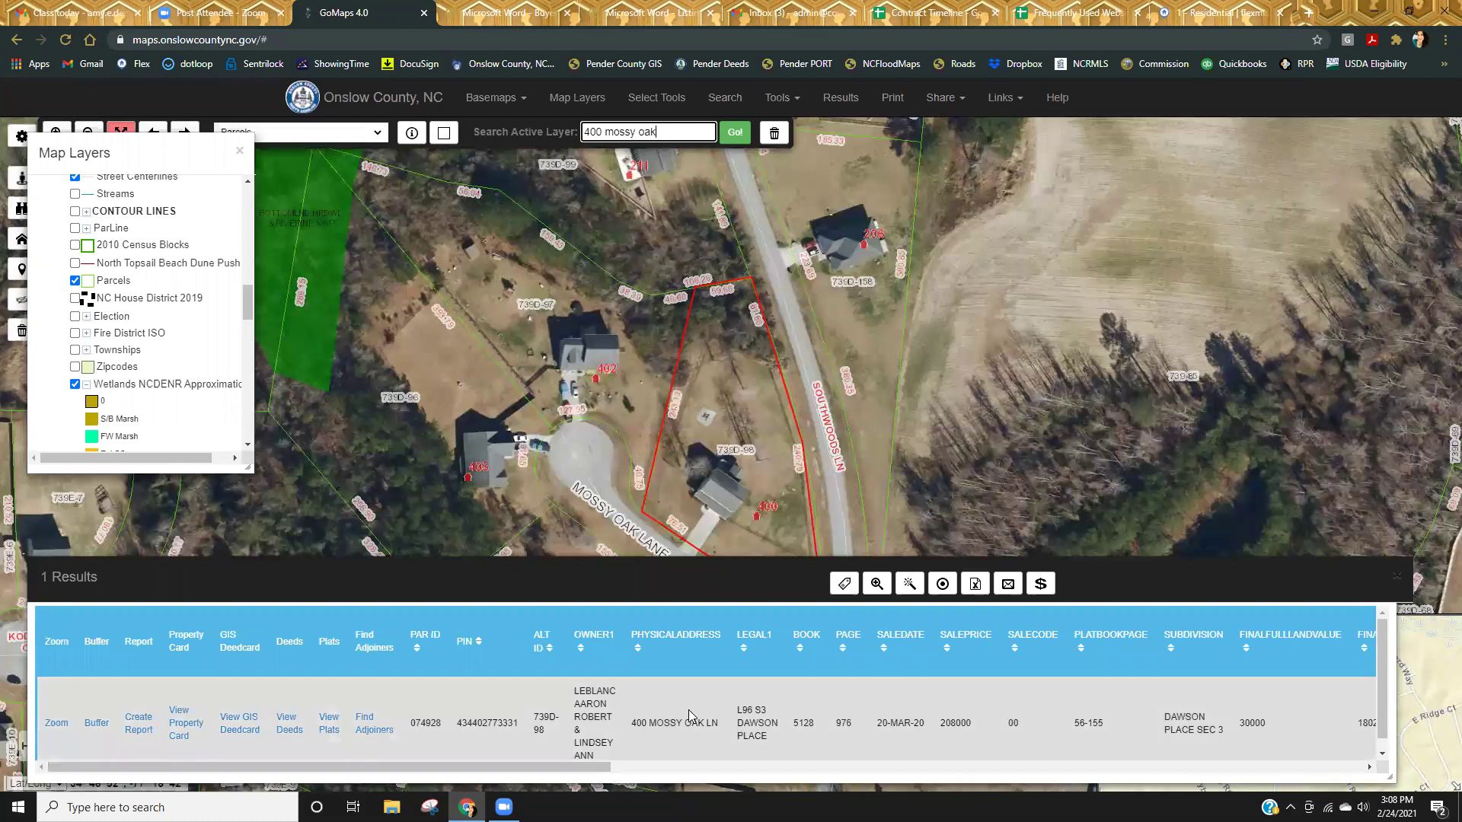
{"action": "left_click", "coordinate": [239, 723]}
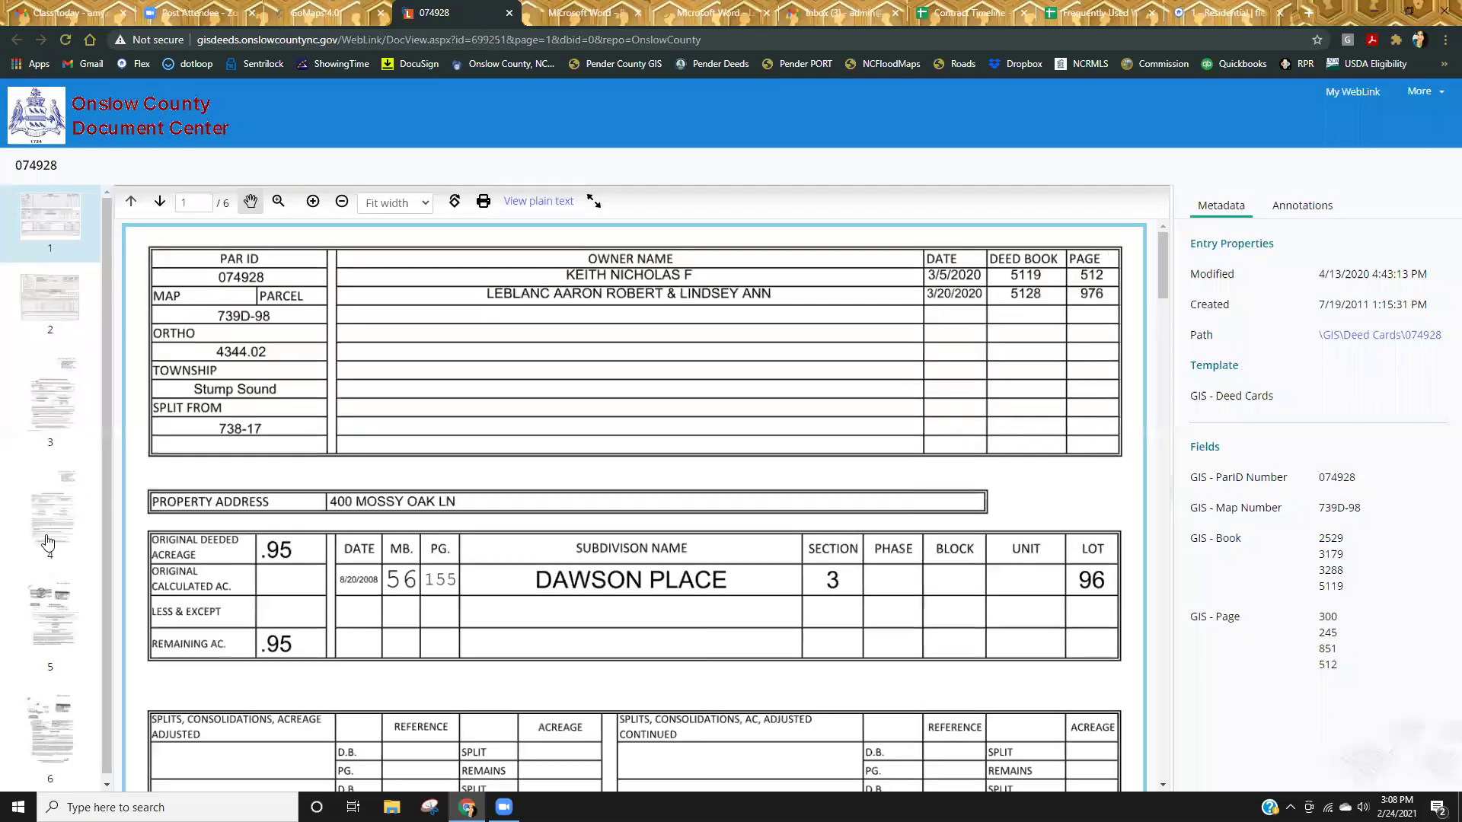
Scroll parcel 074928's pages to page 5's August 2009 deed, Book 3288 Page 851.
{"action": "scroll", "coordinate": [614, 480], "scroll_direction": "down", "scroll_amount": 10}
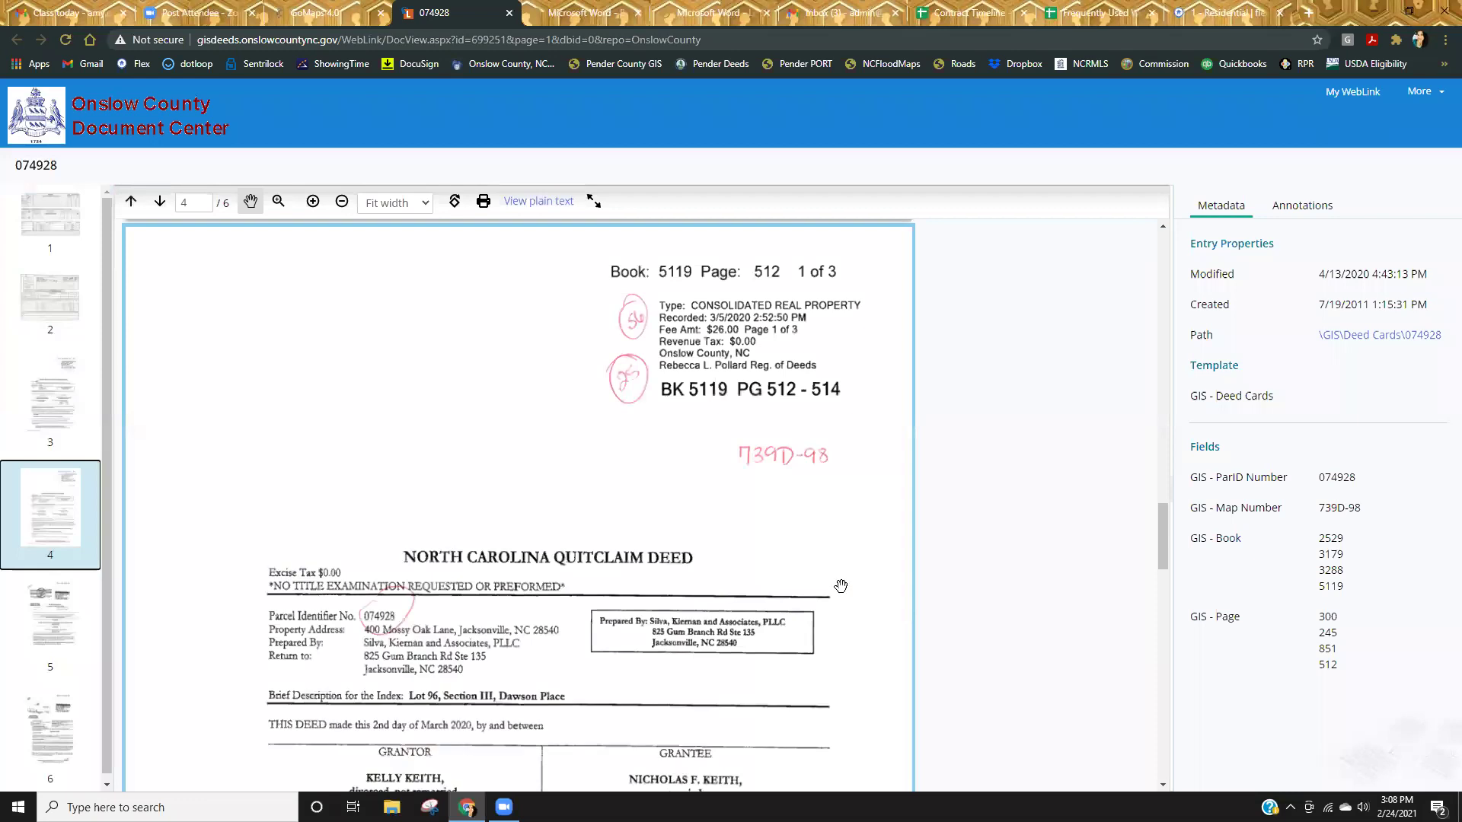
{"action": "scroll", "coordinate": [842, 573], "scroll_direction": "down", "scroll_amount": 3}
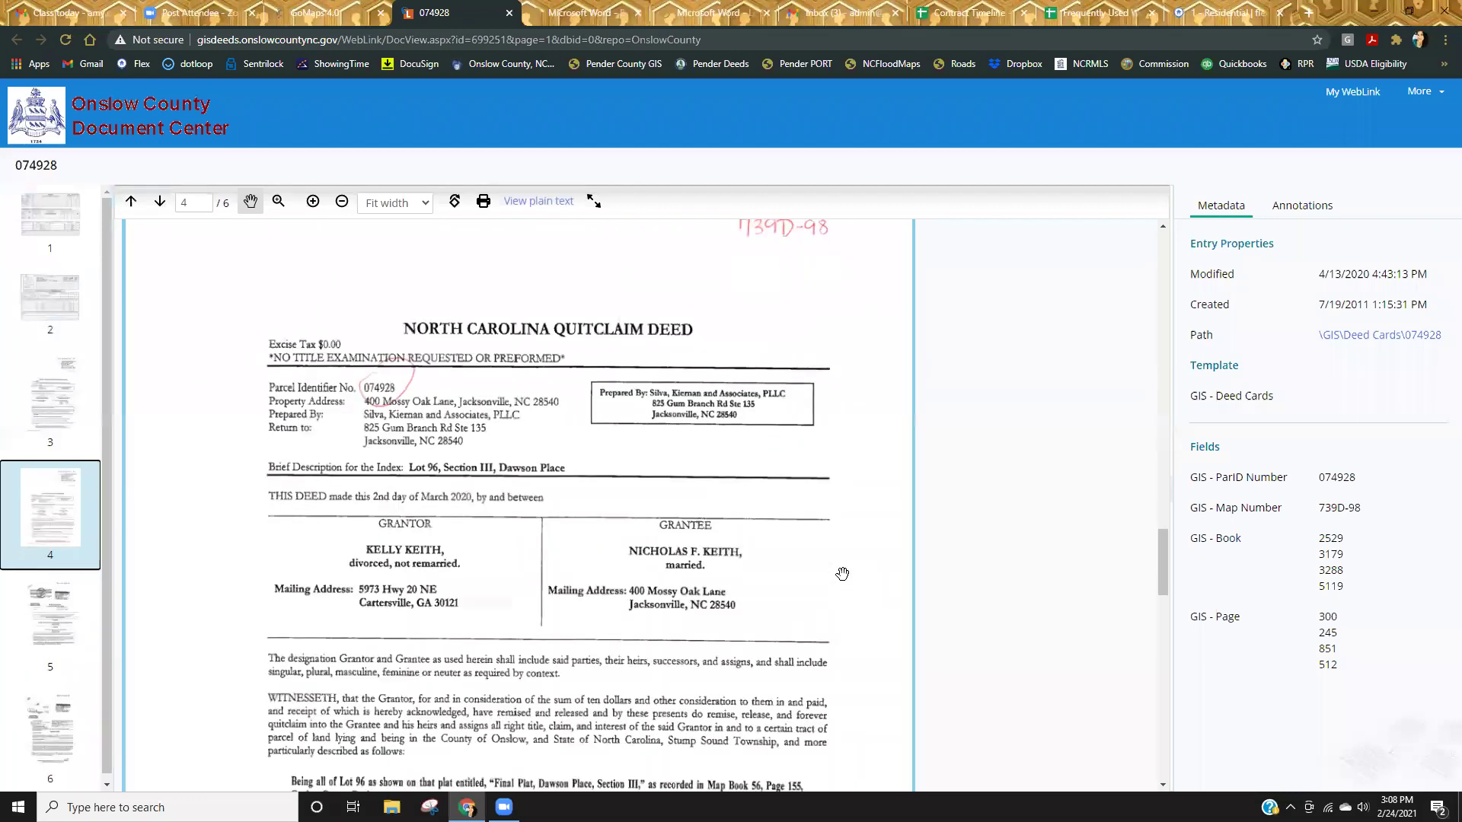
{"action": "scroll", "coordinate": [842, 574], "scroll_direction": "up", "scroll_amount": 10}
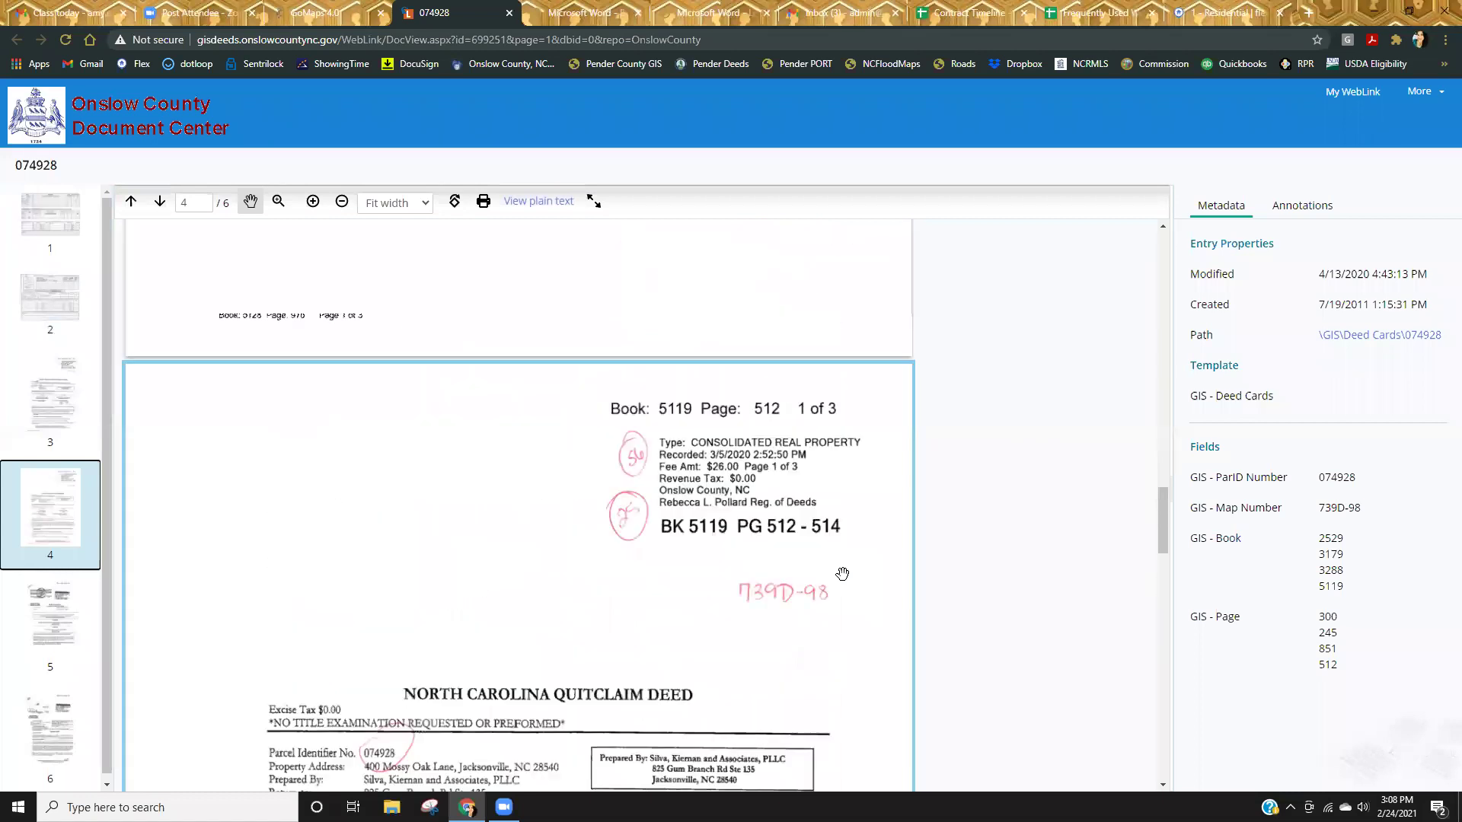
{"action": "scroll", "coordinate": [840, 572], "scroll_direction": "down", "scroll_amount": 4}
{"action": "scroll", "coordinate": [840, 572], "scroll_direction": "down", "scroll_amount": 4}
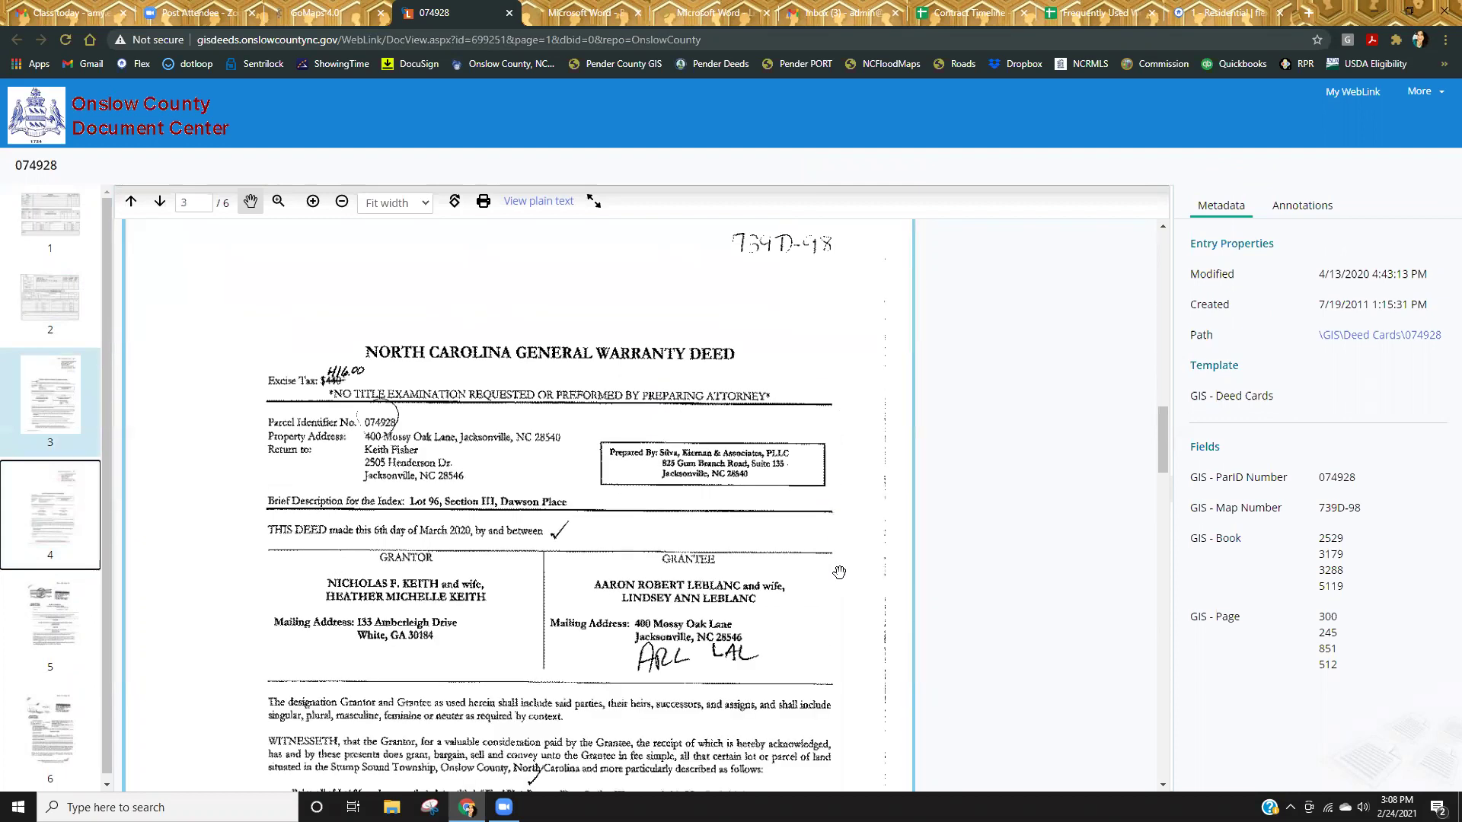
{"action": "scroll", "coordinate": [838, 572], "scroll_direction": "down", "scroll_amount": 15}
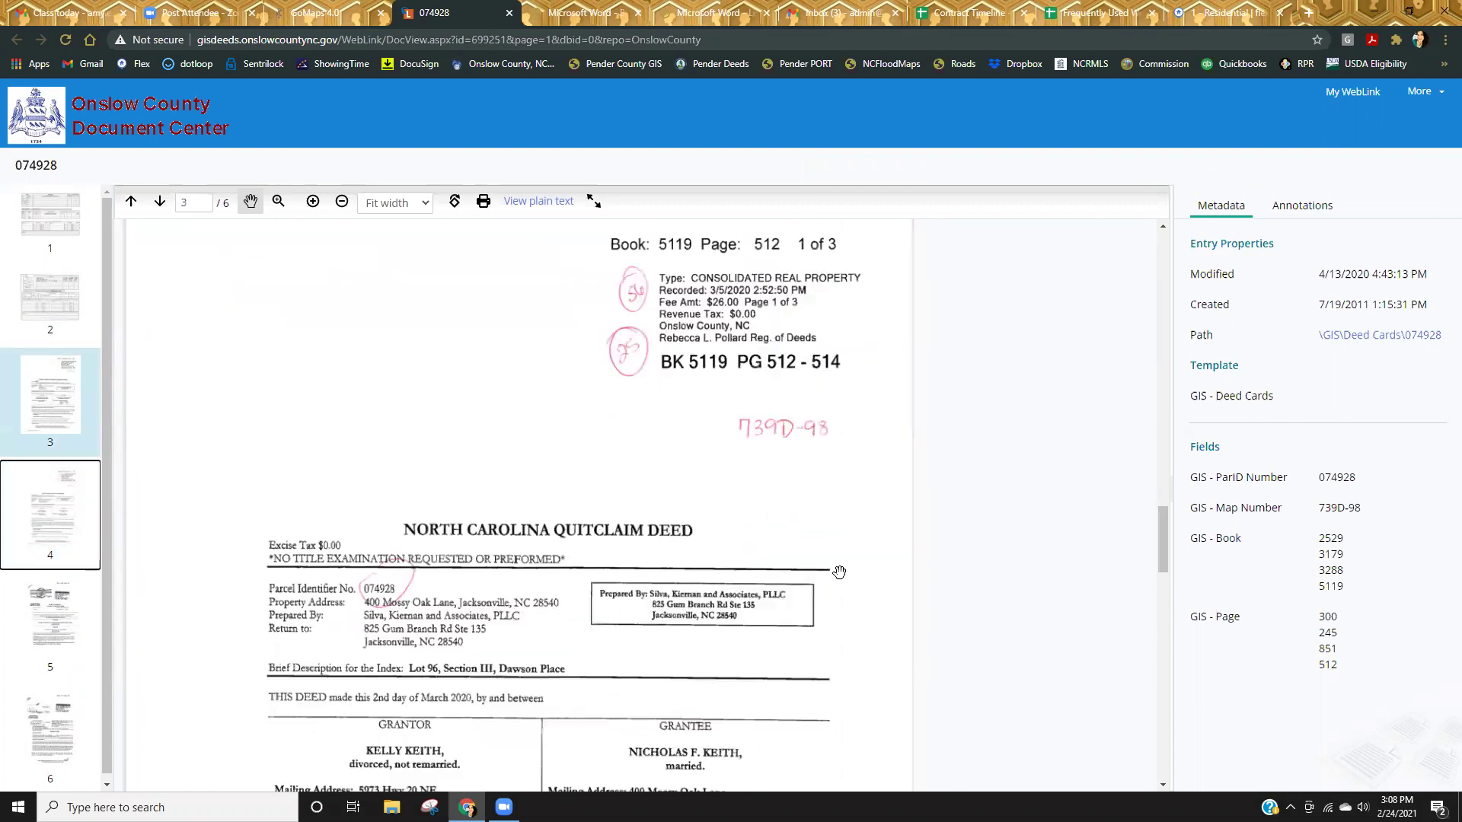
{"action": "scroll", "coordinate": [833, 572], "scroll_direction": "down", "scroll_amount": 15}
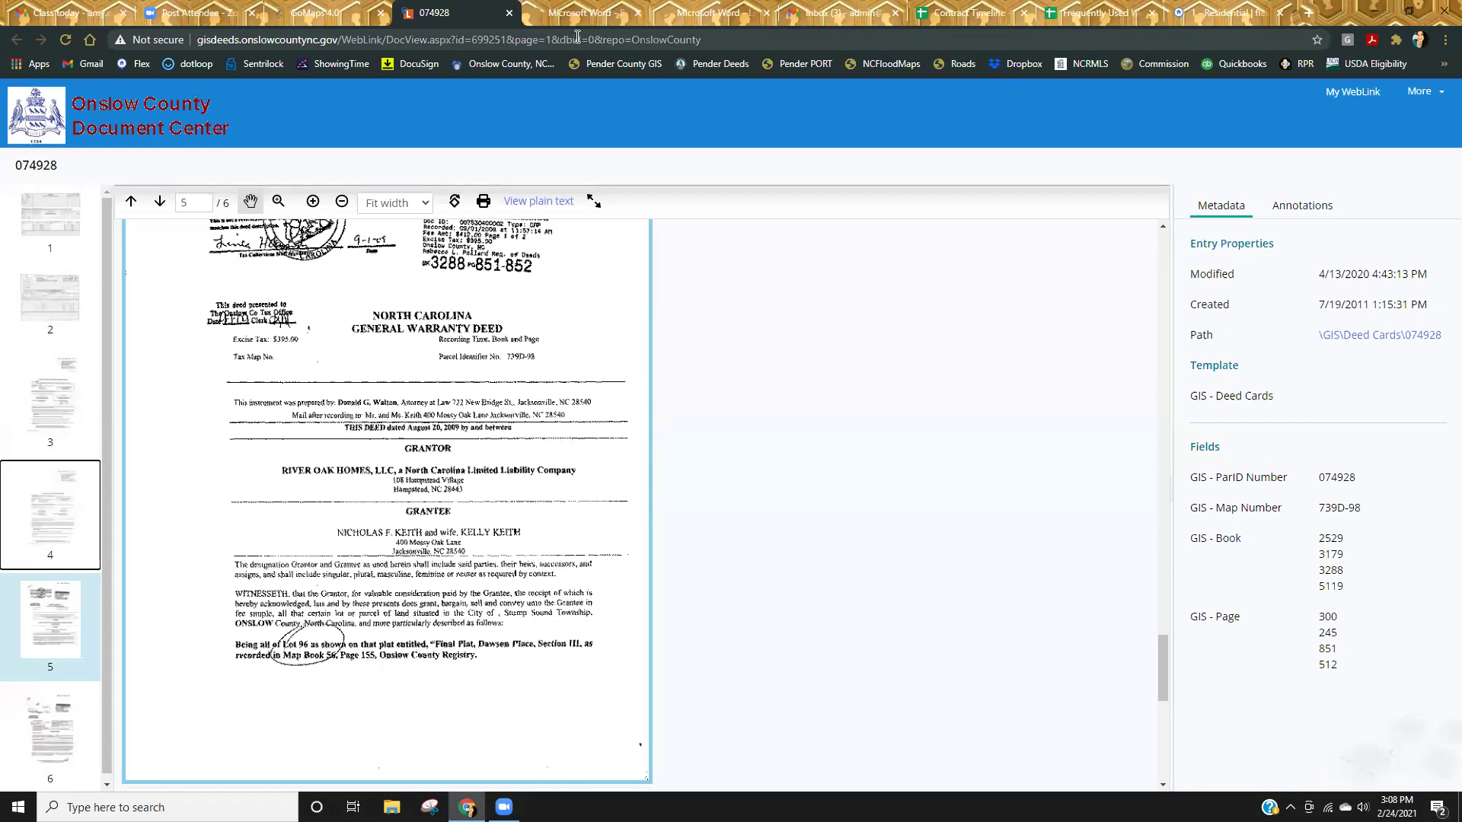
{"action": "left_click", "coordinate": [356, 14]}
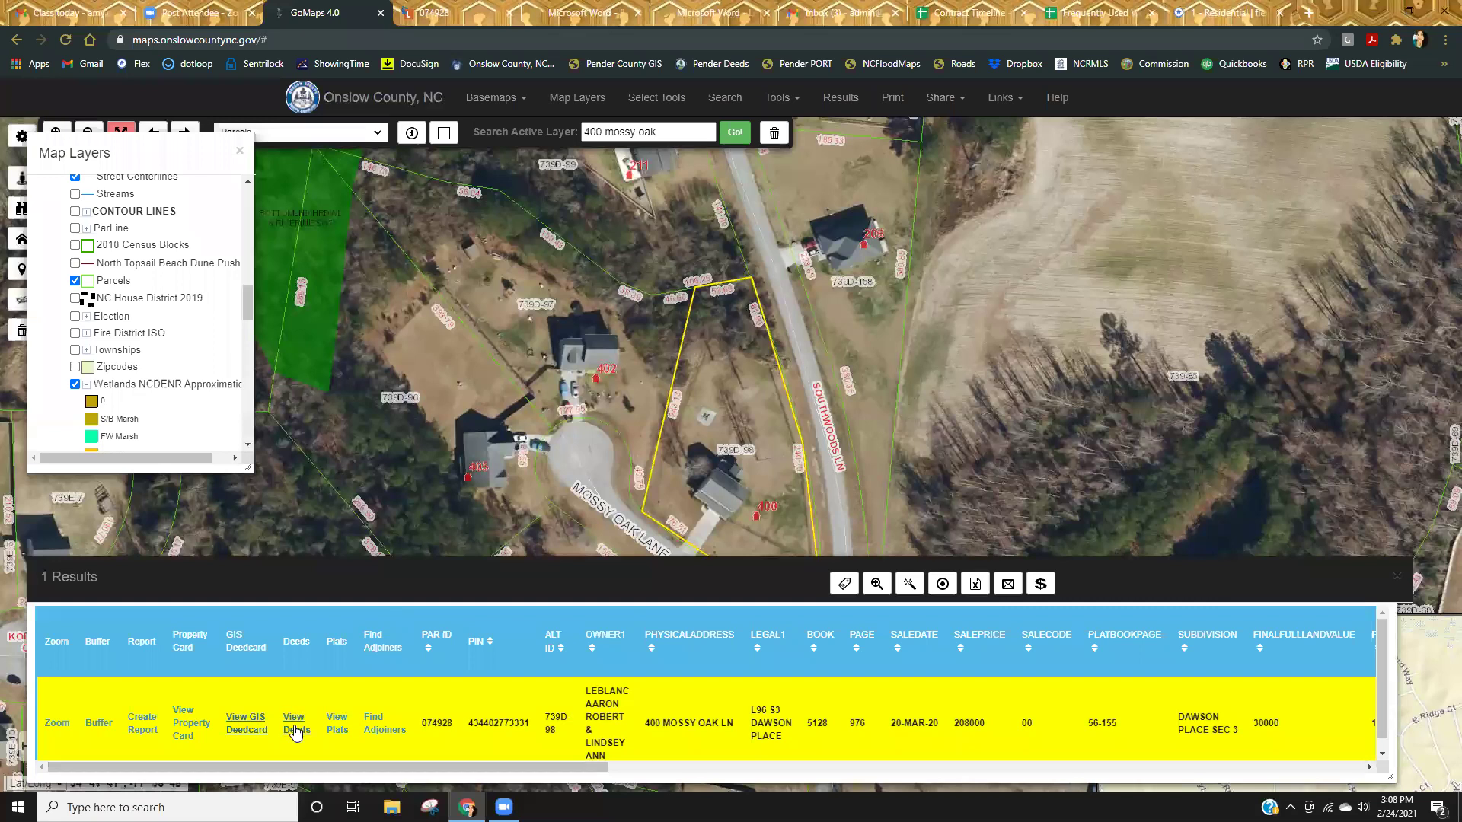
{"action": "left_click", "coordinate": [460, 15]}
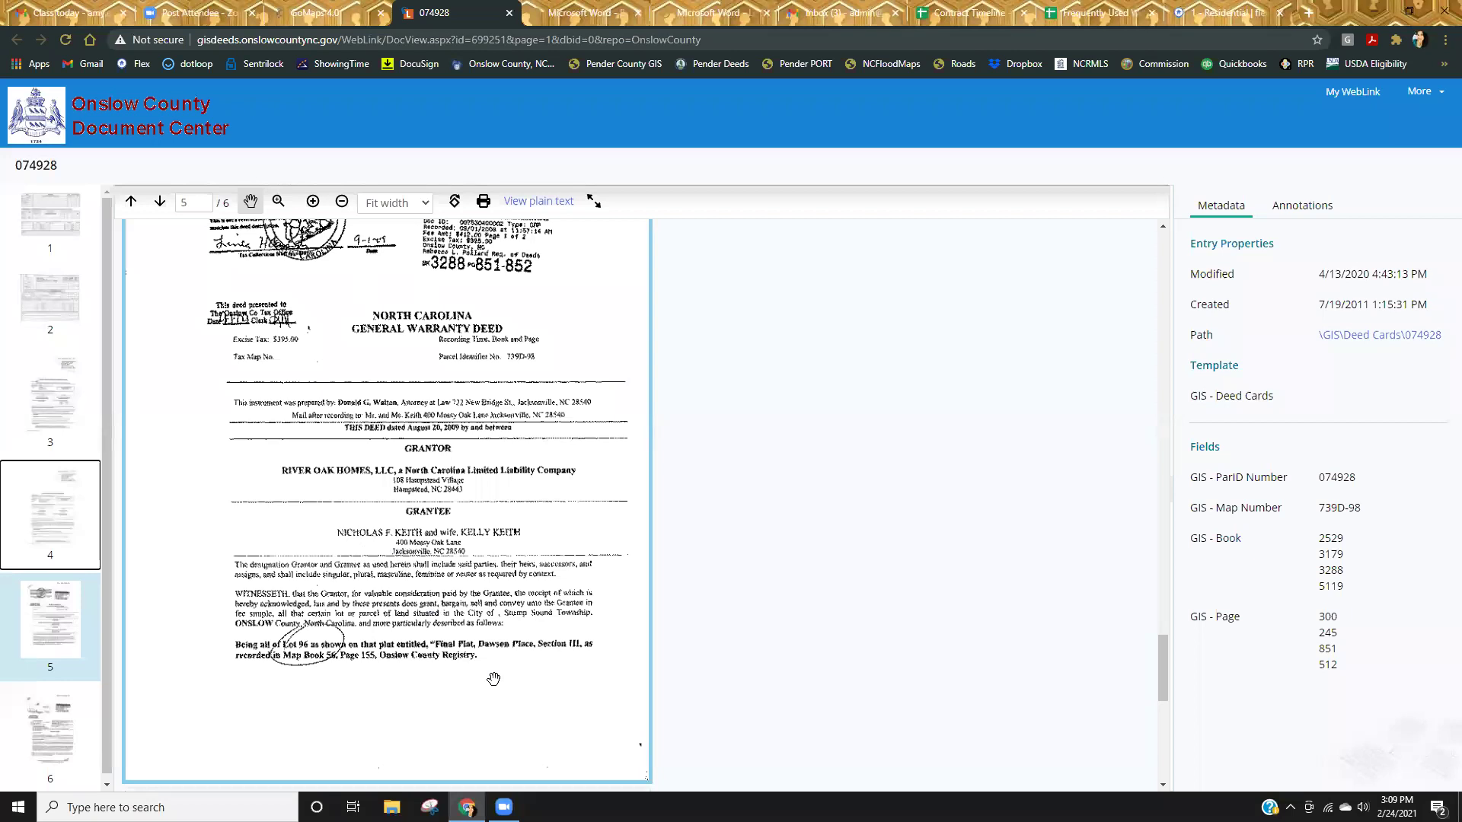
{"action": "scroll", "coordinate": [494, 678], "scroll_direction": "up", "scroll_amount": 15}
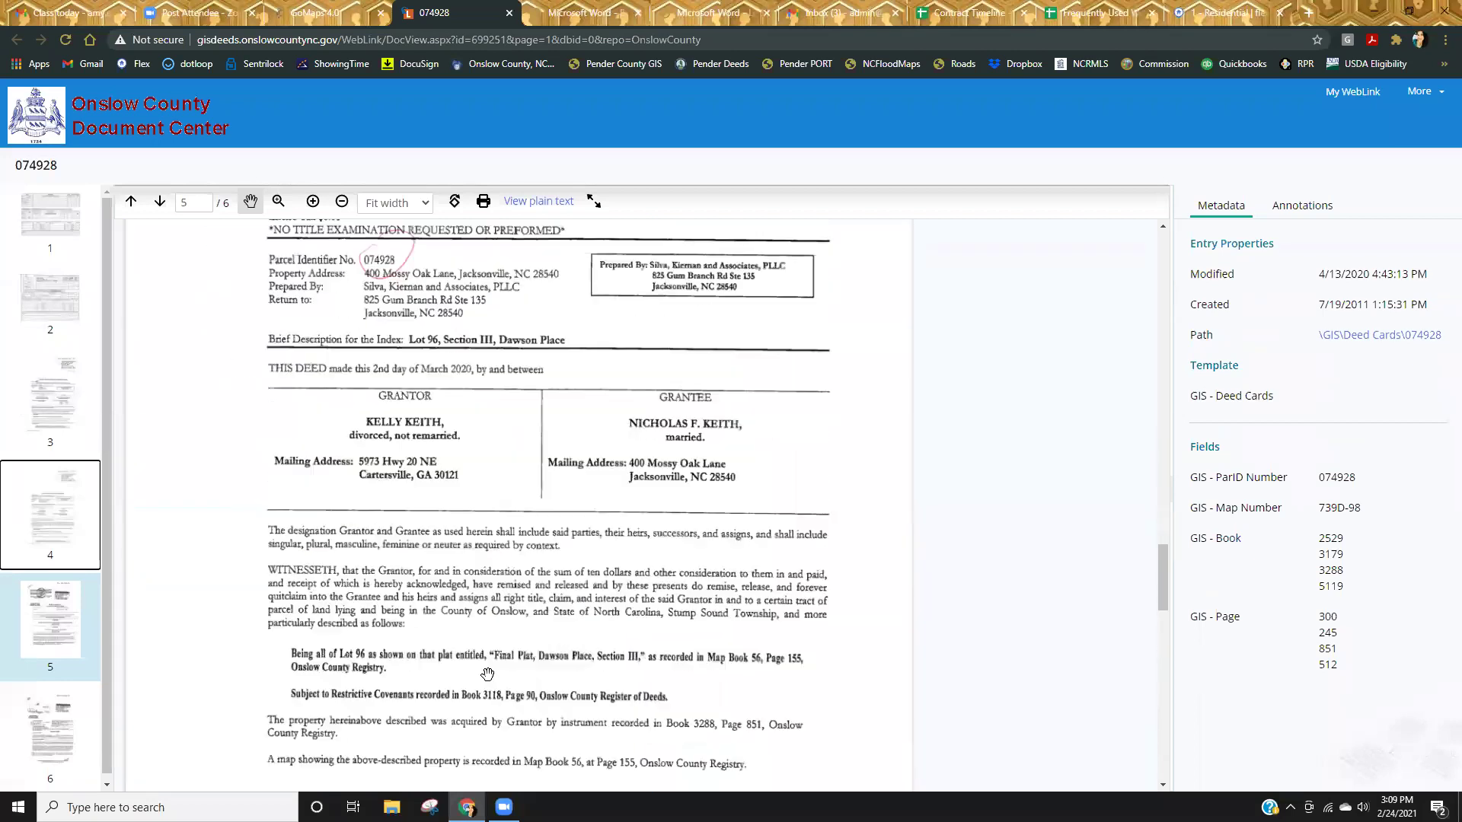
{"action": "scroll", "coordinate": [486, 667], "scroll_direction": "up", "scroll_amount": 20}
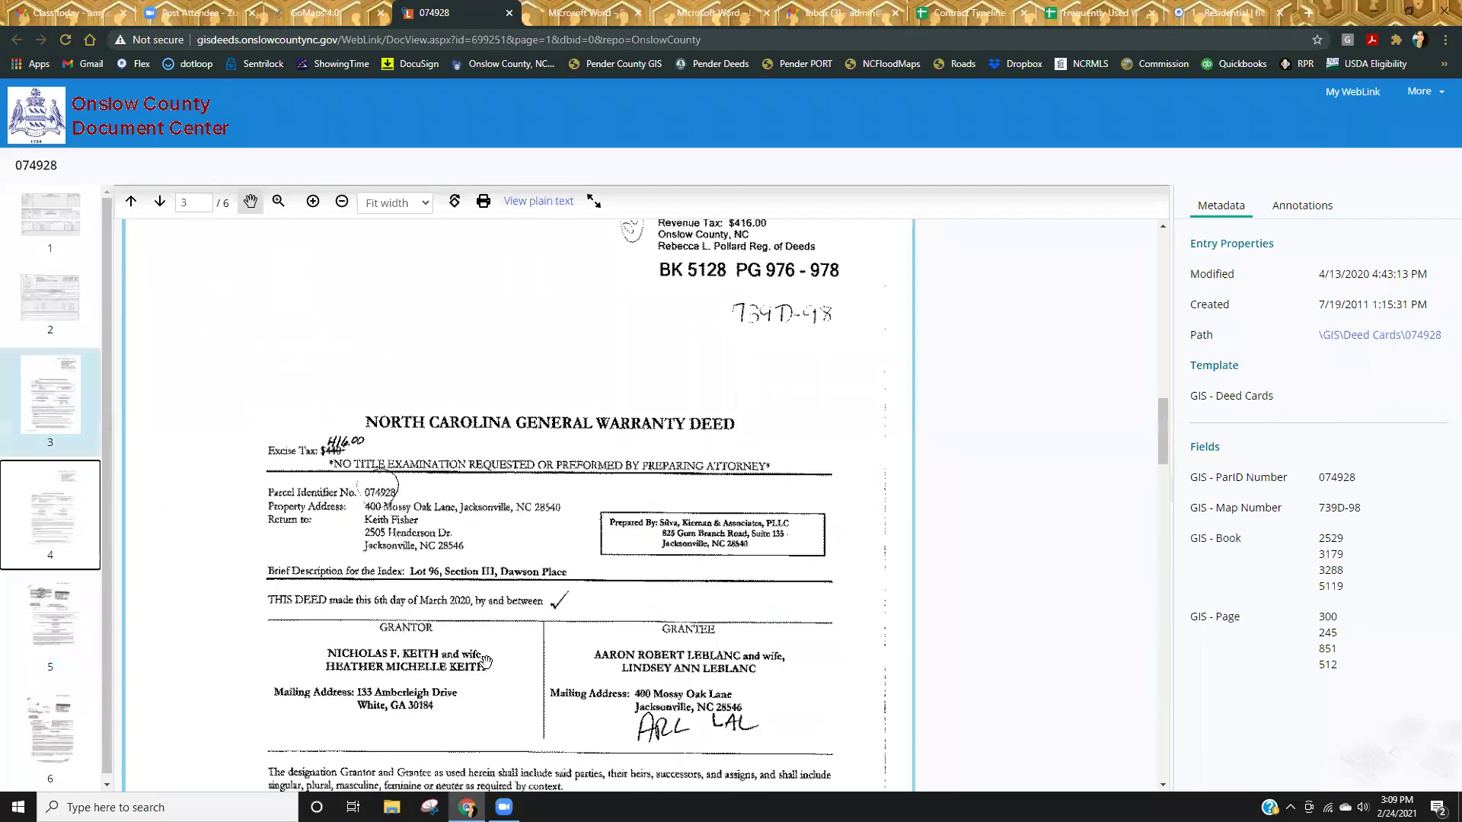
{"action": "scroll", "coordinate": [484, 659], "scroll_direction": "down", "scroll_amount": 7}
{"action": "scroll", "coordinate": [485, 660], "scroll_direction": "down", "scroll_amount": 10}
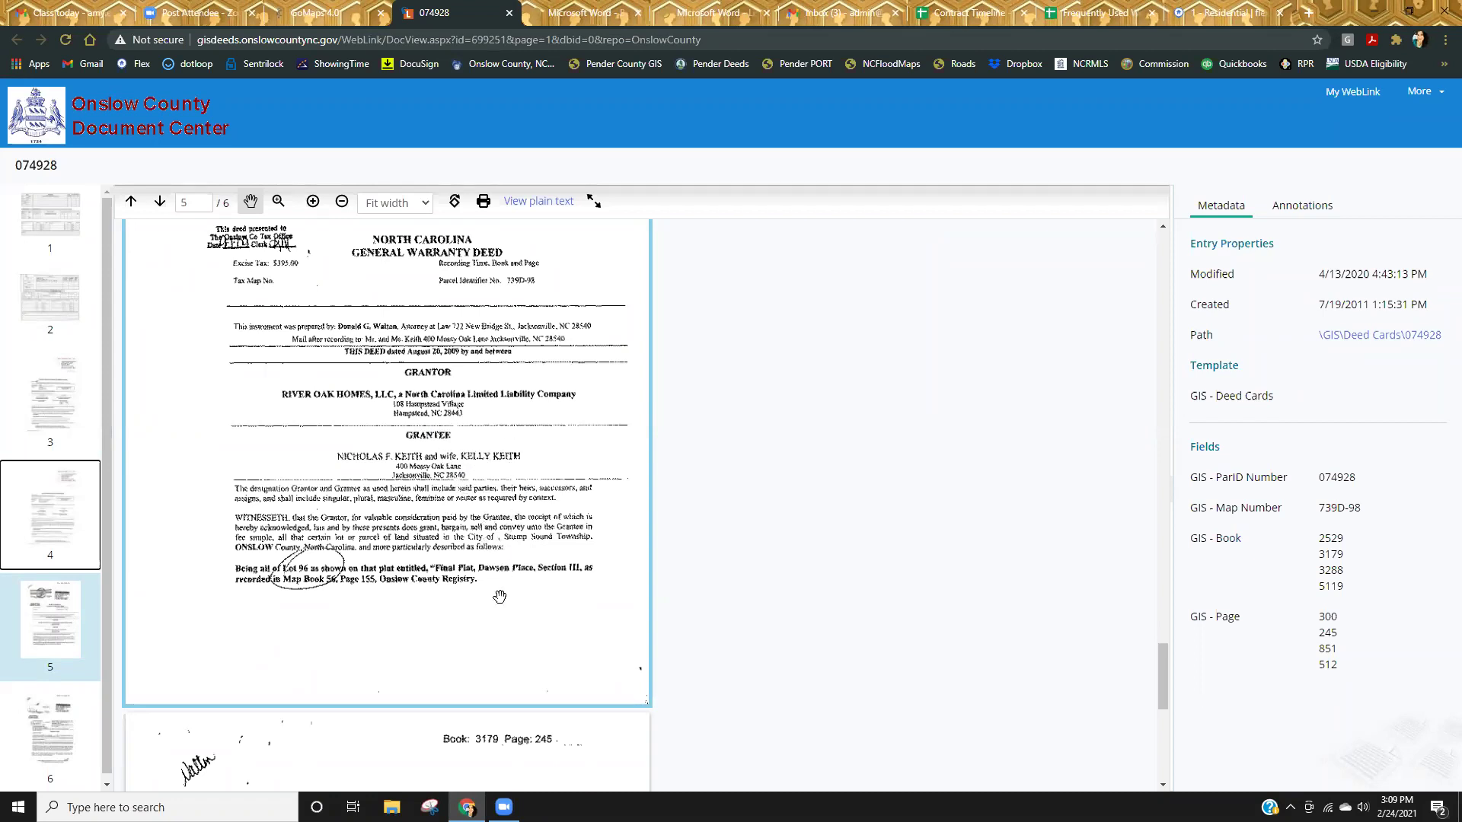
{"action": "scroll", "coordinate": [500, 597], "scroll_direction": "up", "scroll_amount": 1}
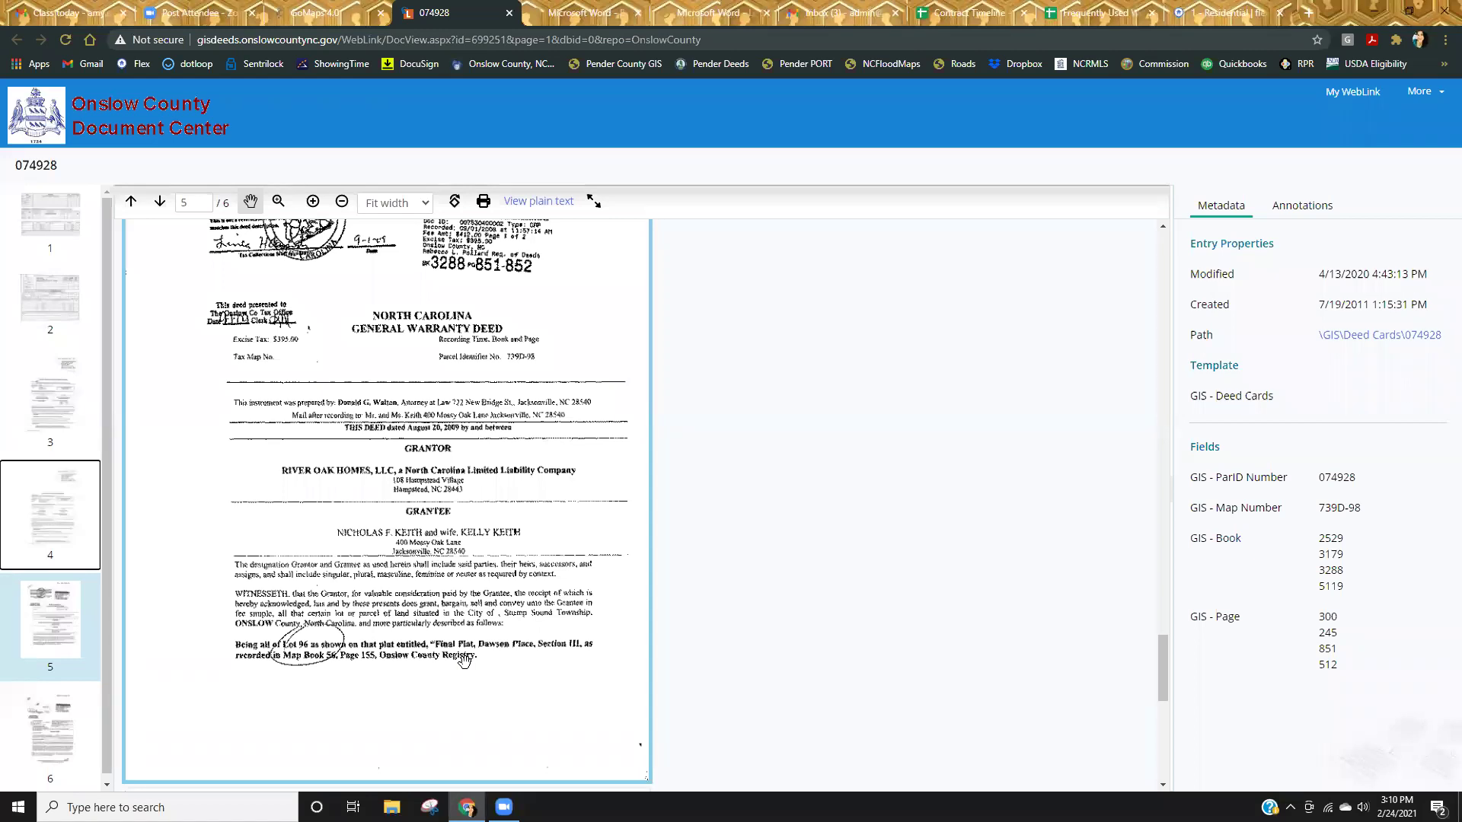
Scroll up from page 5 to page 3's March 2020 warranty deed for Lot 96, Dawson Place.
{"action": "scroll", "coordinate": [441, 689], "scroll_direction": "up", "scroll_amount": 4}
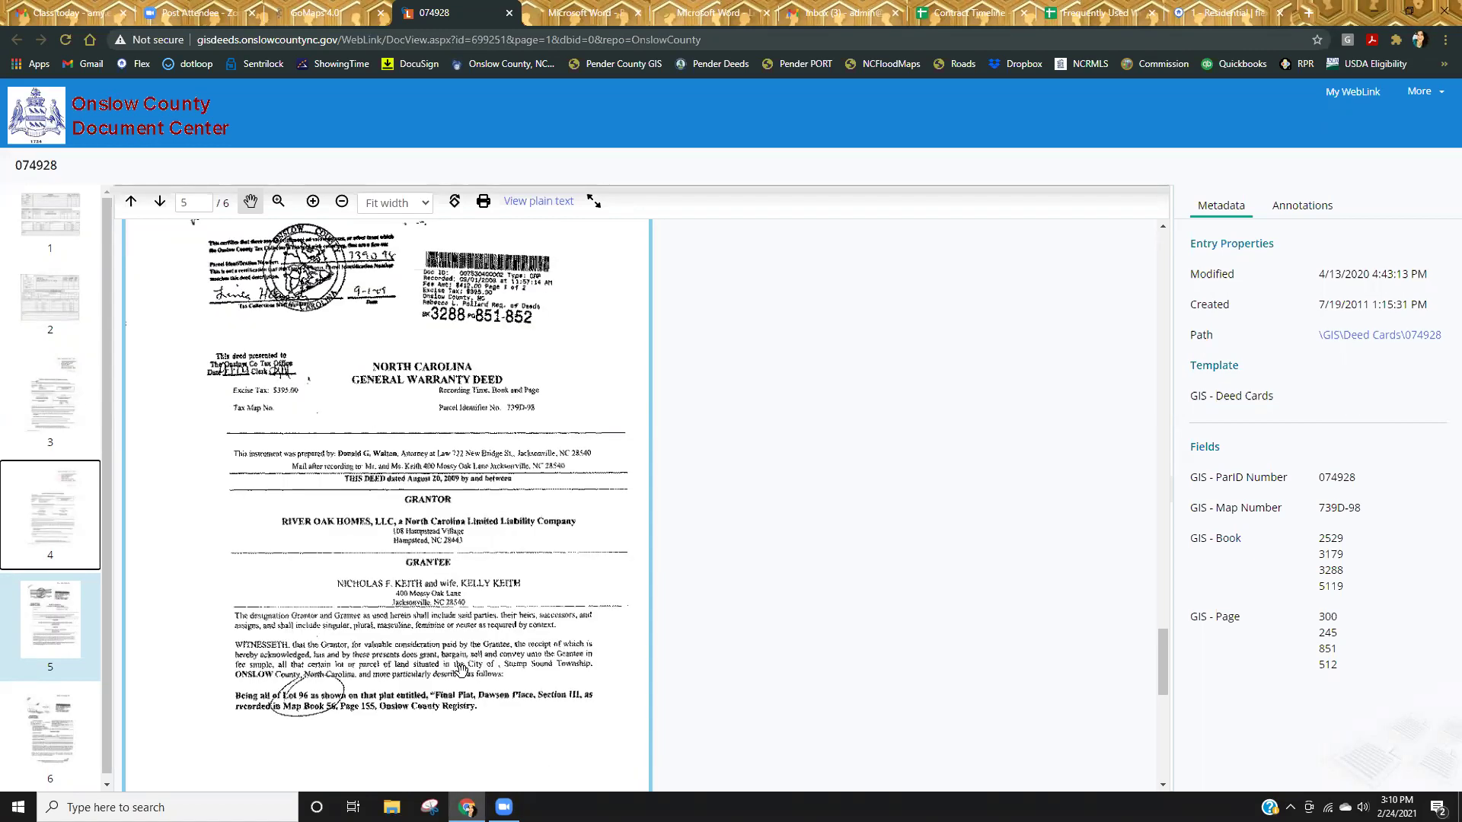
{"action": "scroll", "coordinate": [577, 719], "scroll_direction": "up", "scroll_amount": 5}
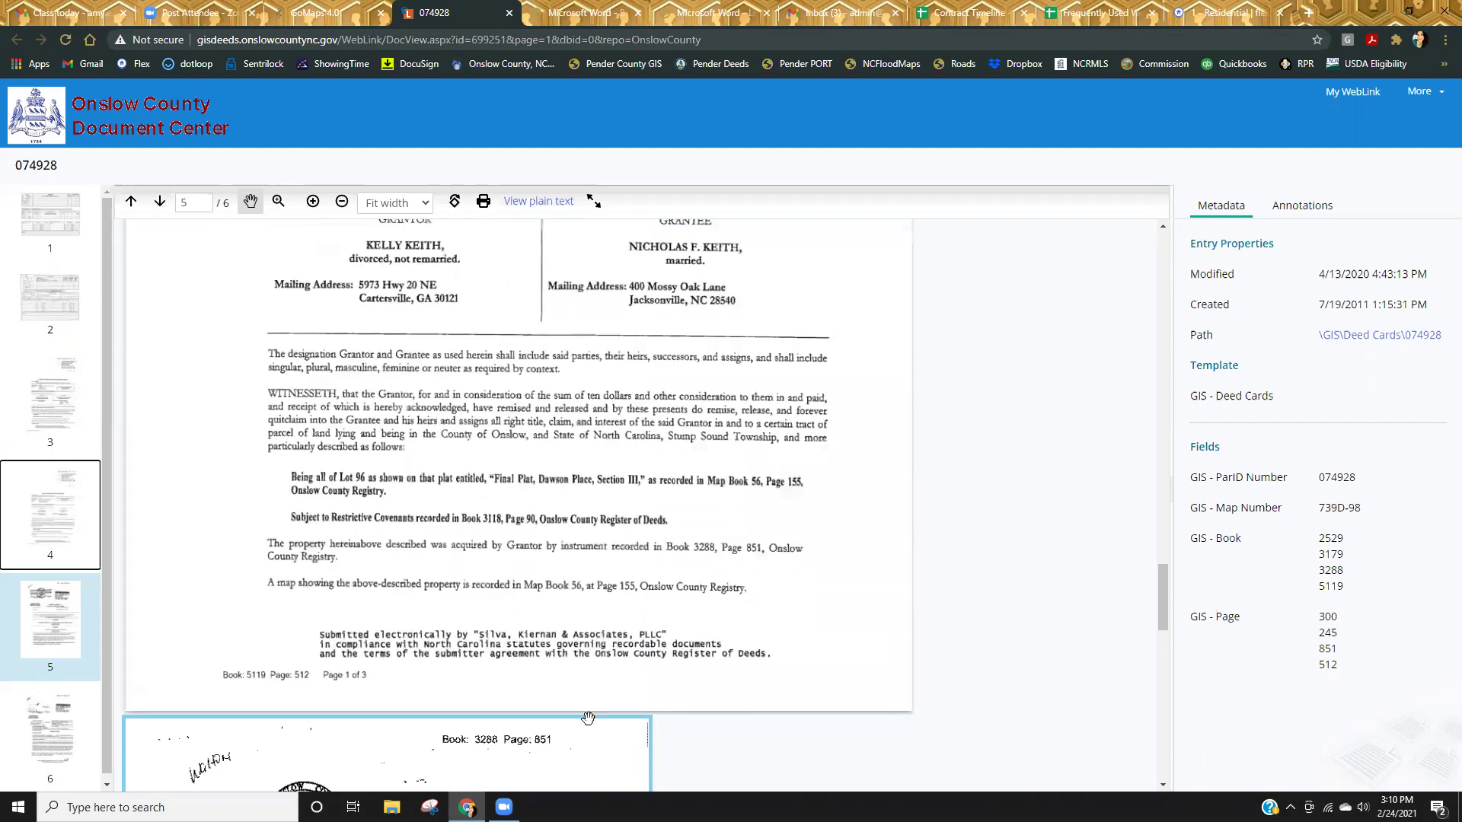
{"action": "scroll", "coordinate": [735, 590], "scroll_direction": "up", "scroll_amount": 3}
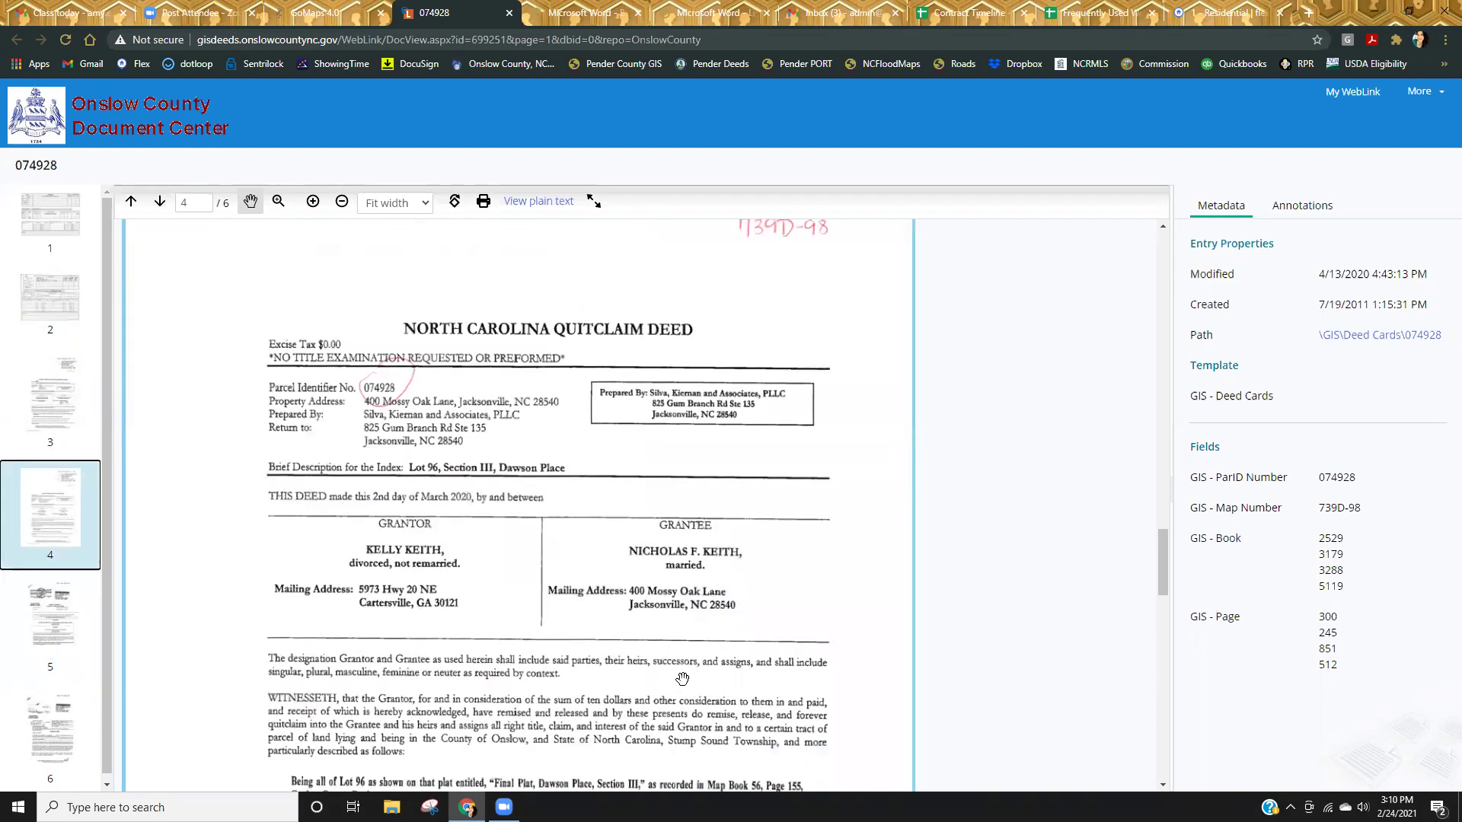
{"action": "scroll", "coordinate": [689, 684], "scroll_direction": "up", "scroll_amount": 14}
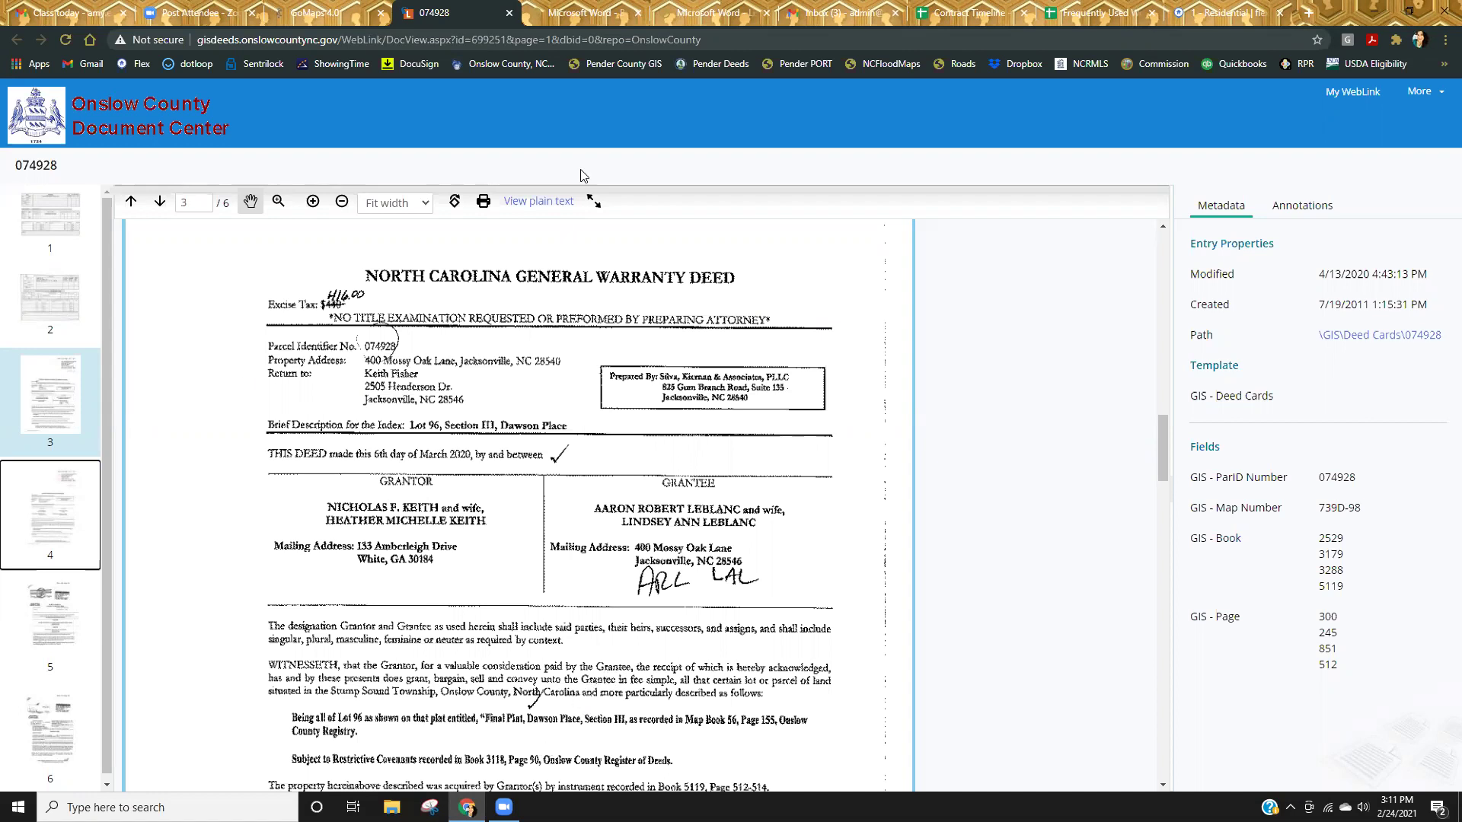
{"action": "left_click", "coordinate": [509, 13]}
{"action": "key", "text": "ctrl+a"}
{"action": "type", "text": "10"}
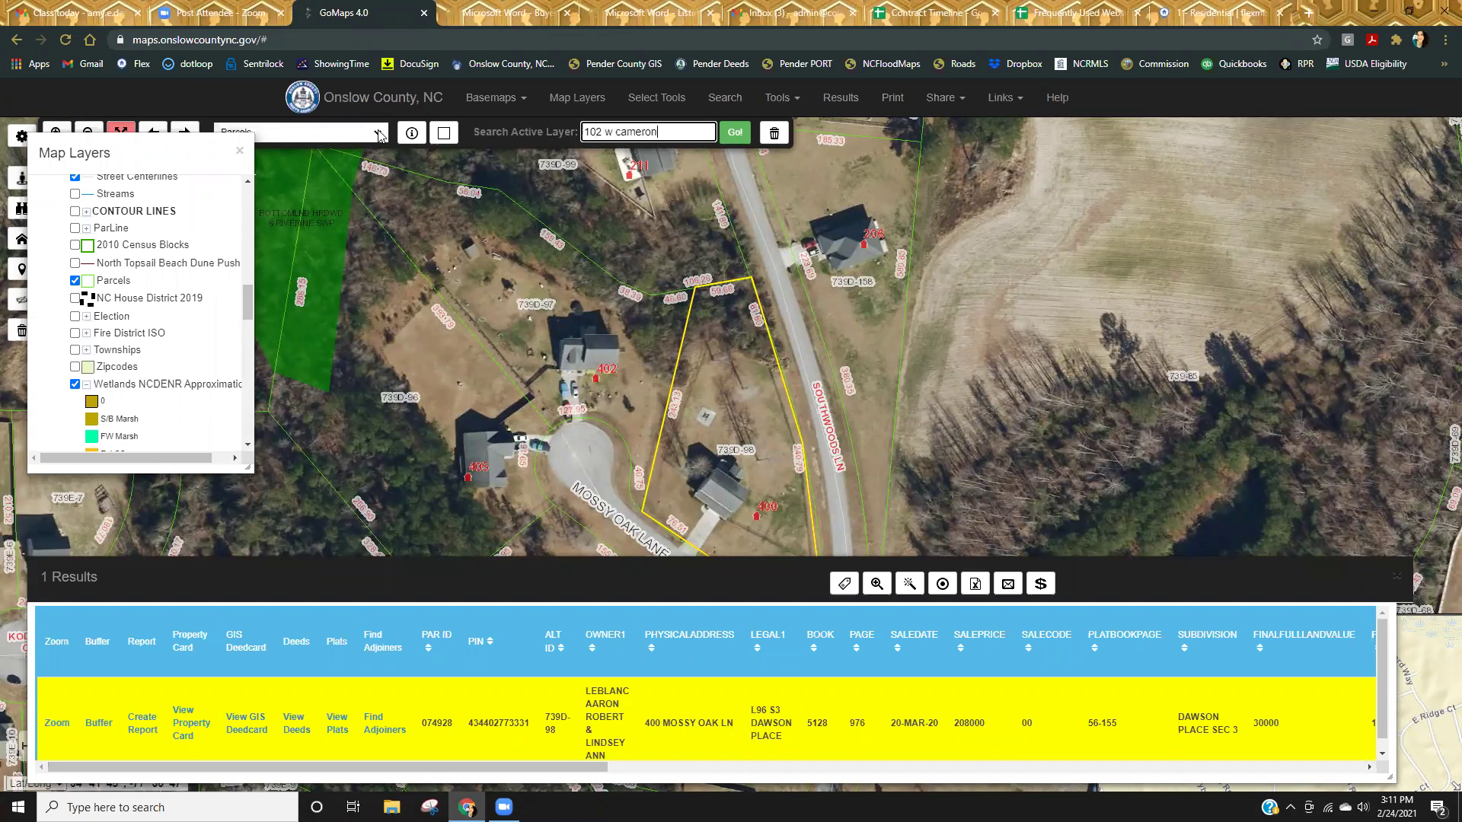
{"action": "key", "text": "Return"}
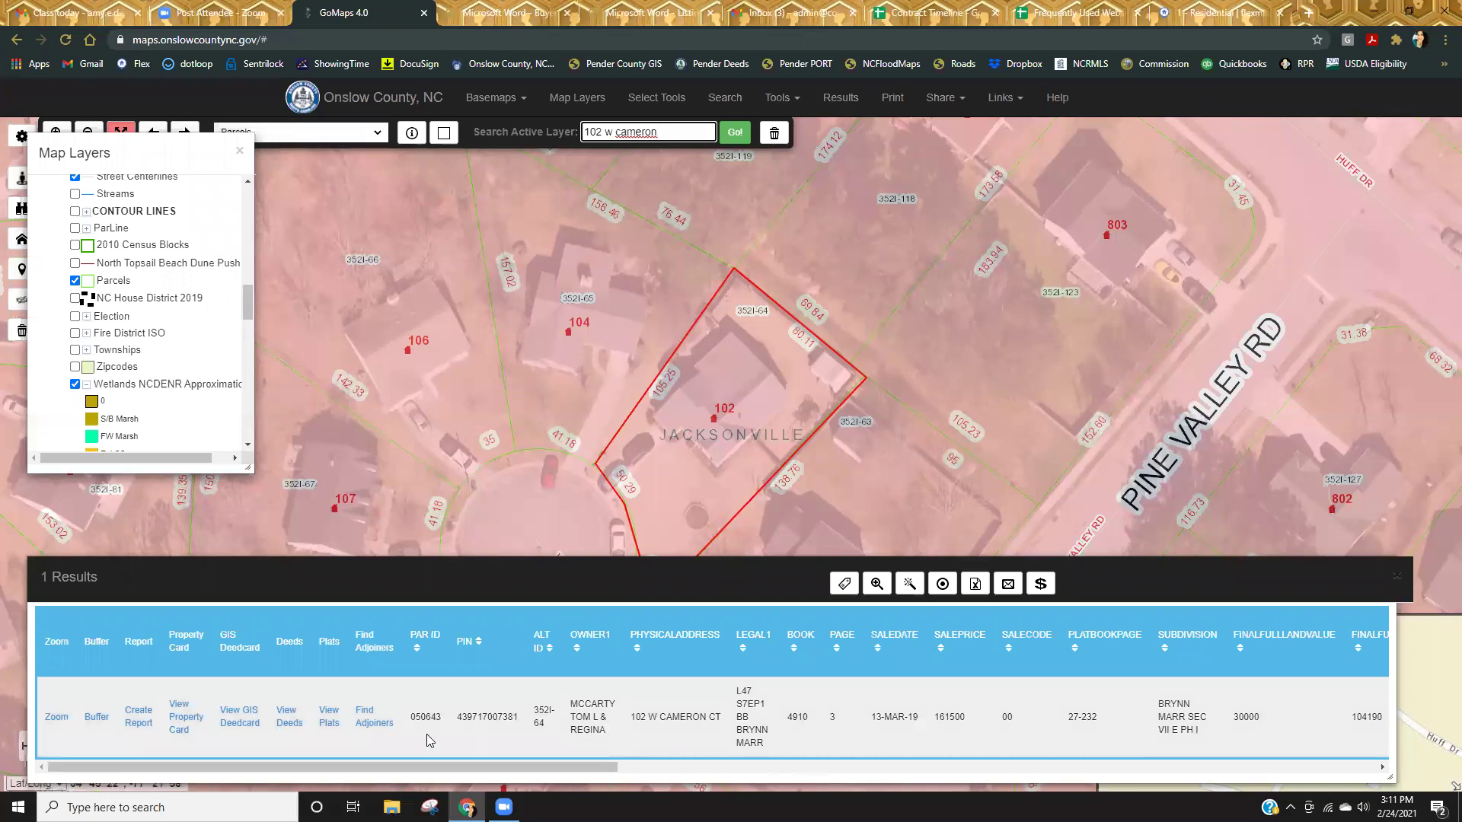
{"action": "left_click", "coordinate": [287, 717]}
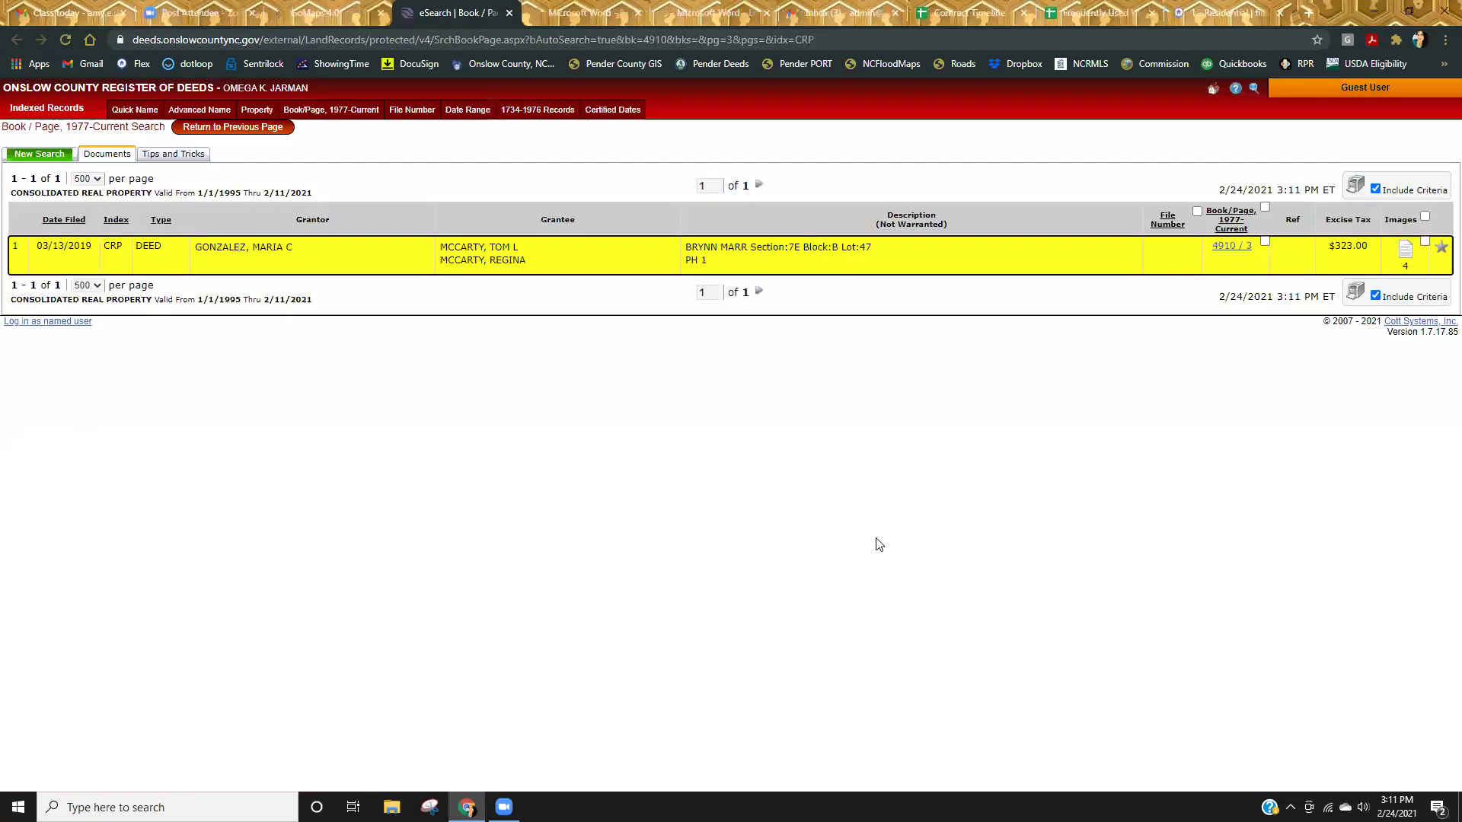
Open the Book 4910 Page 3 deed images and print all pages.
{"action": "left_click", "coordinate": [1406, 253]}
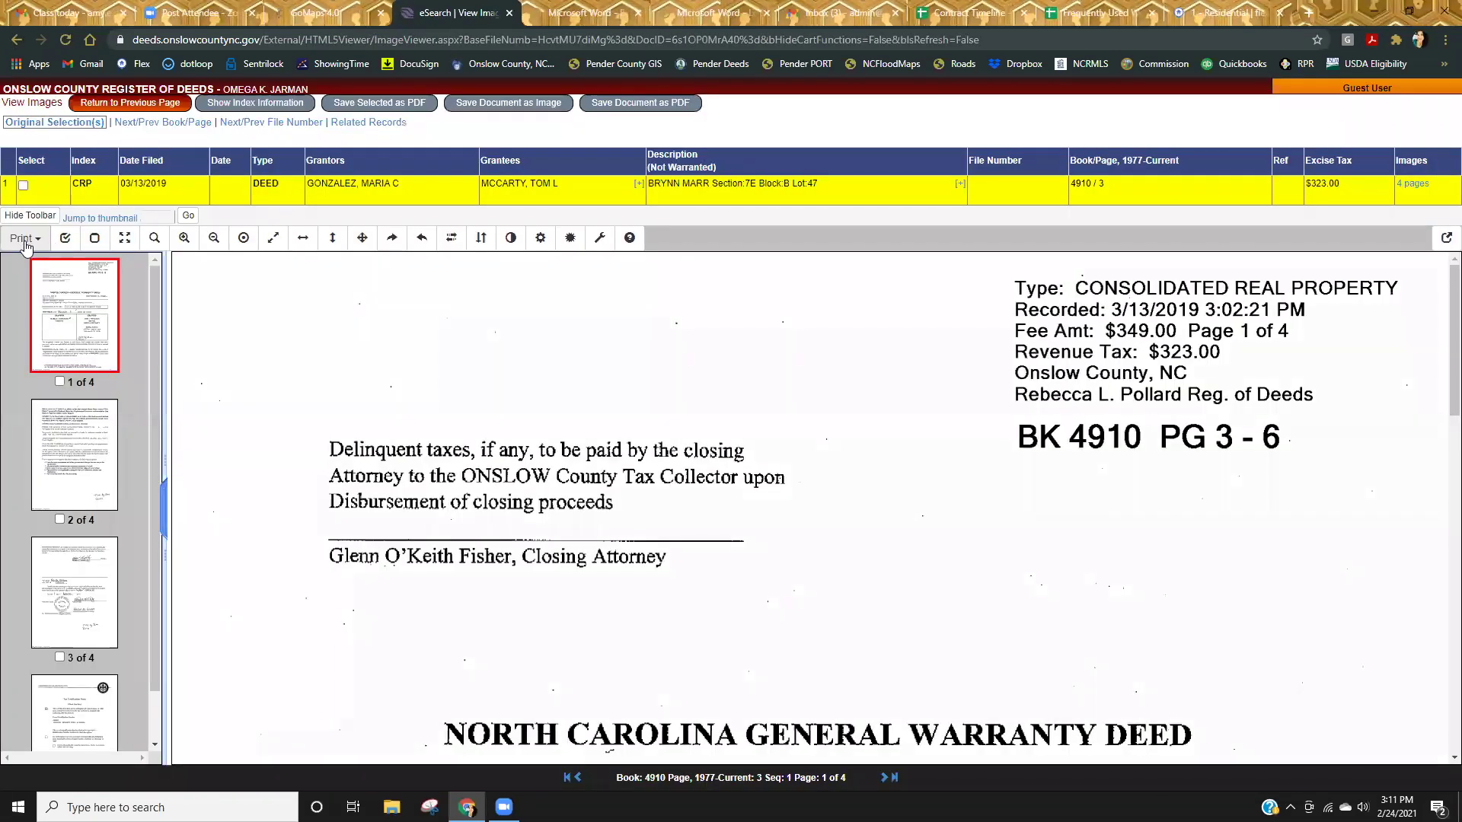
{"action": "left_click", "coordinate": [25, 238]}
{"action": "left_click", "coordinate": [48, 326]}
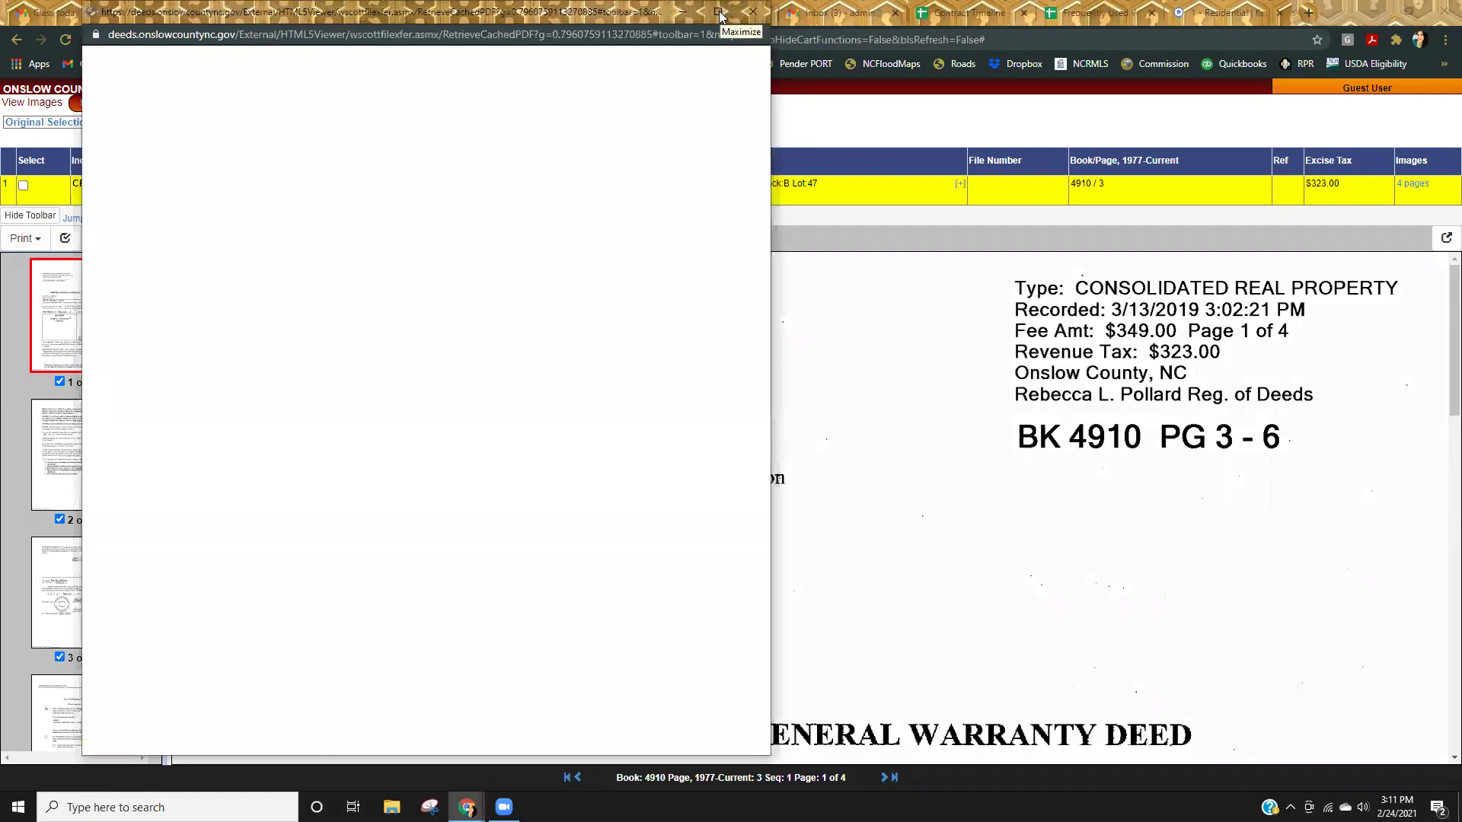
Maximize the print popup and scroll through page 1 of the 4-page Book 4910 deed PDF.
{"action": "left_click", "coordinate": [719, 13]}
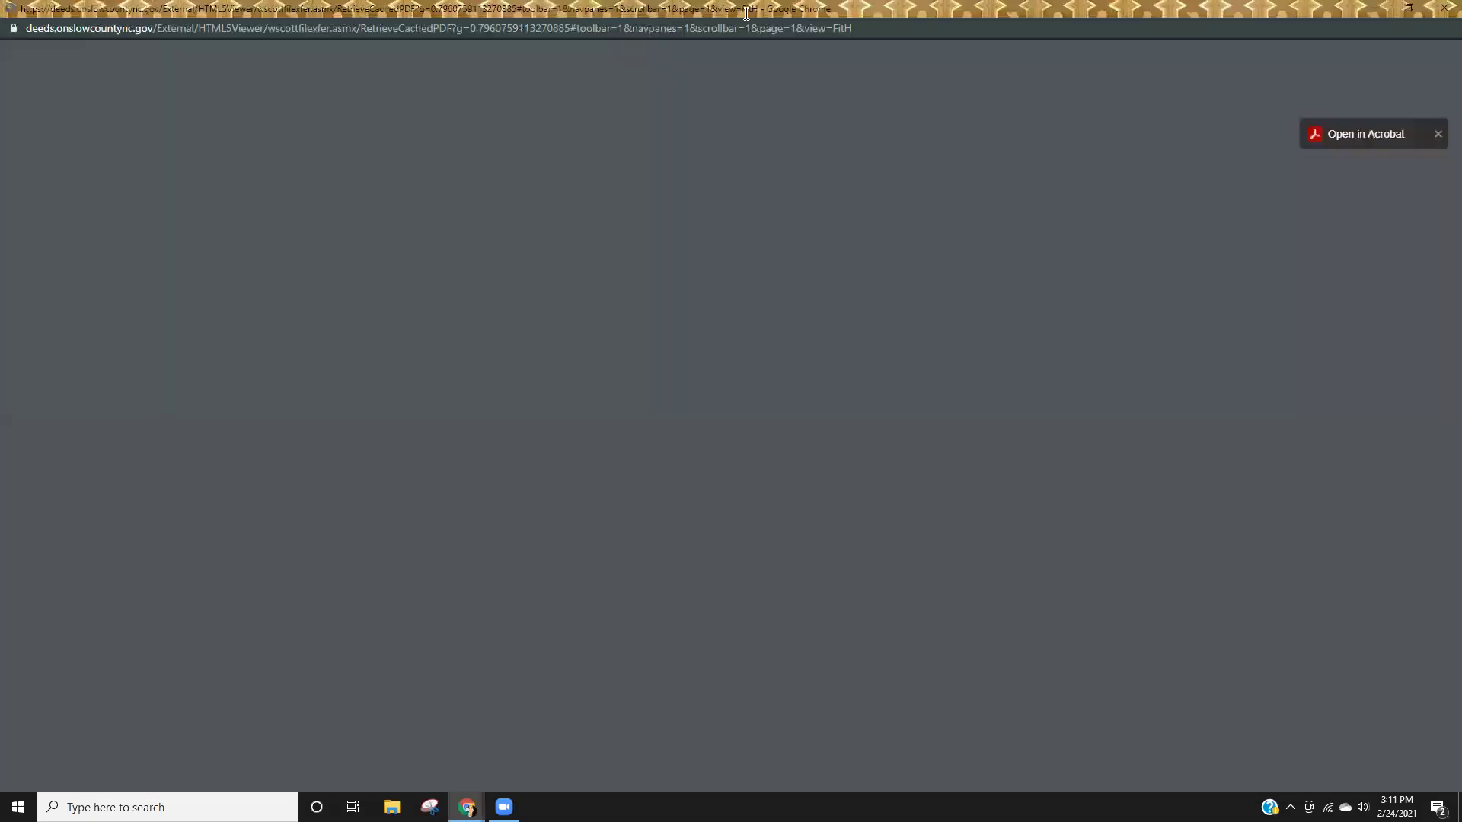
{"action": "scroll", "coordinate": [1179, 520], "scroll_direction": "down", "scroll_amount": 4}
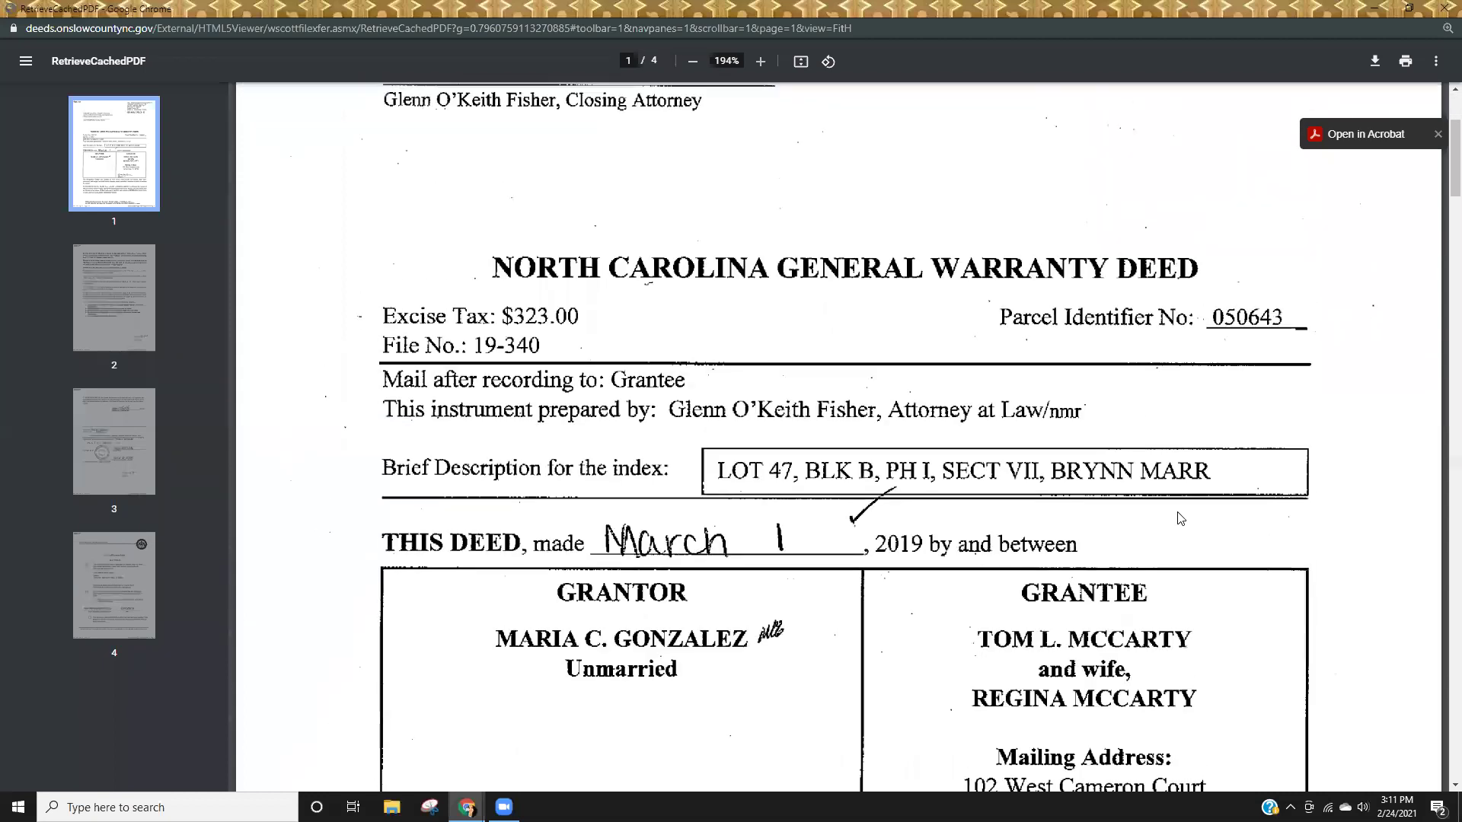
{"action": "scroll", "coordinate": [1180, 518], "scroll_direction": "up", "scroll_amount": 4}
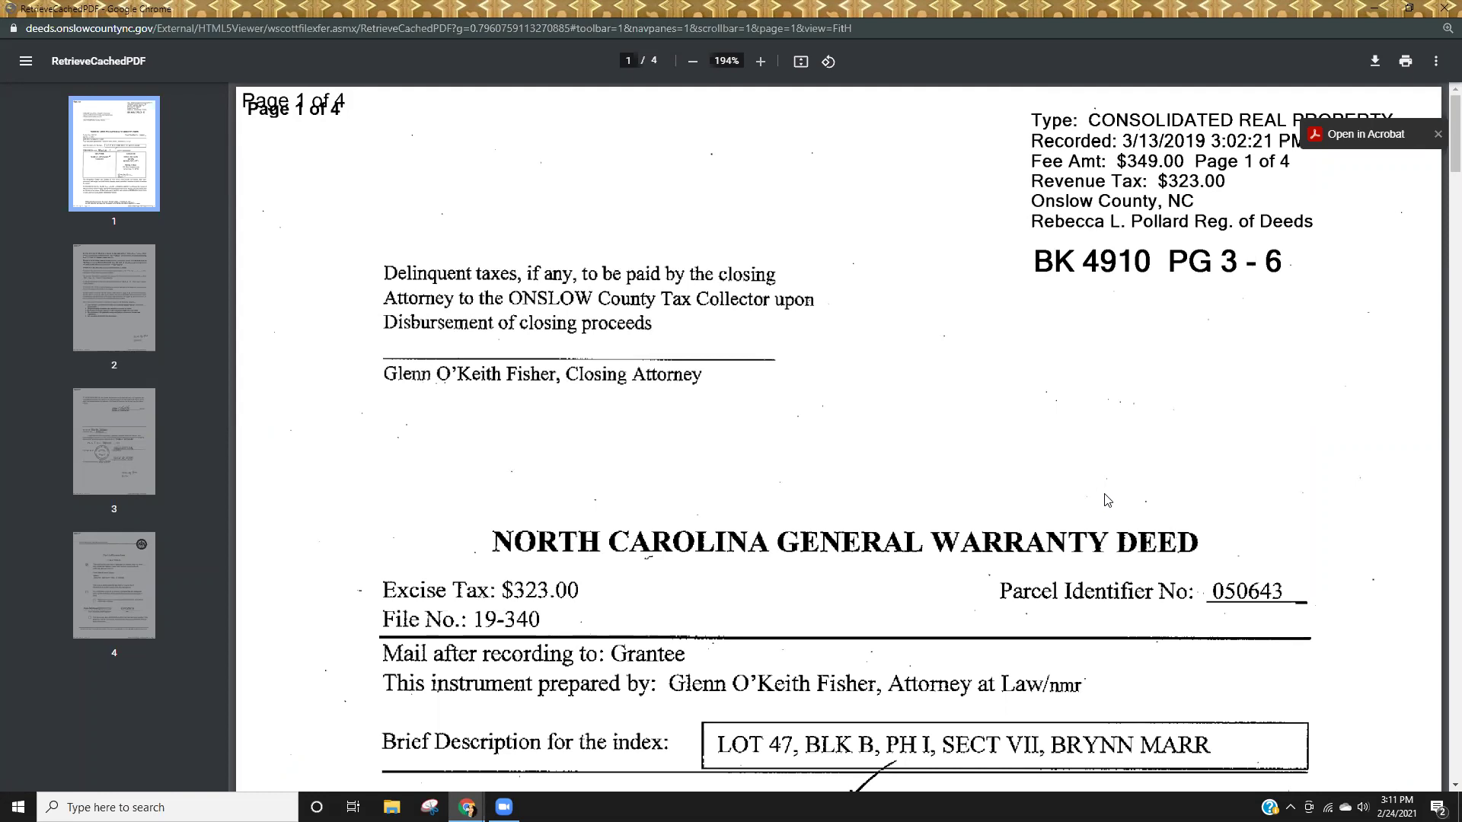
{"action": "scroll", "coordinate": [1108, 500], "scroll_direction": "down", "scroll_amount": 4}
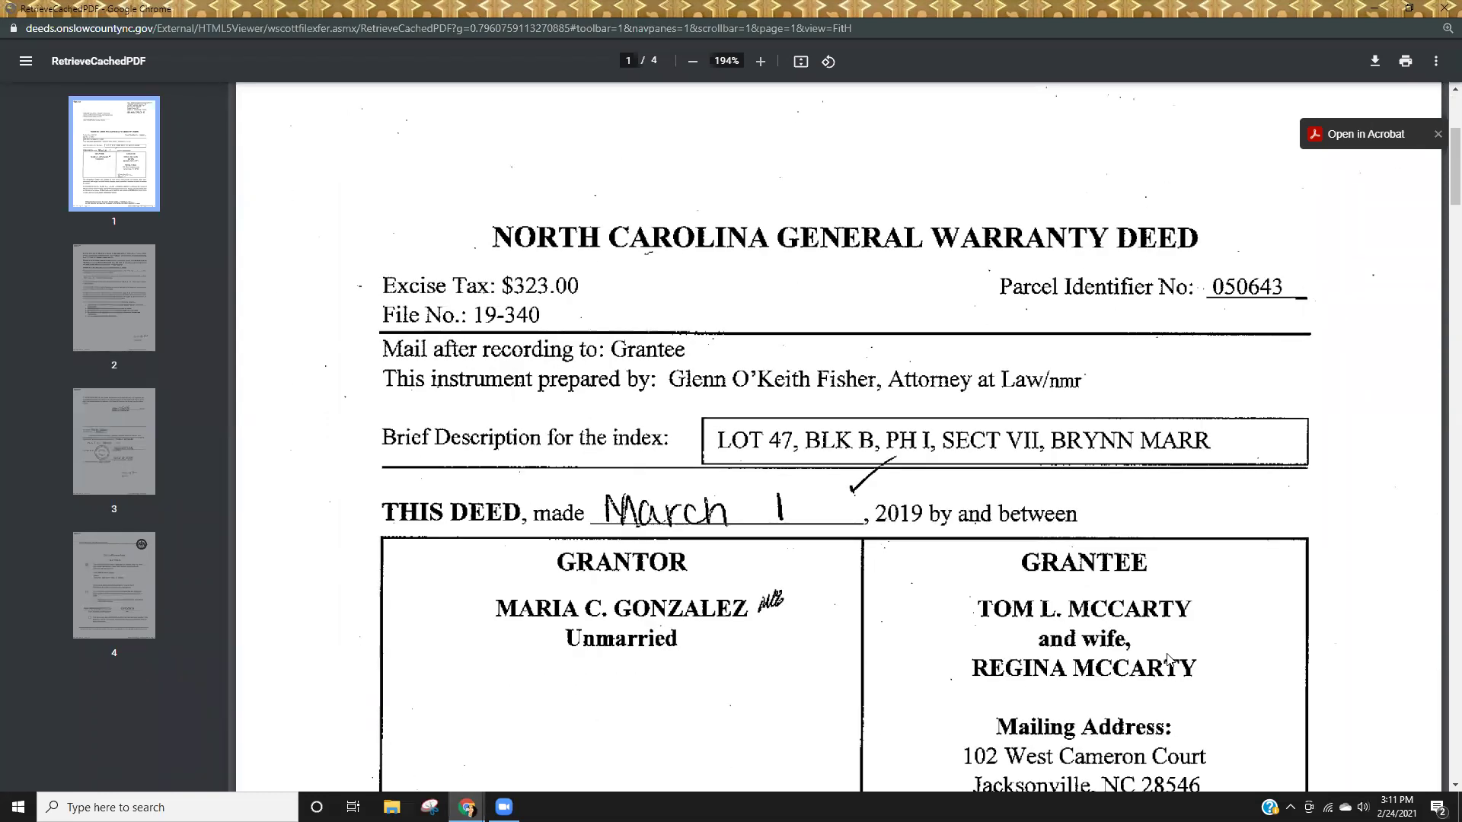
{"action": "scroll", "coordinate": [1169, 659], "scroll_direction": "down", "scroll_amount": 1}
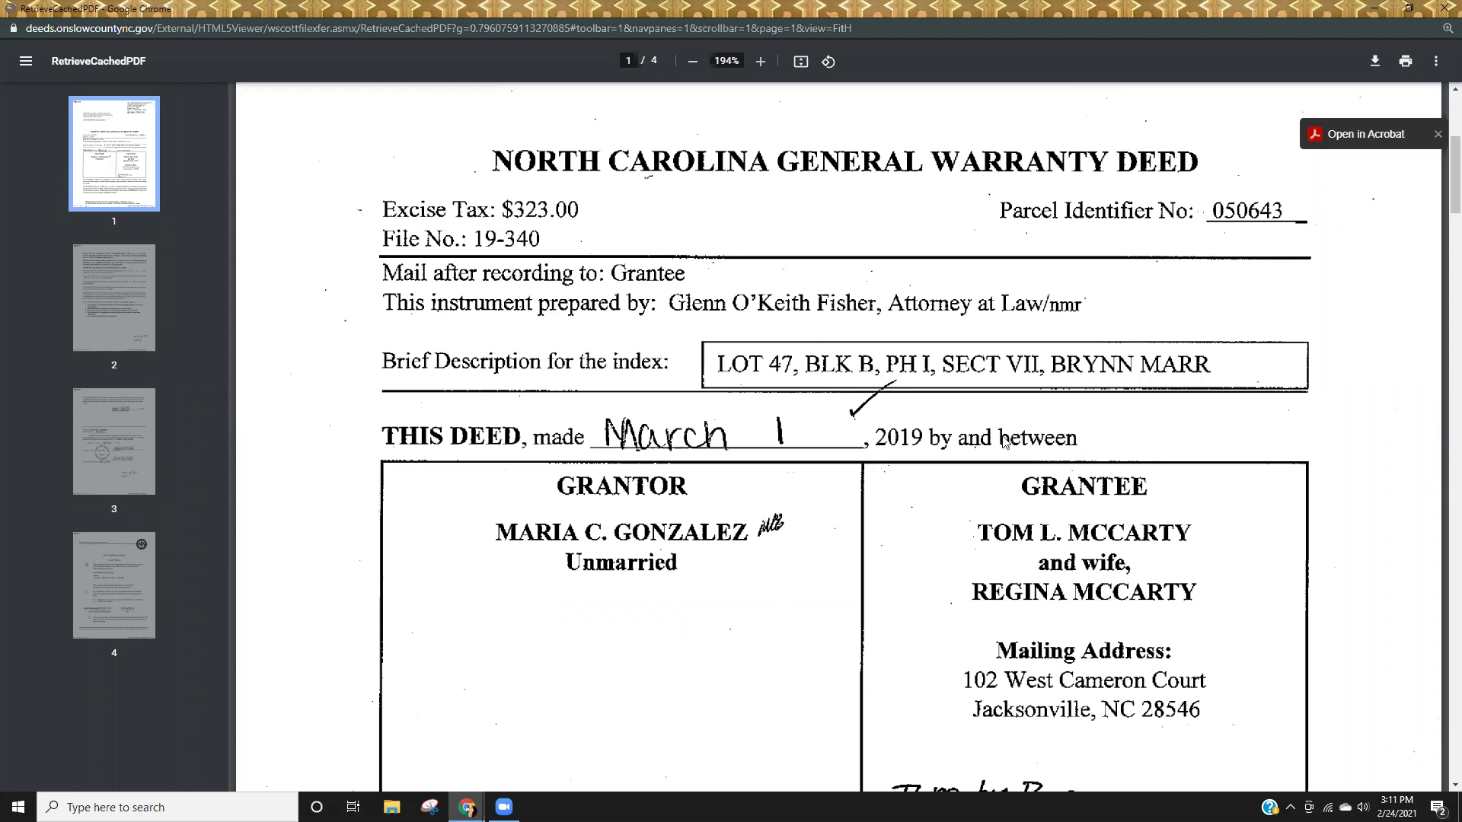
{"action": "scroll", "coordinate": [1158, 683], "scroll_direction": "down", "scroll_amount": 8}
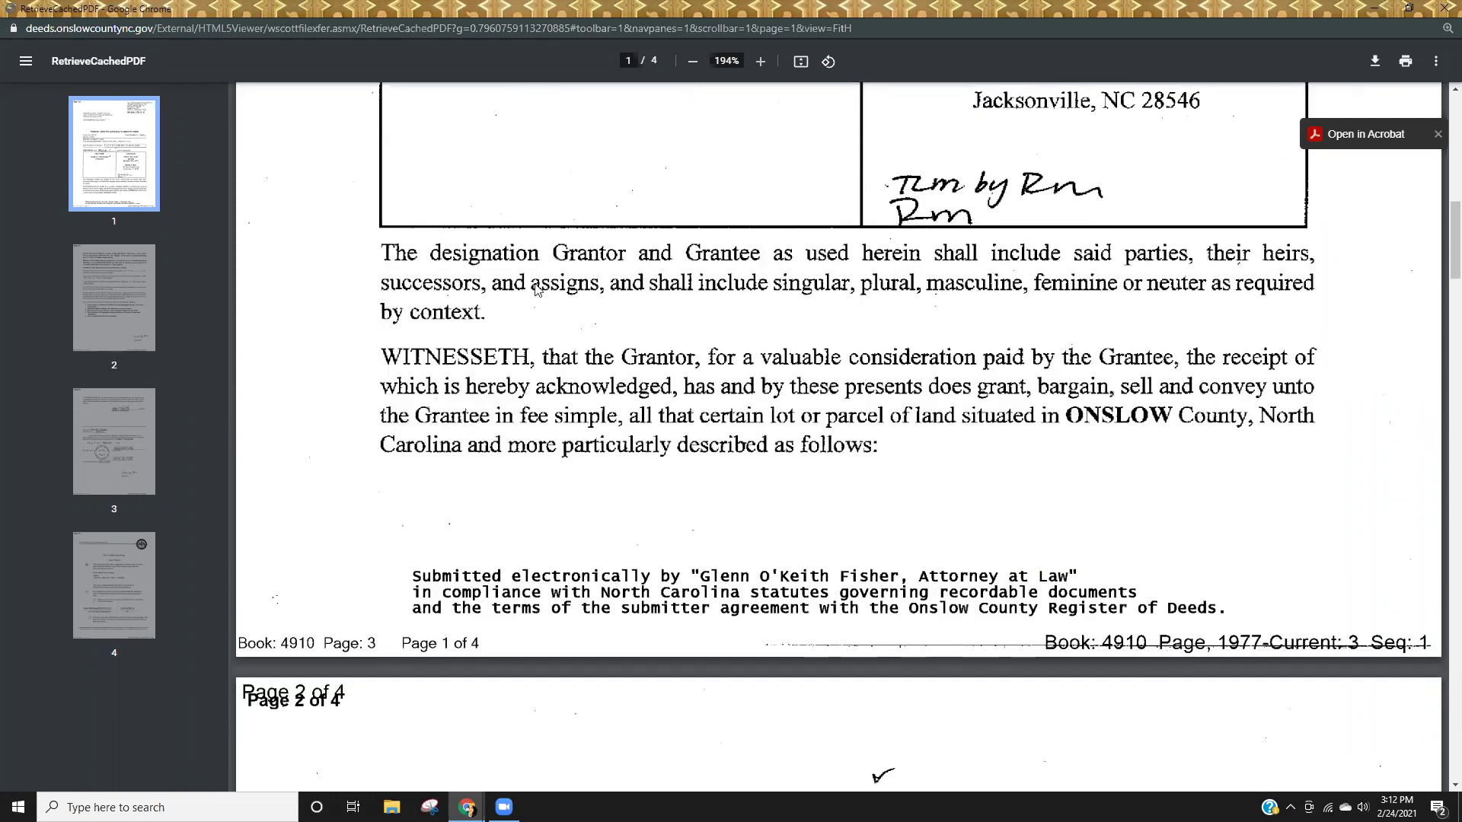
Scroll the Book 4910 deed to page 2's BEING paragraph describing Lot 47 per Map Book 27 Page 232.
{"action": "scroll", "coordinate": [1070, 647], "scroll_direction": "down", "scroll_amount": 7}
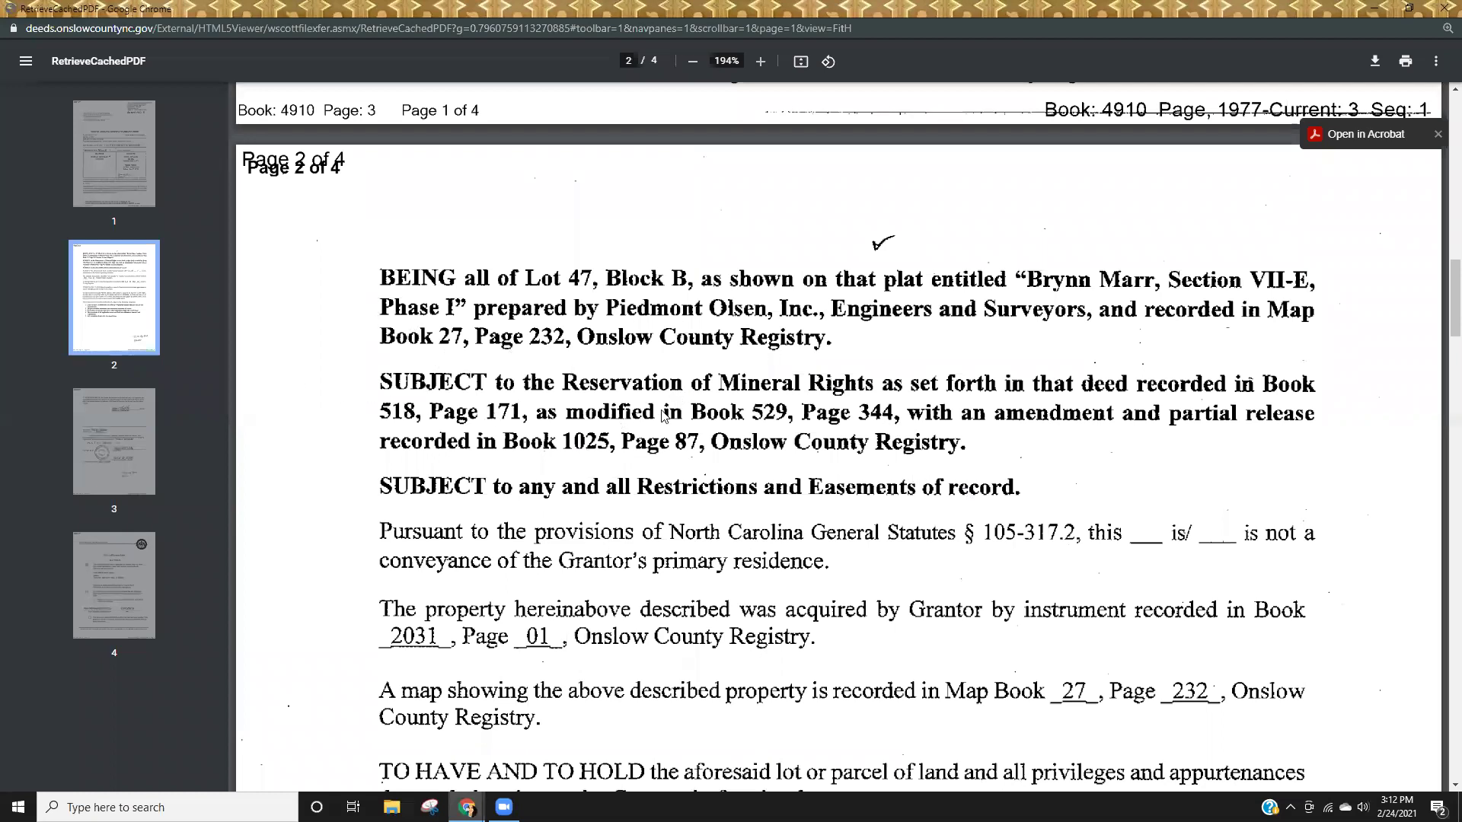
{"action": "scroll", "coordinate": [797, 499], "scroll_direction": "up", "scroll_amount": 15}
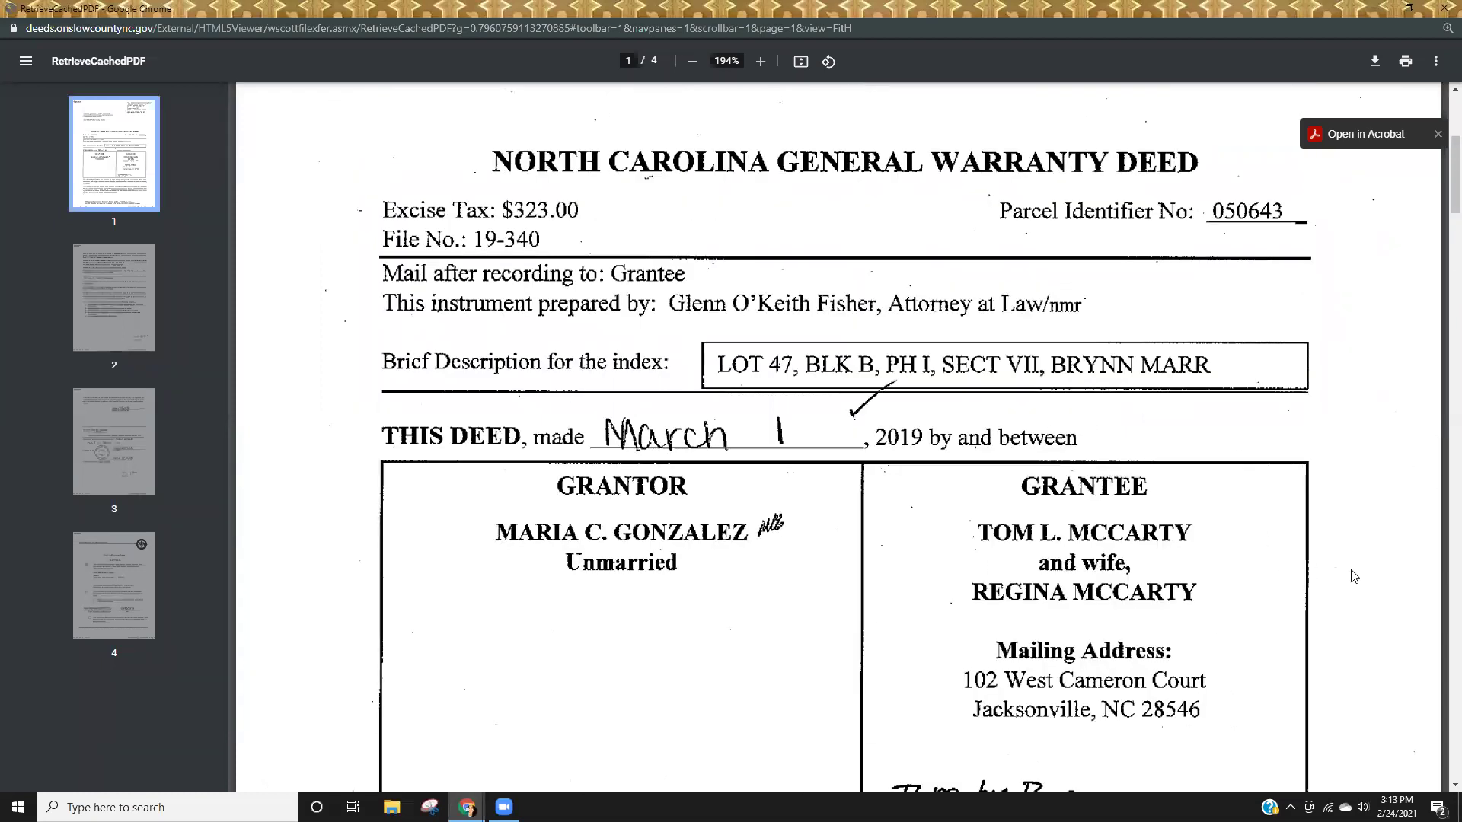
{"action": "scroll", "coordinate": [1180, 593], "scroll_direction": "down", "scroll_amount": 15}
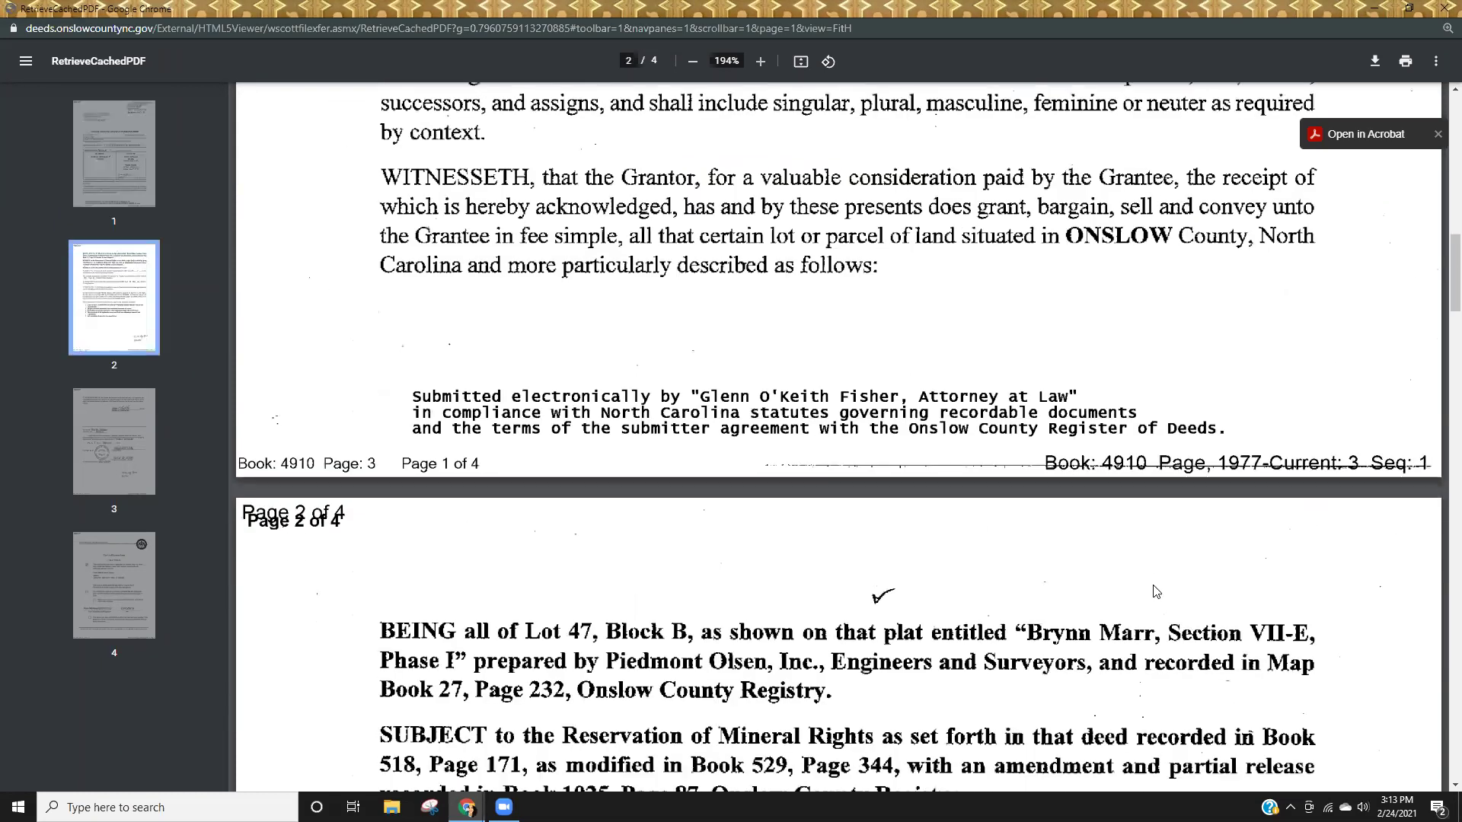
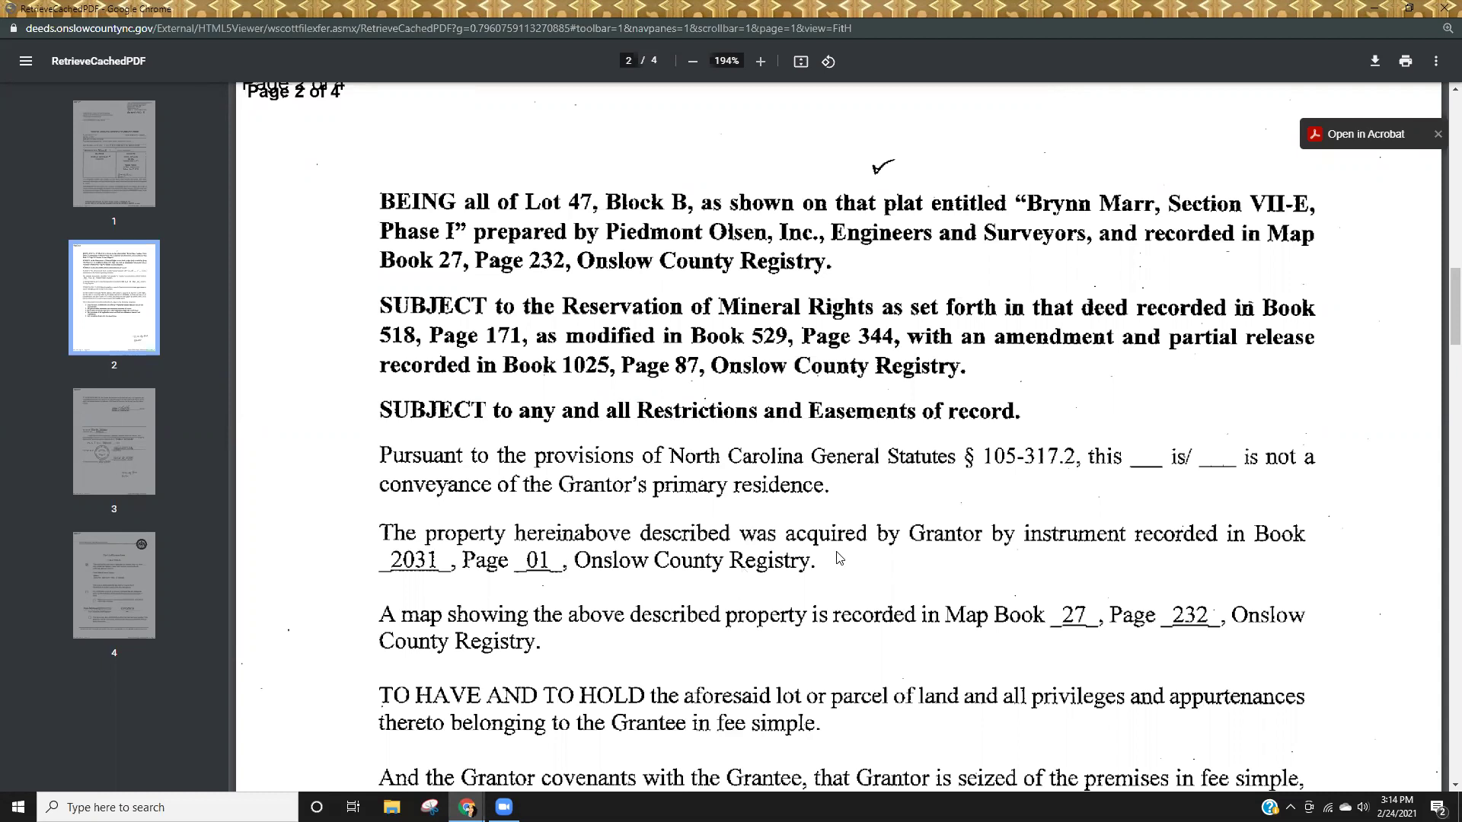
Scroll through all four pages of the BK 4910 PG 3-6 warranty deed, then return to page 1.
{"action": "scroll", "coordinate": [801, 593], "scroll_direction": "down", "scroll_amount": 3}
{"action": "scroll", "coordinate": [801, 593], "scroll_direction": "down", "scroll_amount": 3}
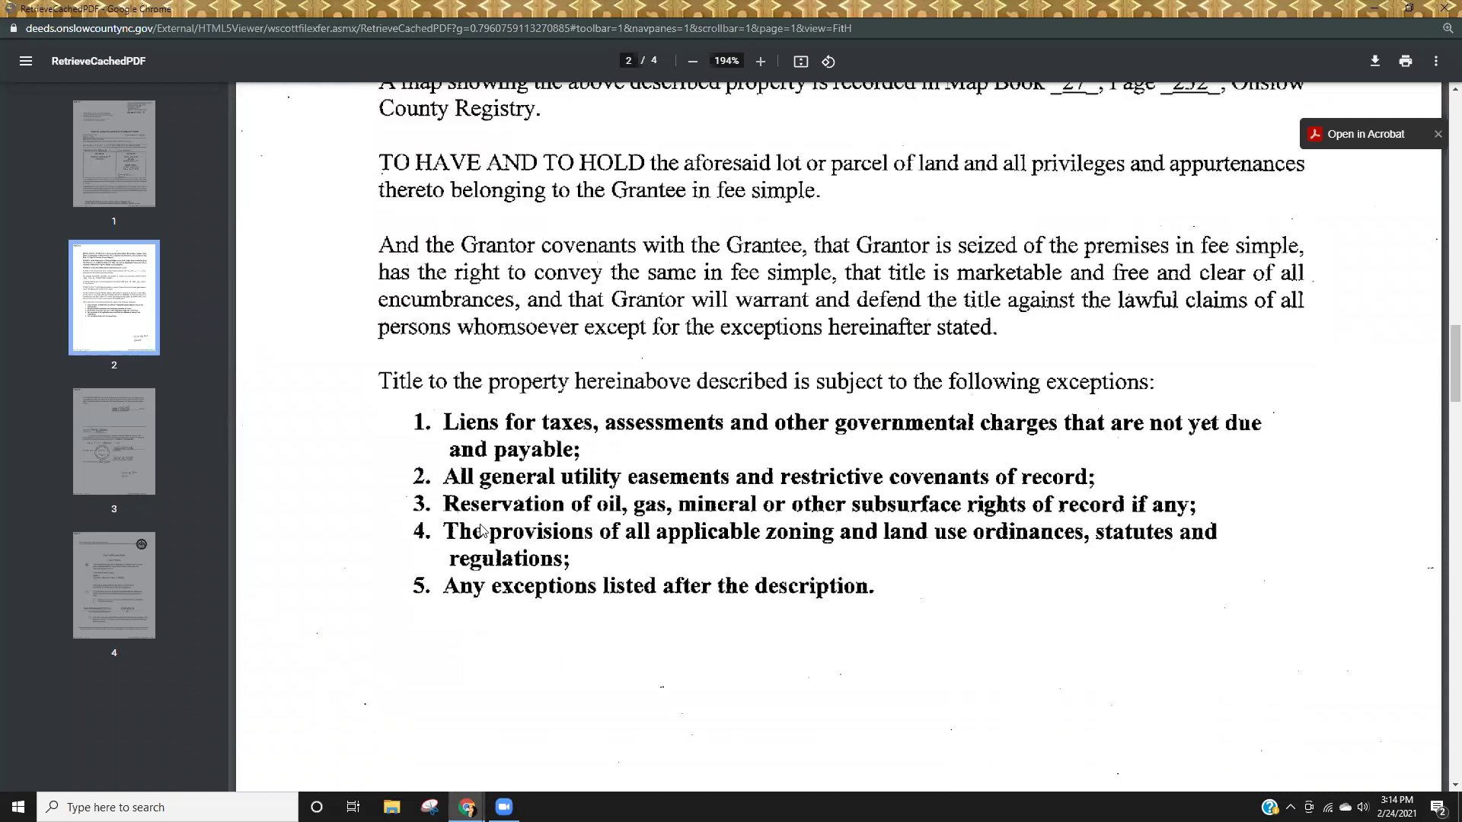
{"action": "scroll", "coordinate": [771, 579], "scroll_direction": "down", "scroll_amount": 6}
{"action": "scroll", "coordinate": [773, 580], "scroll_direction": "down", "scroll_amount": 10}
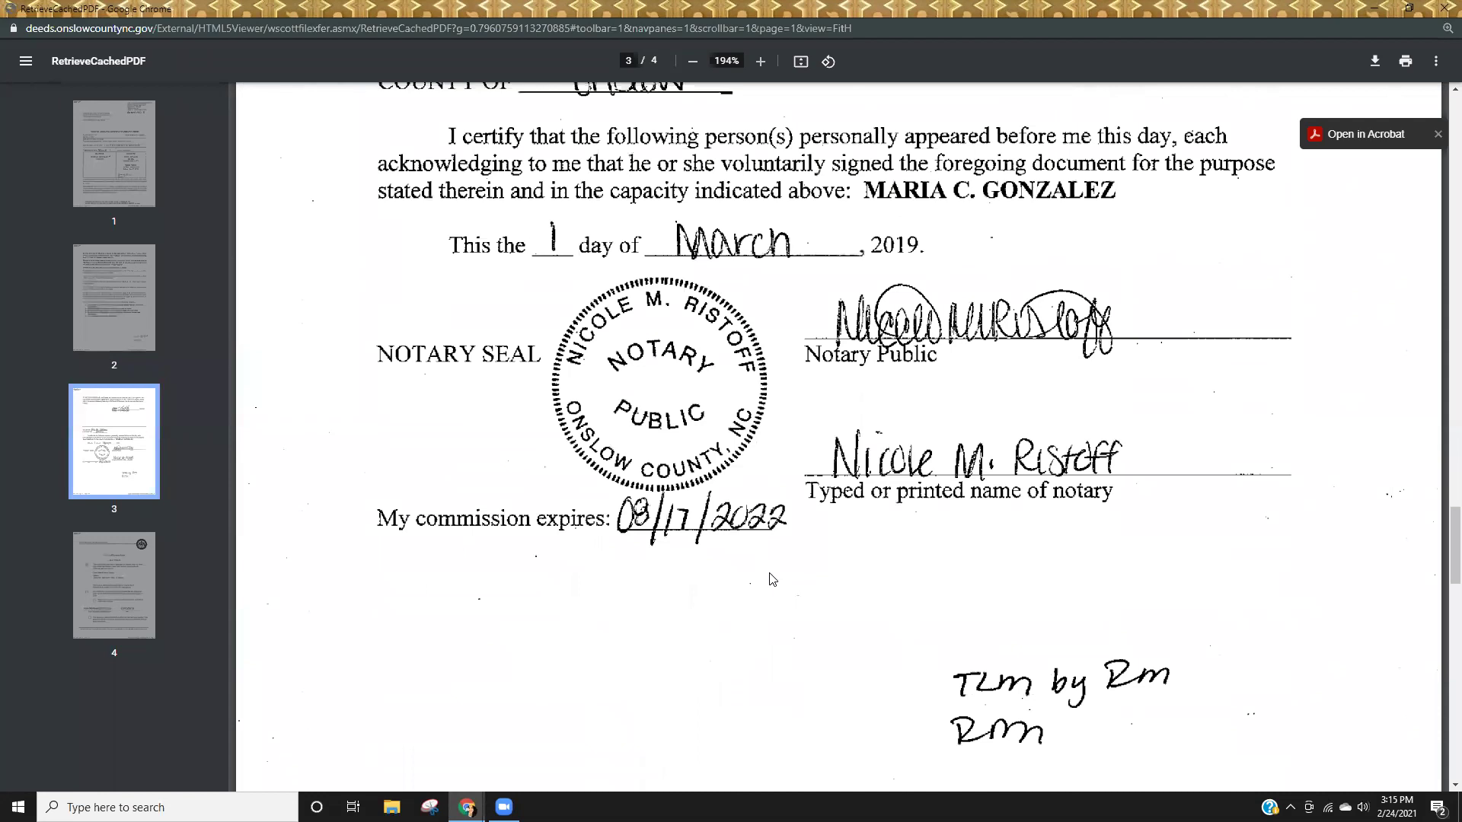
{"action": "scroll", "coordinate": [772, 579], "scroll_direction": "down", "scroll_amount": 10}
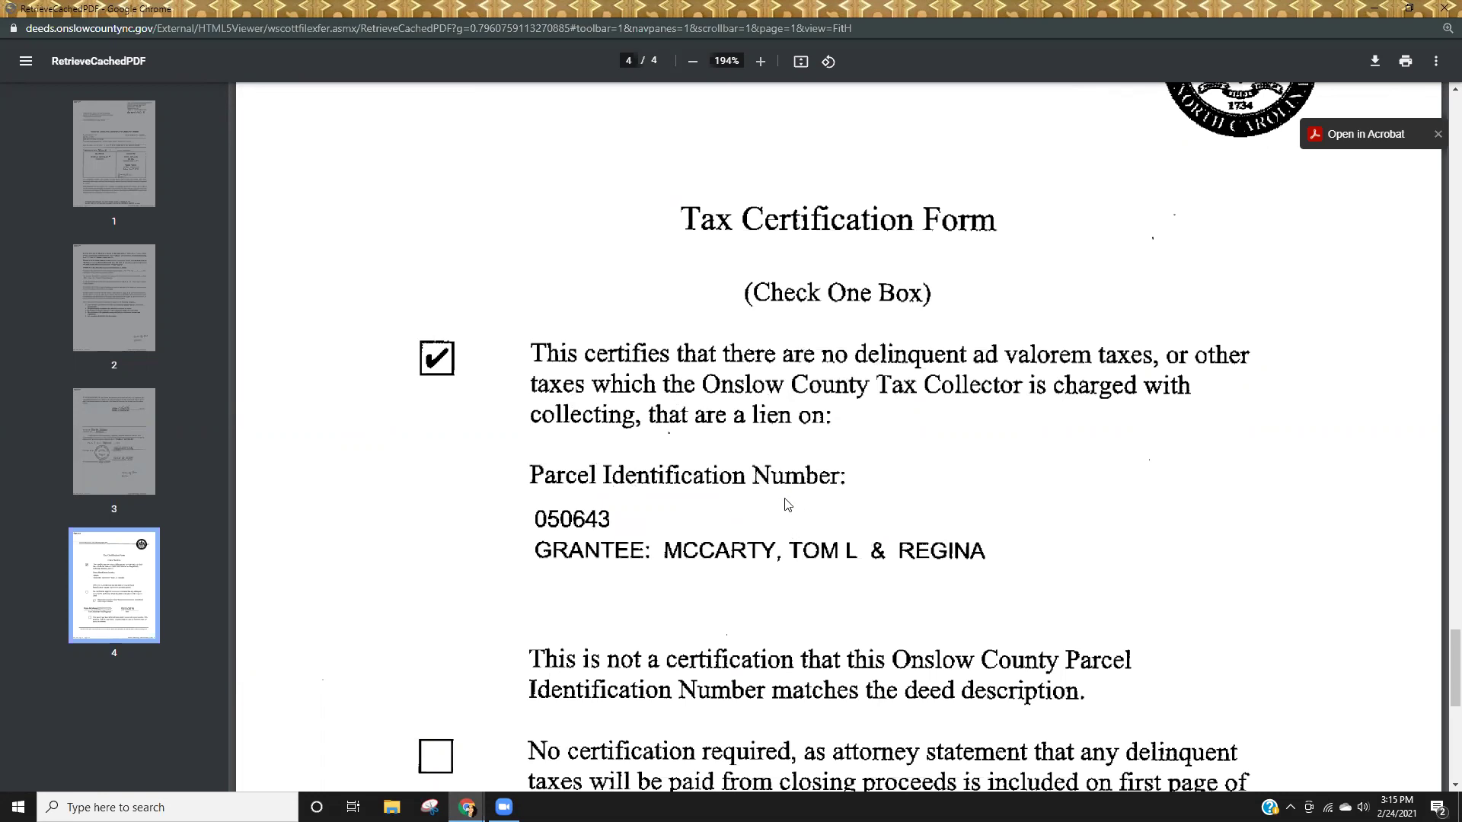
{"action": "scroll", "coordinate": [786, 504], "scroll_direction": "up", "scroll_amount": 20}
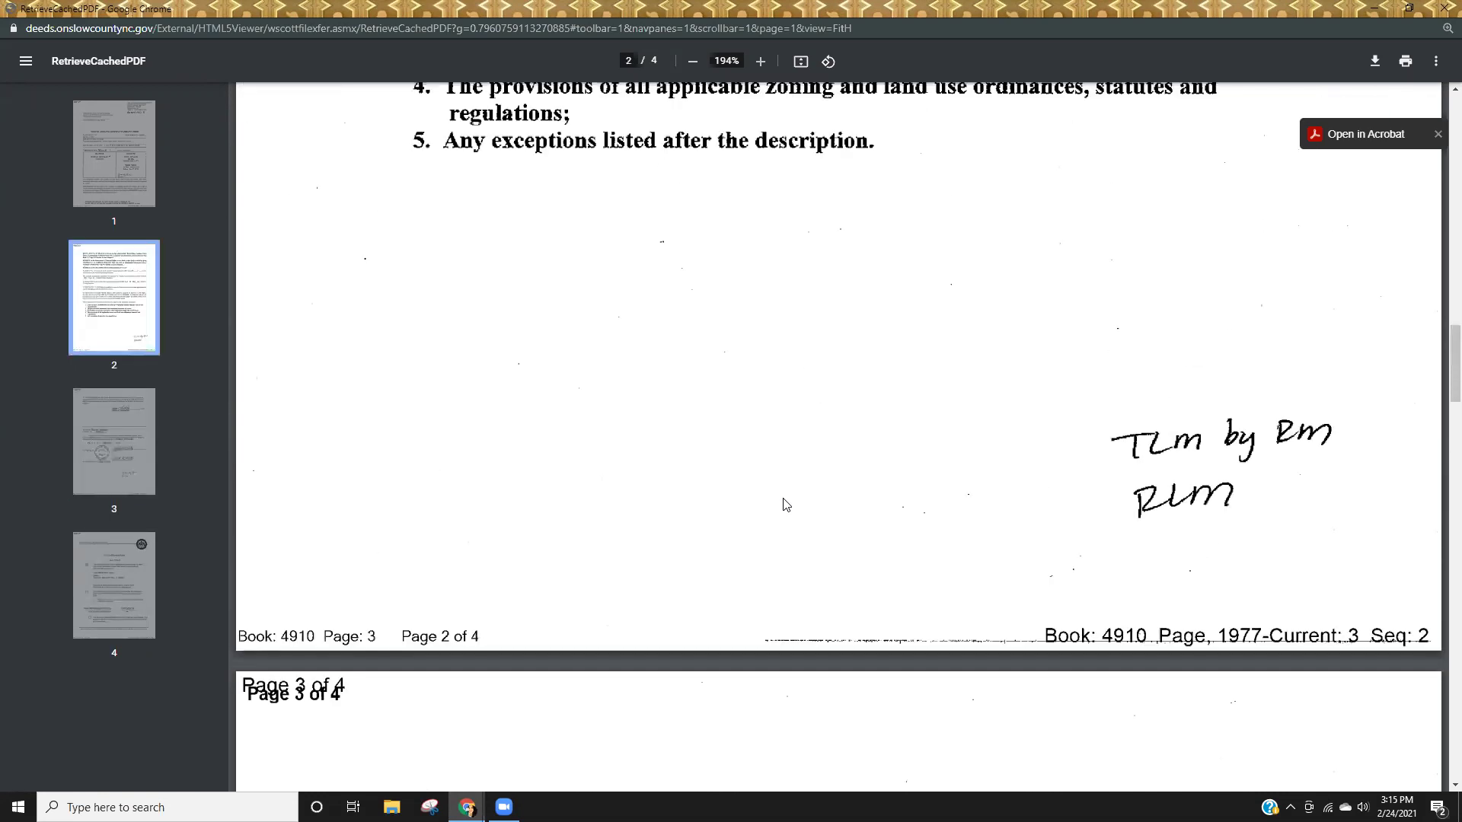
{"action": "scroll", "coordinate": [786, 504], "scroll_direction": "up", "scroll_amount": 5}
{"action": "left_click_drag", "start_coordinate": [1454, 366], "coordinate": [1440, 99]}
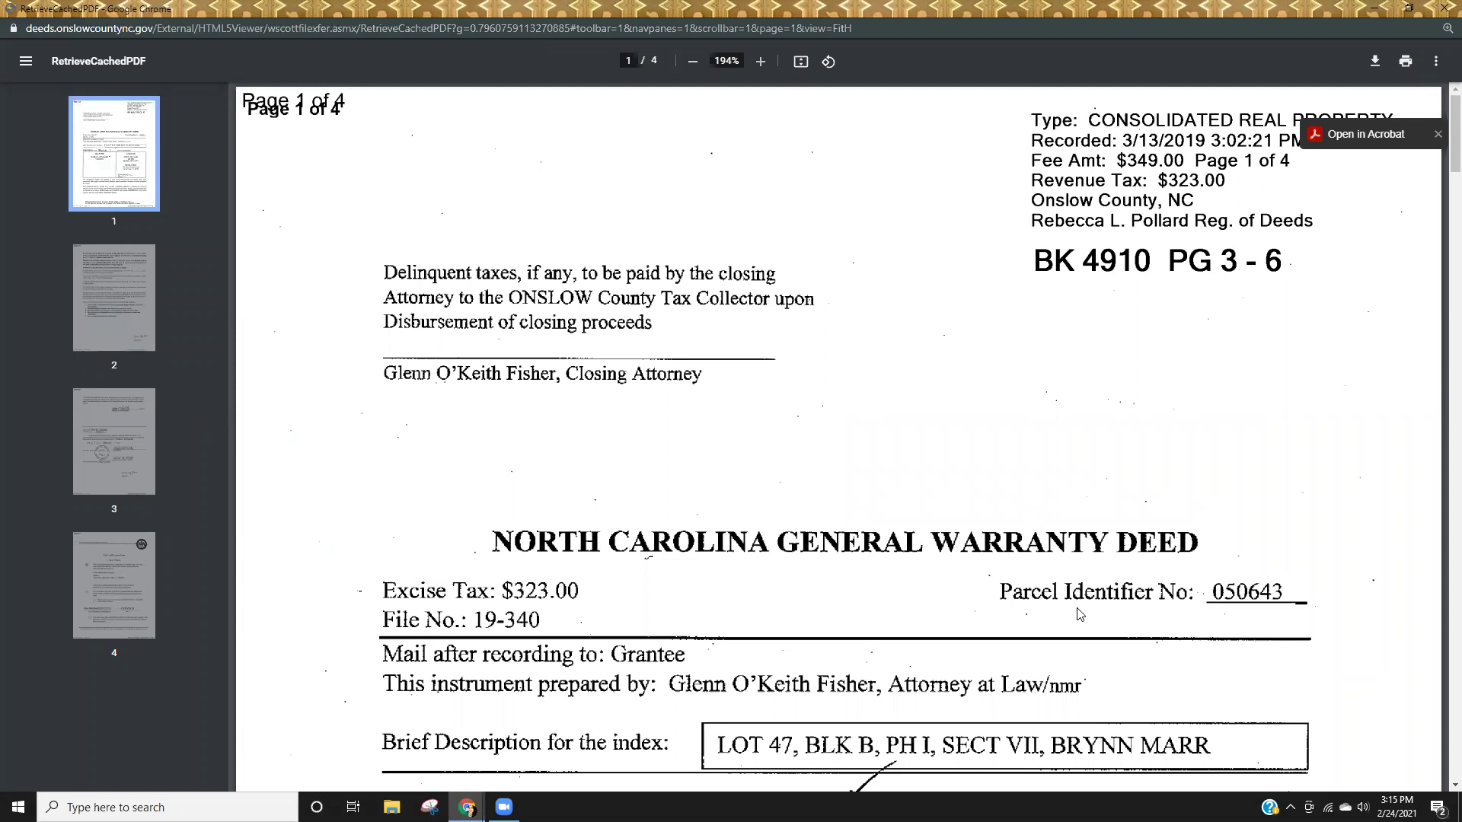
{"action": "left_click", "coordinate": [1441, 12]}
{"action": "left_click", "coordinate": [509, 13]}
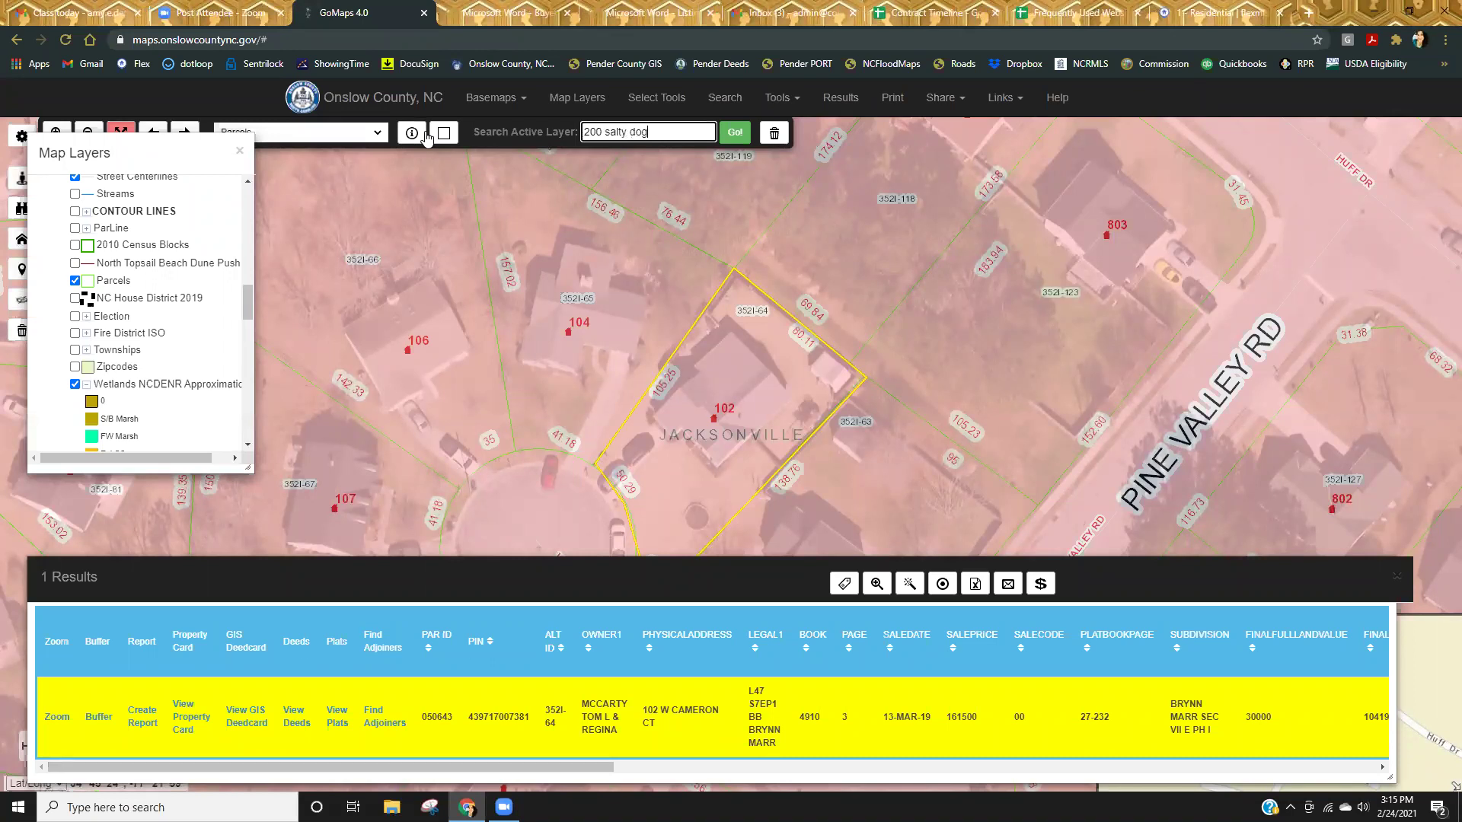
{"action": "key", "text": "Return"}
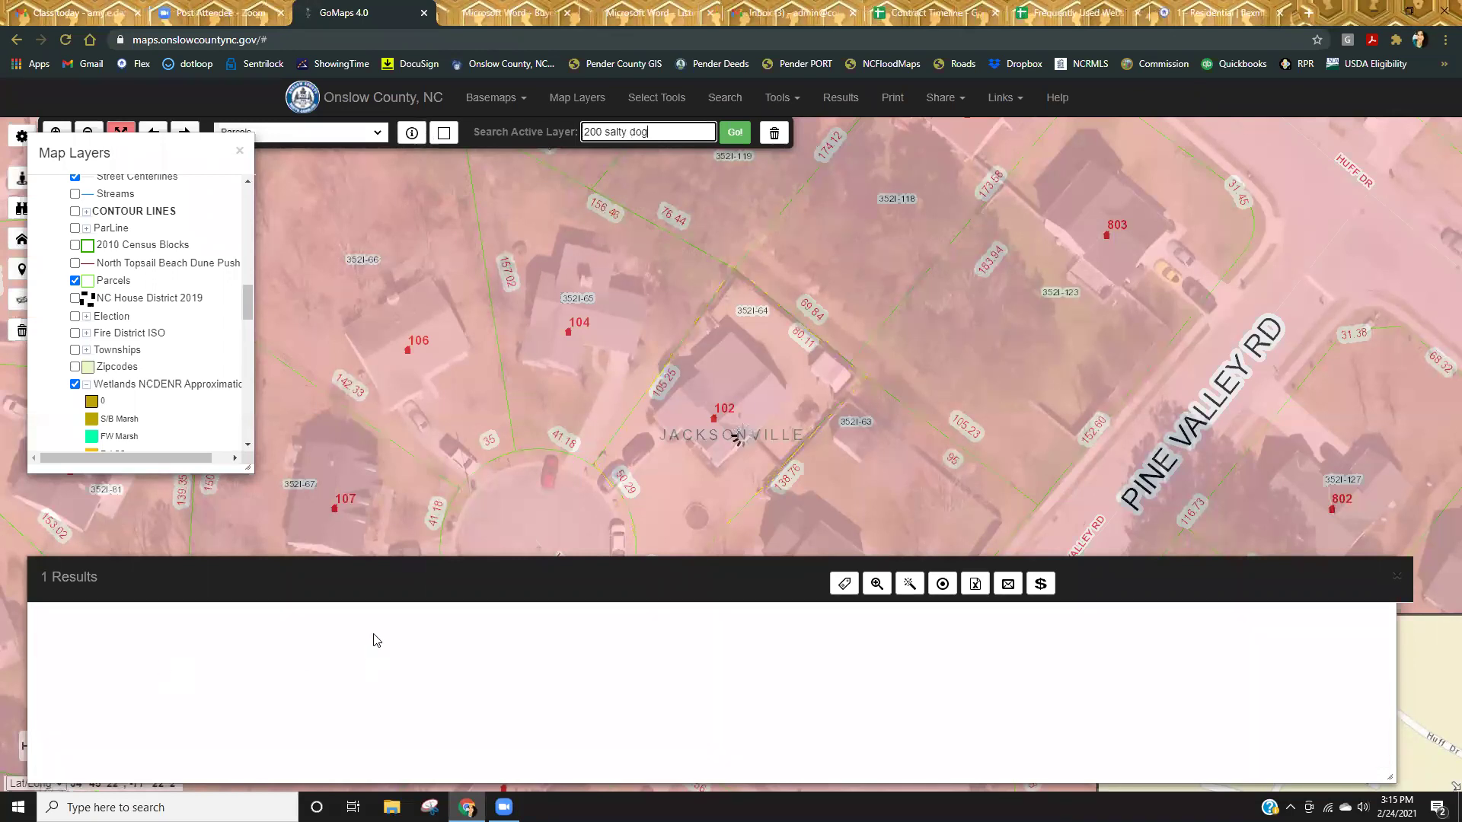
{"action": "left_click", "coordinate": [296, 716]}
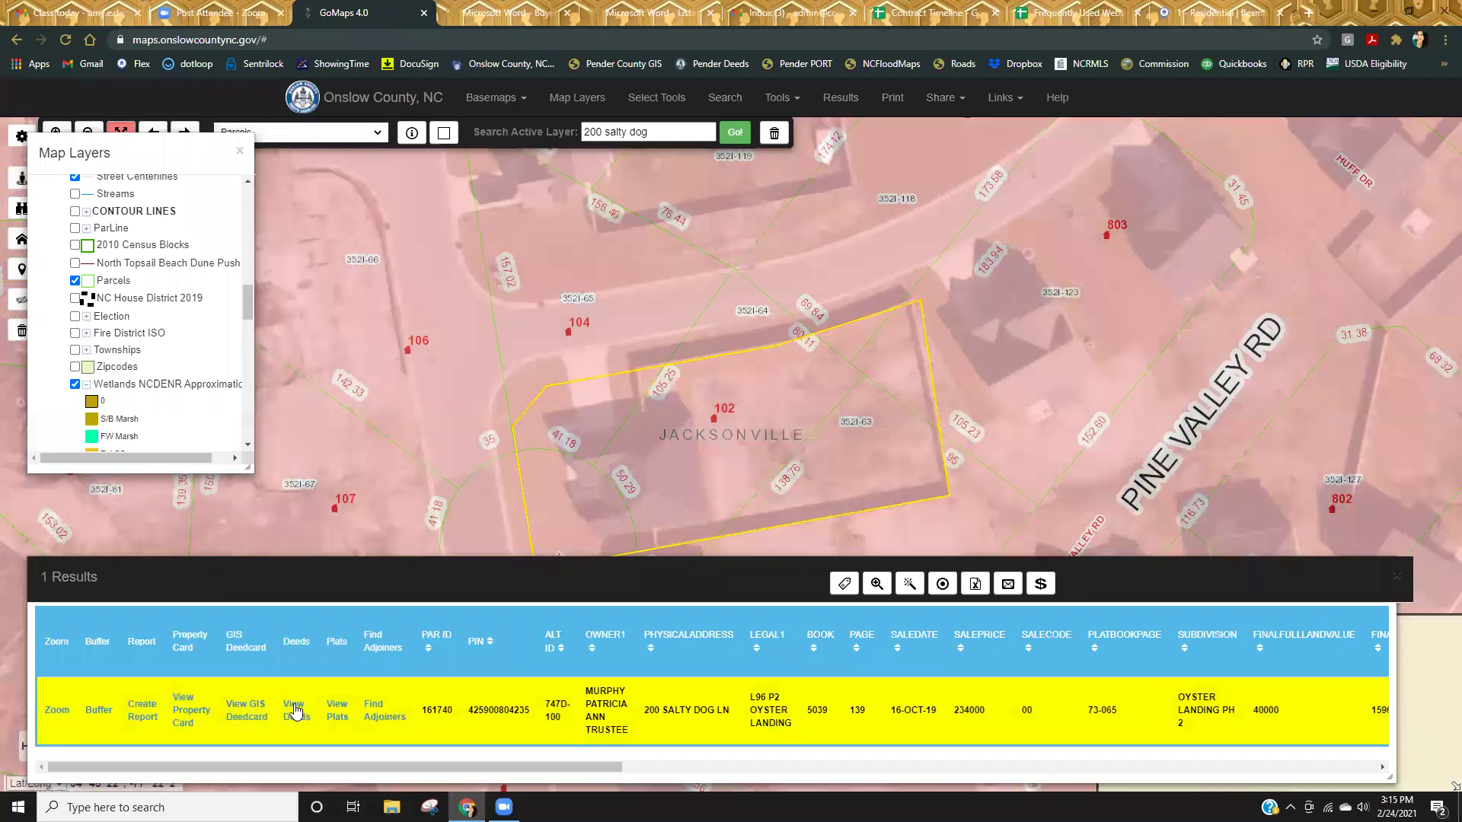
Open the Book 5039 Page 139 deed images and scroll to the covenants citing Book 3645 Page 820 and Book 4633 Page 62.
{"action": "left_click", "coordinate": [1396, 256]}
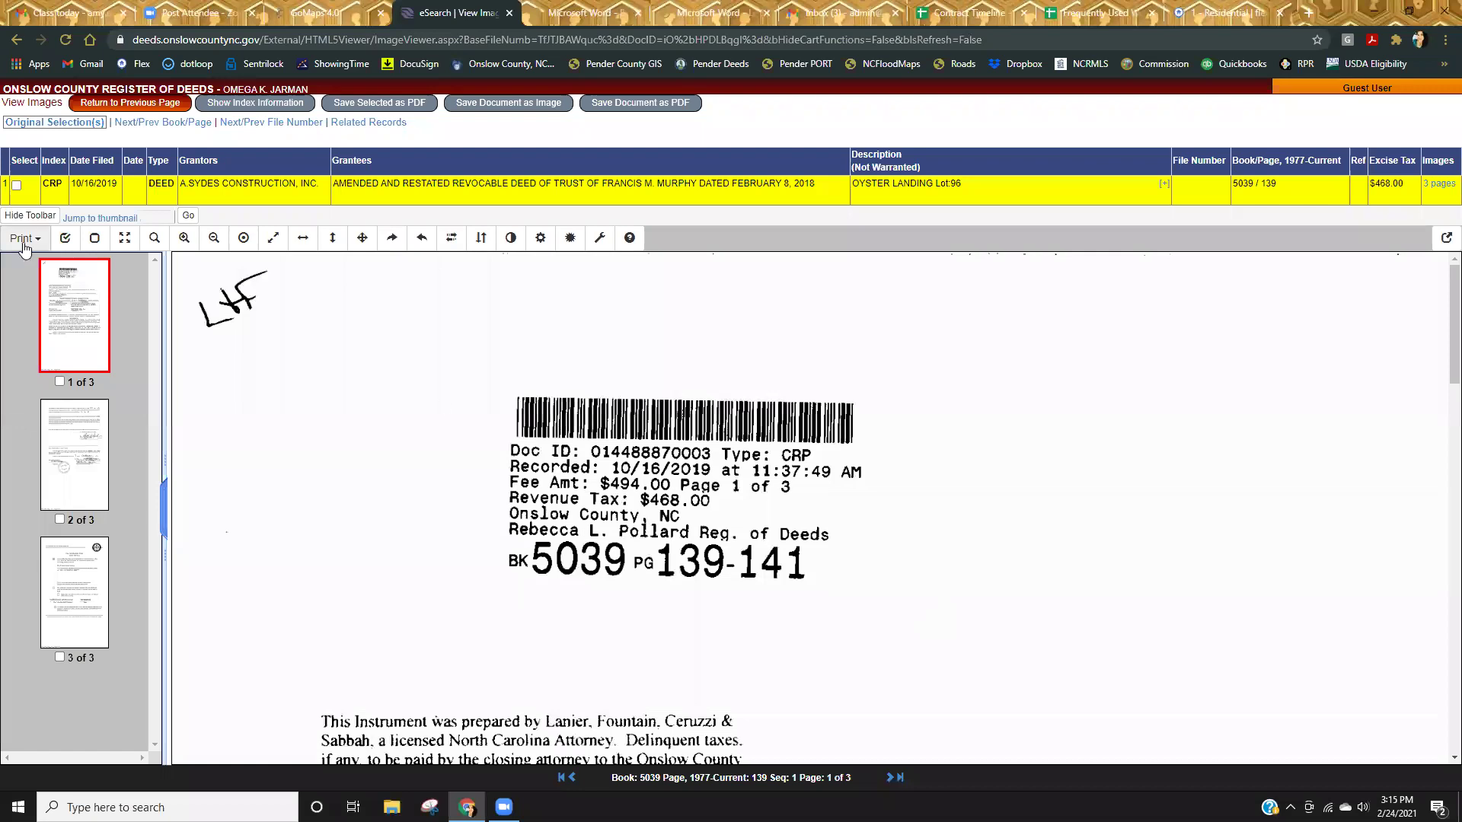
{"action": "scroll", "coordinate": [864, 510], "scroll_direction": "down", "scroll_amount": 6}
{"action": "scroll", "coordinate": [864, 510], "scroll_direction": "down", "scroll_amount": 12}
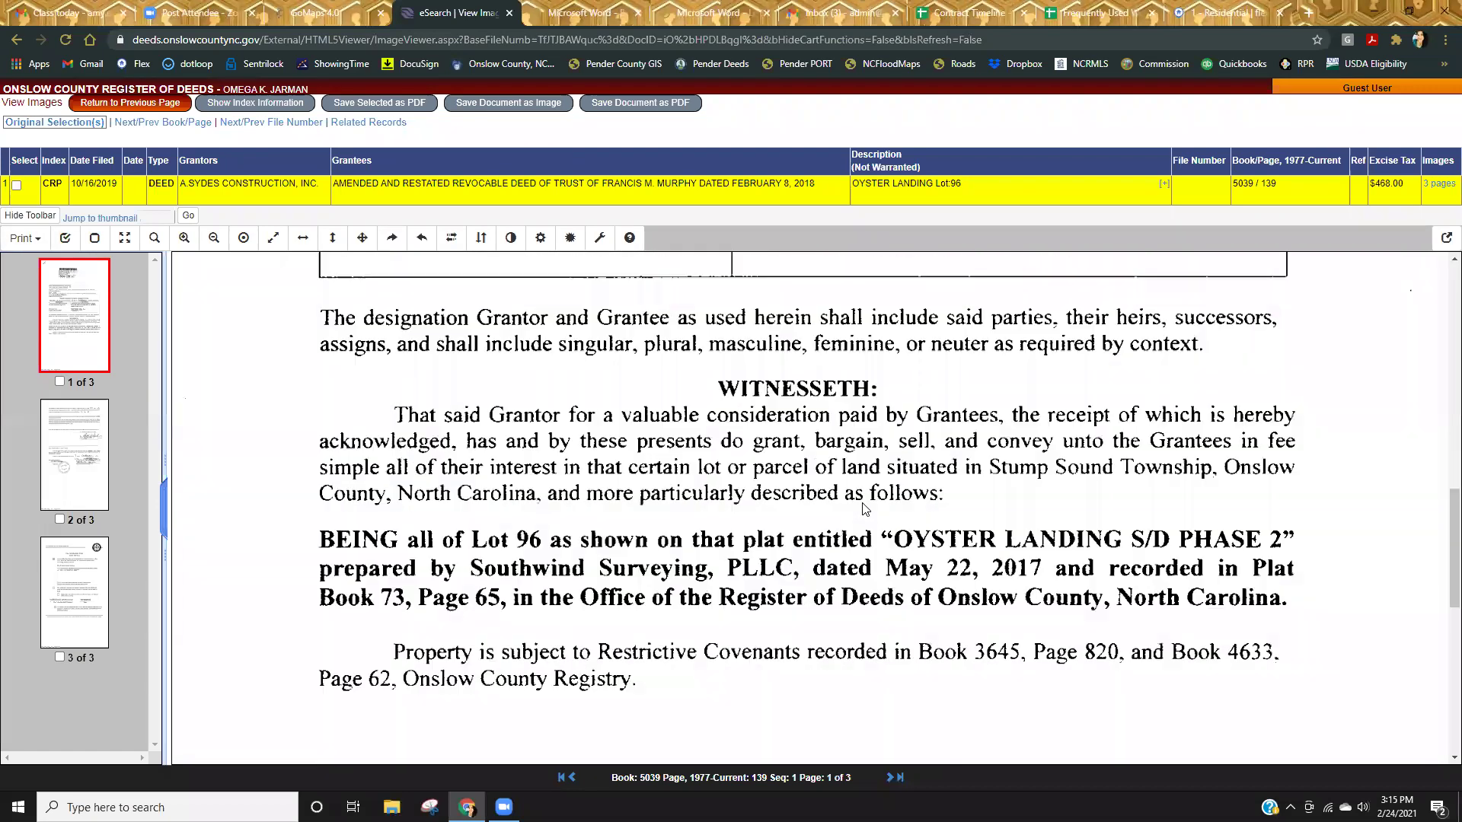
{"action": "scroll", "coordinate": [865, 538], "scroll_direction": "up", "scroll_amount": 10}
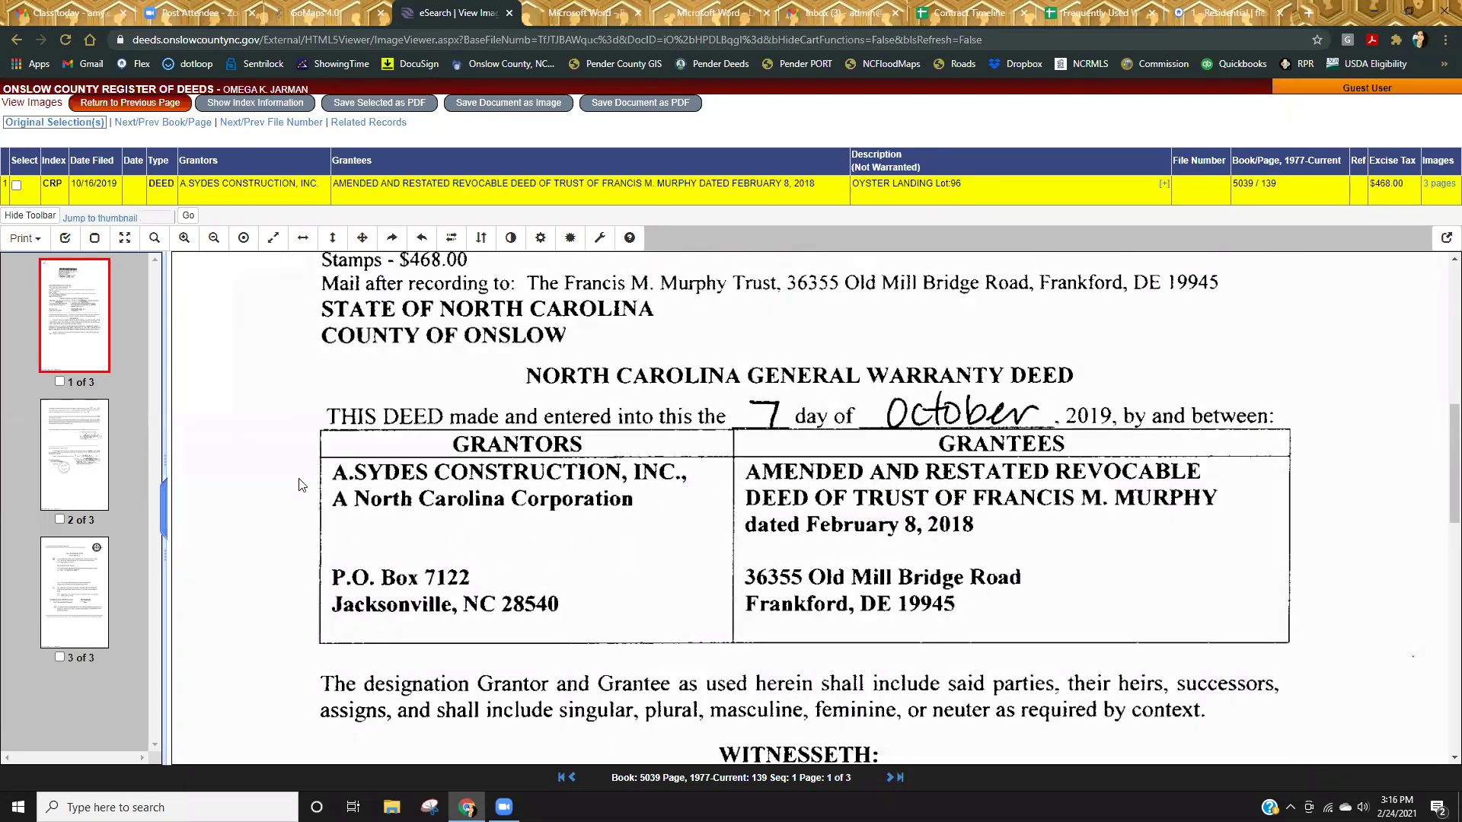
{"action": "scroll", "coordinate": [893, 578], "scroll_direction": "down", "scroll_amount": 5}
{"action": "scroll", "coordinate": [893, 579], "scroll_direction": "down", "scroll_amount": 4}
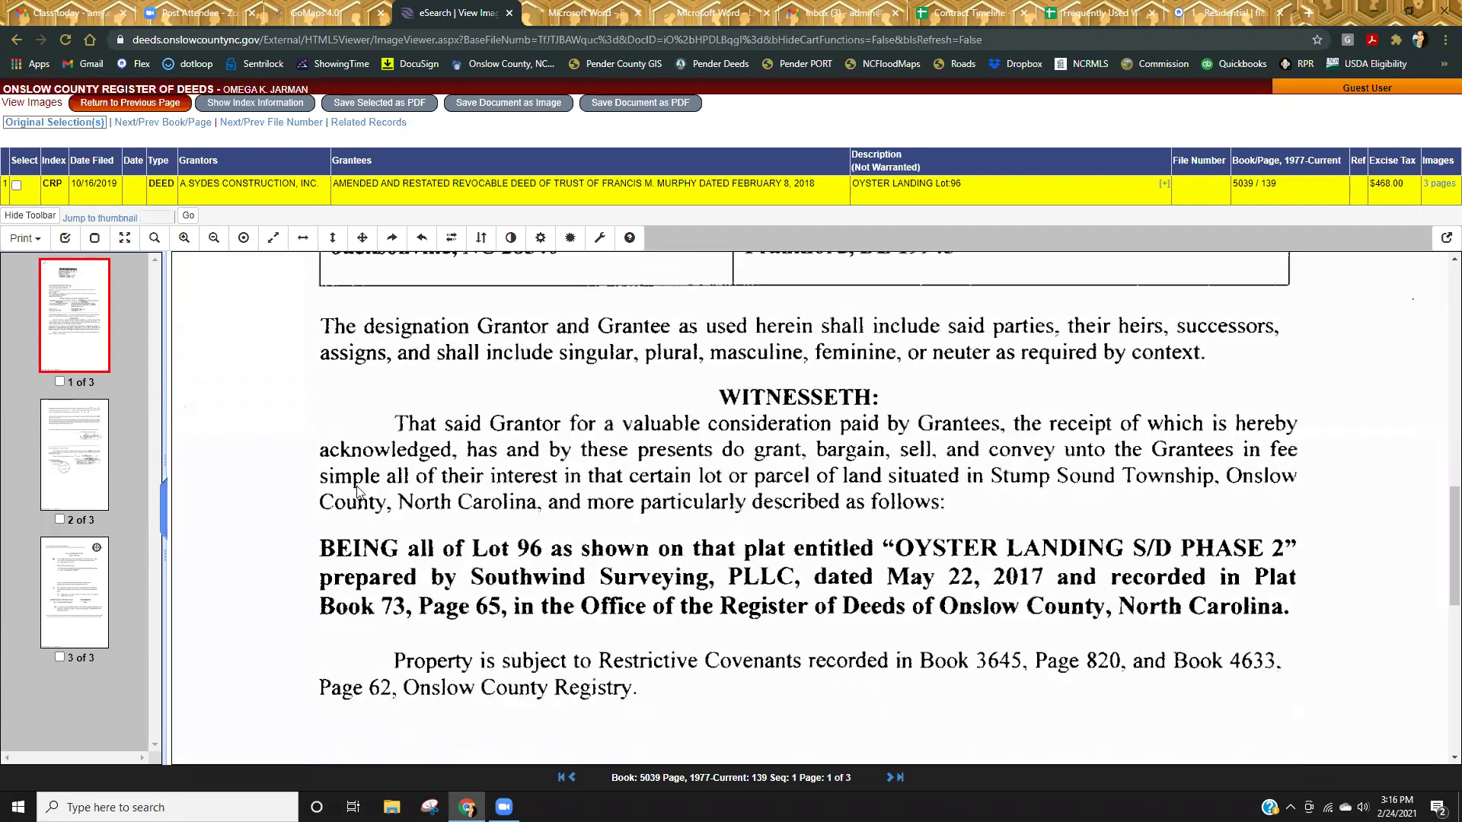
{"action": "scroll", "coordinate": [512, 631], "scroll_direction": "down", "scroll_amount": 1}
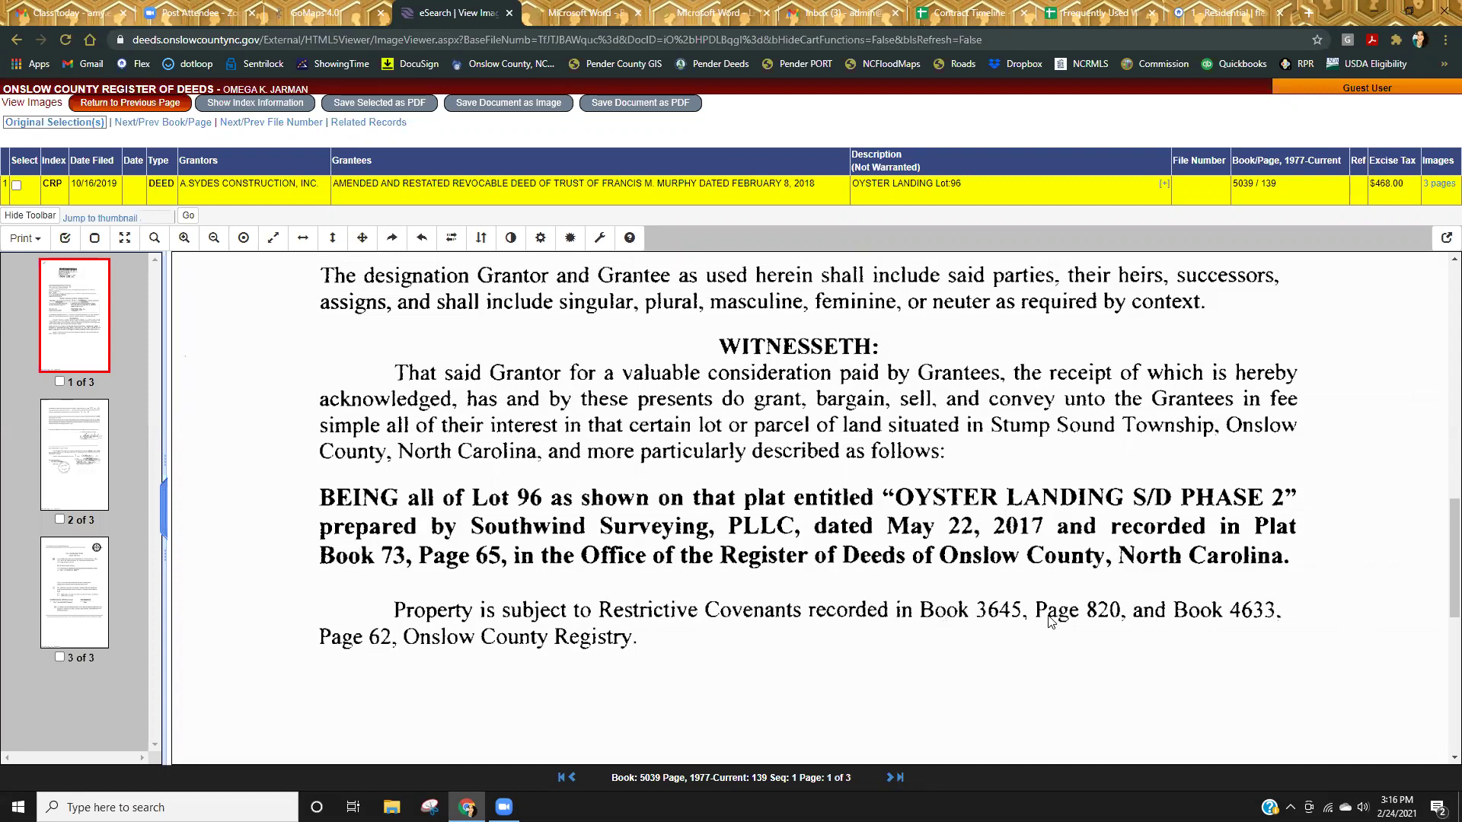
{"action": "scroll", "coordinate": [1017, 670], "scroll_direction": "up", "scroll_amount": 6}
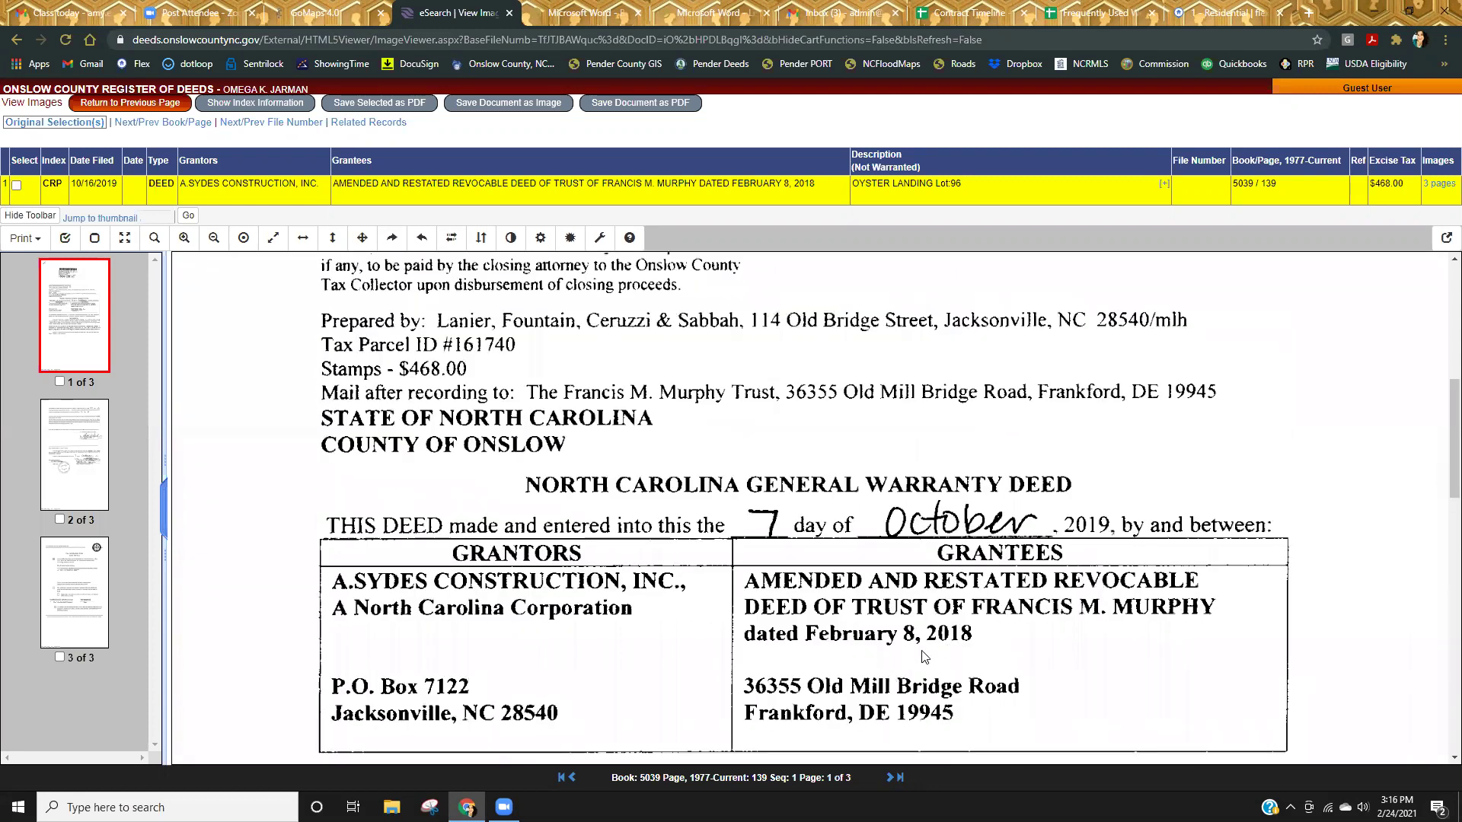
{"action": "scroll", "coordinate": [616, 613], "scroll_direction": "down", "scroll_amount": 2}
{"action": "scroll", "coordinate": [1100, 609], "scroll_direction": "down", "scroll_amount": 5}
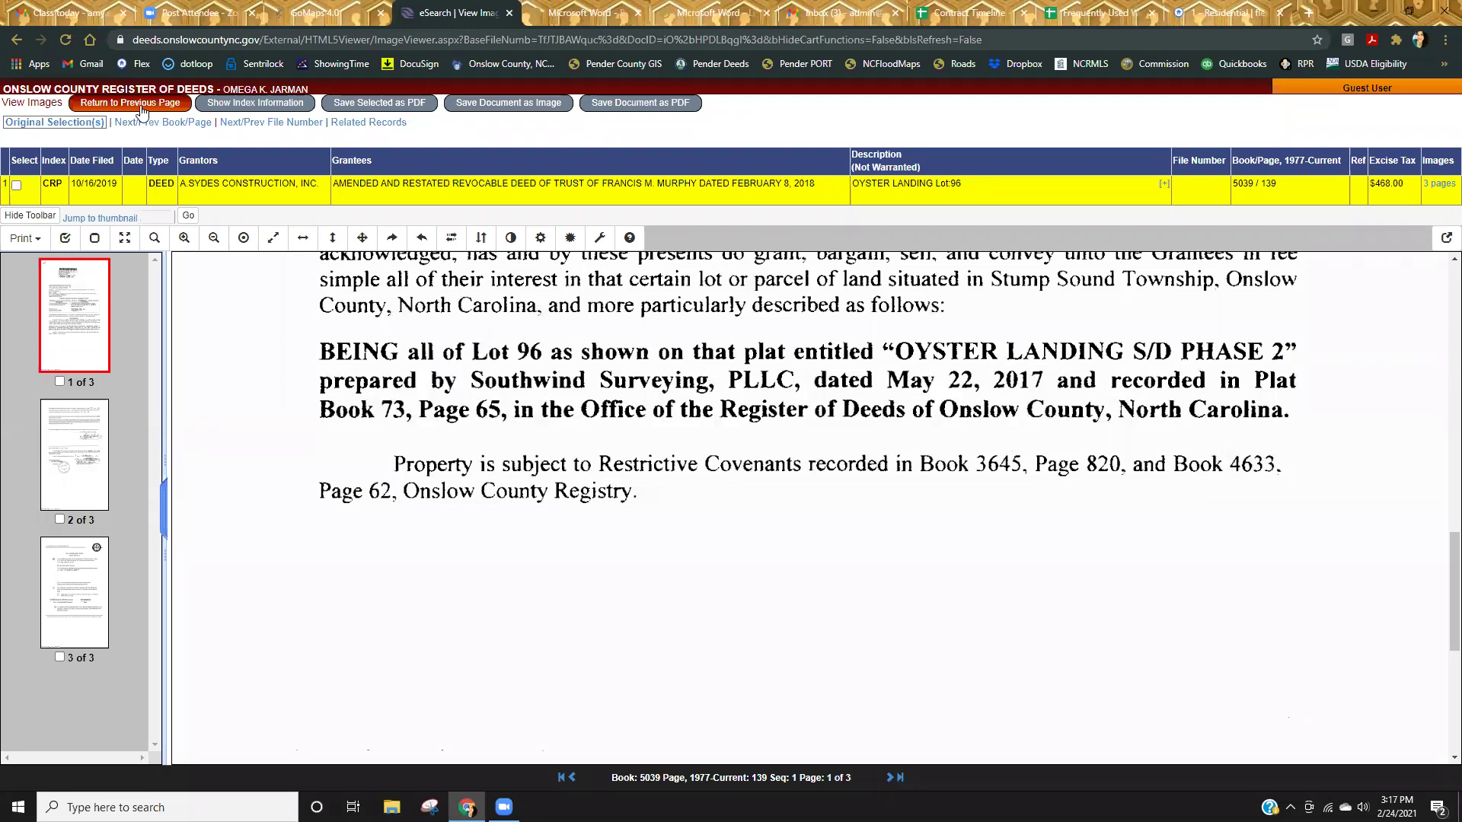
Run a Book/Page search for Book 3645 Page 820, listing five Oyster Landing records.
{"action": "left_click", "coordinate": [141, 107]}
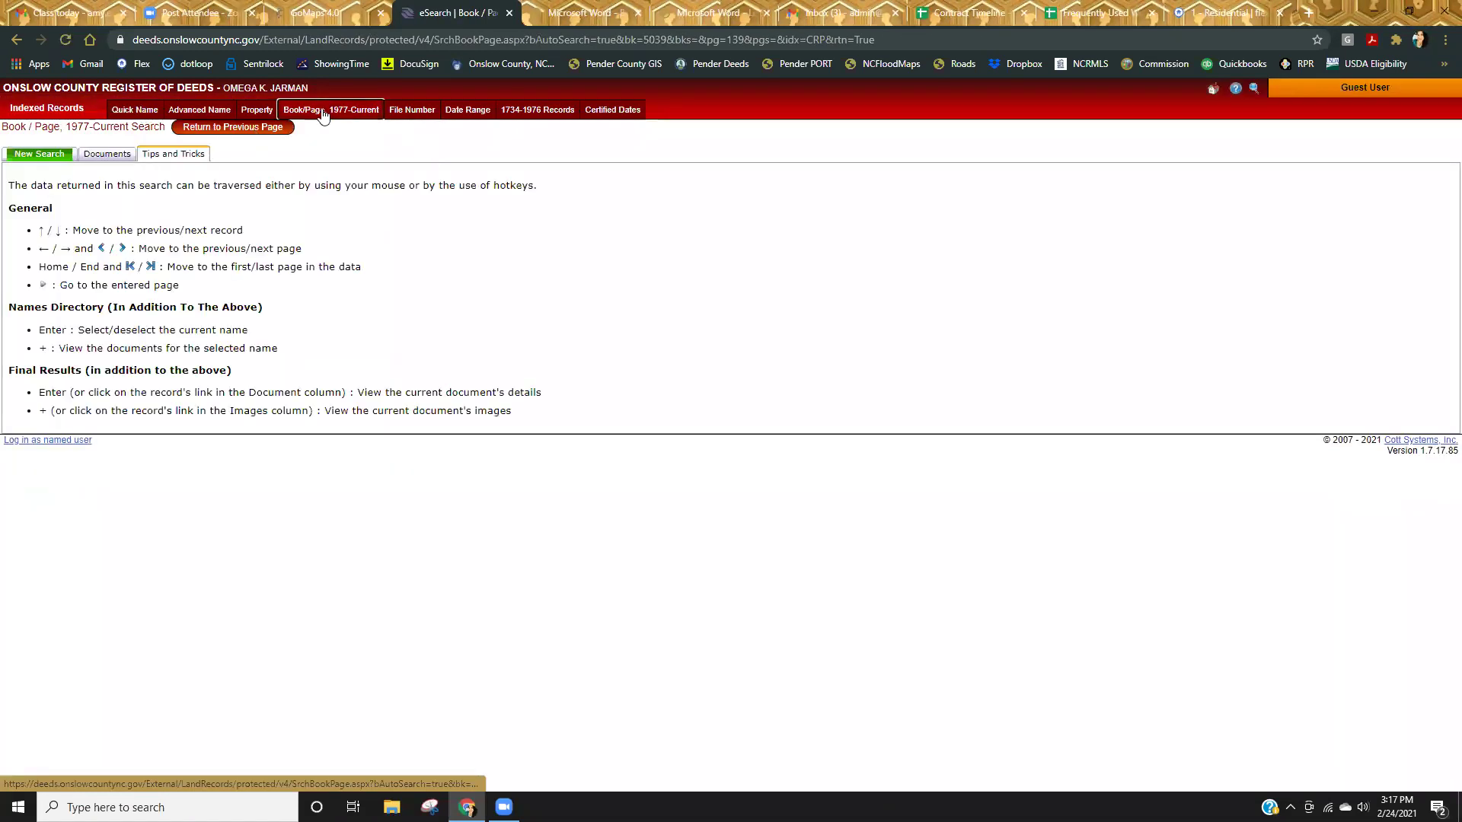
{"action": "left_click", "coordinate": [323, 114]}
{"action": "type", "text": "3645"}
{"action": "key", "text": "Tab"}
{"action": "type", "text": "820"}
{"action": "key", "text": "Return"}
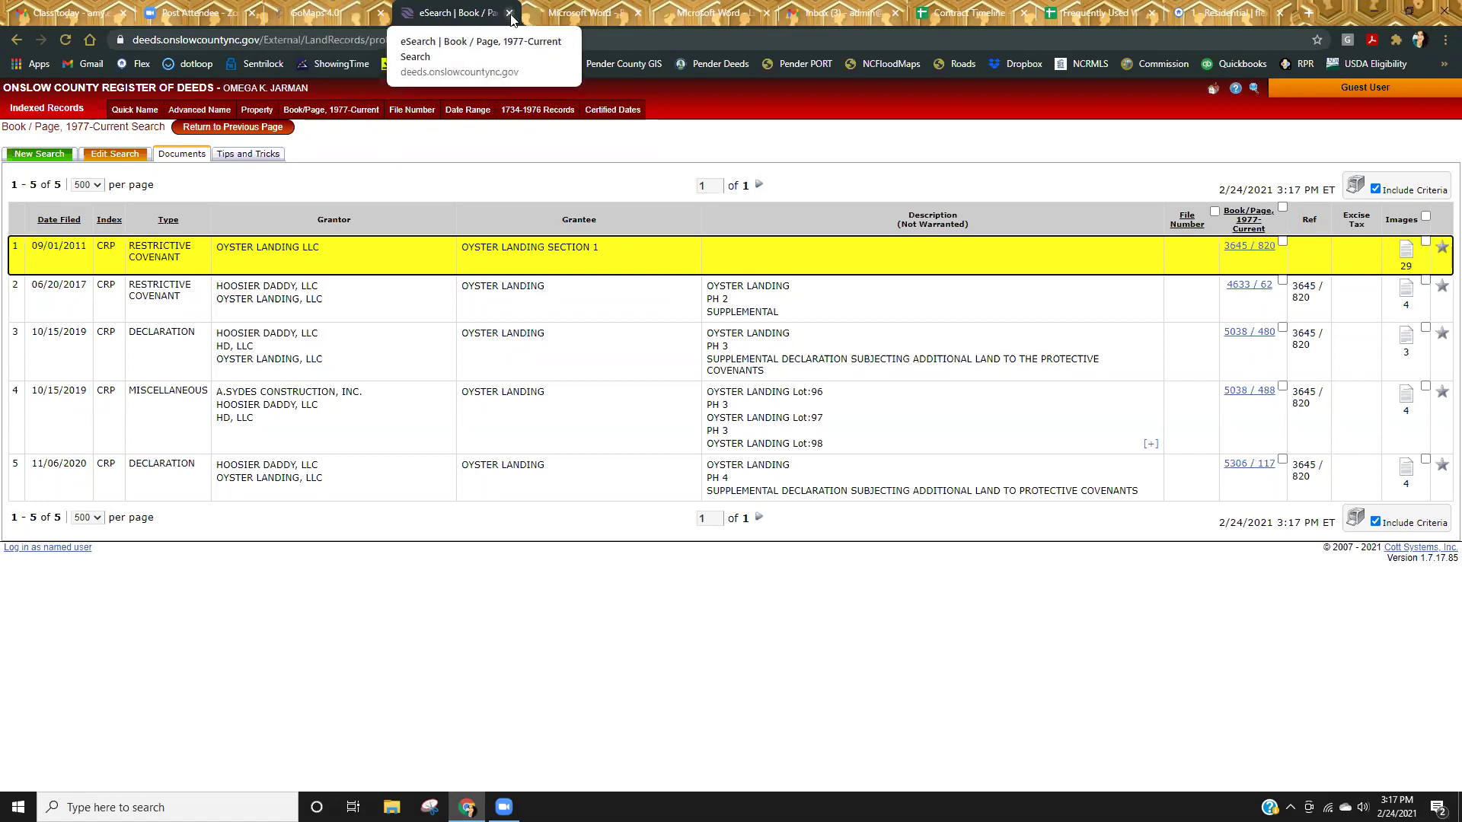
{"action": "left_click", "coordinate": [509, 13]}
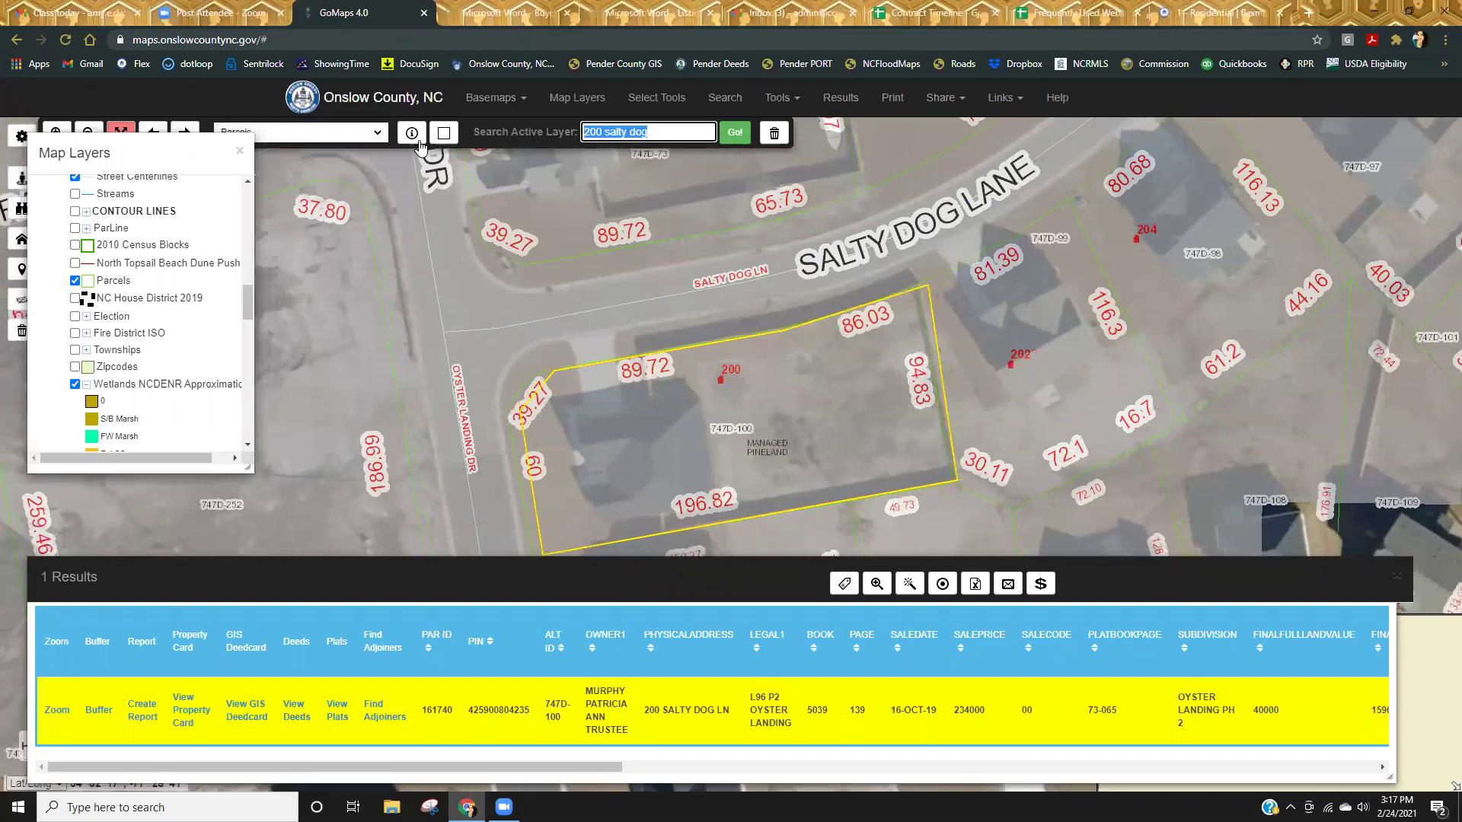
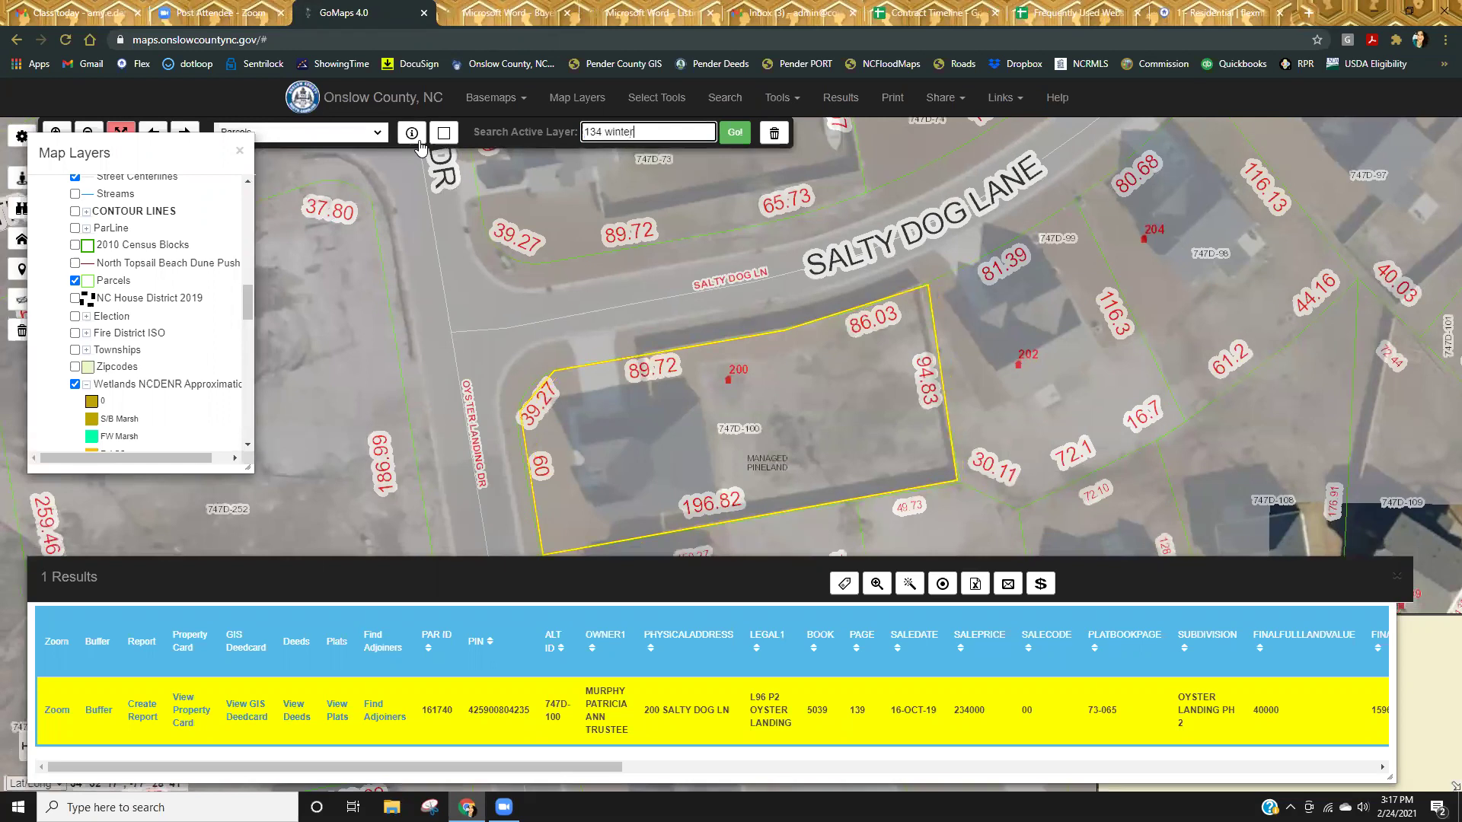
{"action": "key", "text": "Return"}
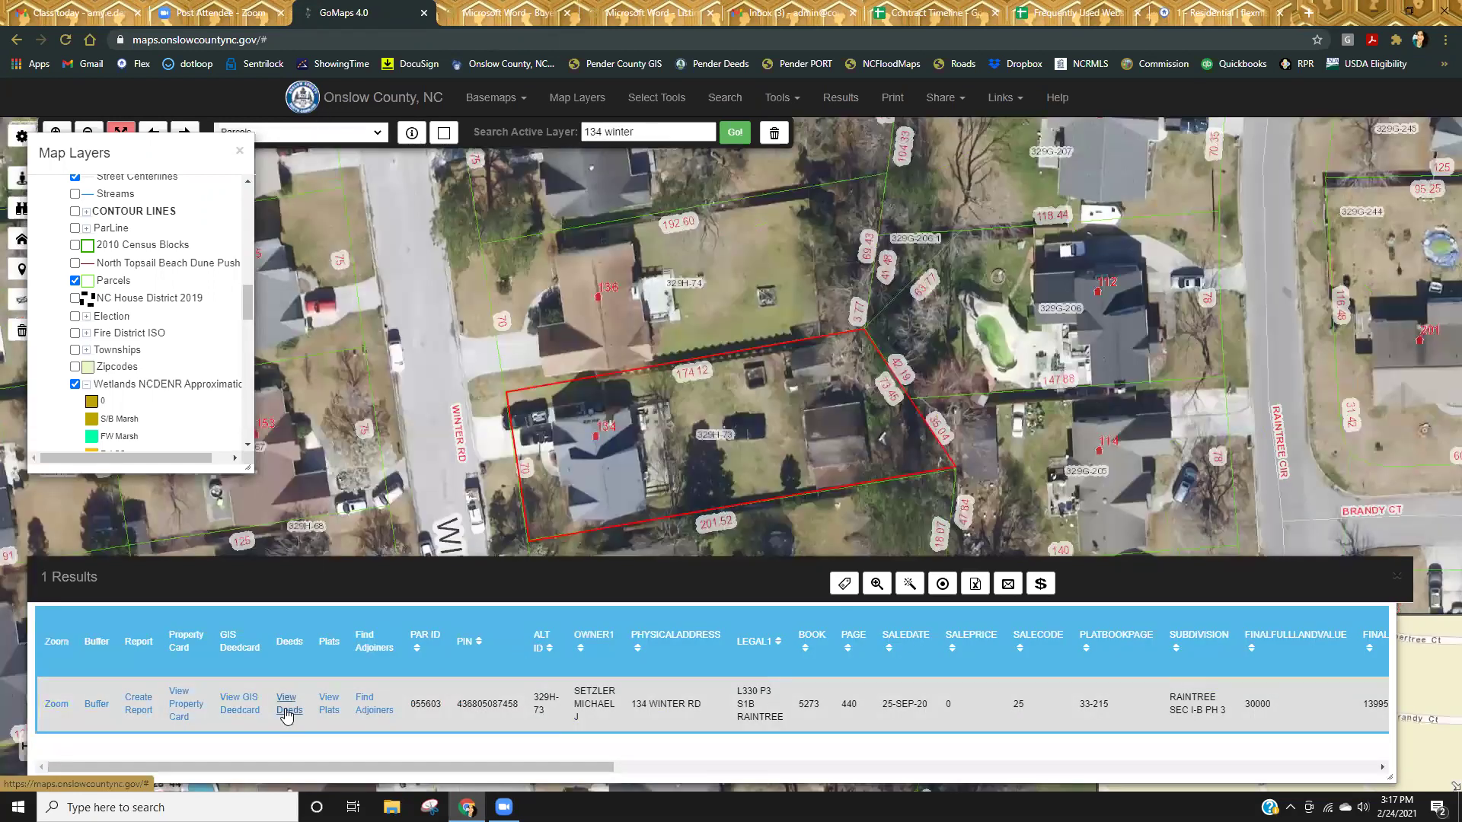
{"action": "left_click", "coordinate": [287, 708]}
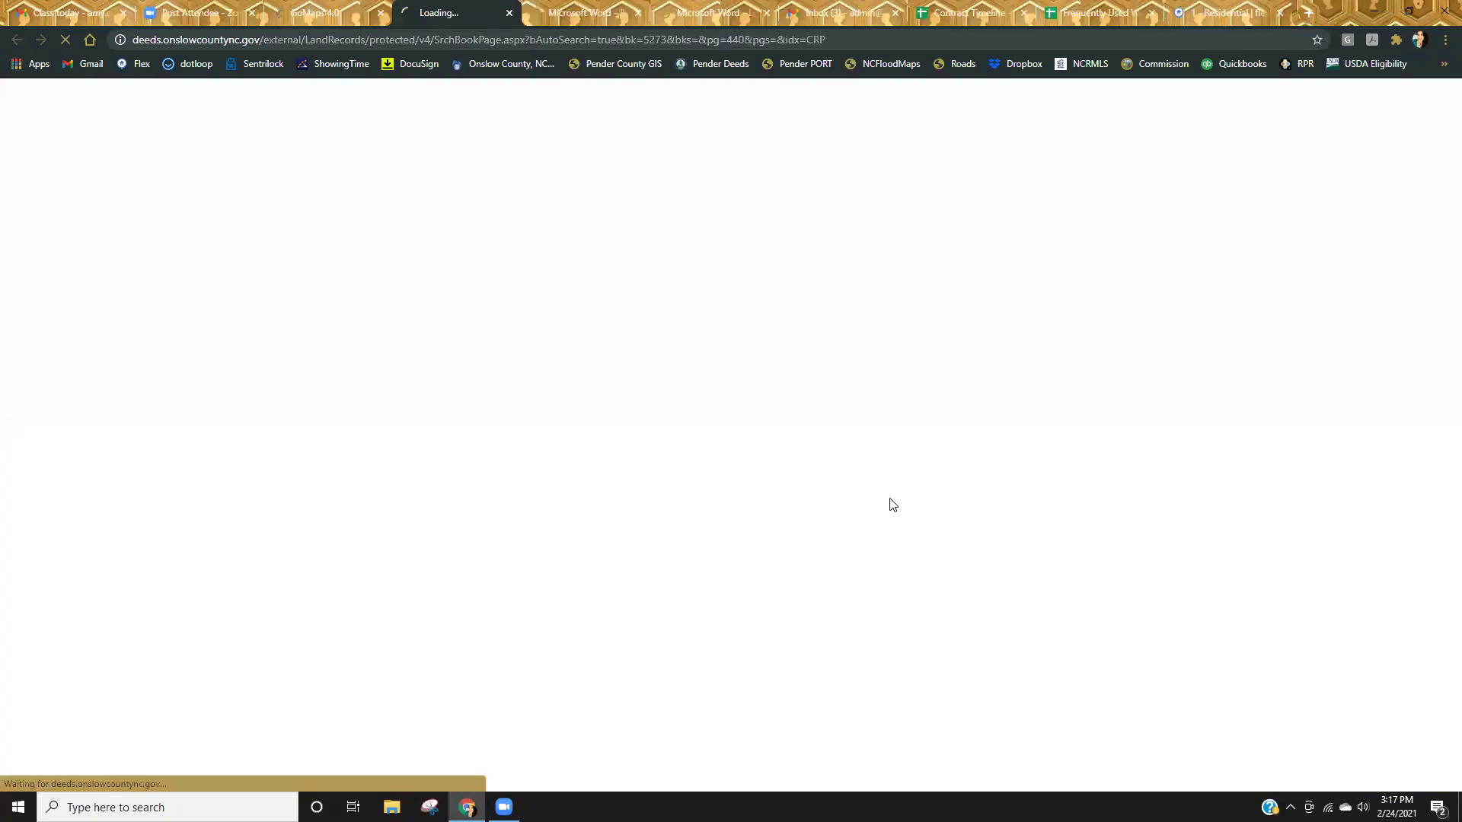
Open the Raintree Lot 330 deed images and scroll to the covenant line citing Book 1319 Page 722.
{"action": "left_click", "coordinate": [1407, 256]}
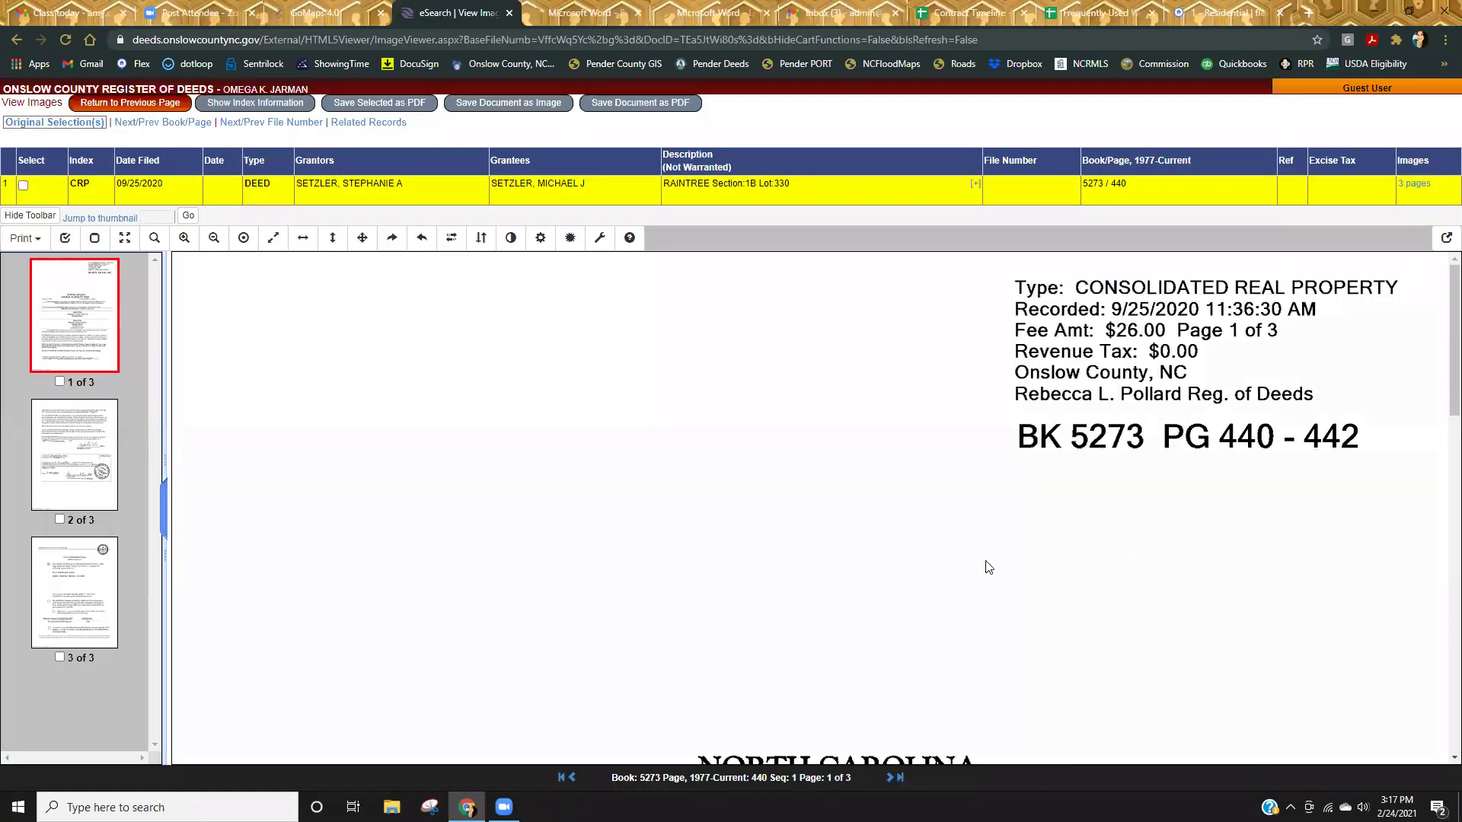
{"action": "scroll", "coordinate": [986, 565], "scroll_direction": "down", "scroll_amount": 10}
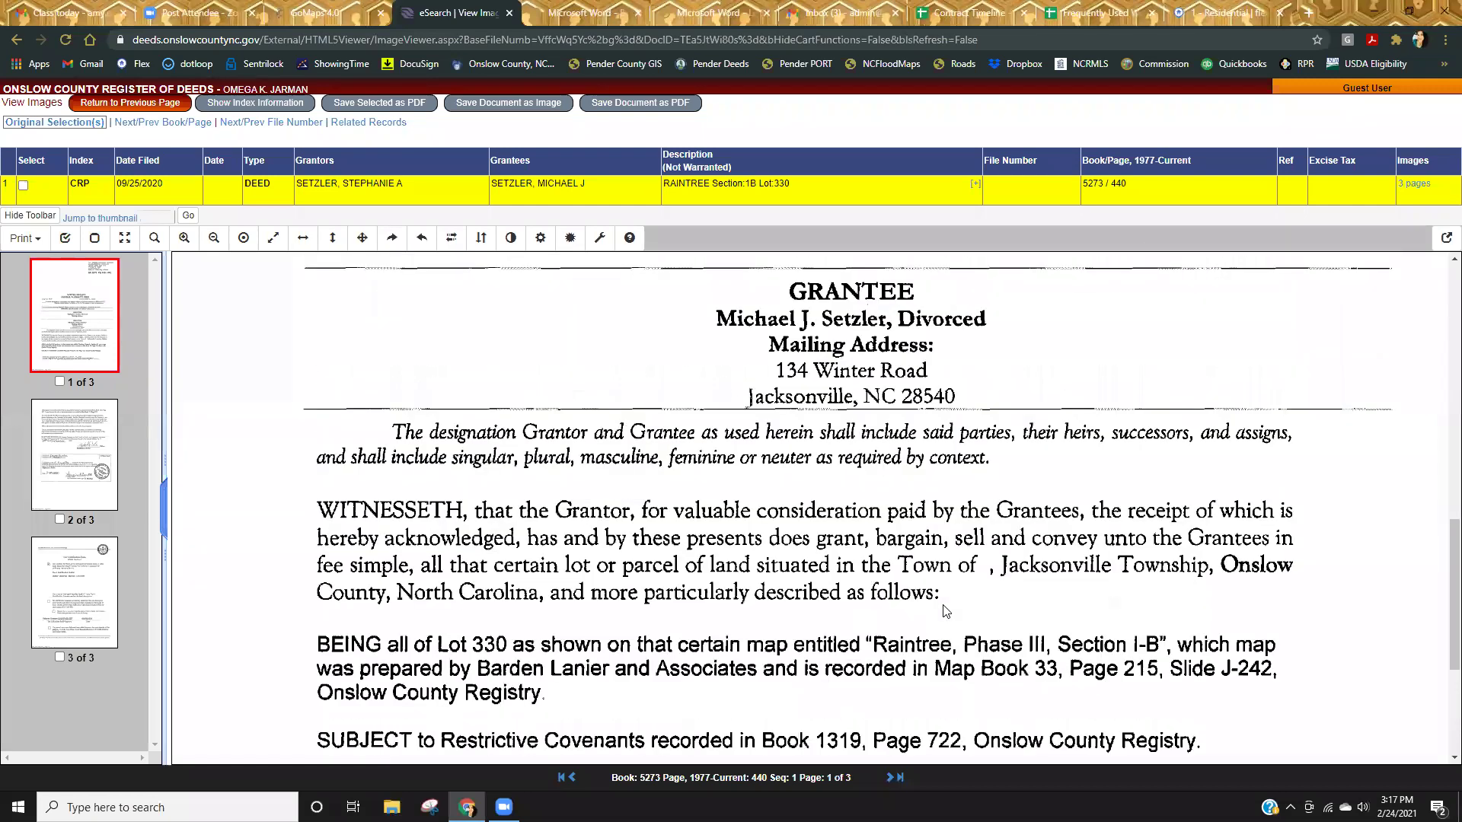
{"action": "scroll", "coordinate": [952, 613], "scroll_direction": "up", "scroll_amount": 5}
{"action": "scroll", "coordinate": [948, 613], "scroll_direction": "down", "scroll_amount": 8}
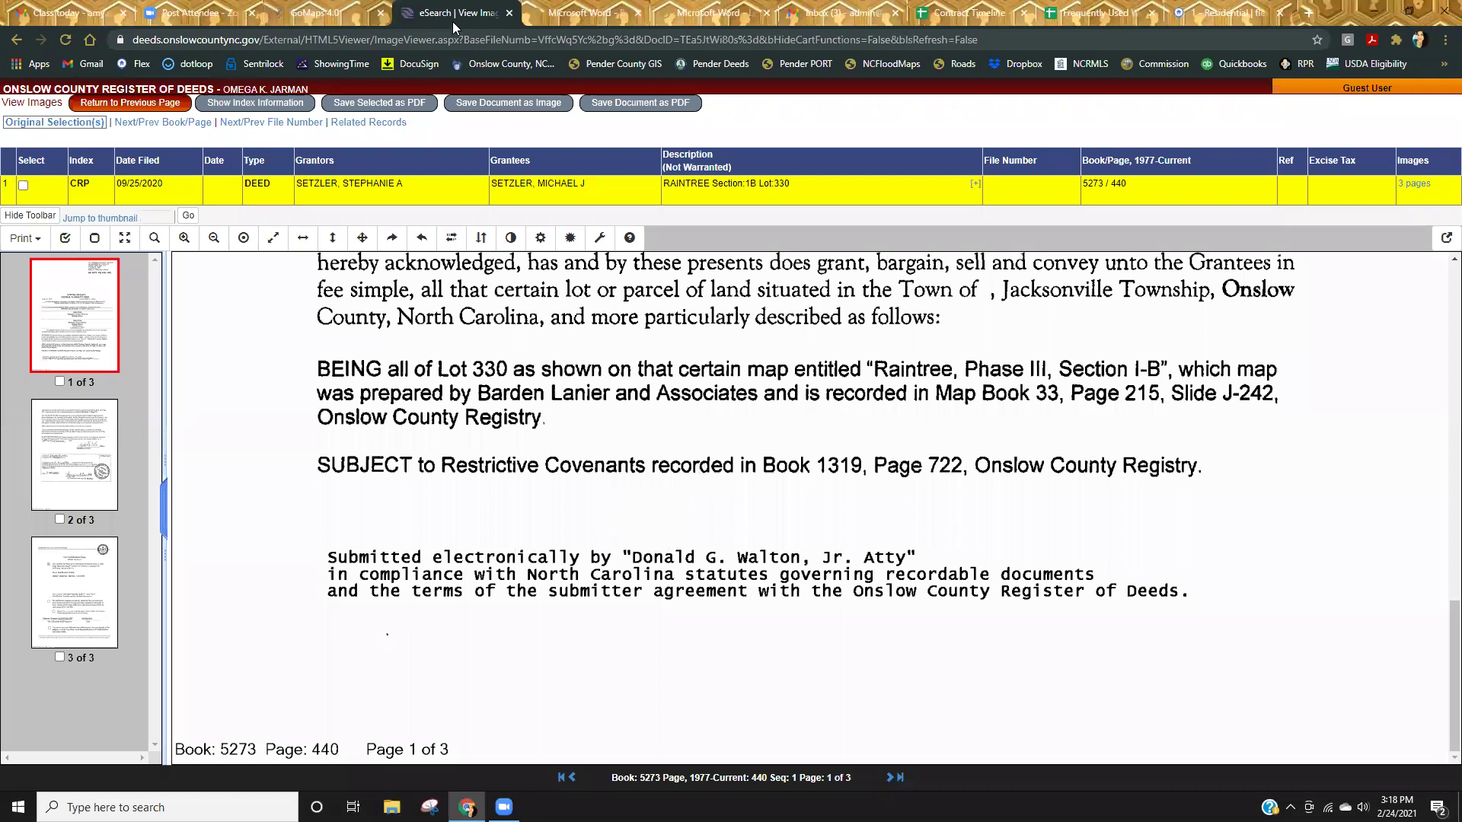
Open parcel 055603's GIS deed card, scroll to its general warranty deed, and close it.
{"action": "left_click", "coordinate": [509, 13]}
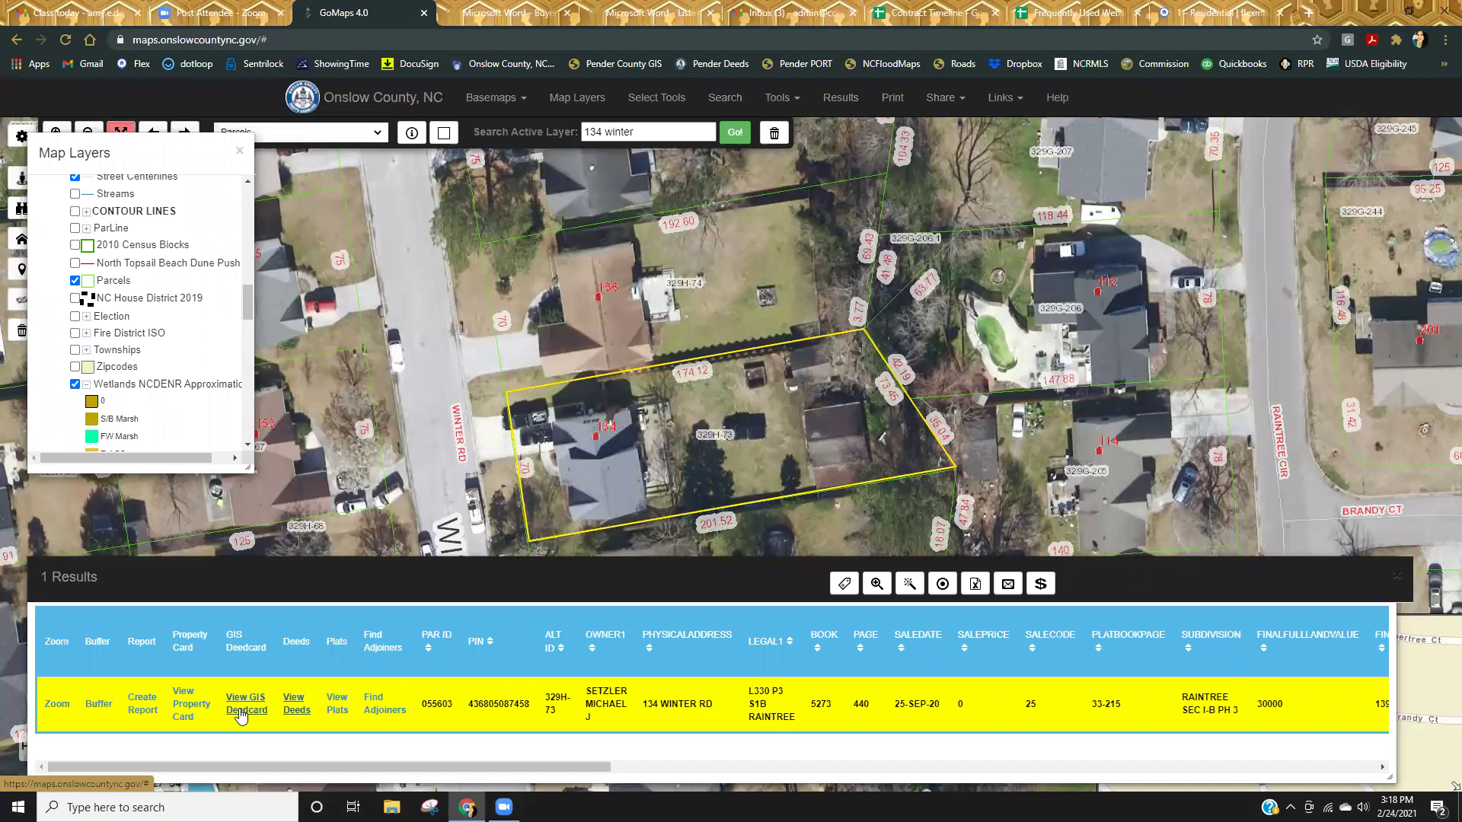
{"action": "left_click", "coordinate": [242, 714]}
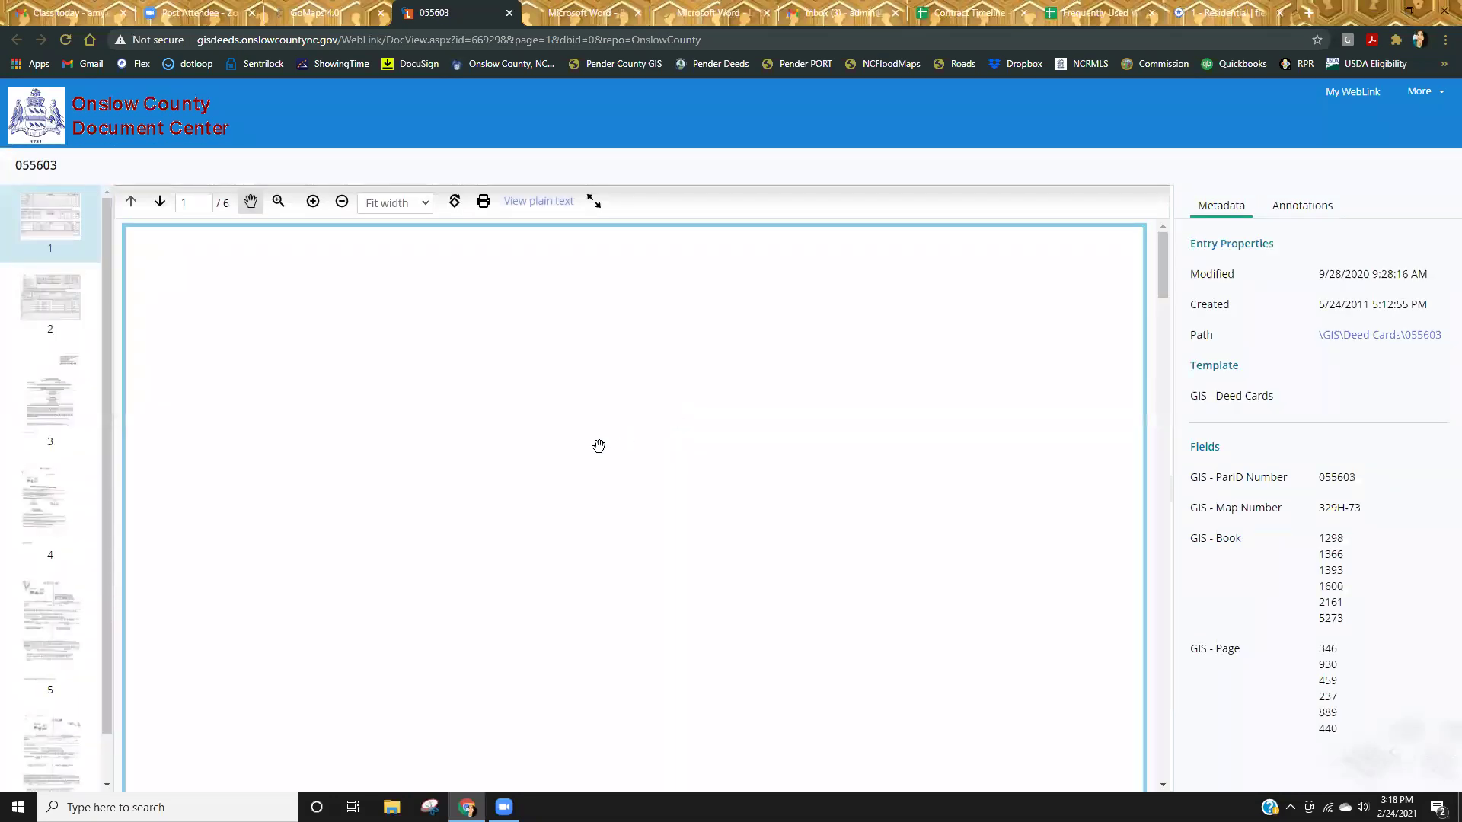
{"action": "scroll", "coordinate": [594, 438], "scroll_direction": "down", "scroll_amount": 10}
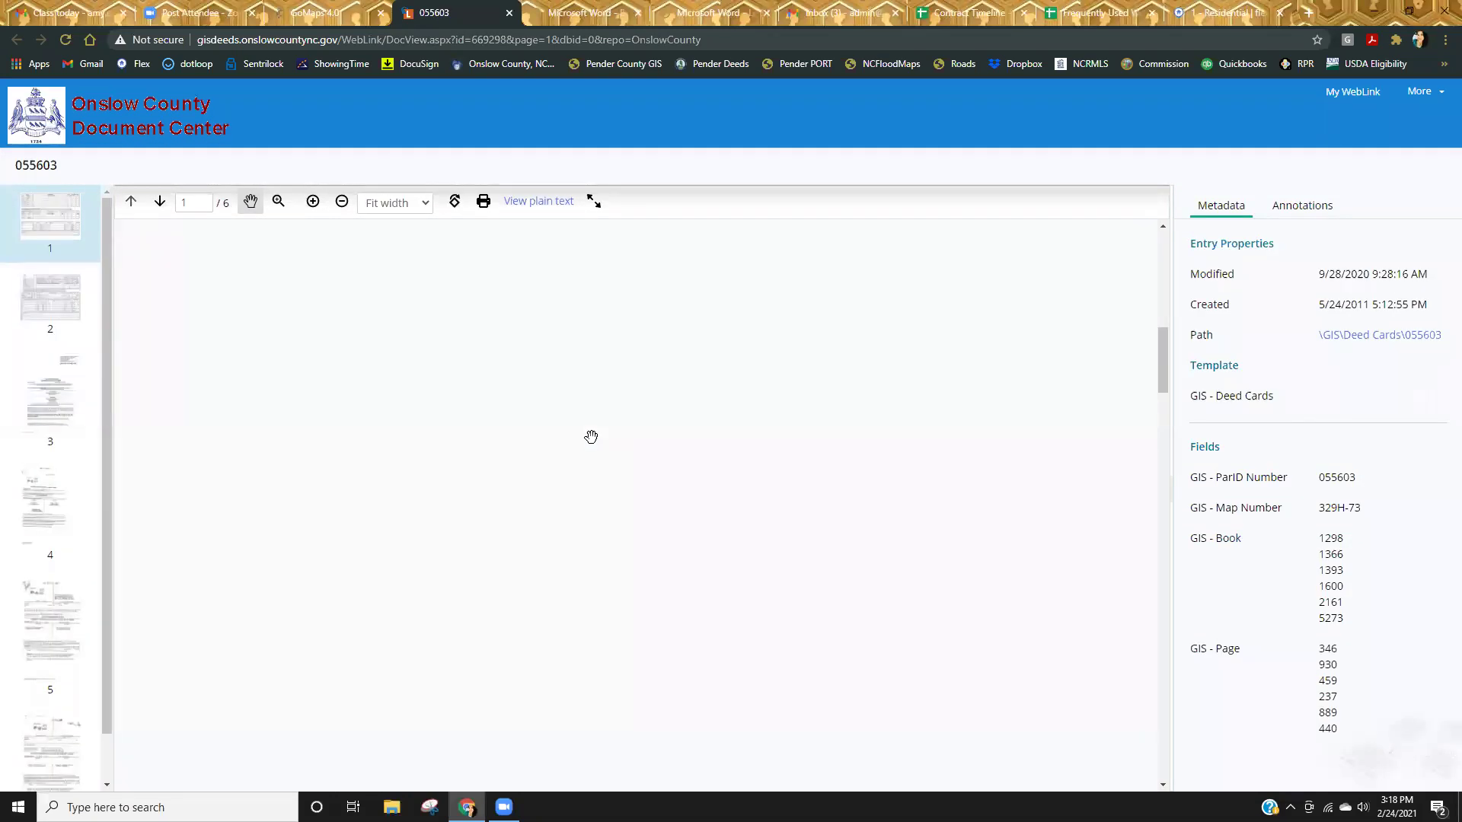
{"action": "scroll", "coordinate": [591, 426], "scroll_direction": "down", "scroll_amount": 5}
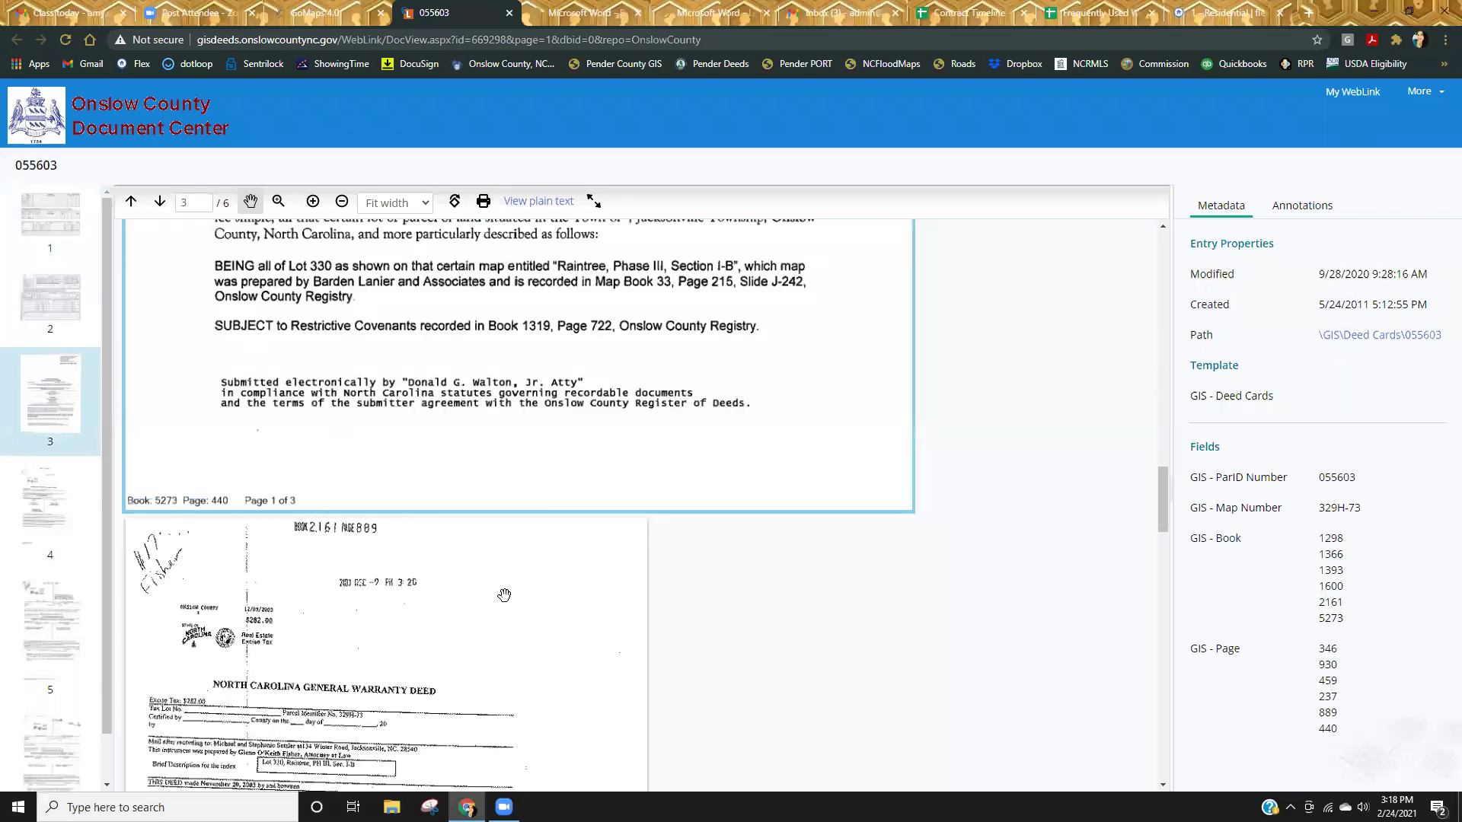
{"action": "scroll", "coordinate": [533, 586], "scroll_direction": "up", "scroll_amount": 3}
{"action": "scroll", "coordinate": [572, 571], "scroll_direction": "up", "scroll_amount": 2}
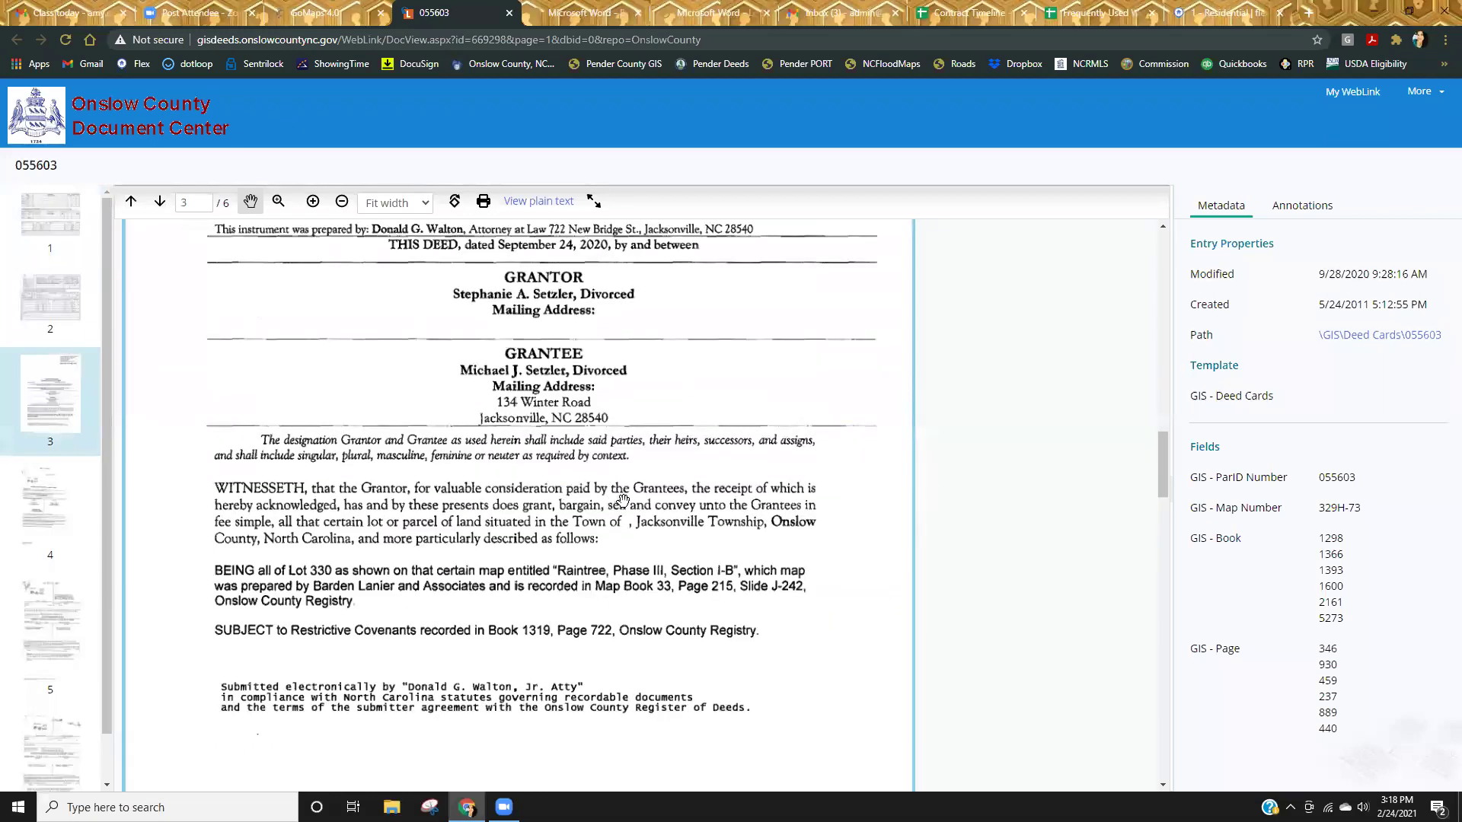
{"action": "scroll", "coordinate": [629, 512], "scroll_direction": "up", "scroll_amount": 7}
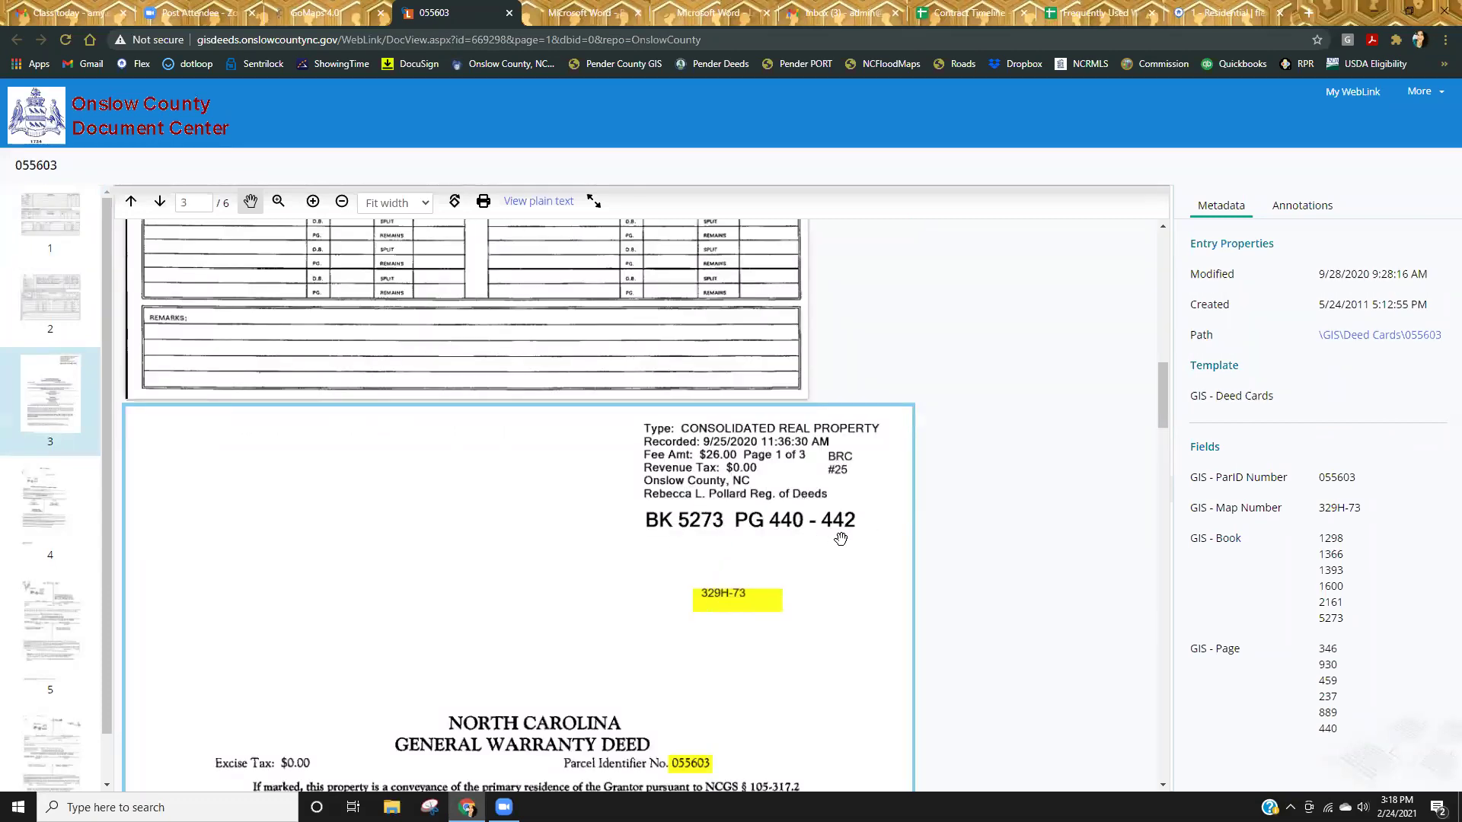
{"action": "scroll", "coordinate": [704, 556], "scroll_direction": "down", "scroll_amount": 5}
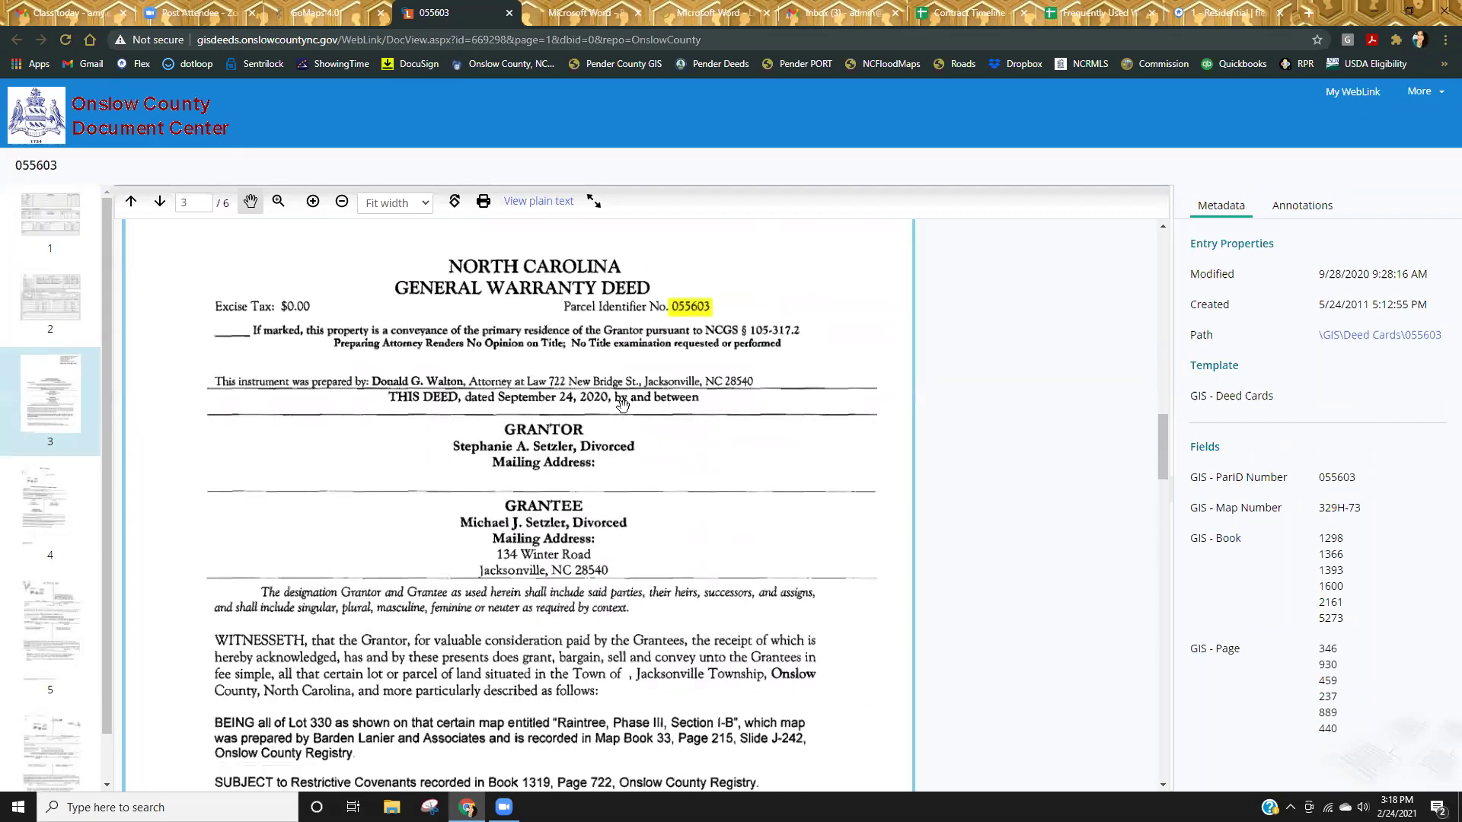
{"action": "left_click", "coordinate": [509, 14]}
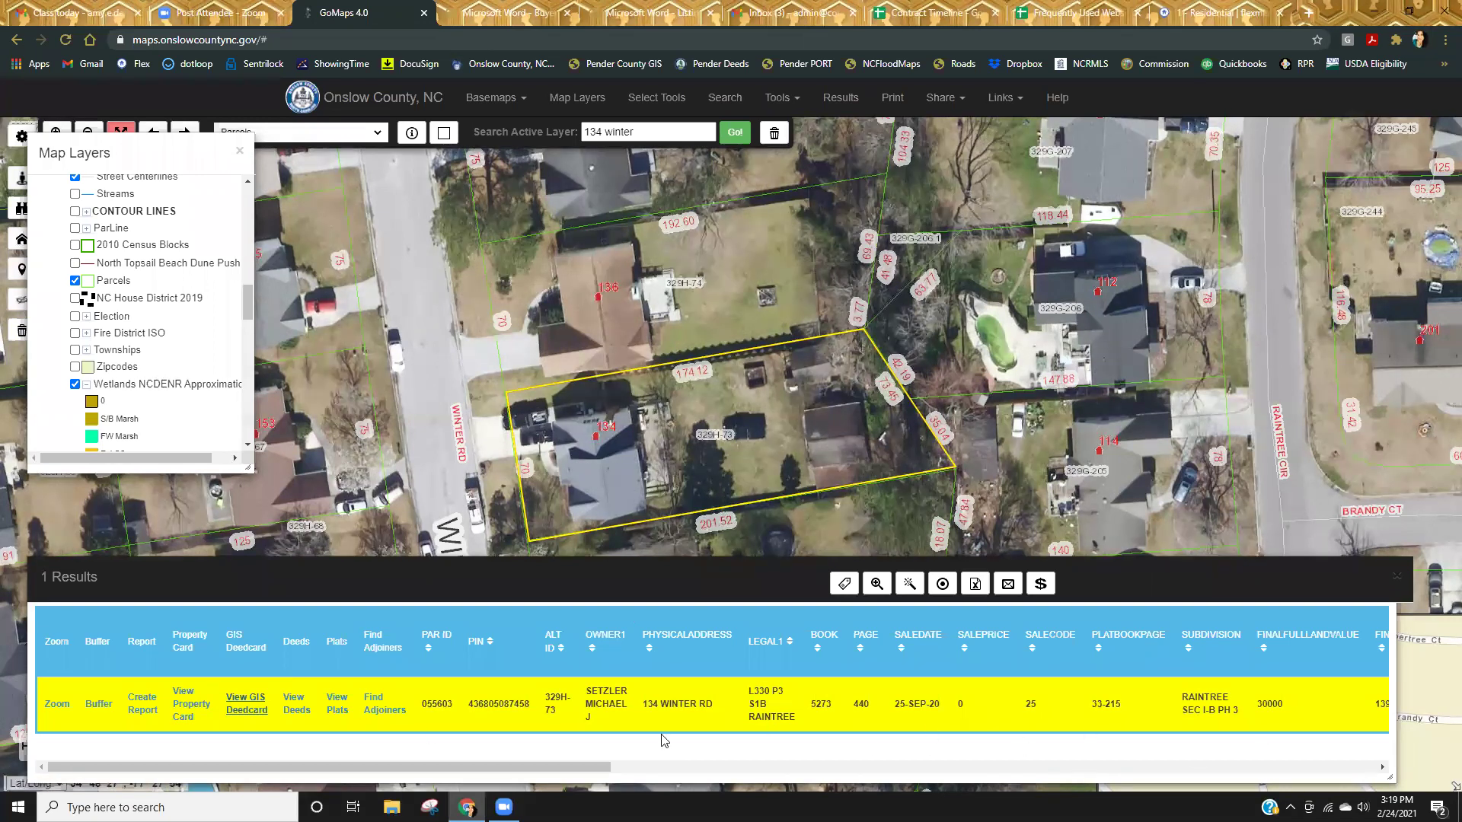
Open parcel 055603's property card and show its Residential details: 1997 two-story, 4 bedrooms, 2.5 baths.
{"action": "left_click", "coordinate": [196, 708]}
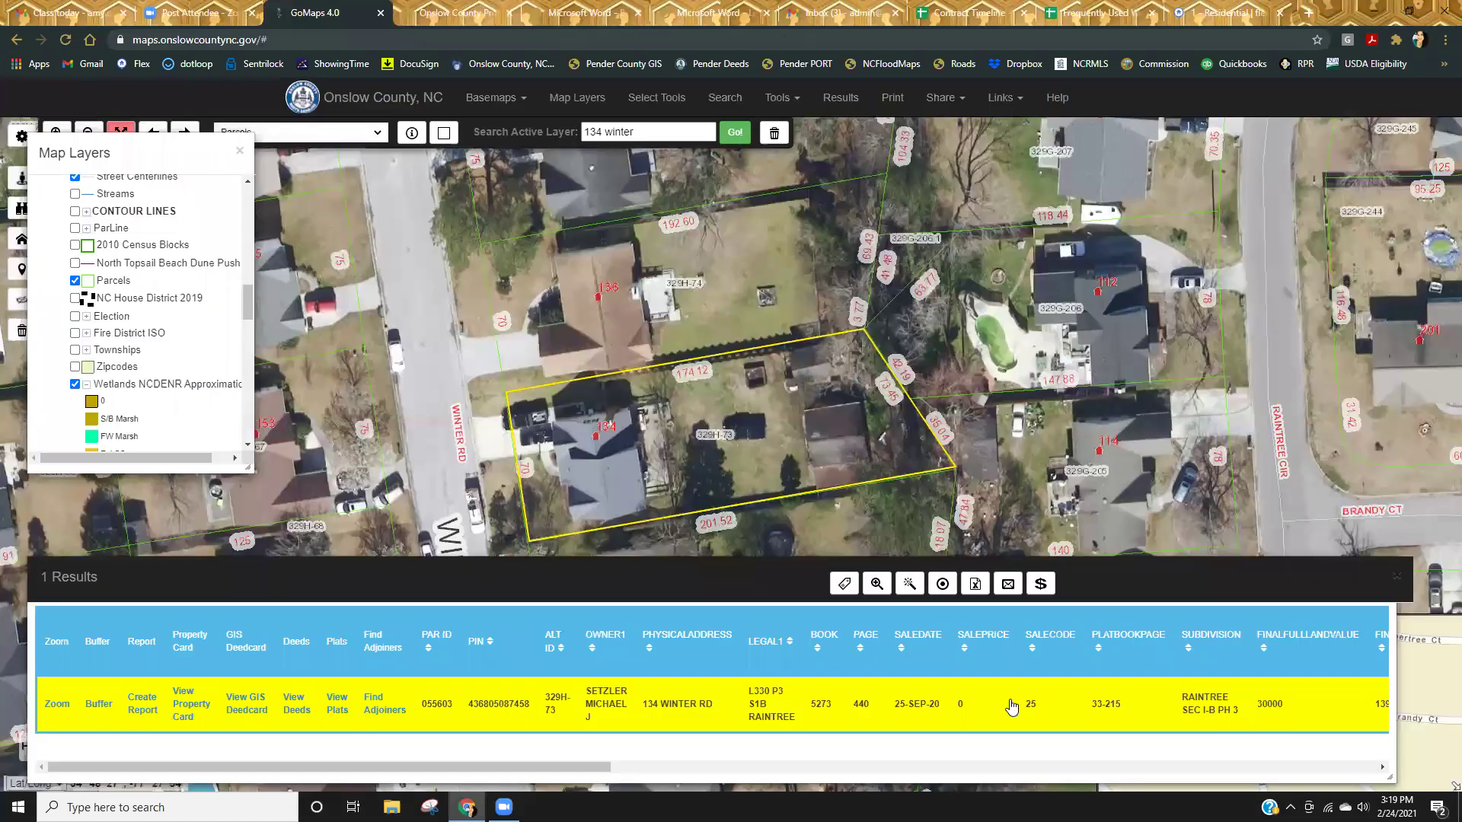
{"action": "left_click", "coordinate": [343, 13]}
{"action": "left_click_drag", "start_coordinate": [491, 771], "coordinate": [974, 764]}
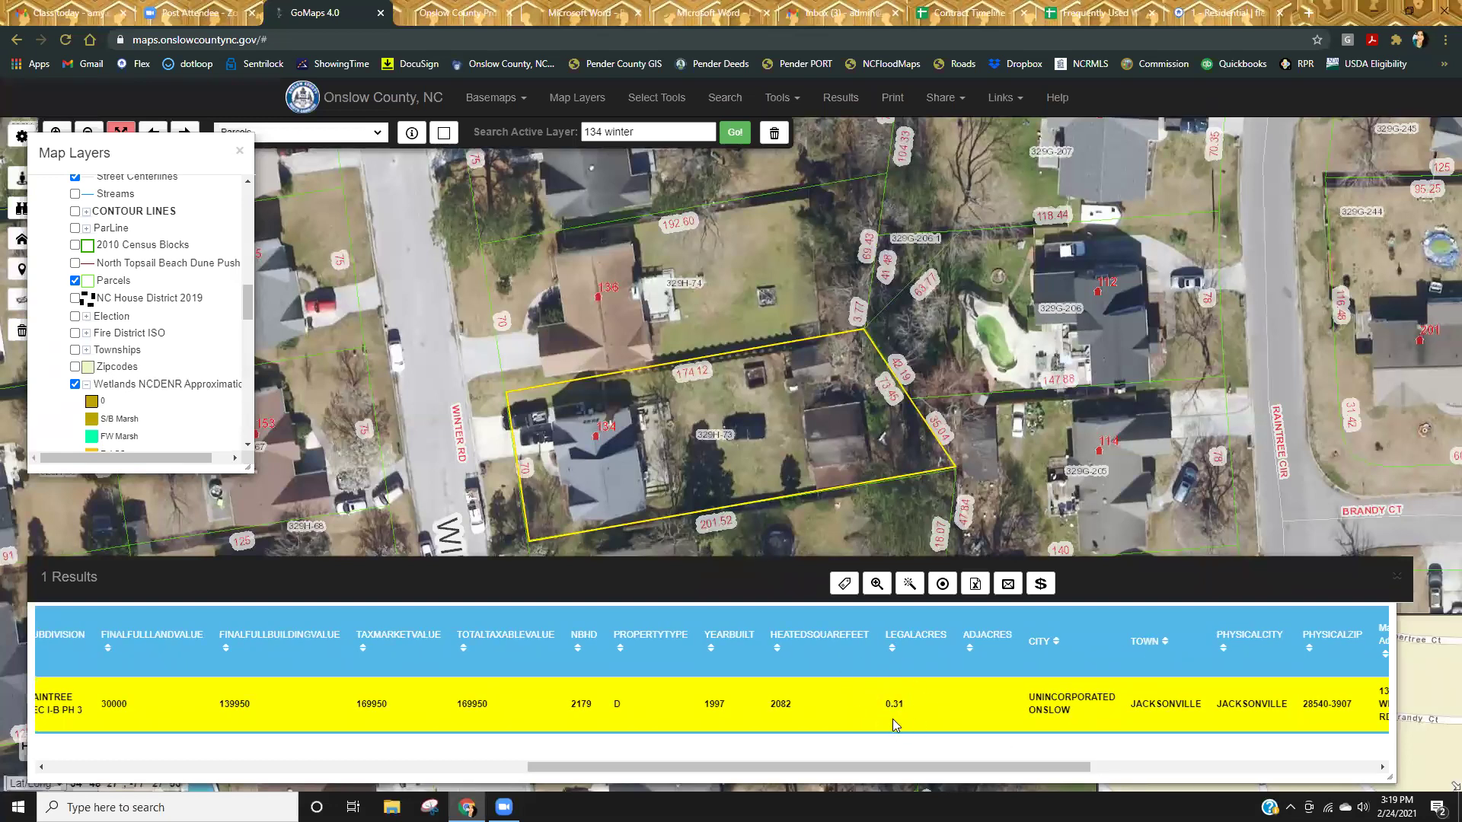
{"action": "left_click_drag", "start_coordinate": [818, 766], "coordinate": [228, 445]}
{"action": "left_click", "coordinate": [446, 19]}
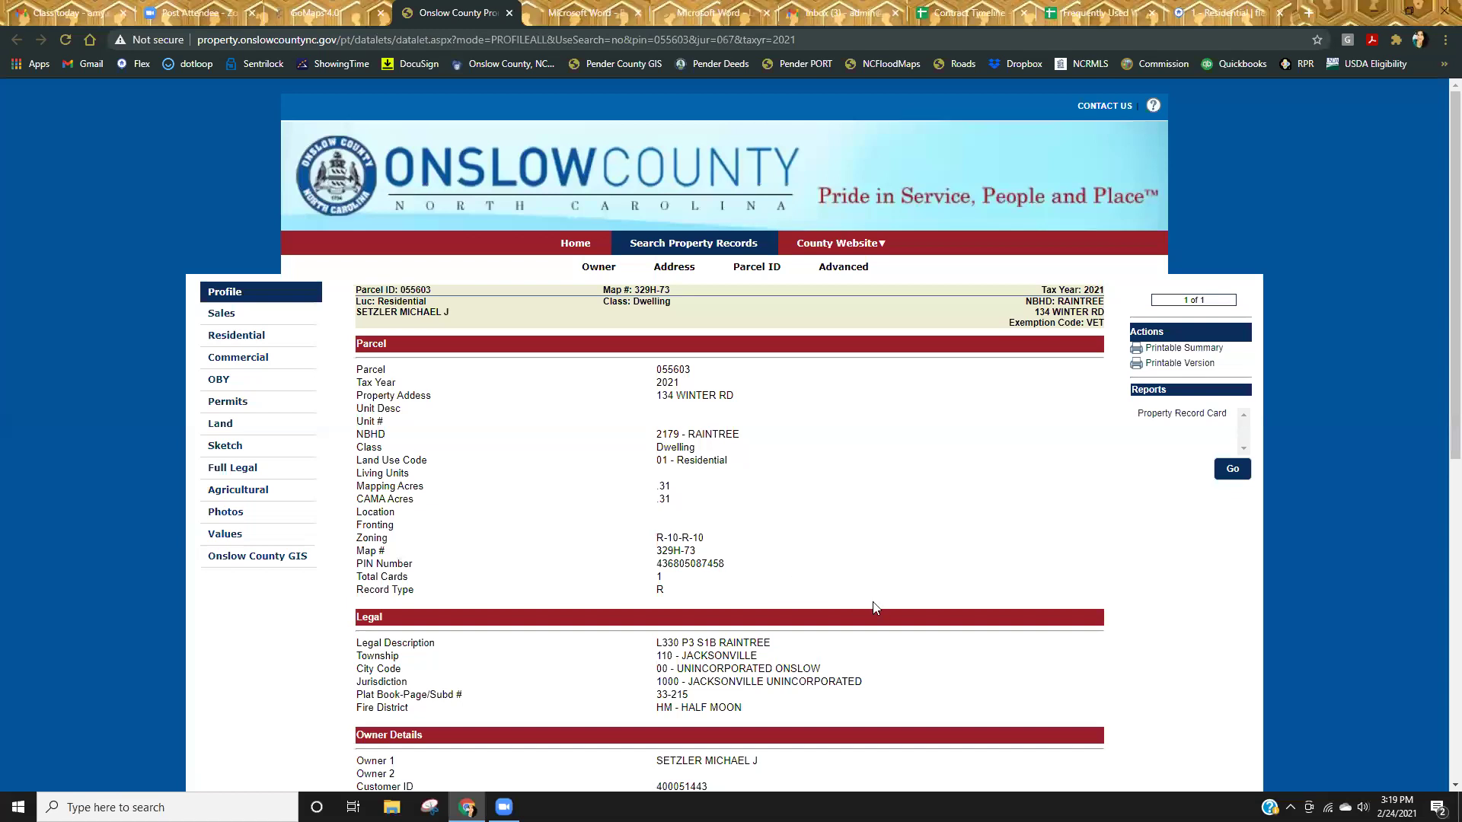
{"action": "left_click", "coordinate": [230, 335]}
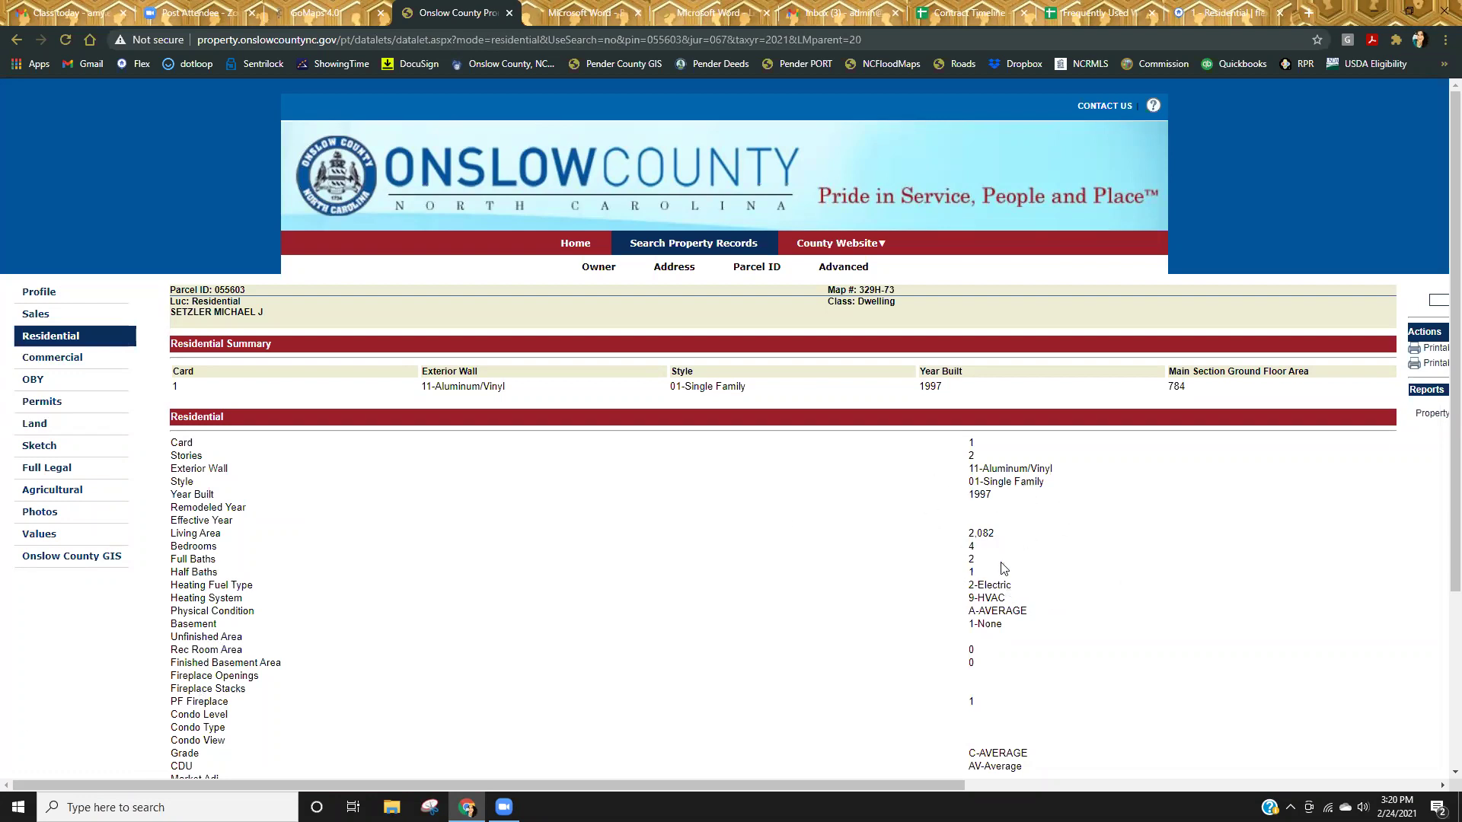
{"action": "left_click", "coordinate": [83, 514]}
{"action": "left_click", "coordinate": [91, 516]}
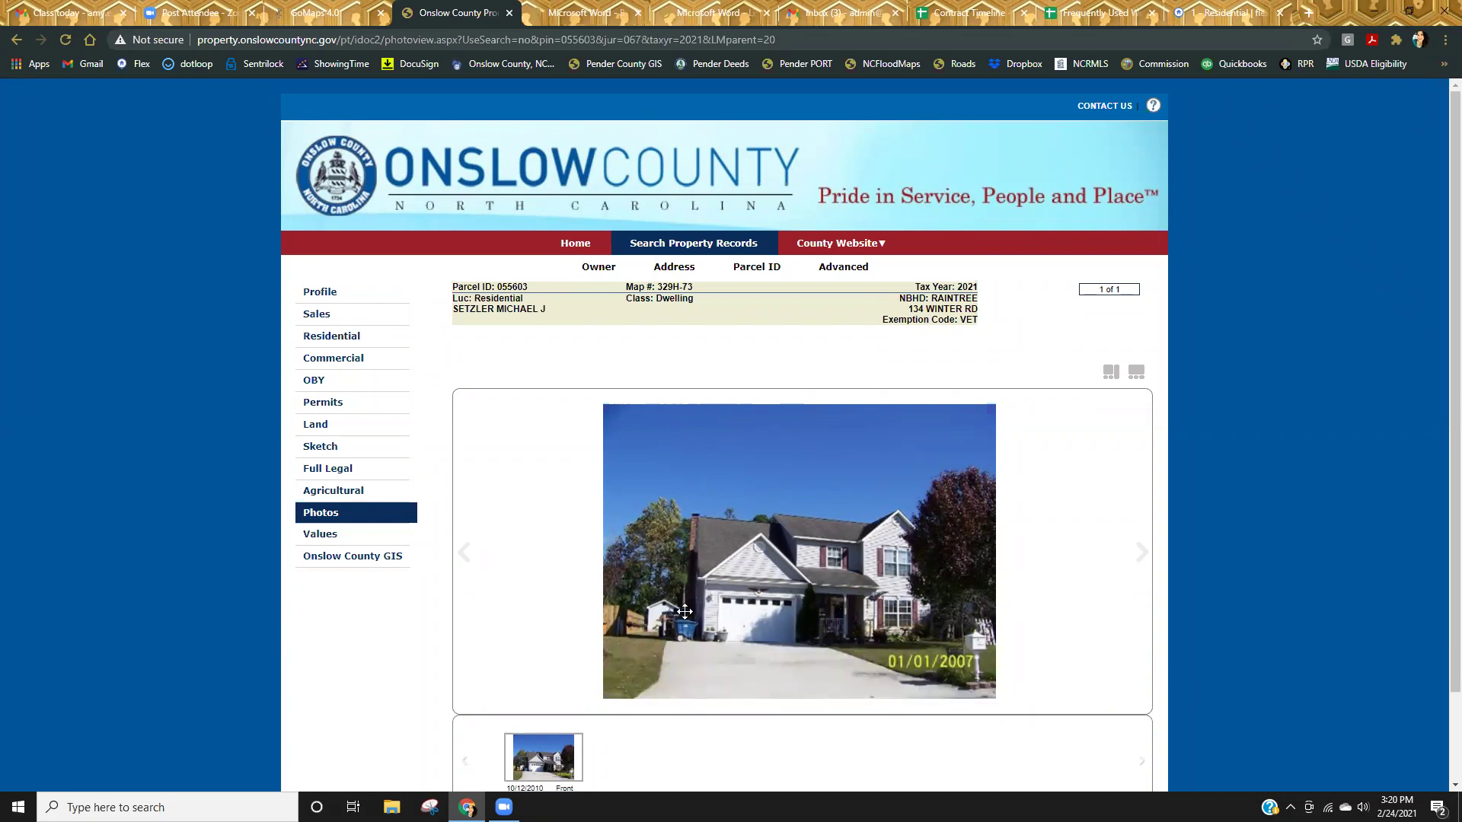
Open the Sketch page for parcel 055603 with its building drawing and area table.
{"action": "left_click", "coordinate": [329, 454]}
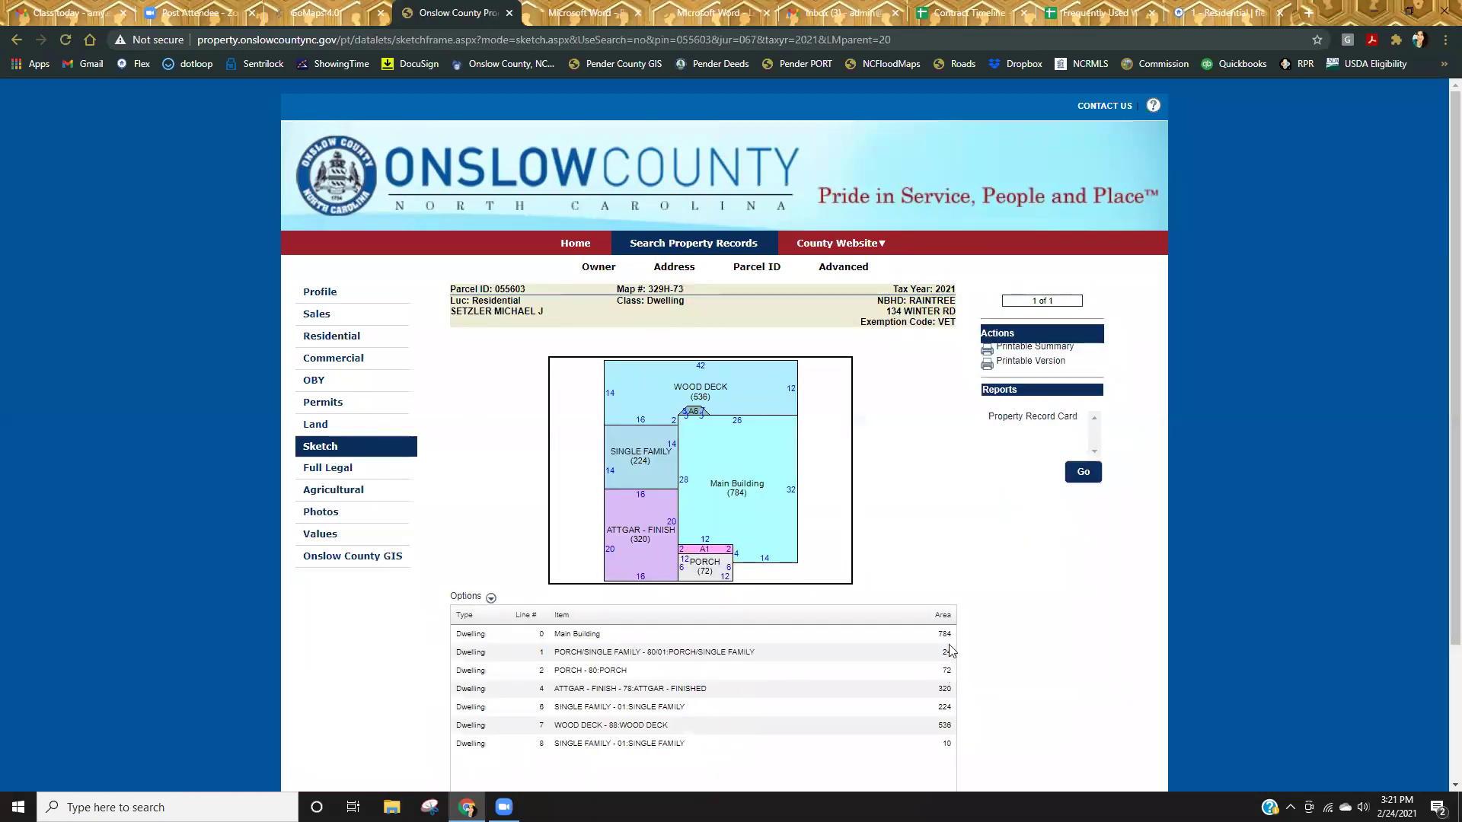
{"action": "scroll", "coordinate": [893, 663], "scroll_direction": "down", "scroll_amount": 2}
{"action": "scroll", "coordinate": [875, 668], "scroll_direction": "up", "scroll_amount": 2}
Preview the building sketch's printable version, cancel printing, and close that popup window.
{"action": "left_click", "coordinate": [1043, 364]}
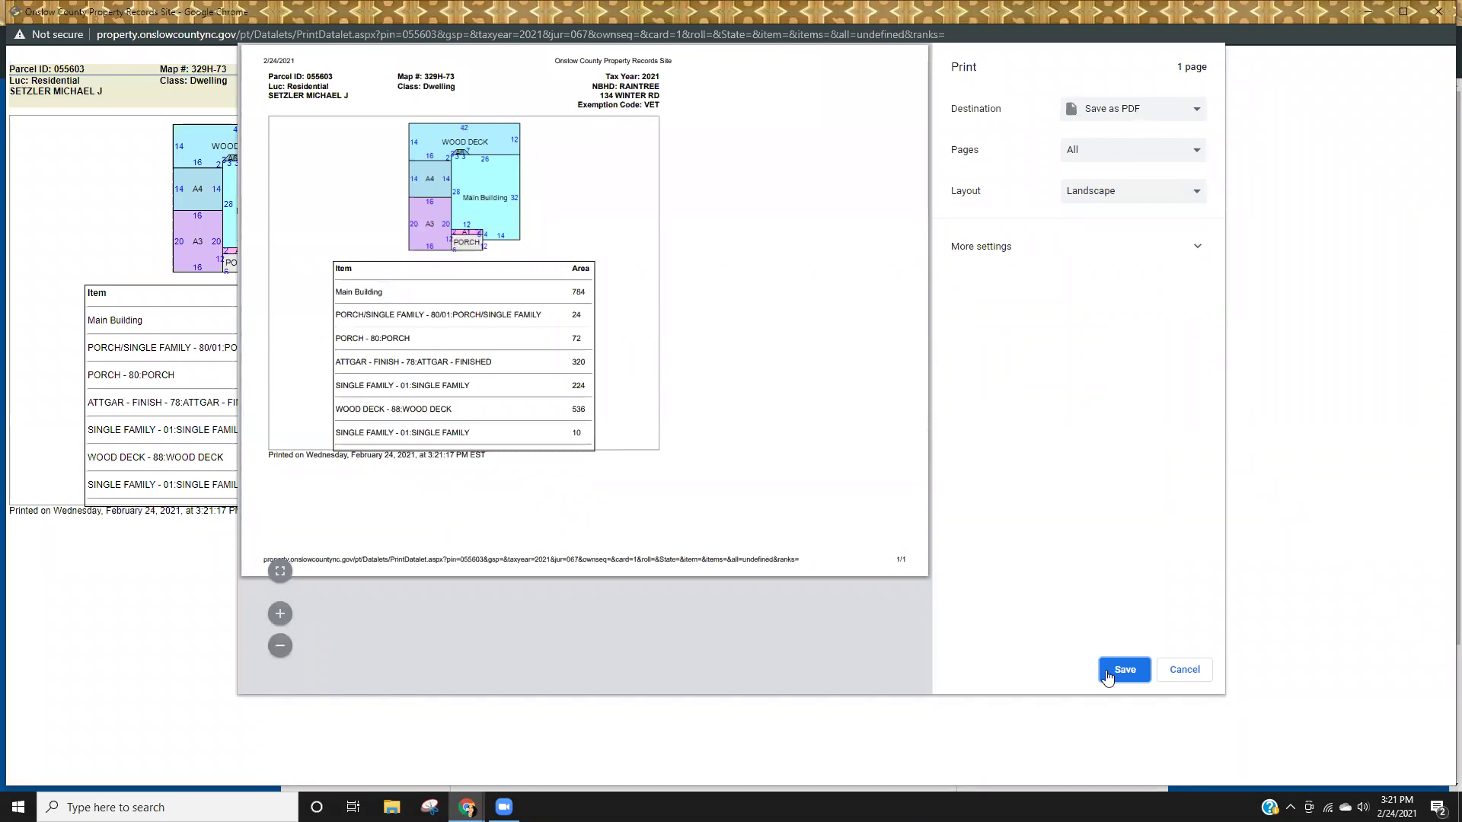
{"action": "left_click", "coordinate": [1182, 671]}
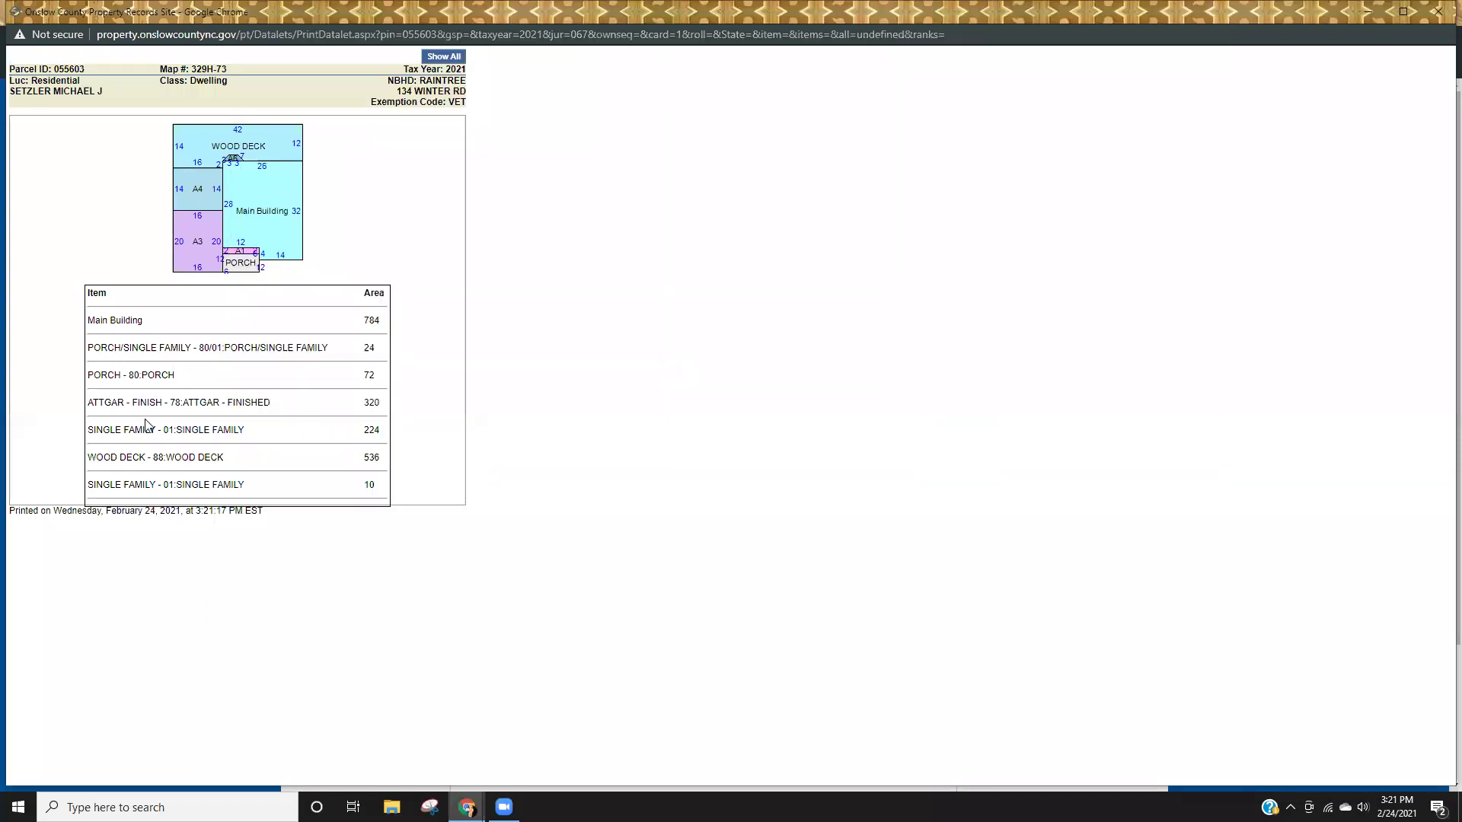
{"action": "left_click", "coordinate": [1437, 12]}
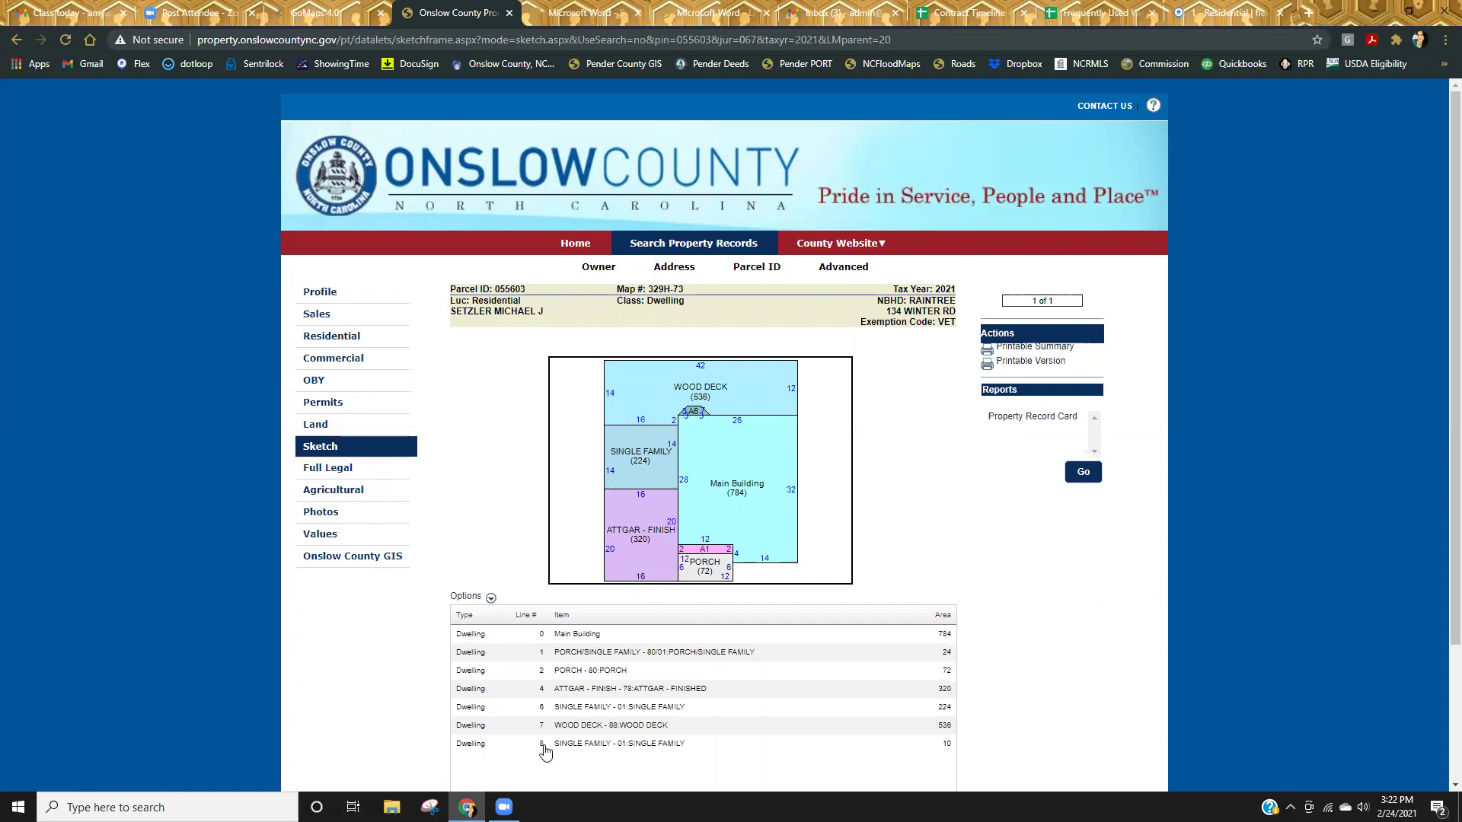
{"action": "scroll", "coordinate": [566, 583], "scroll_direction": "down", "scroll_amount": 2}
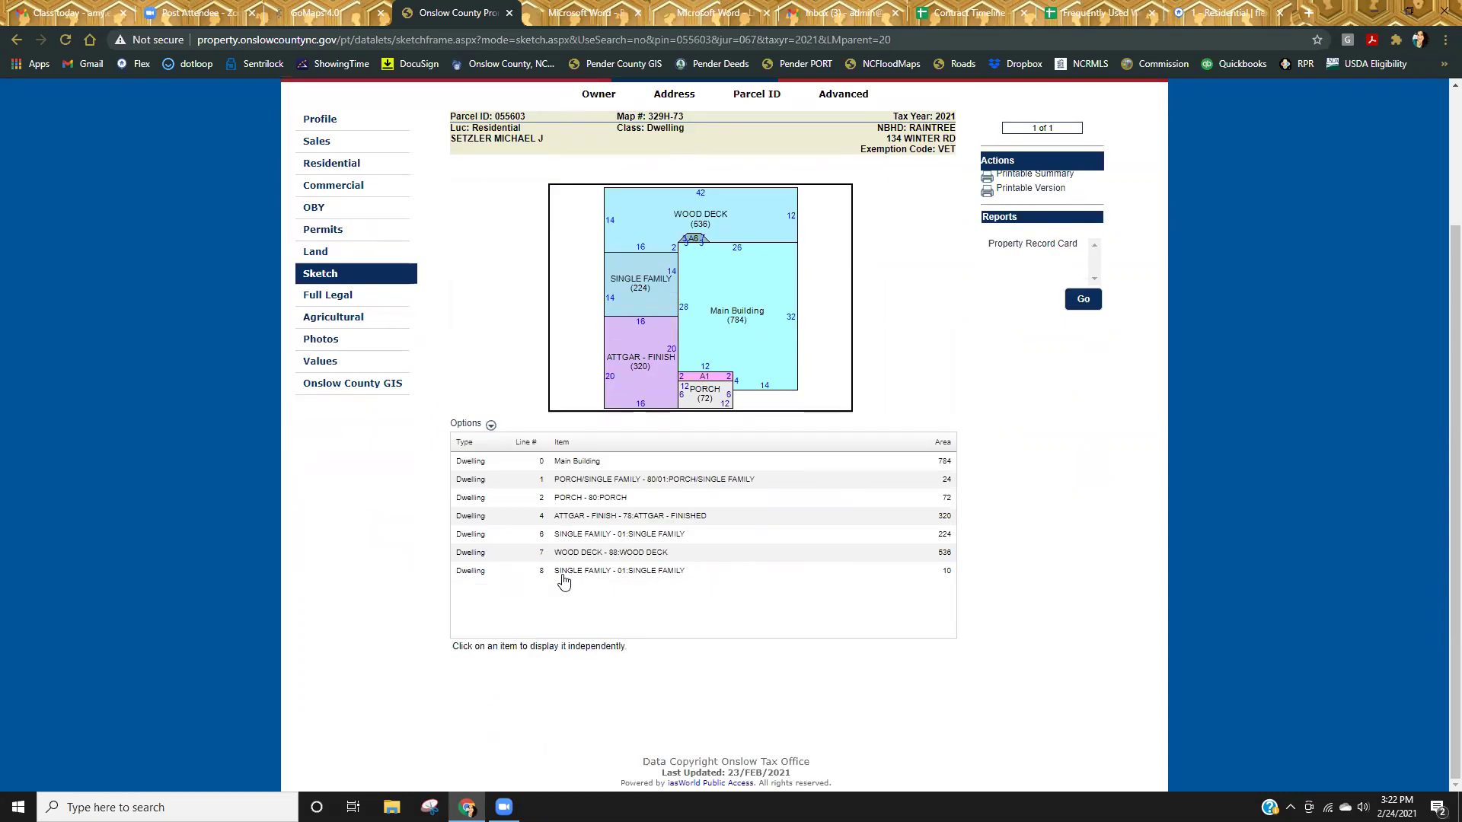
{"action": "scroll", "coordinate": [586, 646], "scroll_direction": "up", "scroll_amount": 2}
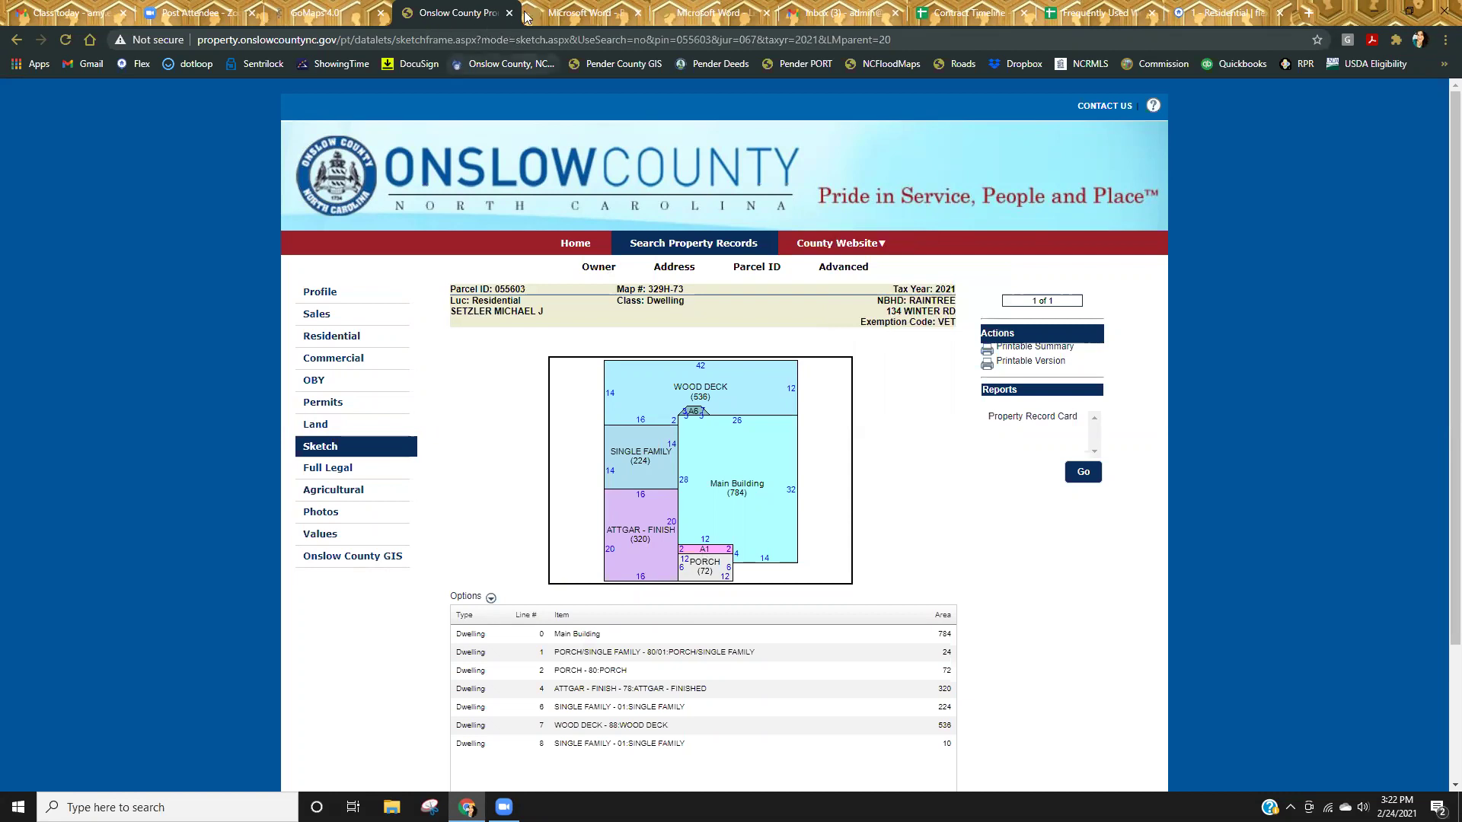
{"action": "key", "text": "ctrl+shift+Tab"}
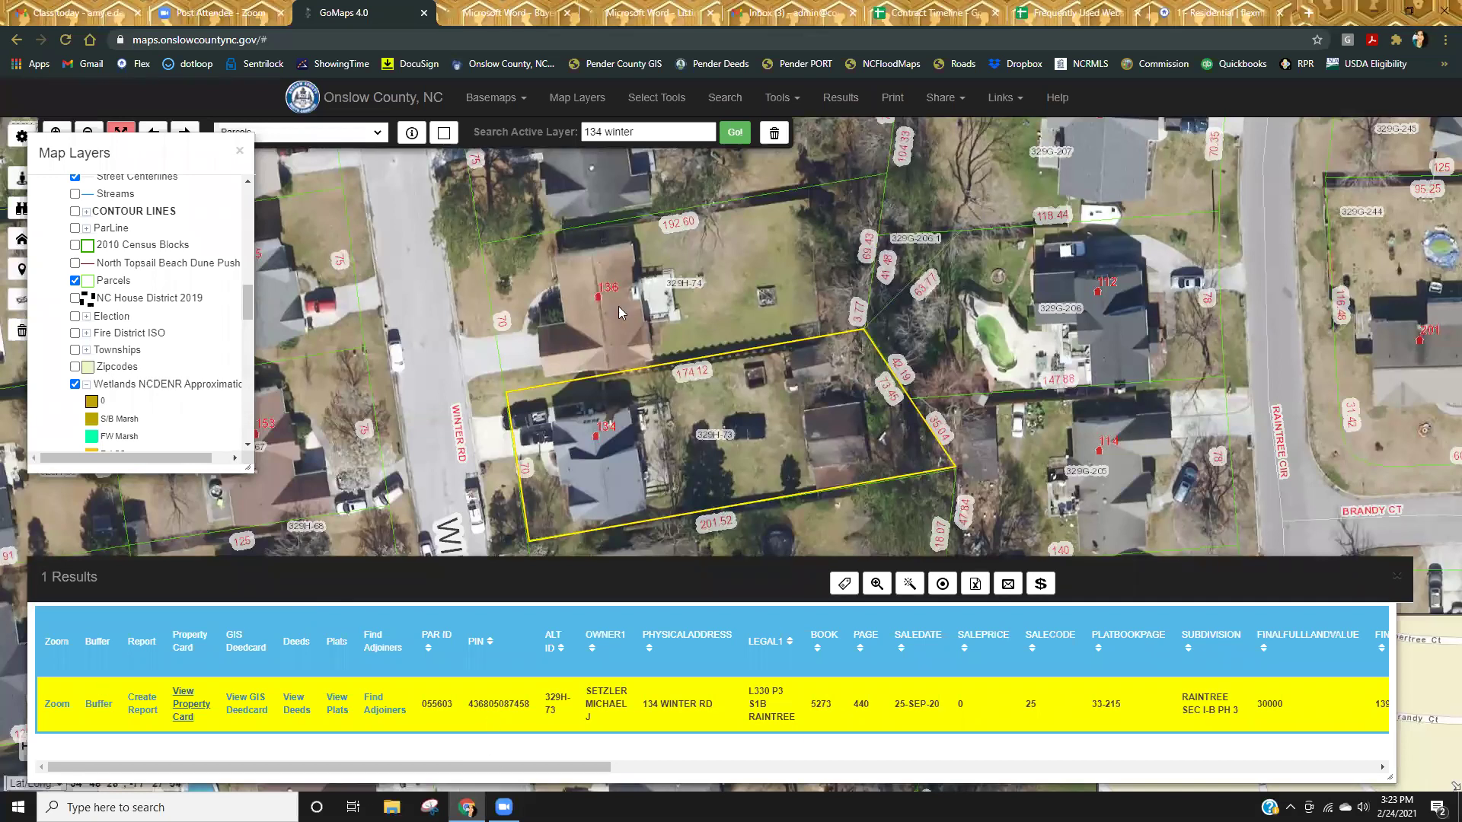
Replace GoMaps with the Onslow County, NC government homepage via its bookmark.
{"action": "left_click", "coordinate": [653, 131]}
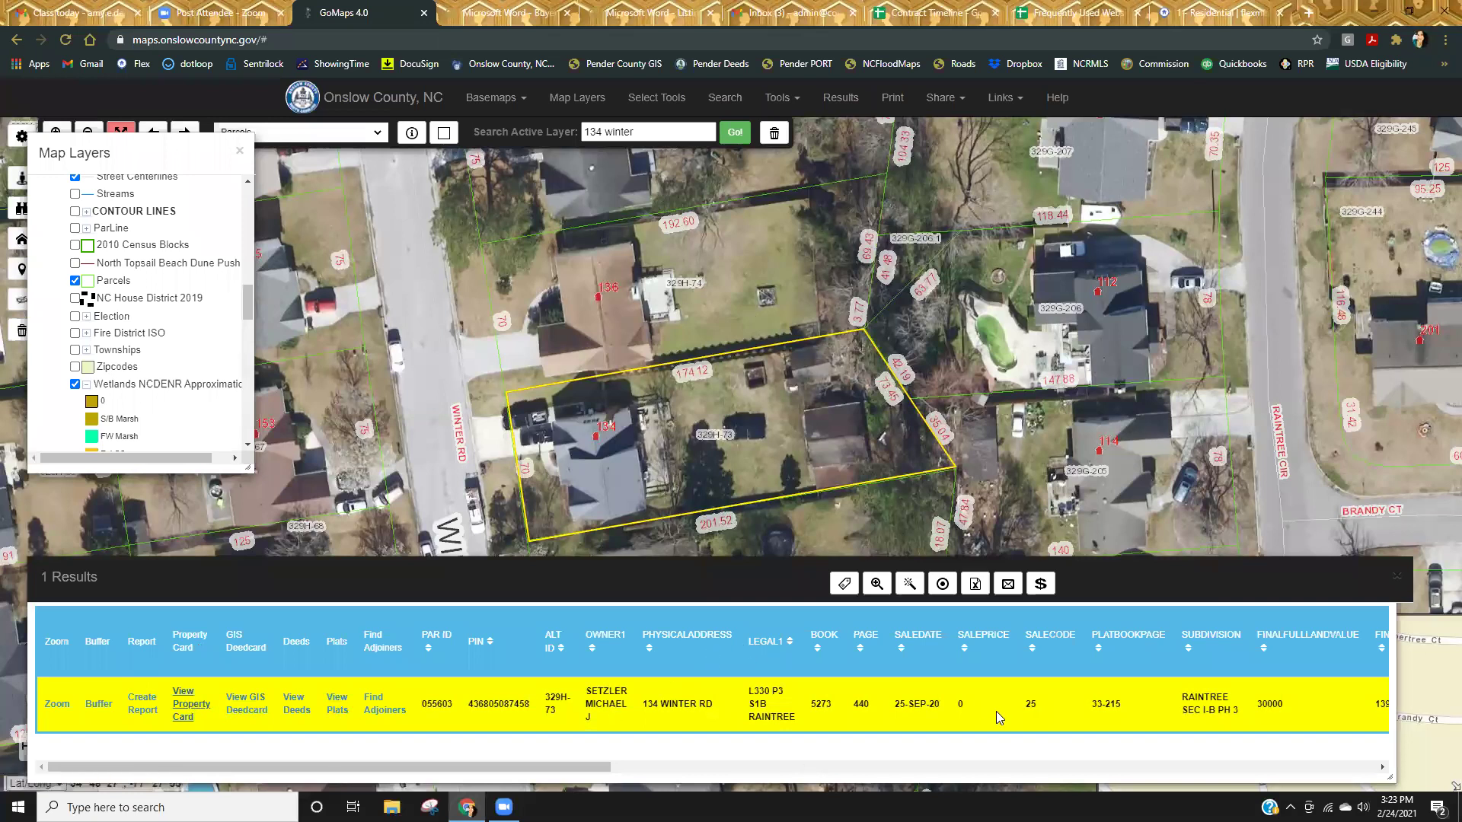
{"action": "left_click_drag", "start_coordinate": [547, 766], "coordinate": [506, 782]}
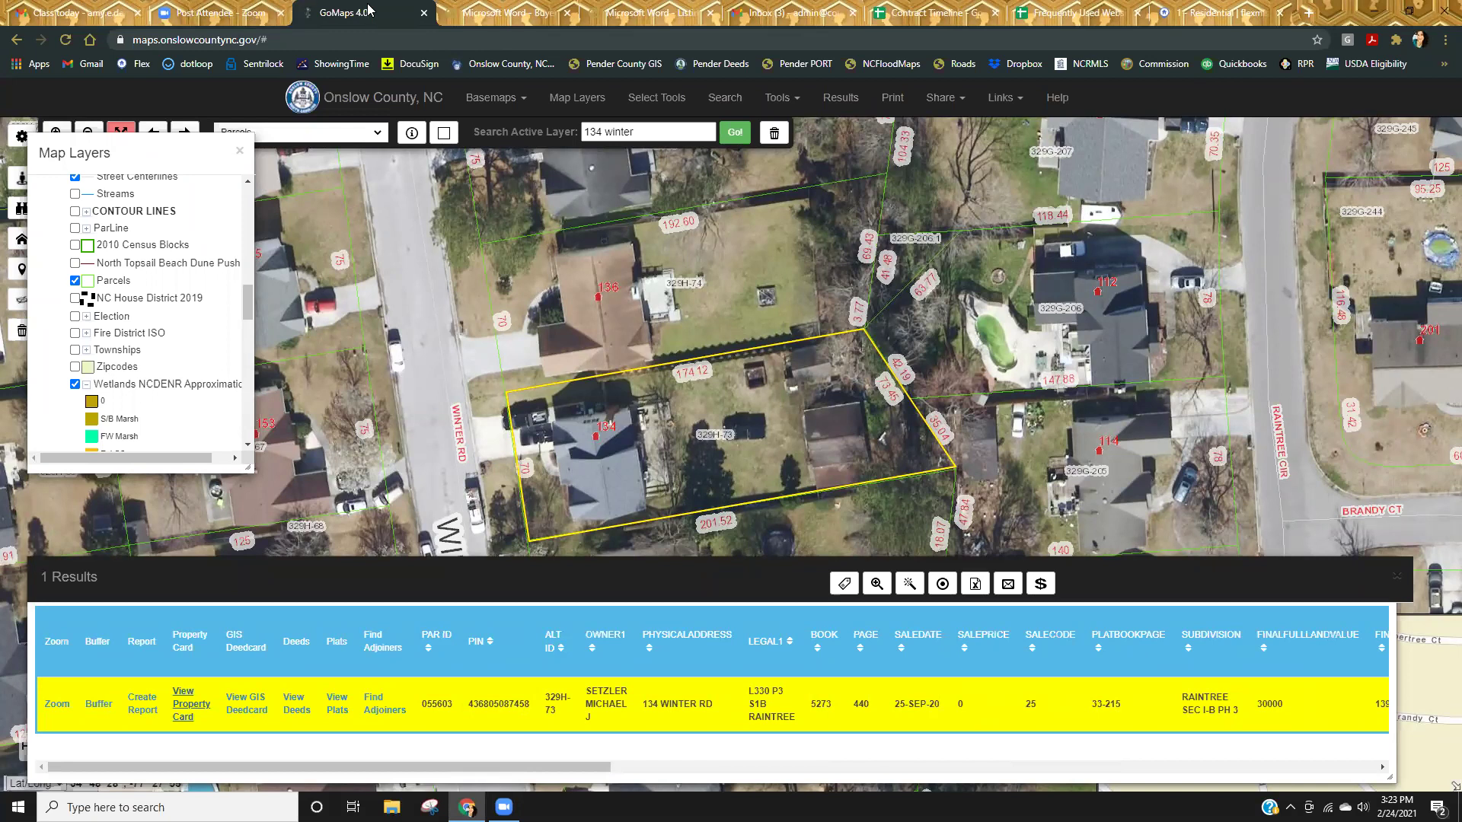
{"action": "left_click", "coordinate": [504, 64]}
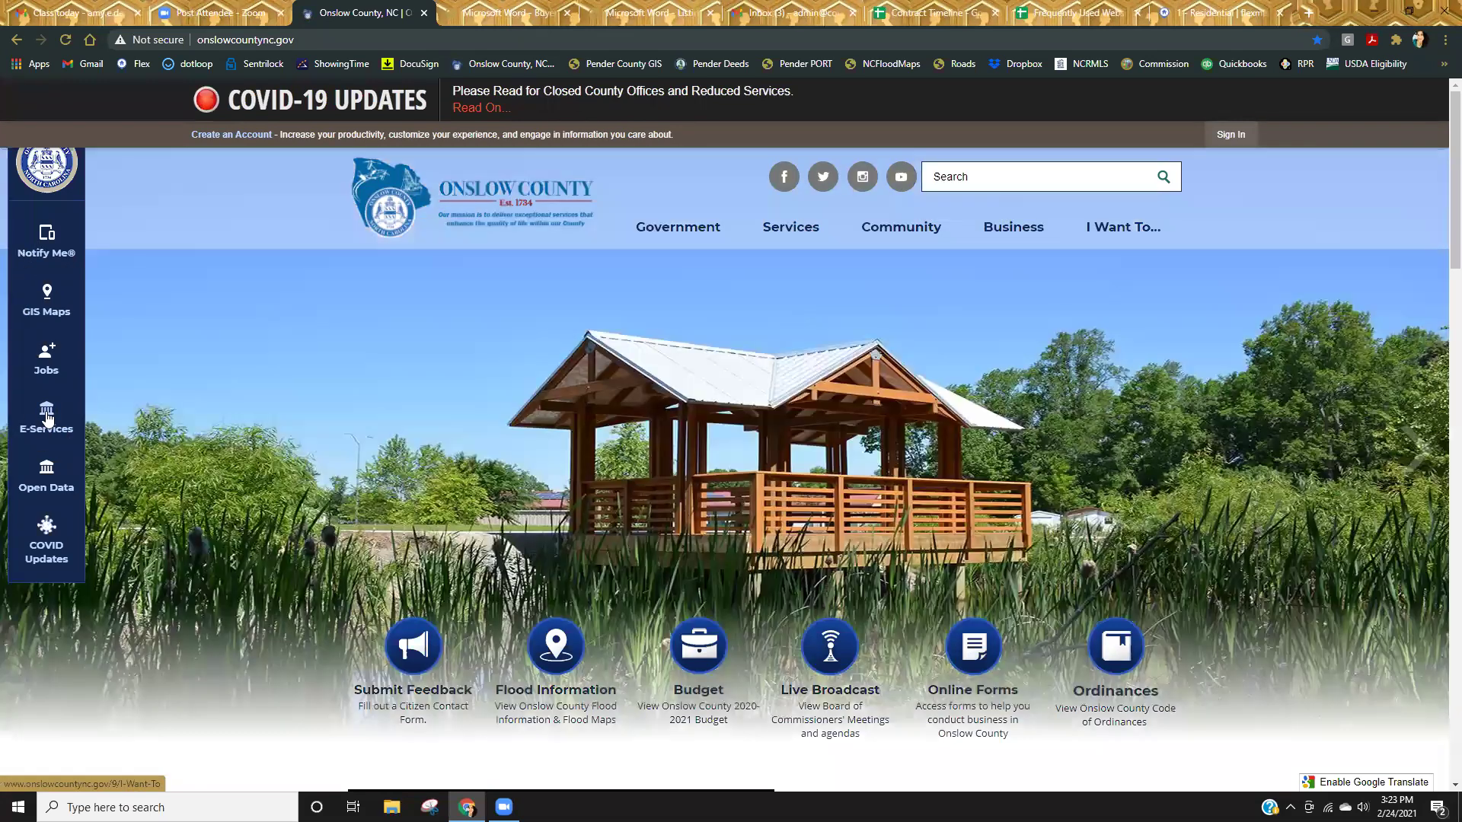
Go from the county's common tasks through permits and plans to the Search Public Records page.
{"action": "left_click", "coordinate": [52, 417]}
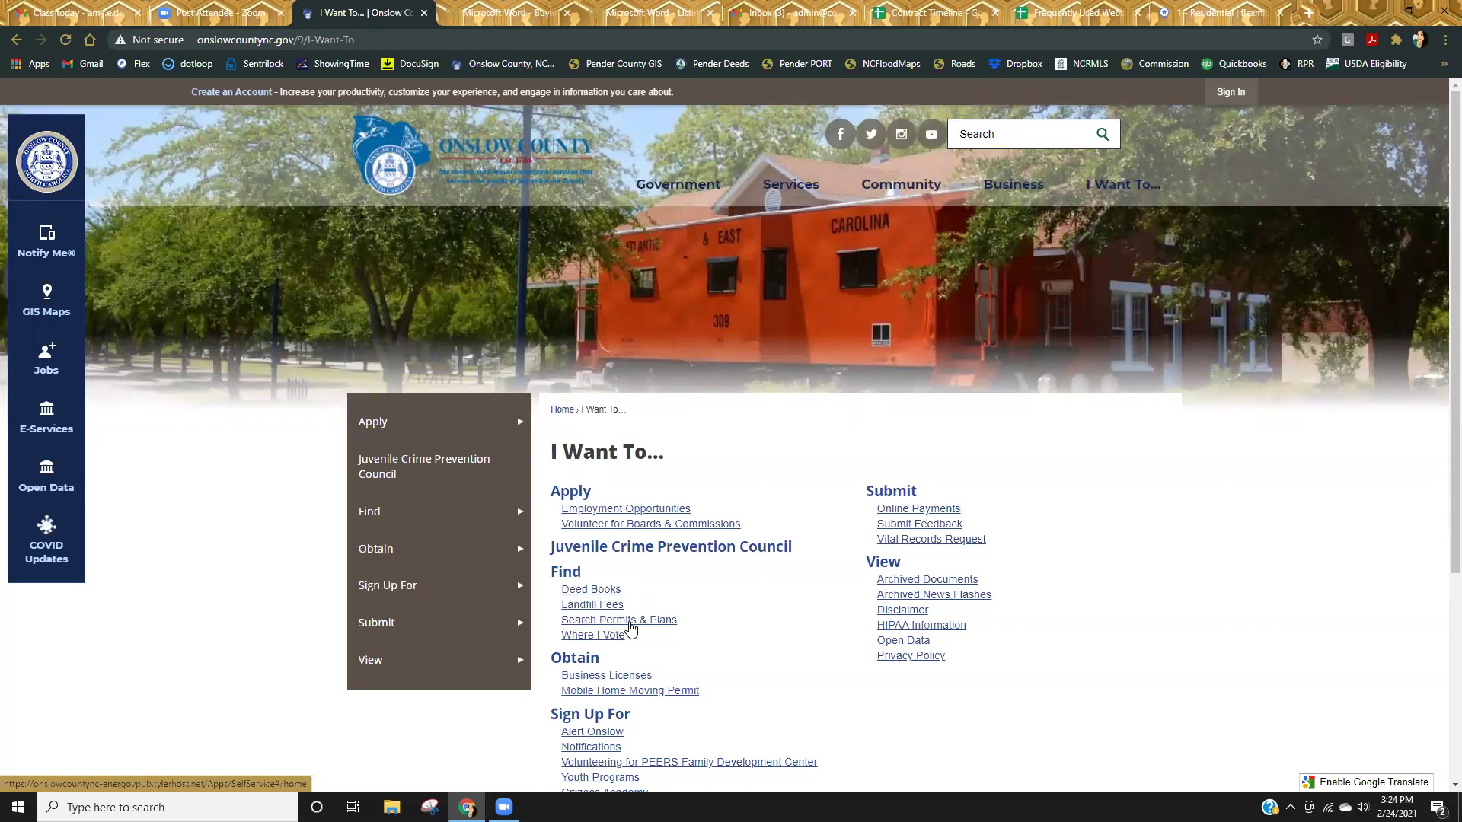
{"action": "left_click", "coordinate": [629, 621]}
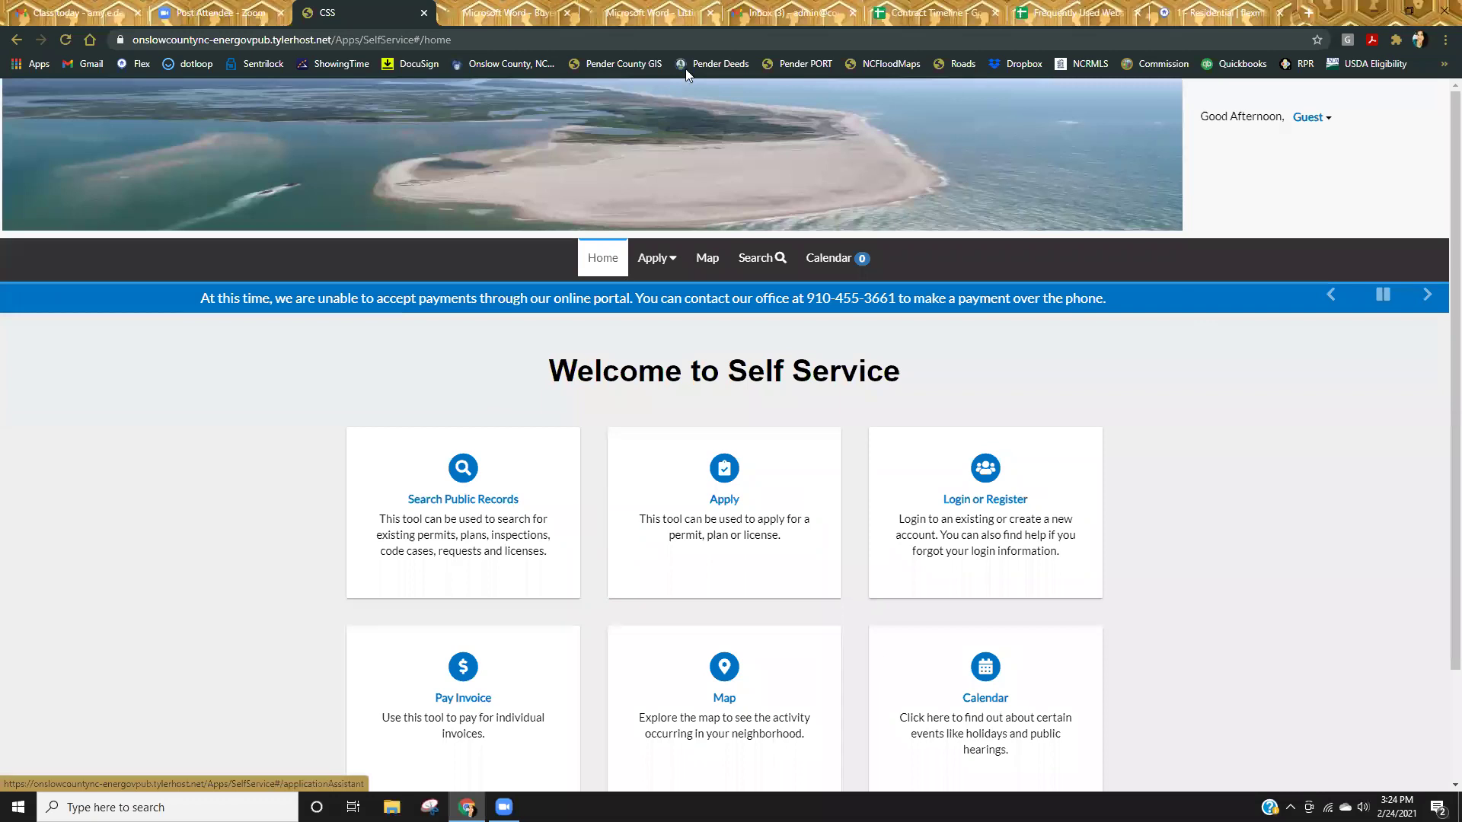
{"action": "left_click", "coordinate": [462, 477]}
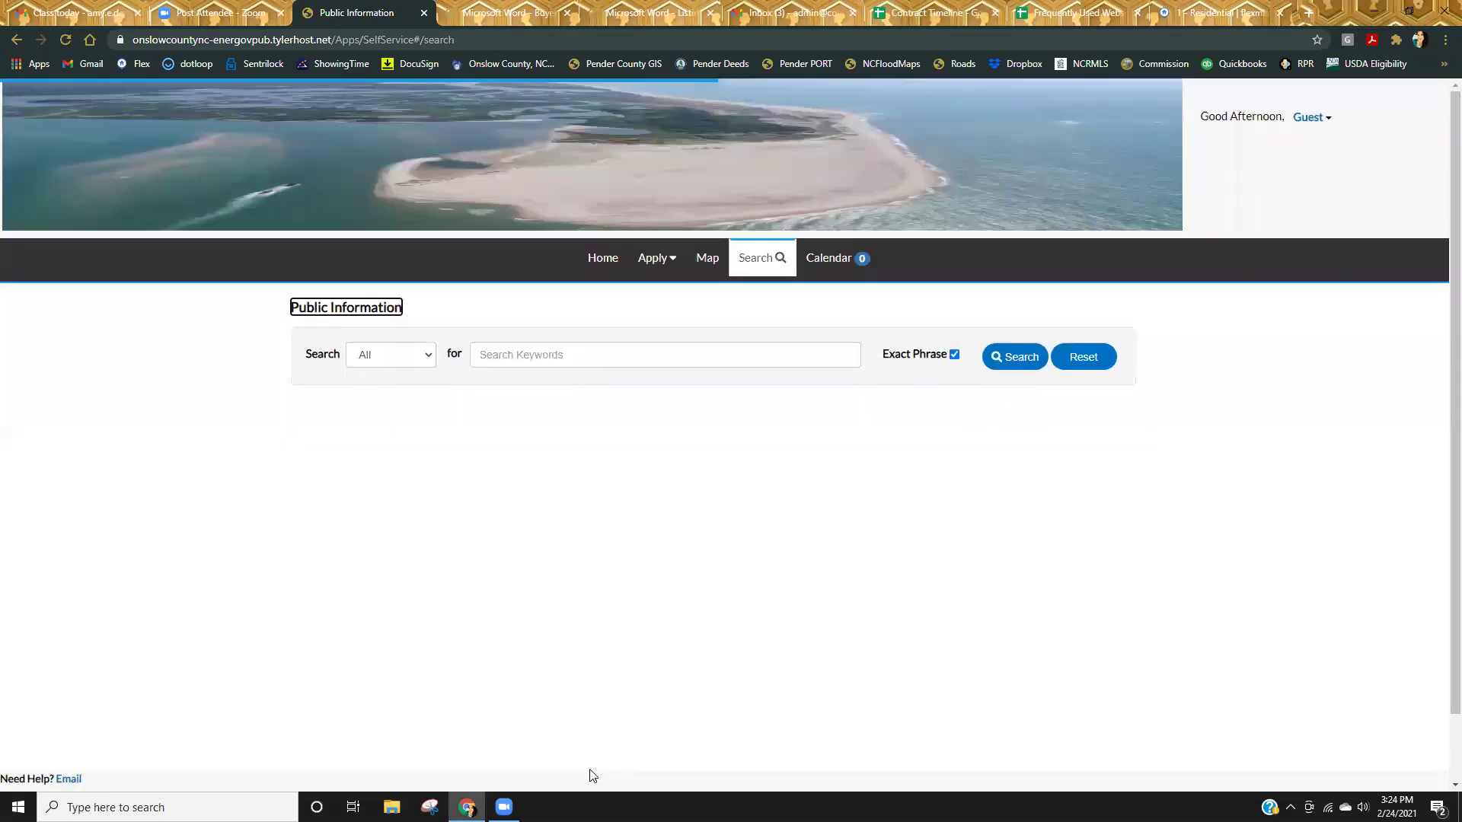
{"action": "left_click", "coordinate": [384, 358]}
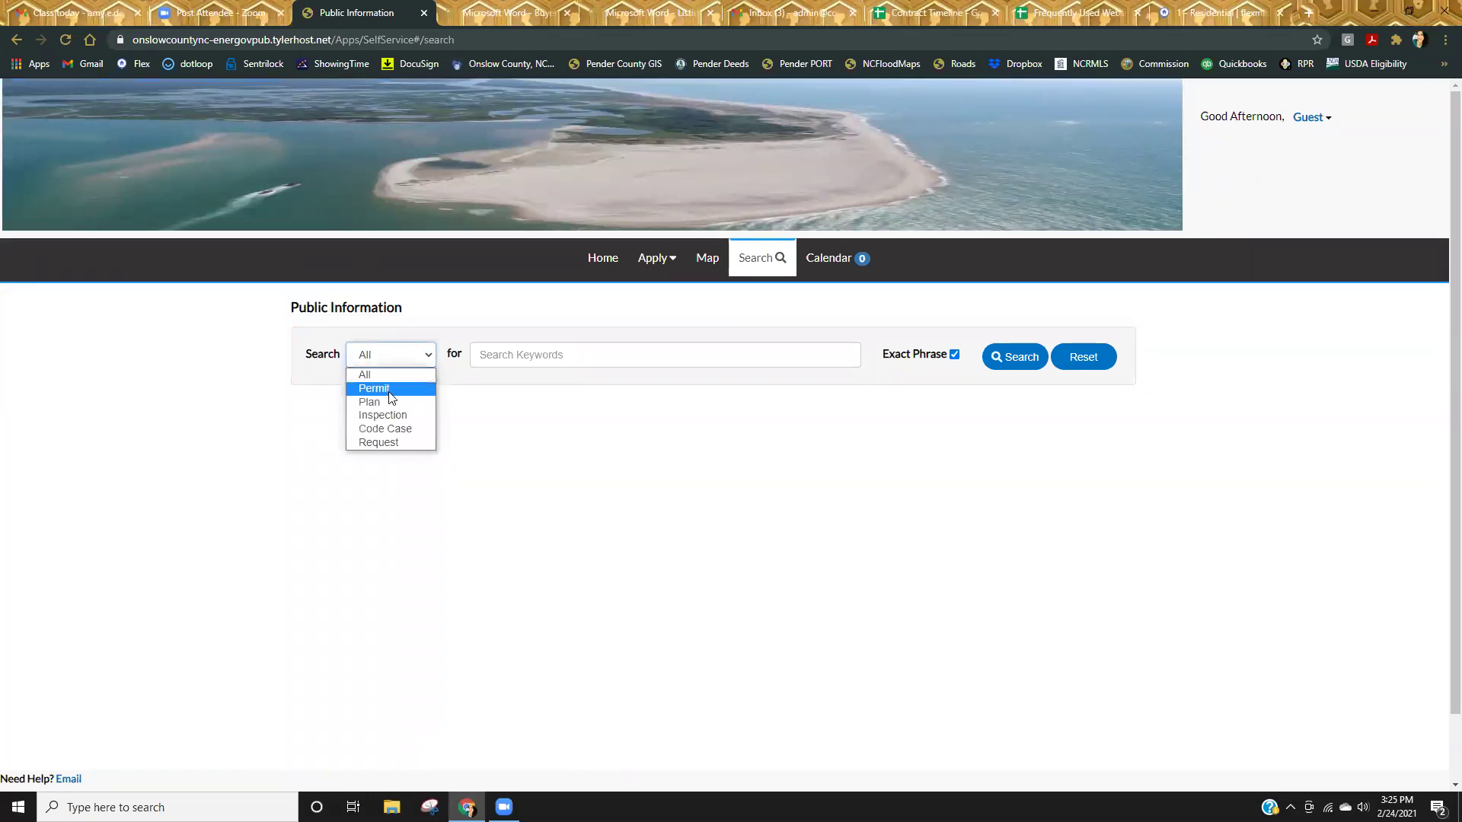
{"action": "left_click", "coordinate": [389, 390]}
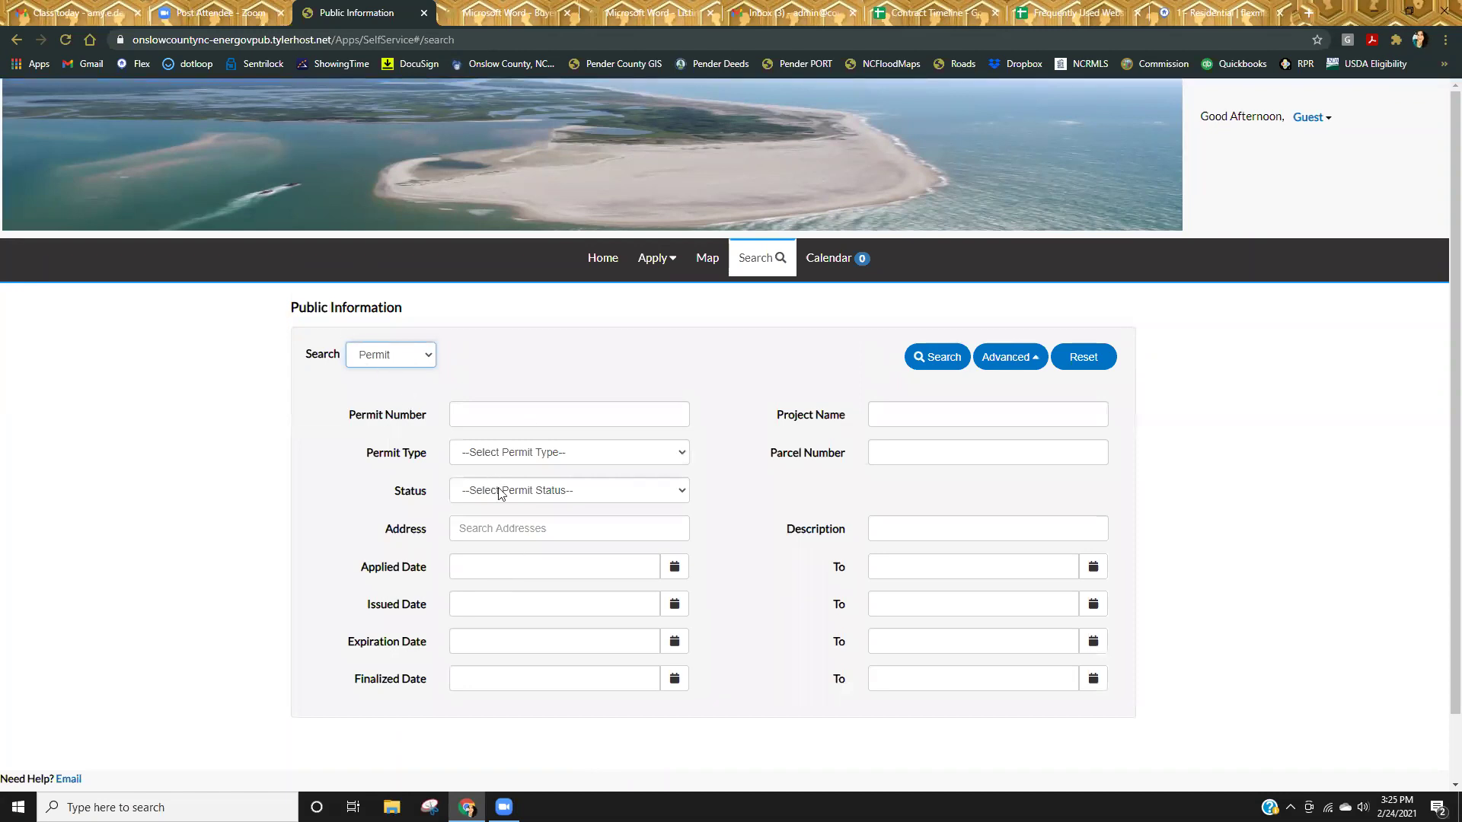
{"action": "left_click", "coordinate": [497, 527]}
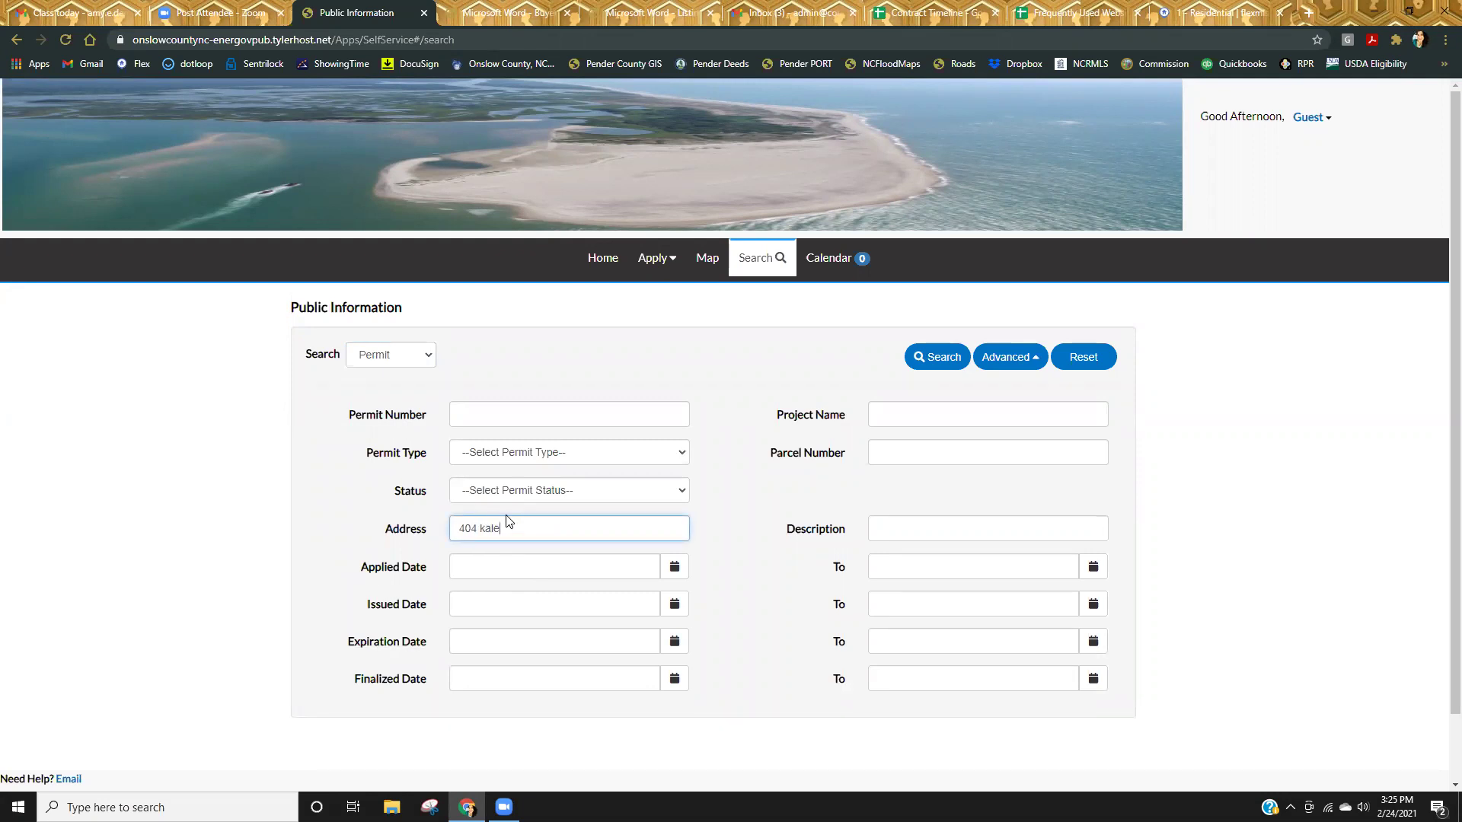
{"action": "key", "text": "Return"}
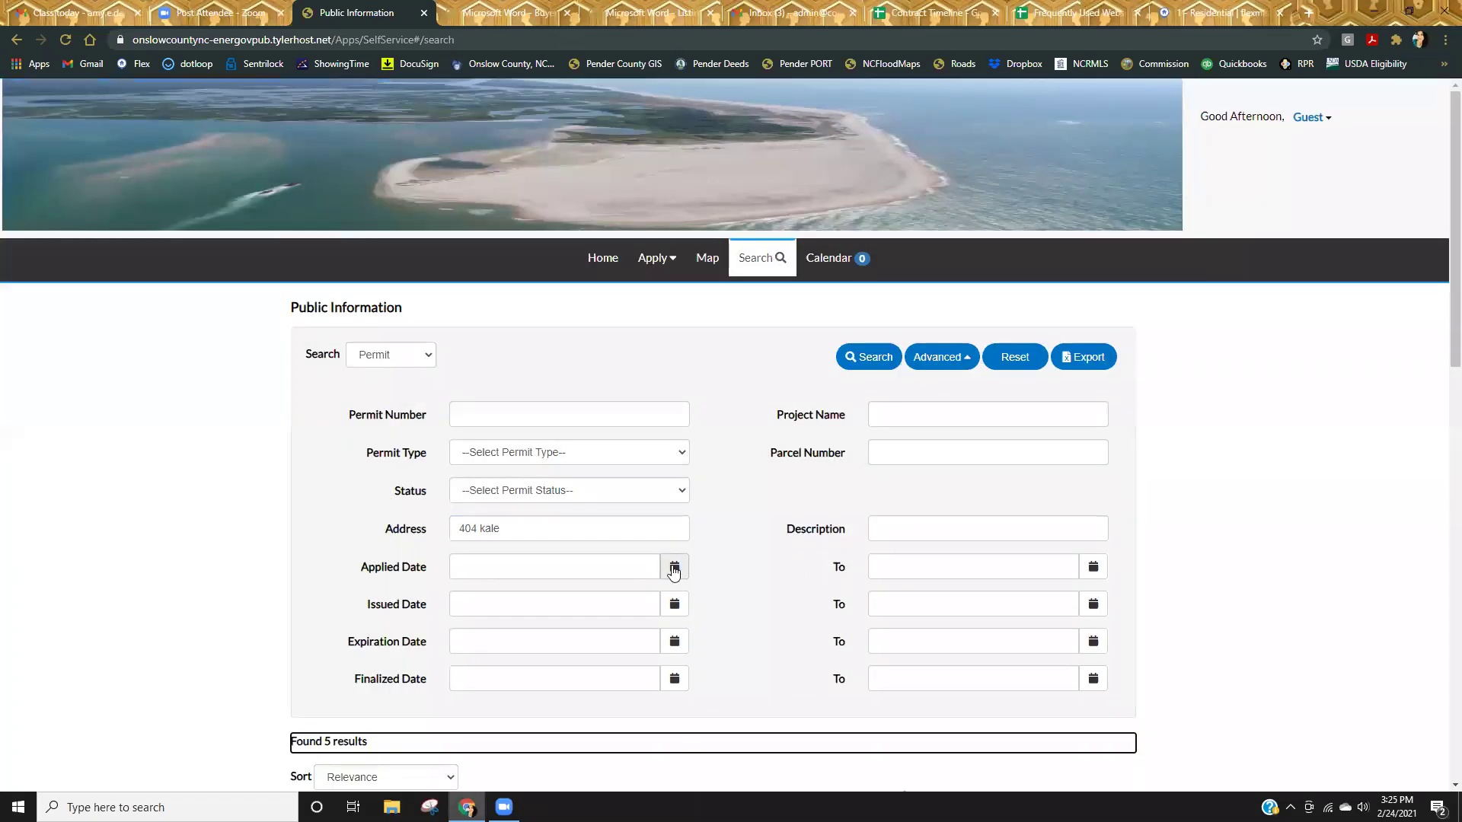
{"action": "scroll", "coordinate": [689, 563], "scroll_direction": "down", "scroll_amount": 4}
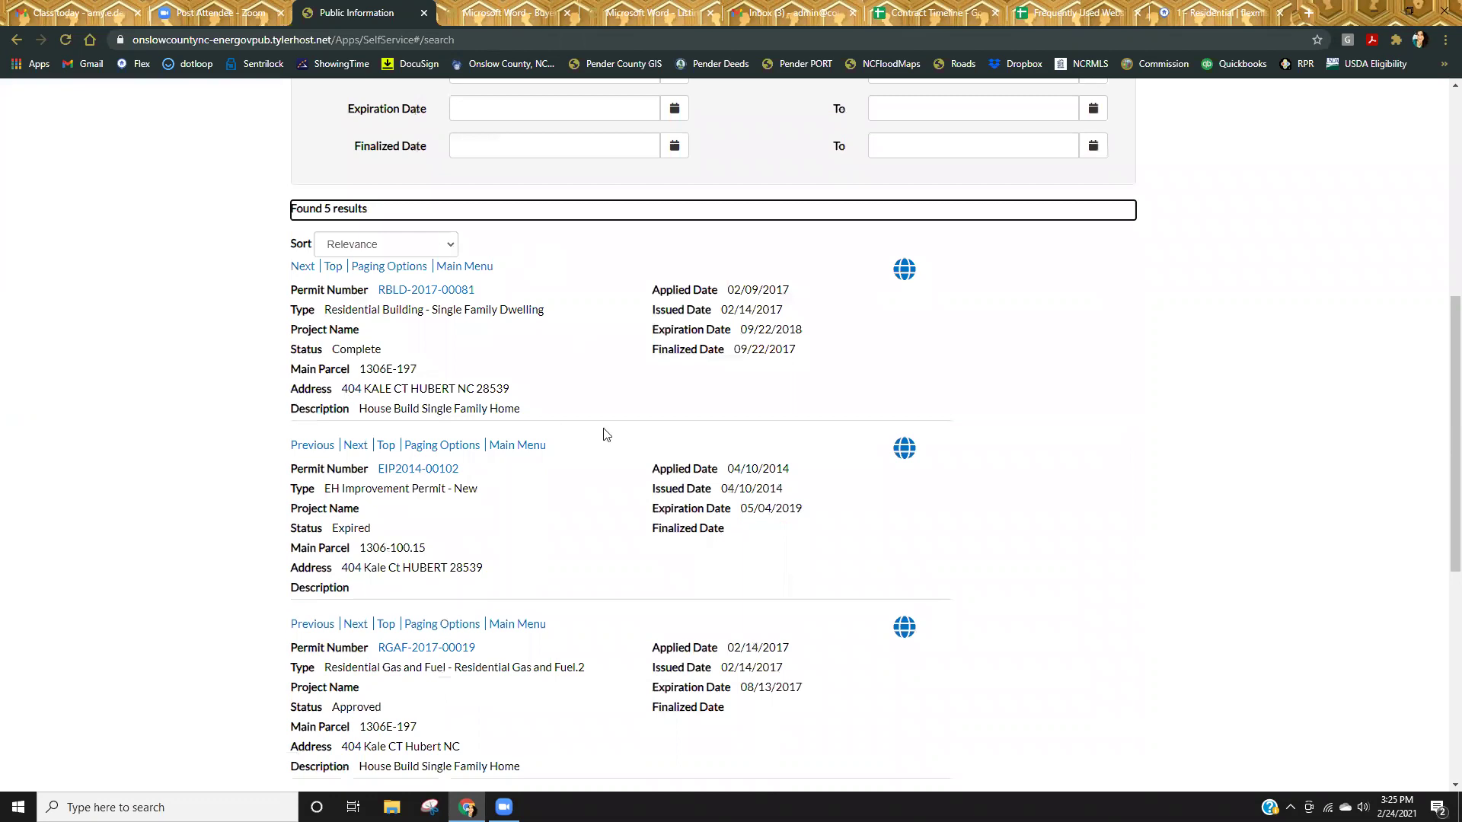
{"action": "scroll", "coordinate": [578, 480], "scroll_direction": "up", "scroll_amount": 3}
{"action": "scroll", "coordinate": [578, 499], "scroll_direction": "up", "scroll_amount": 2}
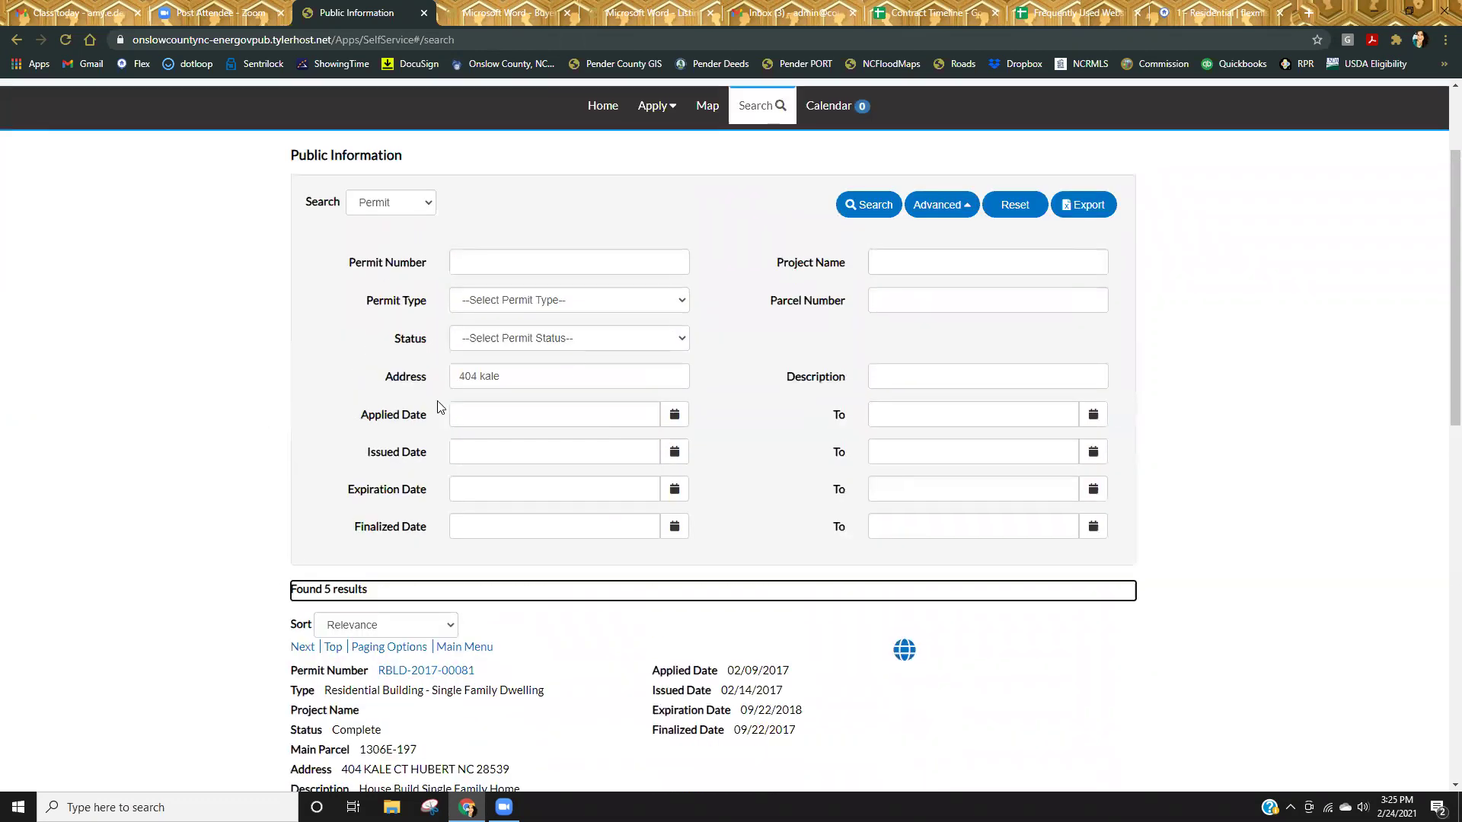
{"action": "scroll", "coordinate": [712, 628], "scroll_direction": "down", "scroll_amount": 6}
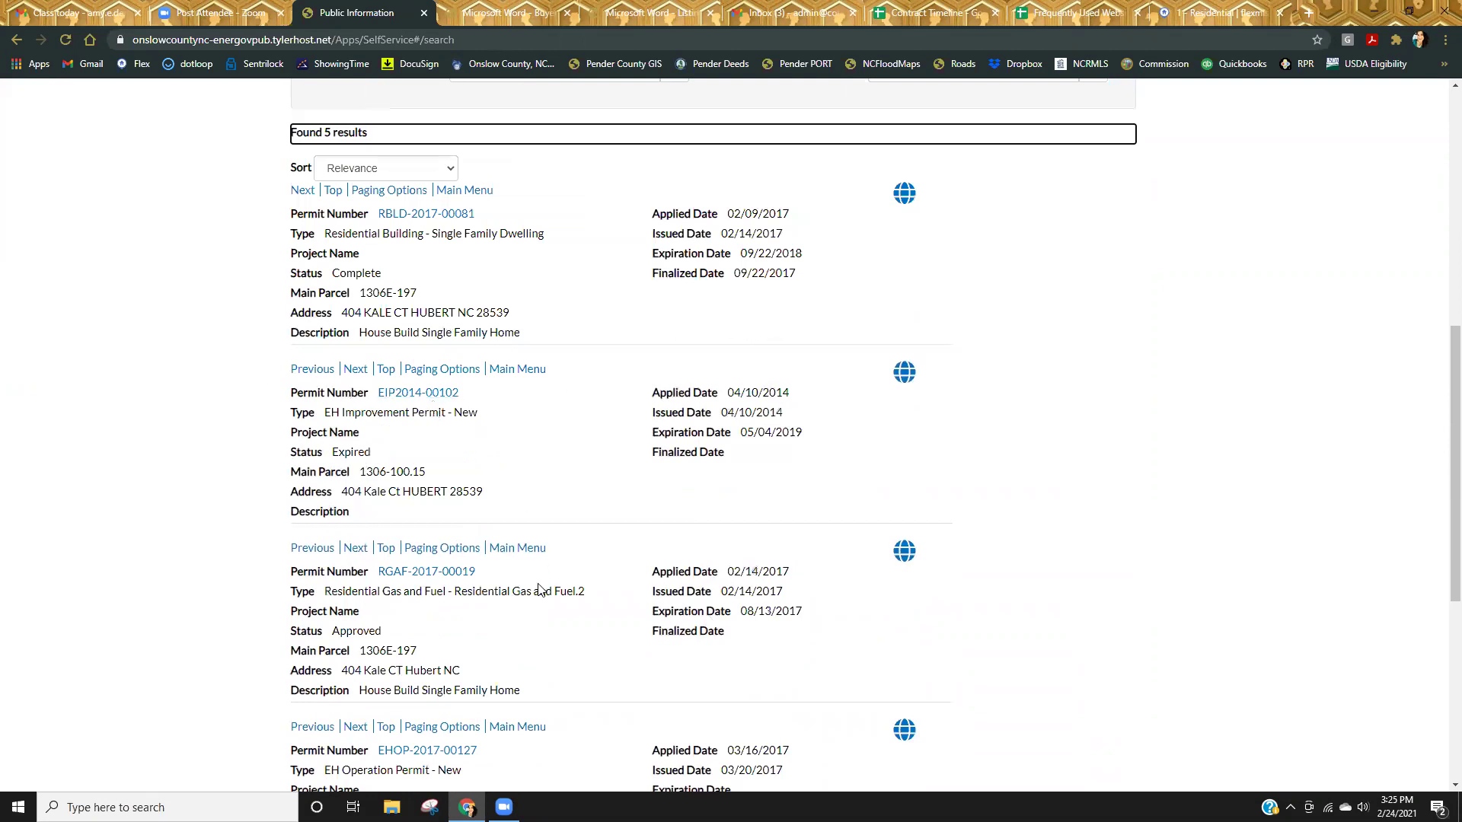
{"action": "scroll", "coordinate": [643, 648], "scroll_direction": "down", "scroll_amount": 3}
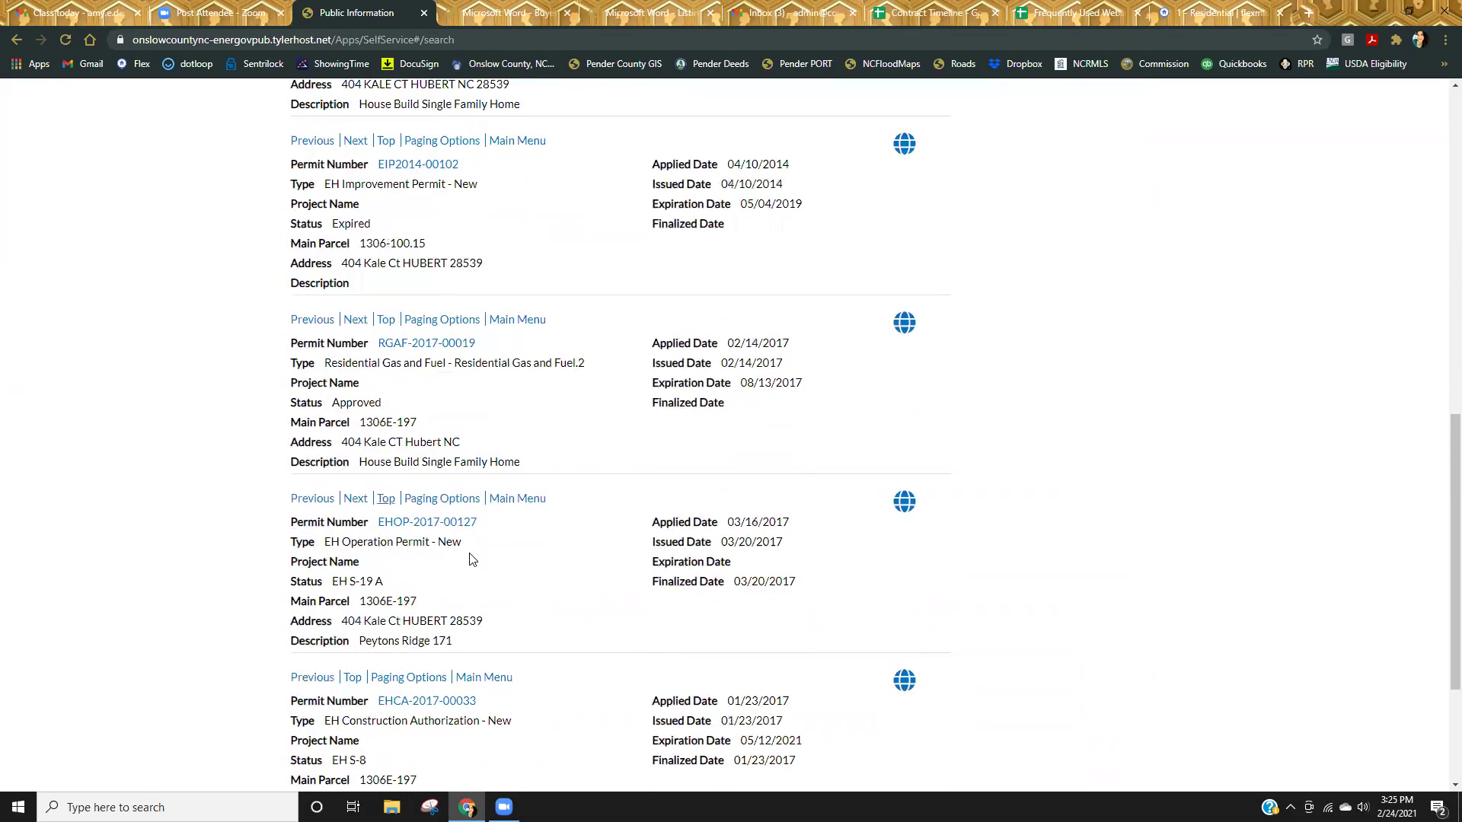
{"action": "scroll", "coordinate": [532, 607], "scroll_direction": "down", "scroll_amount": 3}
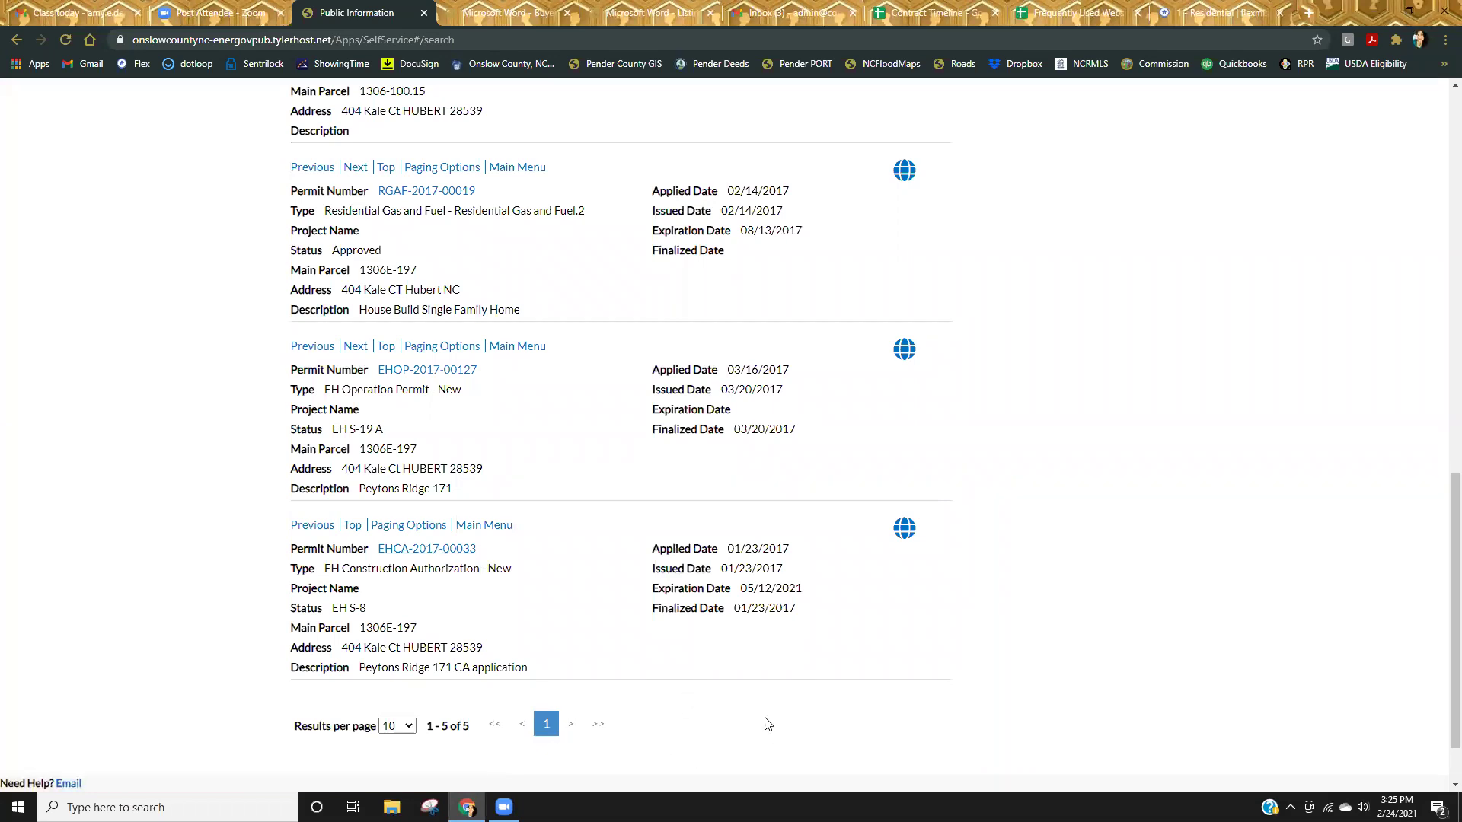
{"action": "scroll", "coordinate": [705, 411], "scroll_direction": "up", "scroll_amount": 2}
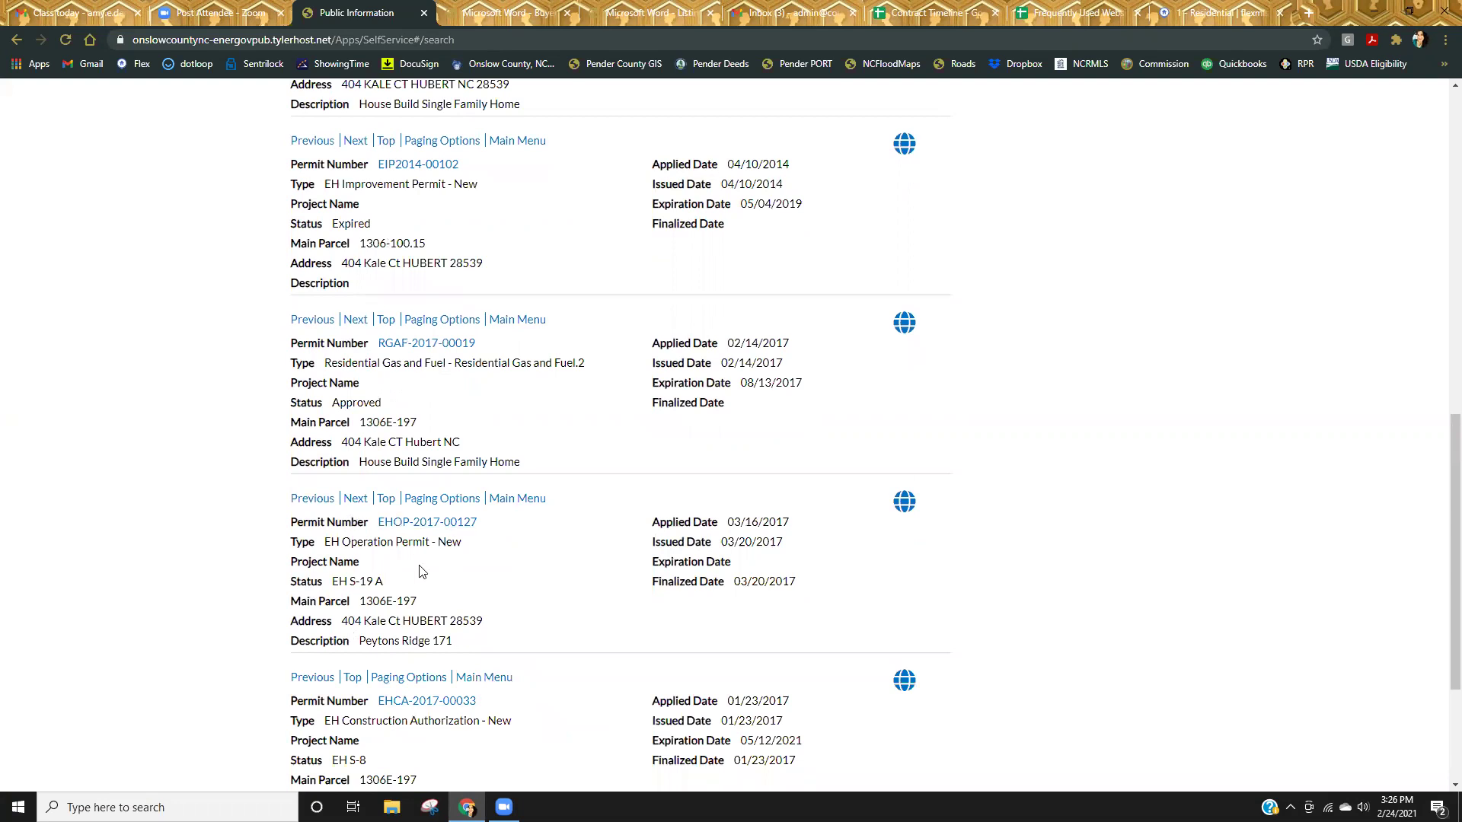
{"action": "scroll", "coordinate": [537, 374], "scroll_direction": "up", "scroll_amount": 3}
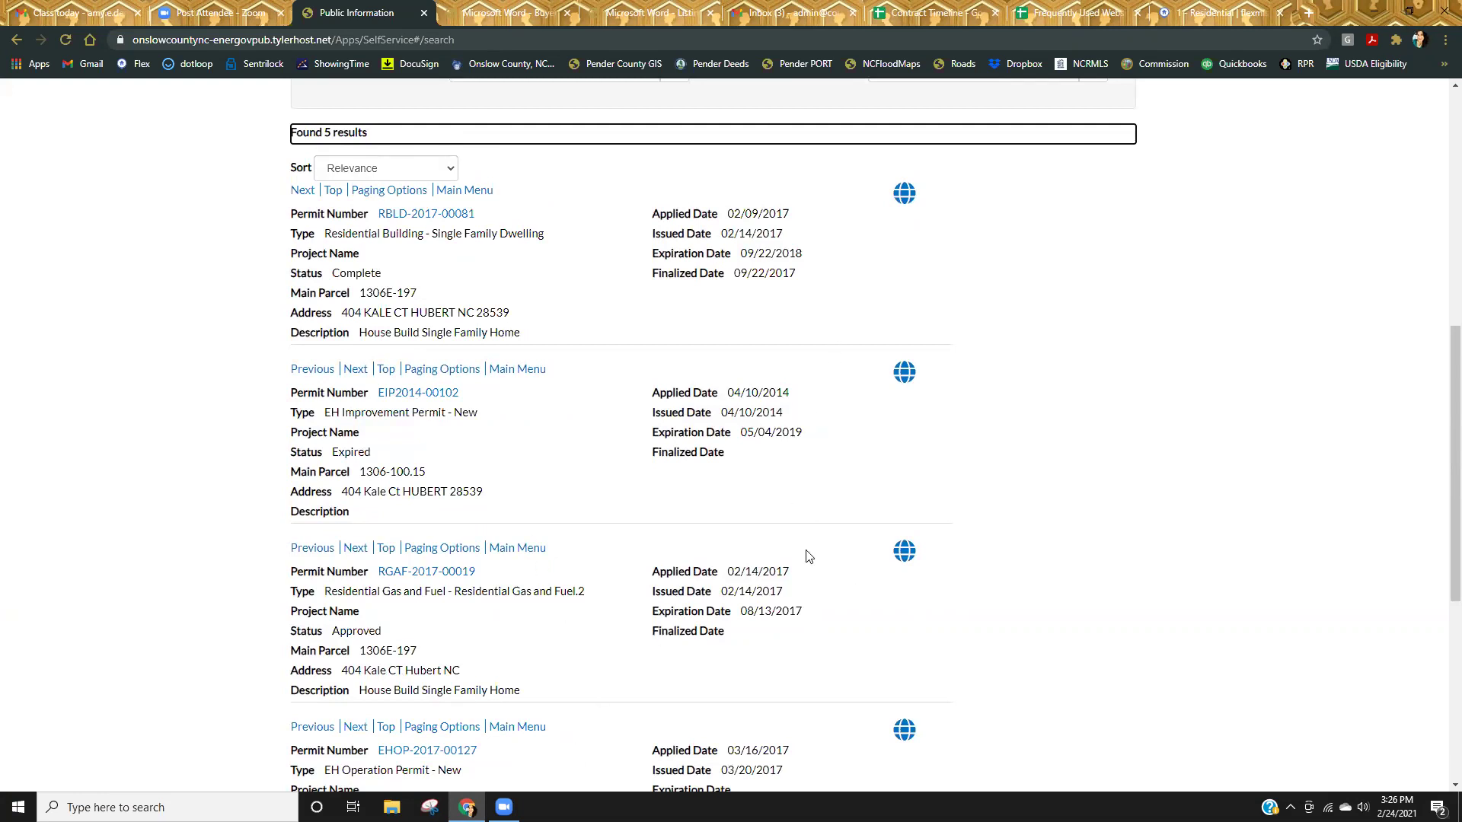
{"action": "scroll", "coordinate": [808, 556], "scroll_direction": "down", "scroll_amount": 4}
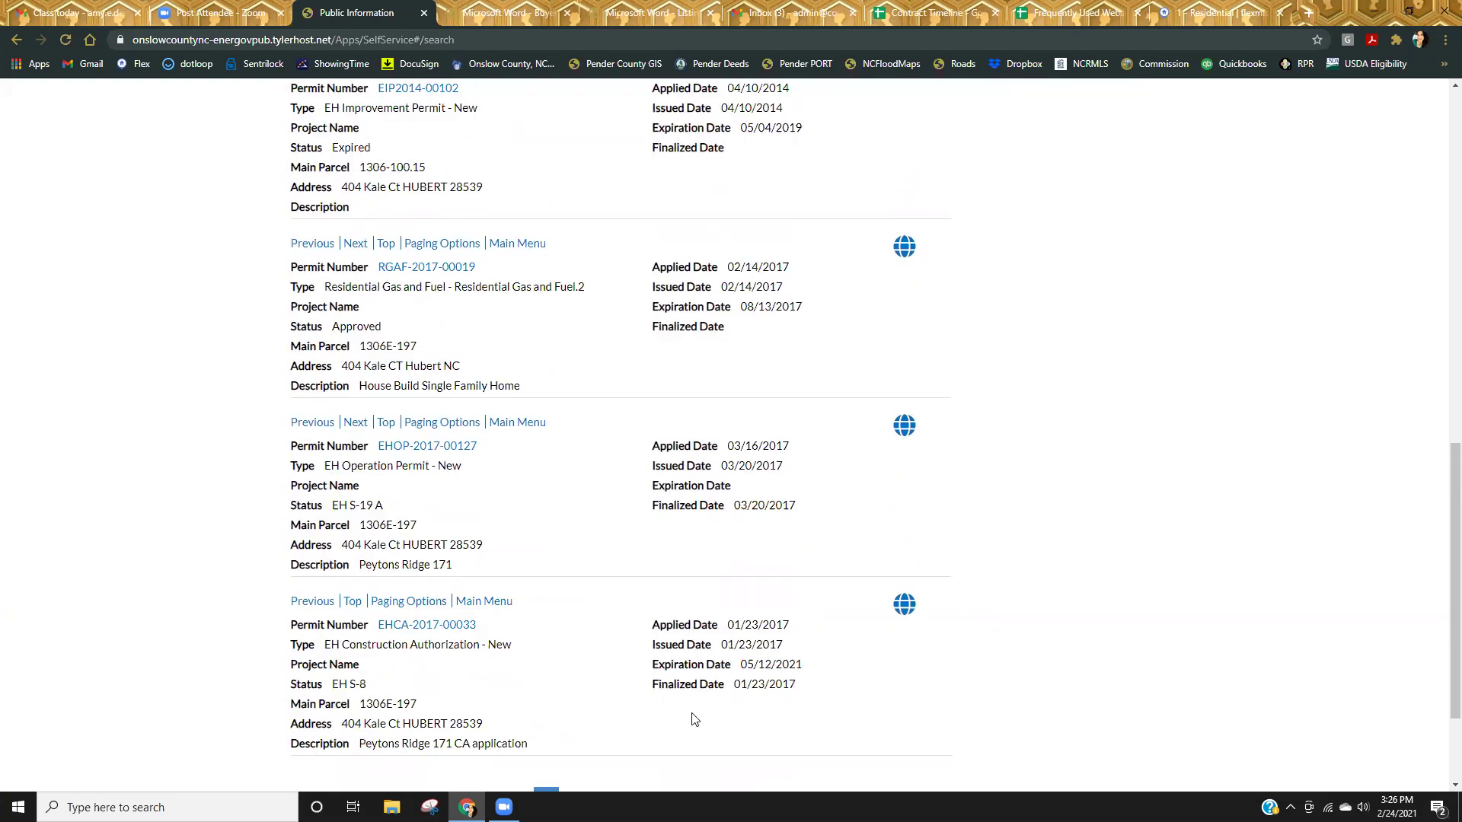
{"action": "scroll", "coordinate": [693, 720], "scroll_direction": "up", "scroll_amount": 4}
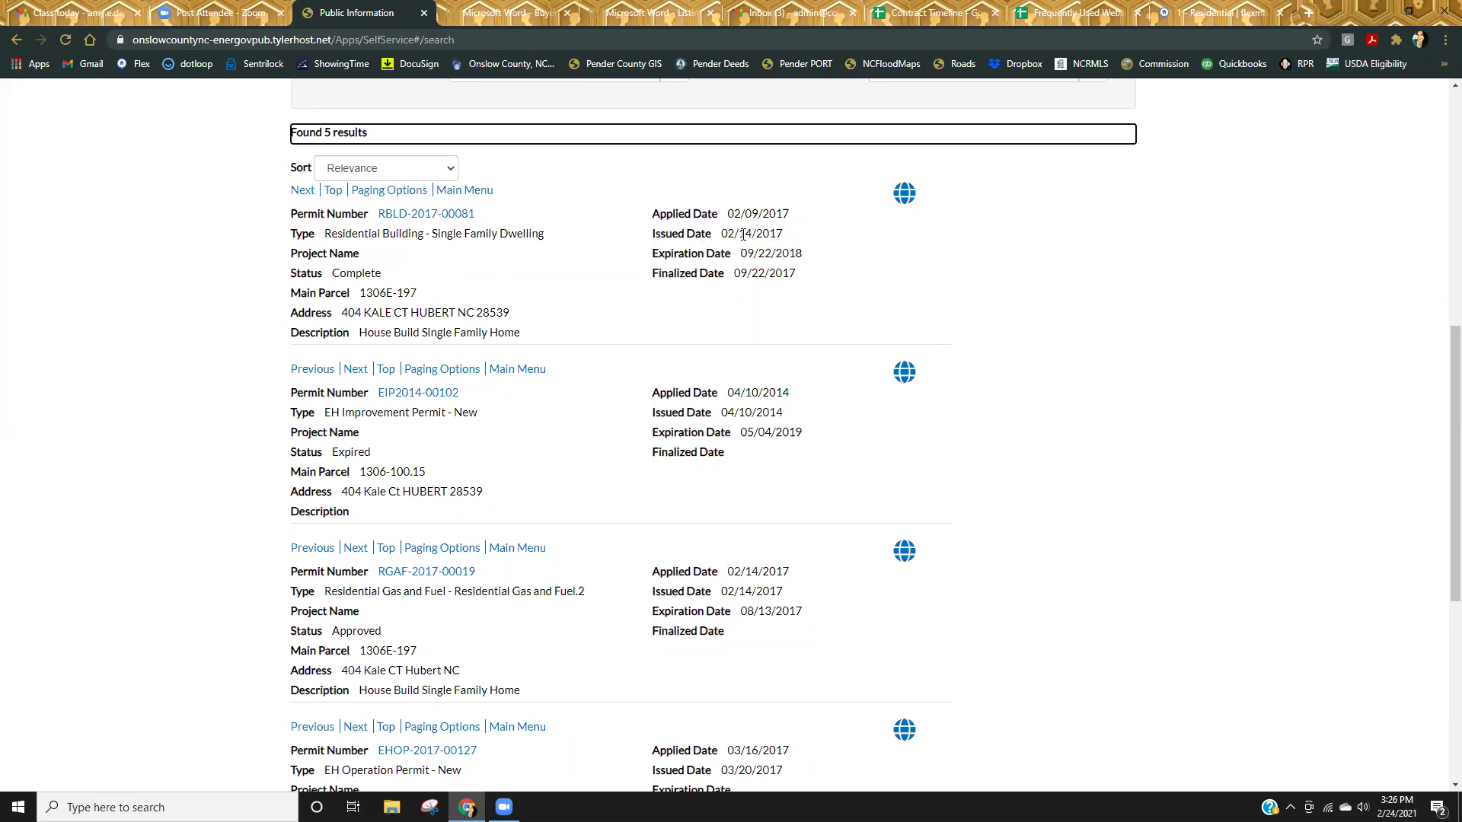
{"action": "scroll", "coordinate": [790, 597], "scroll_direction": "down", "scroll_amount": 5}
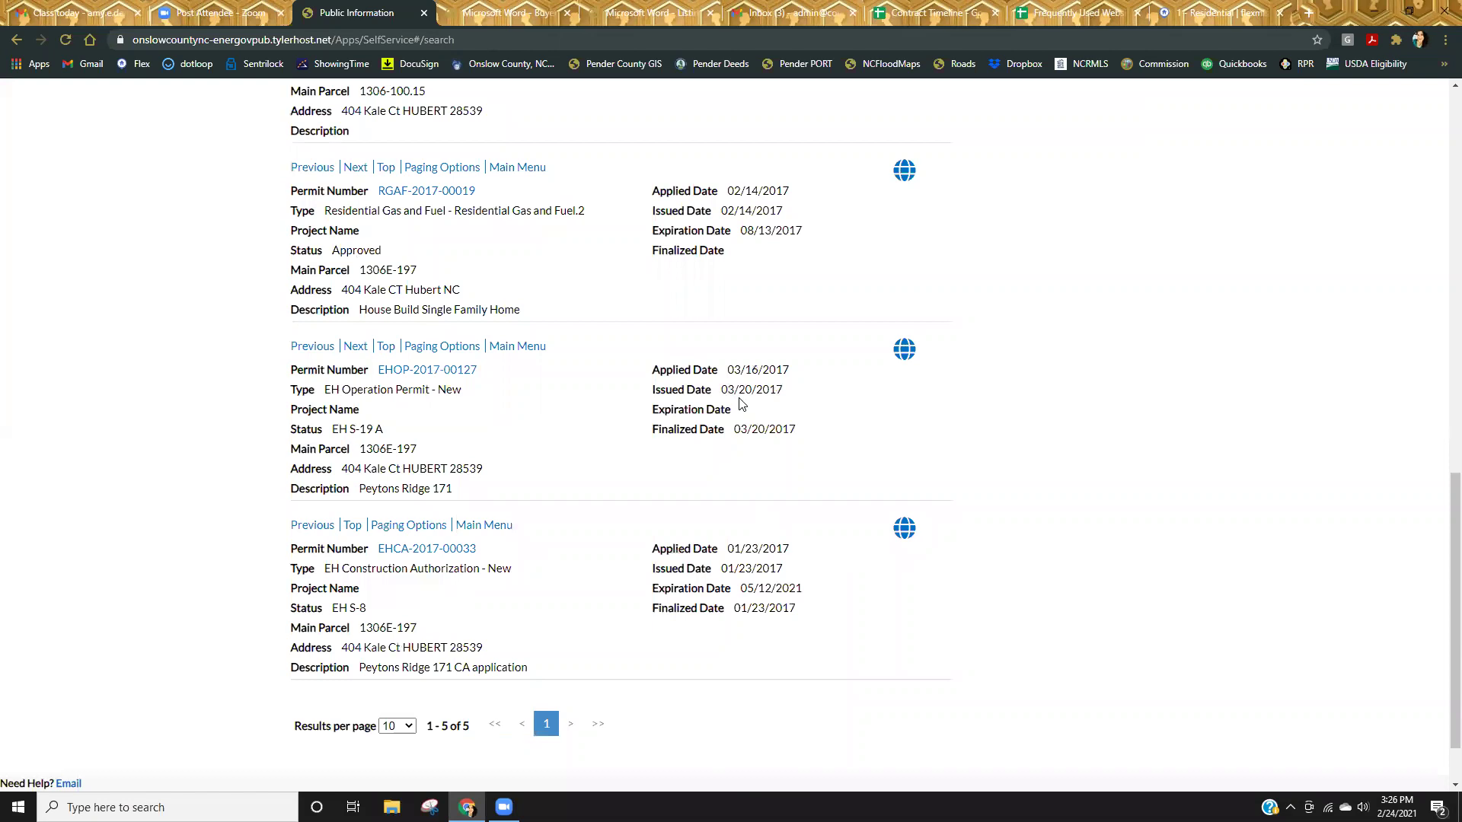
{"action": "scroll", "coordinate": [770, 391], "scroll_direction": "up", "scroll_amount": 2}
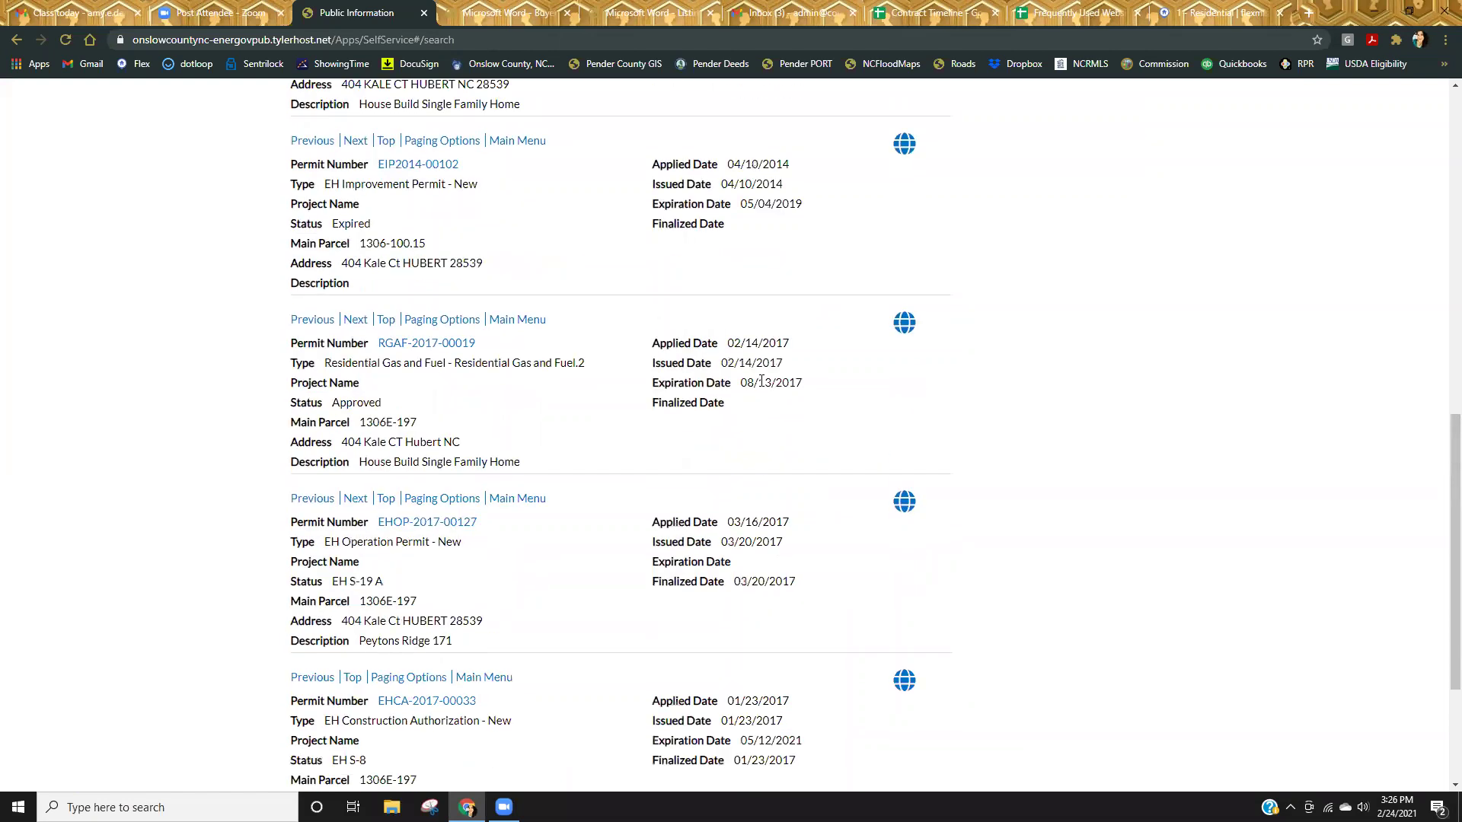
{"action": "scroll", "coordinate": [807, 418], "scroll_direction": "up", "scroll_amount": 4}
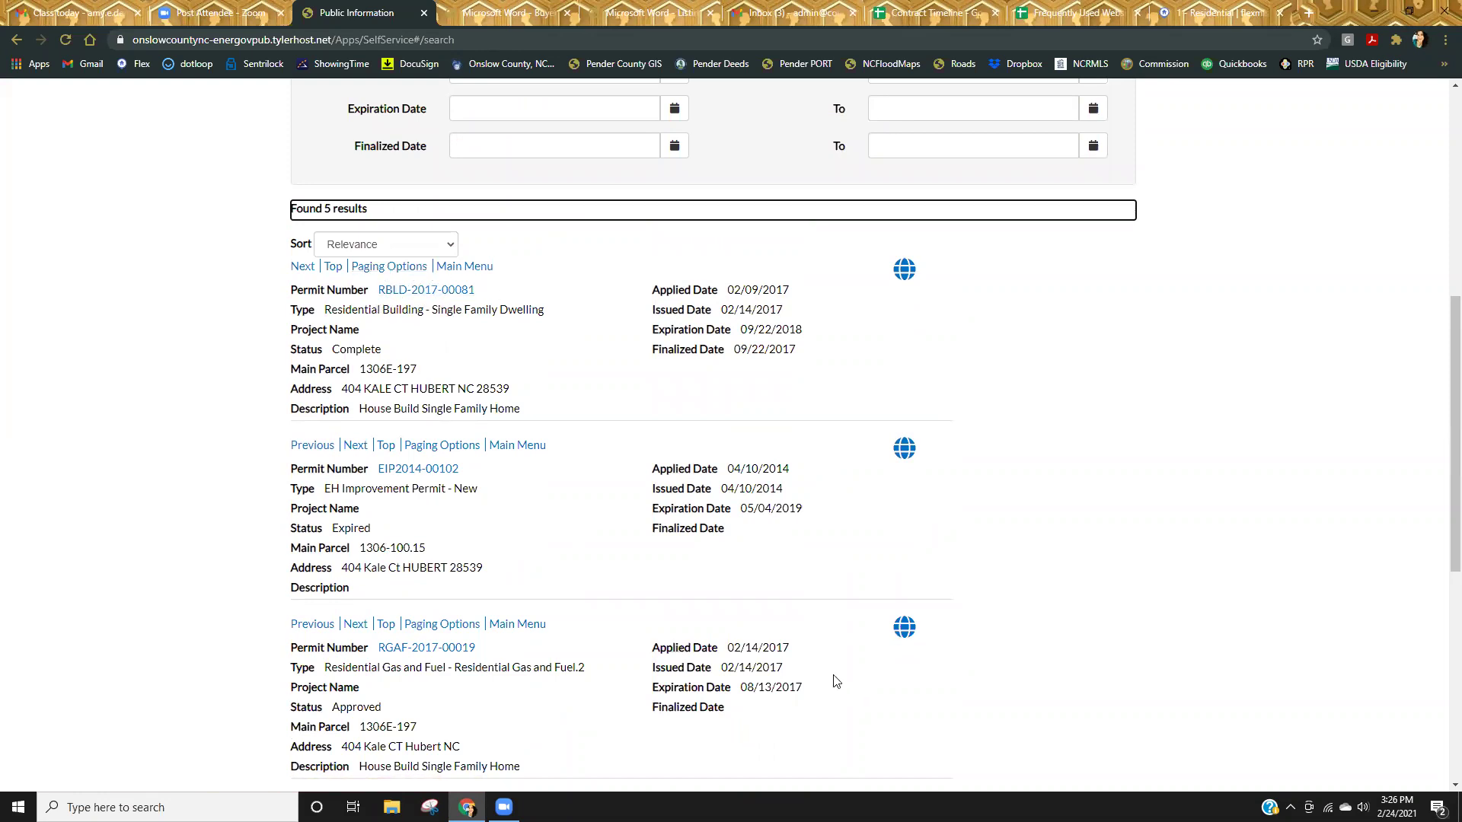
{"action": "scroll", "coordinate": [841, 704], "scroll_direction": "down", "scroll_amount": 1}
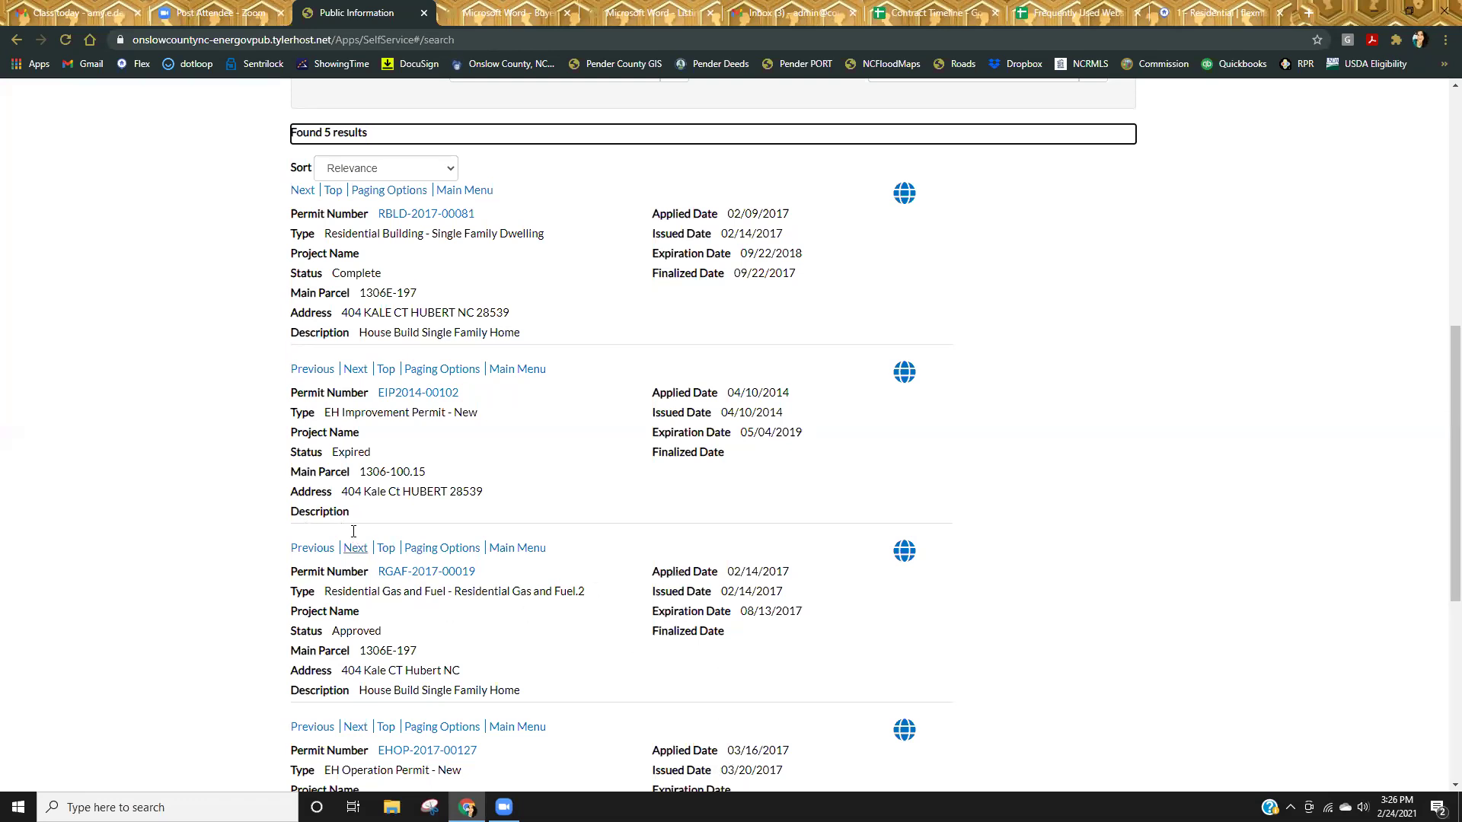
{"action": "scroll", "coordinate": [510, 643], "scroll_direction": "up", "scroll_amount": 3}
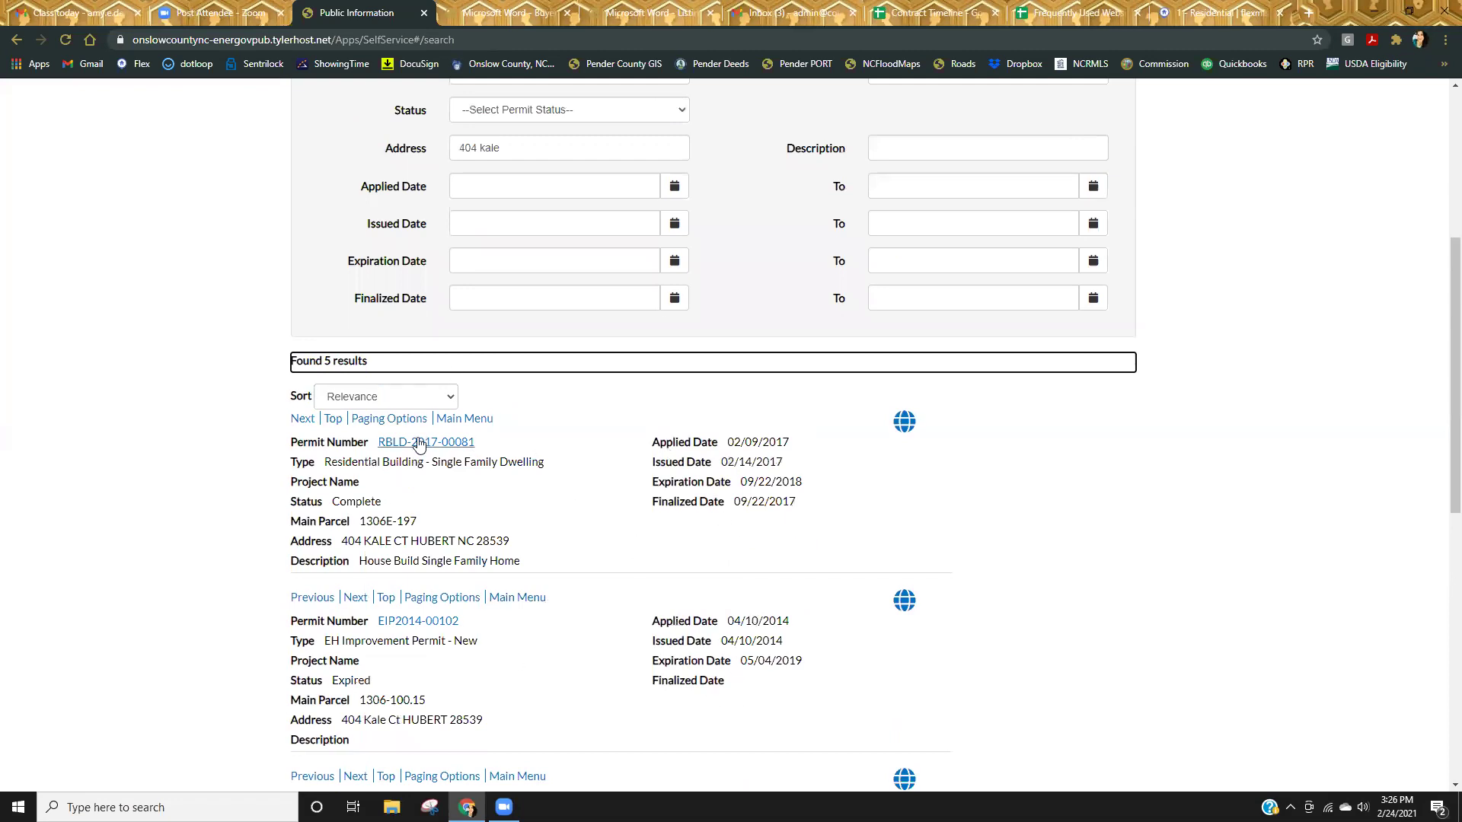
{"action": "left_click", "coordinate": [415, 444]}
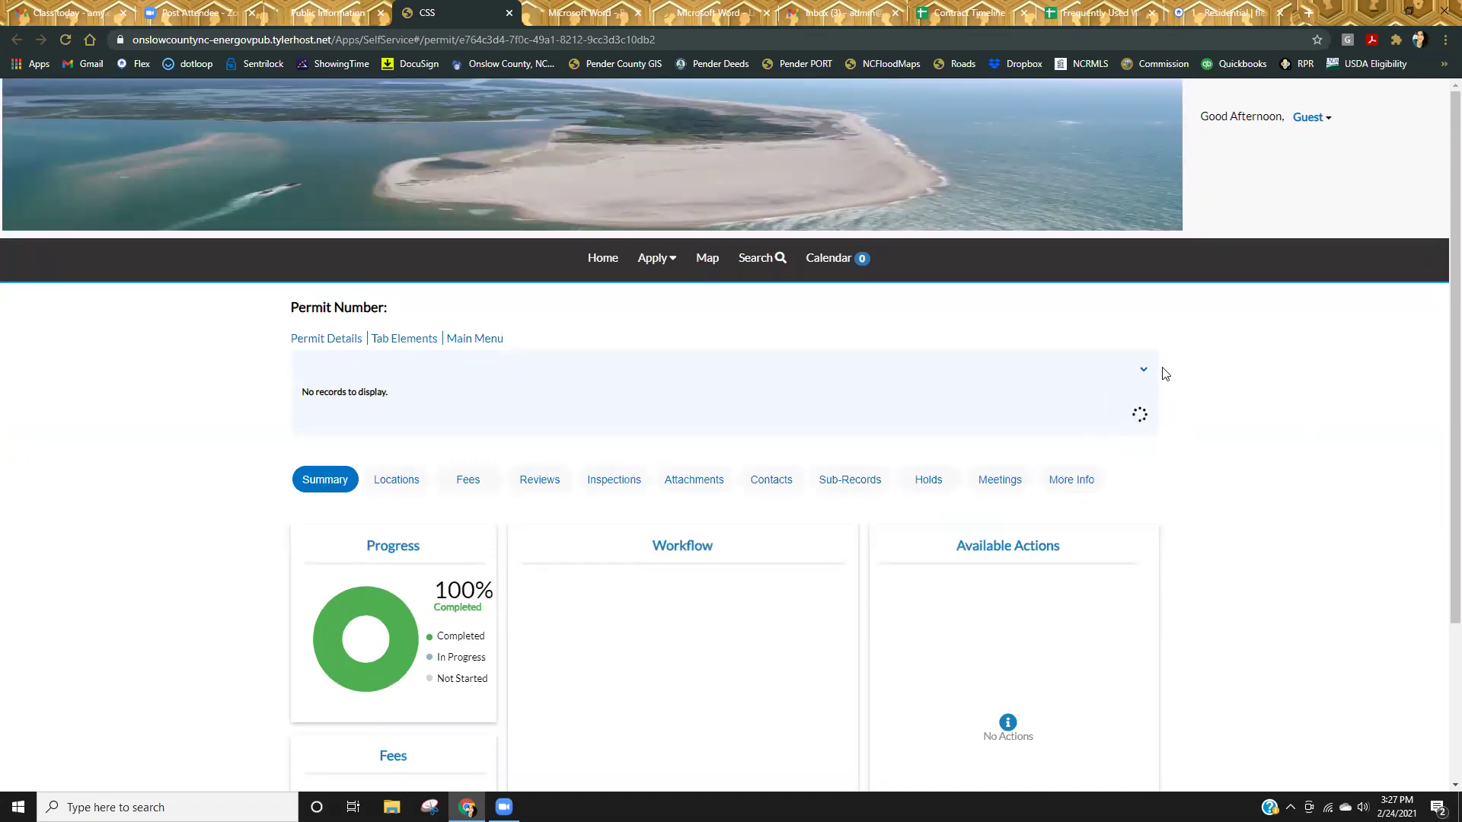
{"action": "left_click", "coordinate": [699, 483]}
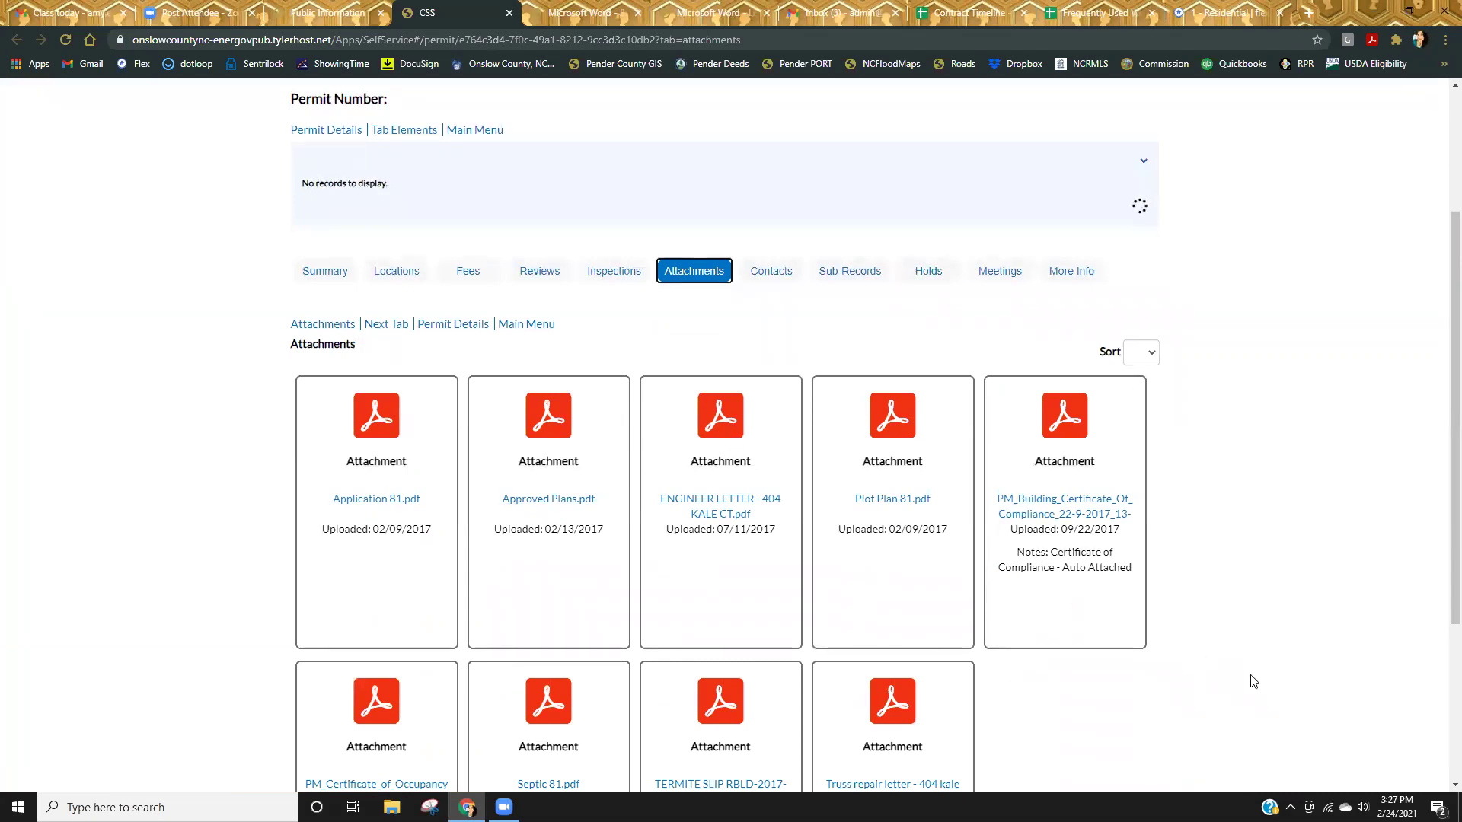
{"action": "scroll", "coordinate": [1252, 682], "scroll_direction": "down", "scroll_amount": 1}
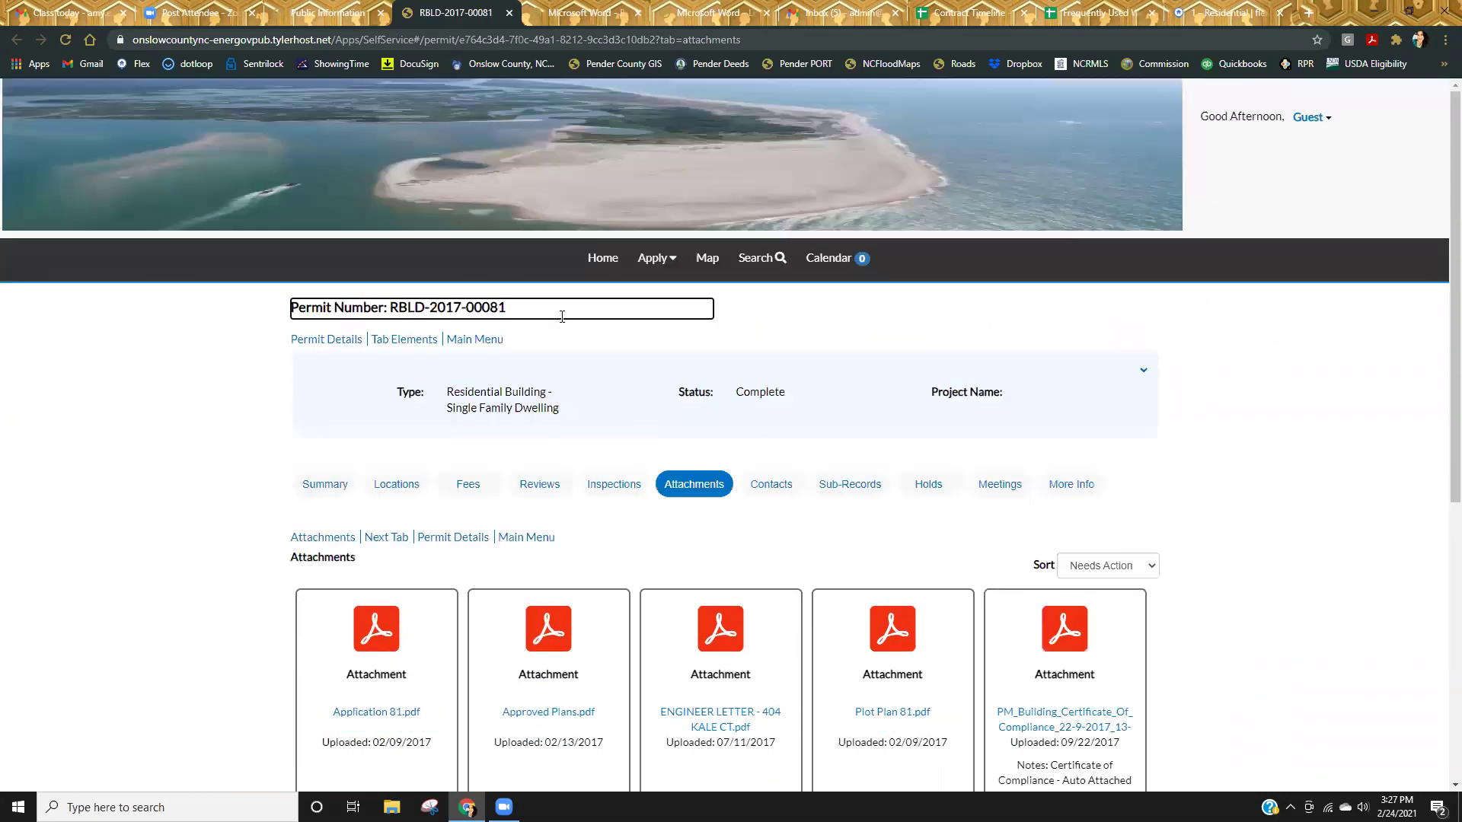
{"action": "scroll", "coordinate": [1112, 602], "scroll_direction": "down", "scroll_amount": 4}
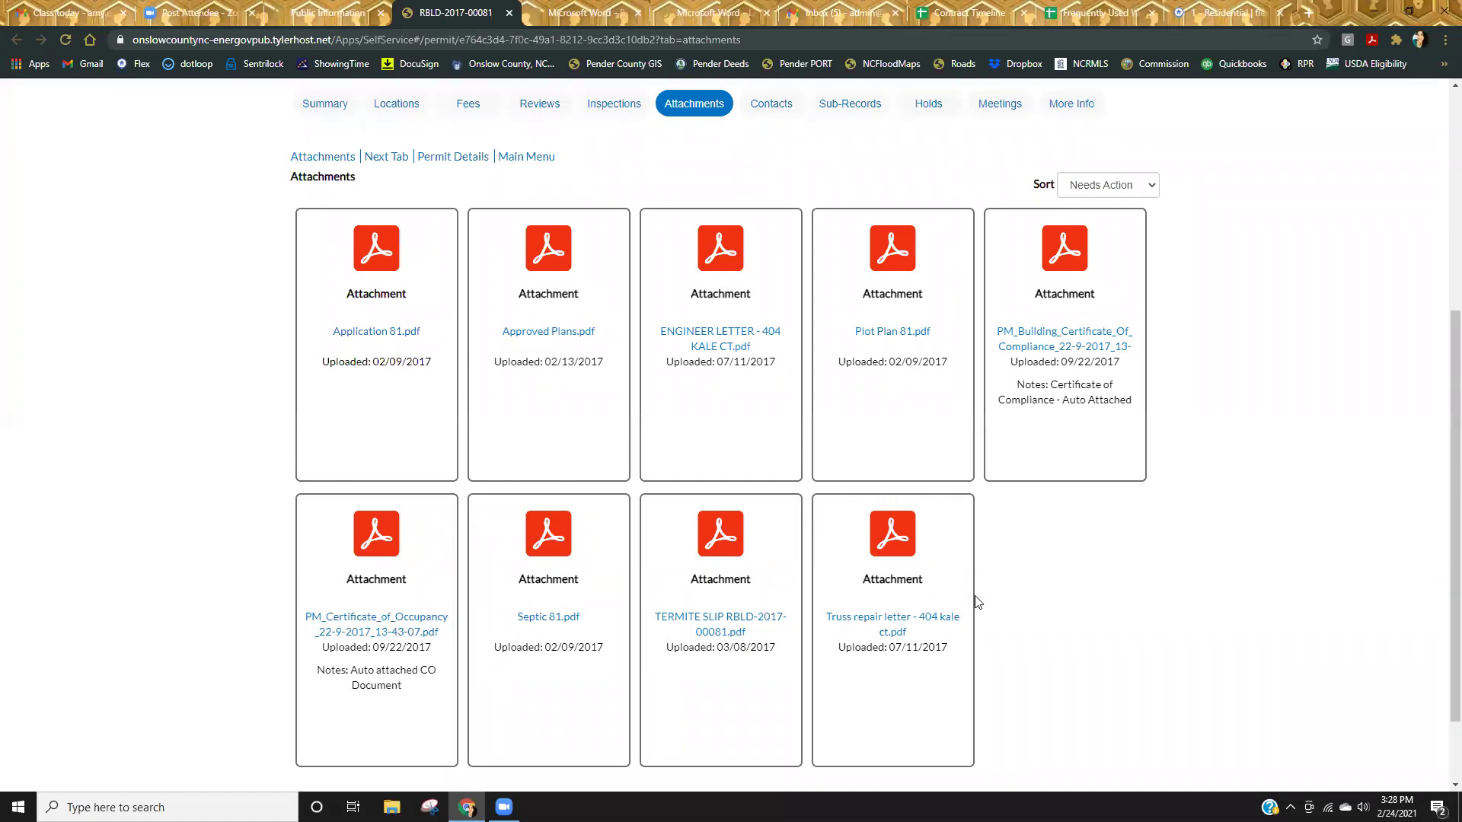
Download the termite slip PDF and then Septic 81.pdf from the permit's attachments.
{"action": "left_click", "coordinate": [721, 631]}
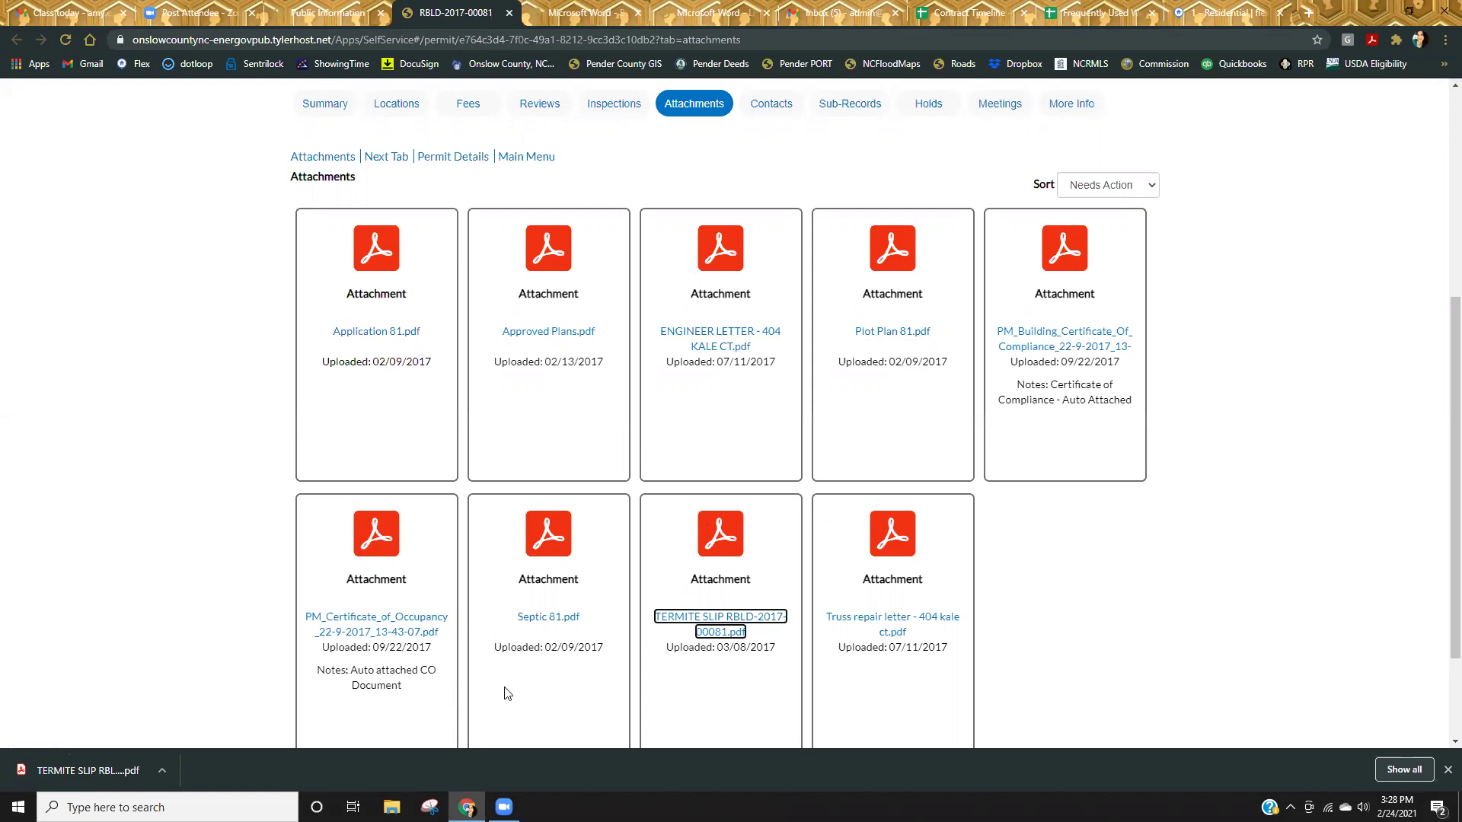
{"action": "left_click", "coordinate": [541, 617]}
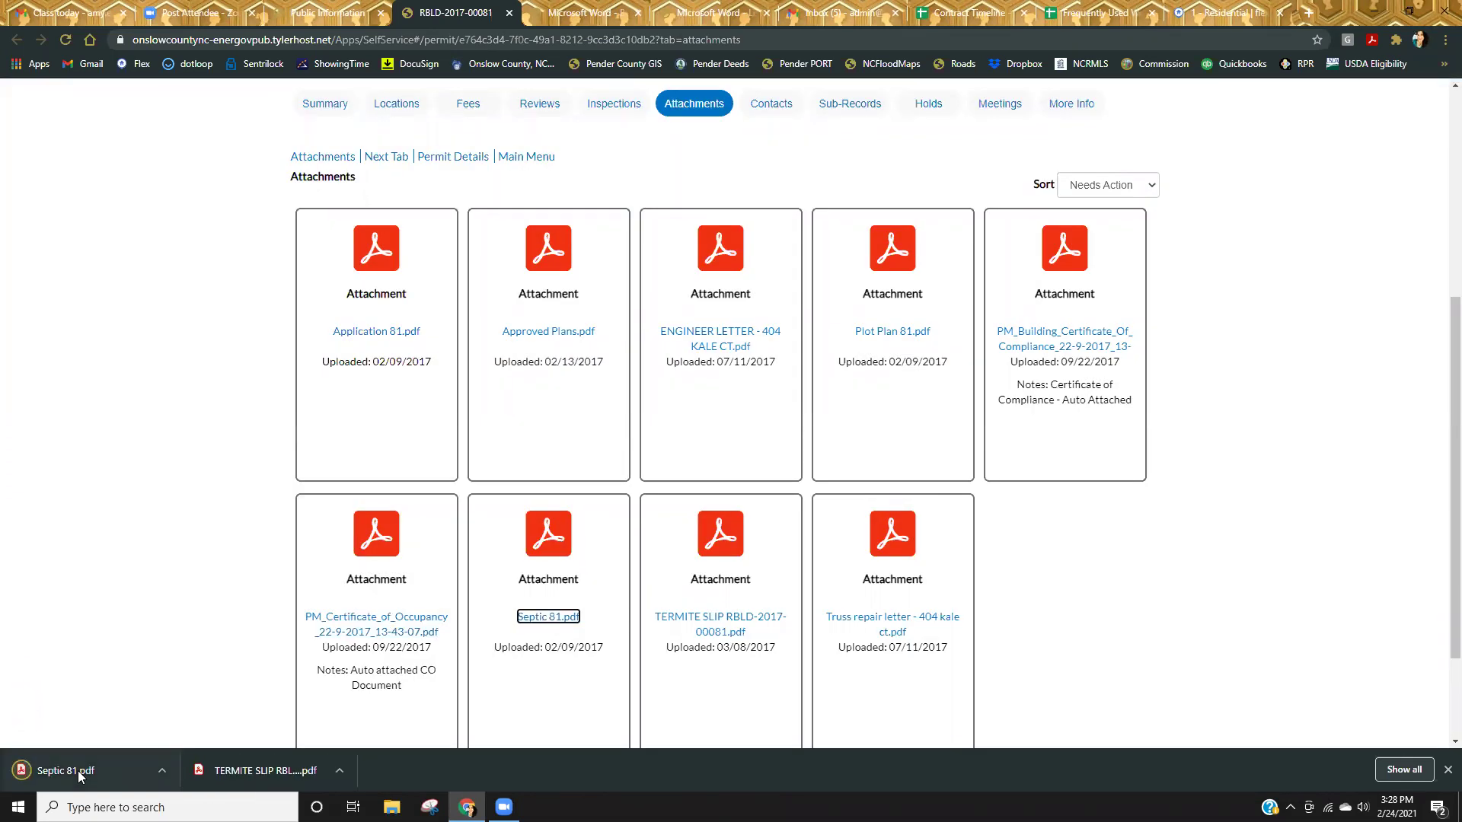
Open the downloaded Septic 81.pdf and scroll through it to the page-4 site plan for Lot 171.
{"action": "left_click", "coordinate": [78, 770]}
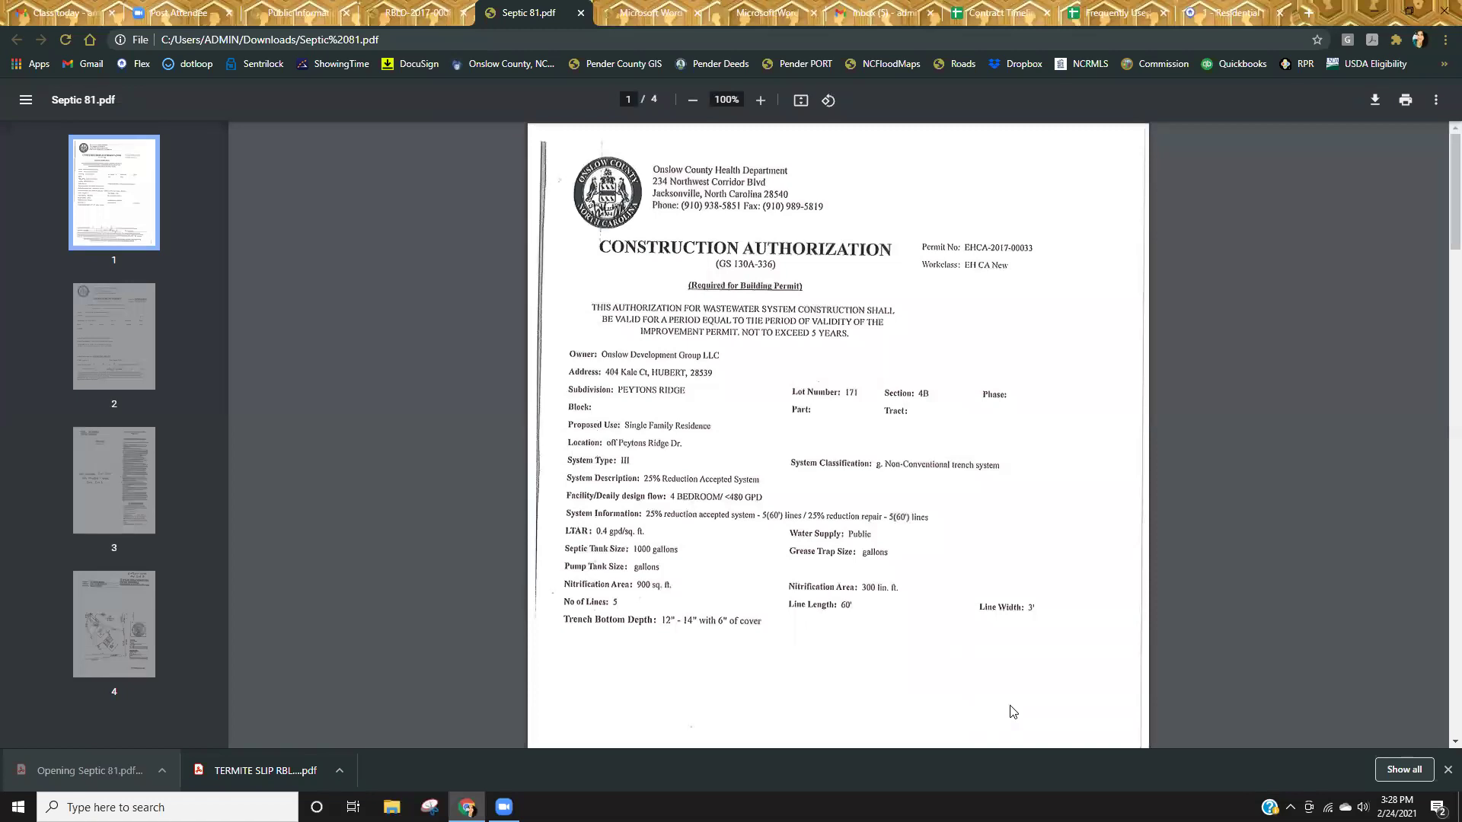
{"action": "scroll", "coordinate": [1037, 669], "scroll_direction": "down", "scroll_amount": 9}
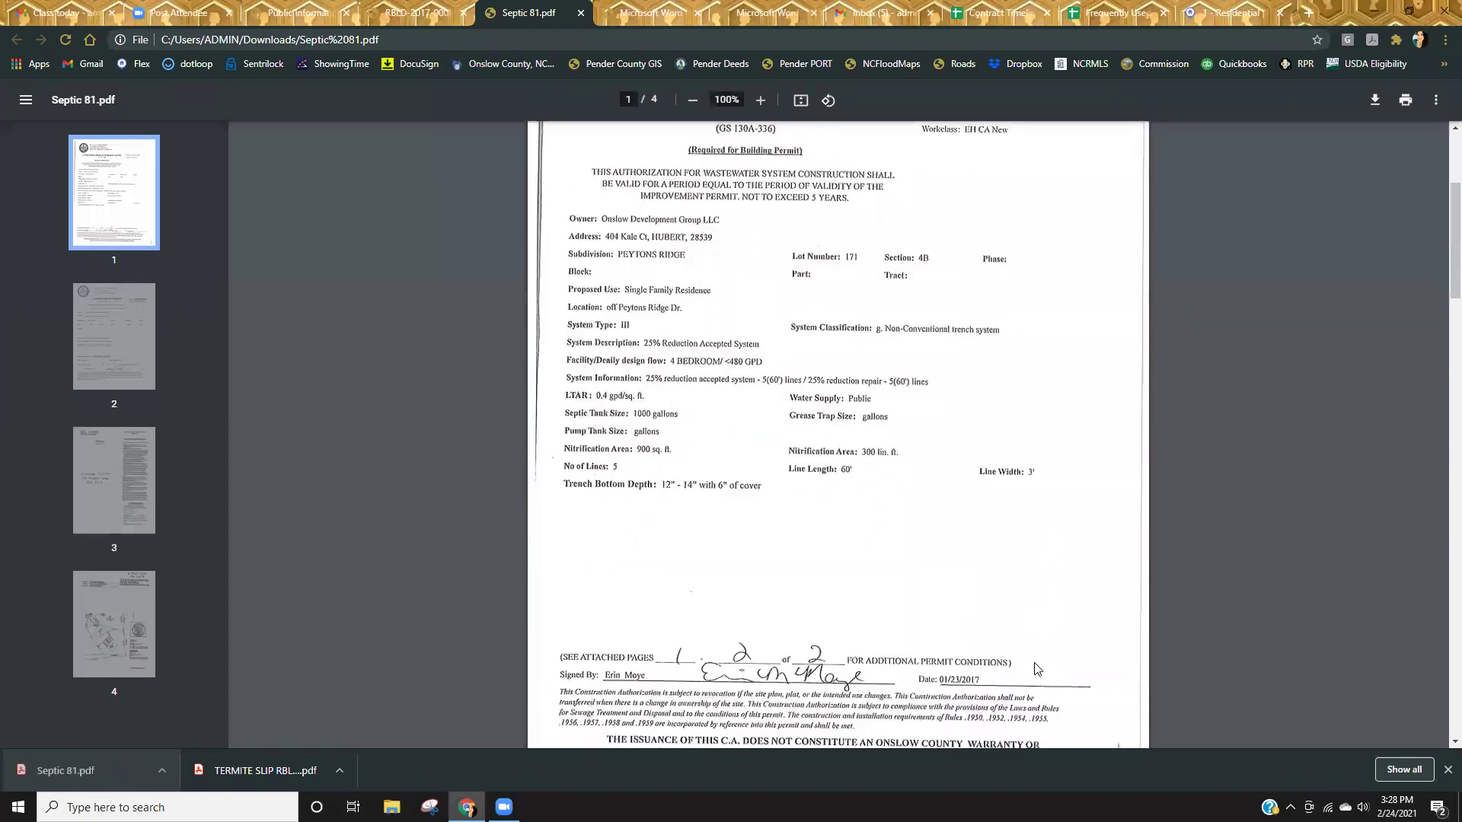
{"action": "scroll", "coordinate": [885, 542], "scroll_direction": "down", "scroll_amount": 9}
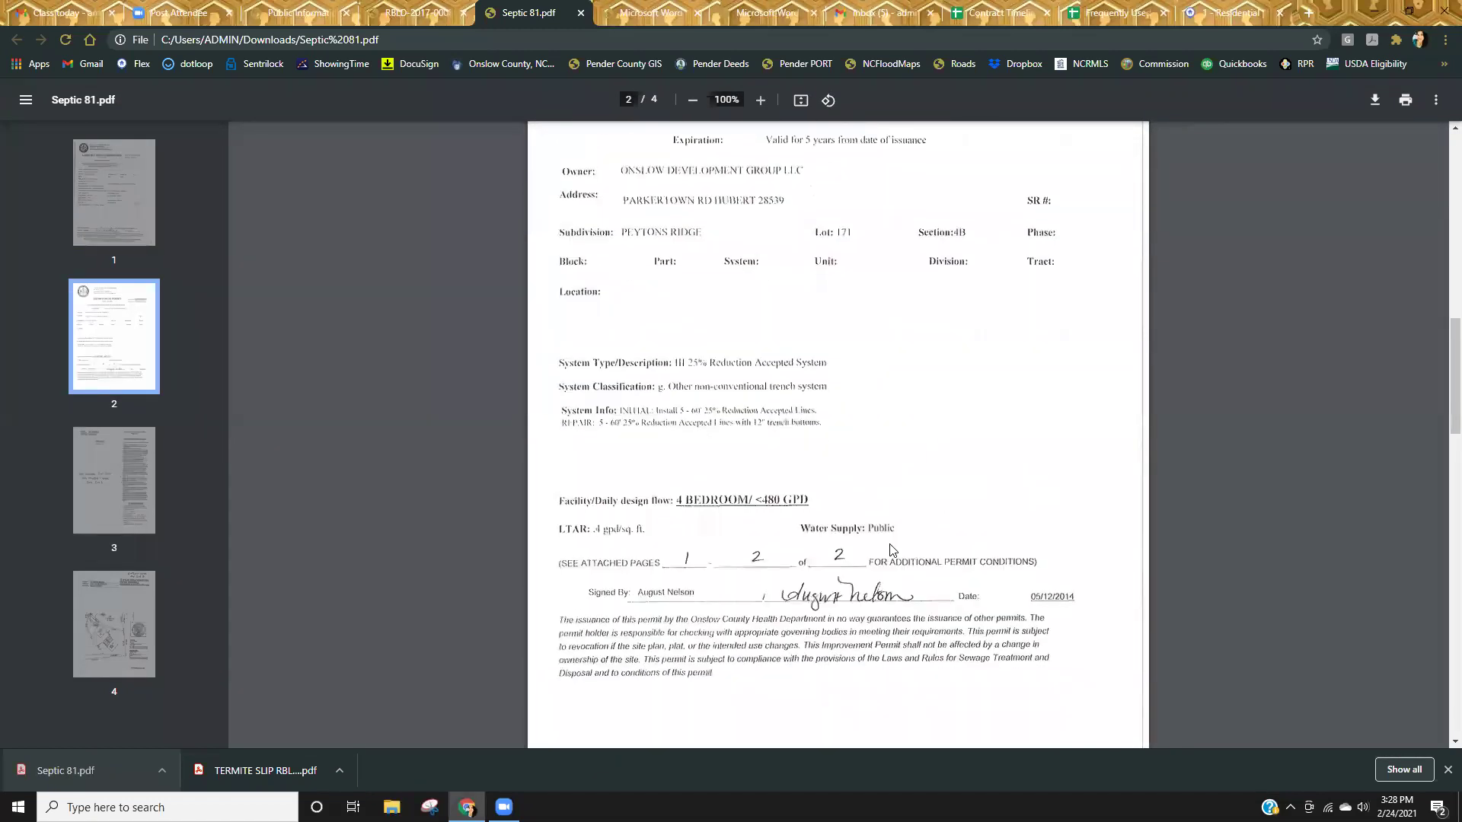
{"action": "scroll", "coordinate": [892, 556], "scroll_direction": "up", "scroll_amount": 7}
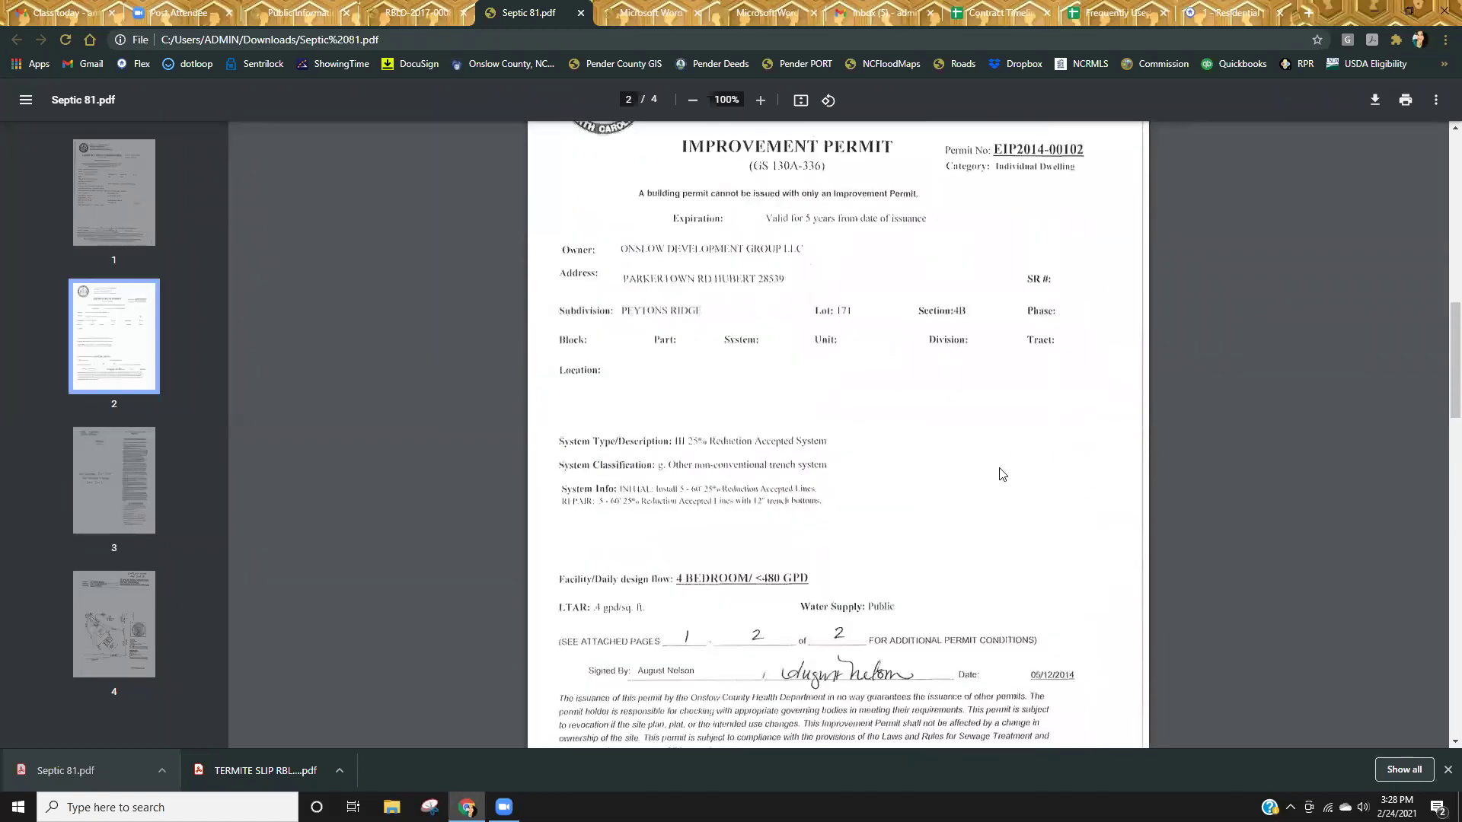
{"action": "scroll", "coordinate": [948, 558], "scroll_direction": "up", "scroll_amount": 8}
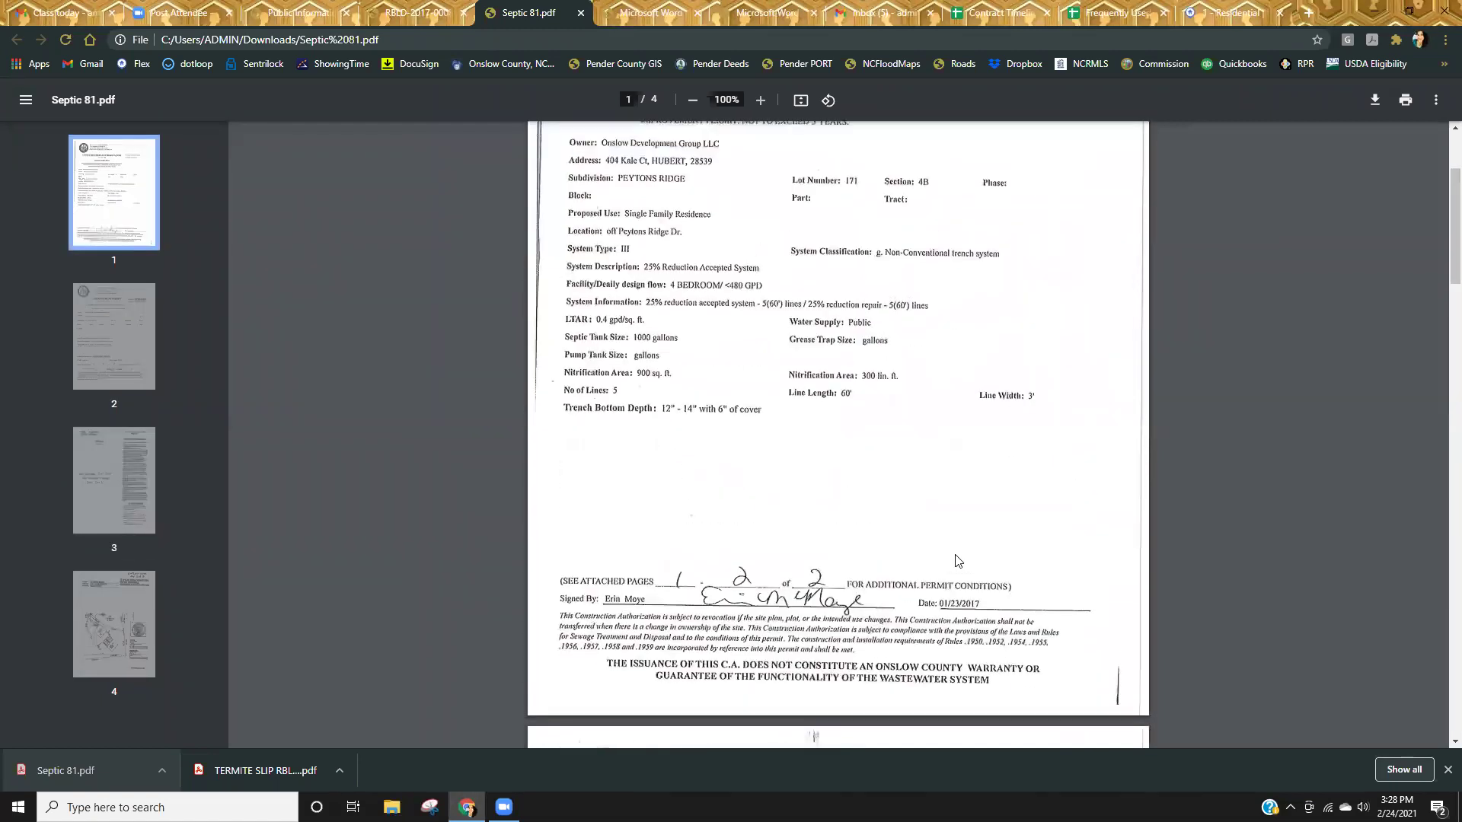
{"action": "scroll", "coordinate": [856, 540], "scroll_direction": "down", "scroll_amount": 20}
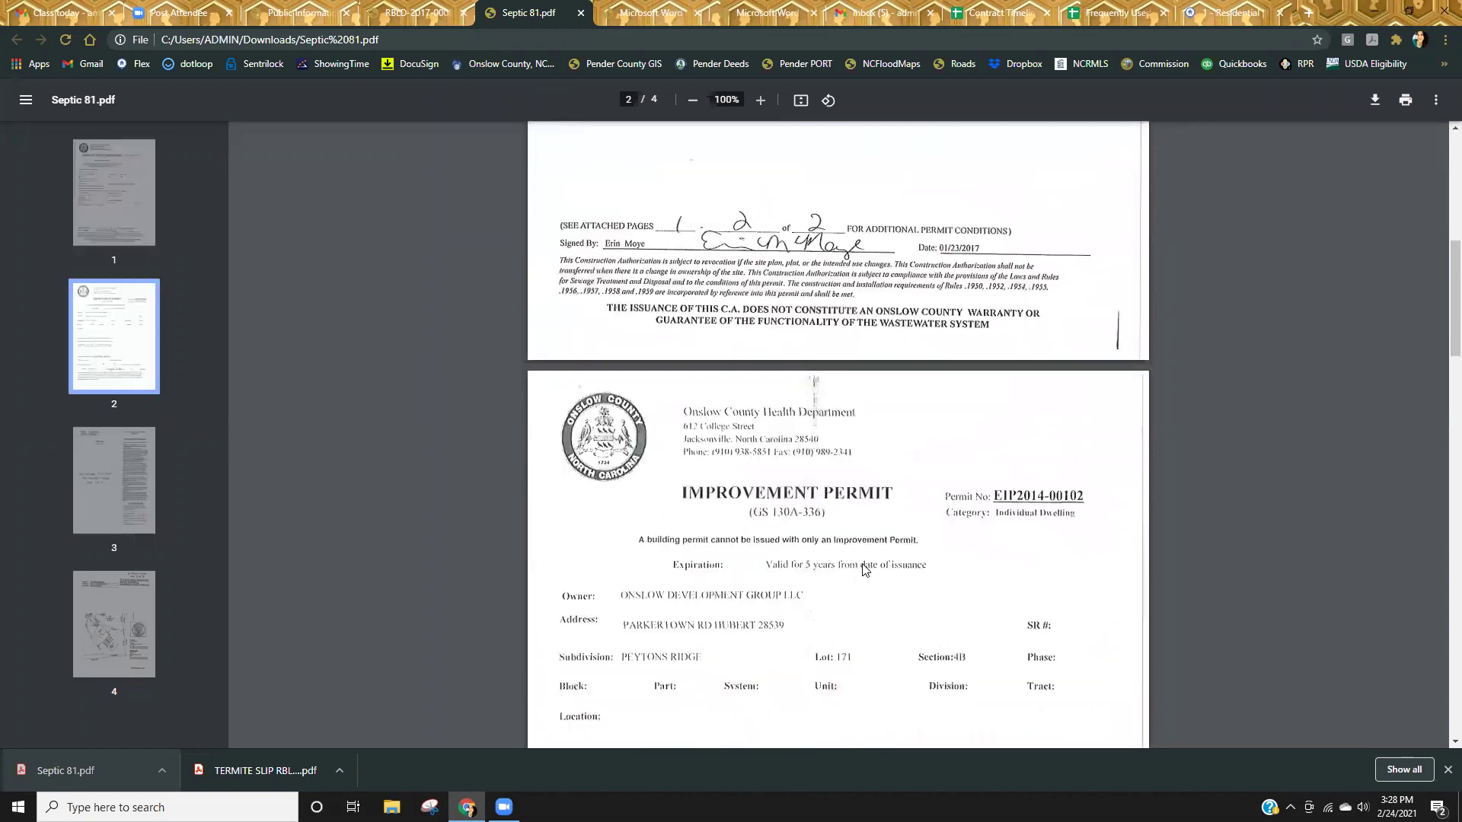
{"action": "scroll", "coordinate": [859, 564], "scroll_direction": "down", "scroll_amount": 9}
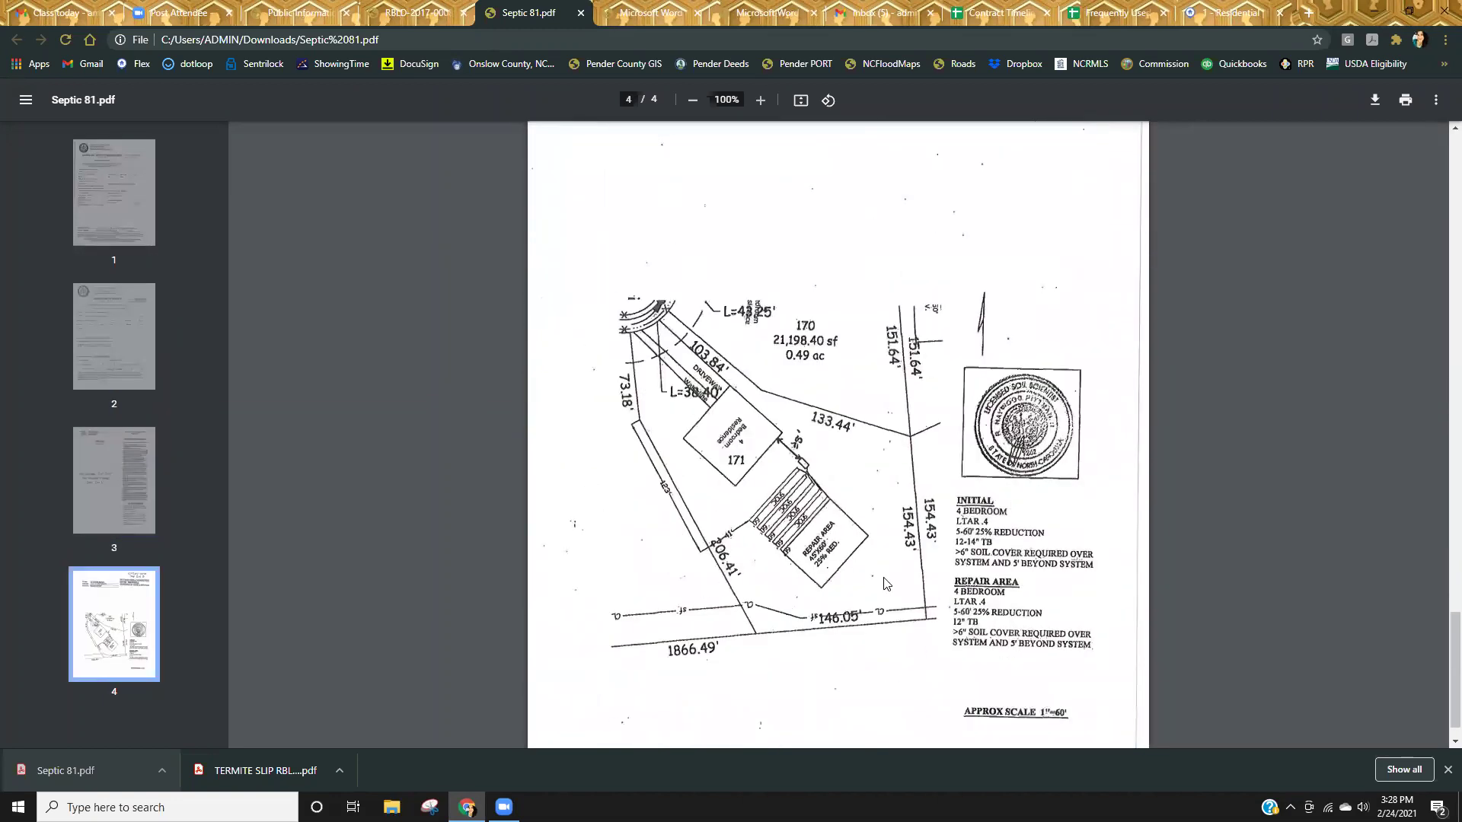
{"action": "scroll", "coordinate": [886, 584], "scroll_direction": "down", "scroll_amount": 1}
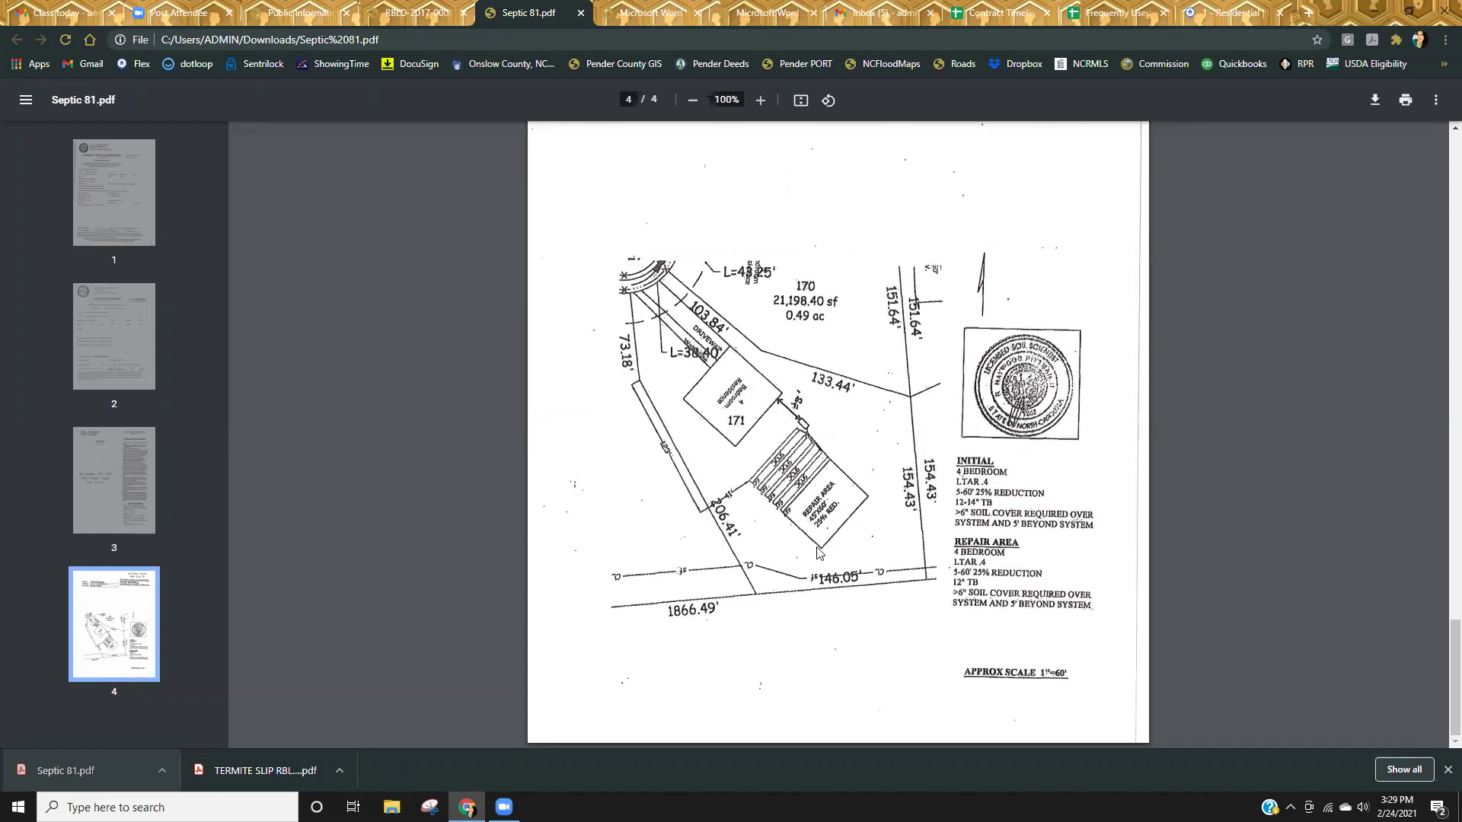
Scroll back to page 1, the Construction Authorization for a 4-bedroom, 1000-gallon septic system.
{"action": "scroll", "coordinate": [742, 619], "scroll_direction": "up", "scroll_amount": 20}
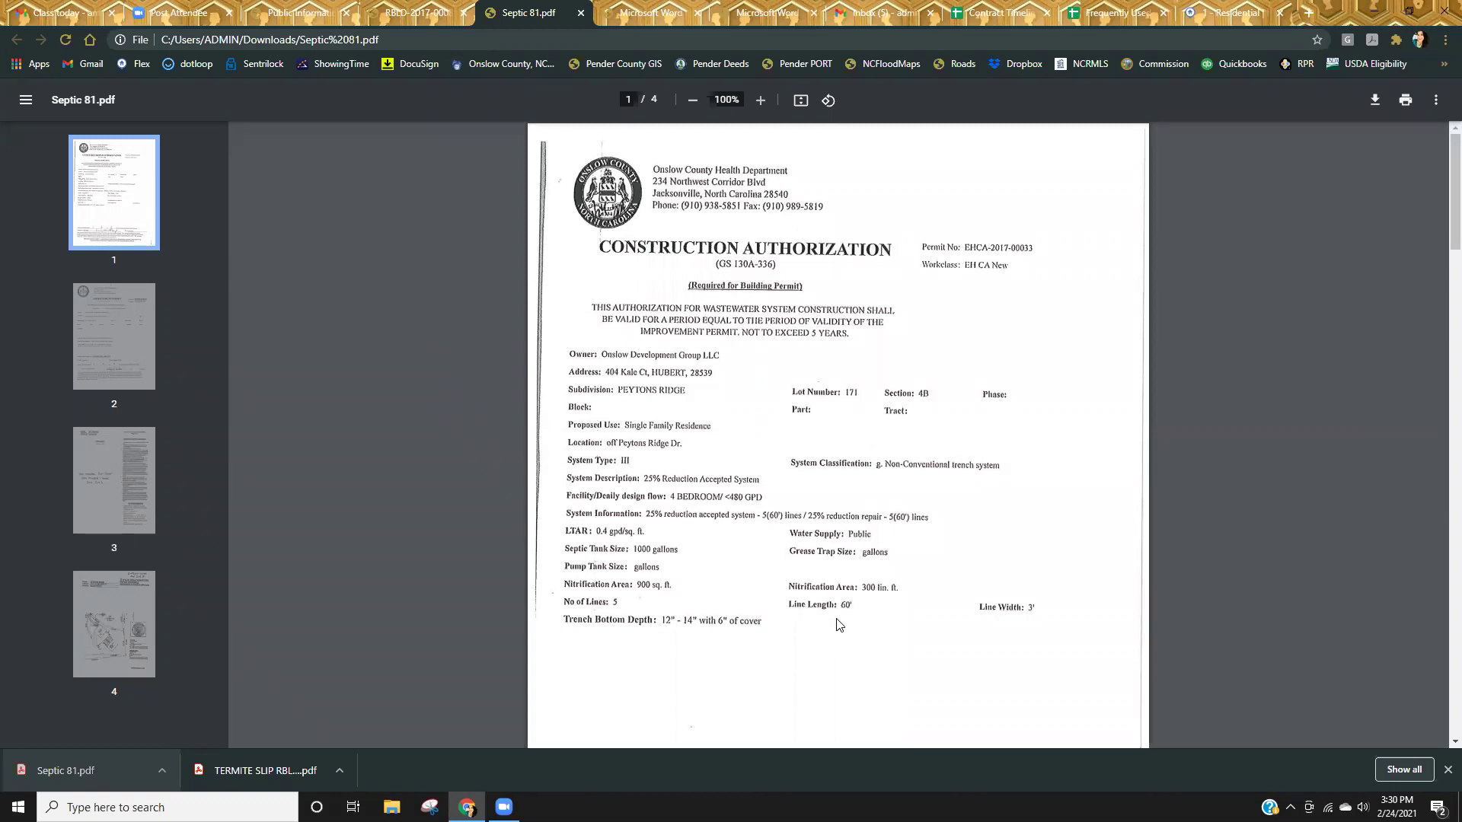
Scroll down to page 4 of Septic 81.pdf, then close its tab to reach the attachments list.
{"action": "scroll", "coordinate": [837, 625], "scroll_direction": "down", "scroll_amount": 20}
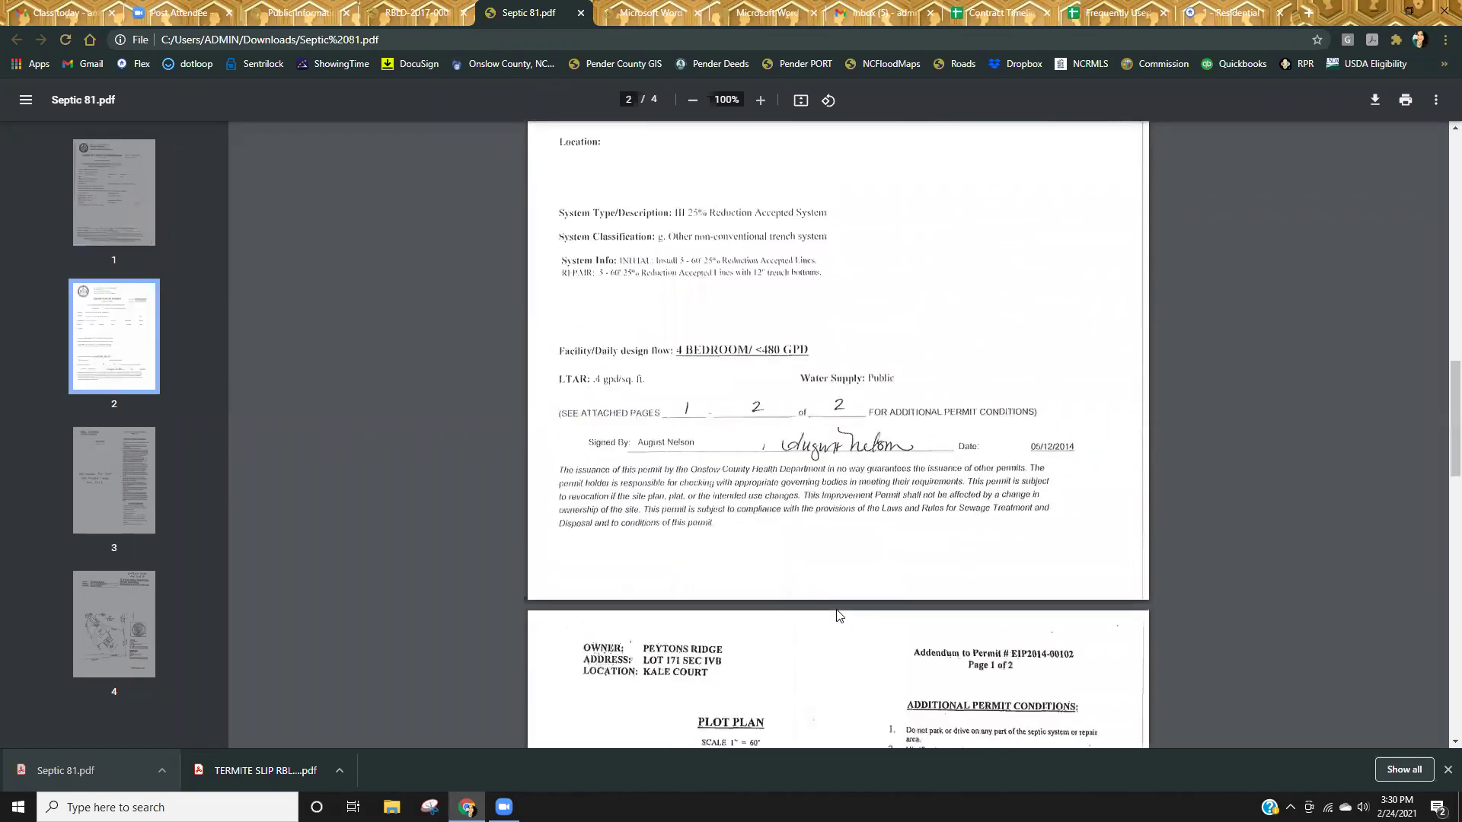
{"action": "scroll", "coordinate": [840, 615], "scroll_direction": "down", "scroll_amount": 15}
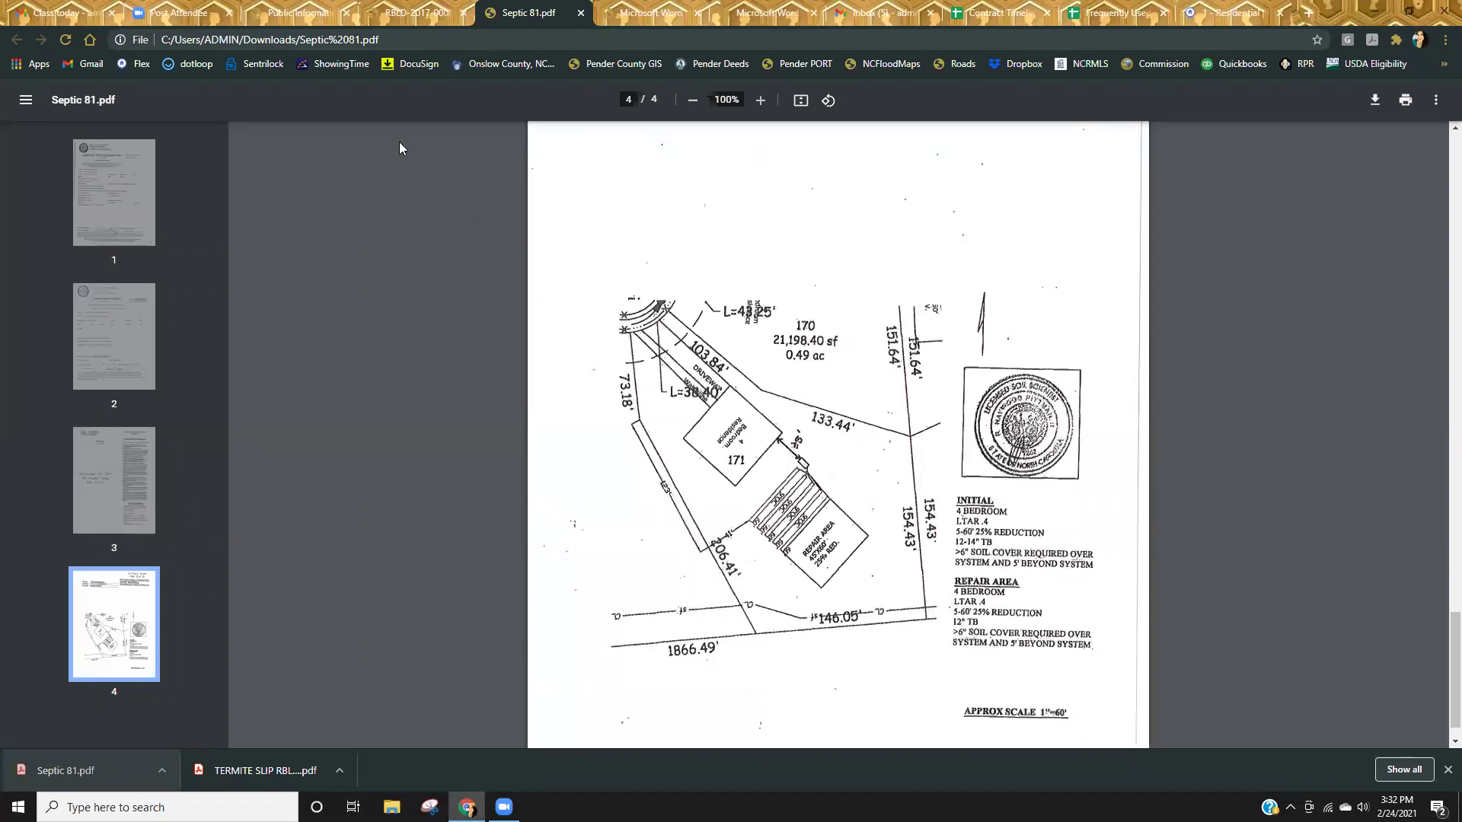
{"action": "left_click", "coordinate": [581, 13]}
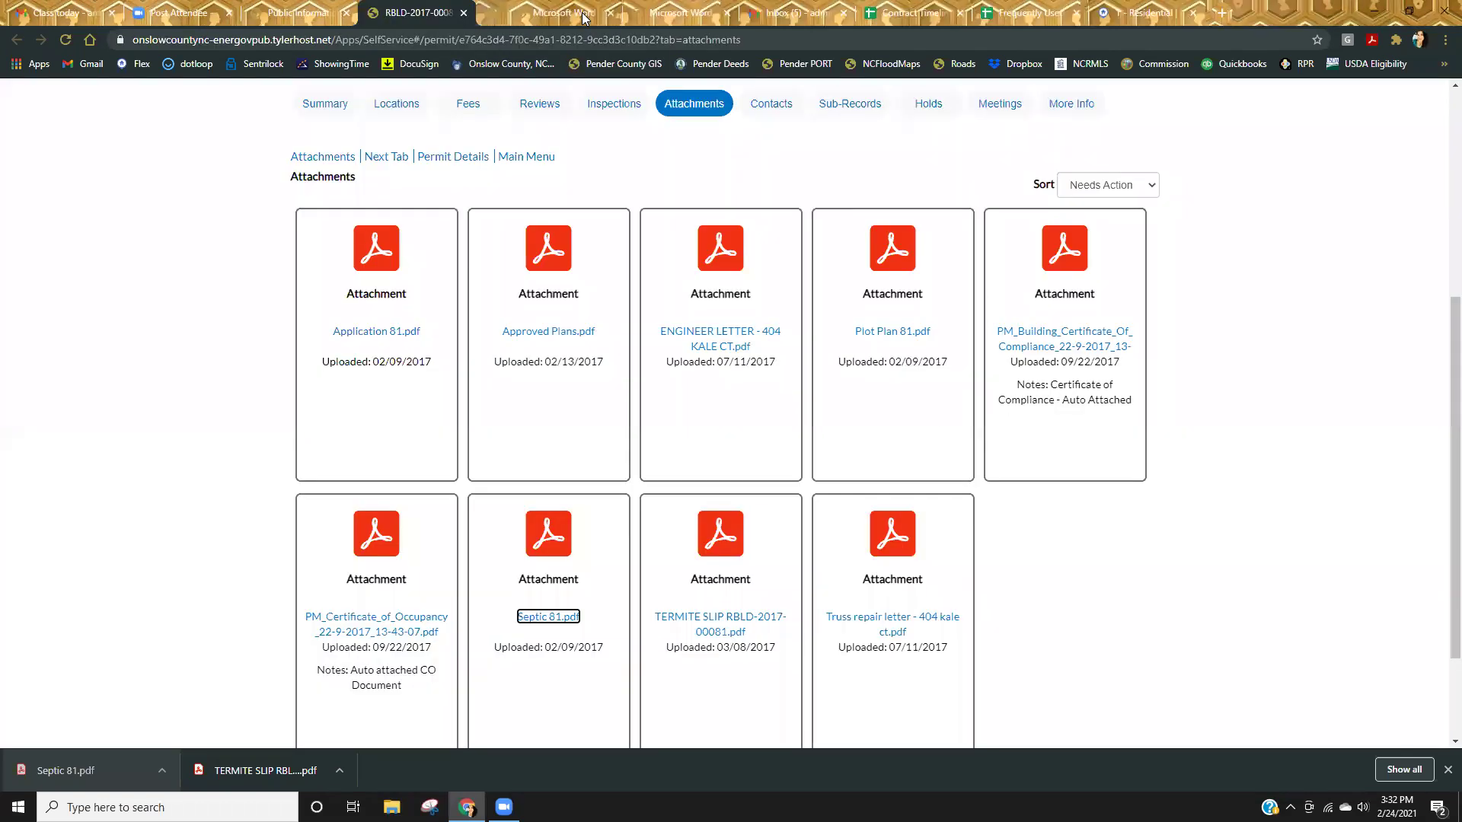
Download and open Plot Plan 81.pdf, then scroll over Lot 171's one-page plot plan.
{"action": "left_click", "coordinate": [896, 340]}
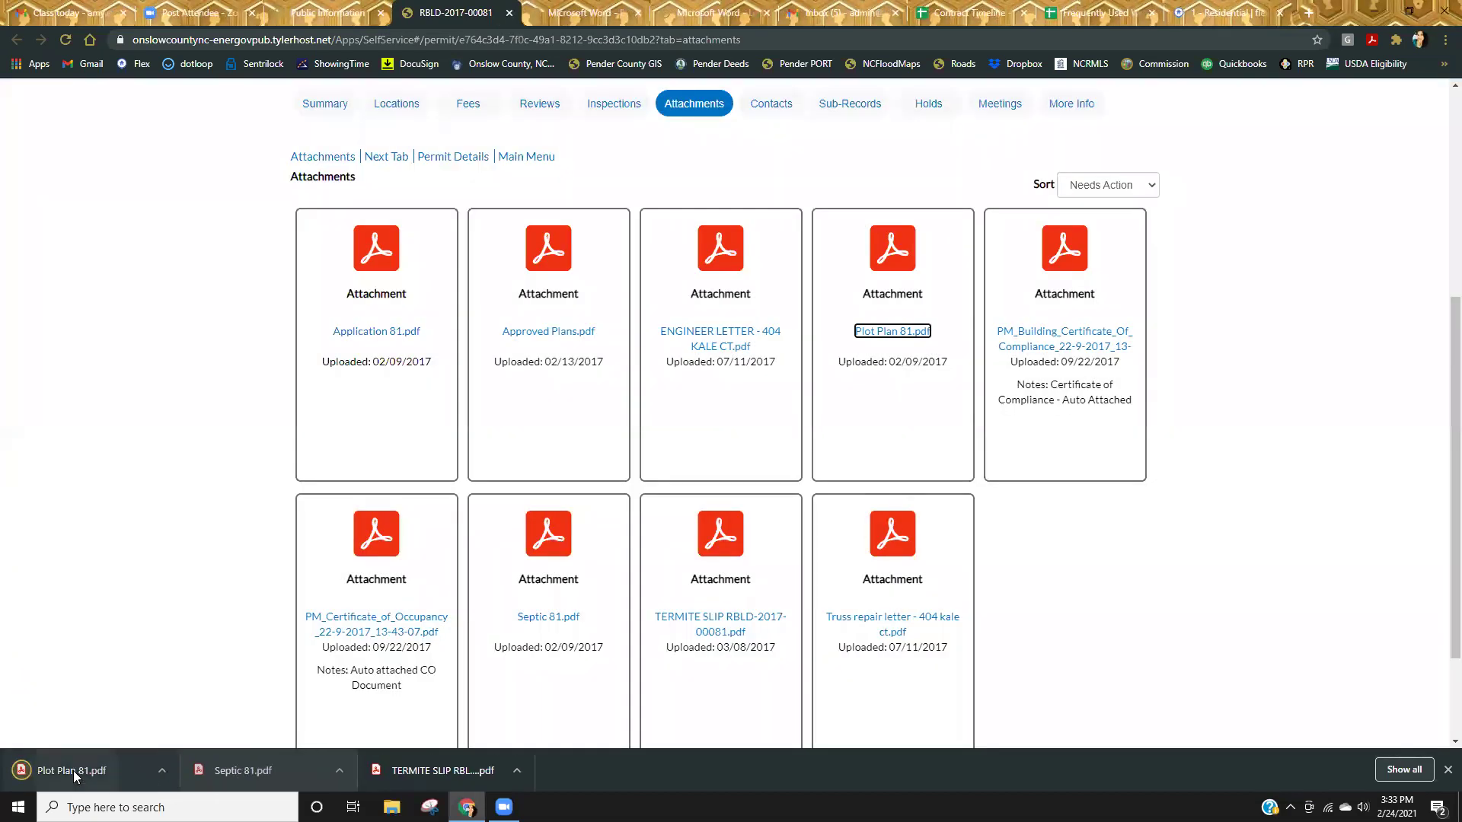
{"action": "left_click", "coordinate": [73, 771]}
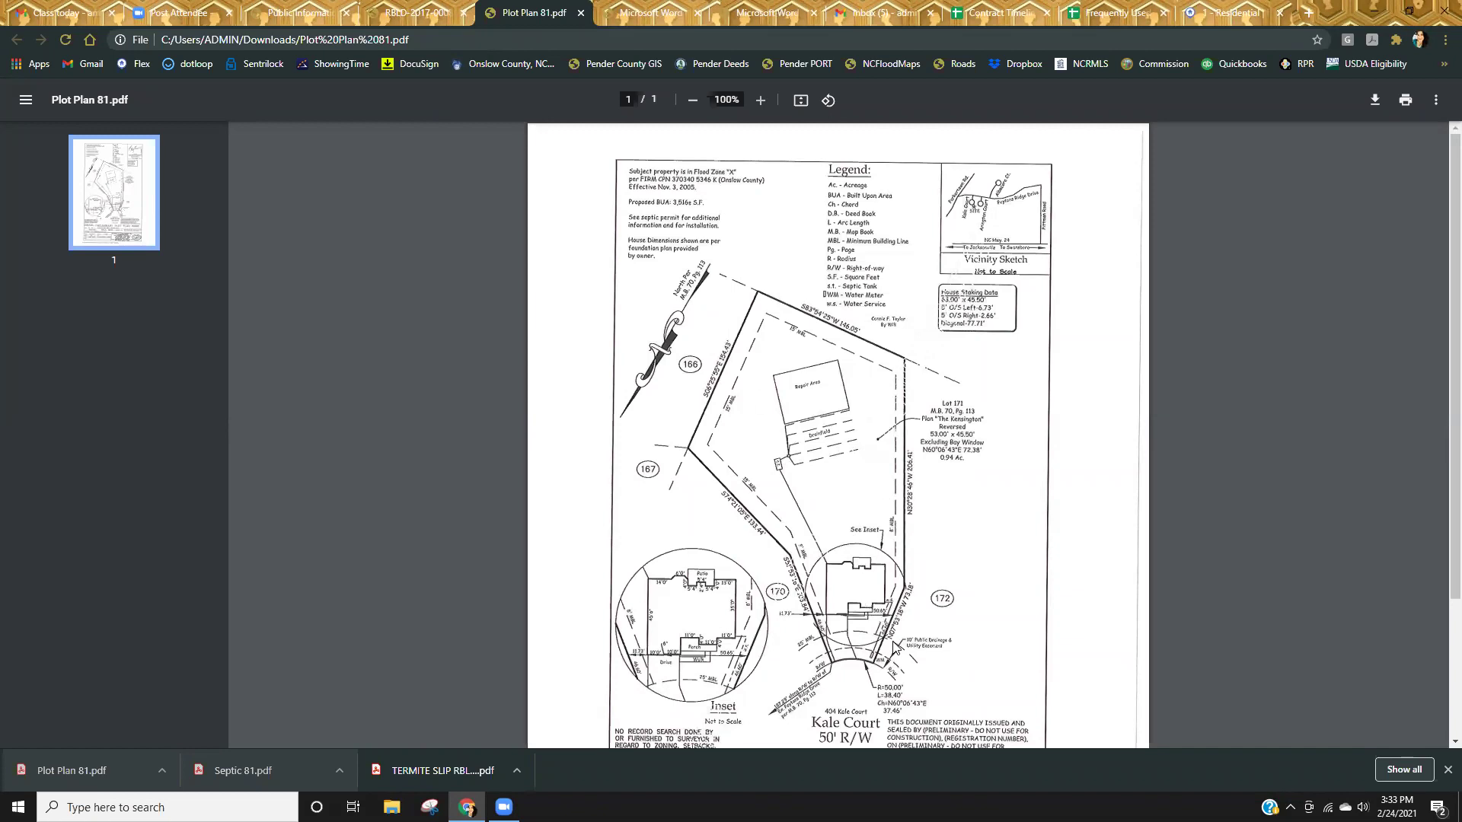
{"action": "scroll", "coordinate": [895, 647], "scroll_direction": "down", "scroll_amount": 4}
{"action": "scroll", "coordinate": [862, 542], "scroll_direction": "up", "scroll_amount": 1}
{"action": "scroll", "coordinate": [863, 543], "scroll_direction": "up", "scroll_amount": 2}
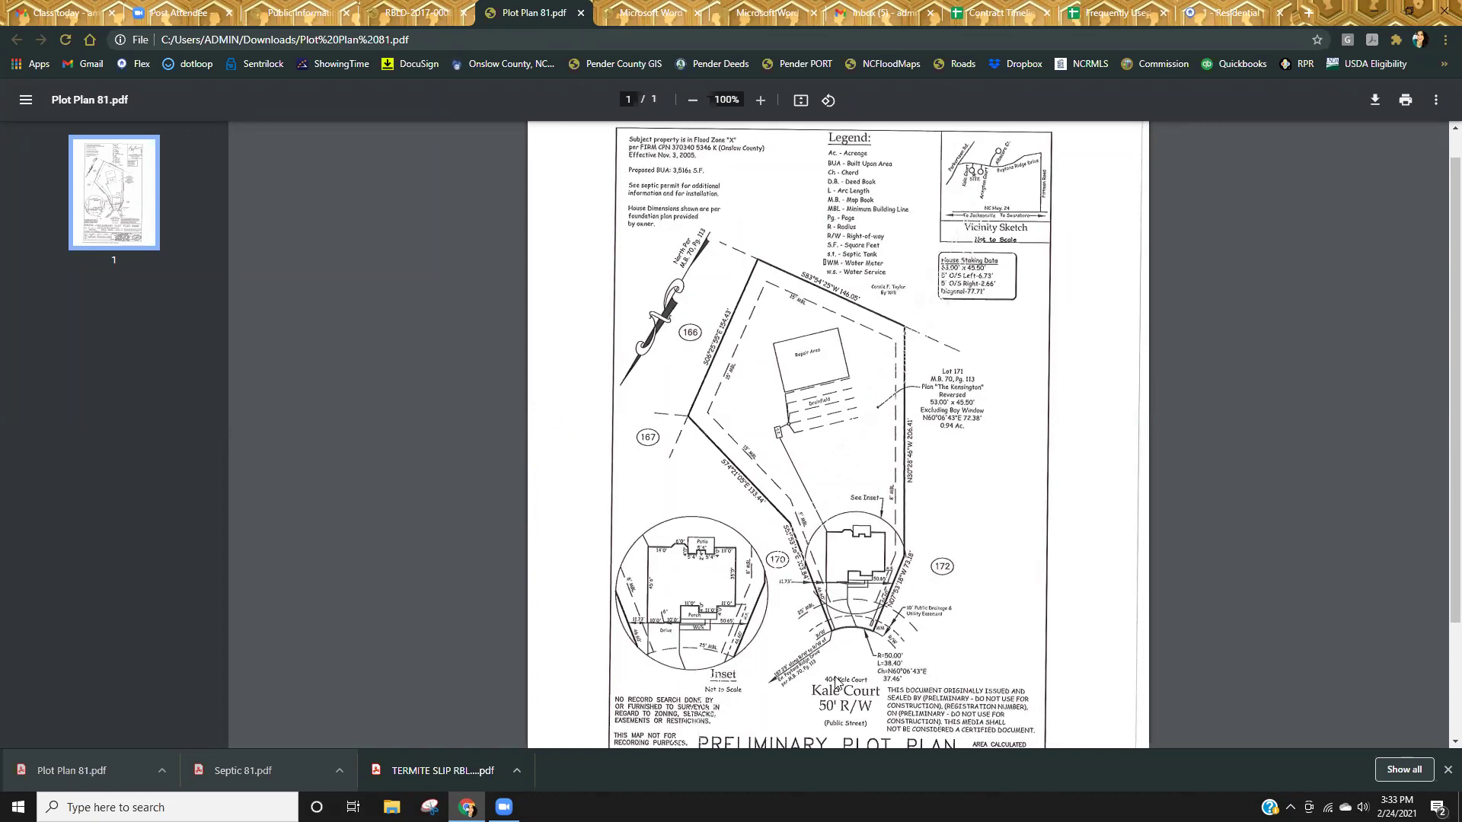
{"action": "scroll", "coordinate": [836, 683], "scroll_direction": "up", "scroll_amount": 1}
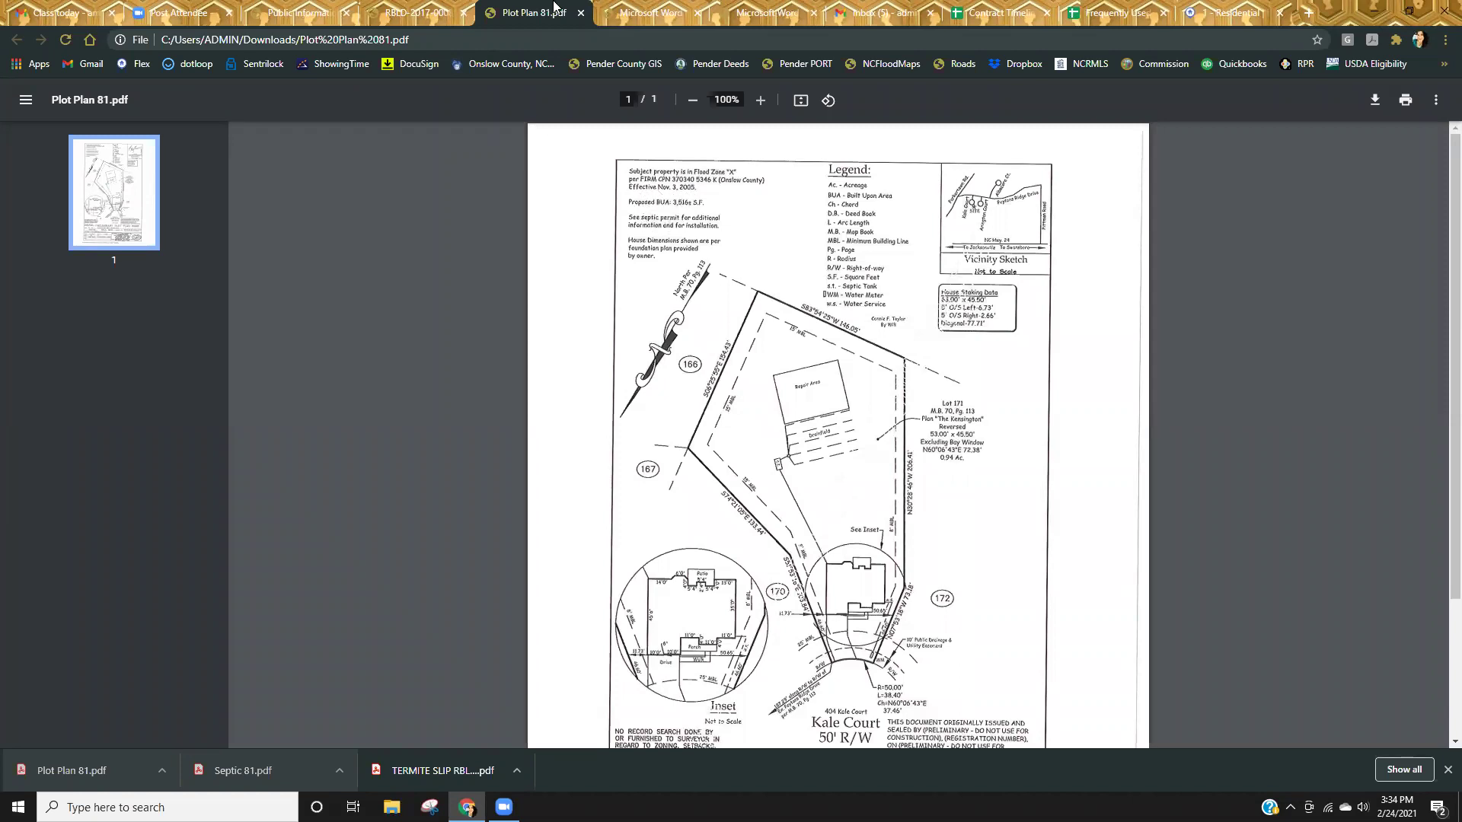
Close the Plot Plan 81.pdf and permit tabs, return to the permit search, and select the old address.
{"action": "left_click", "coordinate": [581, 13]}
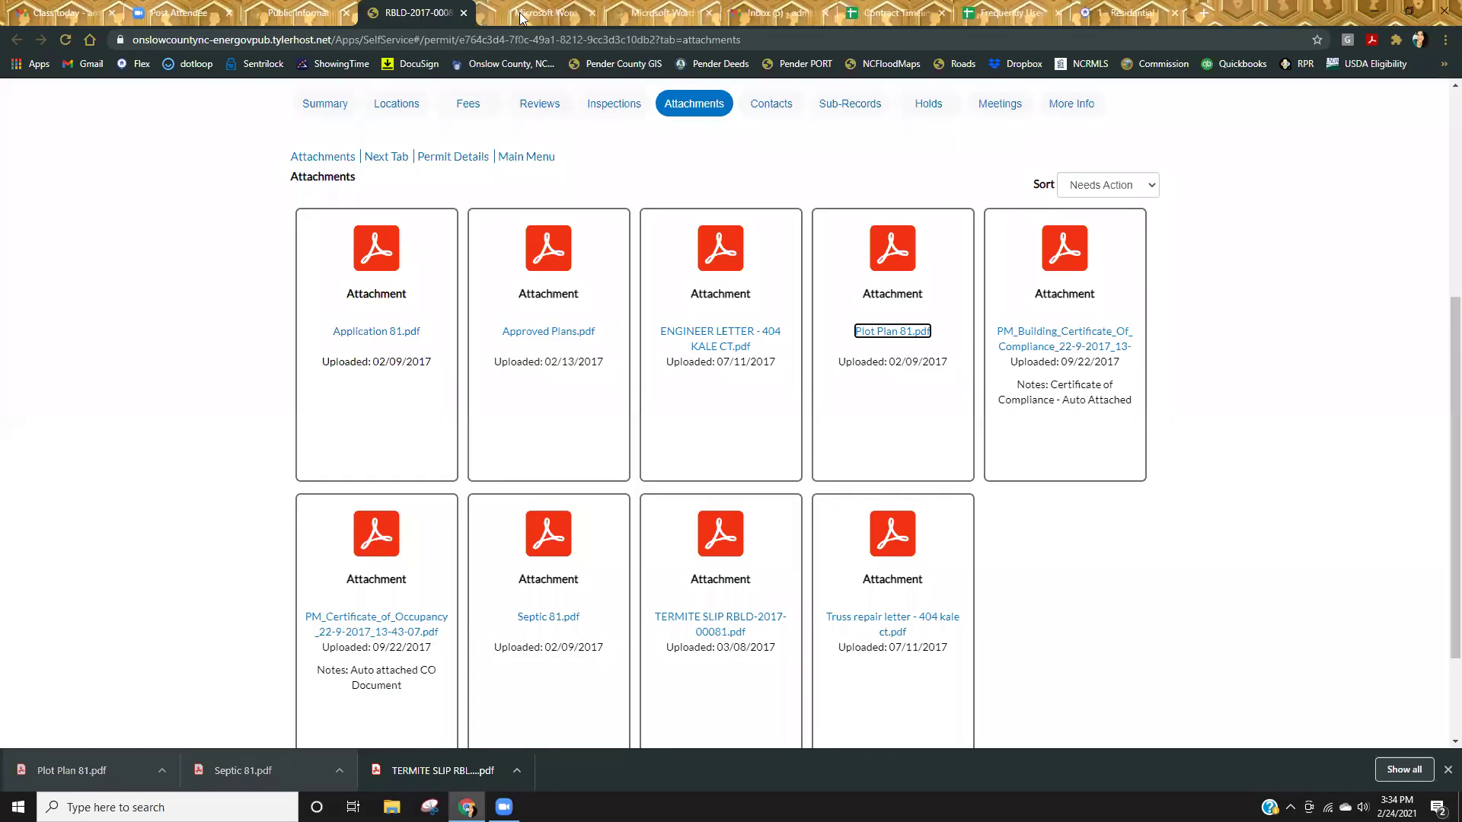
{"action": "left_click", "coordinate": [463, 13]}
{"action": "left_click", "coordinate": [327, 13]}
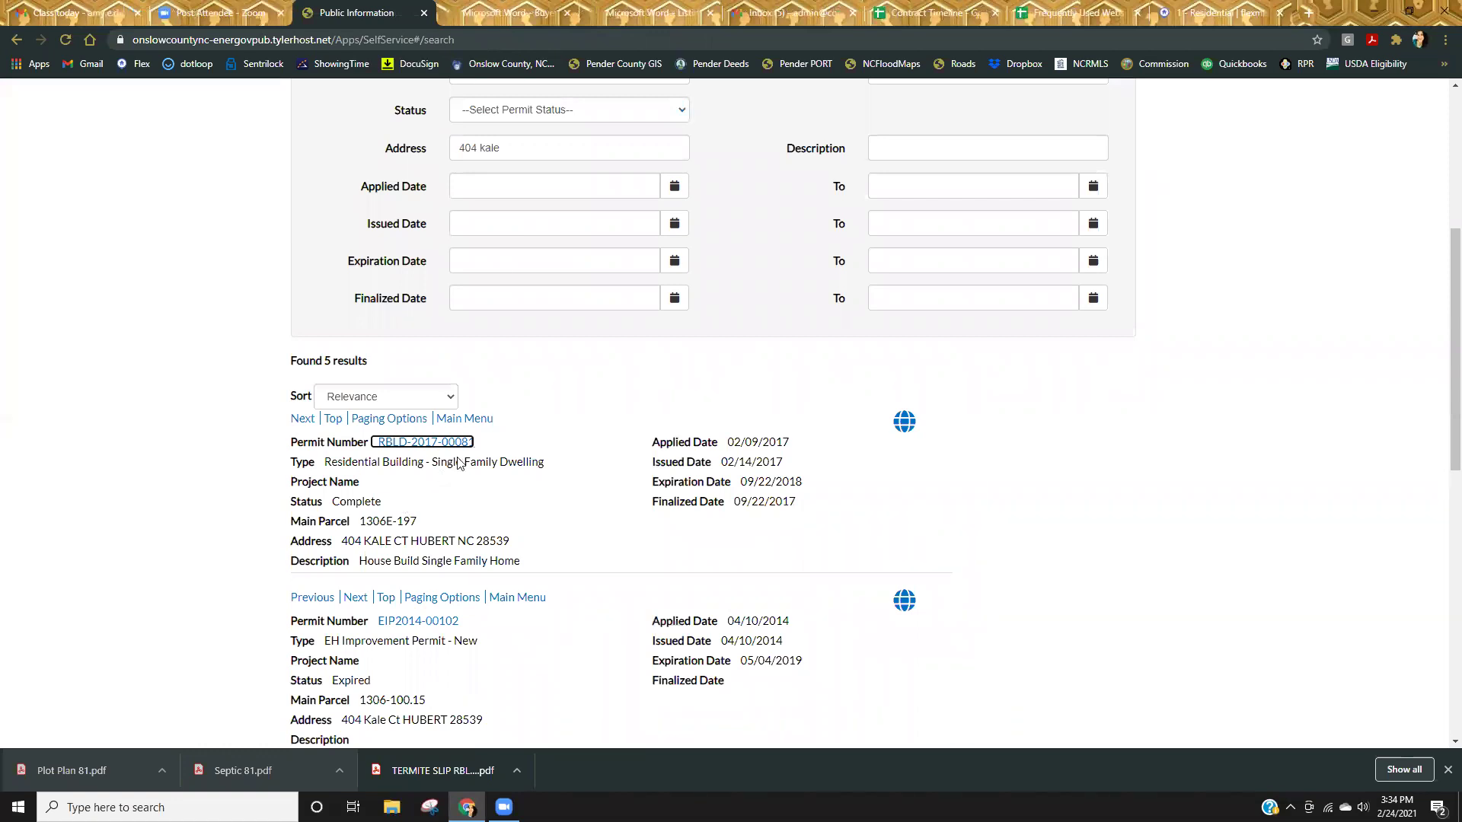
{"action": "left_click_drag", "start_coordinate": [519, 144], "coordinate": [363, 147]}
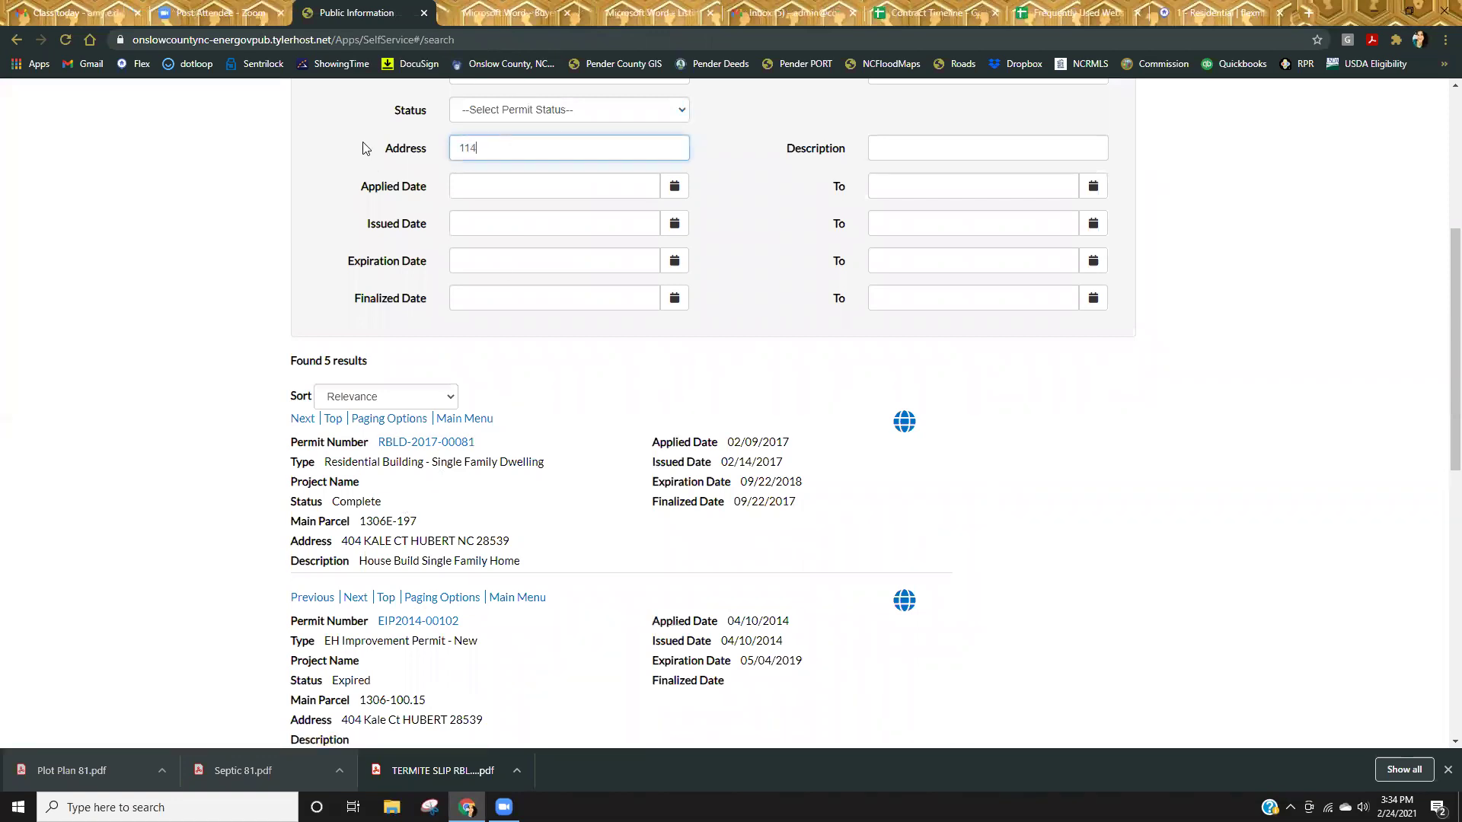
{"action": "key", "text": "Return"}
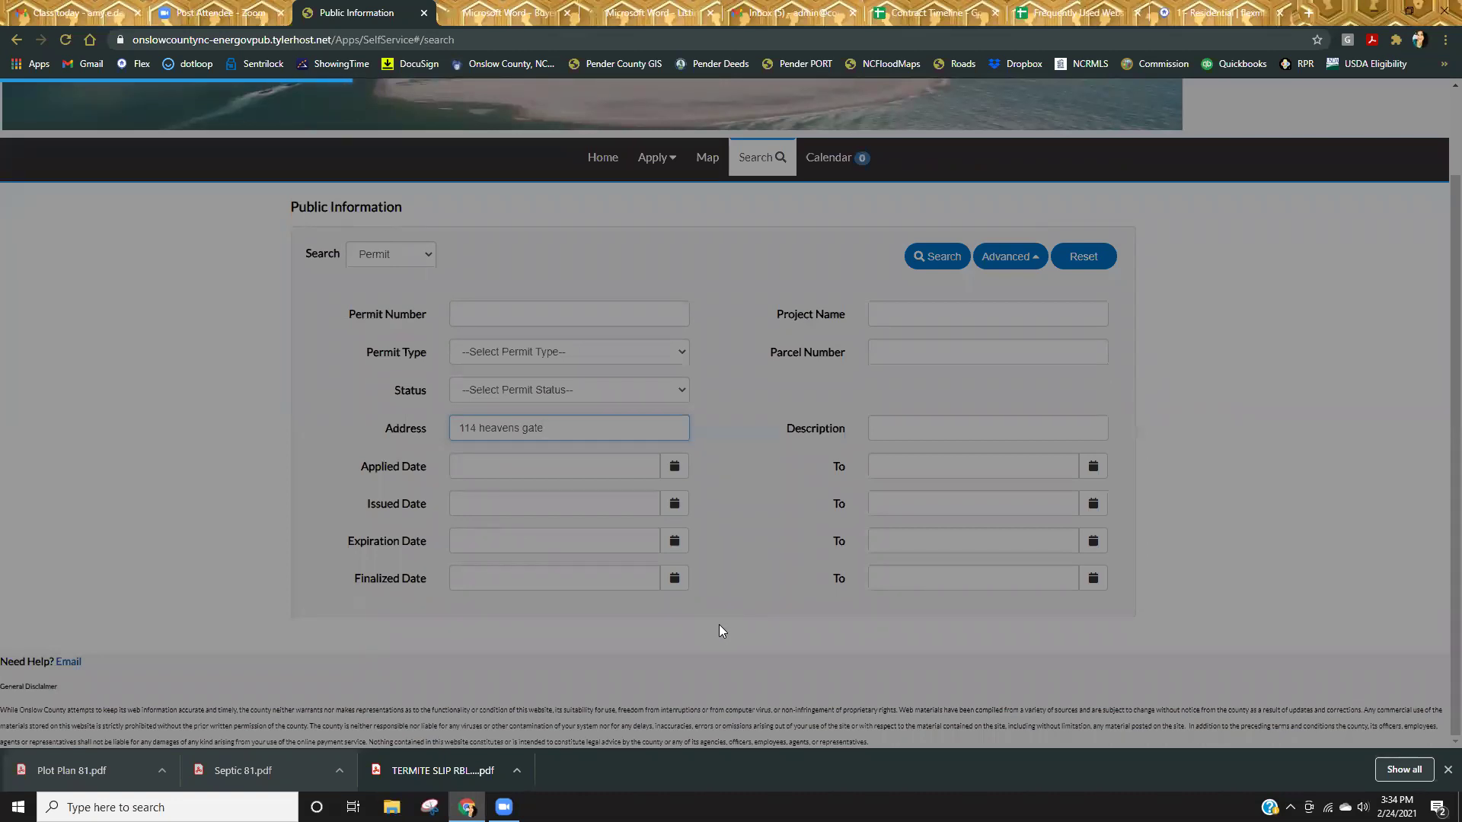
{"action": "scroll", "coordinate": [940, 597], "scroll_direction": "down", "scroll_amount": 4}
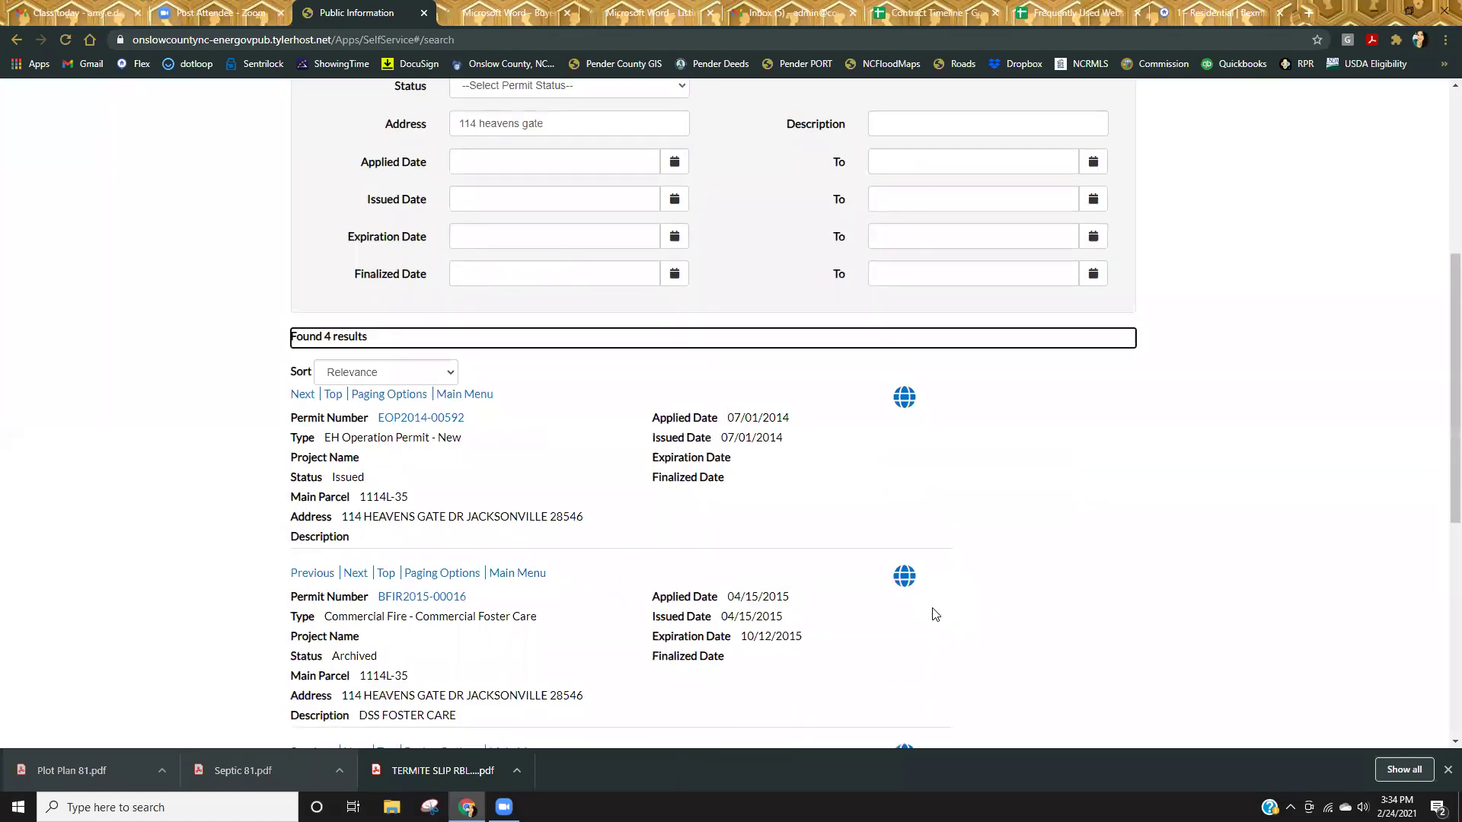
{"action": "scroll", "coordinate": [933, 612], "scroll_direction": "down", "scroll_amount": 5}
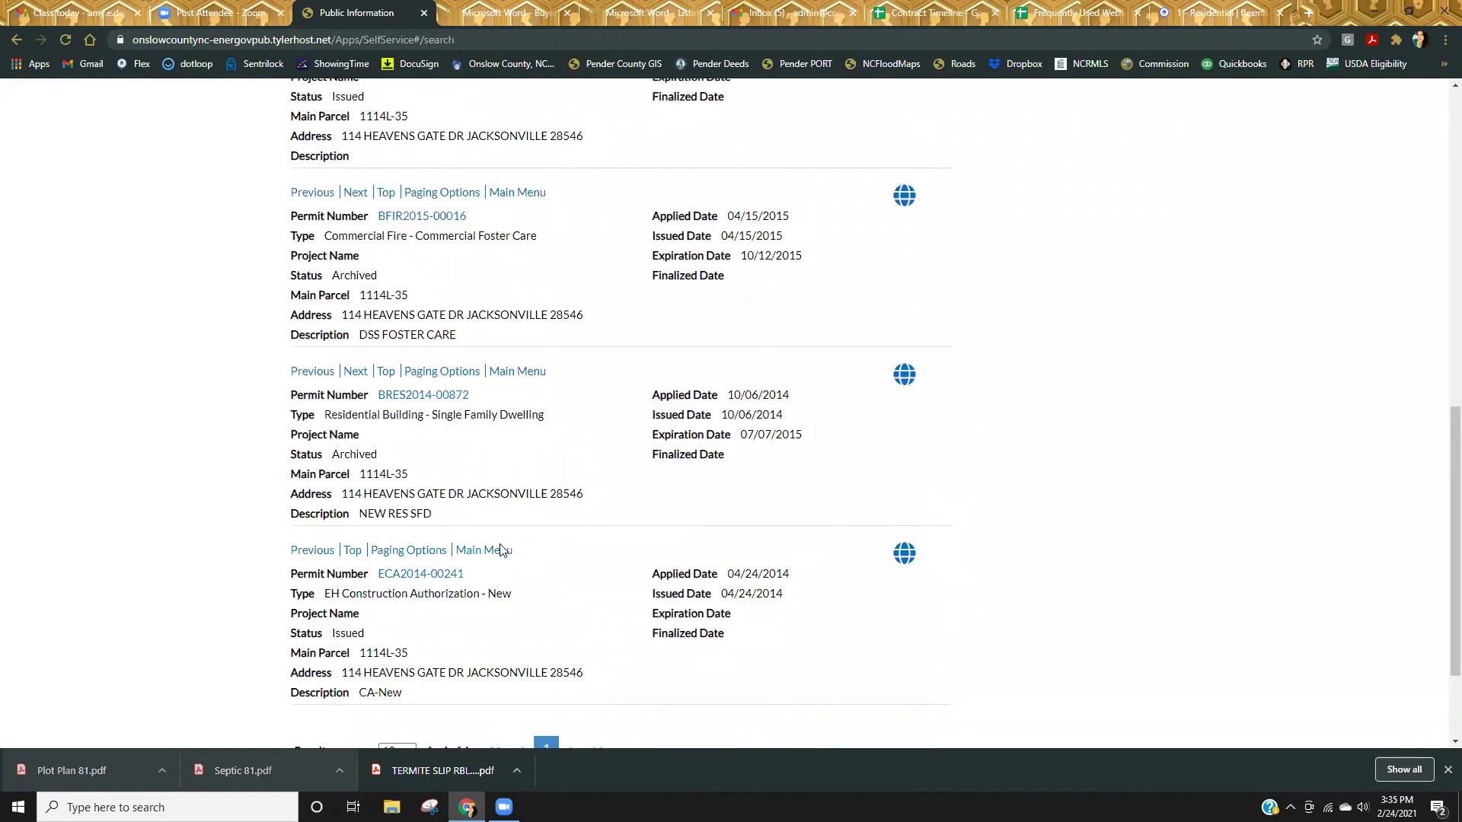
{"action": "scroll", "coordinate": [560, 629], "scroll_direction": "down", "scroll_amount": 2}
{"action": "scroll", "coordinate": [555, 619], "scroll_direction": "up", "scroll_amount": 3}
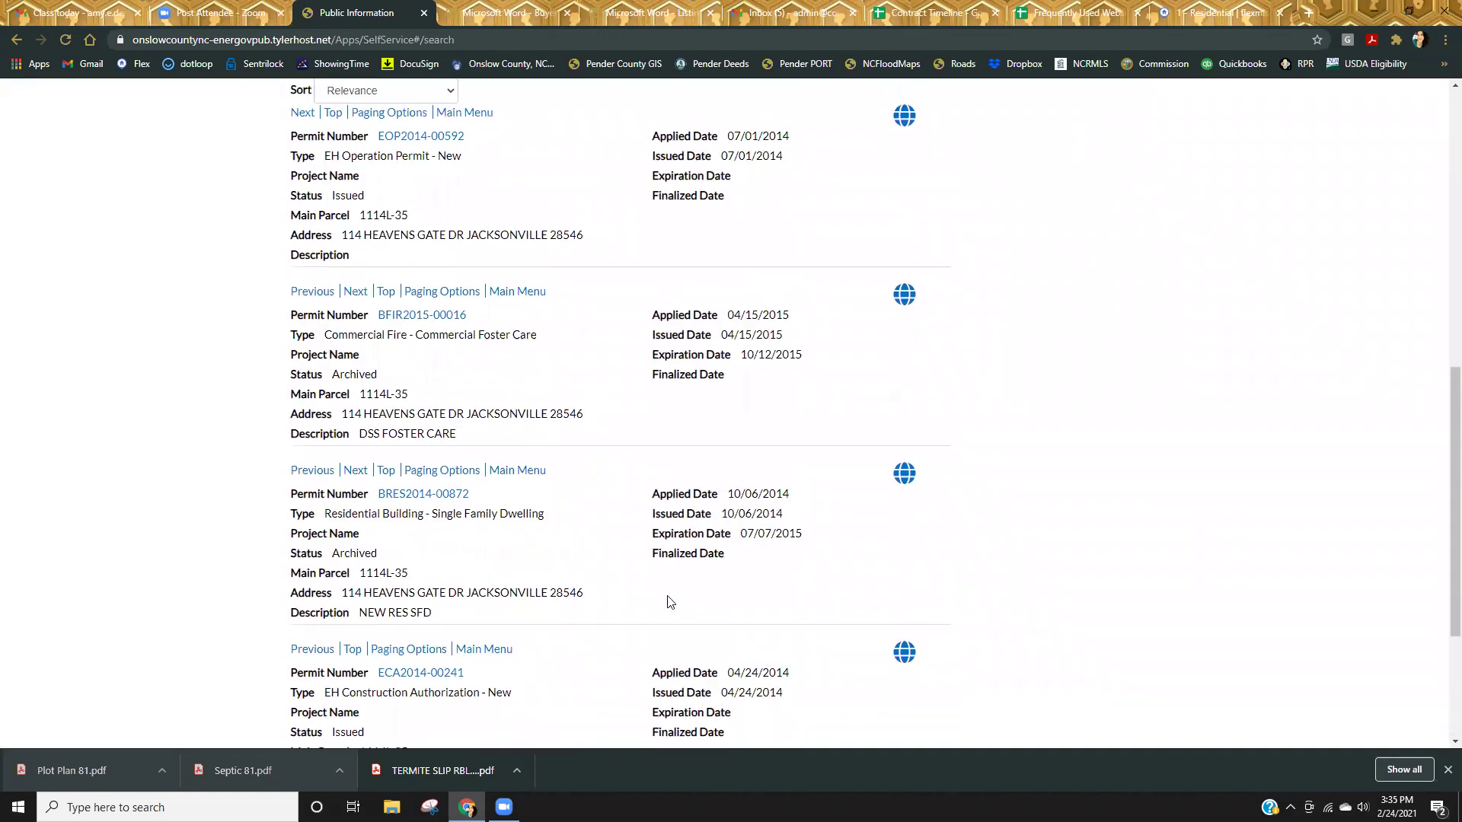
{"action": "scroll", "coordinate": [670, 601], "scroll_direction": "up", "scroll_amount": 2}
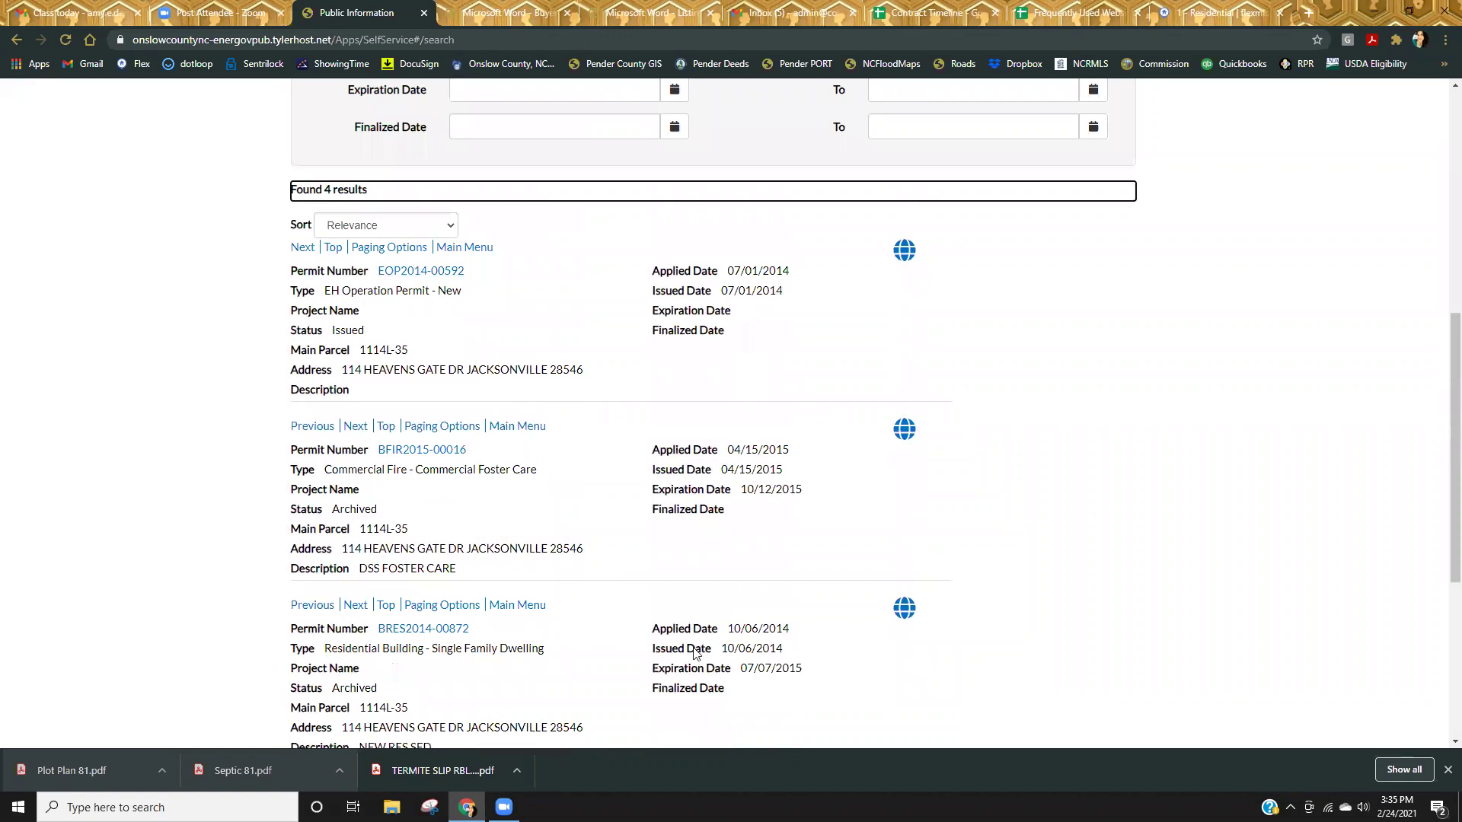
{"action": "scroll", "coordinate": [664, 544], "scroll_direction": "down", "scroll_amount": 1}
{"action": "scroll", "coordinate": [664, 544], "scroll_direction": "down", "scroll_amount": 1}
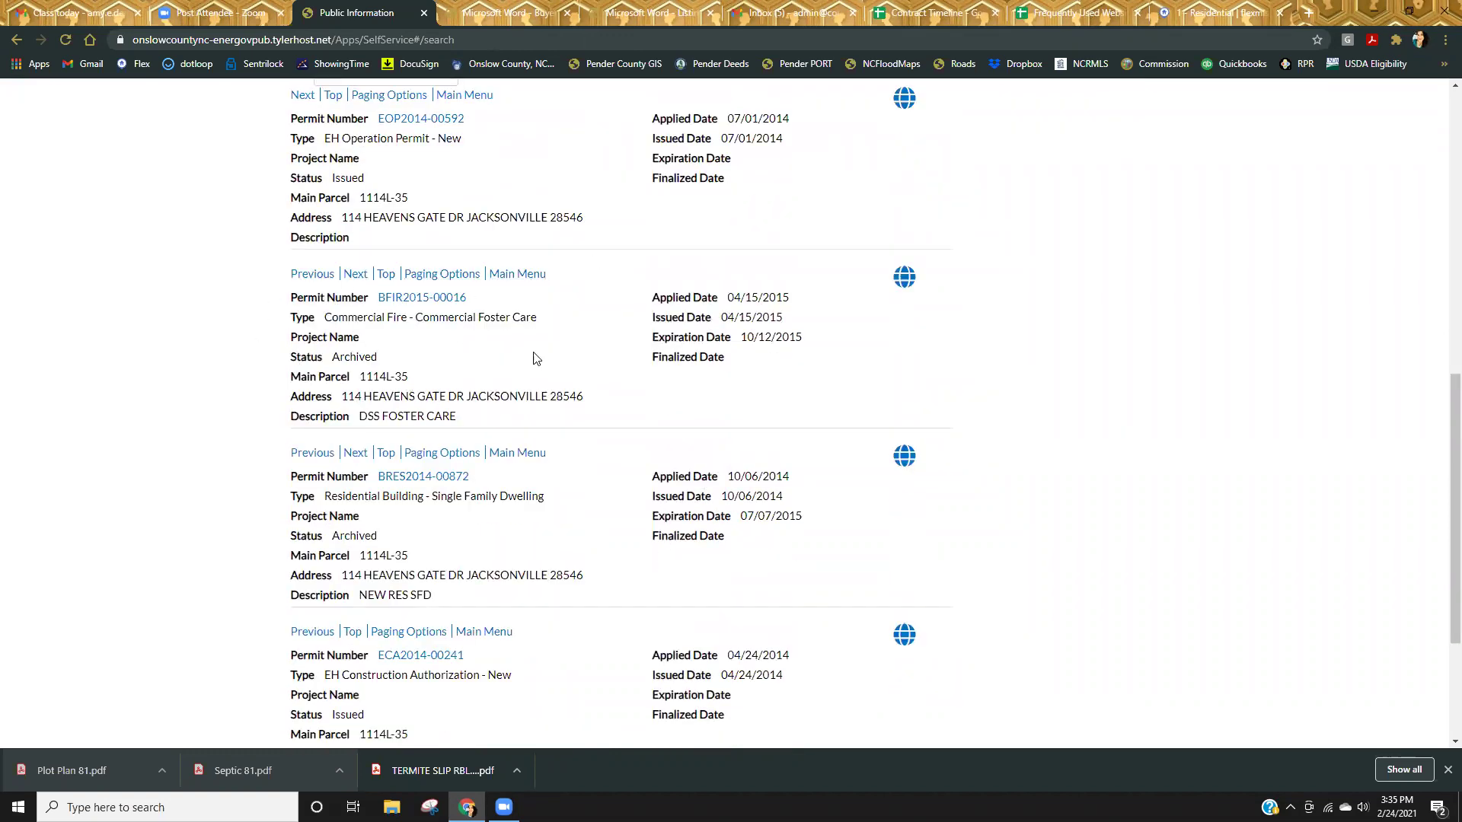
{"action": "scroll", "coordinate": [604, 613], "scroll_direction": "down", "scroll_amount": 3}
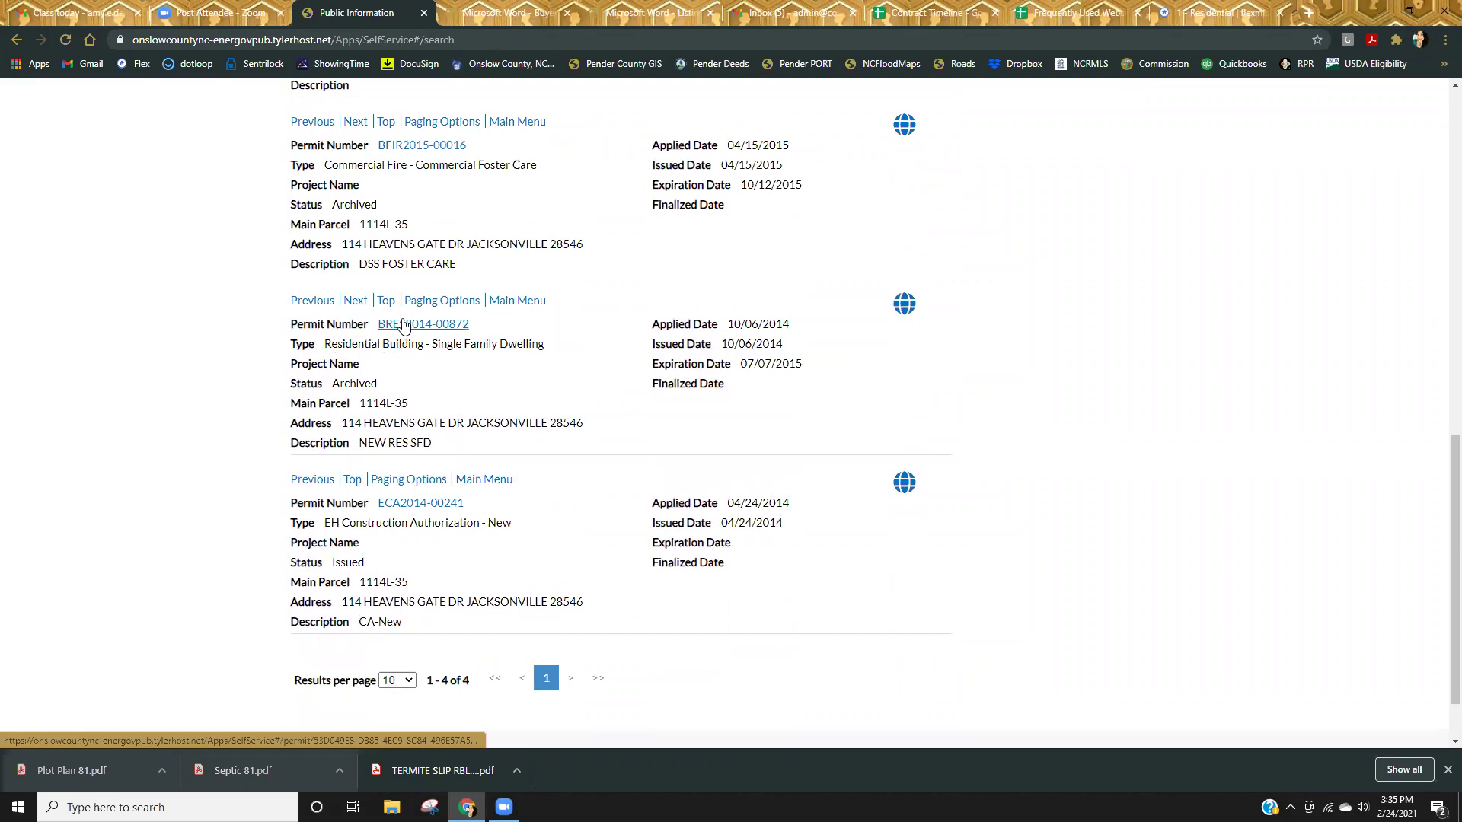
Open the details of permit BRES2014-00872.
{"action": "left_click", "coordinate": [403, 324]}
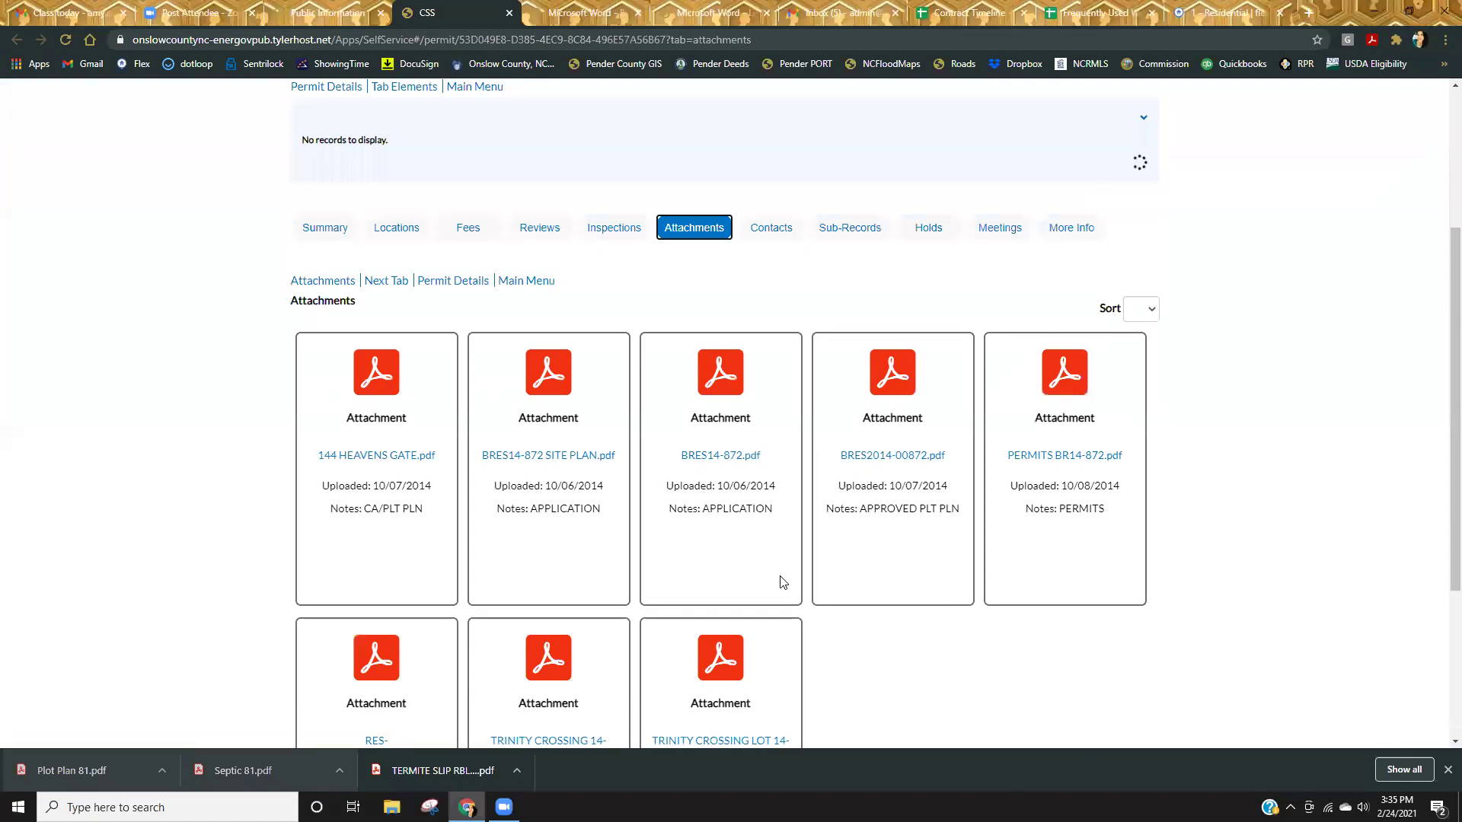
{"action": "scroll", "coordinate": [1051, 724], "scroll_direction": "down", "scroll_amount": 1}
{"action": "scroll", "coordinate": [1051, 724], "scroll_direction": "down", "scroll_amount": 2}
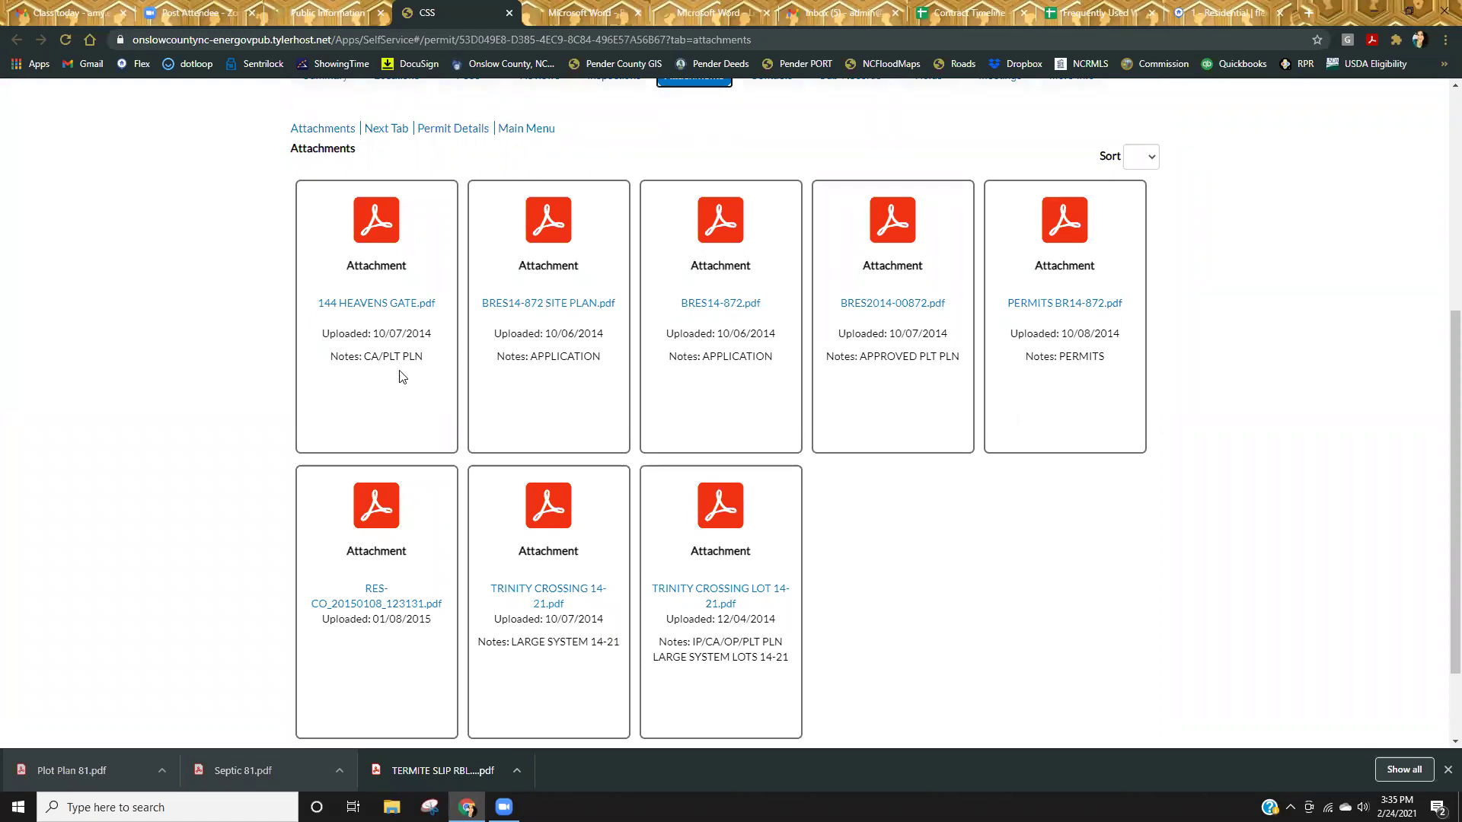
{"action": "left_click", "coordinate": [391, 312]}
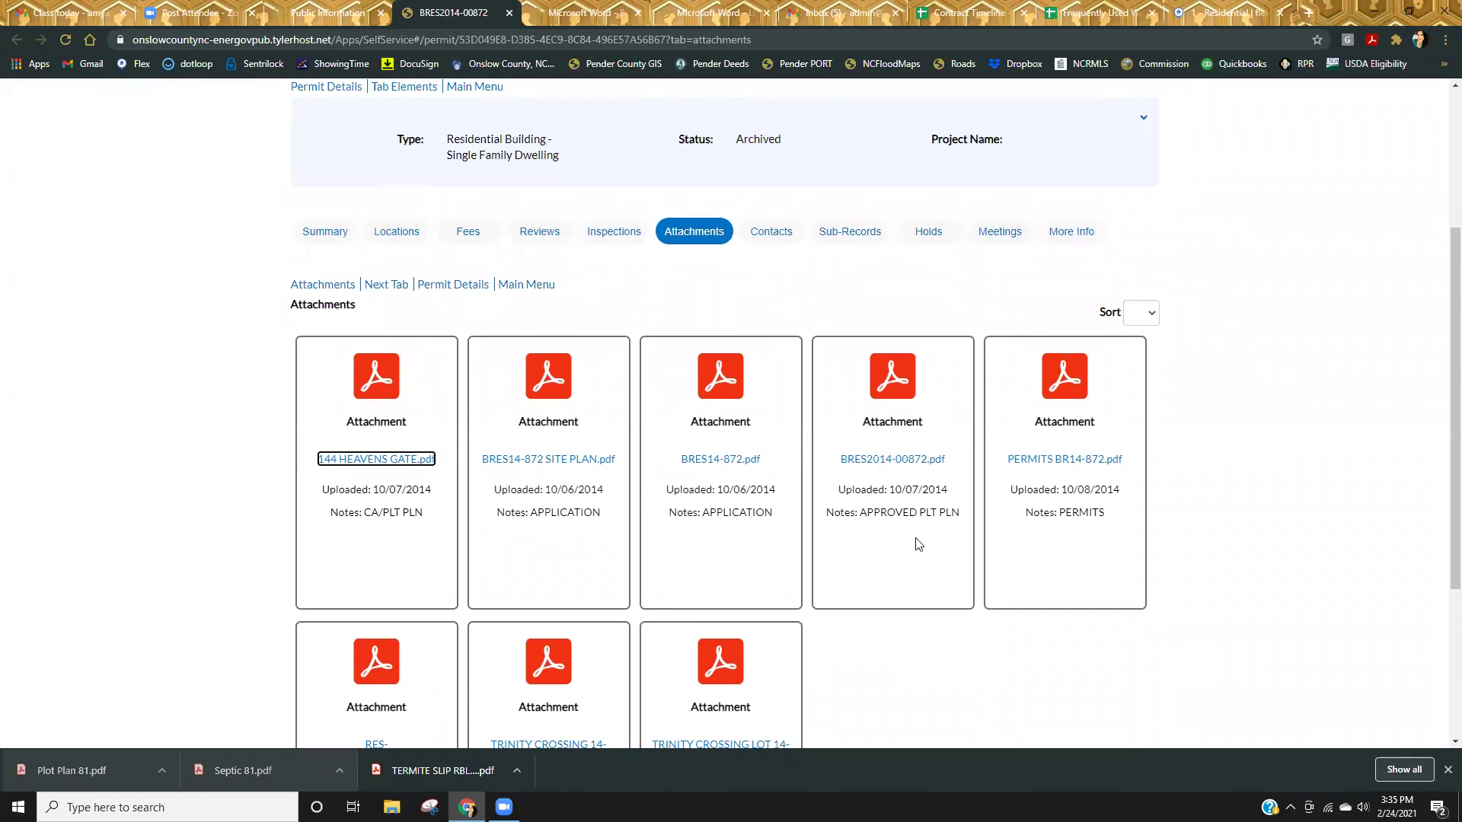
{"action": "scroll", "coordinate": [1110, 614], "scroll_direction": "down", "scroll_amount": 1}
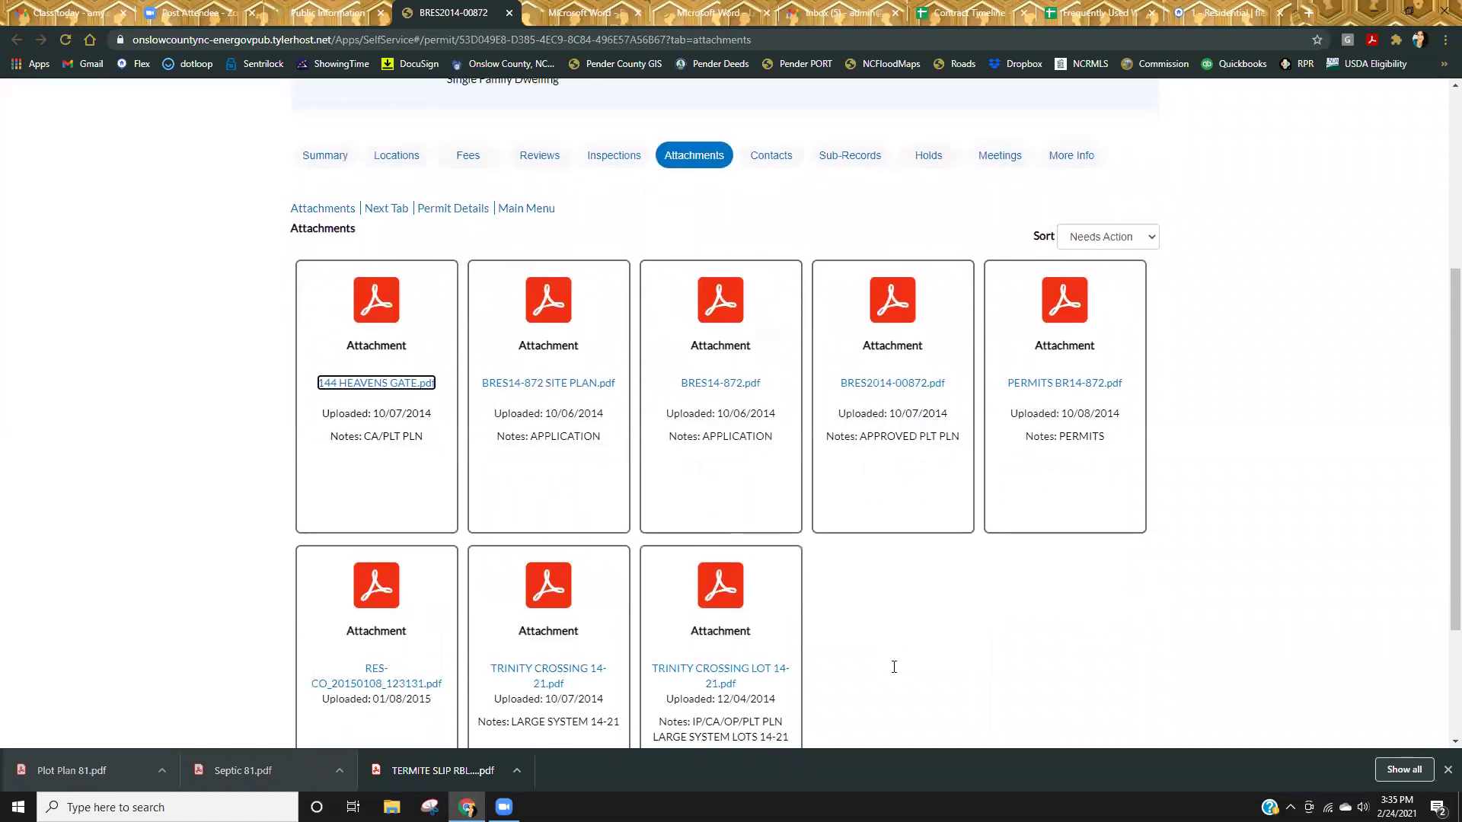
{"action": "scroll", "coordinate": [890, 654], "scroll_direction": "down", "scroll_amount": 5}
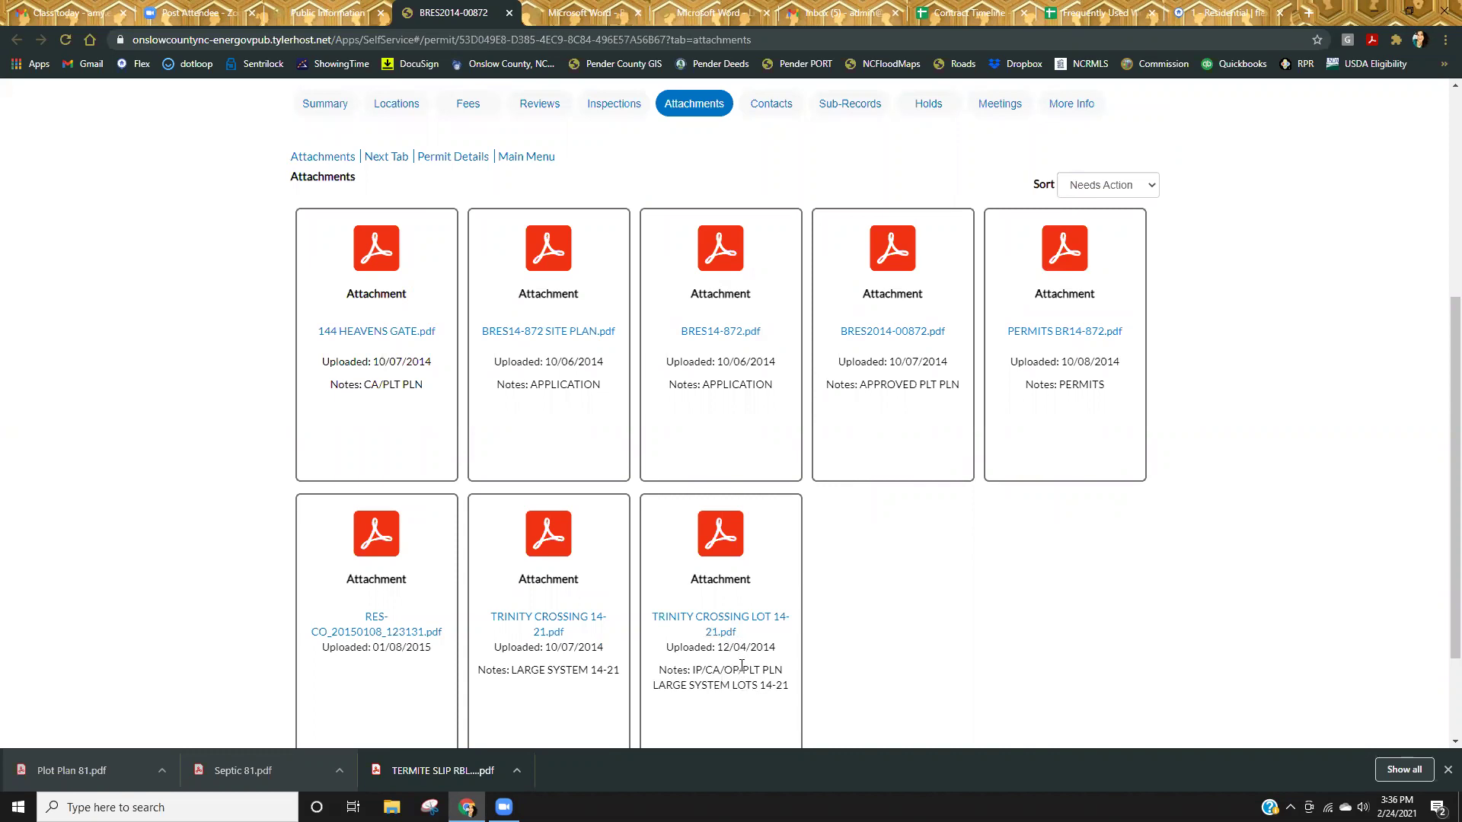
{"action": "left_click", "coordinate": [720, 621]}
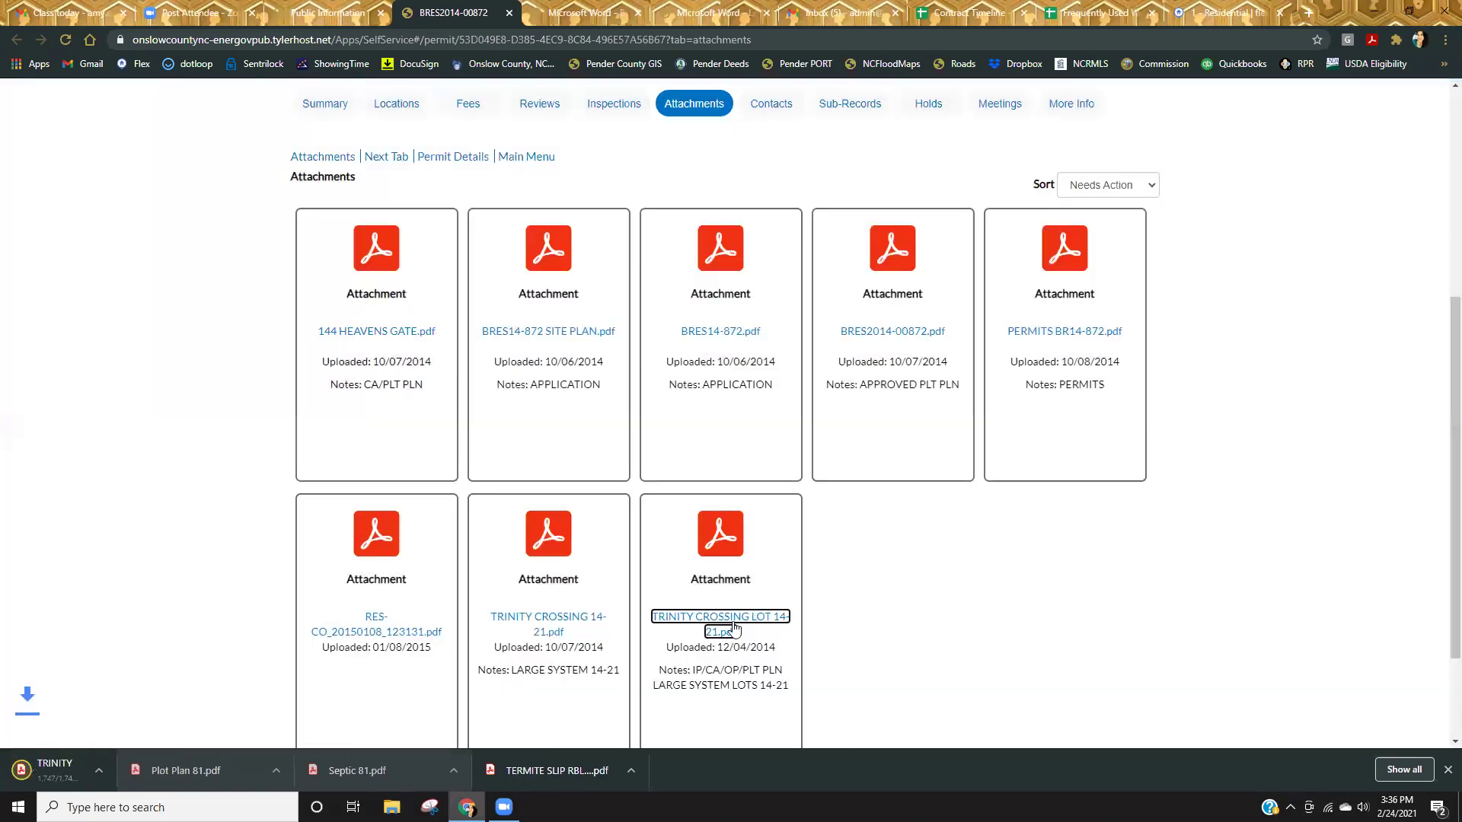
Open the downloaded TRINITY CROSSING LOT 14-21.pdf and page through its septic permit and site plan pages.
{"action": "left_click", "coordinate": [105, 763]}
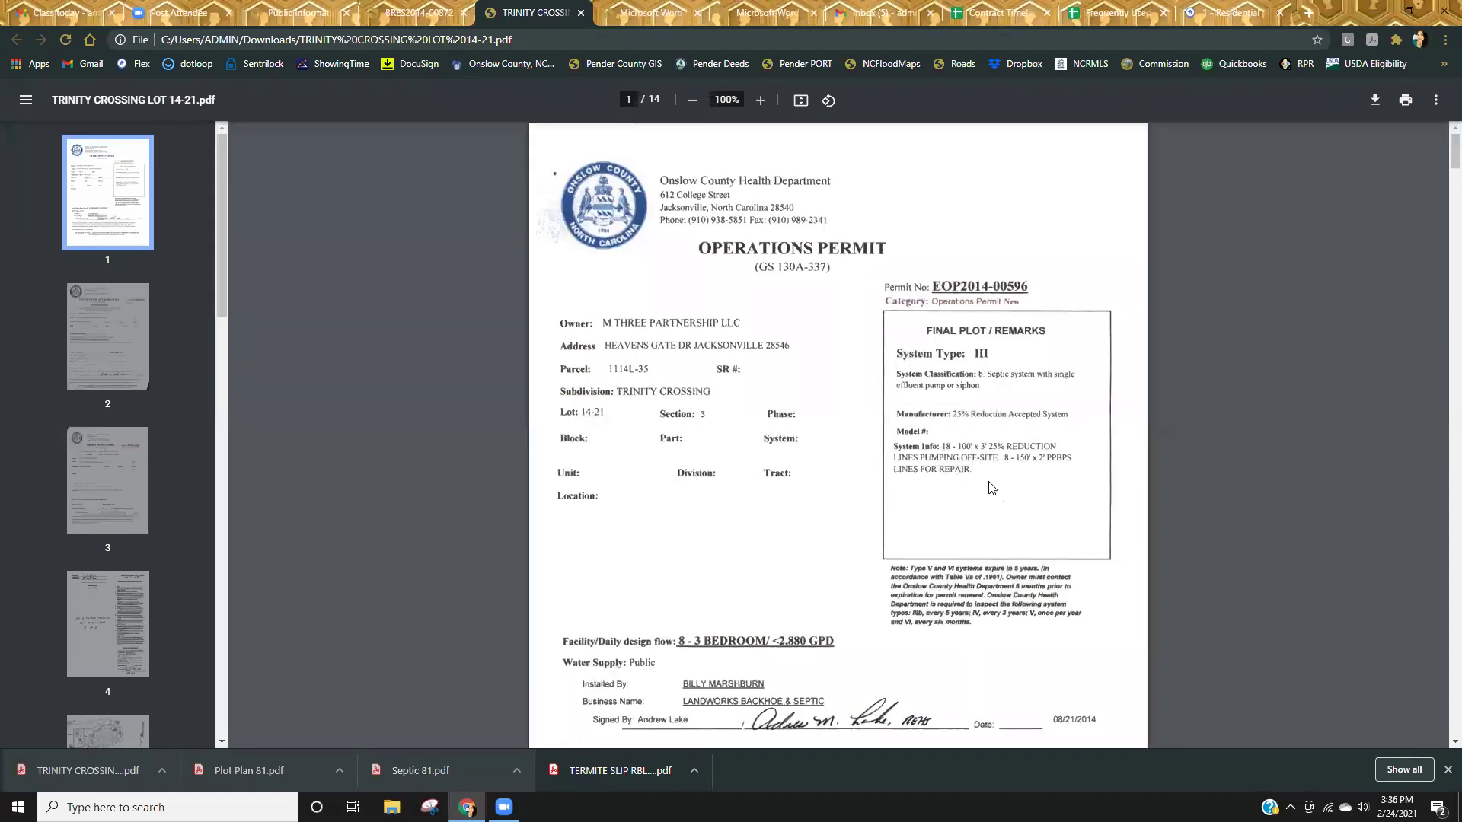
{"action": "scroll", "coordinate": [845, 491], "scroll_direction": "down", "scroll_amount": 10}
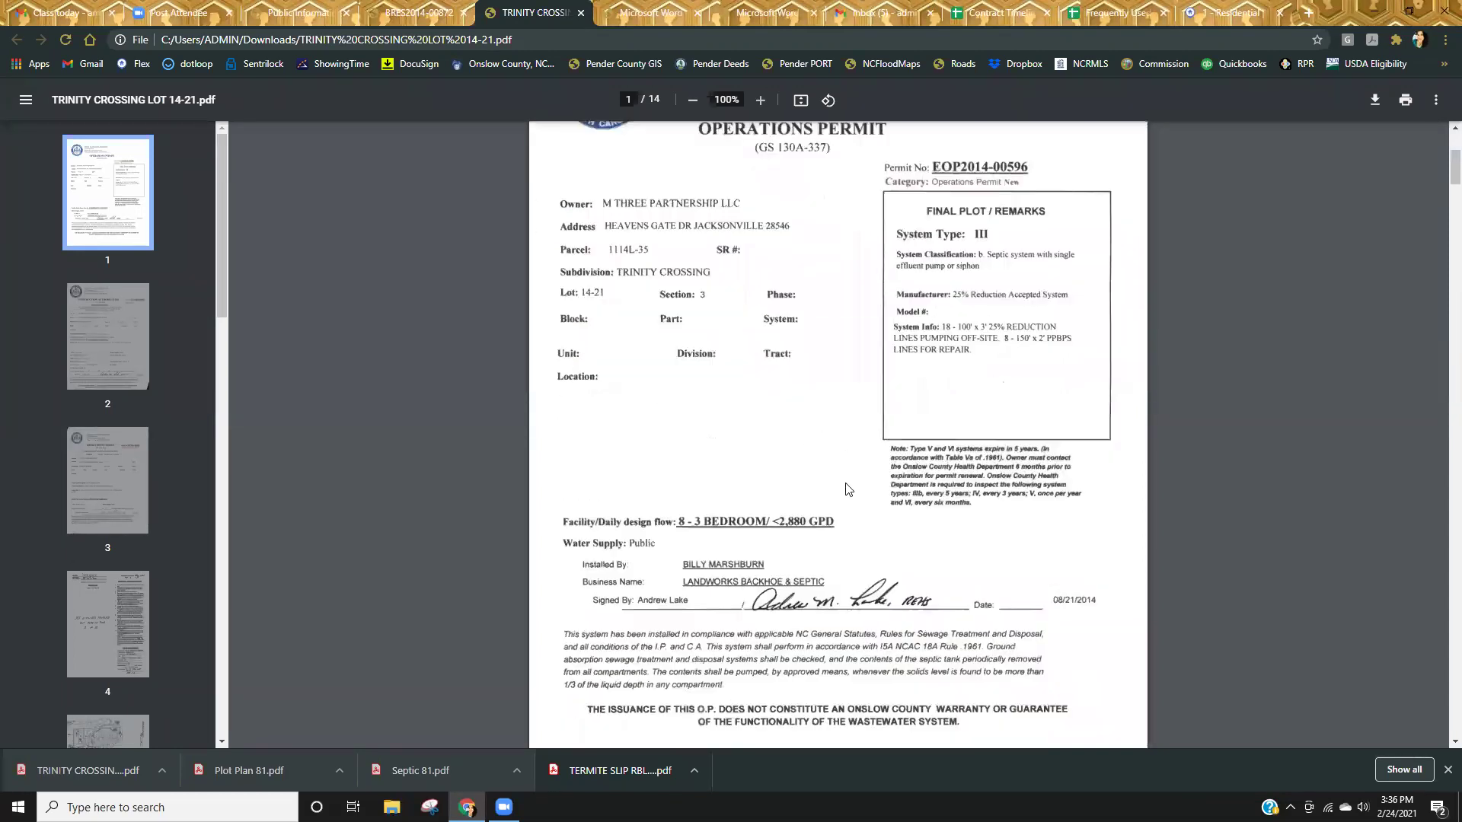
{"action": "scroll", "coordinate": [845, 491], "scroll_direction": "down", "scroll_amount": 20}
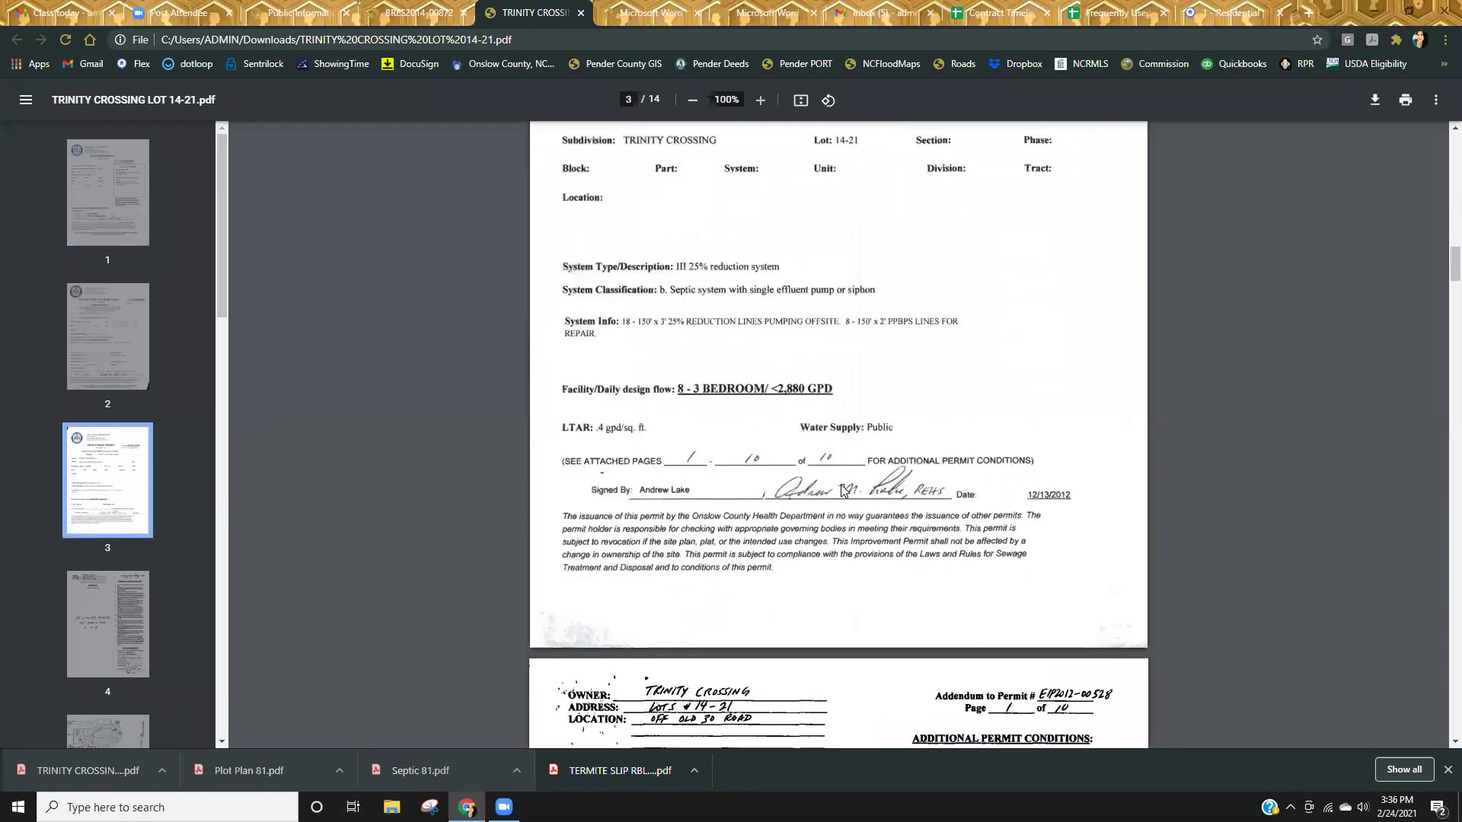
{"action": "scroll", "coordinate": [842, 488], "scroll_direction": "down", "scroll_amount": 6}
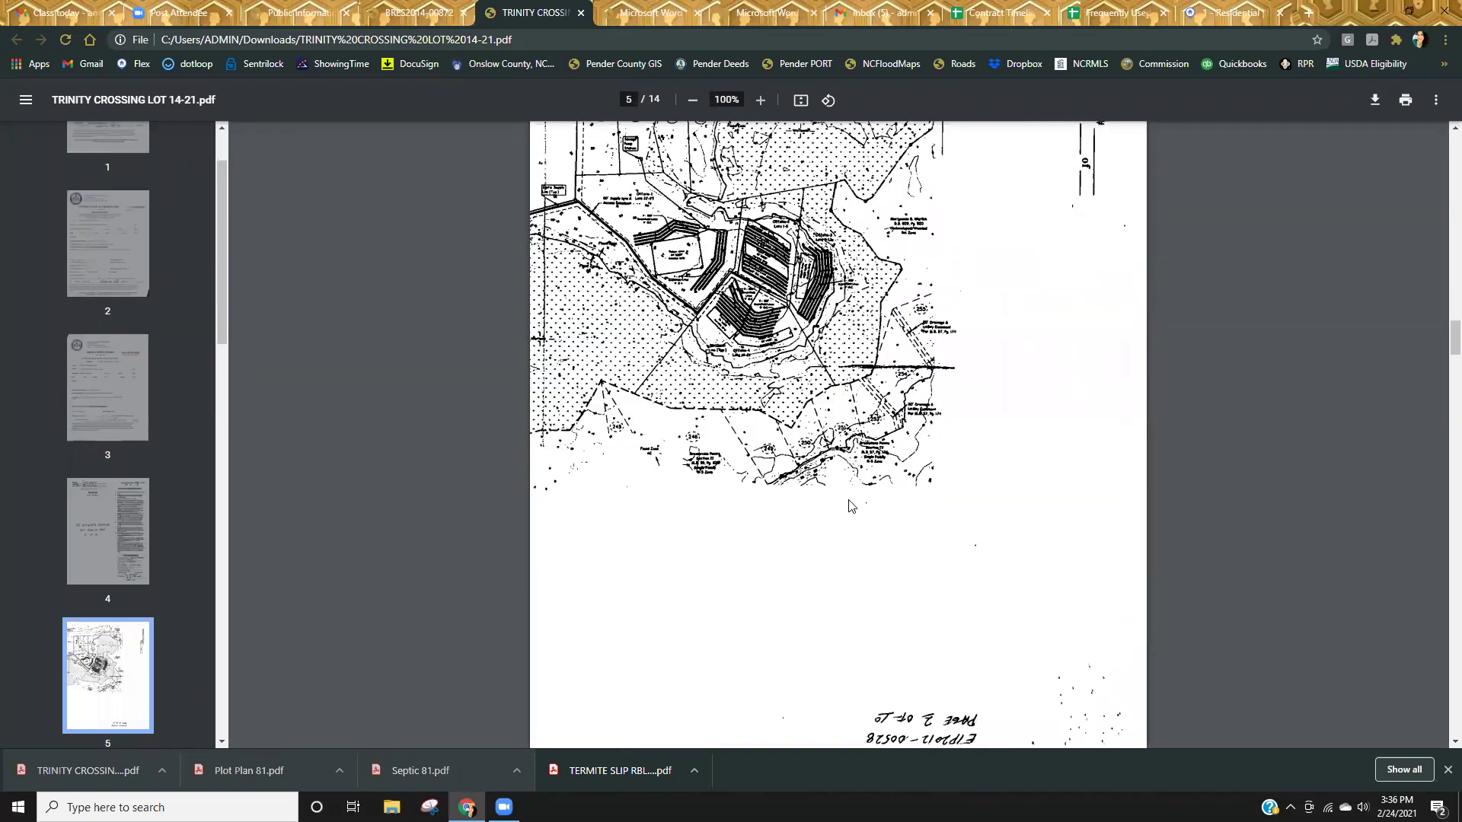
{"action": "scroll", "coordinate": [846, 518], "scroll_direction": "up", "scroll_amount": 2}
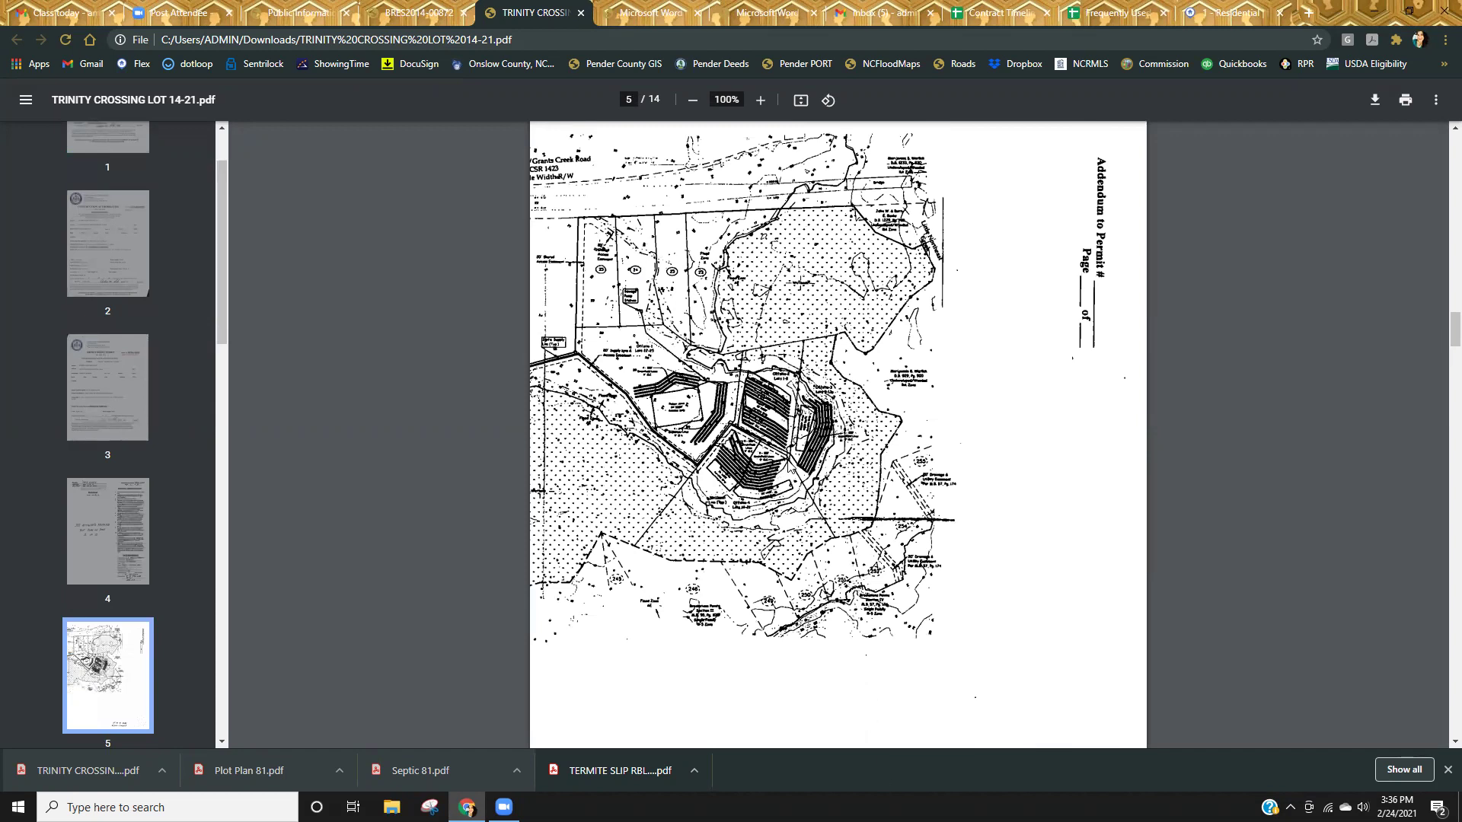
{"action": "scroll", "coordinate": [845, 693], "scroll_direction": "up", "scroll_amount": 20}
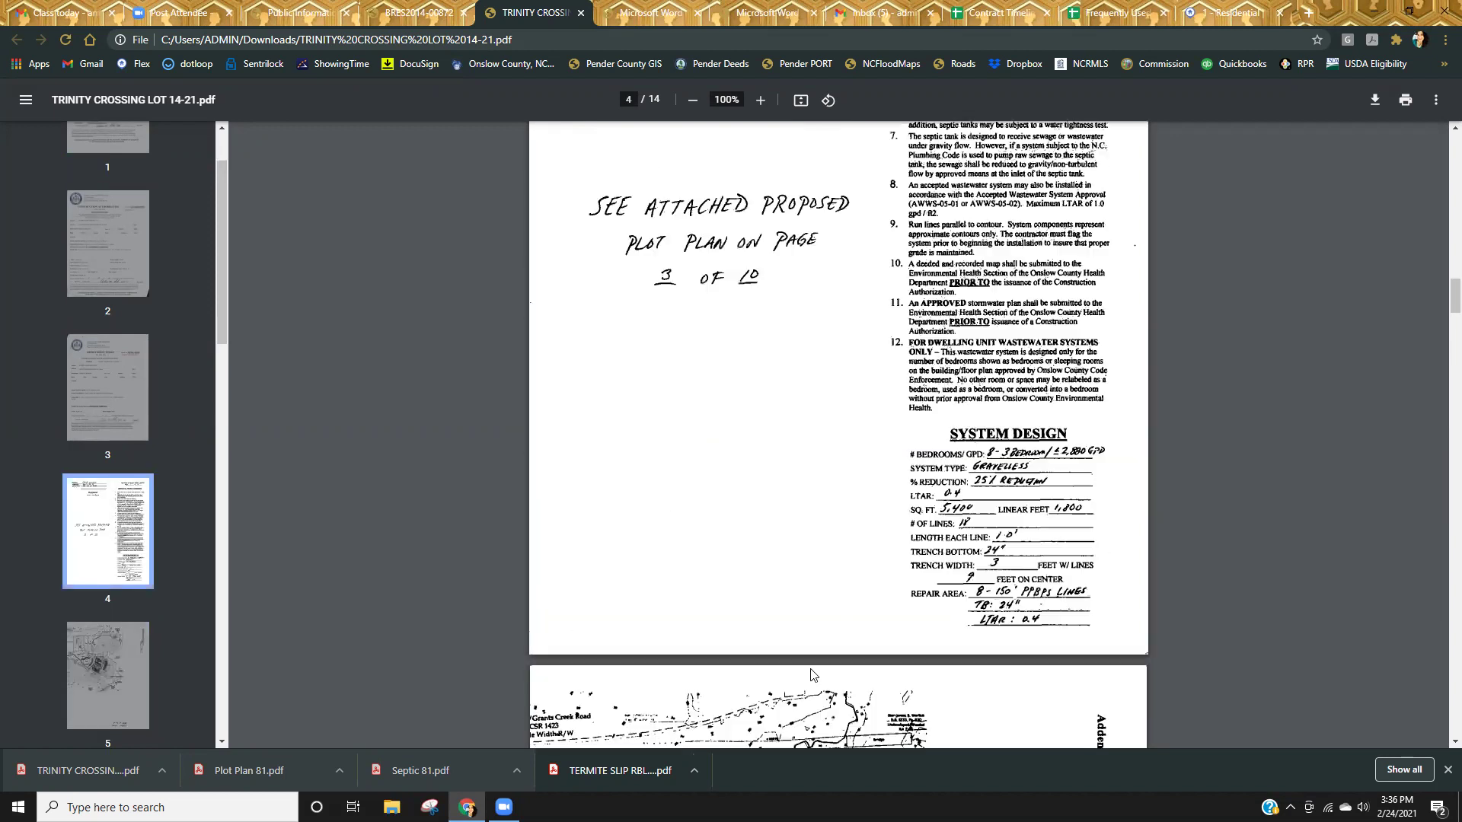
{"action": "scroll", "coordinate": [832, 670], "scroll_direction": "up", "scroll_amount": 12}
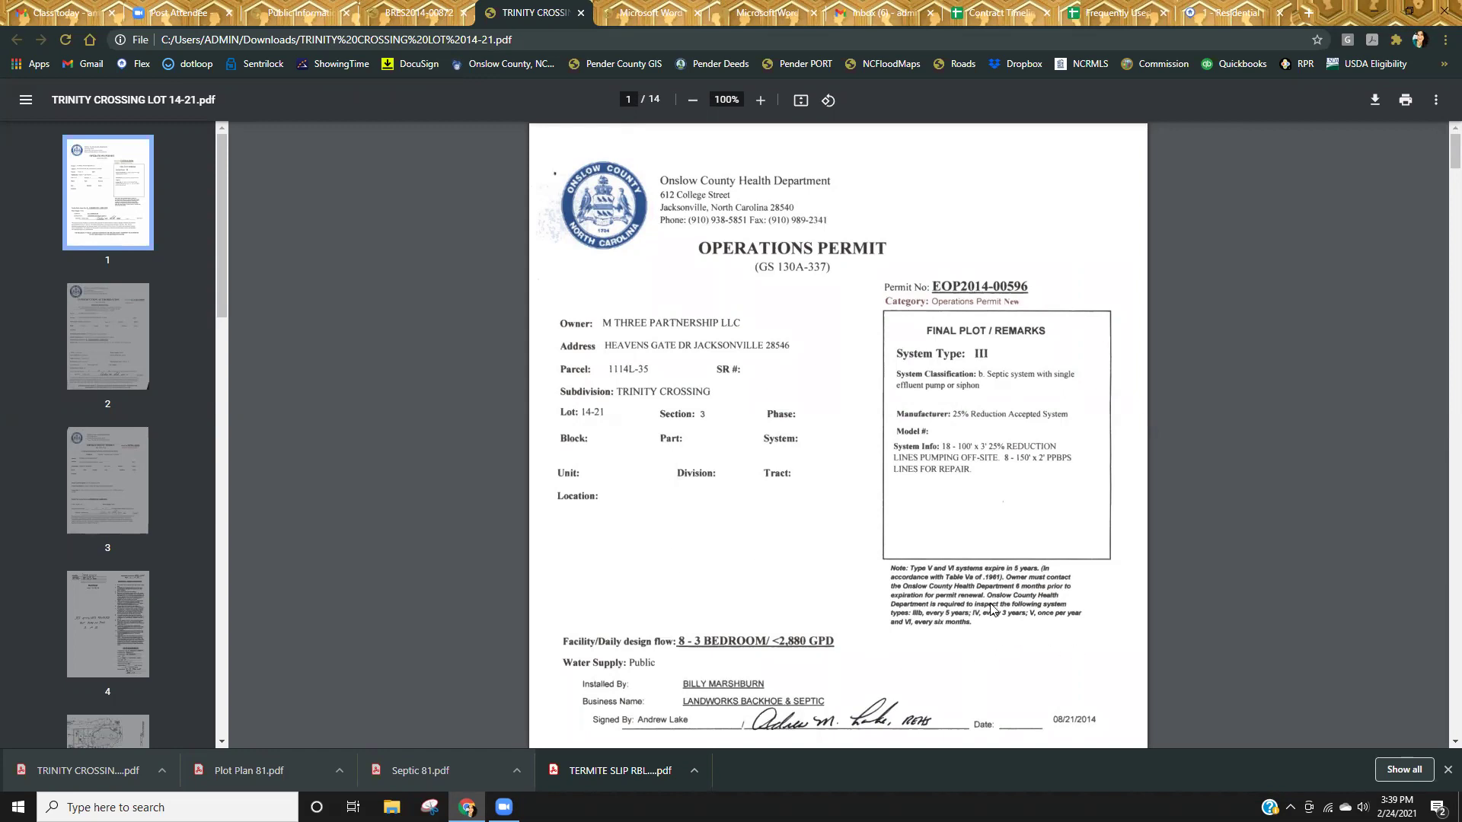
Close the Trinity Crossing PDF, BRES2014-00872 and Buyer Contract Checklist tabs, back to Public Information.
{"action": "left_click", "coordinate": [580, 13]}
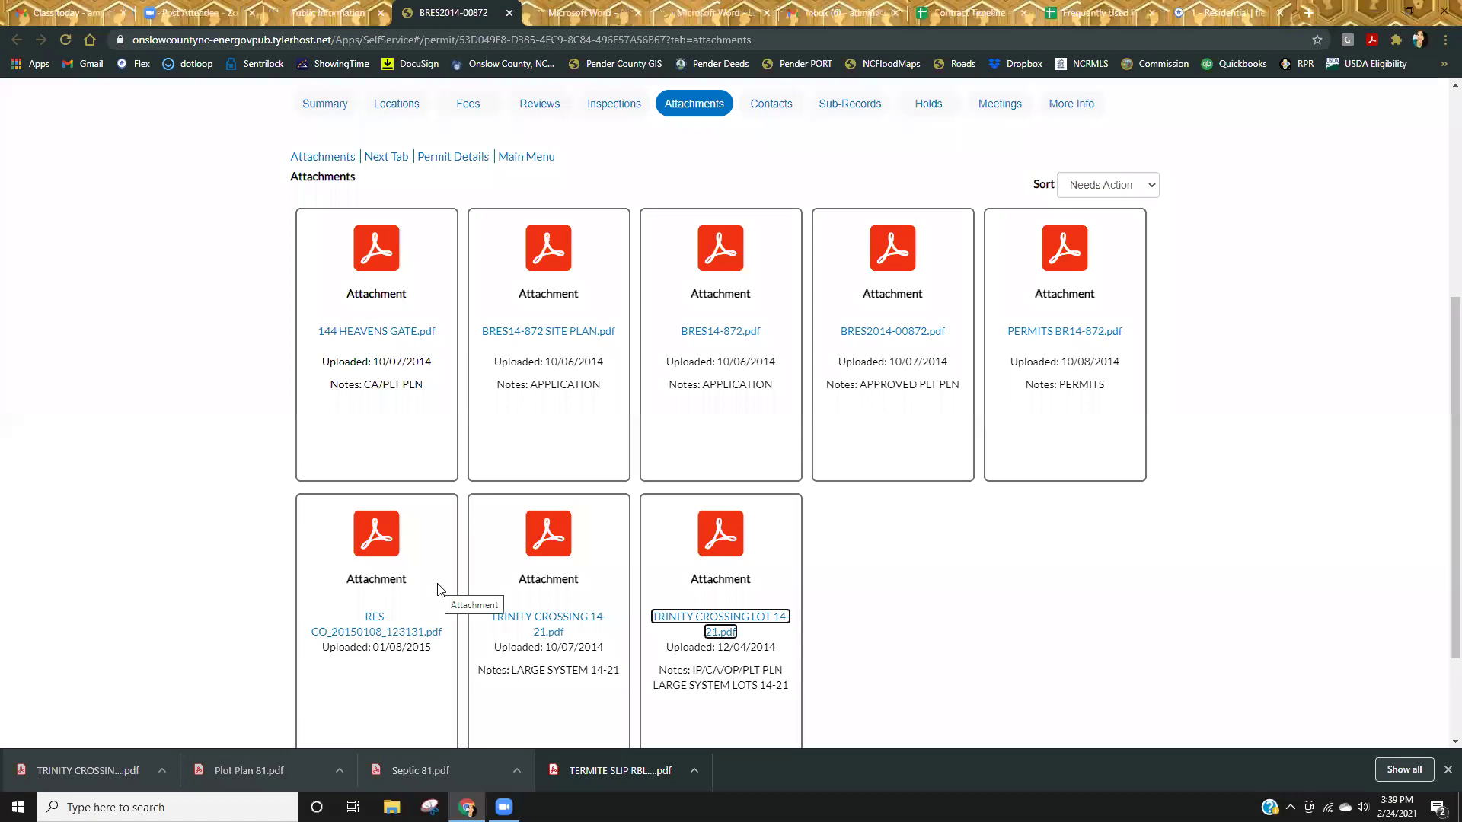
{"action": "left_click", "coordinate": [508, 13]}
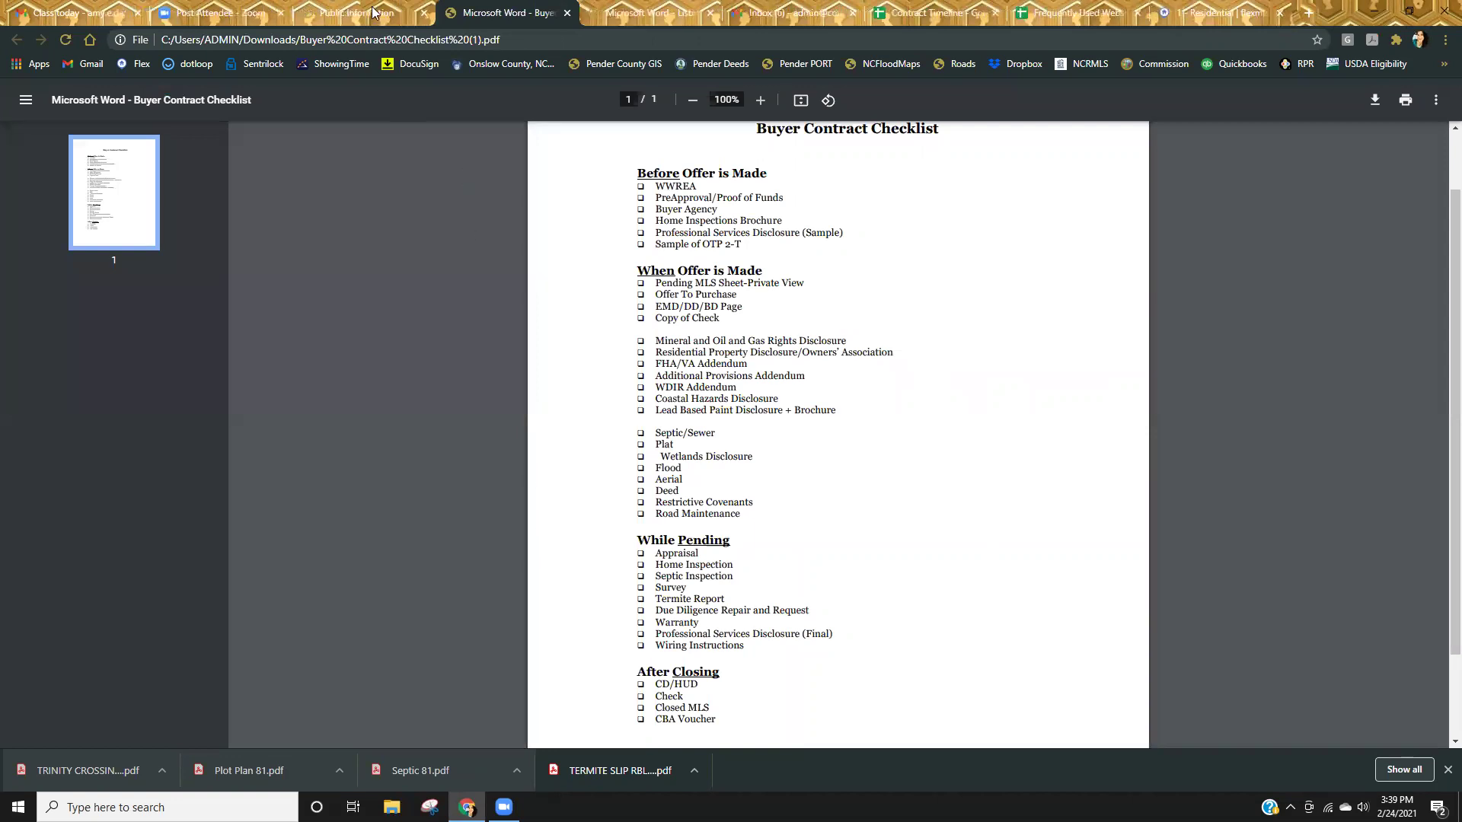
{"action": "left_click", "coordinate": [567, 13]}
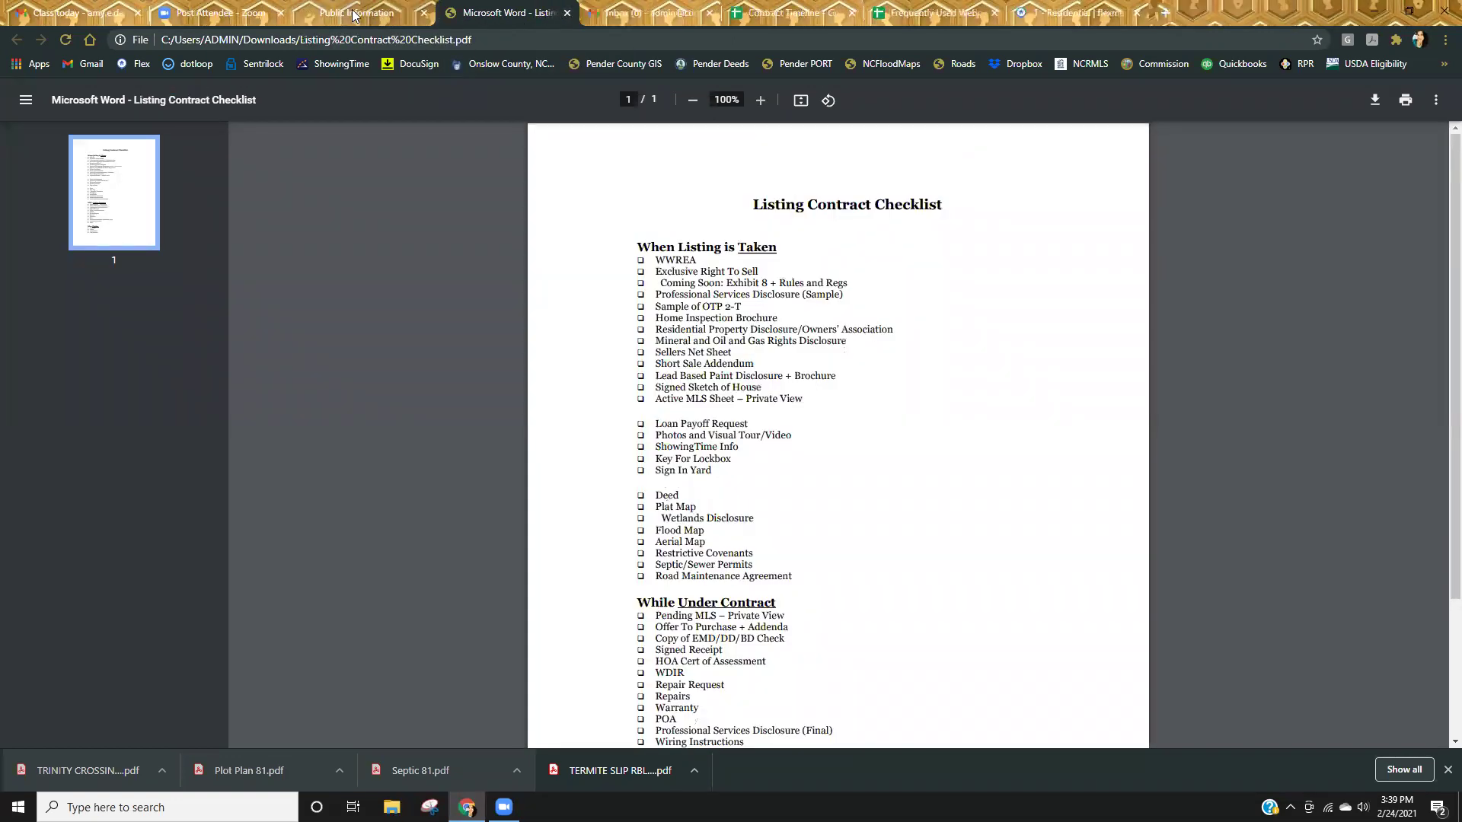
{"action": "left_click", "coordinate": [358, 13]}
{"action": "scroll", "coordinate": [473, 408], "scroll_direction": "up", "scroll_amount": 8}
{"action": "triple_click", "coordinate": [555, 287]}
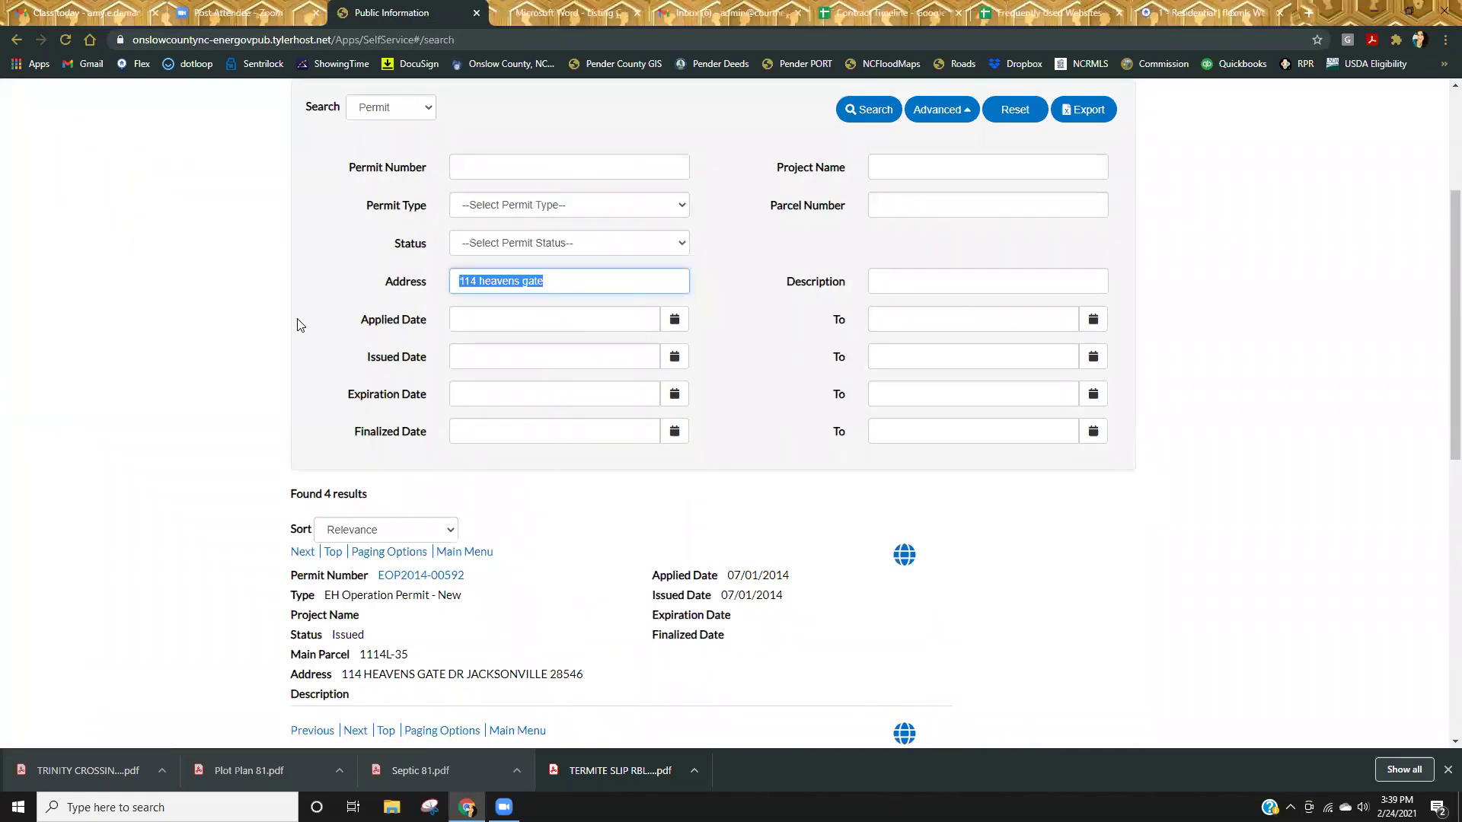
{"action": "key", "text": "Return"}
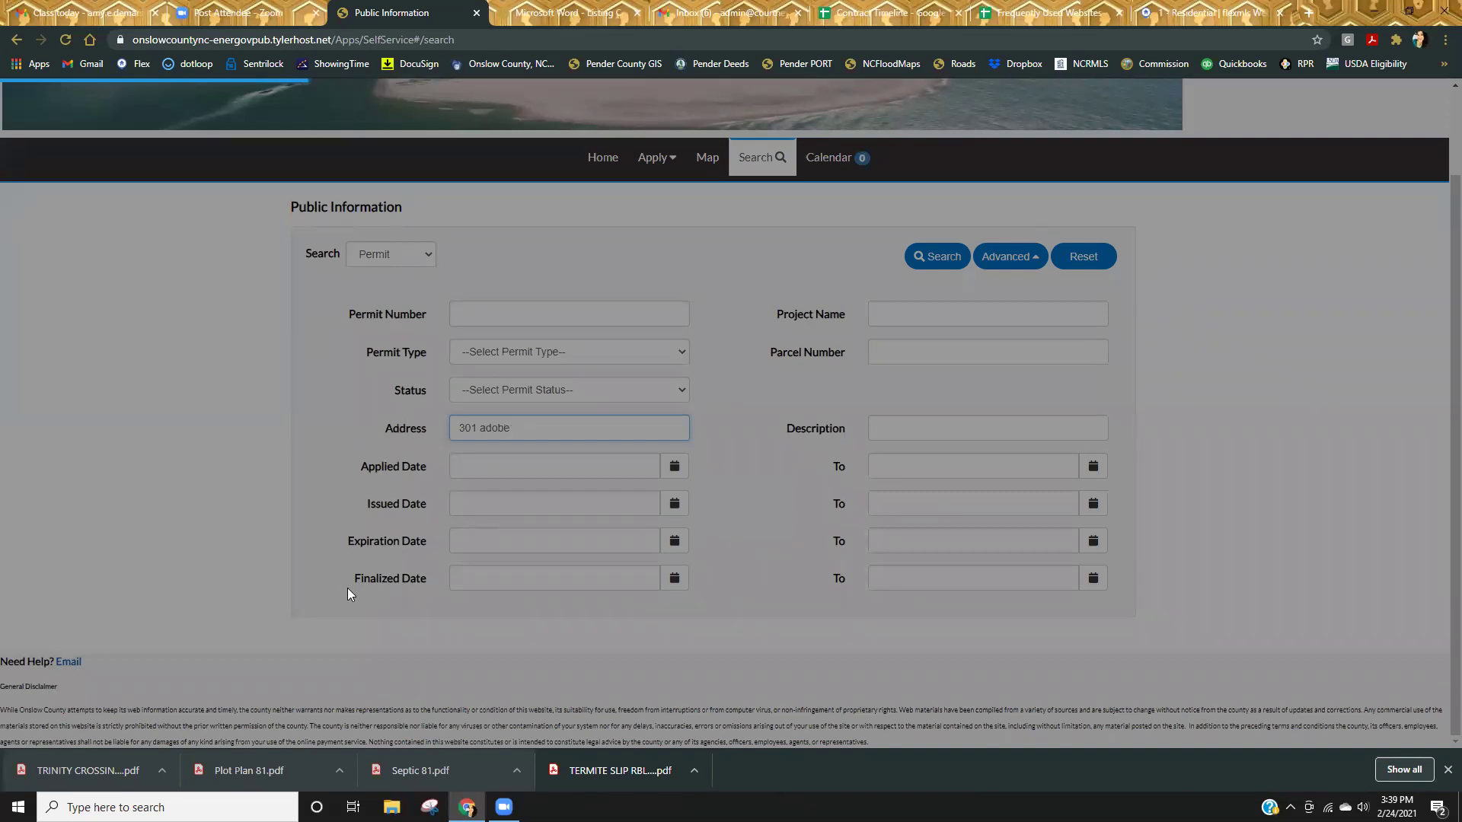
{"action": "scroll", "coordinate": [349, 593], "scroll_direction": "down", "scroll_amount": 3}
{"action": "scroll", "coordinate": [487, 589], "scroll_direction": "down", "scroll_amount": 1}
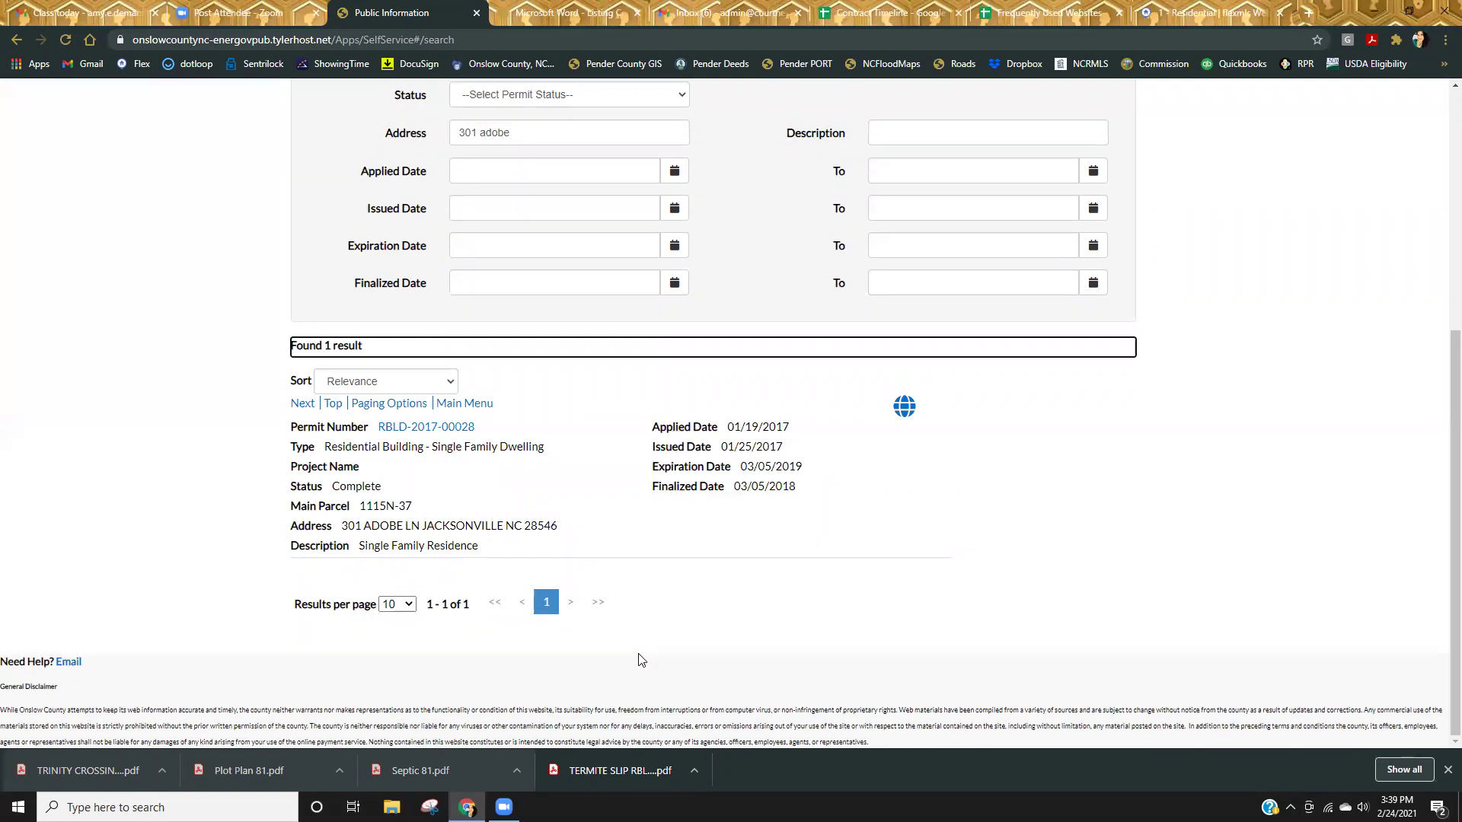
{"action": "scroll", "coordinate": [683, 641], "scroll_direction": "up", "scroll_amount": 2}
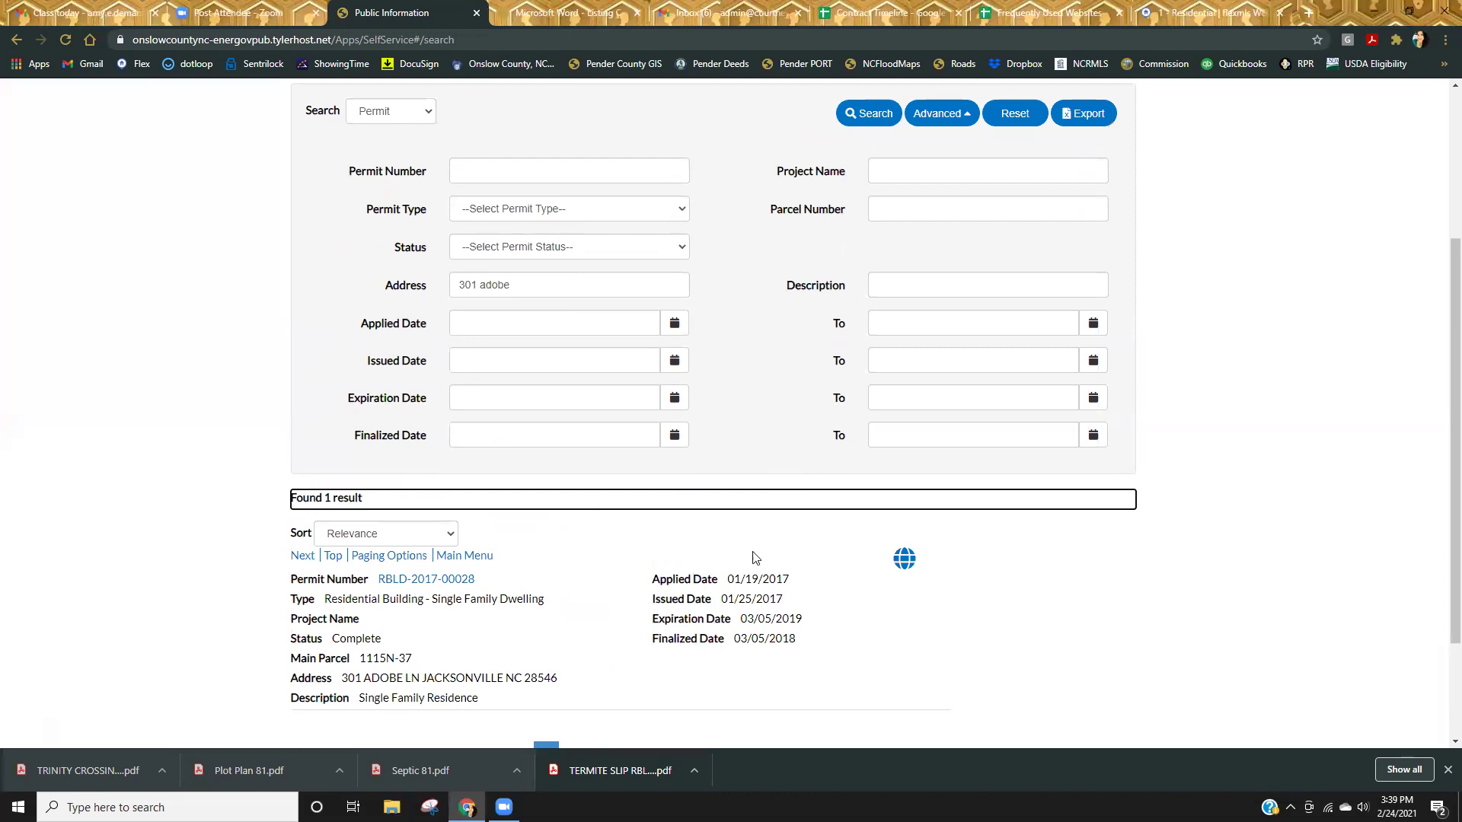
{"action": "left_click", "coordinate": [427, 581]}
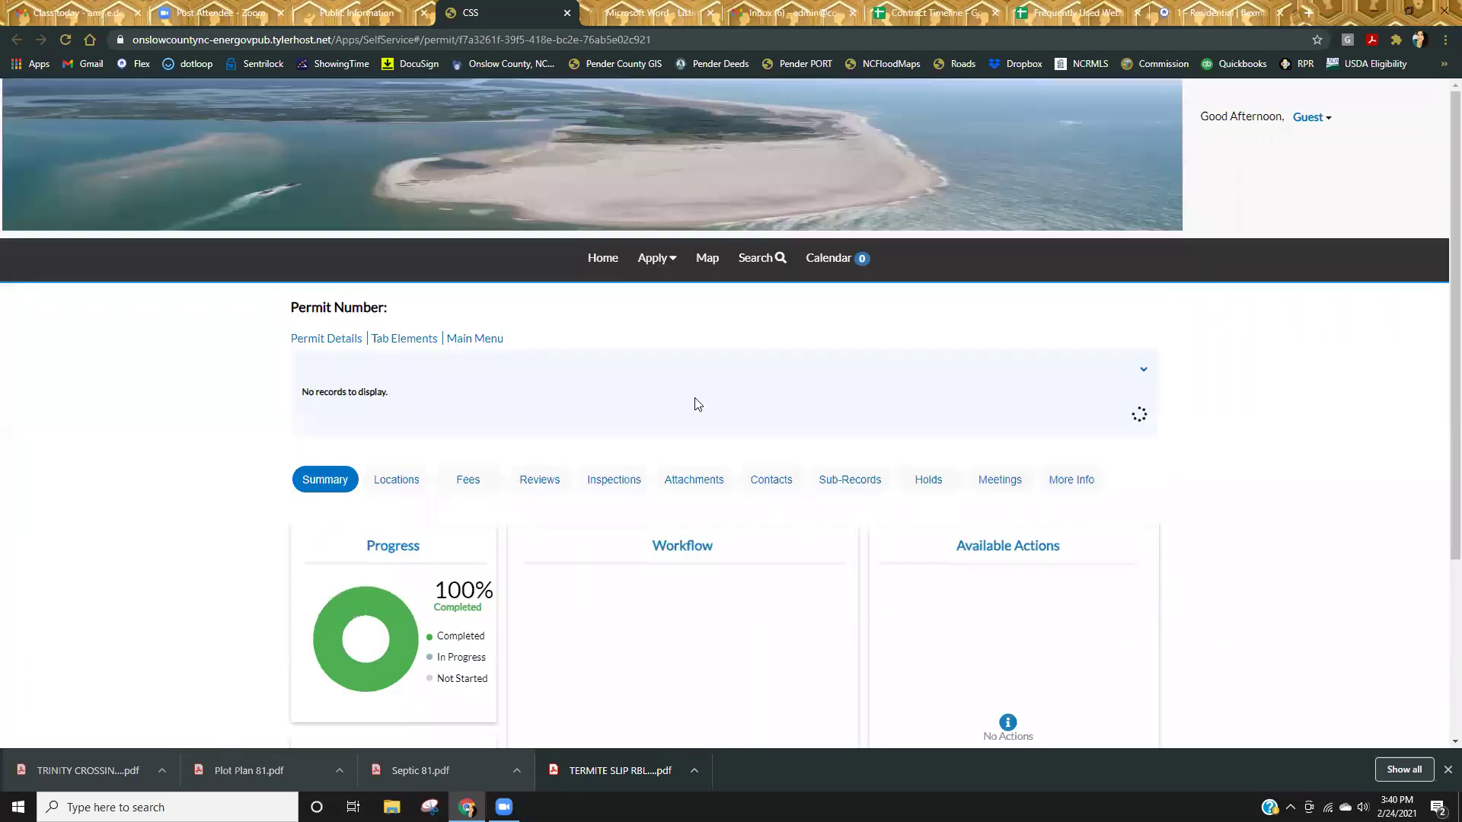
Show the nine attachments of RBLD-2017-00028 and download Sewer 28.pdf.
{"action": "left_click", "coordinate": [694, 481]}
{"action": "scroll", "coordinate": [1018, 691], "scroll_direction": "down", "scroll_amount": 2}
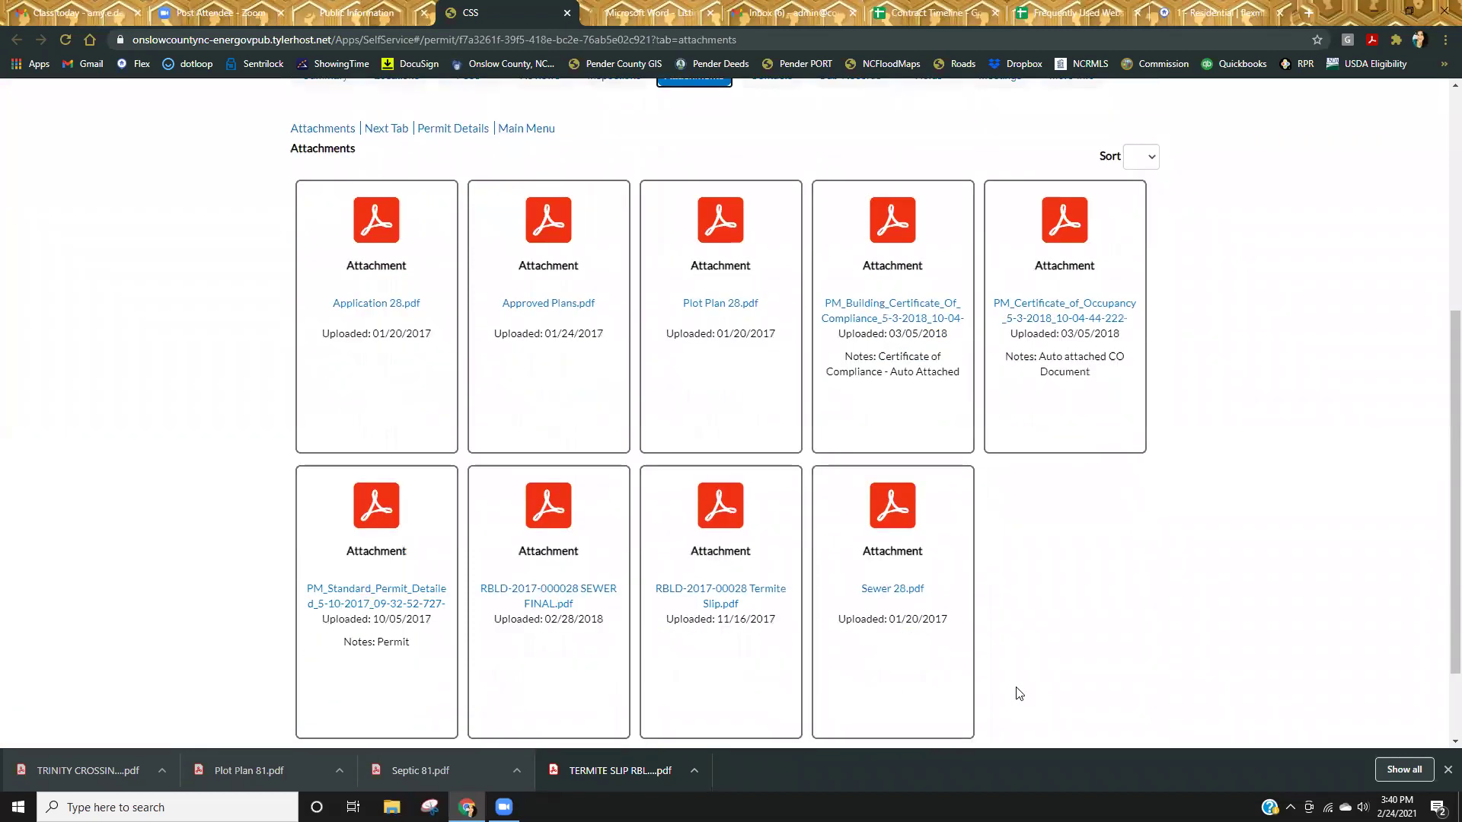
{"action": "scroll", "coordinate": [1077, 652], "scroll_direction": "up", "scroll_amount": 1}
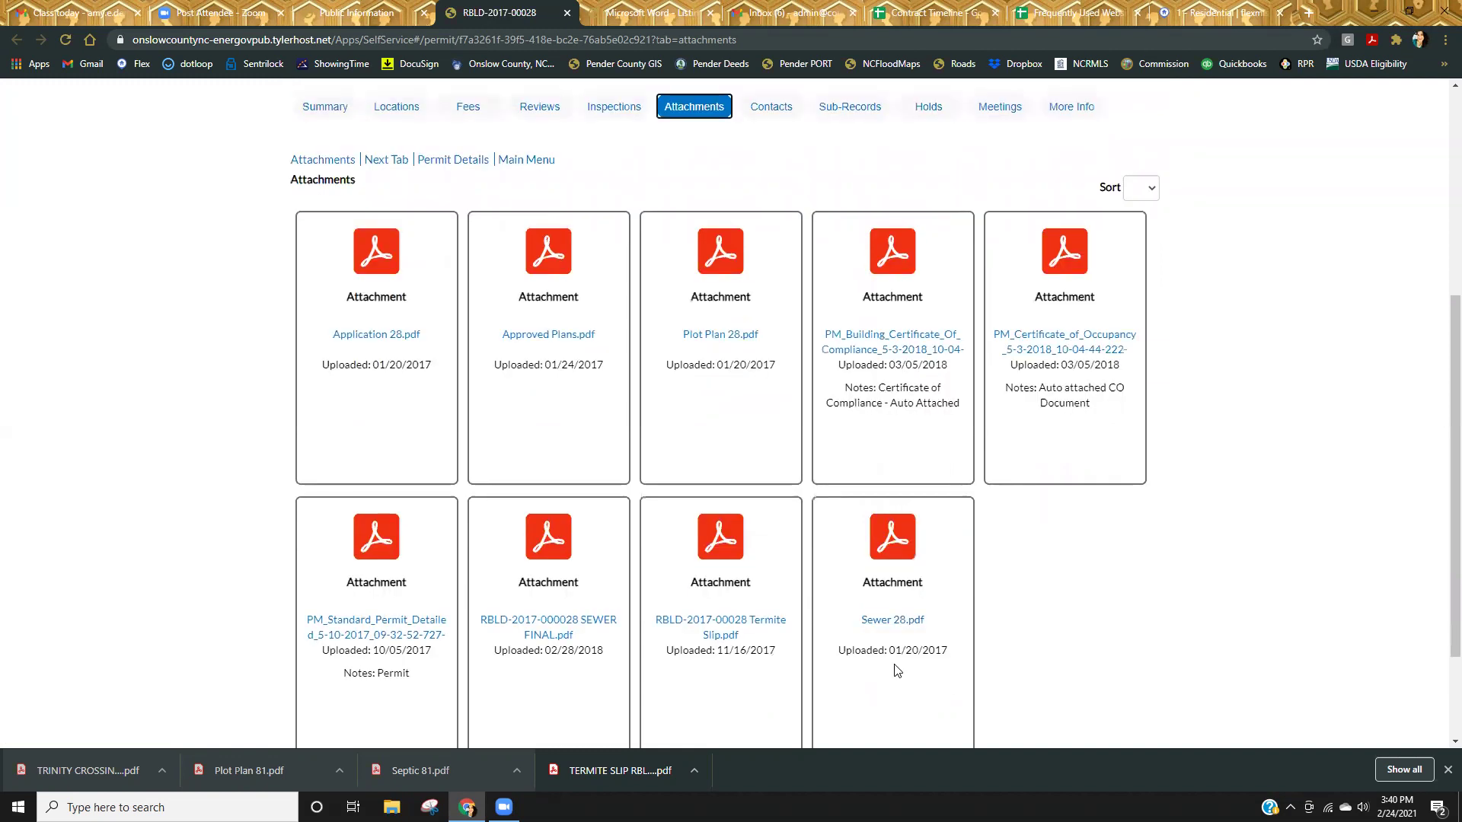
{"action": "left_click", "coordinate": [894, 622]}
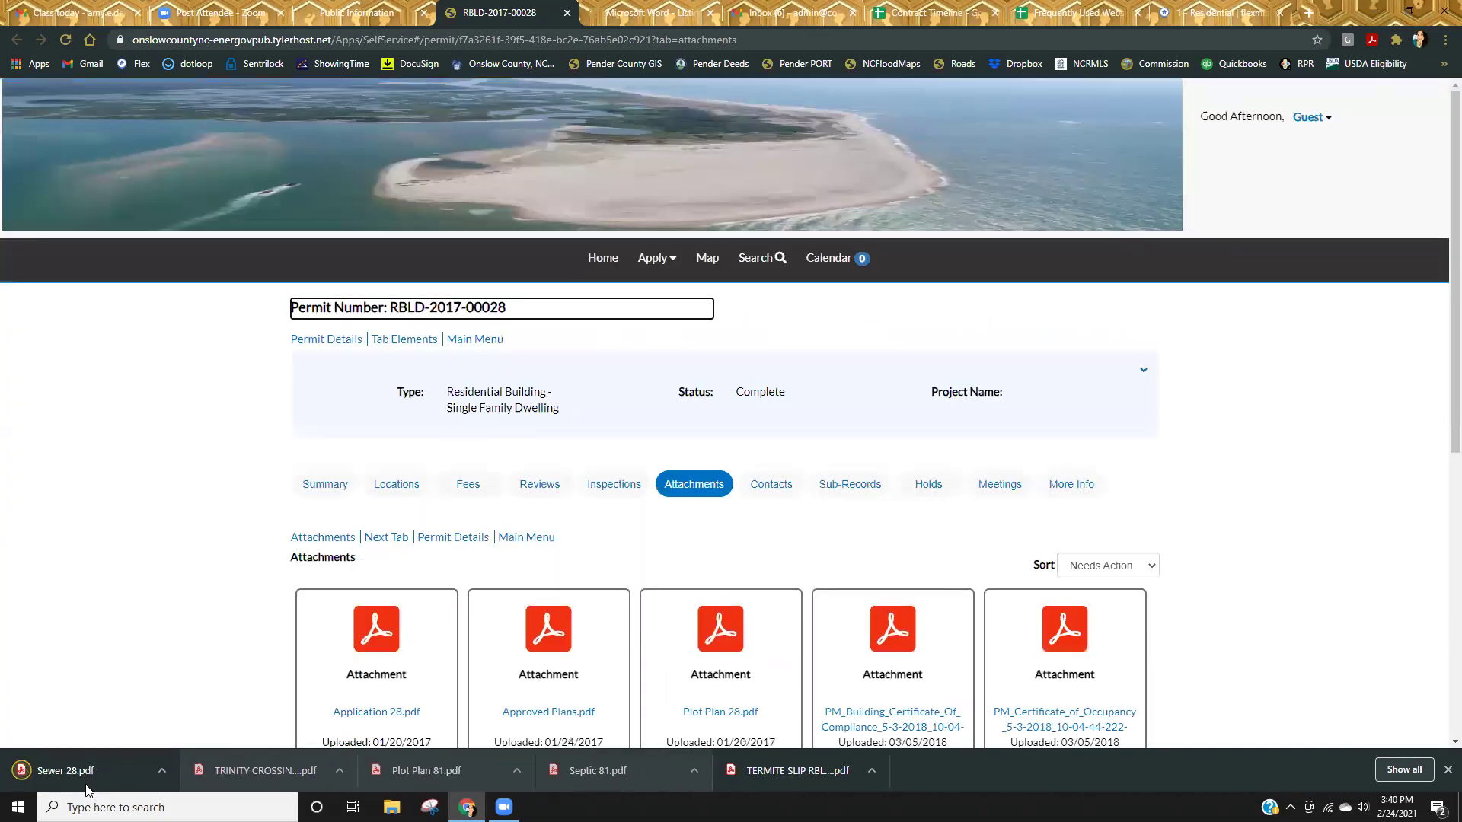
Open Sewer 28.pdf and read the Lot 60 Intention to Provide Sewer Service form.
{"action": "left_click", "coordinate": [67, 770]}
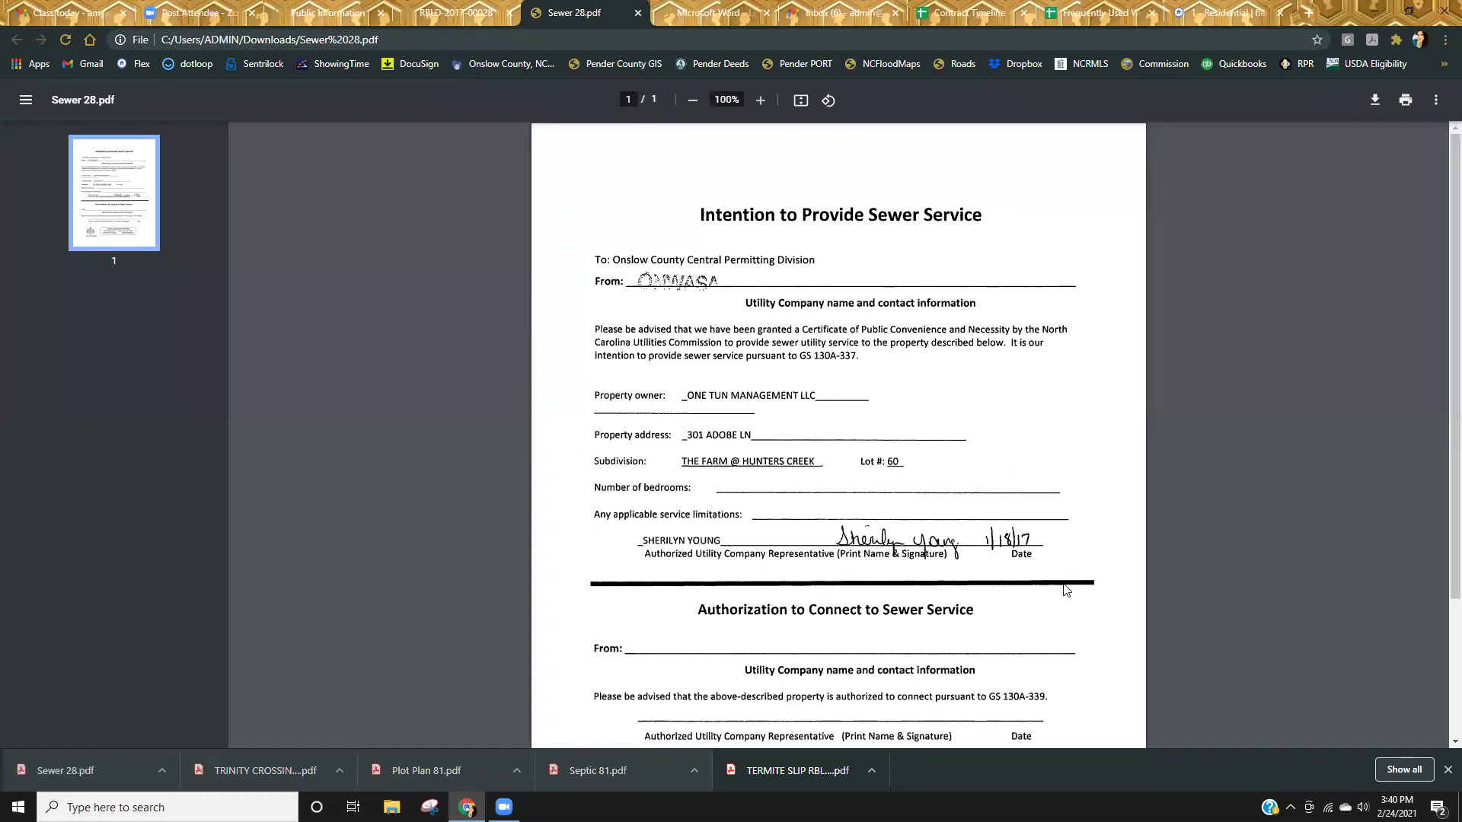
{"action": "scroll", "coordinate": [1066, 590], "scroll_direction": "down", "scroll_amount": 1}
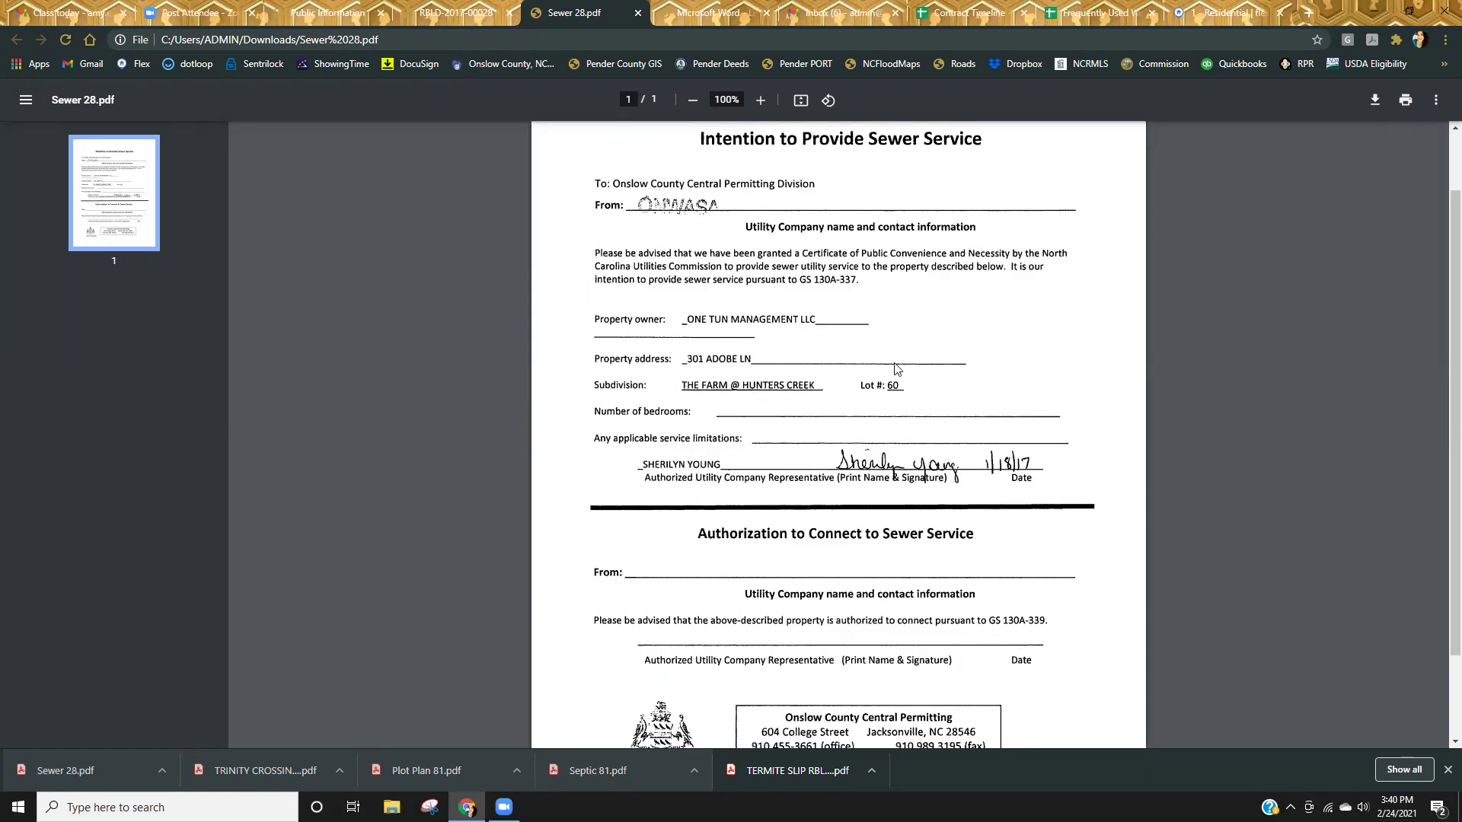
{"action": "scroll", "coordinate": [971, 540], "scroll_direction": "down", "scroll_amount": 2}
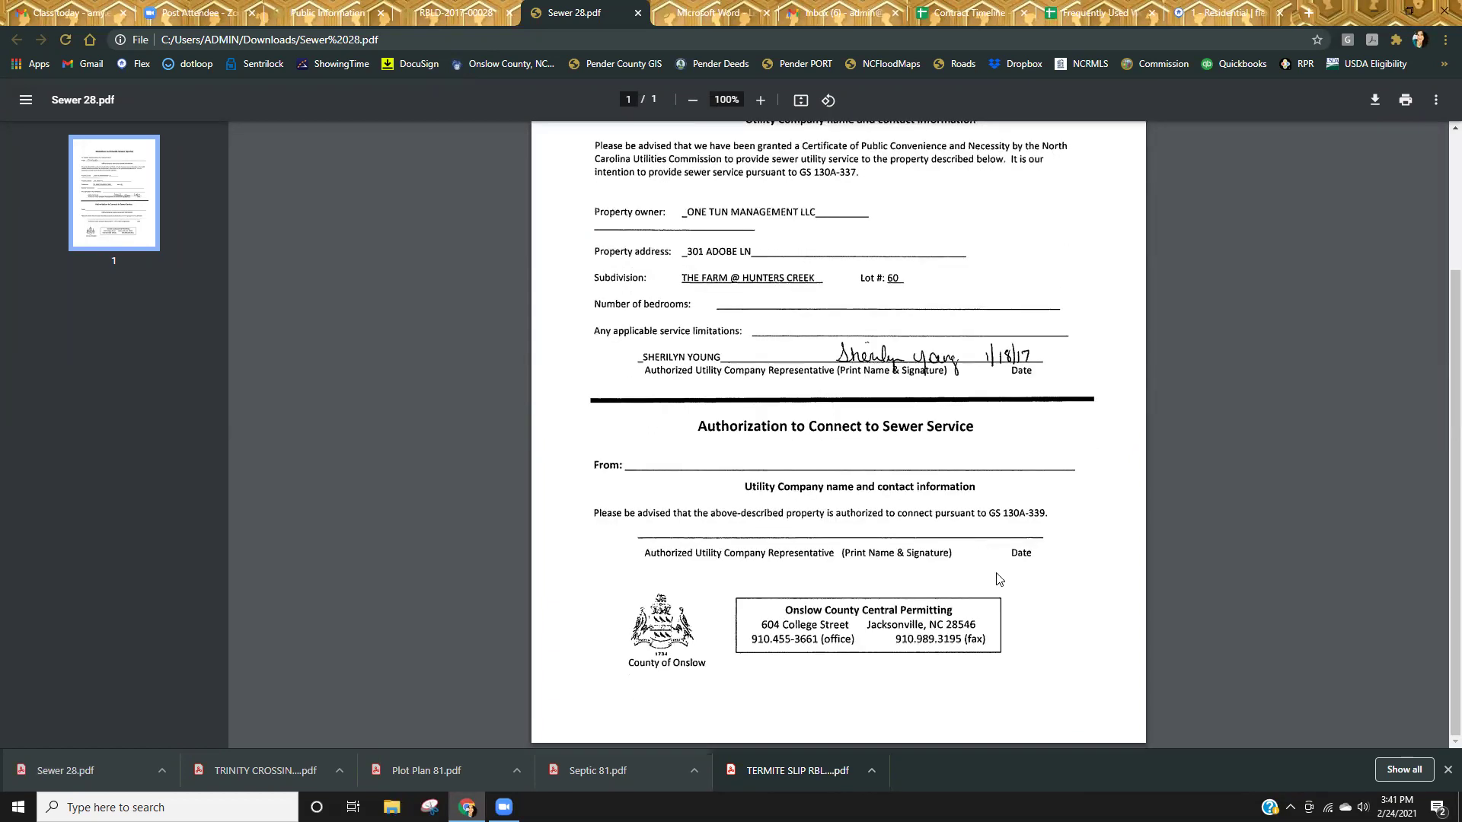
{"action": "scroll", "coordinate": [1000, 580], "scroll_direction": "up", "scroll_amount": 2}
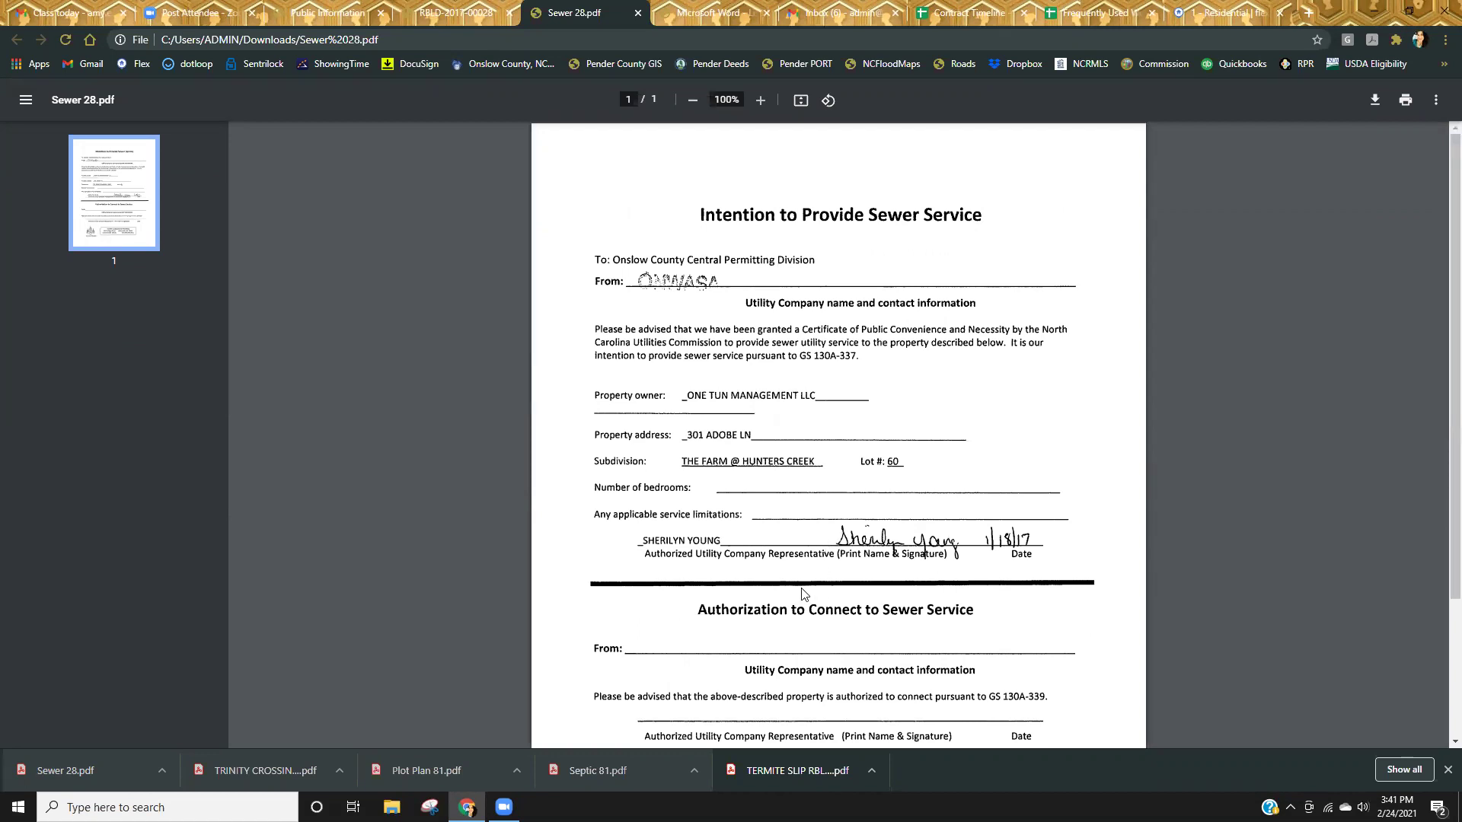
{"action": "scroll", "coordinate": [846, 588], "scroll_direction": "down", "scroll_amount": 2}
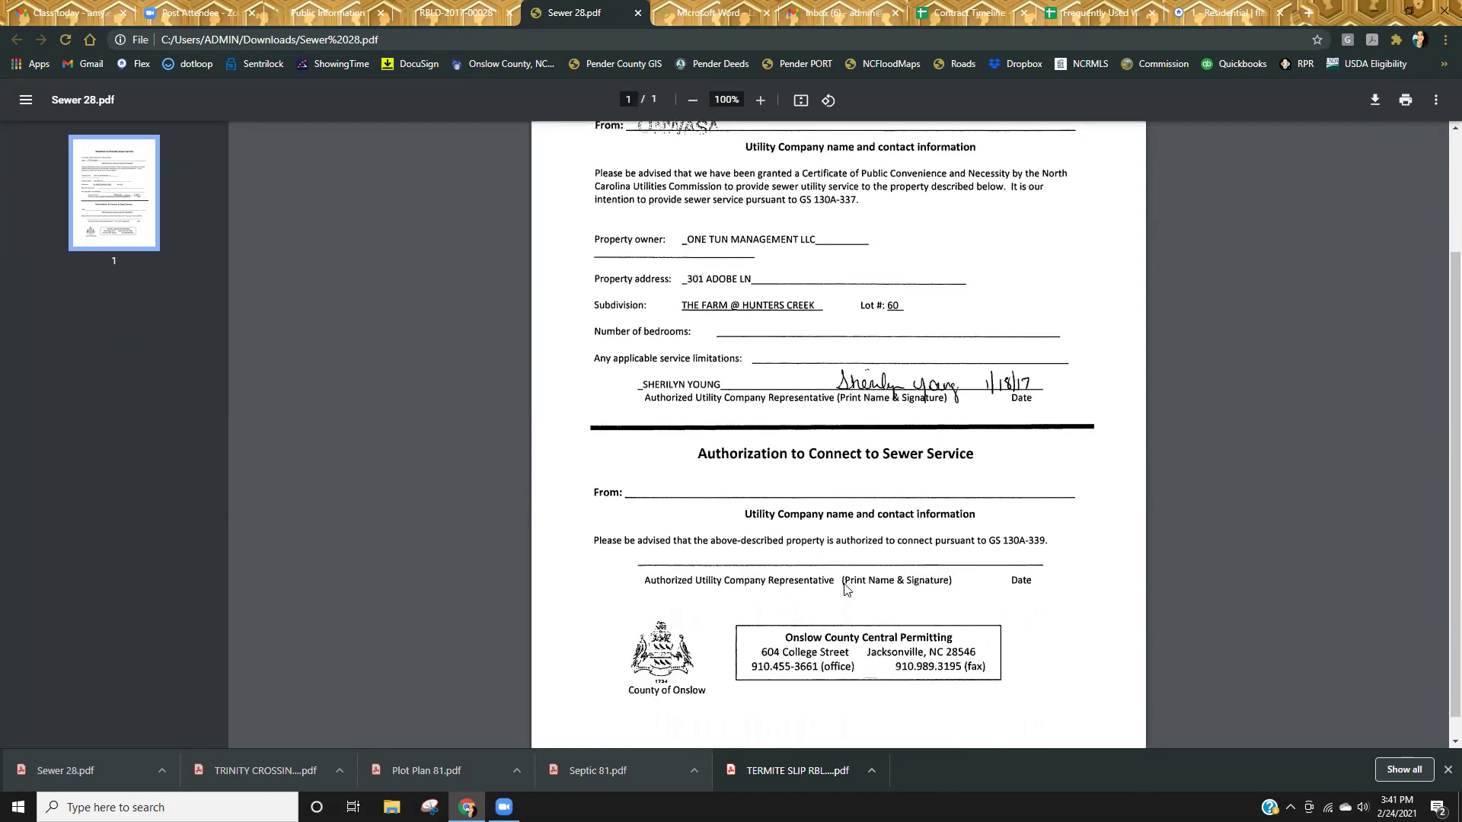
{"action": "scroll", "coordinate": [906, 613], "scroll_direction": "up", "scroll_amount": 2}
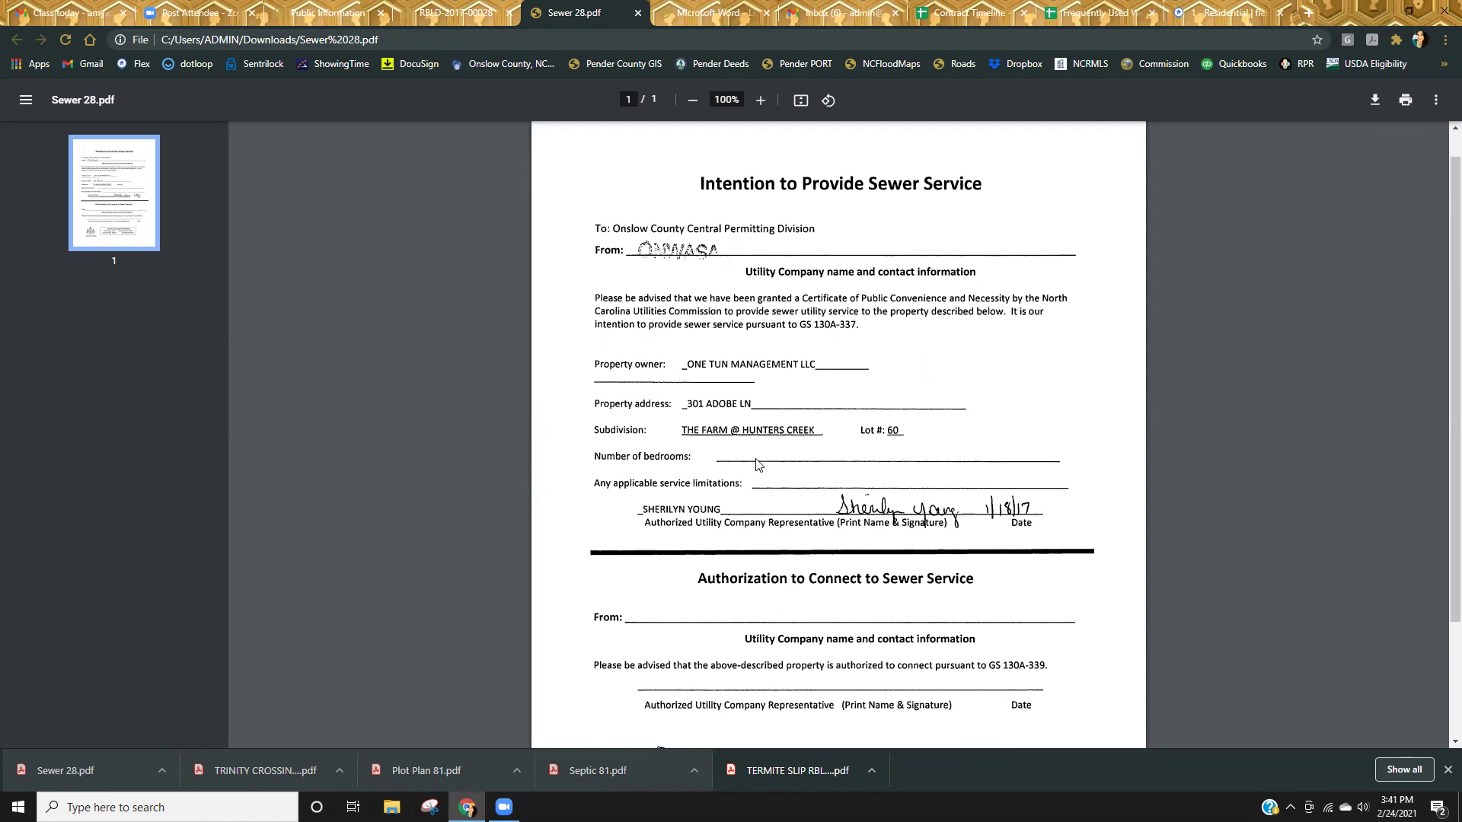
{"action": "scroll", "coordinate": [837, 503], "scroll_direction": "up", "scroll_amount": 1}
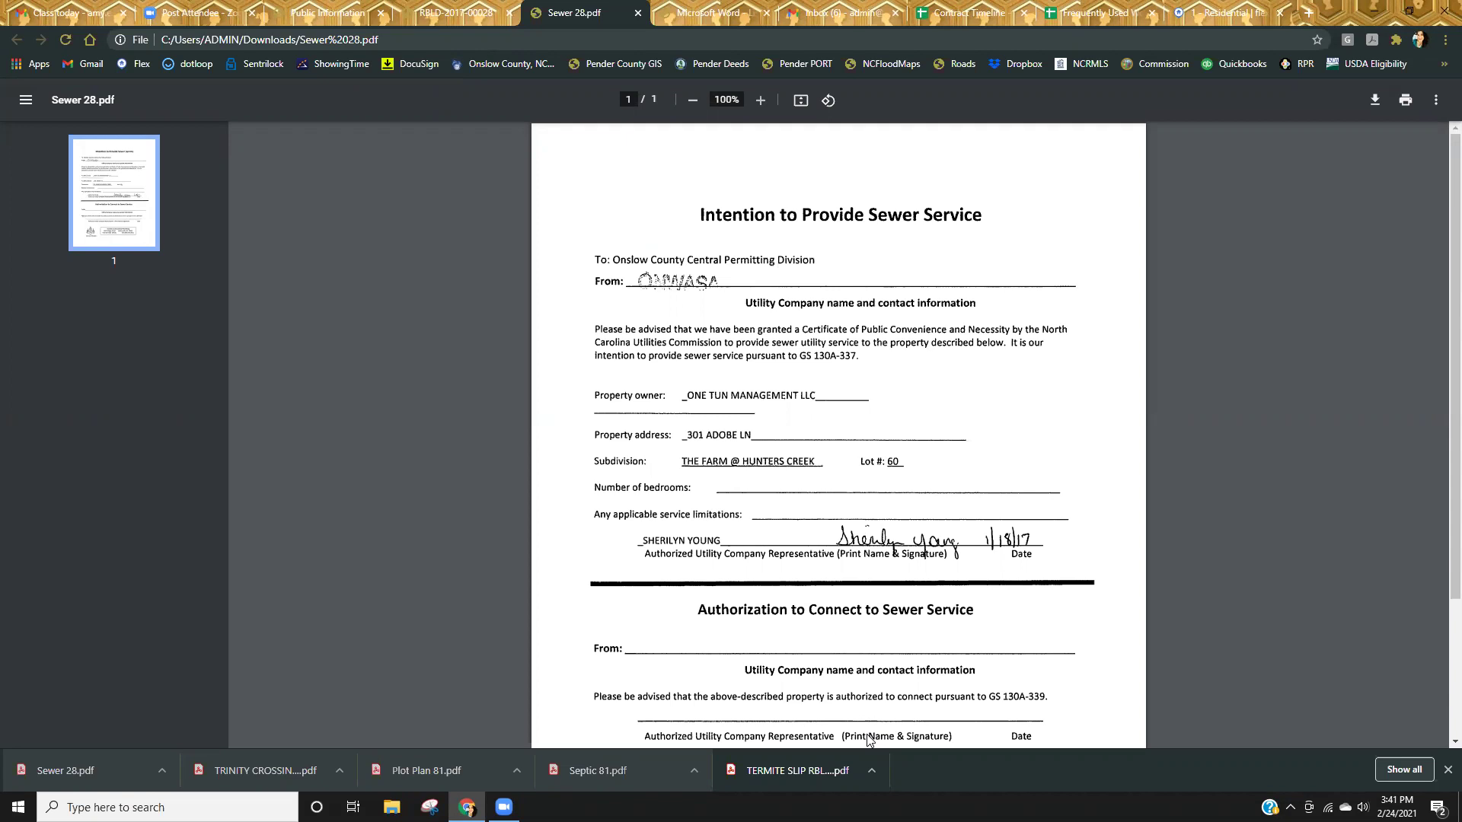
{"action": "left_click", "coordinate": [637, 17]}
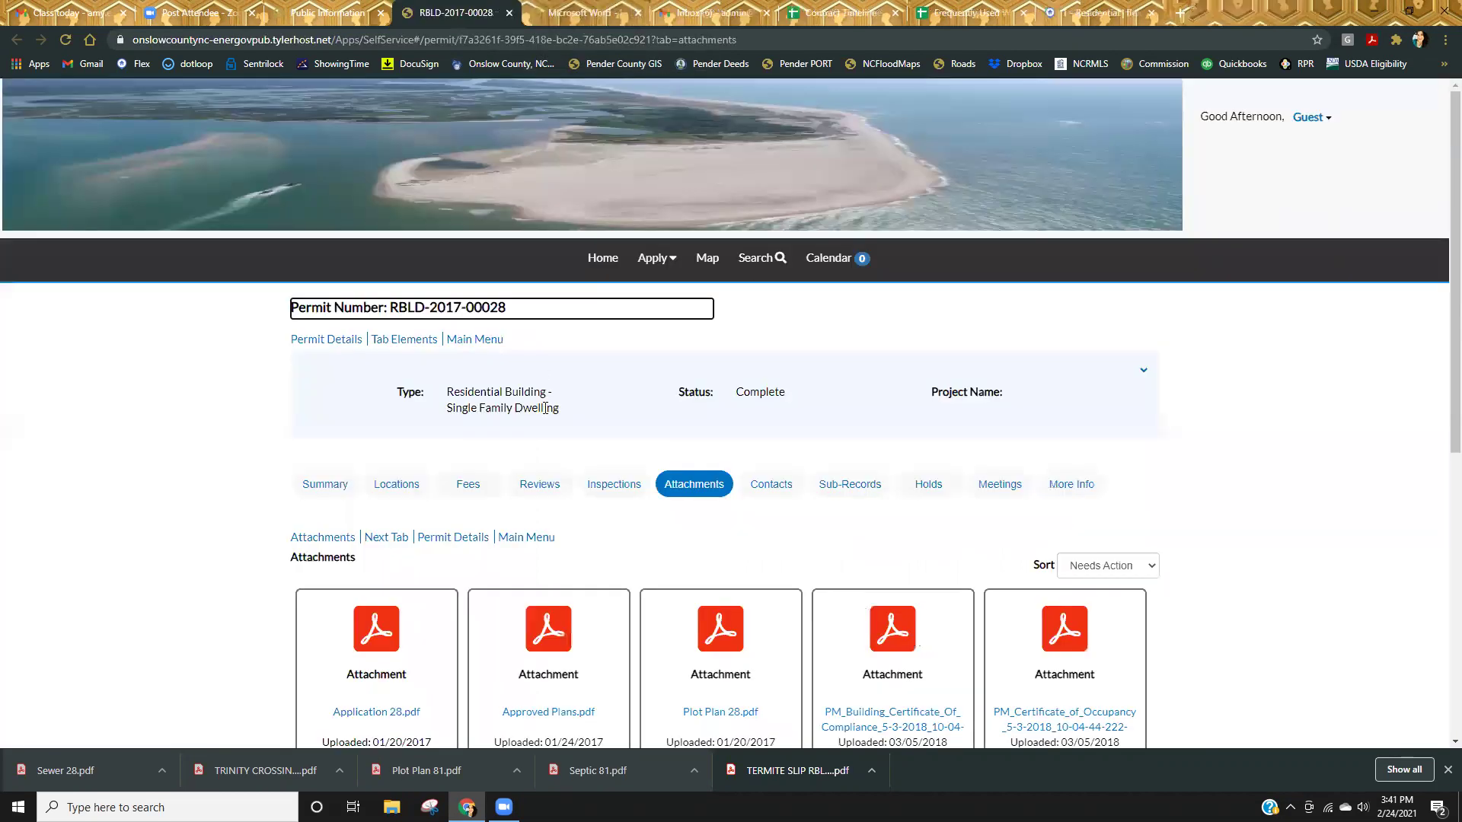
{"action": "scroll", "coordinate": [647, 533], "scroll_direction": "down", "scroll_amount": 3}
{"action": "scroll", "coordinate": [652, 560], "scroll_direction": "down", "scroll_amount": 2}
{"action": "scroll", "coordinate": [421, 276], "scroll_direction": "up", "scroll_amount": 5}
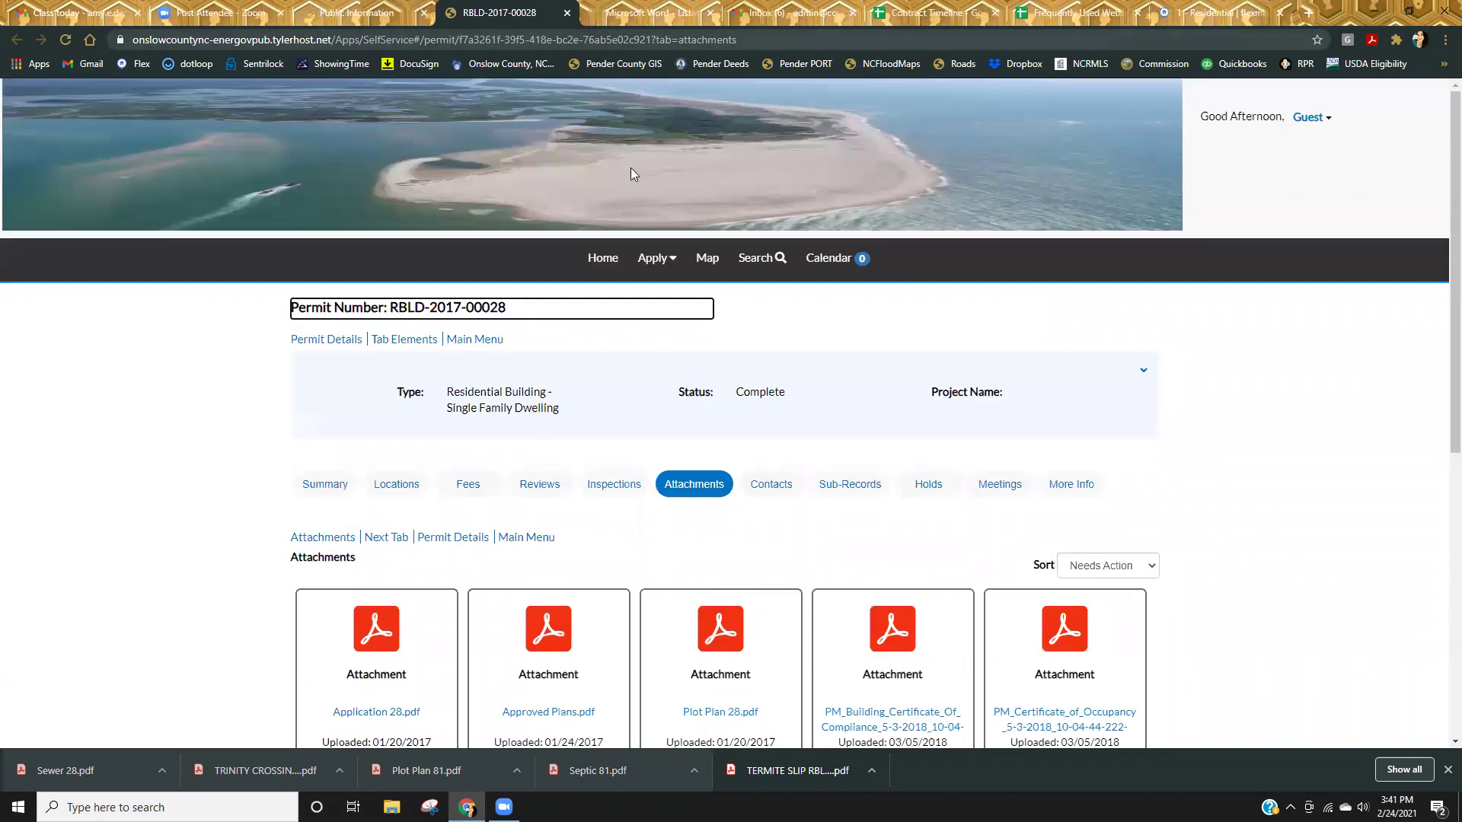
{"action": "left_click", "coordinate": [566, 13]}
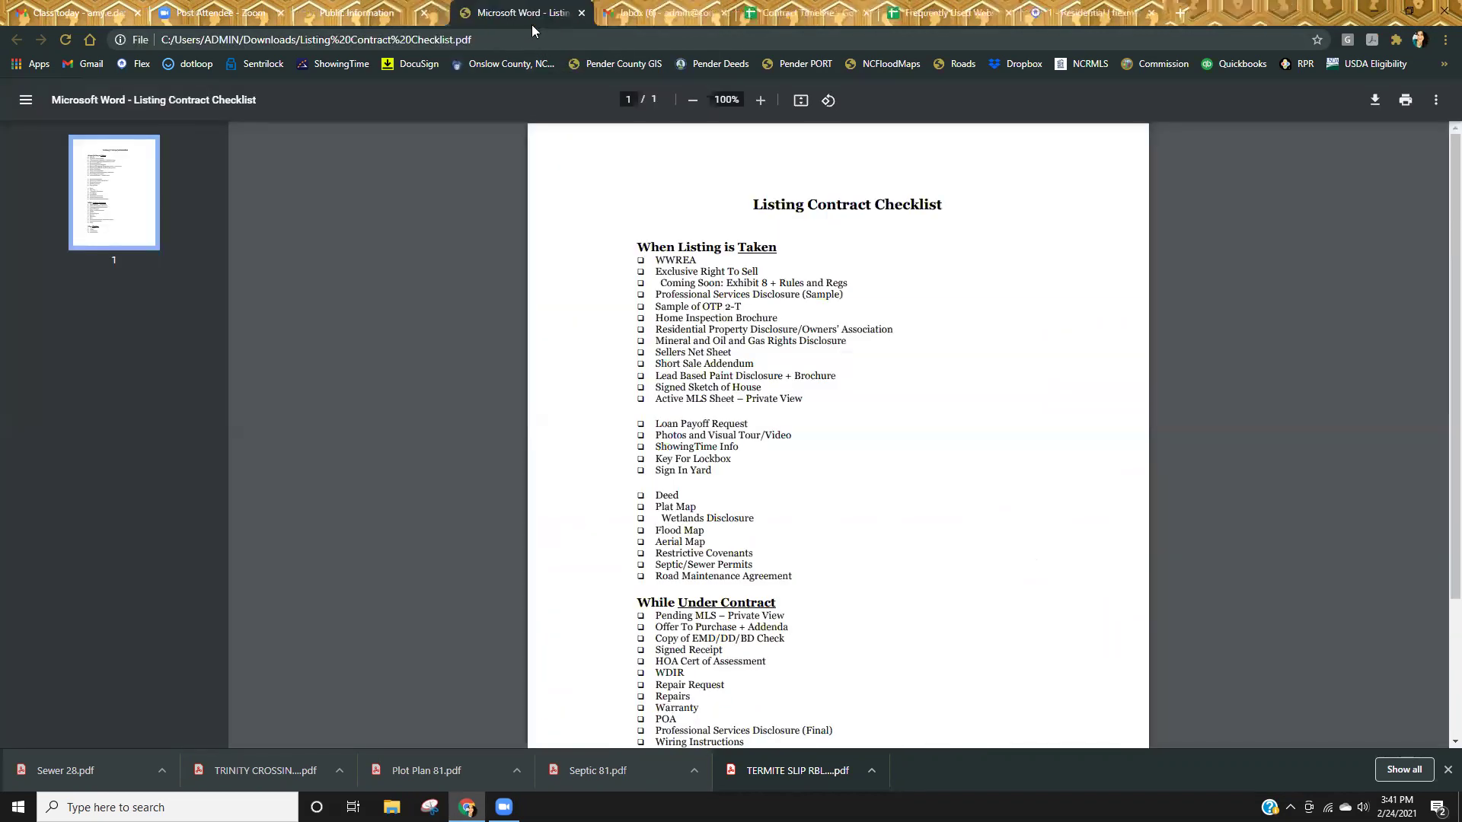
{"action": "left_click", "coordinate": [375, 15]}
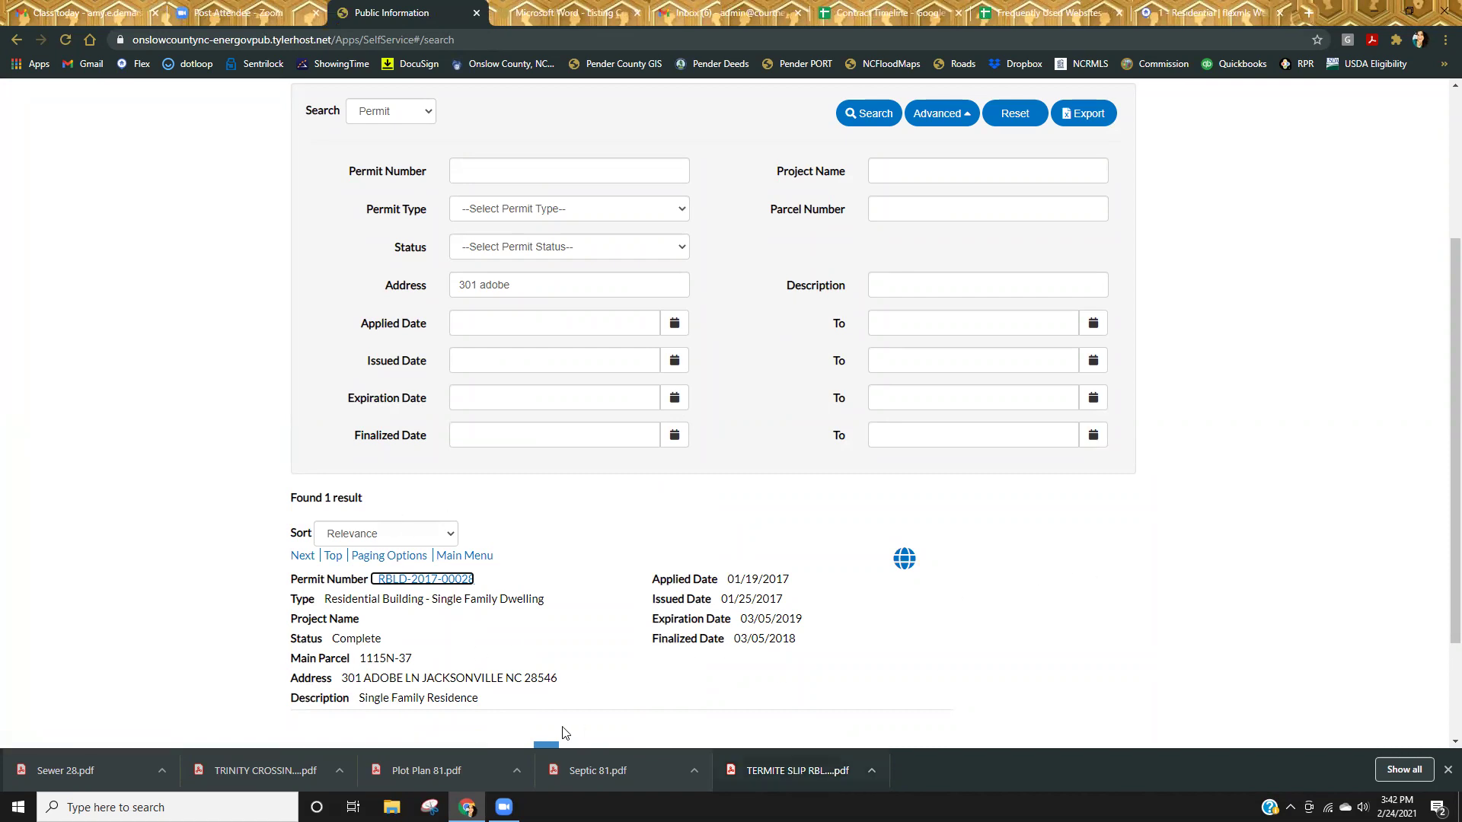
{"action": "scroll", "coordinate": [548, 640], "scroll_direction": "up", "scroll_amount": 4}
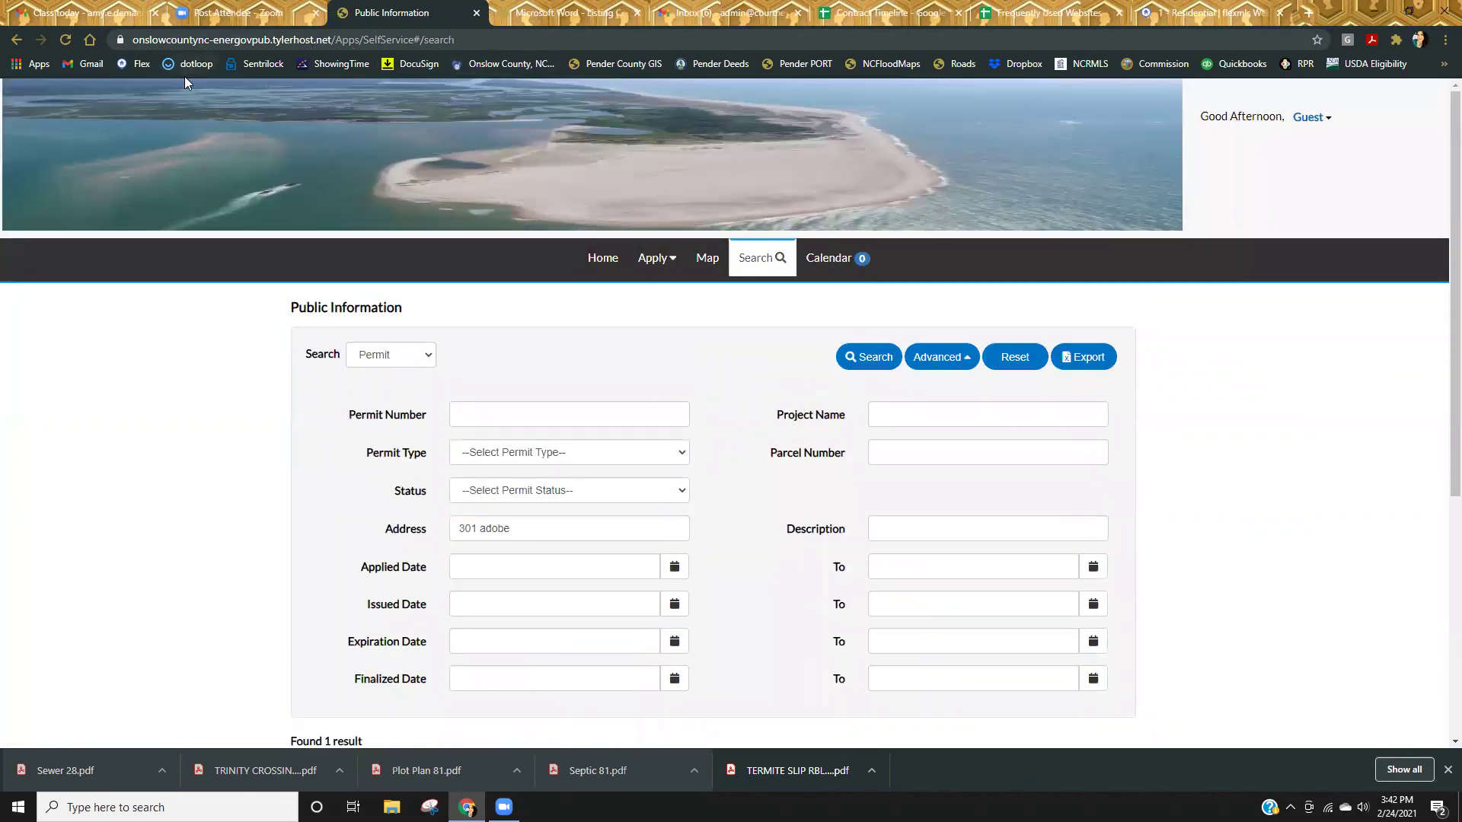
Go from the Onslow County home page via I Want To... to Deed Books.
{"action": "left_click", "coordinate": [506, 64]}
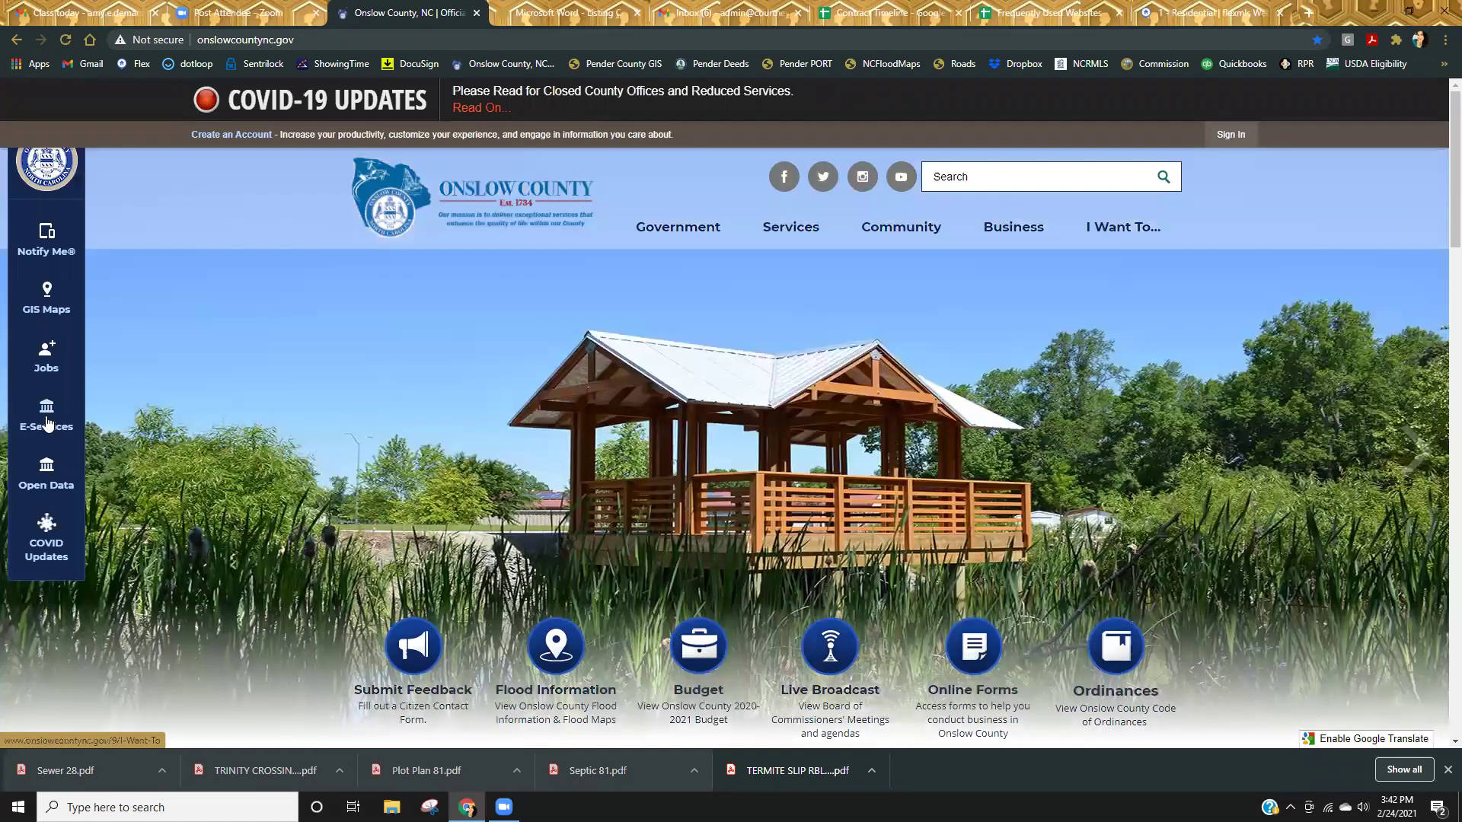
{"action": "left_click", "coordinate": [47, 423]}
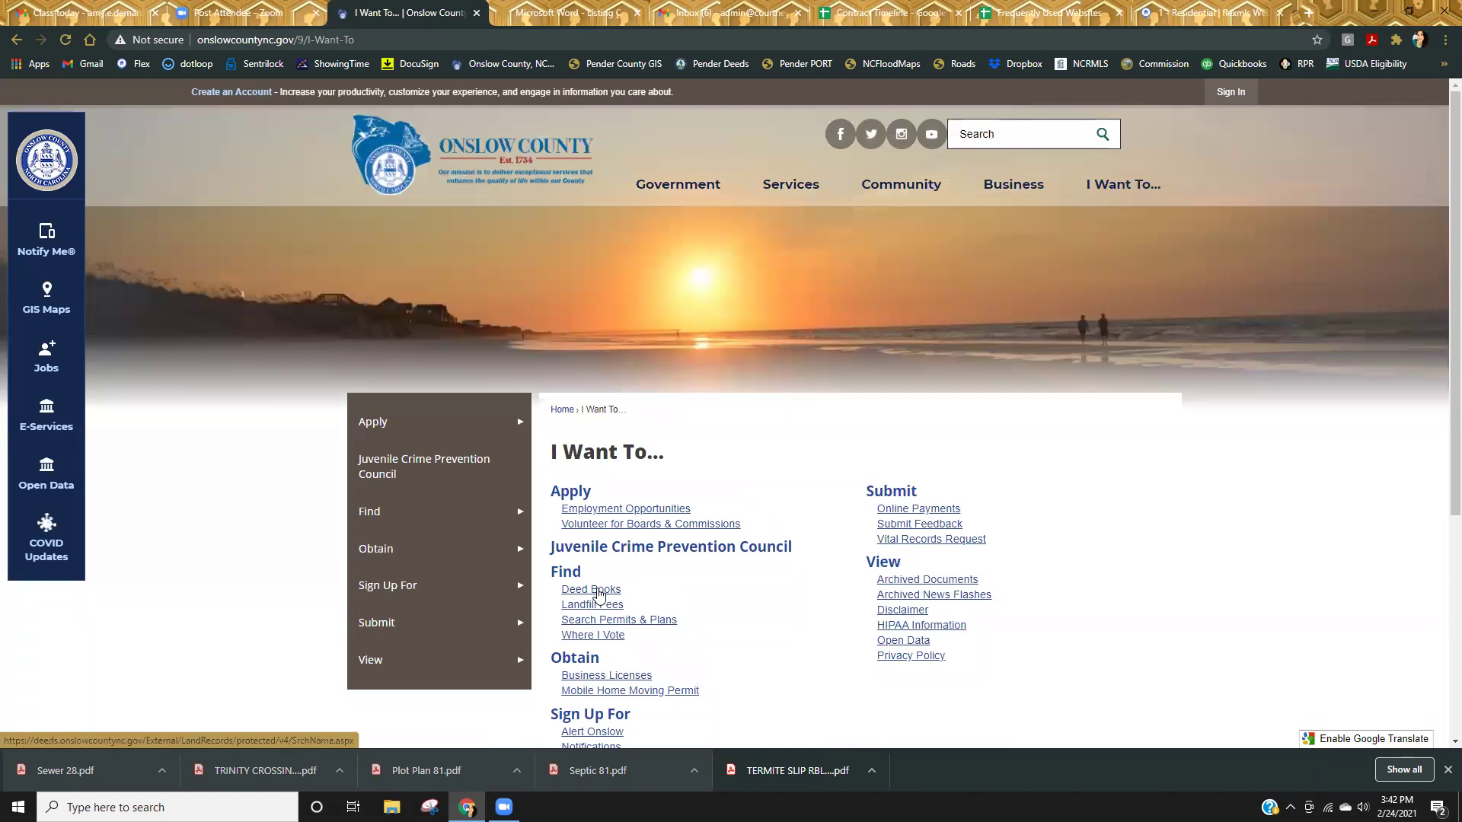
{"action": "left_click", "coordinate": [598, 592]}
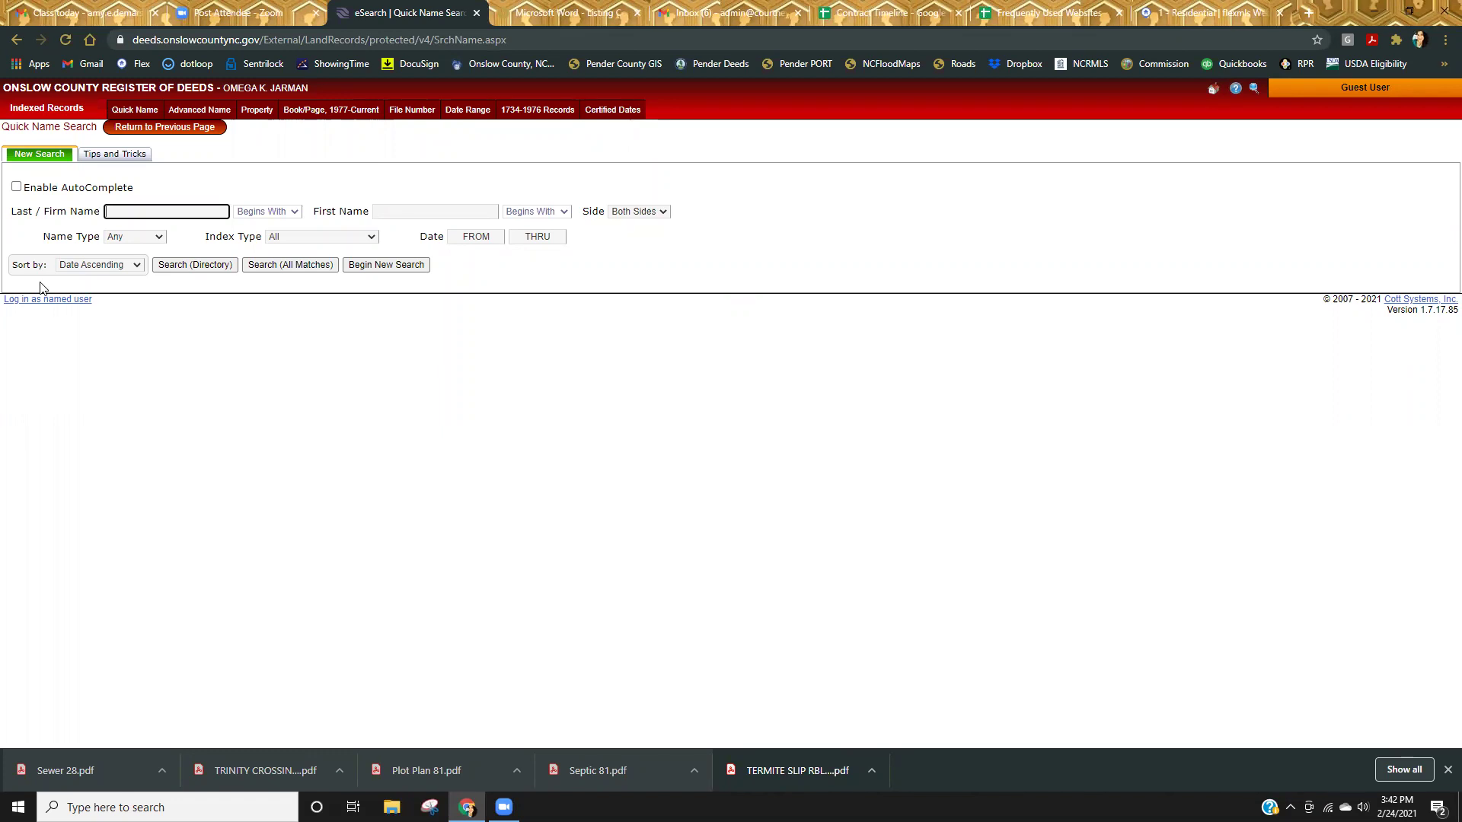
Run an advanced name search for the firm CAMDEN WOODS in Register of Deeds eSearch.
{"action": "left_click", "coordinate": [198, 112]}
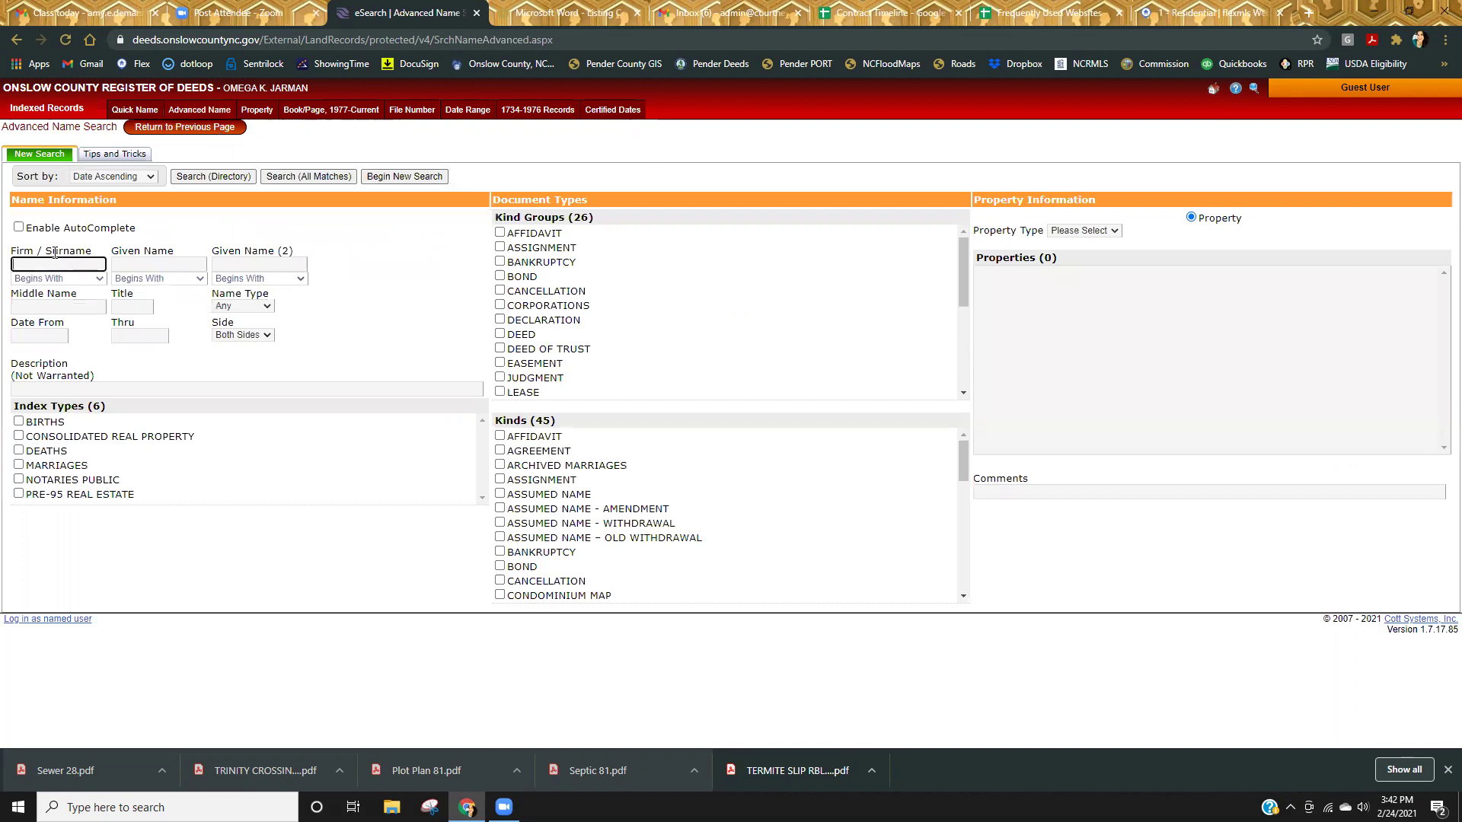
{"action": "type", "text": "CAMDEN WOODS"}
{"action": "key", "text": "Return"}
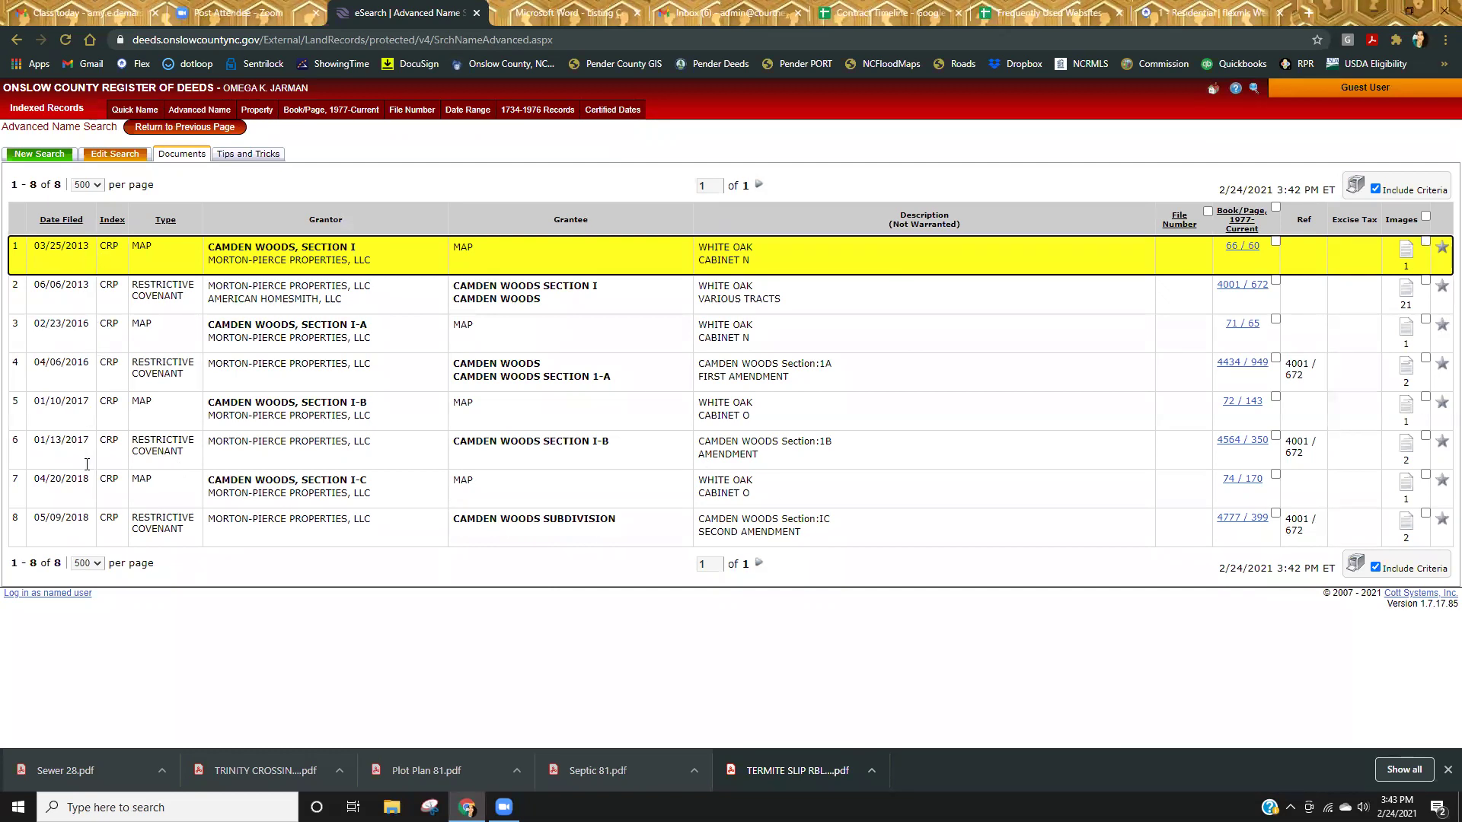
Sort the Camden Woods results by date filed, newest first, then by document type.
{"action": "left_click", "coordinate": [64, 225]}
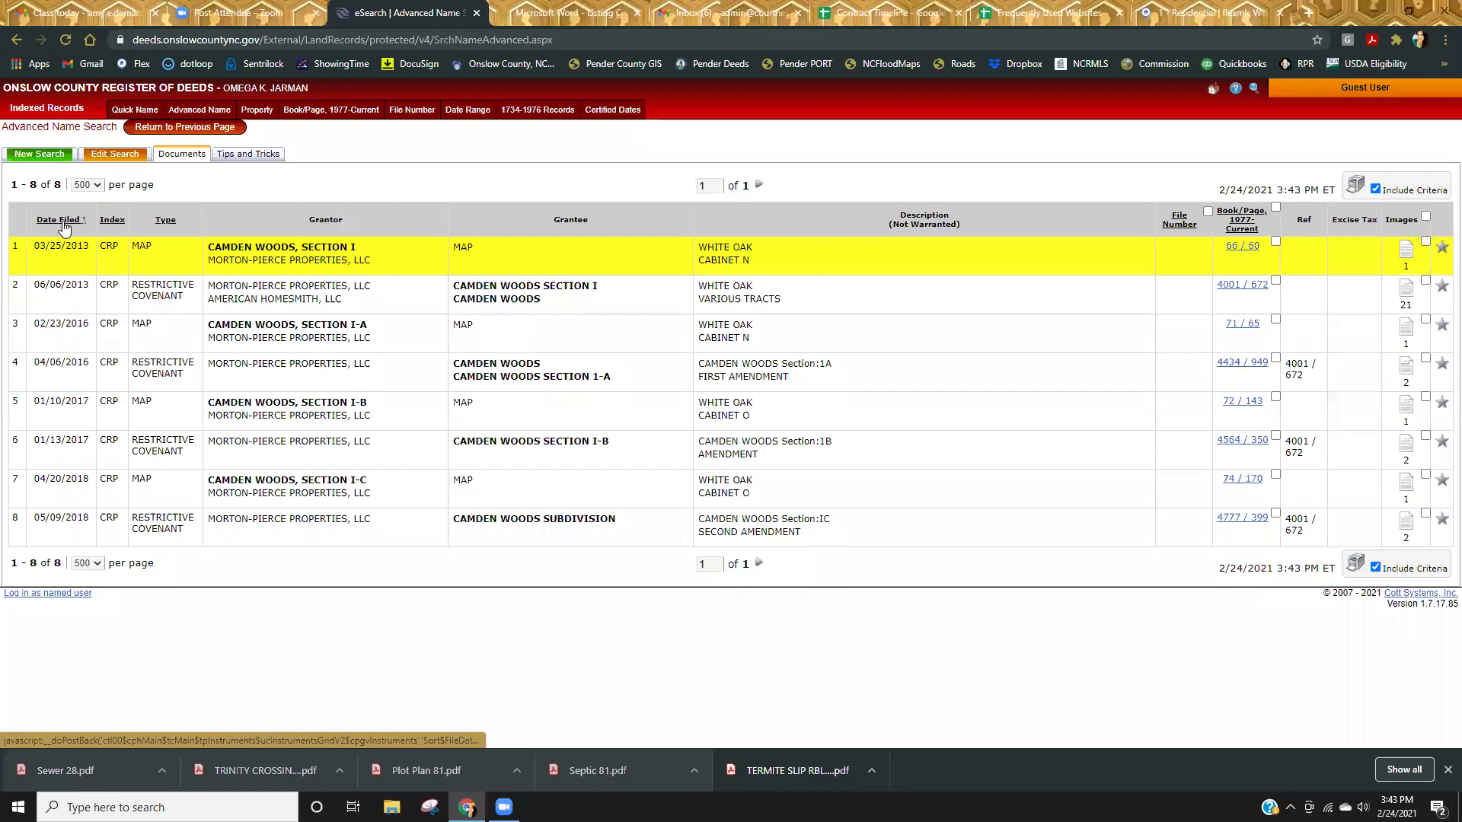
{"action": "left_click", "coordinate": [64, 223]}
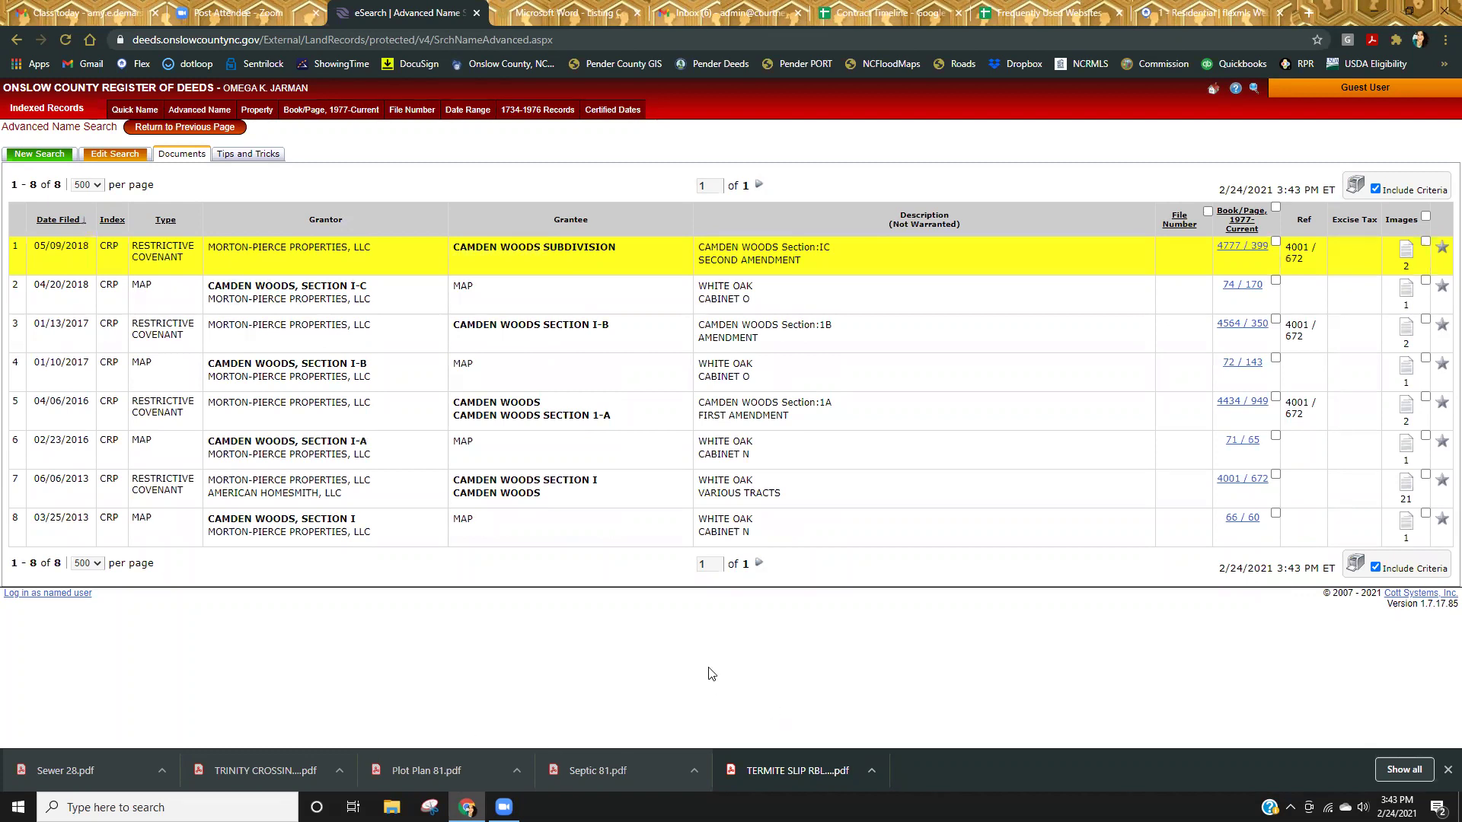
{"action": "left_click", "coordinate": [171, 227]}
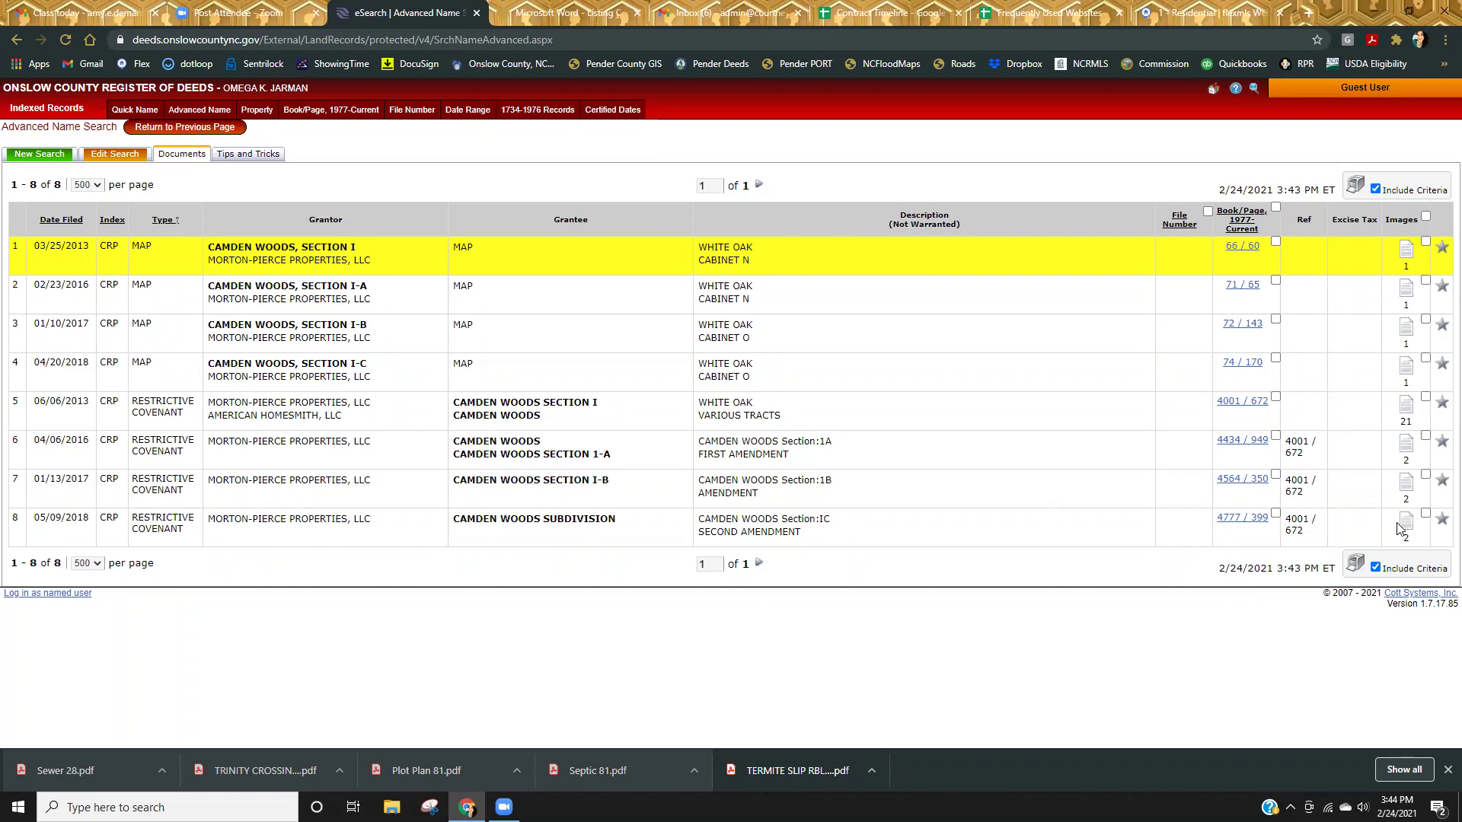
{"action": "left_click", "coordinate": [1407, 524]}
{"action": "scroll", "coordinate": [801, 538], "scroll_direction": "down", "scroll_amount": 10}
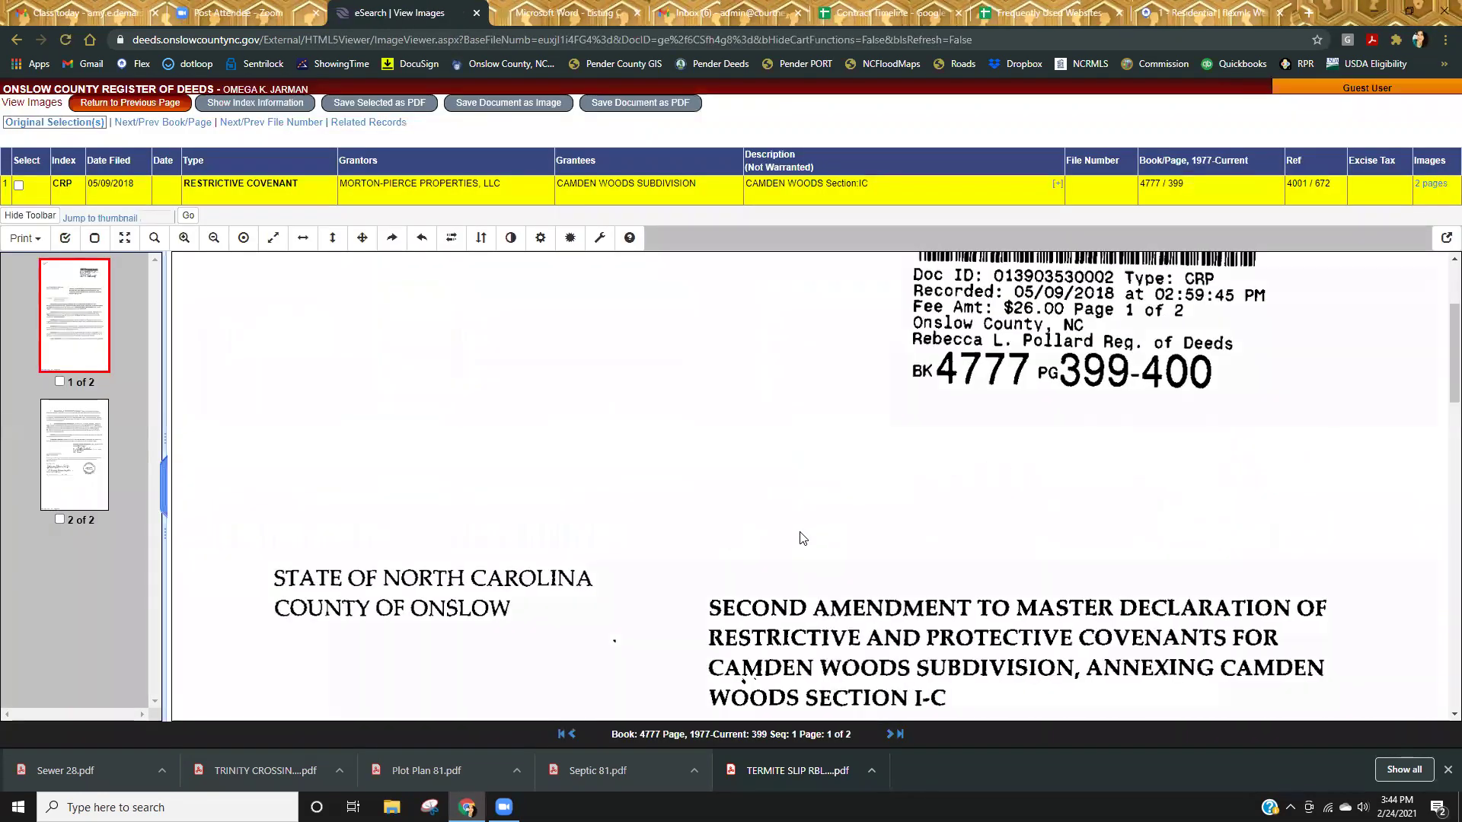
{"action": "scroll", "coordinate": [799, 537], "scroll_direction": "down", "scroll_amount": 8}
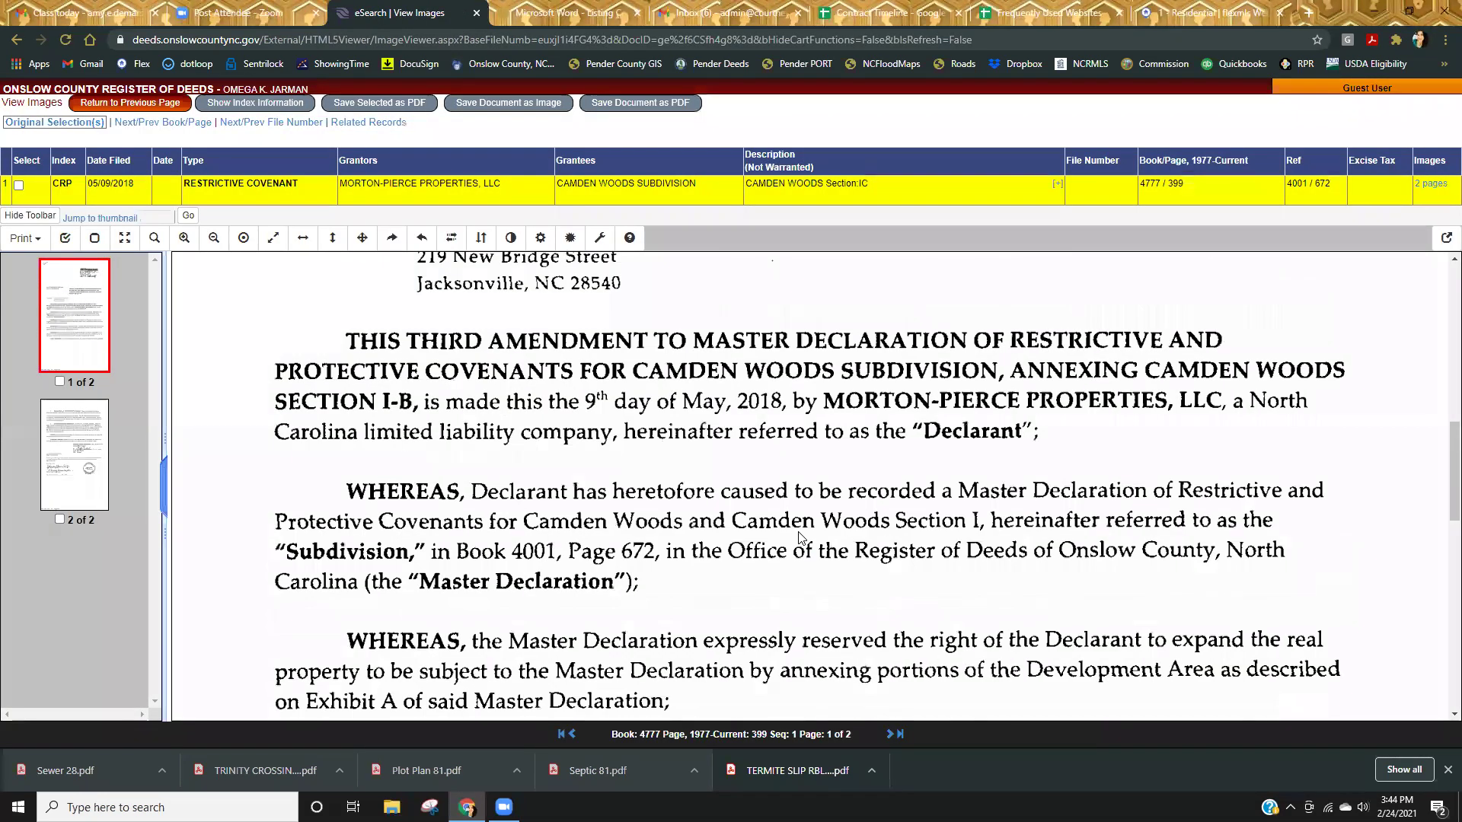
{"action": "left_click", "coordinate": [67, 449]}
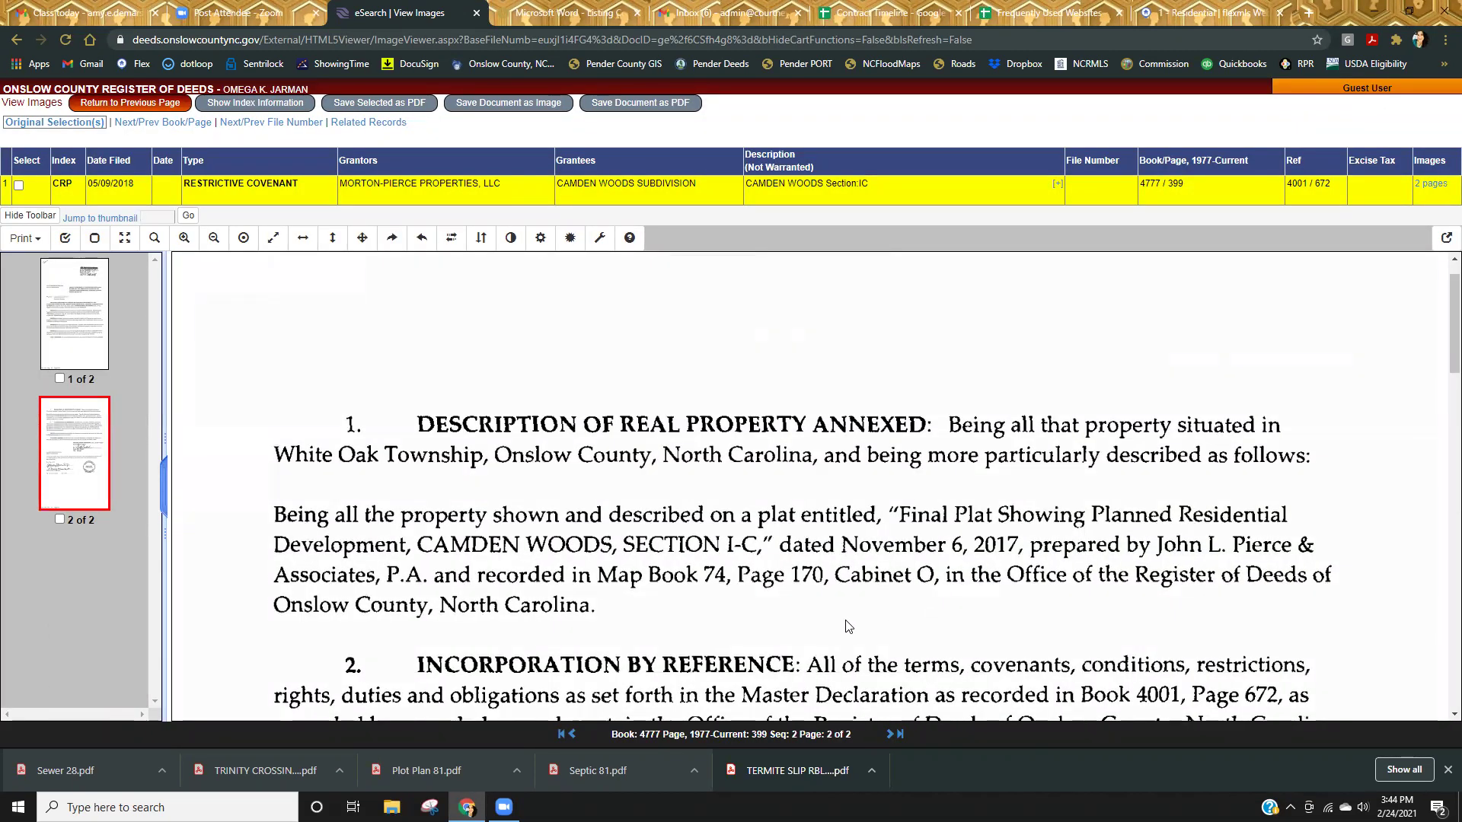
{"action": "scroll", "coordinate": [847, 624], "scroll_direction": "down", "scroll_amount": 1}
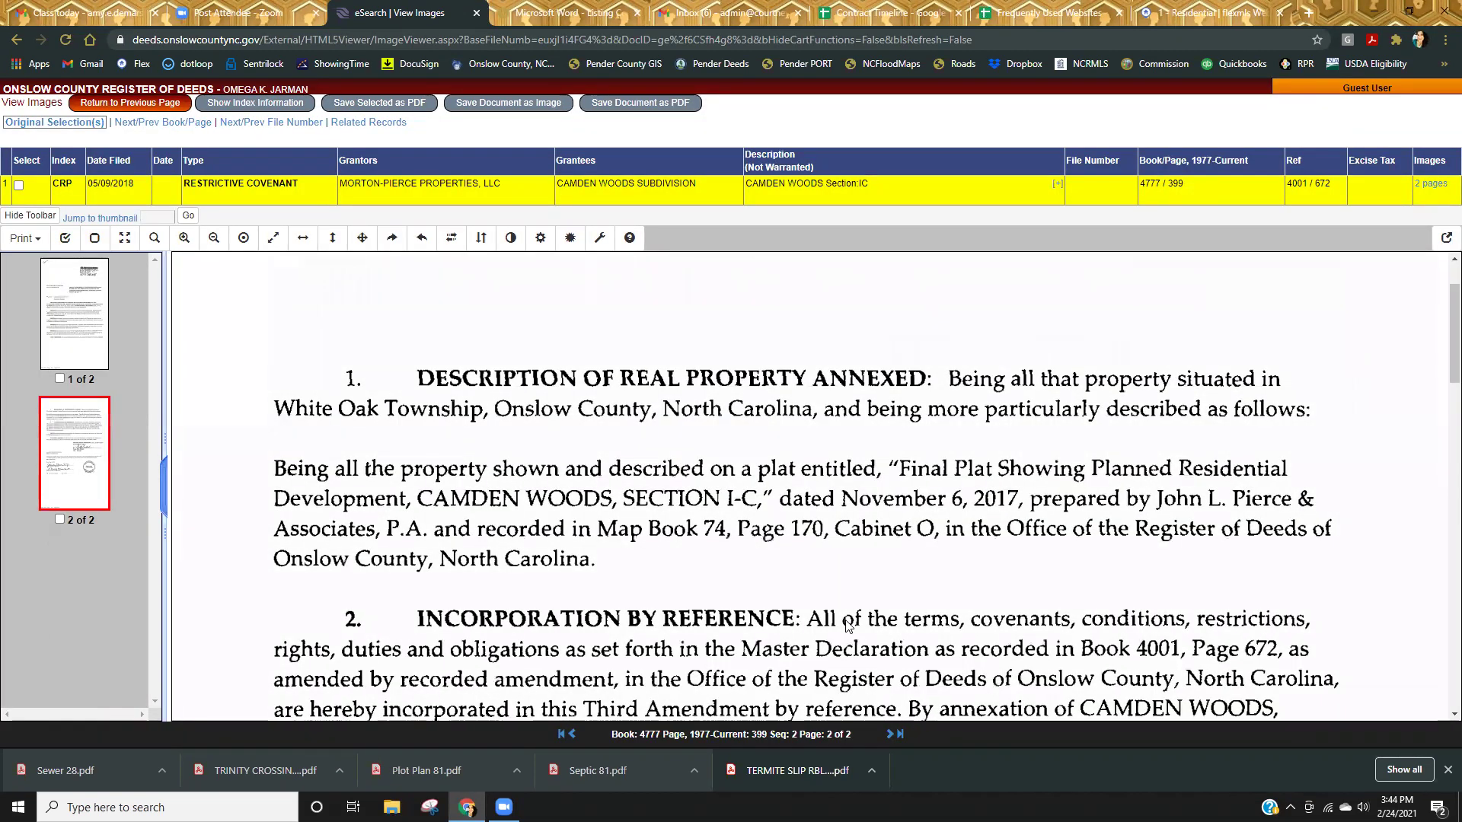
{"action": "scroll", "coordinate": [847, 624], "scroll_direction": "down", "scroll_amount": 6}
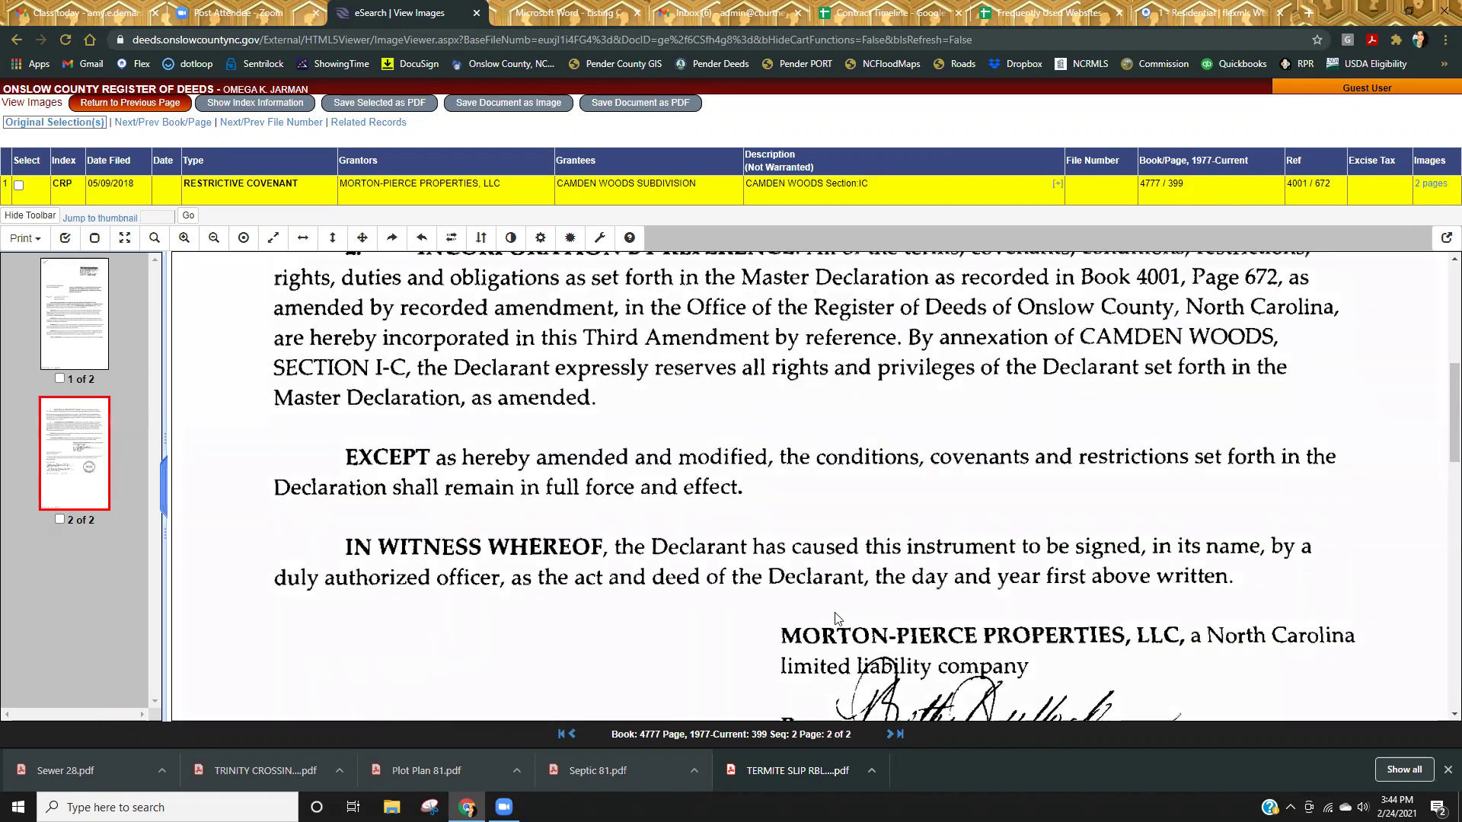
{"action": "left_click", "coordinate": [74, 284]}
{"action": "scroll", "coordinate": [914, 663], "scroll_direction": "down", "scroll_amount": 4}
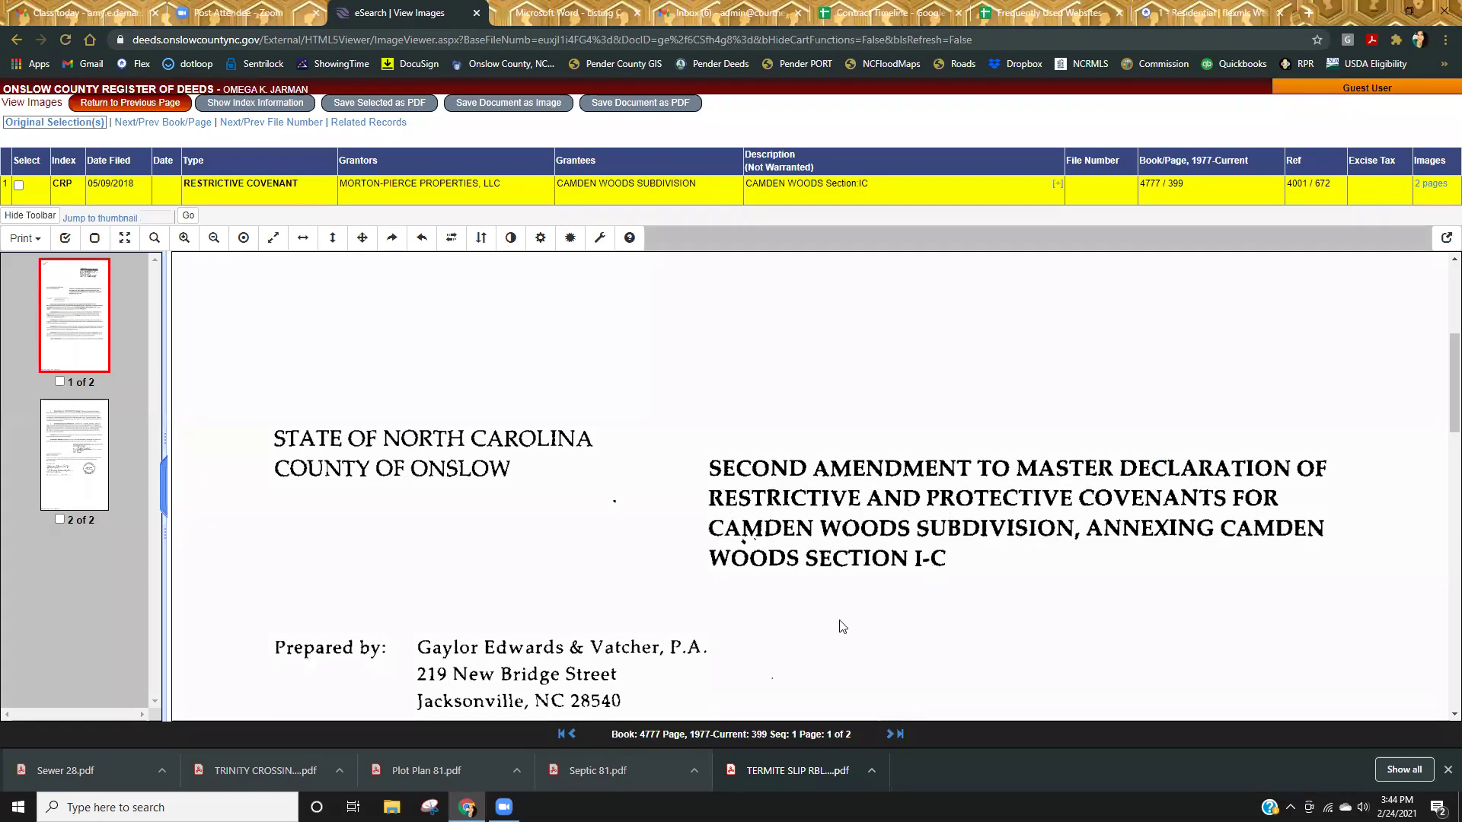
{"action": "scroll", "coordinate": [843, 626], "scroll_direction": "down", "scroll_amount": 5}
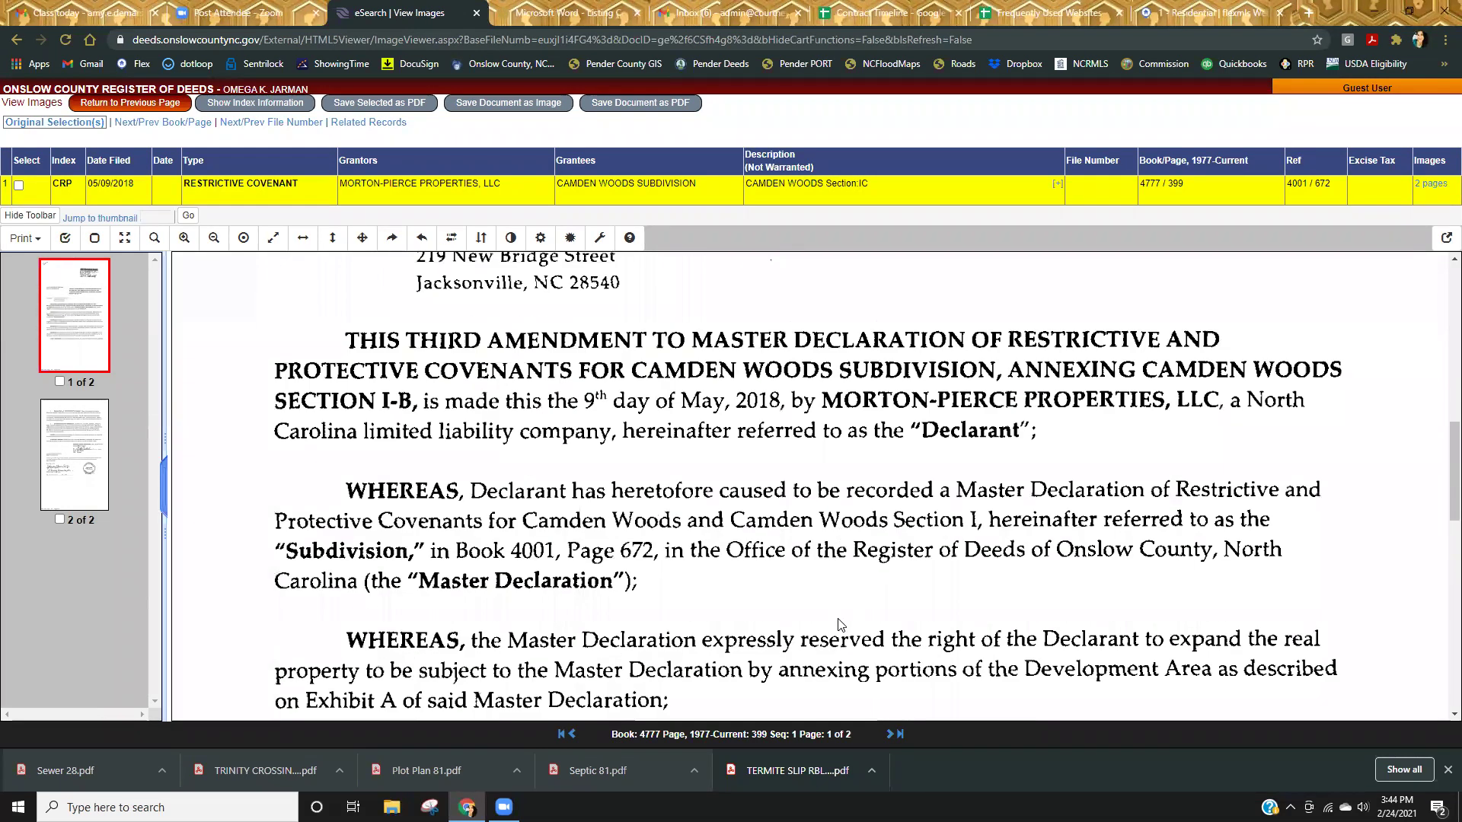
{"action": "scroll", "coordinate": [840, 624], "scroll_direction": "down", "scroll_amount": 5}
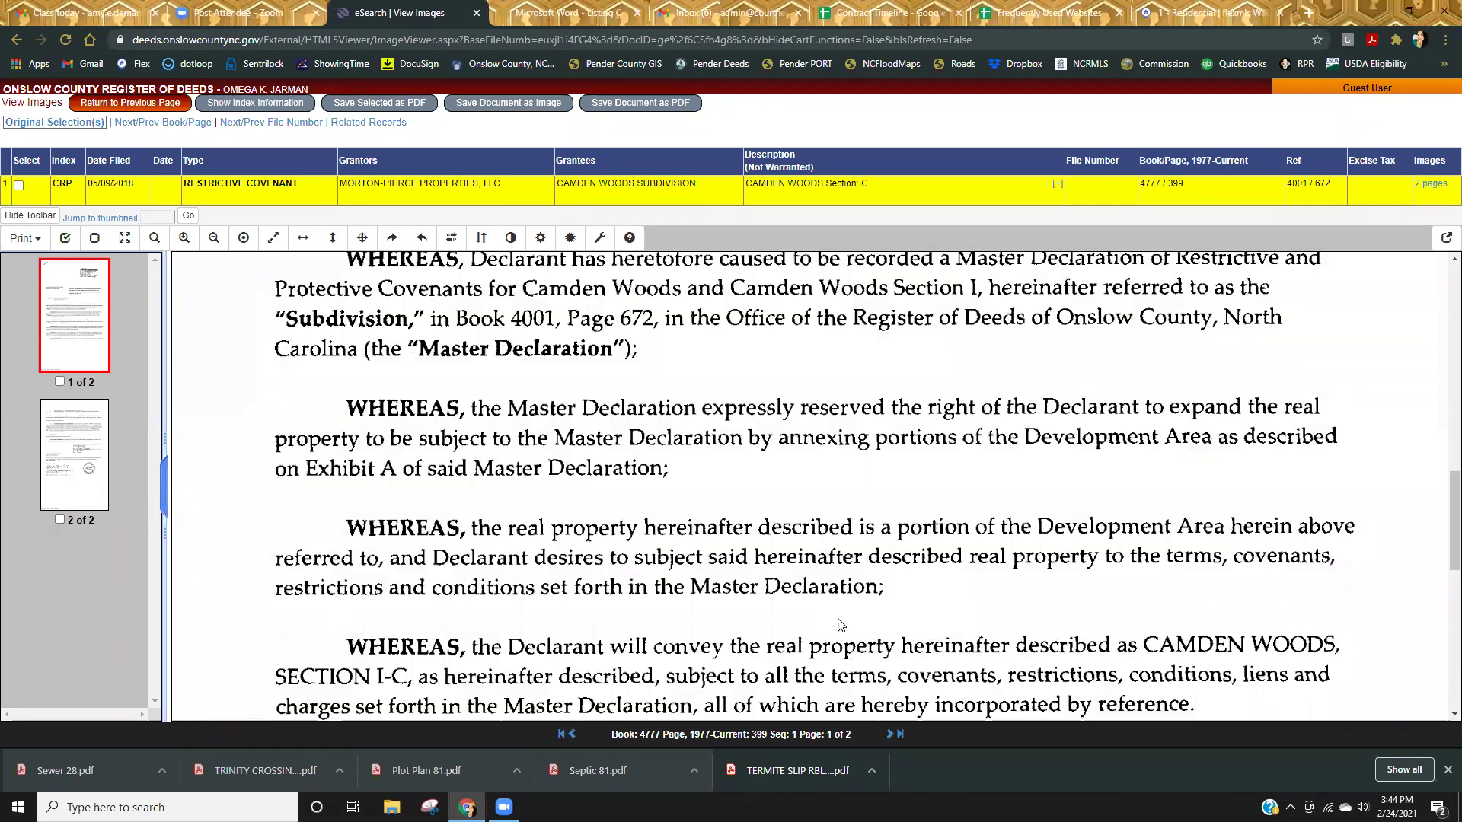
{"action": "scroll", "coordinate": [841, 625], "scroll_direction": "down", "scroll_amount": 1}
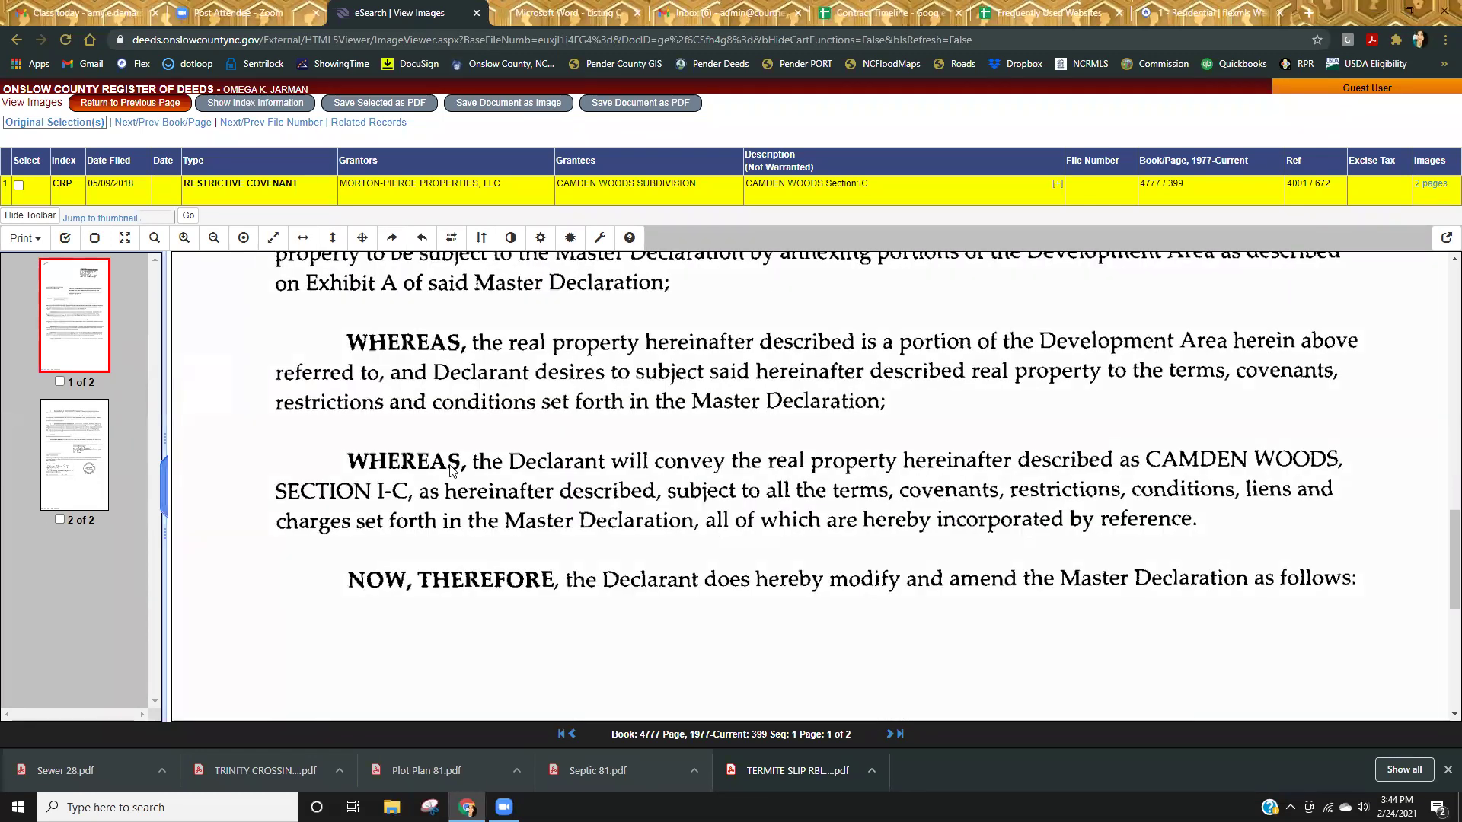
{"action": "left_click", "coordinate": [120, 105]}
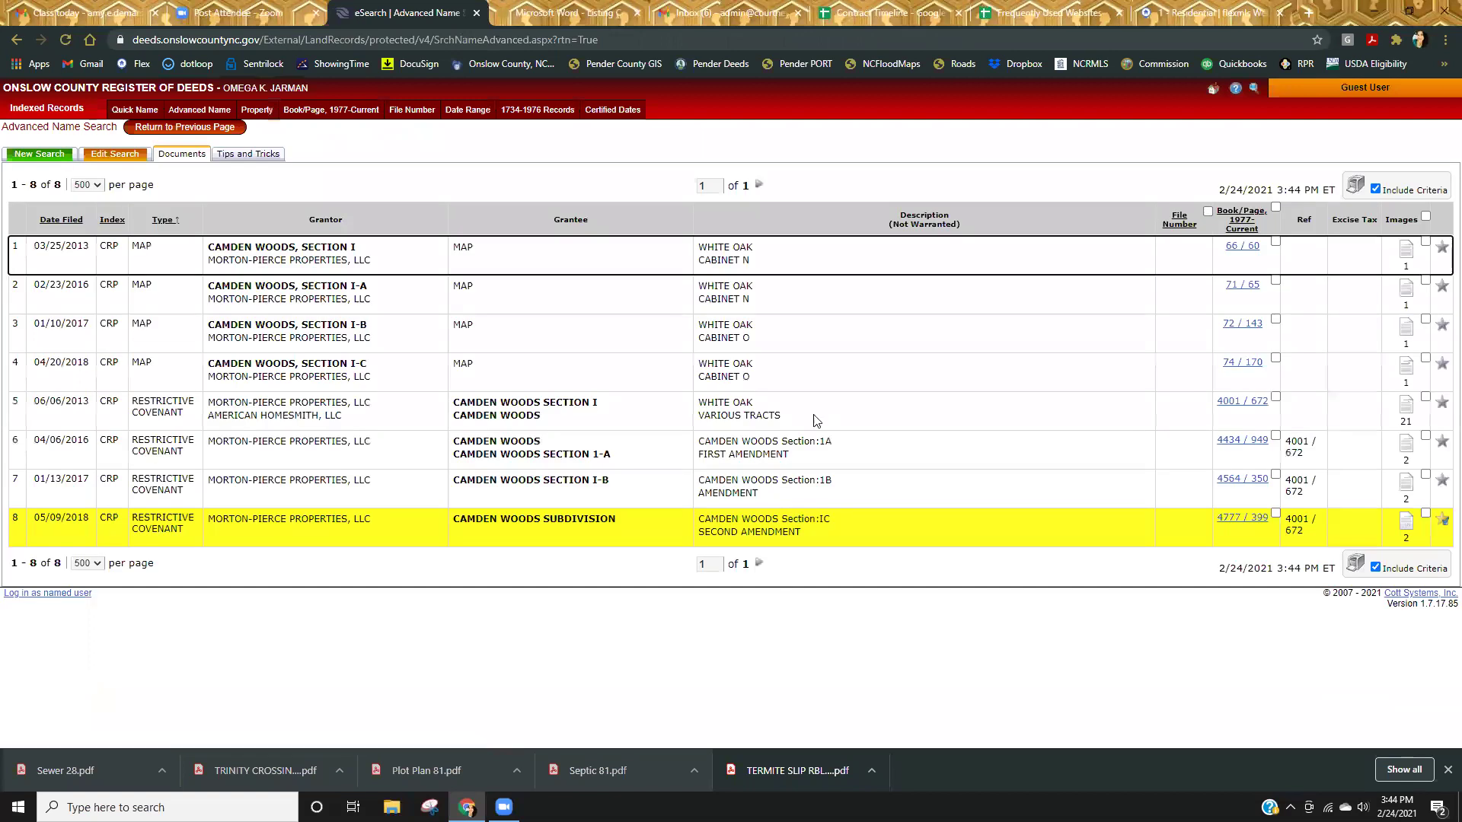
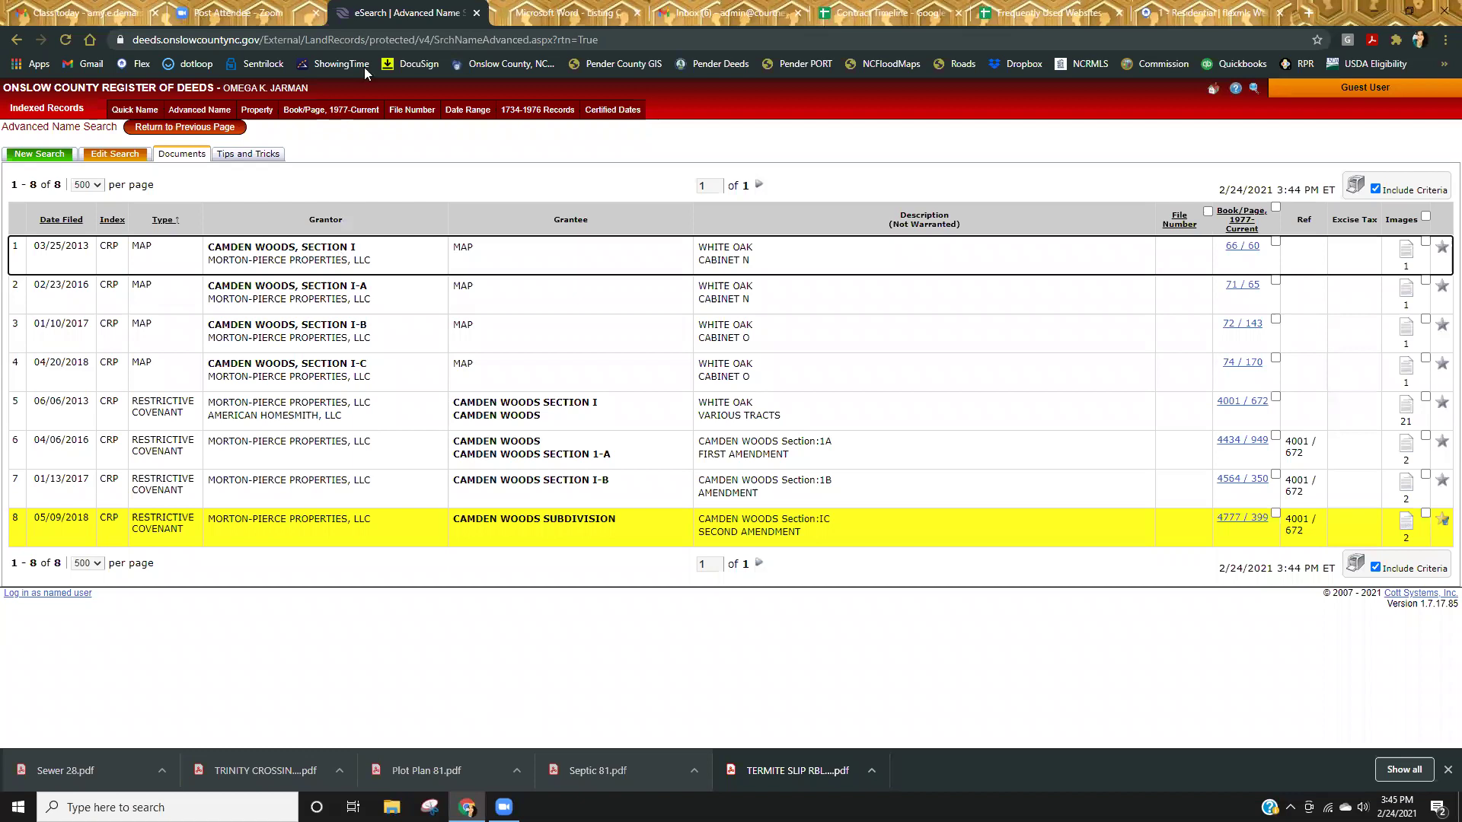
Search eSearch names for HIDDEN OAKS and open the Section 1A covenant's images.
{"action": "left_click", "coordinate": [190, 112]}
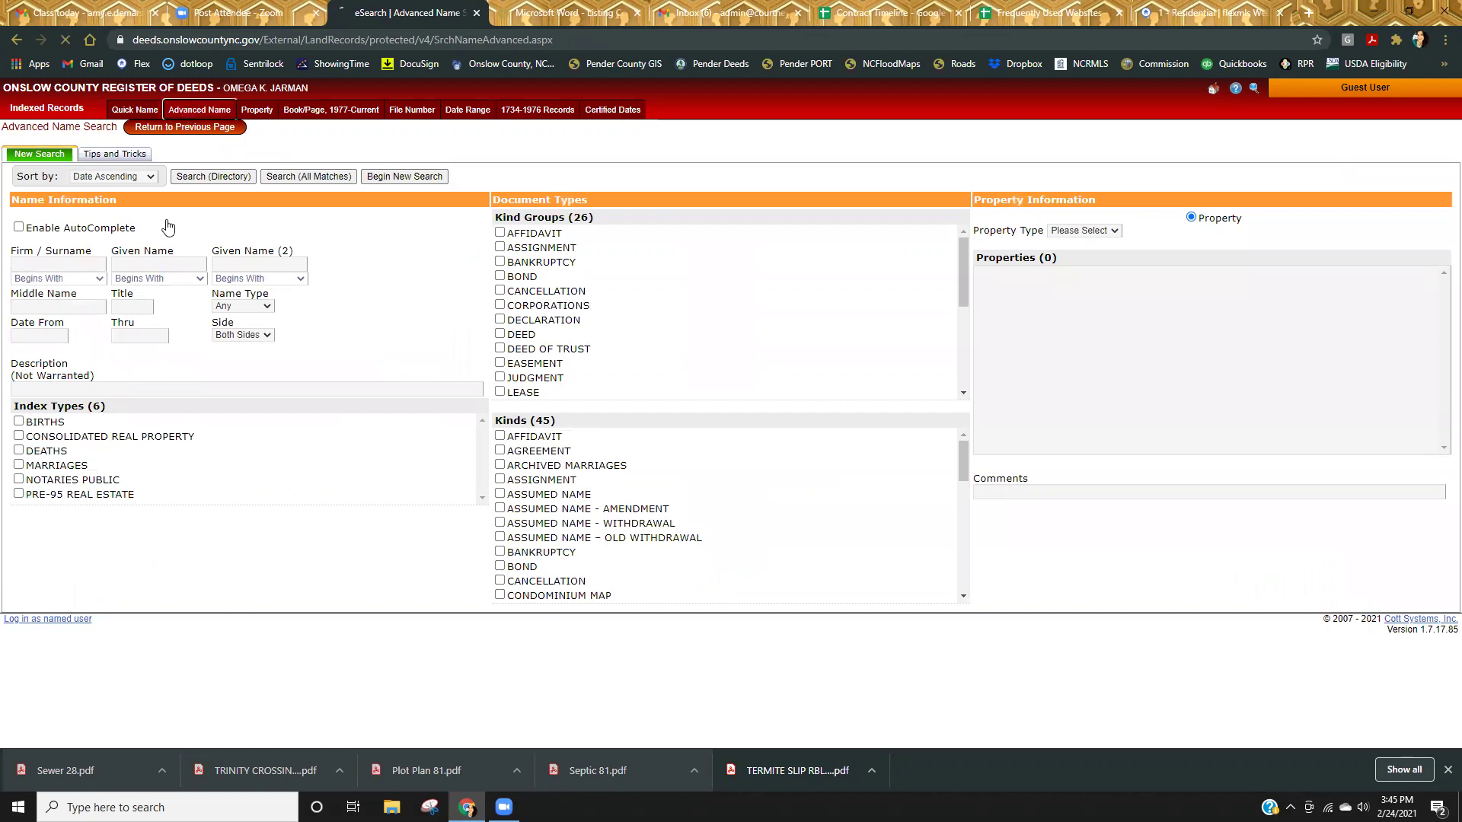
{"action": "type", "text": "HIDDEN OAKS"}
{"action": "key", "text": "Return"}
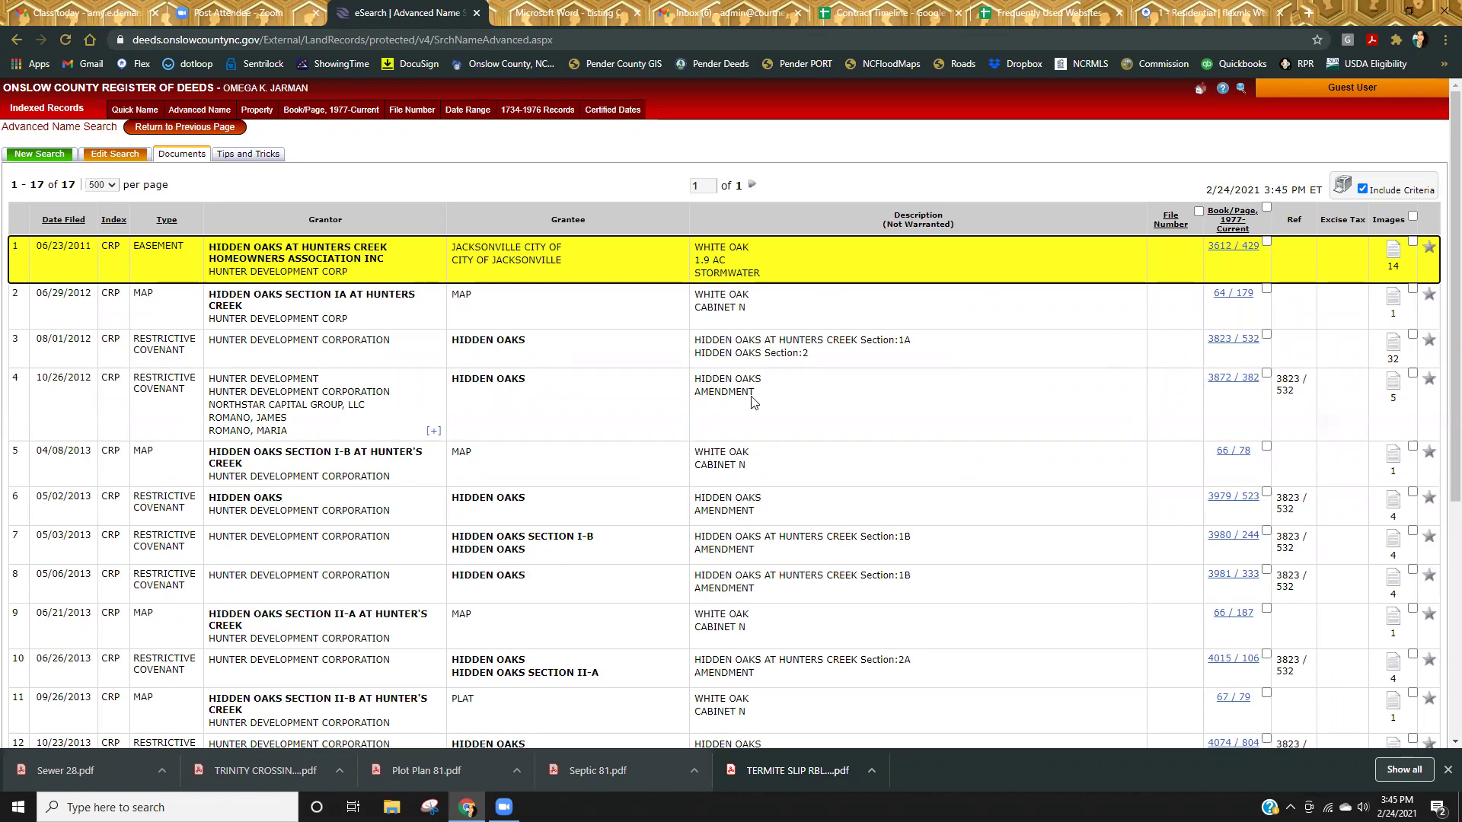
{"action": "left_click", "coordinate": [1393, 344]}
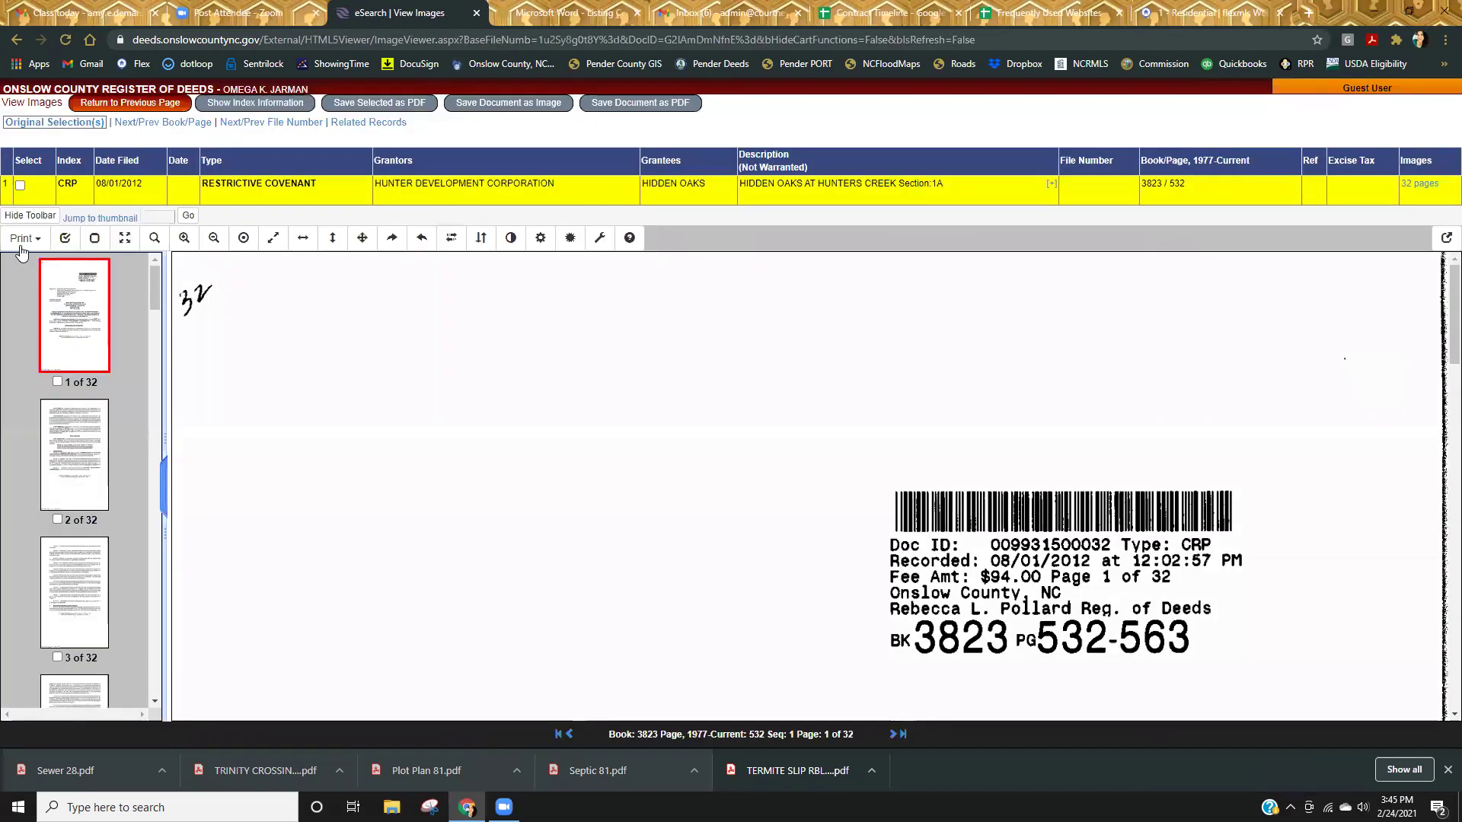
Print all 32 pages of the Hidden Oaks covenant into a maximized PDF window.
{"action": "left_click", "coordinate": [23, 239]}
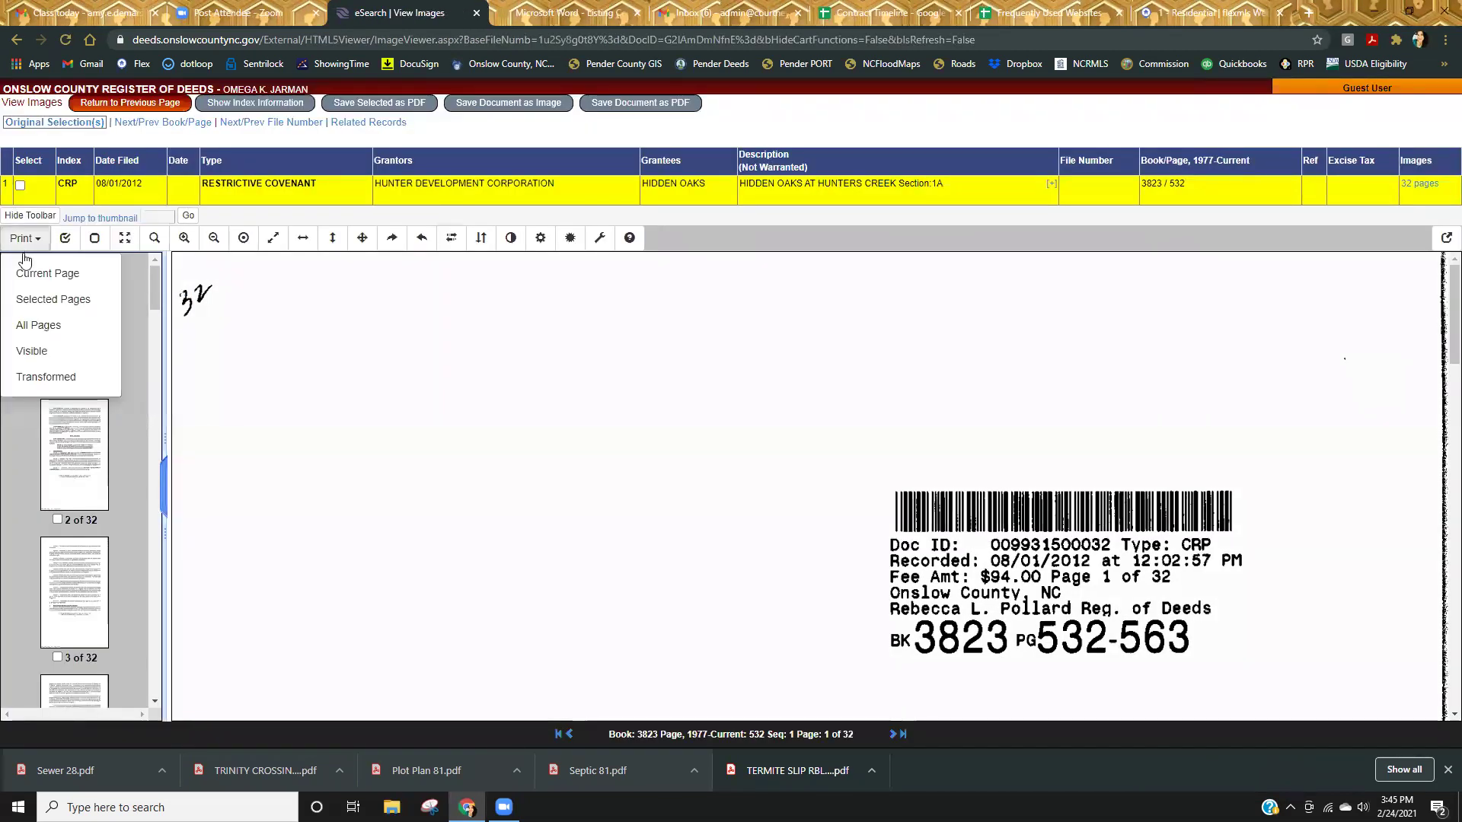
{"action": "left_click", "coordinate": [42, 326]}
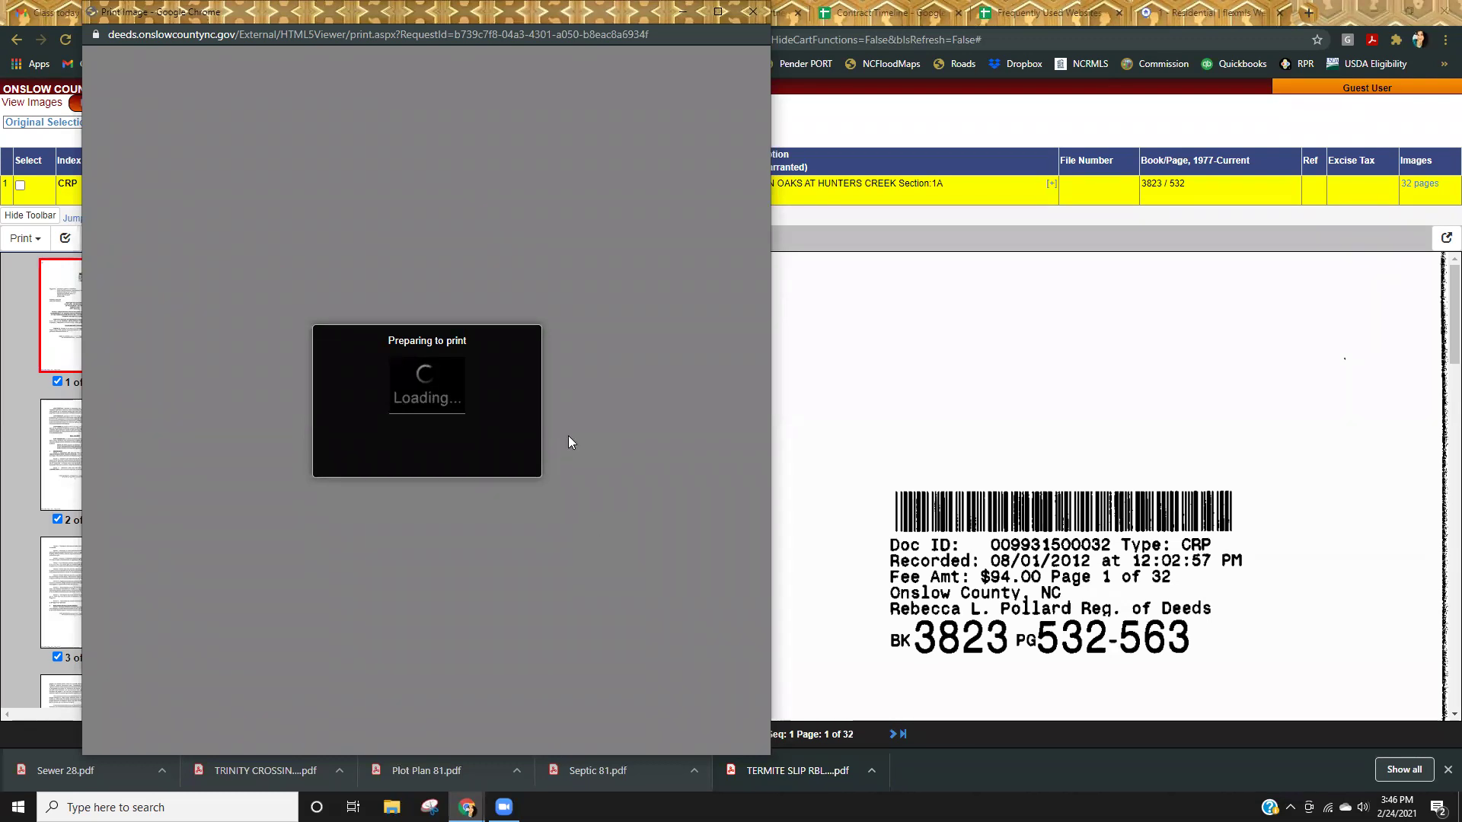
{"action": "left_click", "coordinate": [727, 19]}
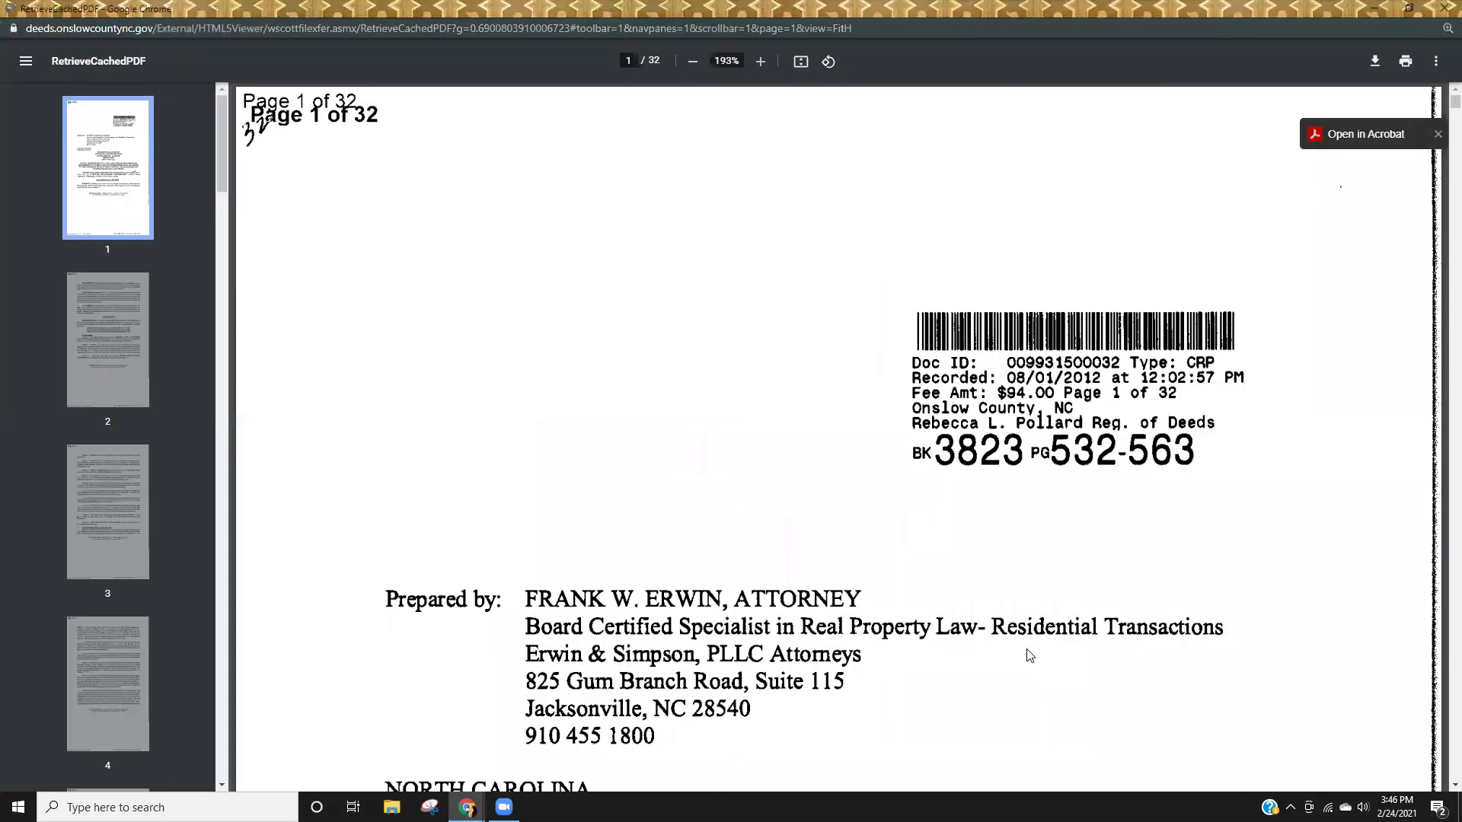
Jump to page 15 of the Hidden Oaks covenant and read the nuisance, animal and garbage sections.
{"action": "scroll", "coordinate": [1032, 651], "scroll_direction": "down", "scroll_amount": 4}
{"action": "scroll", "coordinate": [1032, 655], "scroll_direction": "up", "scroll_amount": 1}
{"action": "scroll", "coordinate": [1032, 655], "scroll_direction": "down", "scroll_amount": 5}
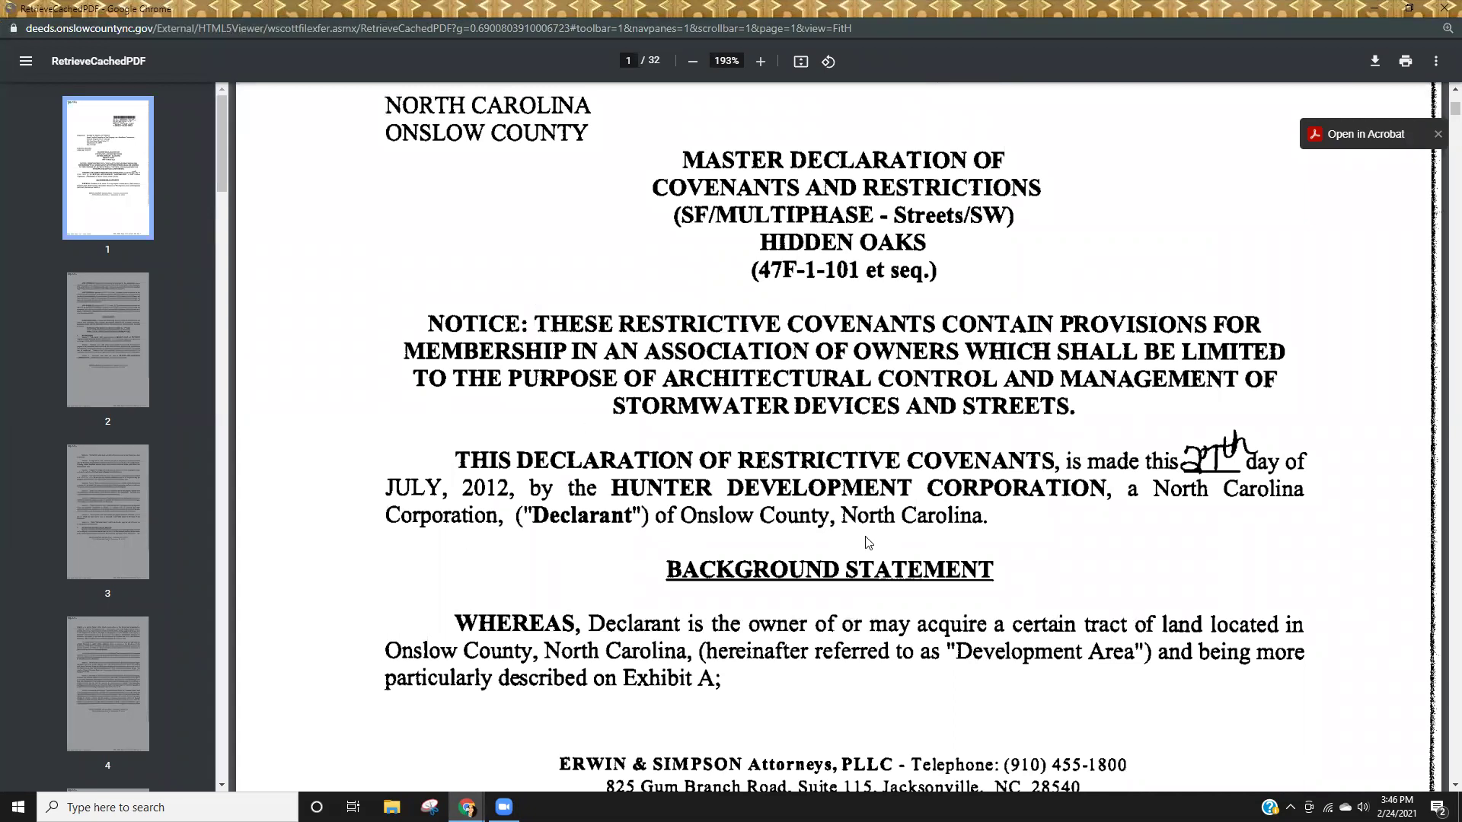
{"action": "scroll", "coordinate": [891, 635], "scroll_direction": "down", "scroll_amount": 10}
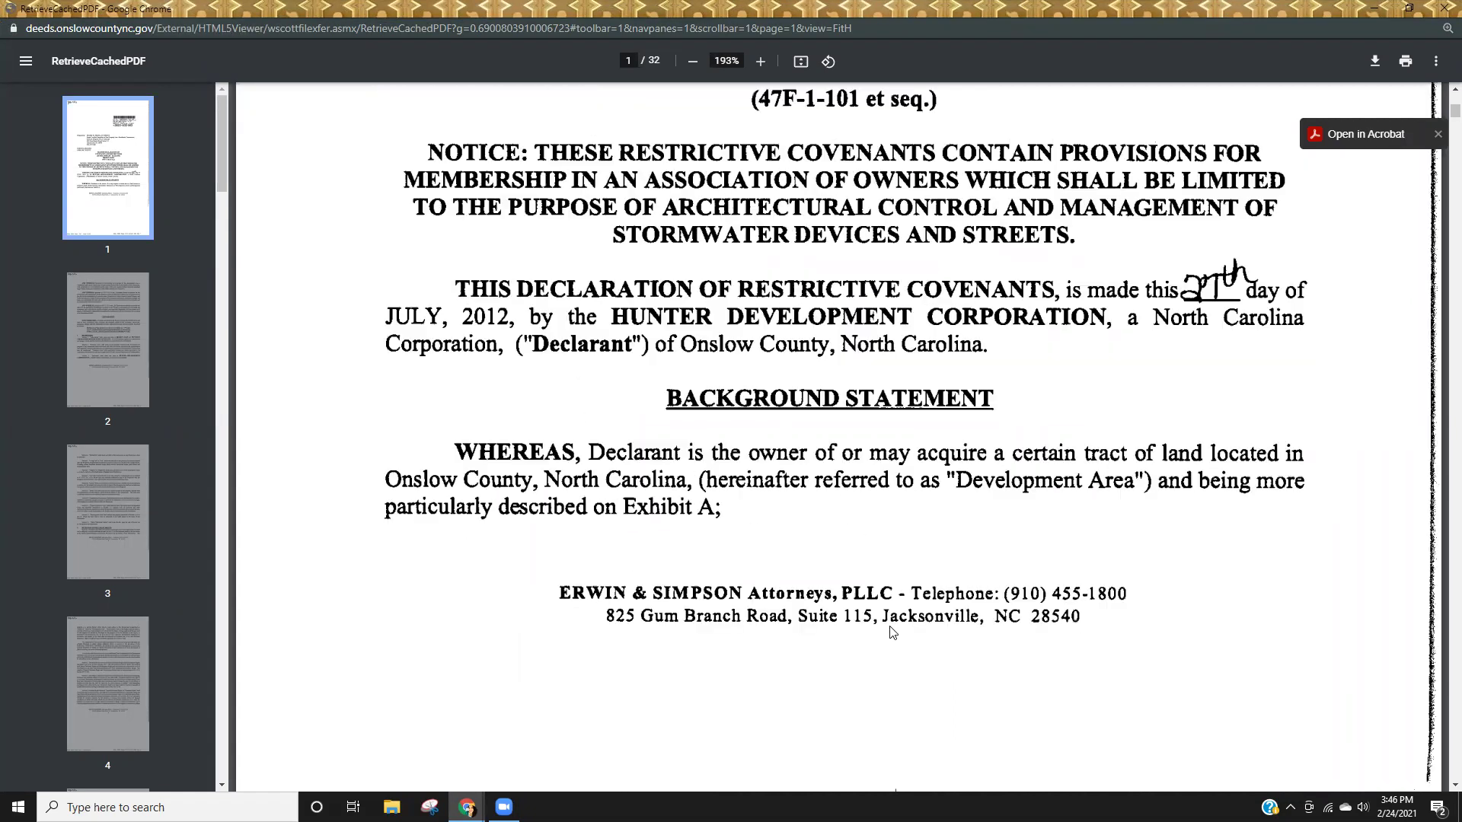
{"action": "scroll", "coordinate": [128, 444], "scroll_direction": "down", "scroll_amount": 10}
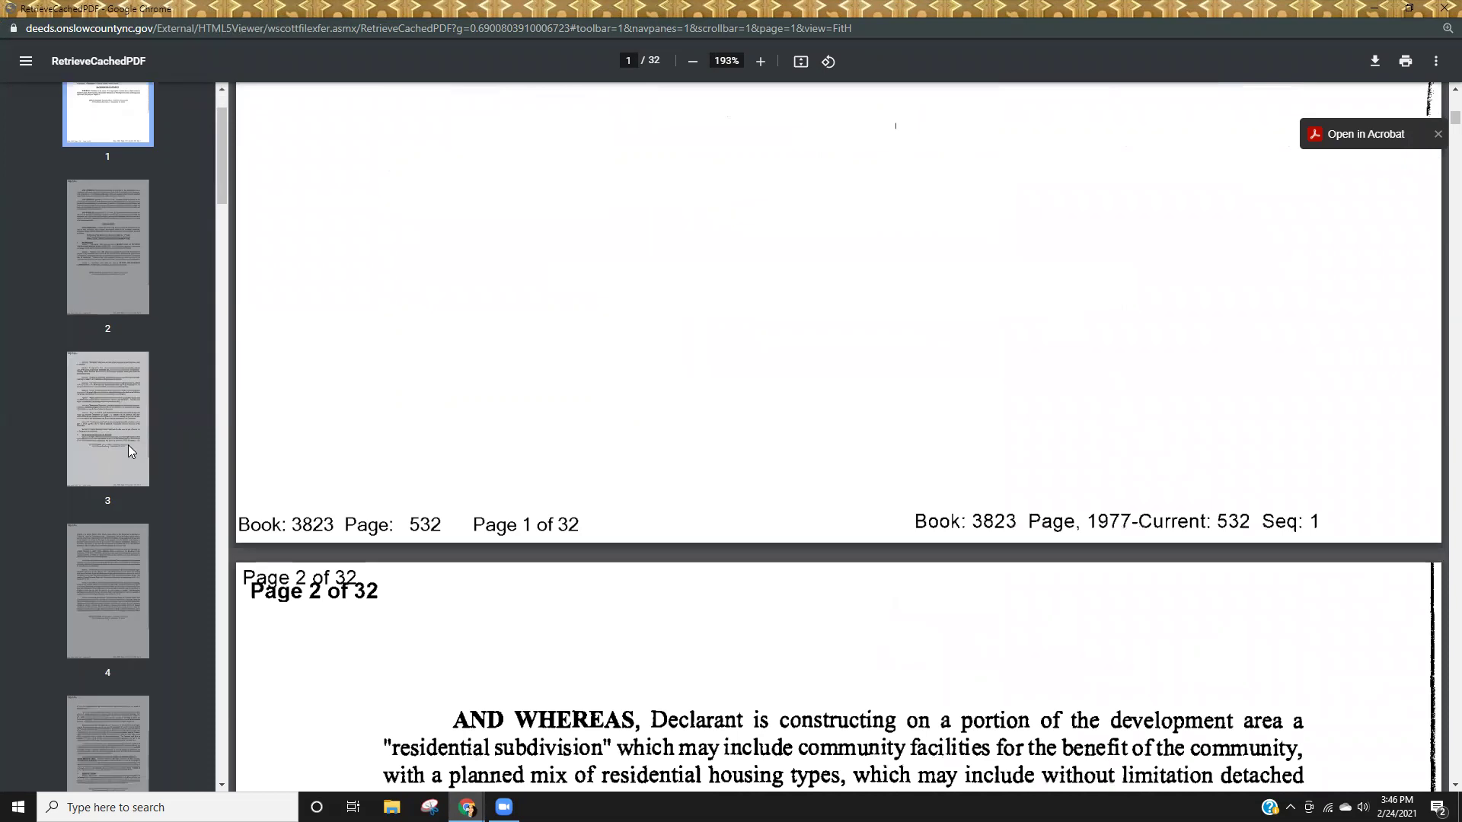
{"action": "scroll", "coordinate": [121, 479], "scroll_direction": "down", "scroll_amount": 12}
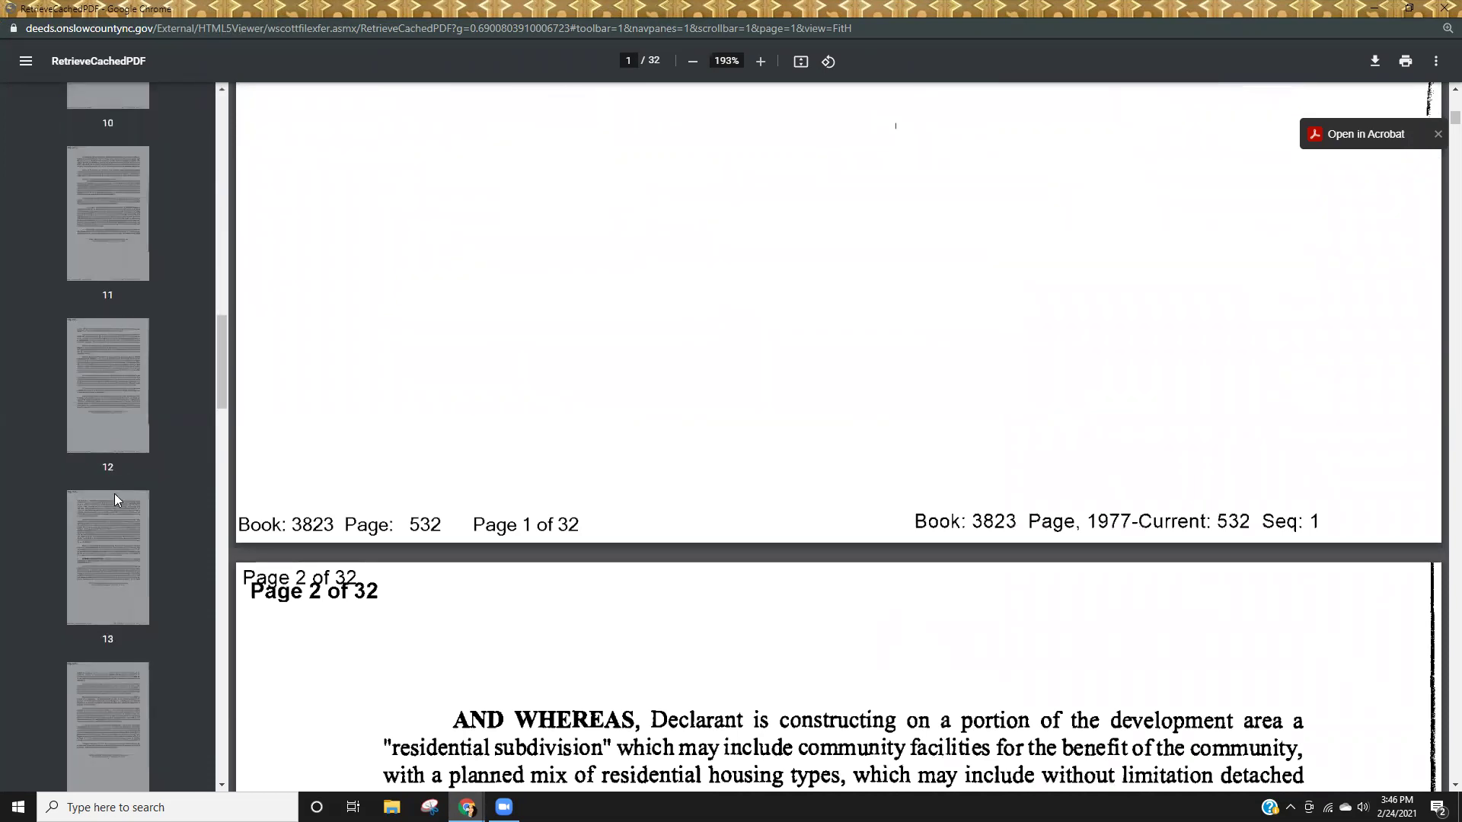
{"action": "left_click", "coordinate": [115, 487]}
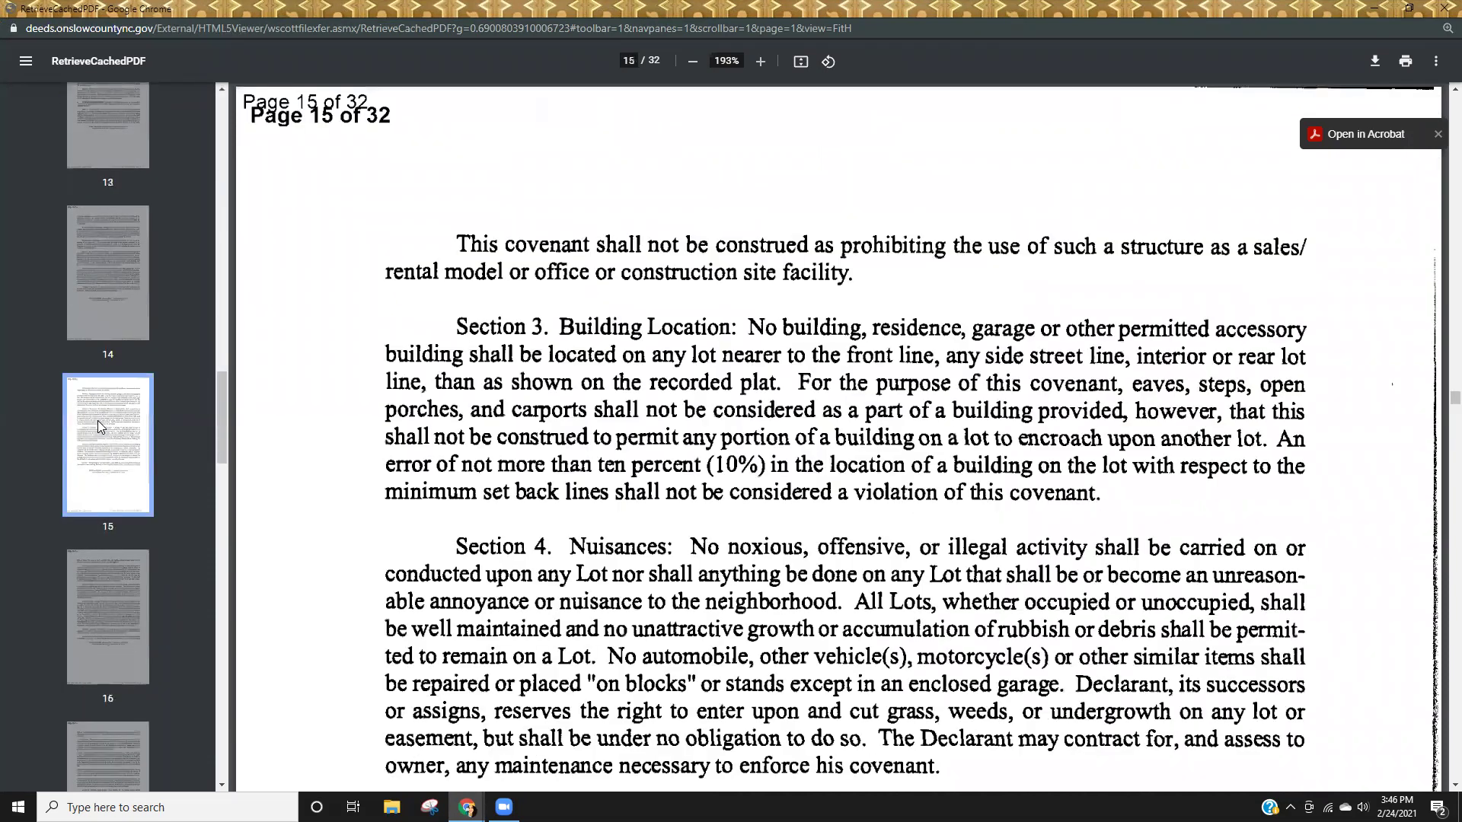
{"action": "scroll", "coordinate": [1028, 715], "scroll_direction": "down", "scroll_amount": 6}
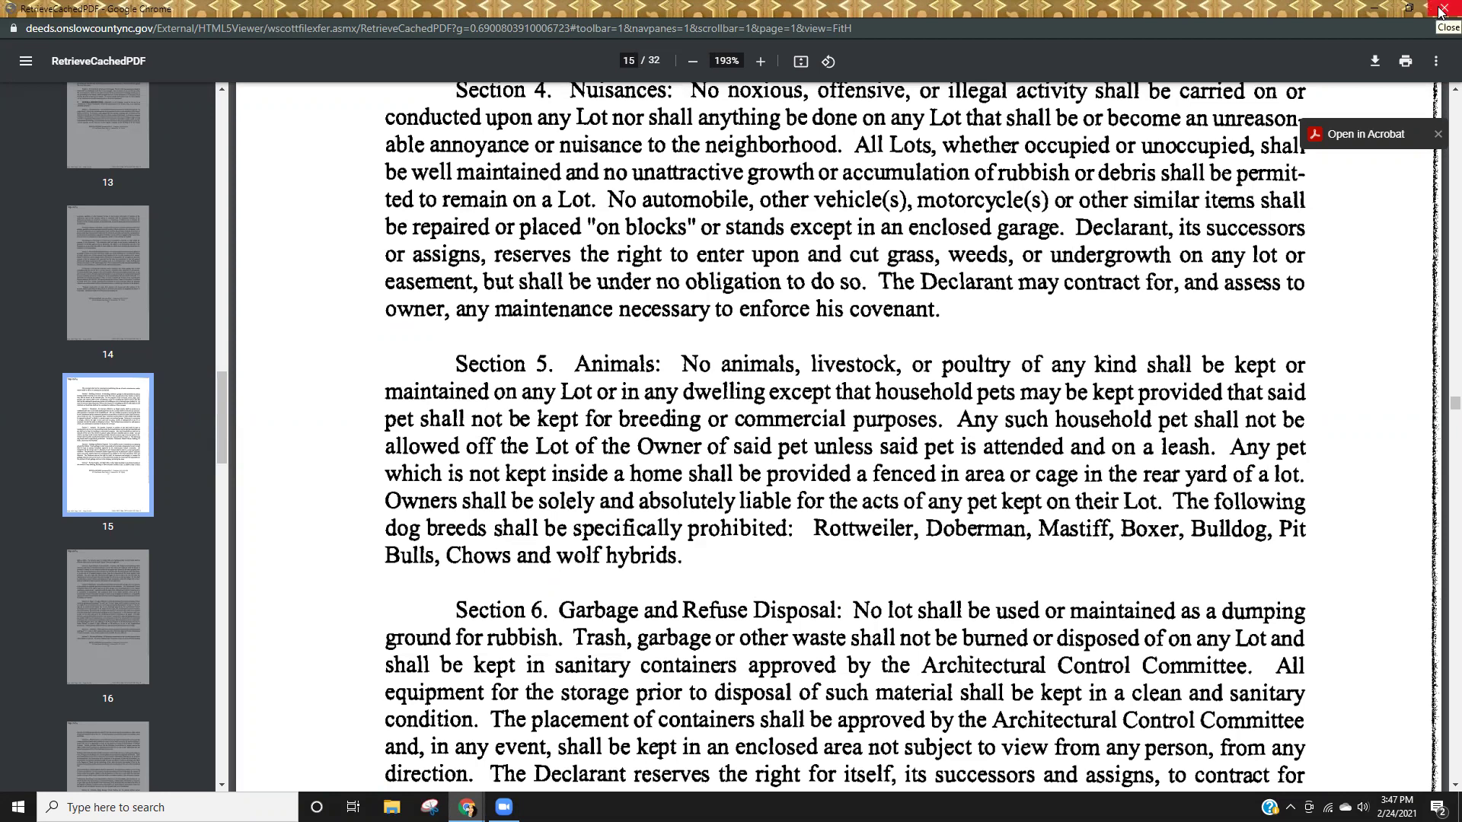
Close the covenant PDF and return to the advanced name search form.
{"action": "left_click", "coordinate": [1441, 10]}
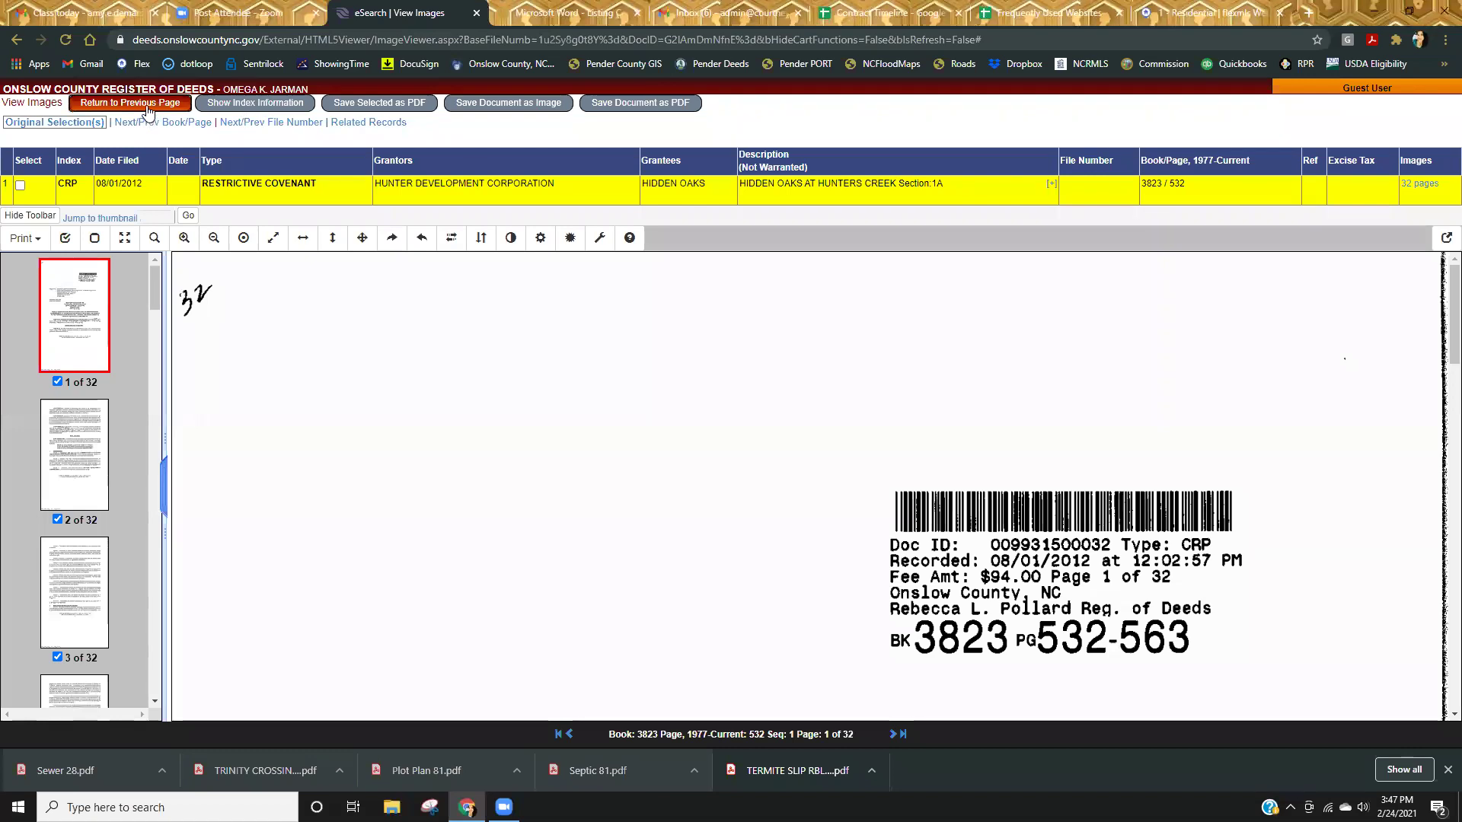
{"action": "left_click", "coordinate": [148, 106]}
{"action": "left_click", "coordinate": [199, 110]}
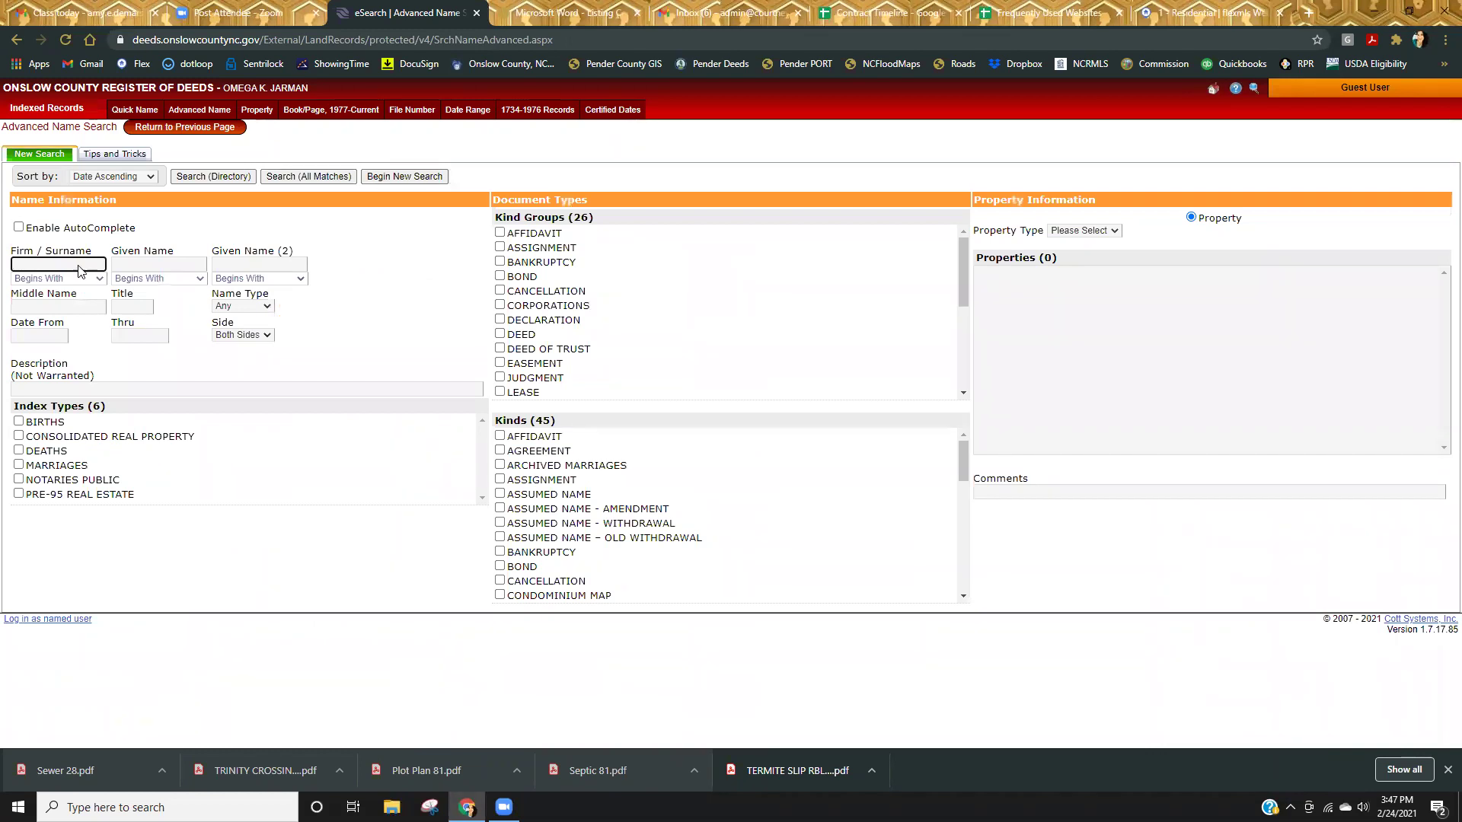
Run a 1977-Current Book/Page search for Book 4393, page 510.
{"action": "left_click", "coordinate": [335, 113]}
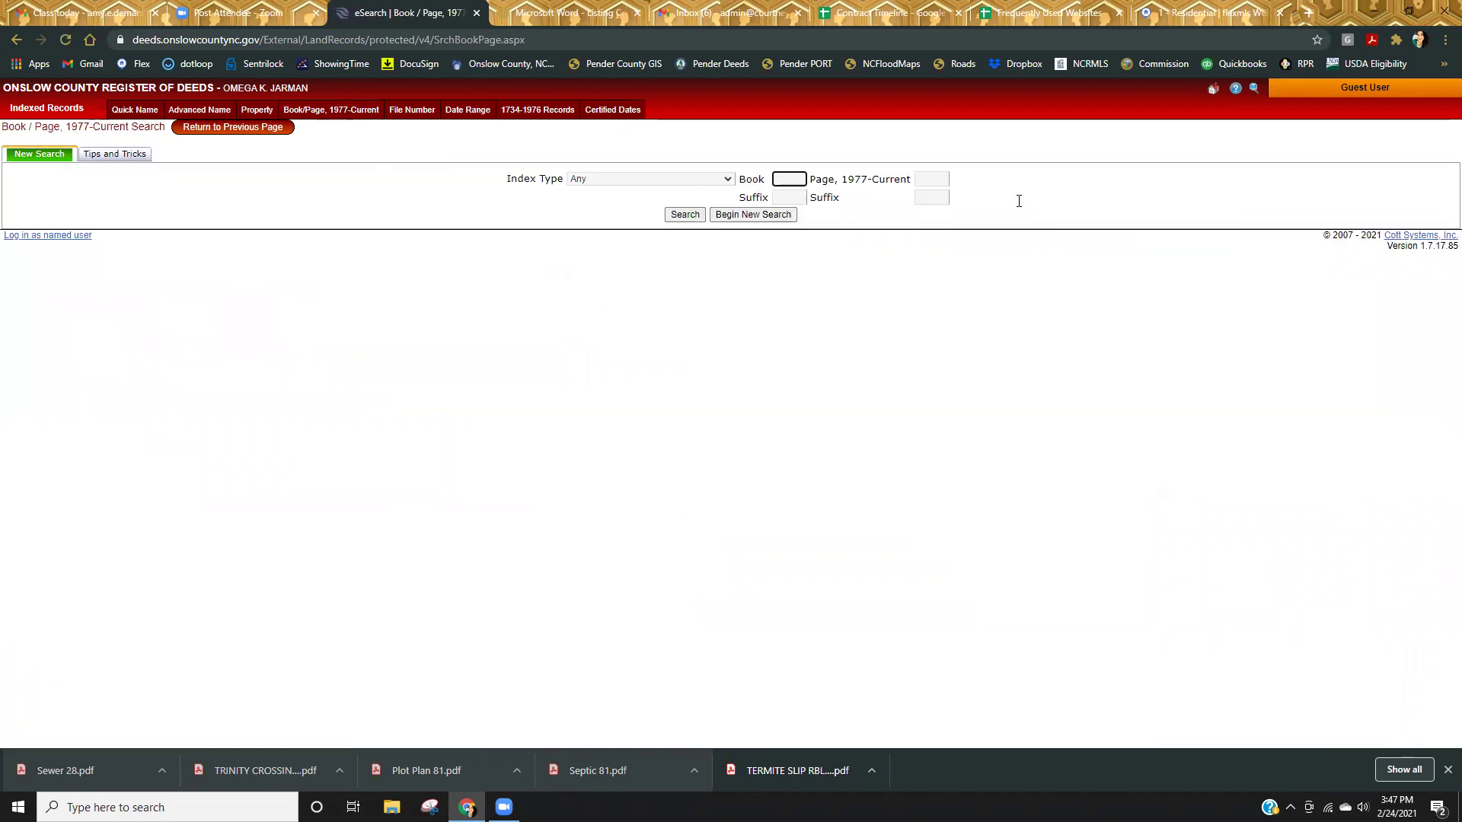
{"action": "type", "text": "4393"}
{"action": "key", "text": "Tab"}
{"action": "type", "text": "510"}
{"action": "key", "text": "Return"}
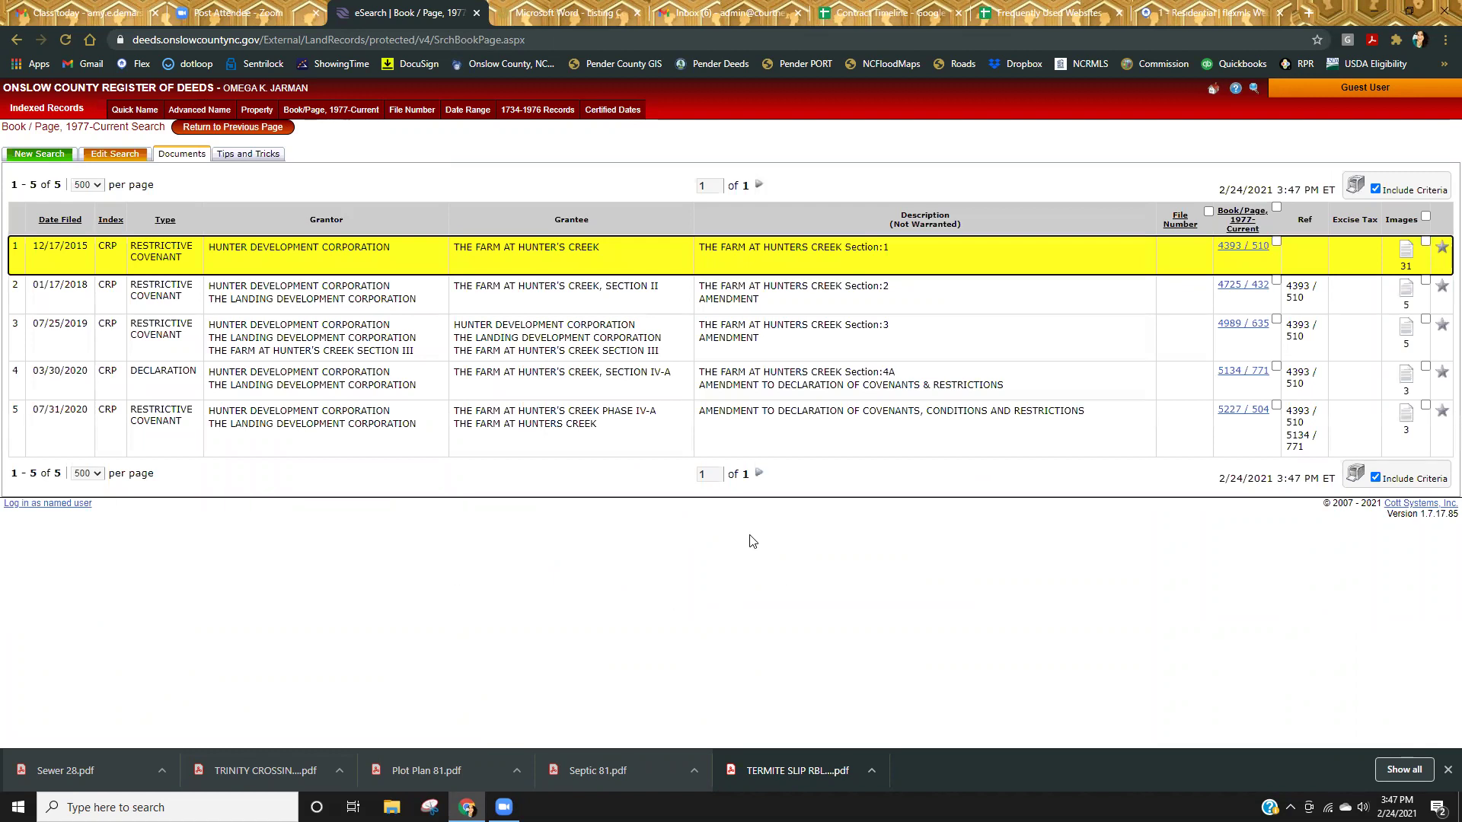
Open the Farm at Hunter's Creek Section 1 covenant and print all 31 pages, maximized.
{"action": "left_click", "coordinate": [1243, 246]}
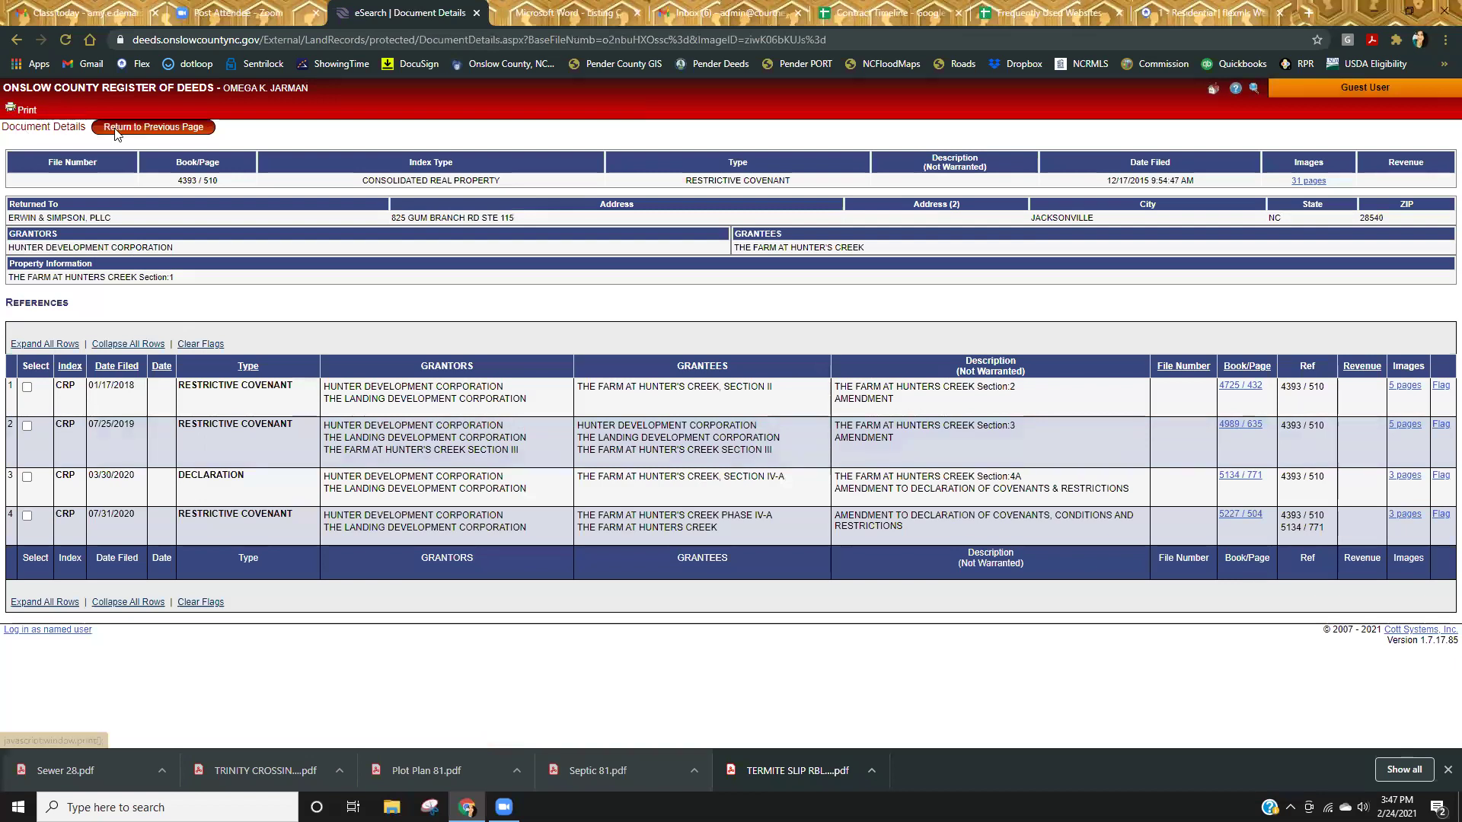
{"action": "left_click", "coordinate": [153, 126]}
{"action": "left_click", "coordinate": [1442, 249]}
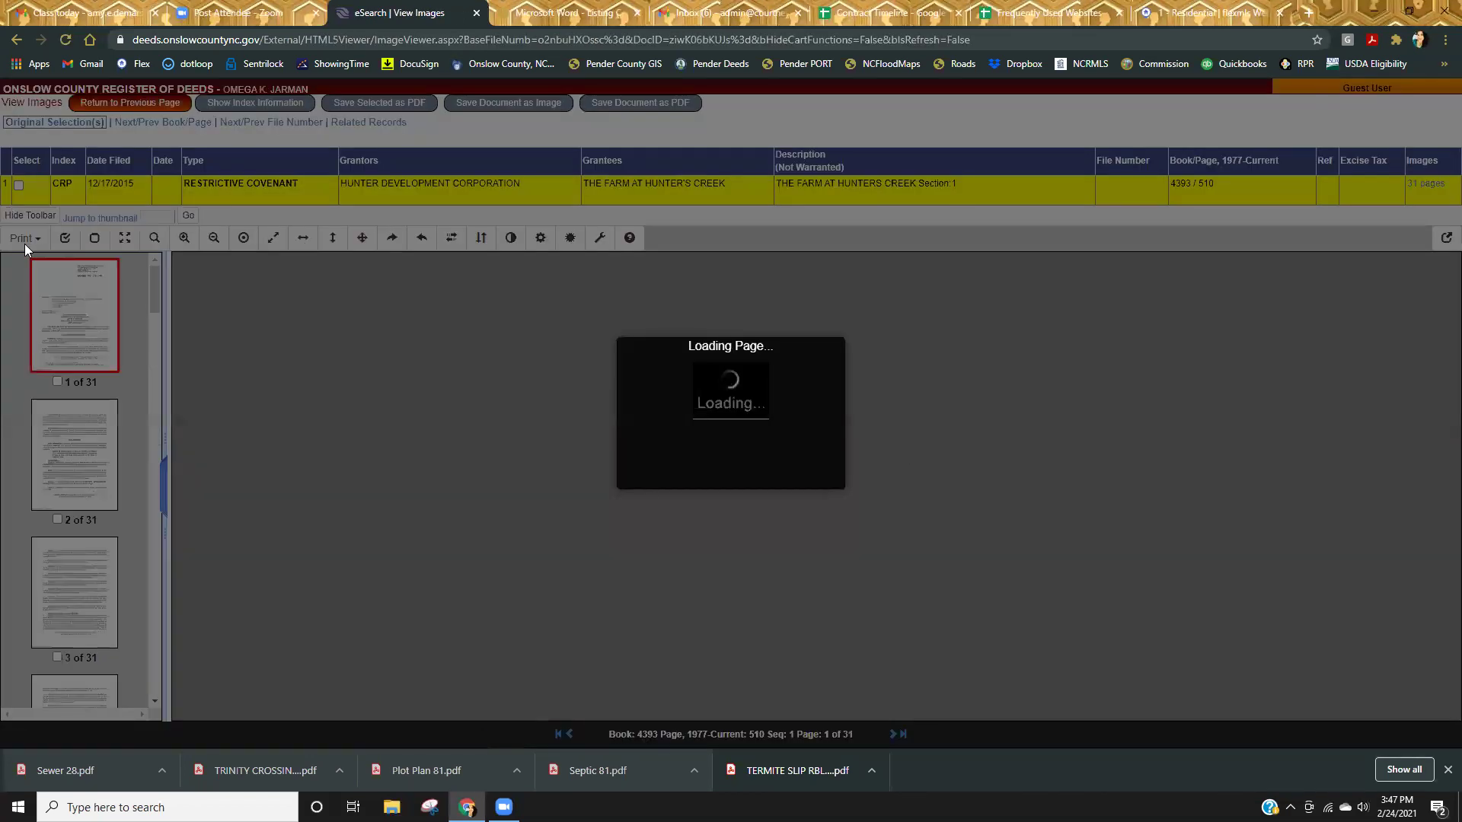
{"action": "left_click", "coordinate": [25, 238]}
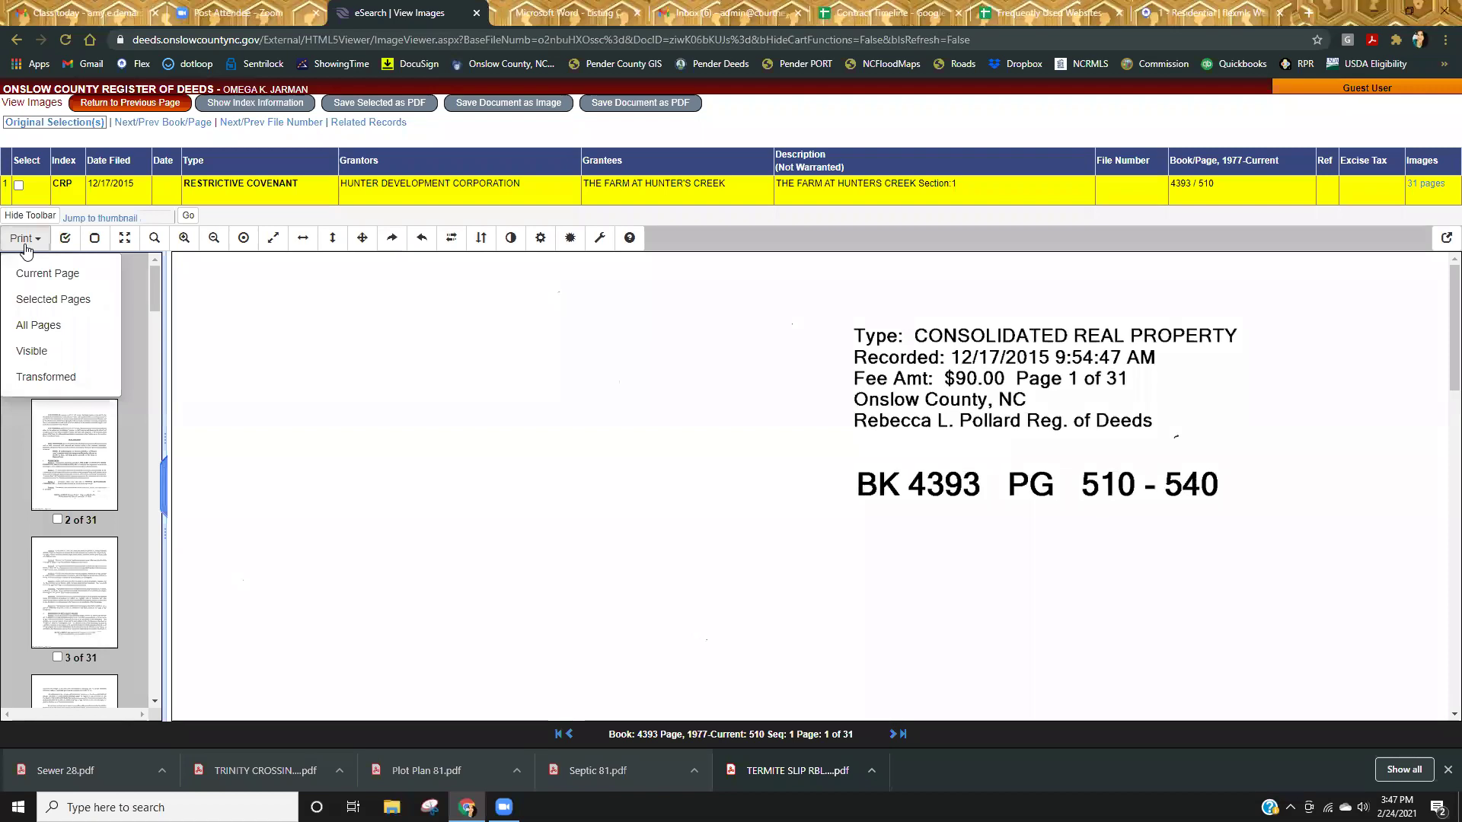
{"action": "left_click", "coordinate": [36, 328]}
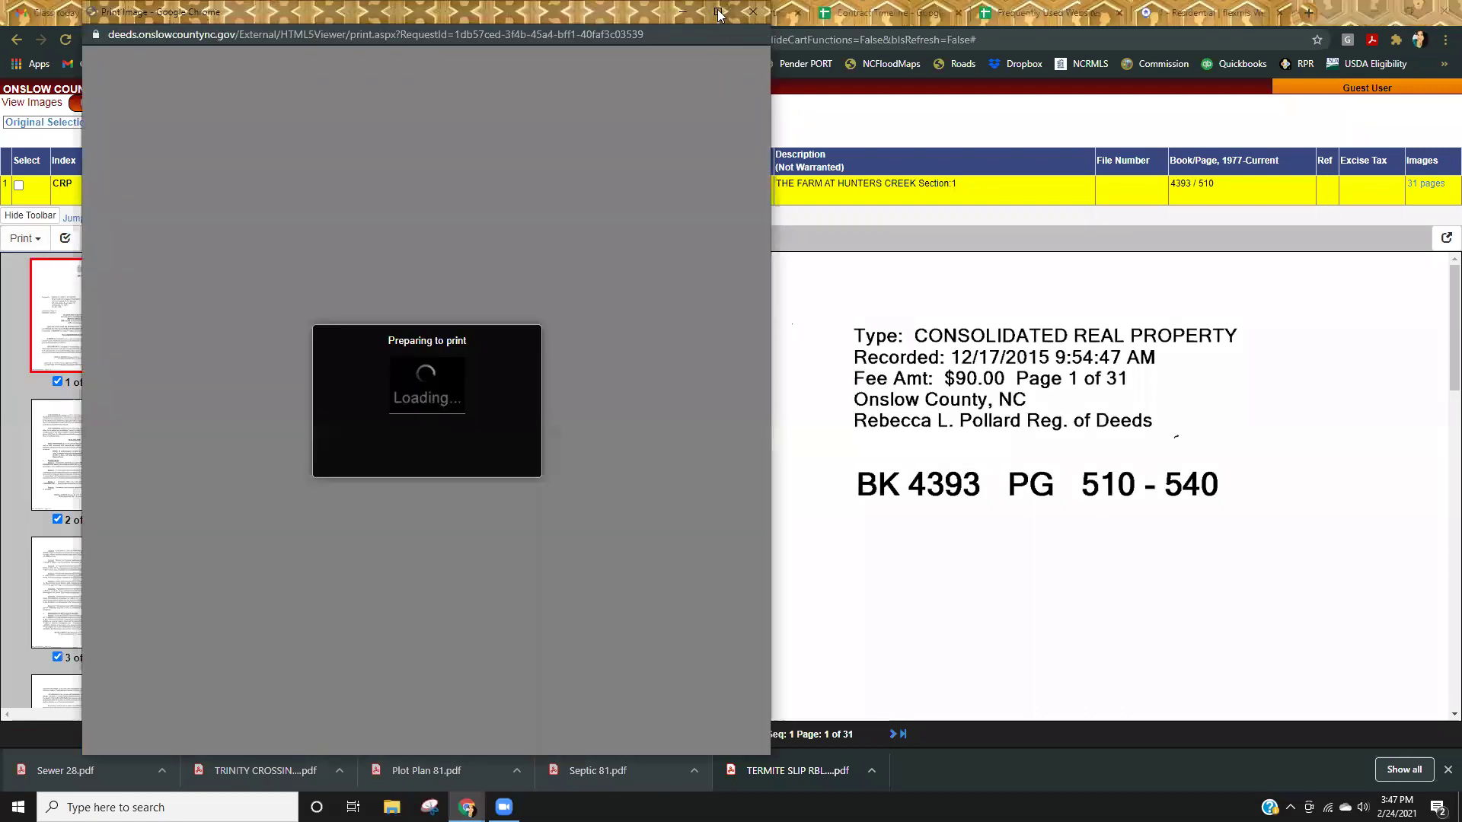
{"action": "double_click", "coordinate": [719, 15]}
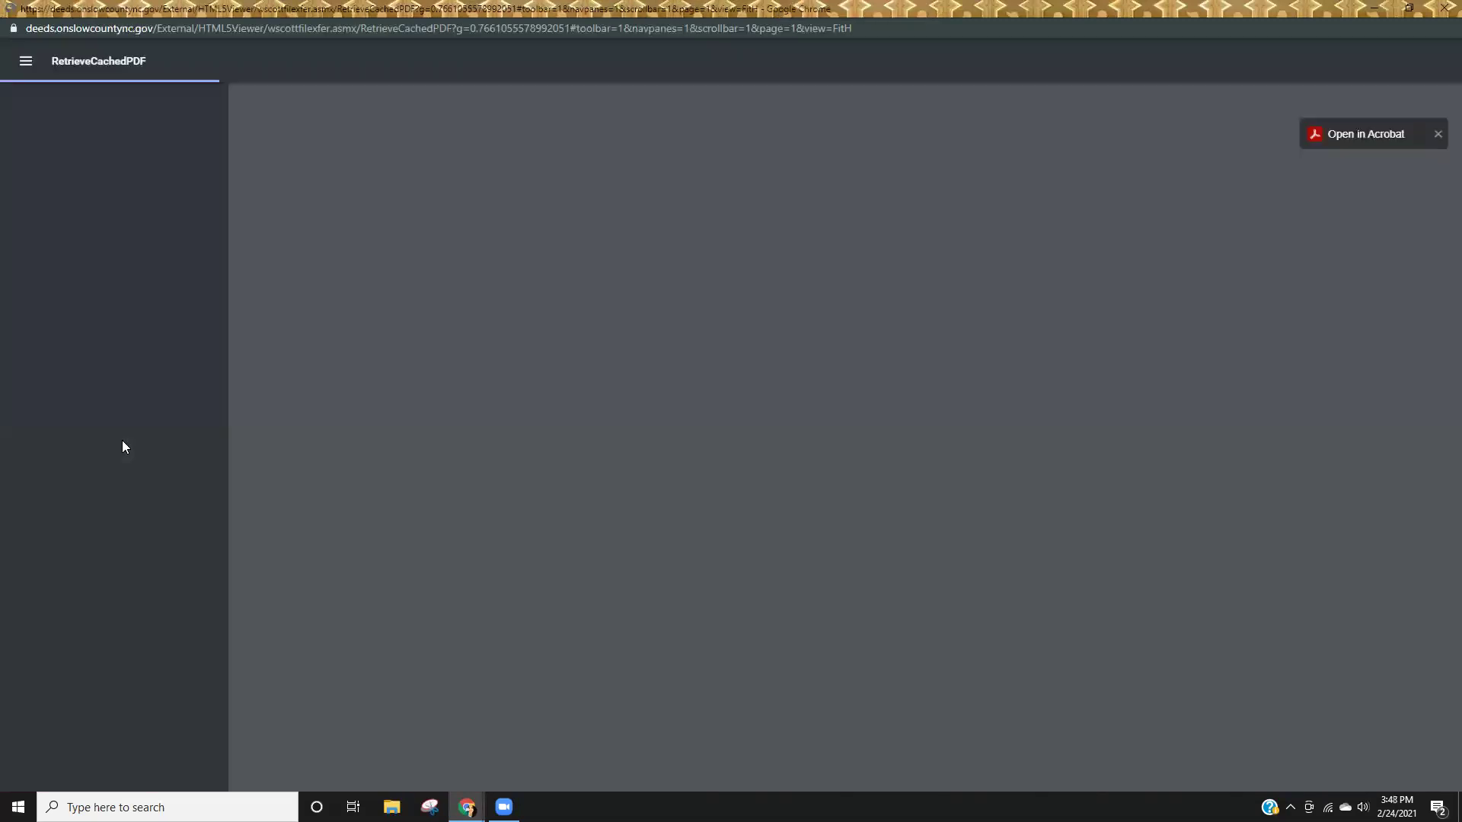
Jump to page 17 of the Farm at Hunter's Creek covenant and read Section 4 Animals.
{"action": "scroll", "coordinate": [133, 440], "scroll_direction": "down", "scroll_amount": 20}
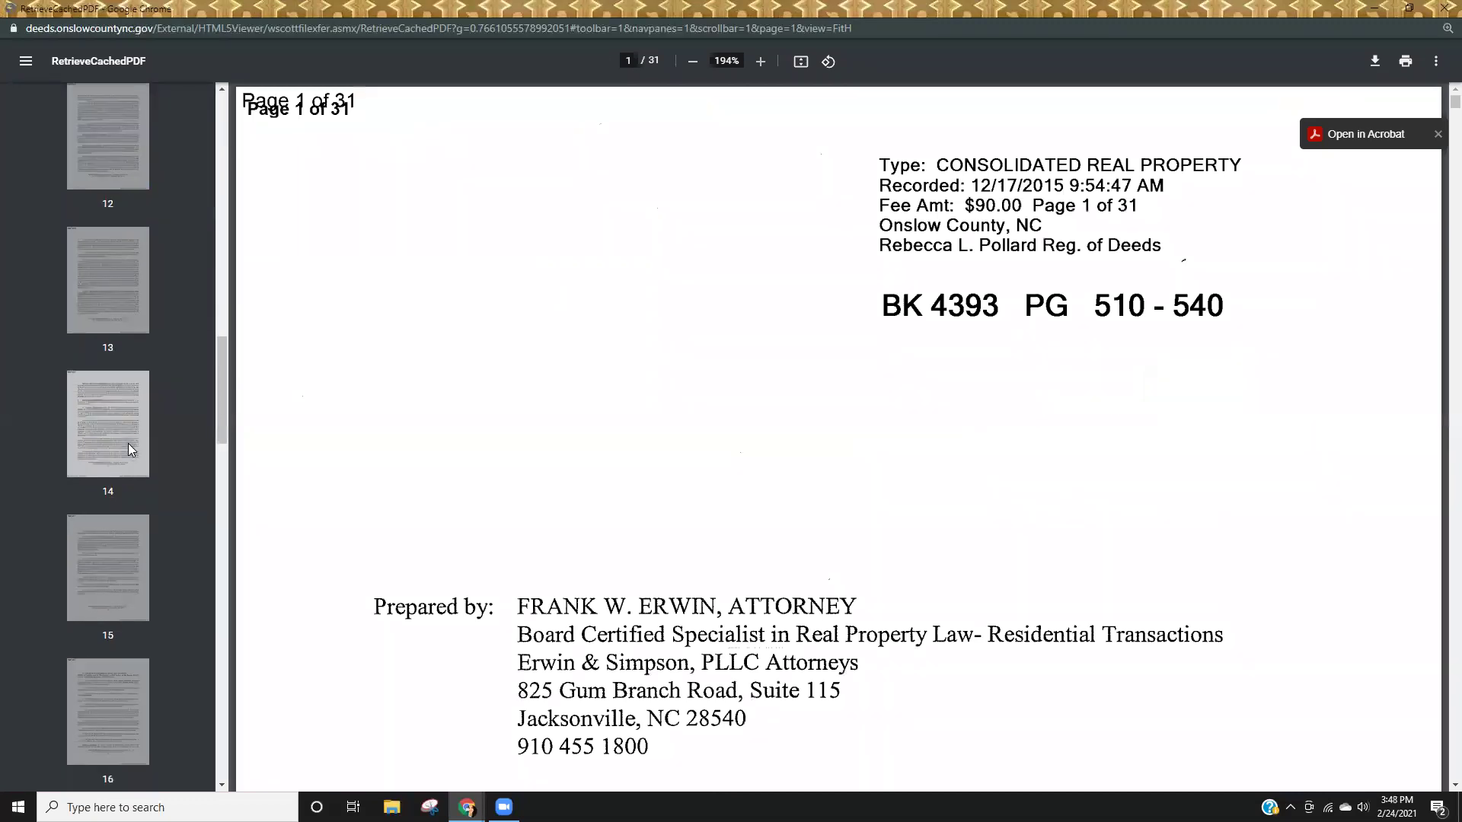
{"action": "left_click", "coordinate": [90, 537]}
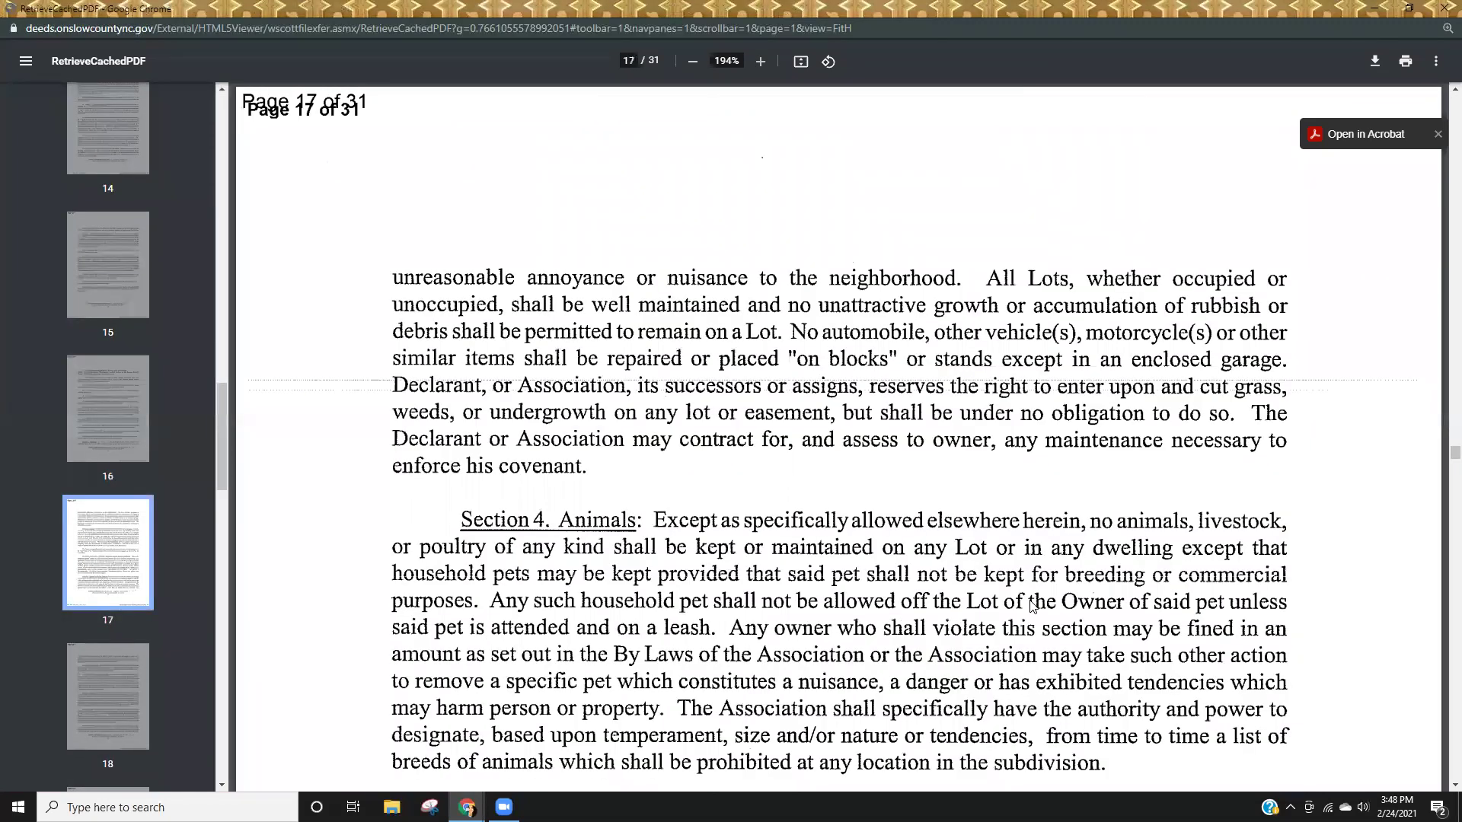
{"action": "scroll", "coordinate": [1023, 602], "scroll_direction": "down", "scroll_amount": 10}
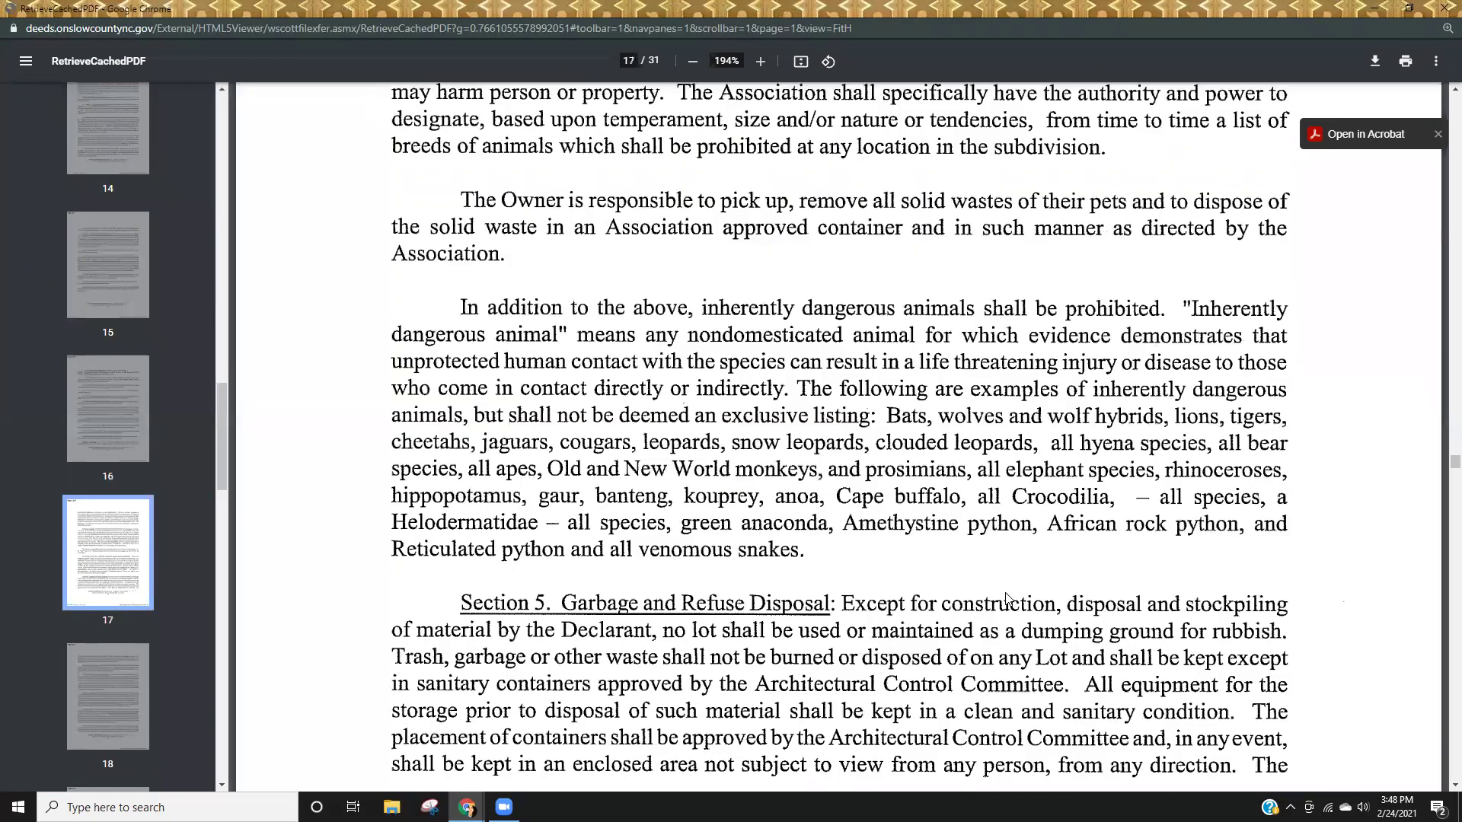
{"action": "scroll", "coordinate": [1006, 598], "scroll_direction": "up", "scroll_amount": 5}
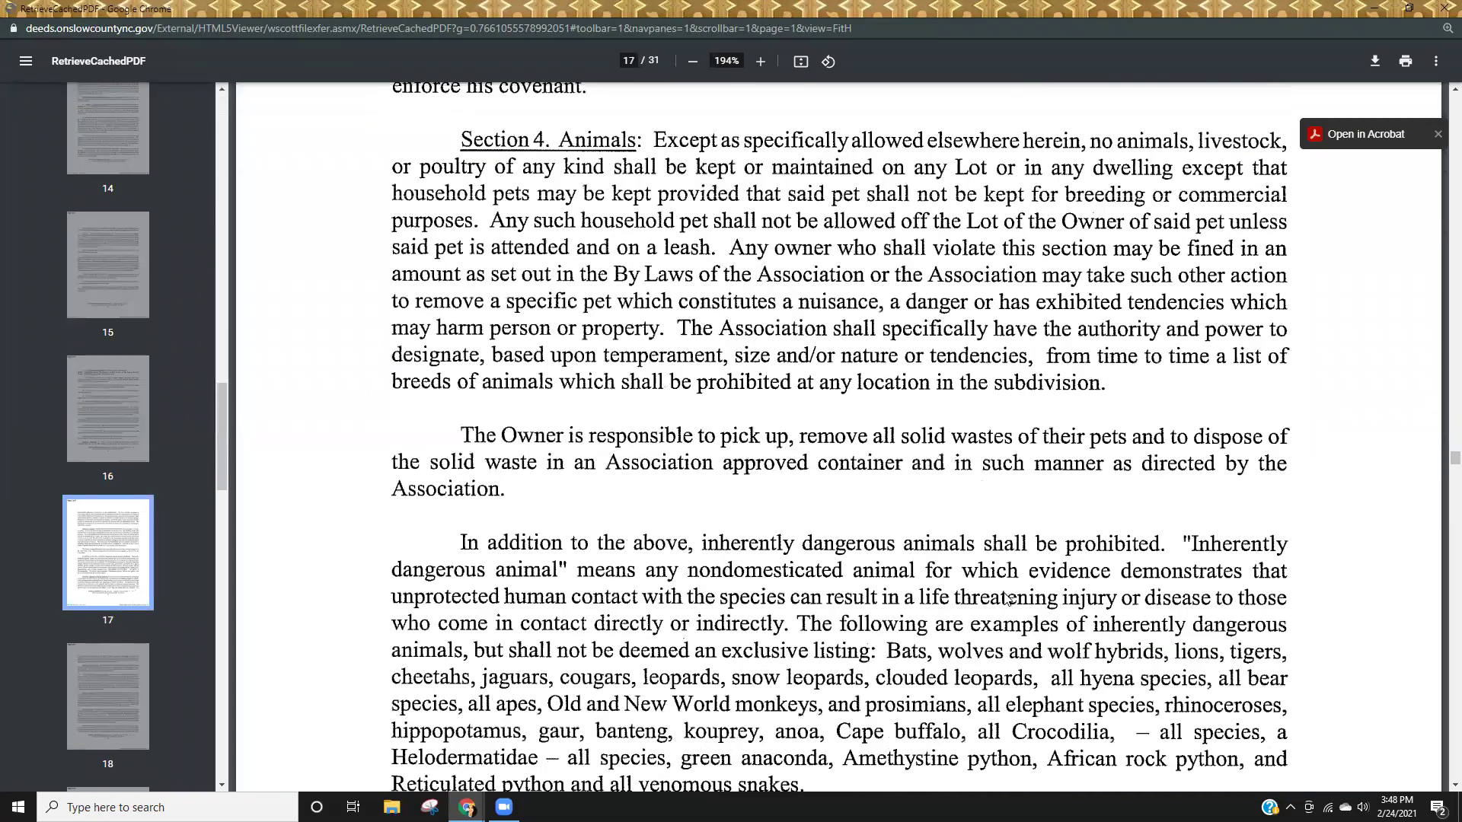
{"action": "scroll", "coordinate": [1006, 598], "scroll_direction": "down", "scroll_amount": 1}
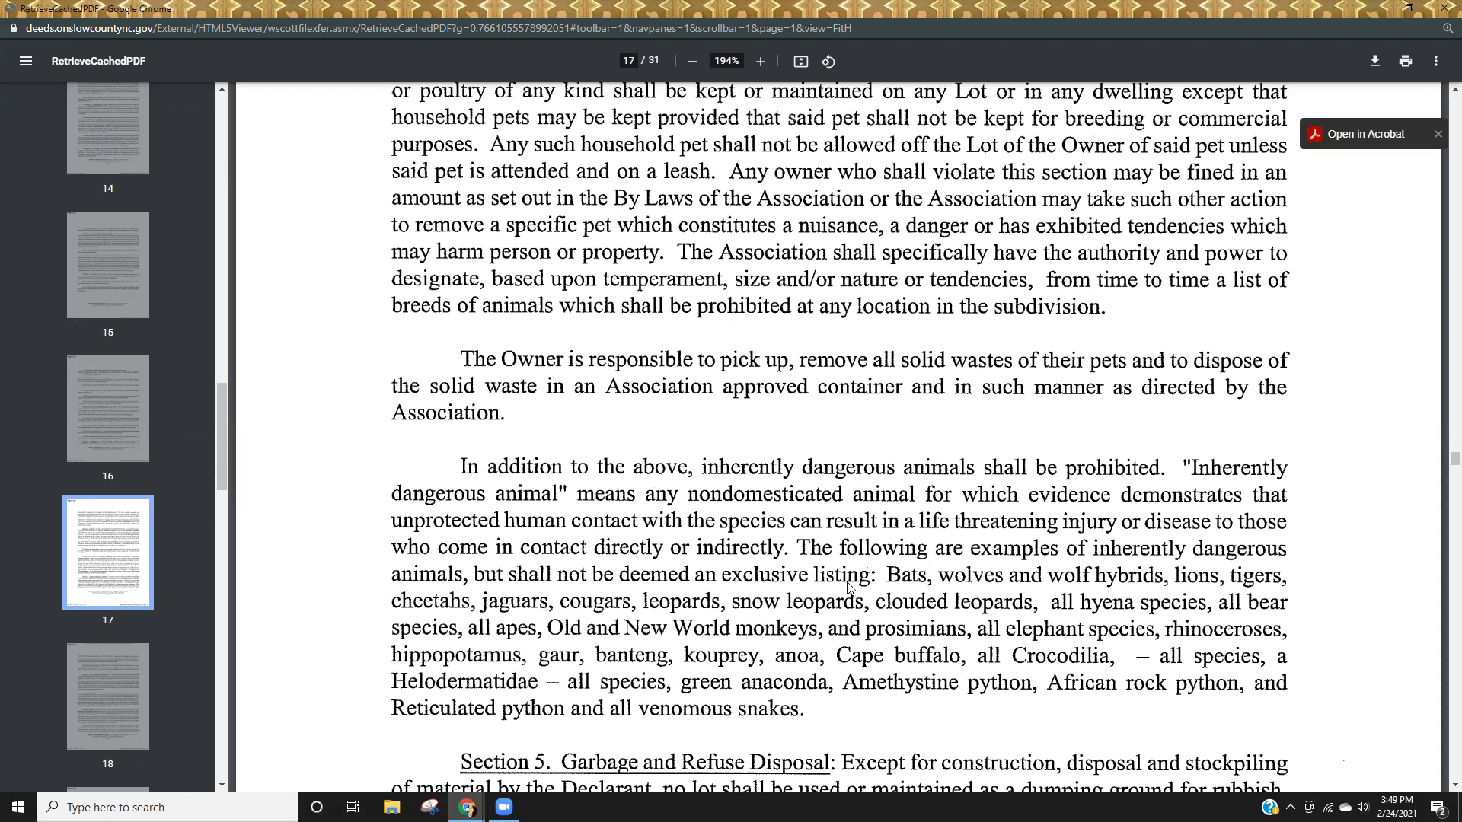
{"action": "scroll", "coordinate": [850, 587], "scroll_direction": "up", "scroll_amount": 1}
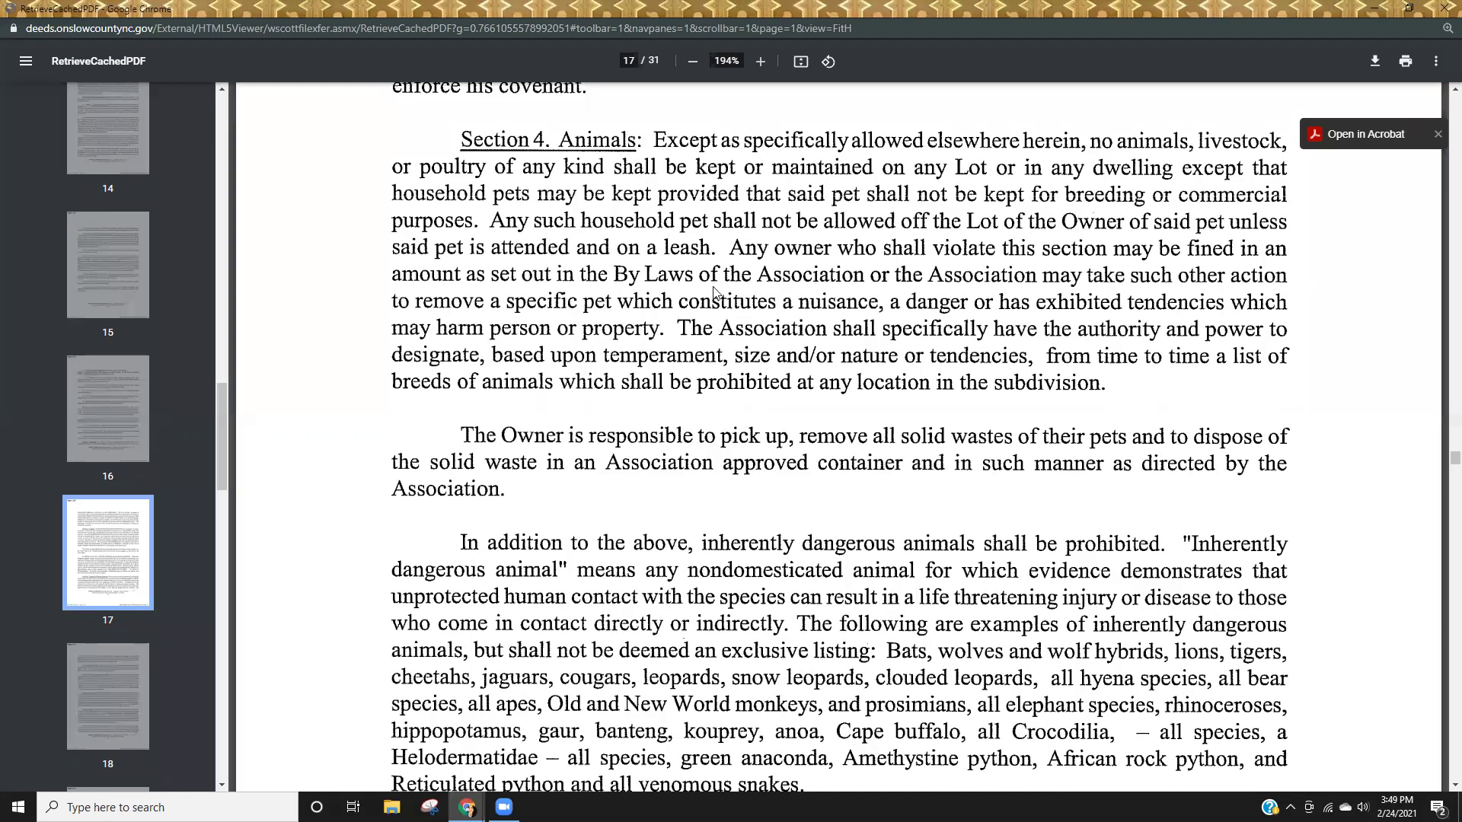
{"action": "scroll", "coordinate": [1150, 640], "scroll_direction": "down", "scroll_amount": 1}
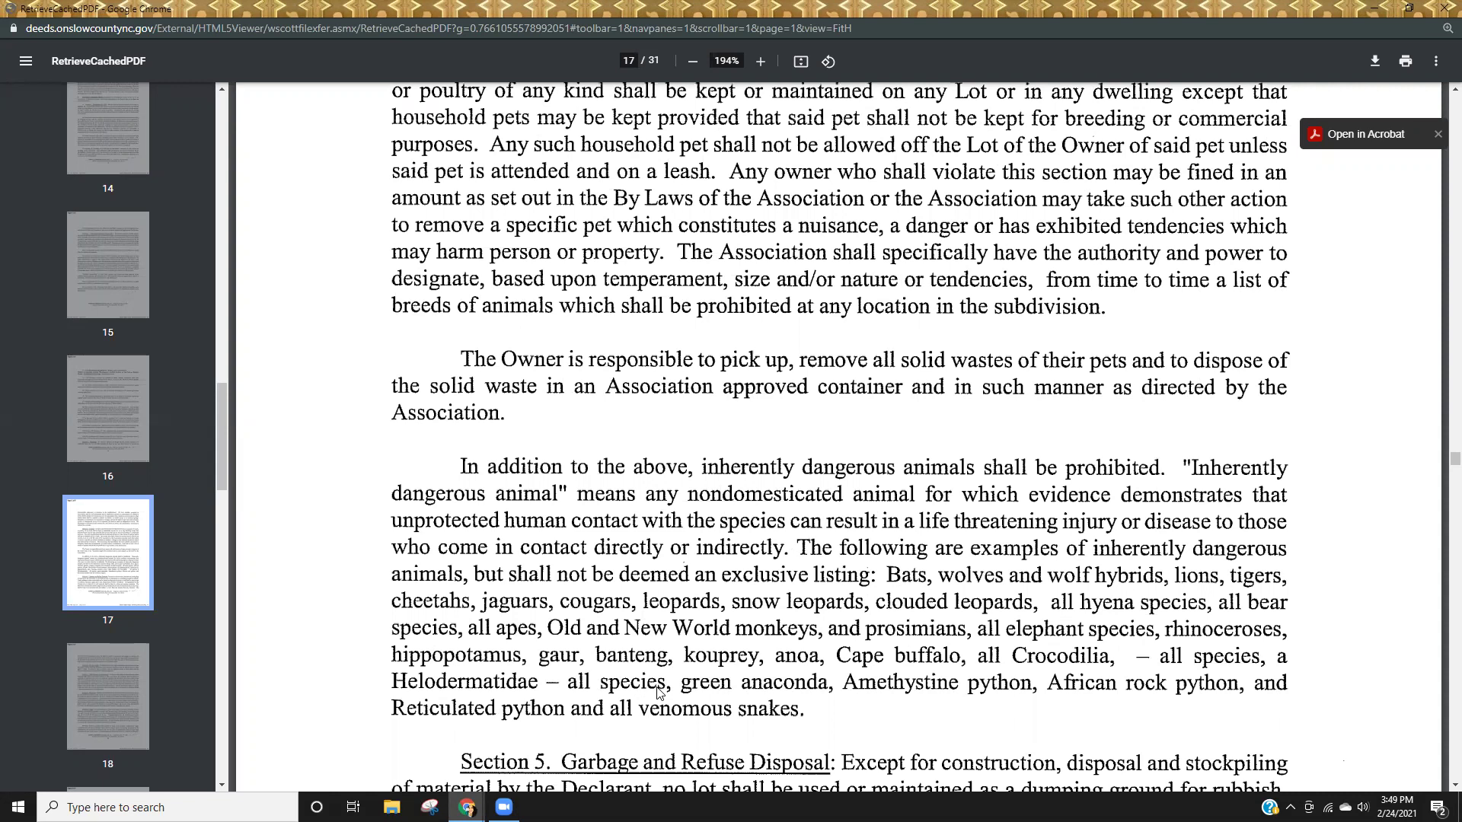
Search Book 4291, page 179 and open the Preserve at Tidewater covenant's page images.
{"action": "left_click", "coordinate": [1442, 11]}
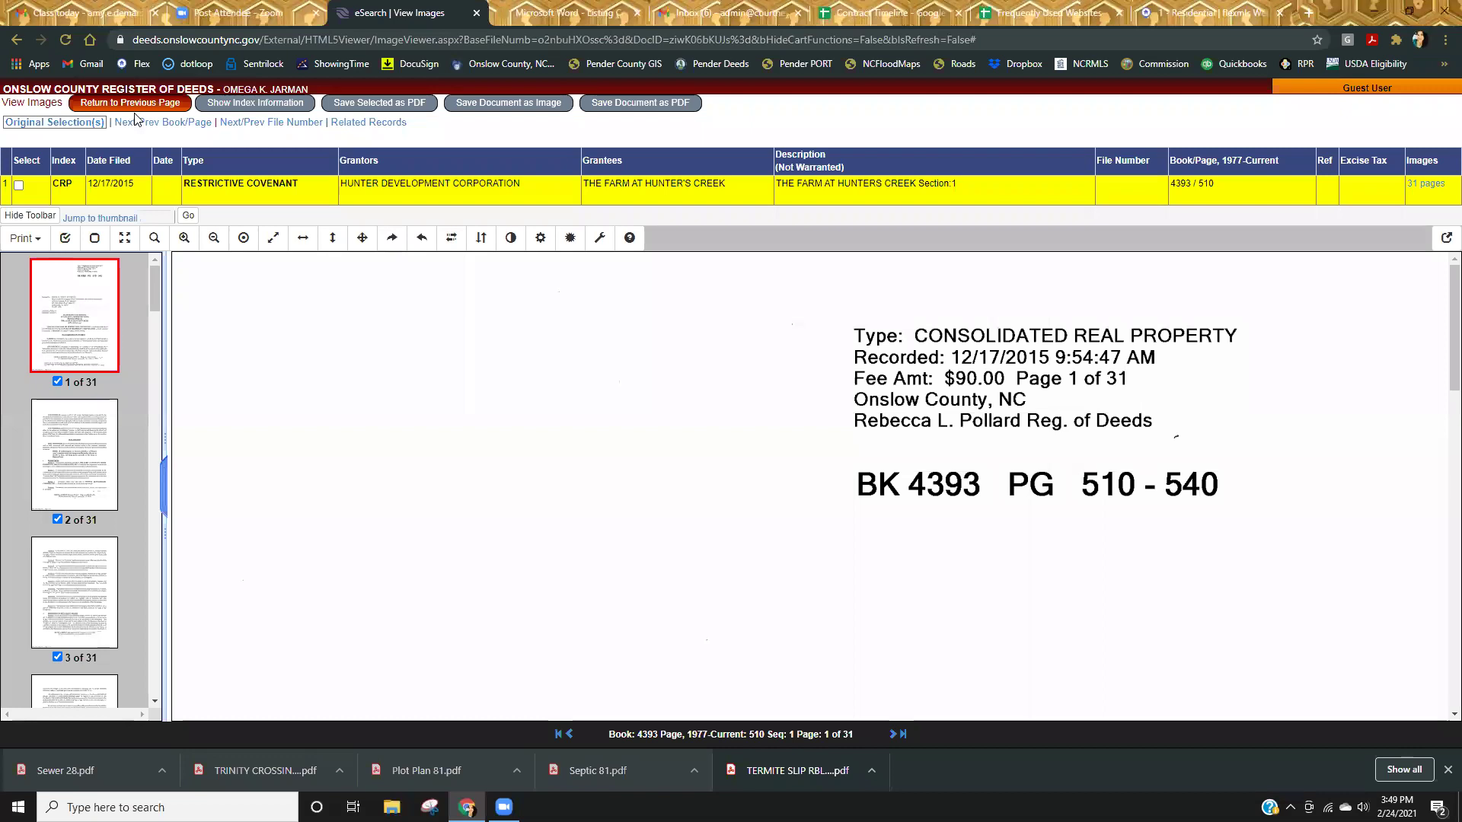
{"action": "left_click", "coordinate": [91, 105]}
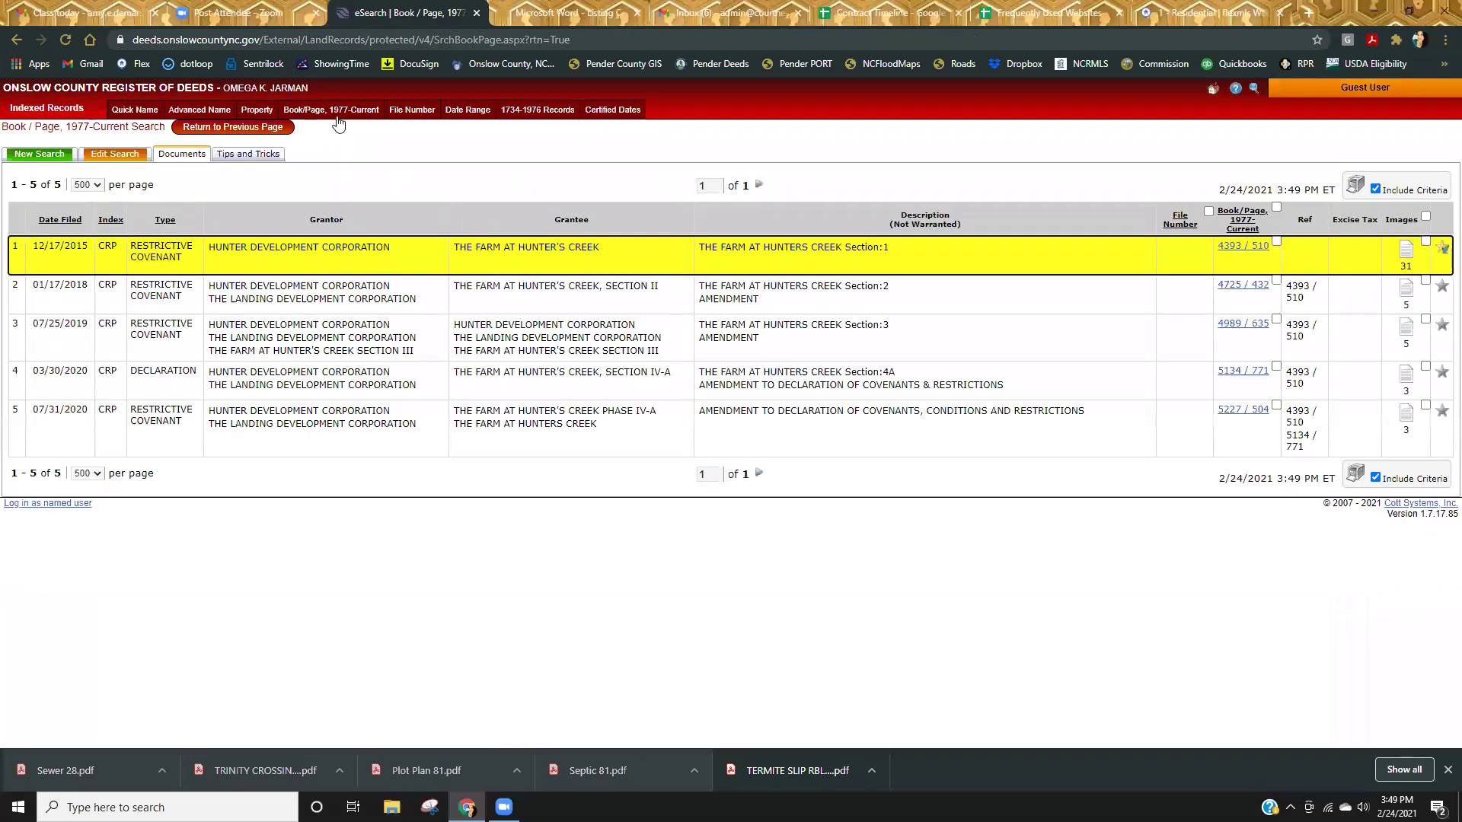
{"action": "left_click", "coordinate": [335, 111]}
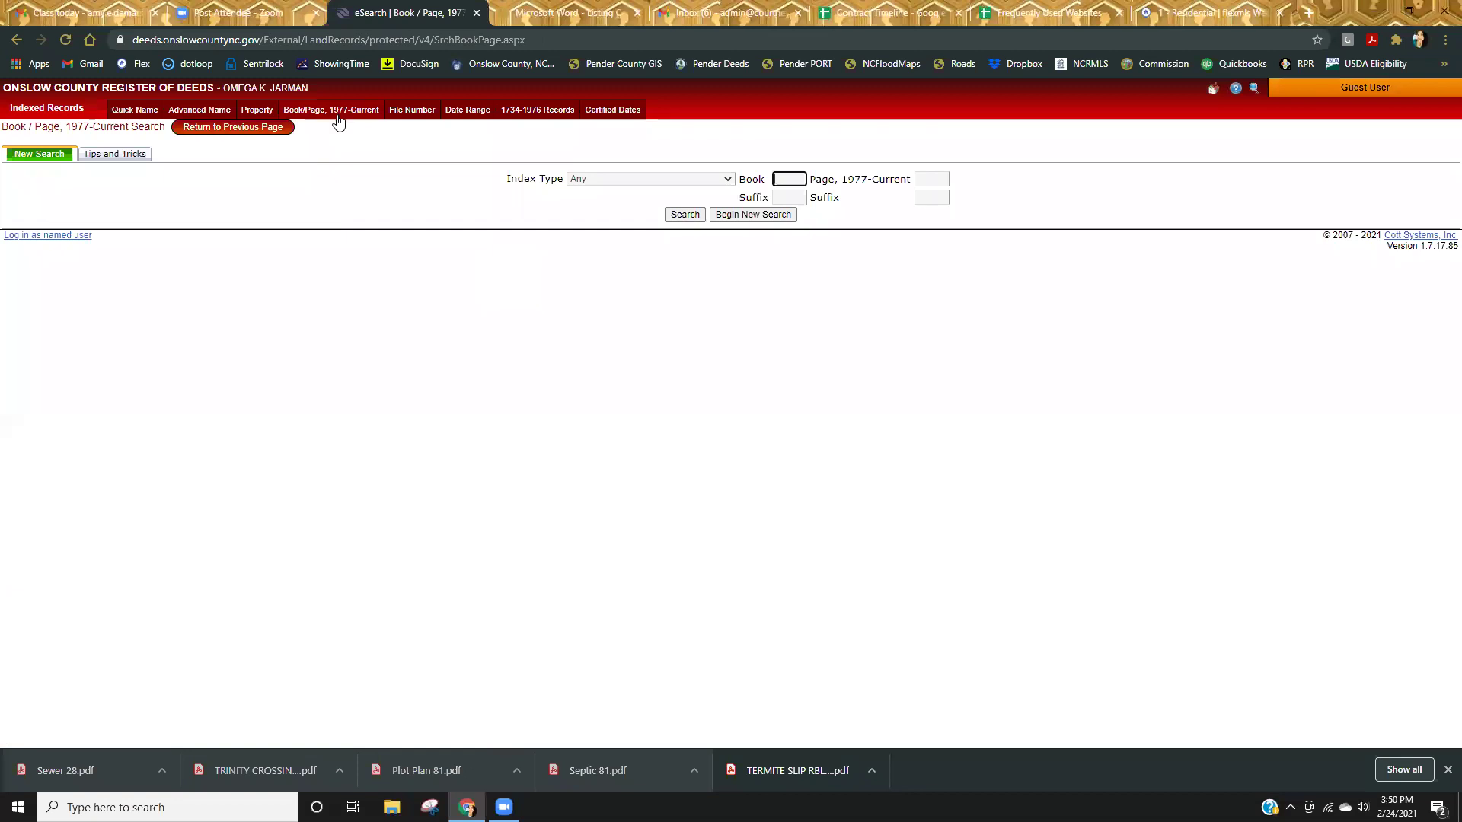
{"action": "type", "text": "4291"}
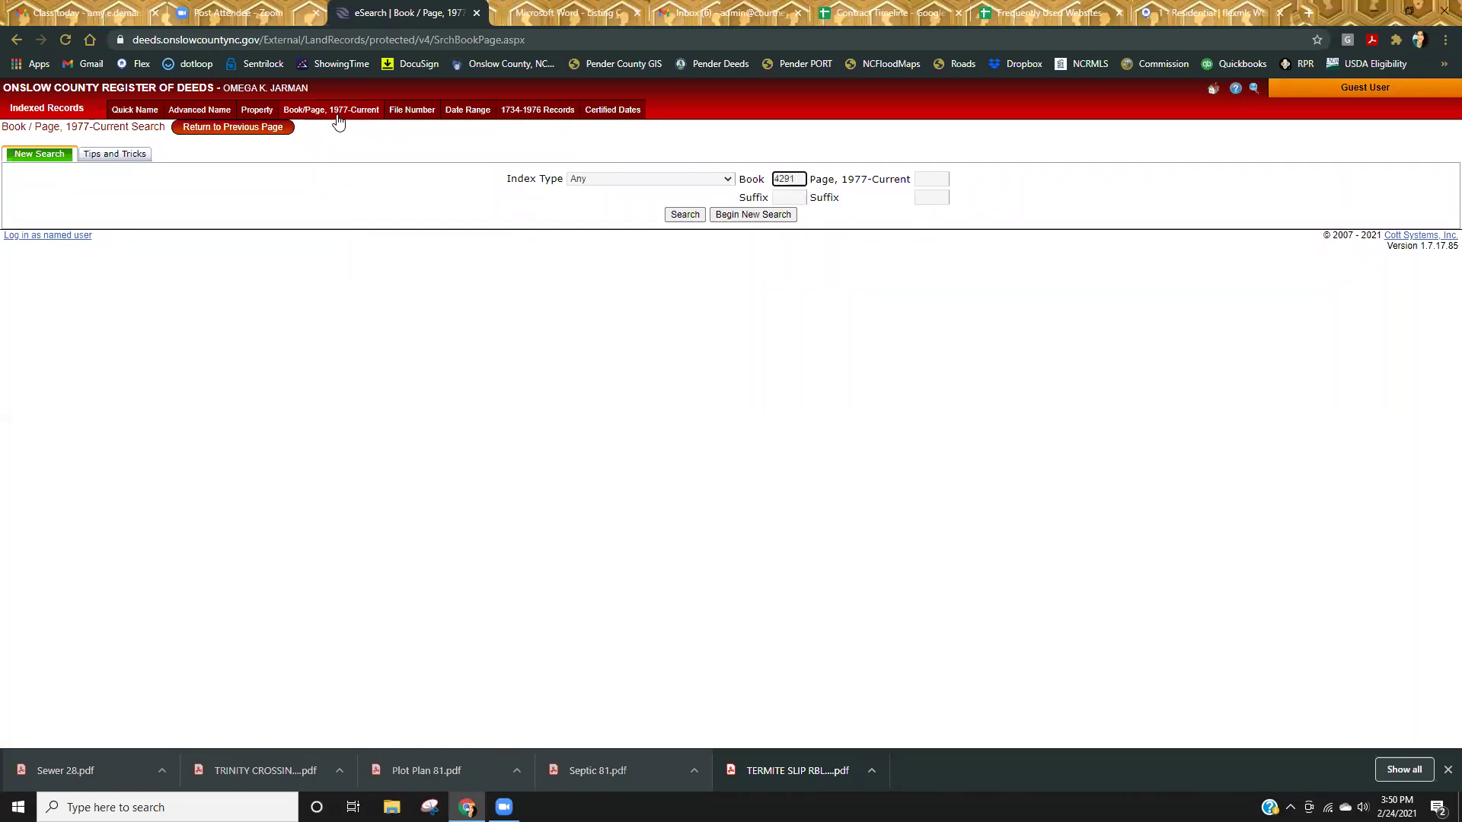
{"action": "key", "text": "Tab"}
{"action": "type", "text": "179"}
{"action": "key", "text": "Return"}
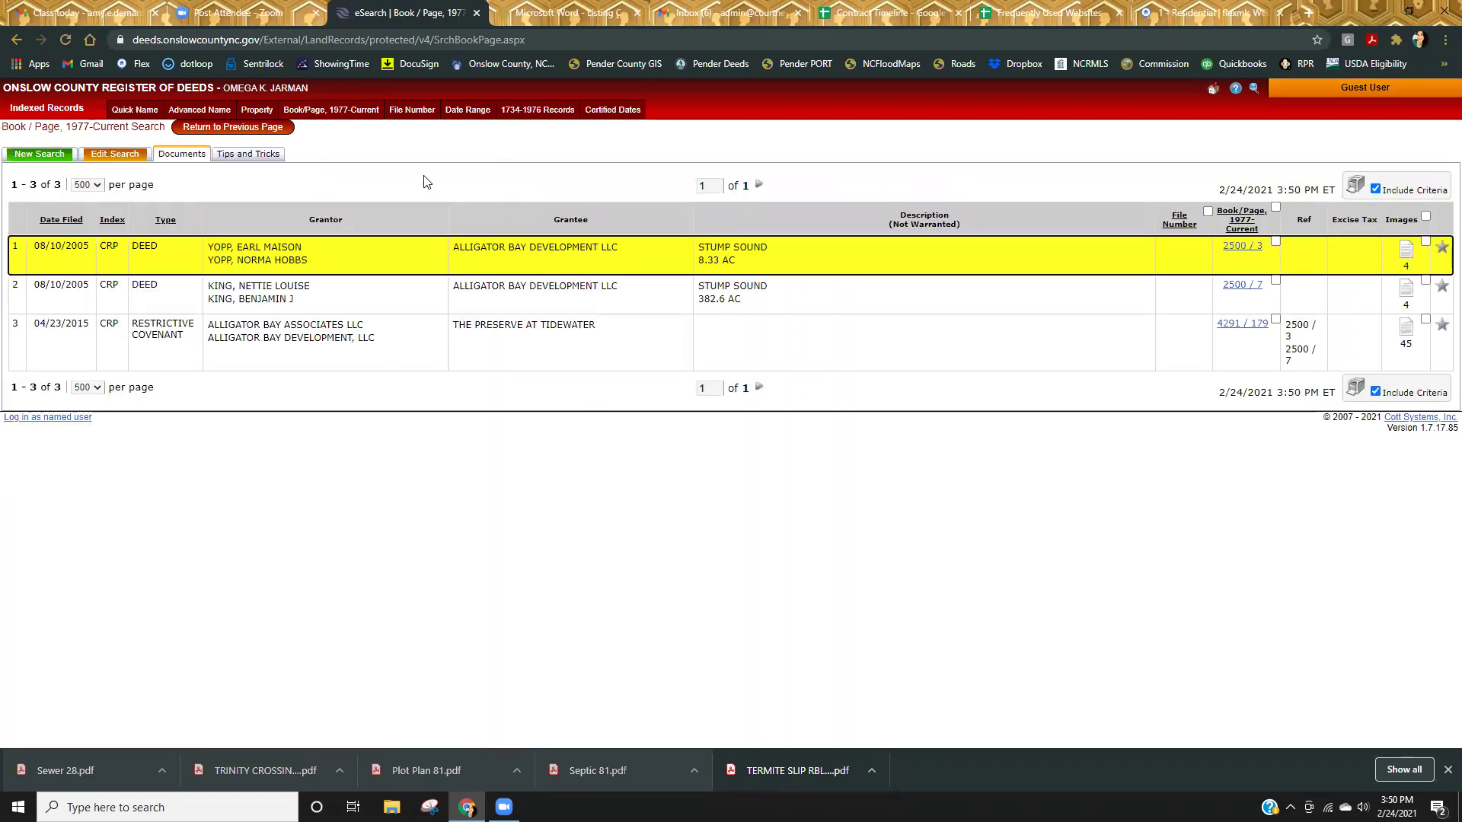
{"action": "left_click", "coordinate": [1405, 328]}
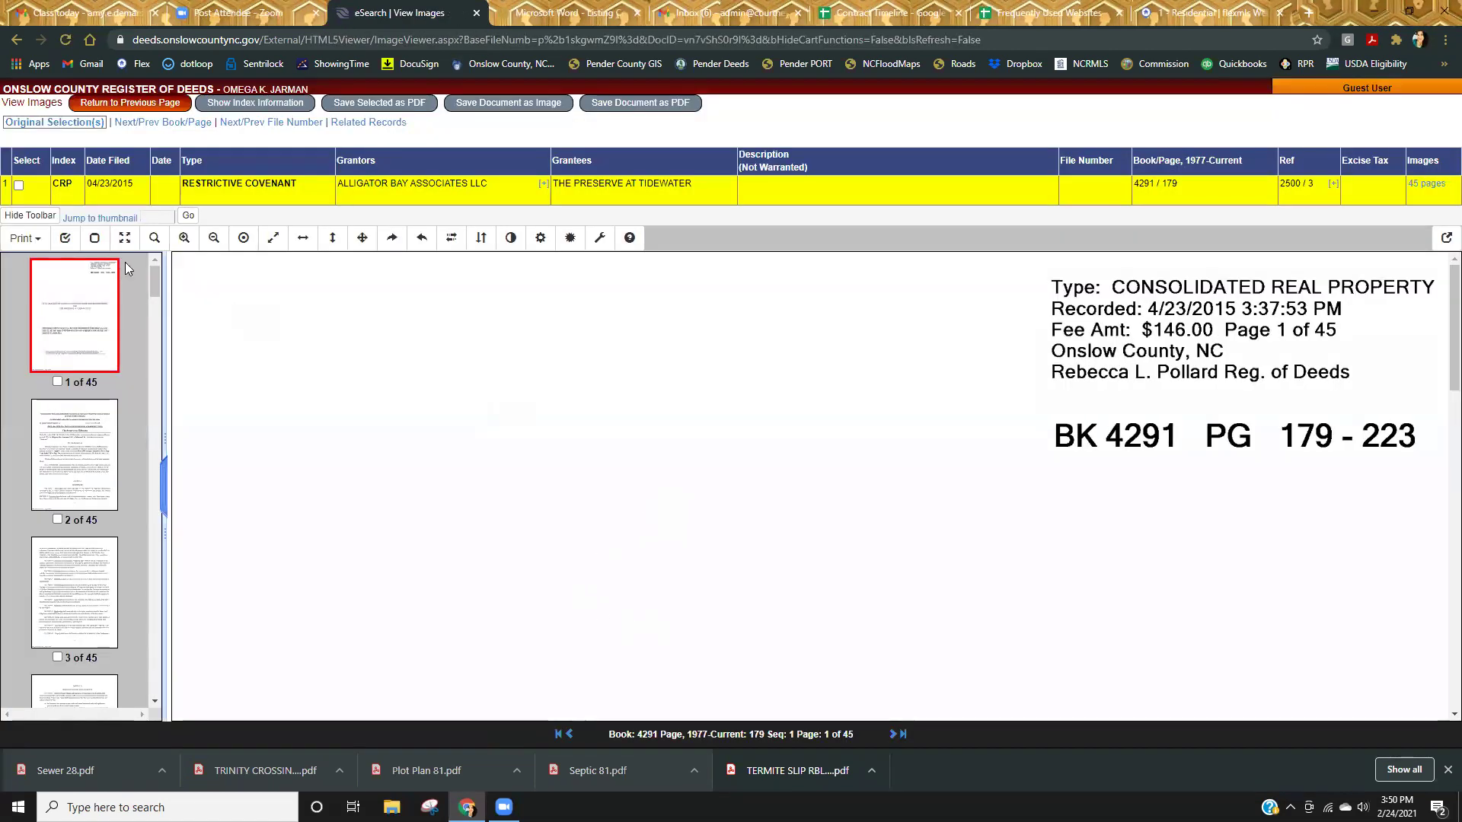
Print all 45 pages of the Preserve at Tidewater covenant as one PDF.
{"action": "left_click", "coordinate": [25, 238]}
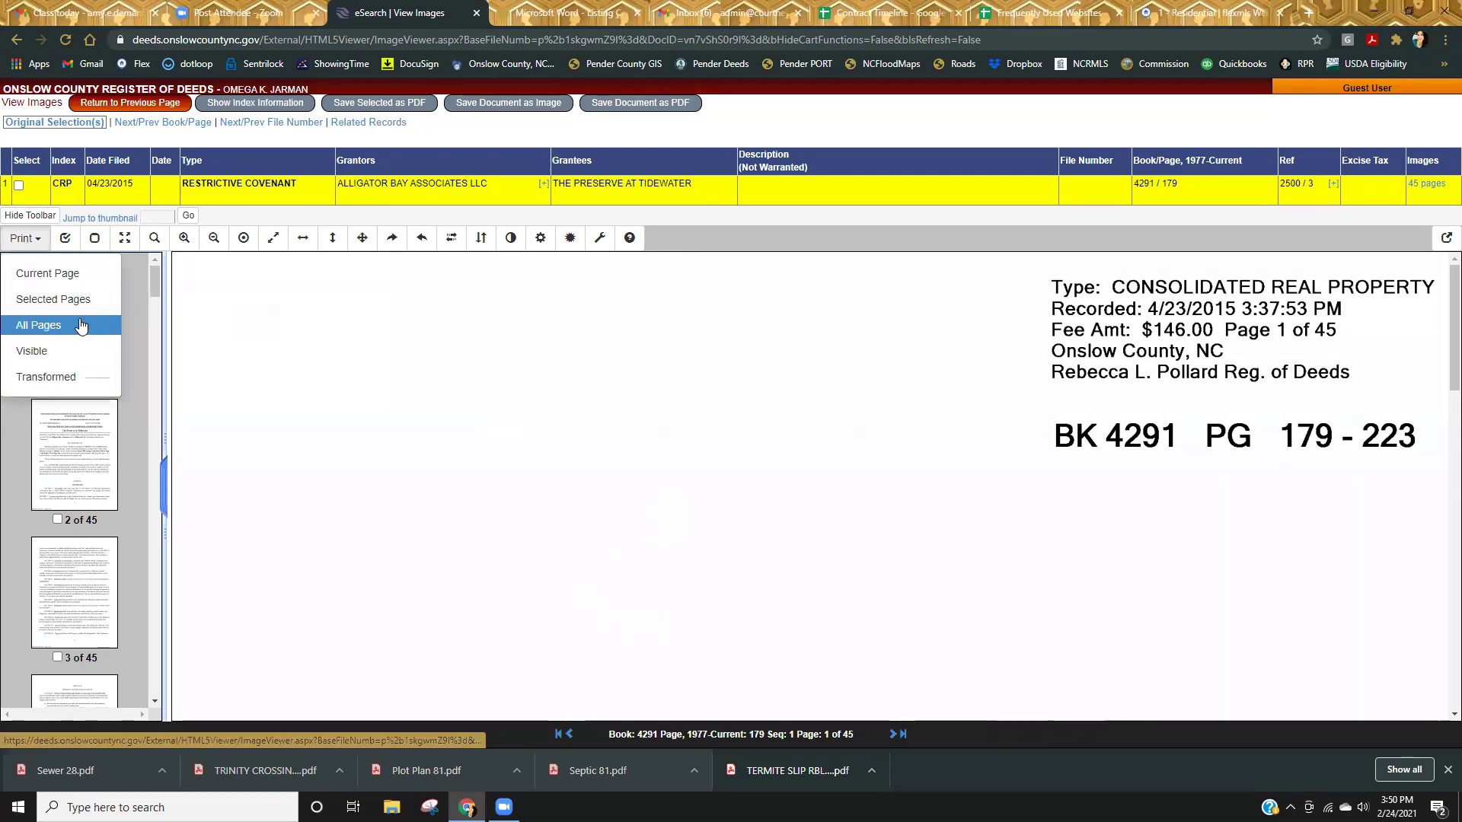
{"action": "left_click", "coordinate": [81, 326]}
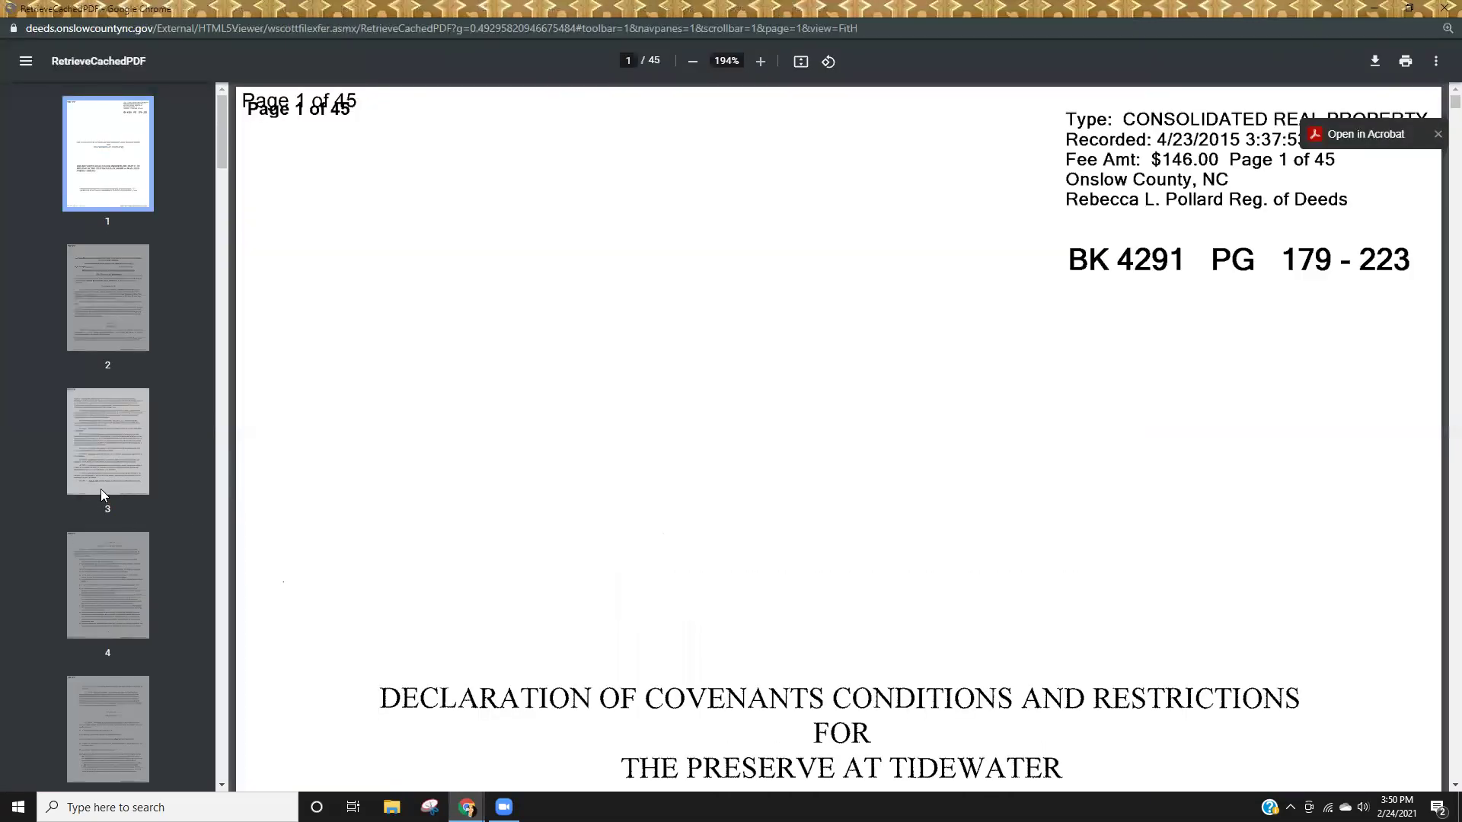
Jump to page 15 of the Preserve at Tidewater covenant and read the rules there.
{"action": "scroll", "coordinate": [102, 487], "scroll_direction": "down", "scroll_amount": 15}
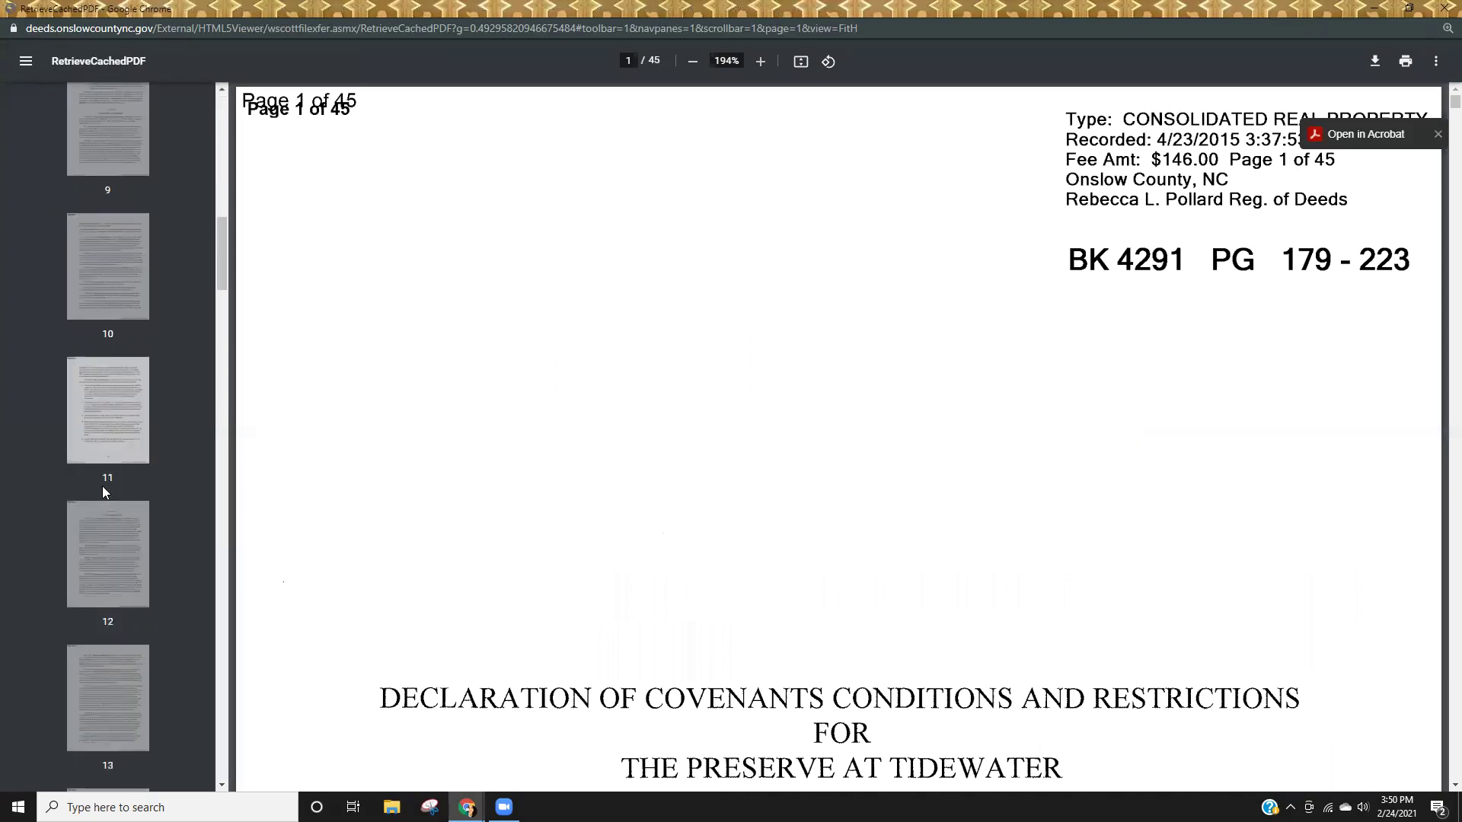
{"action": "scroll", "coordinate": [102, 501], "scroll_direction": "down", "scroll_amount": 5}
{"action": "left_click", "coordinate": [114, 518]}
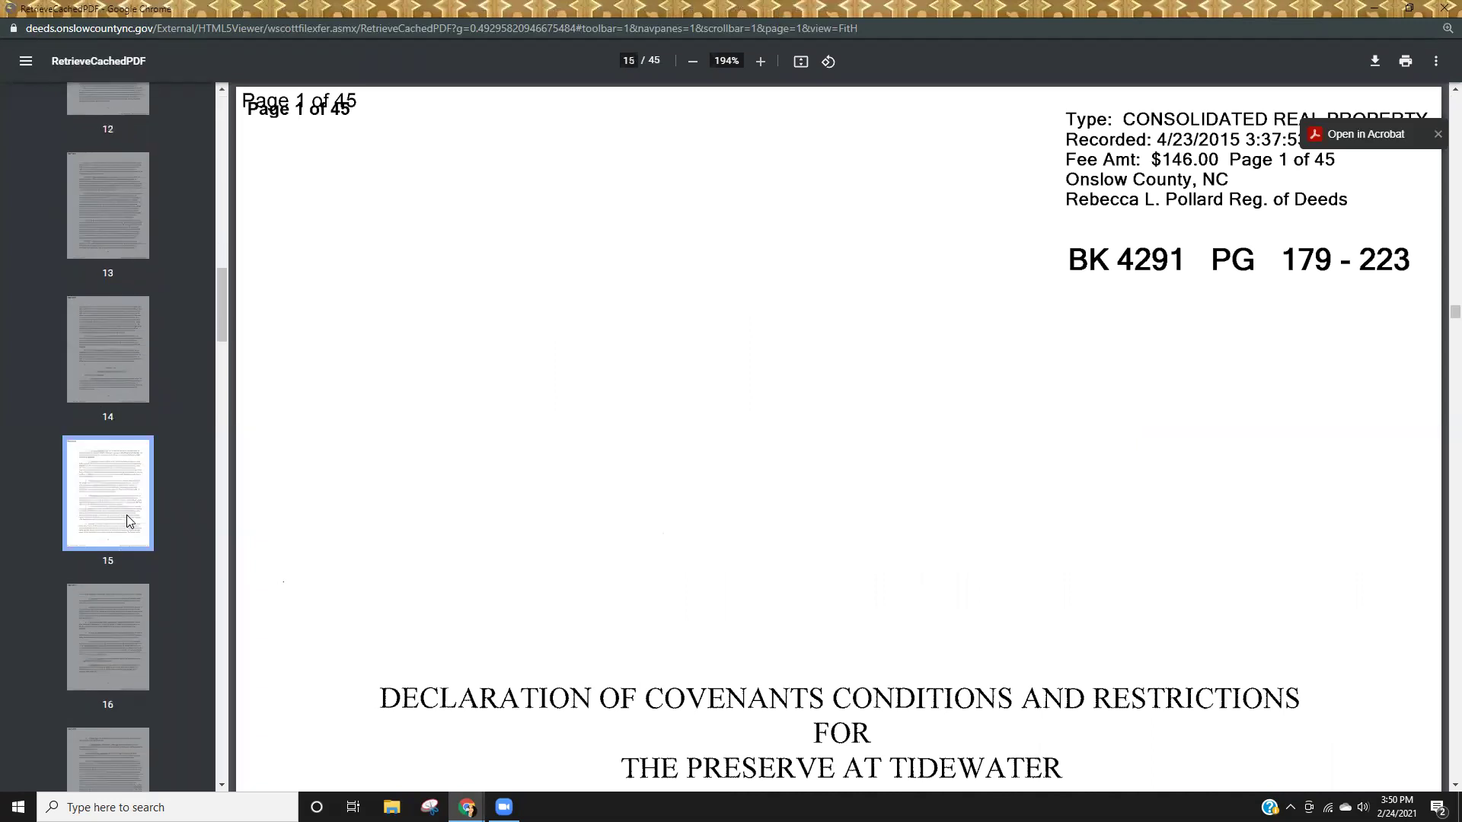
{"action": "scroll", "coordinate": [910, 602], "scroll_direction": "down", "scroll_amount": 5}
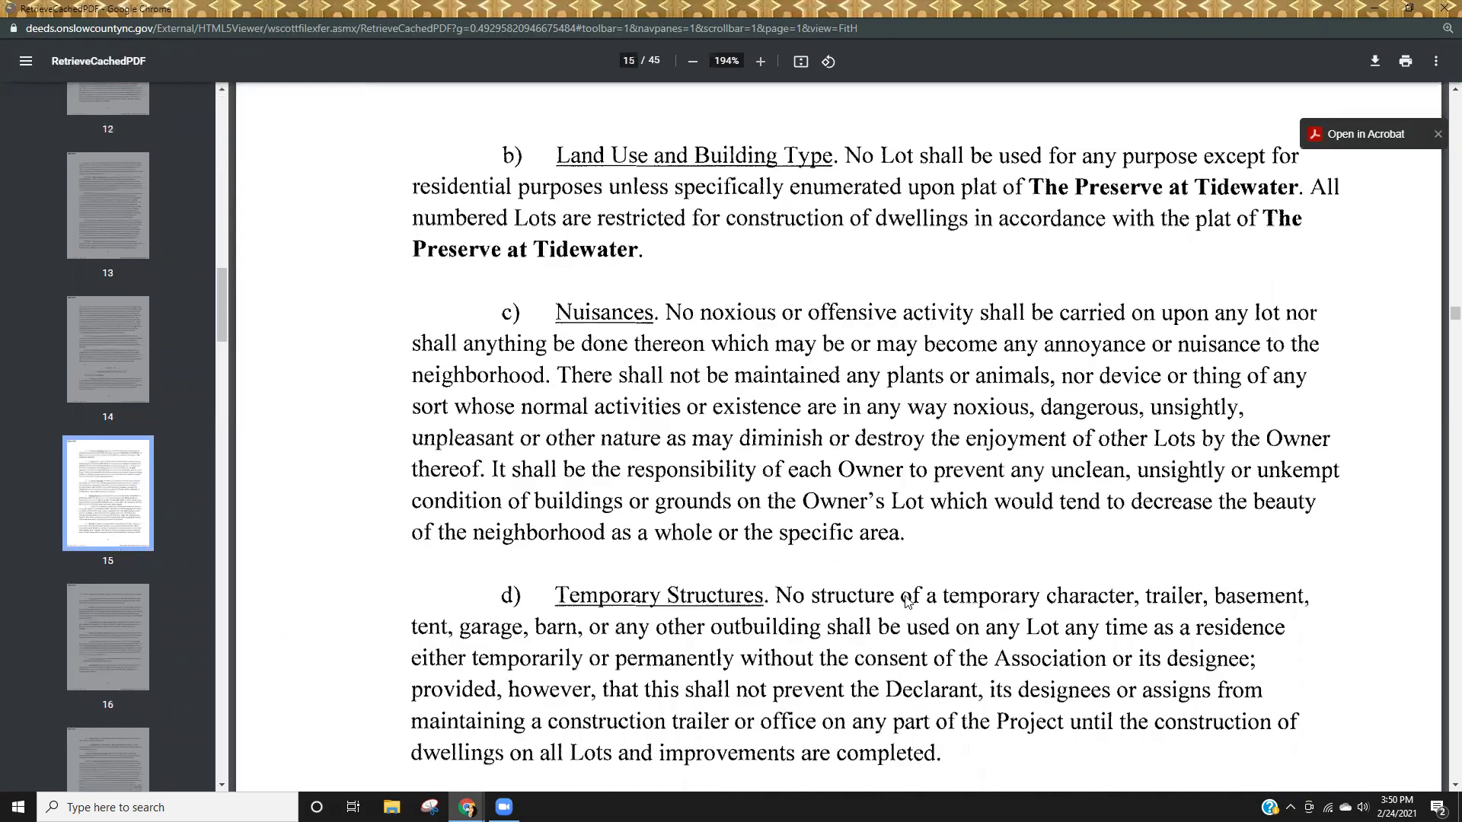
{"action": "scroll", "coordinate": [907, 601], "scroll_direction": "down", "scroll_amount": 4}
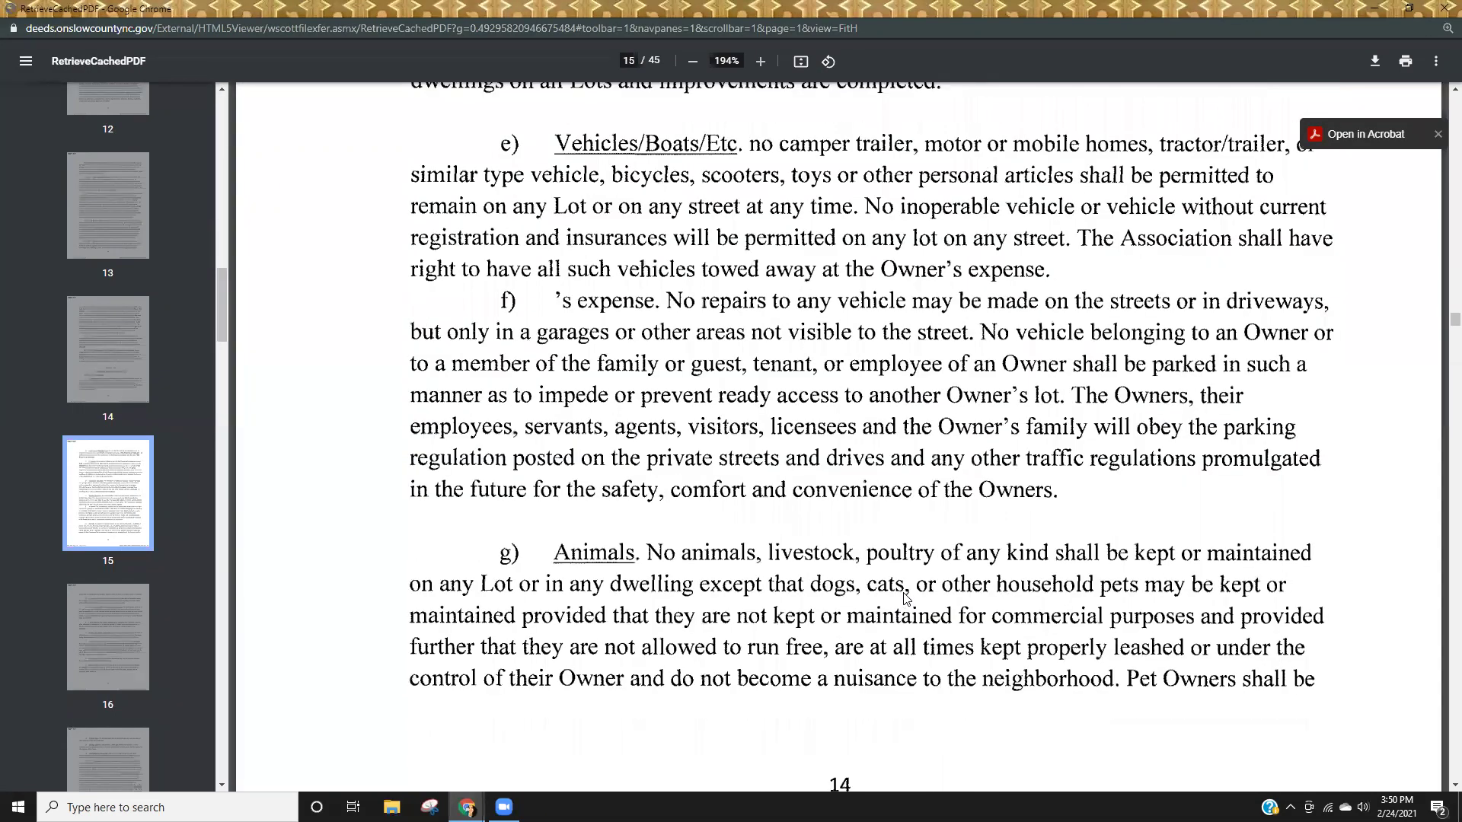
{"action": "scroll", "coordinate": [906, 597], "scroll_direction": "down", "scroll_amount": 10}
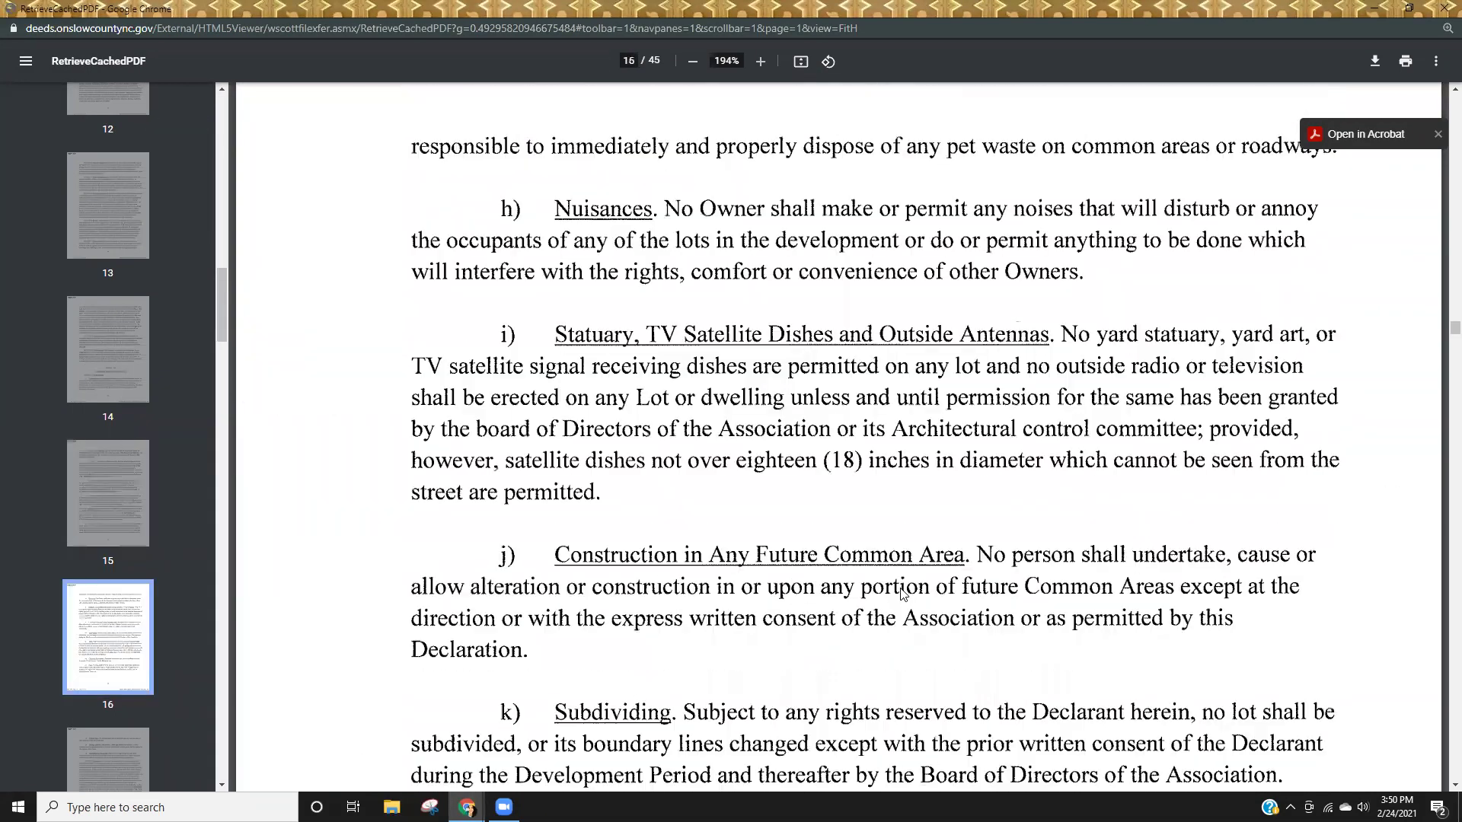
{"action": "scroll", "coordinate": [902, 594], "scroll_direction": "down", "scroll_amount": 6}
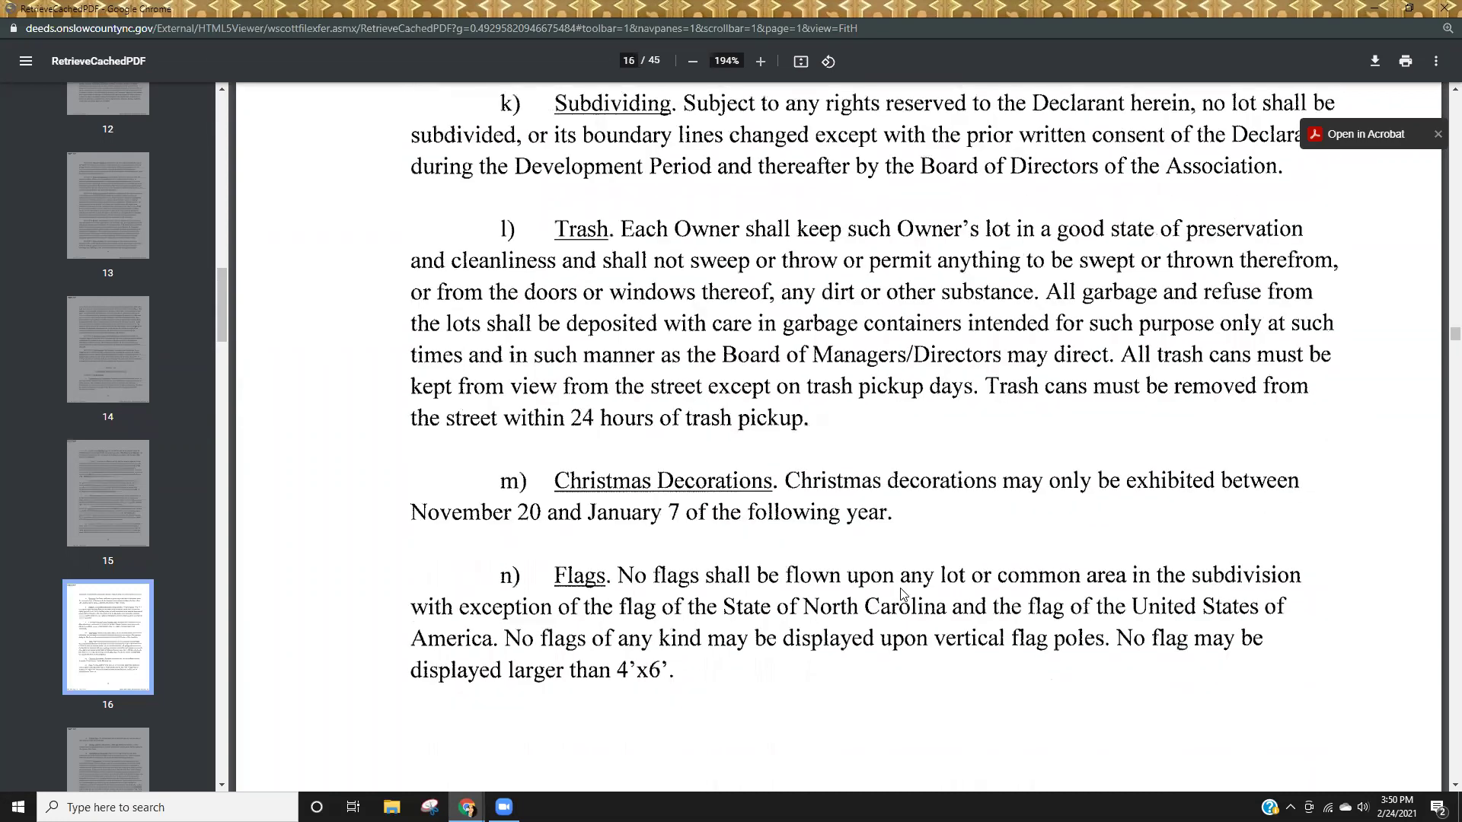
{"action": "scroll", "coordinate": [898, 594], "scroll_direction": "up", "scroll_amount": 7}
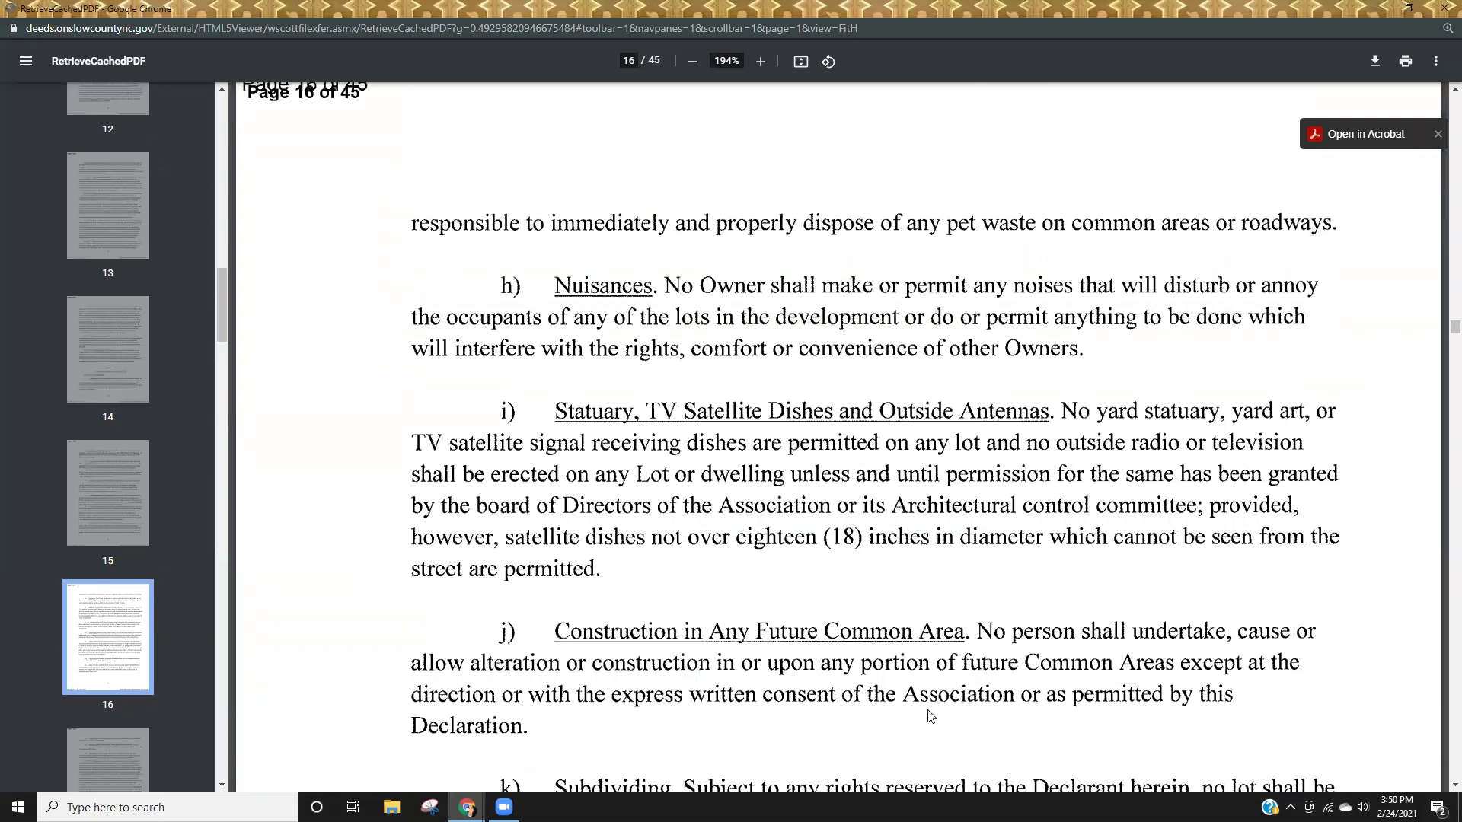
{"action": "scroll", "coordinate": [928, 716], "scroll_direction": "down", "scroll_amount": 5}
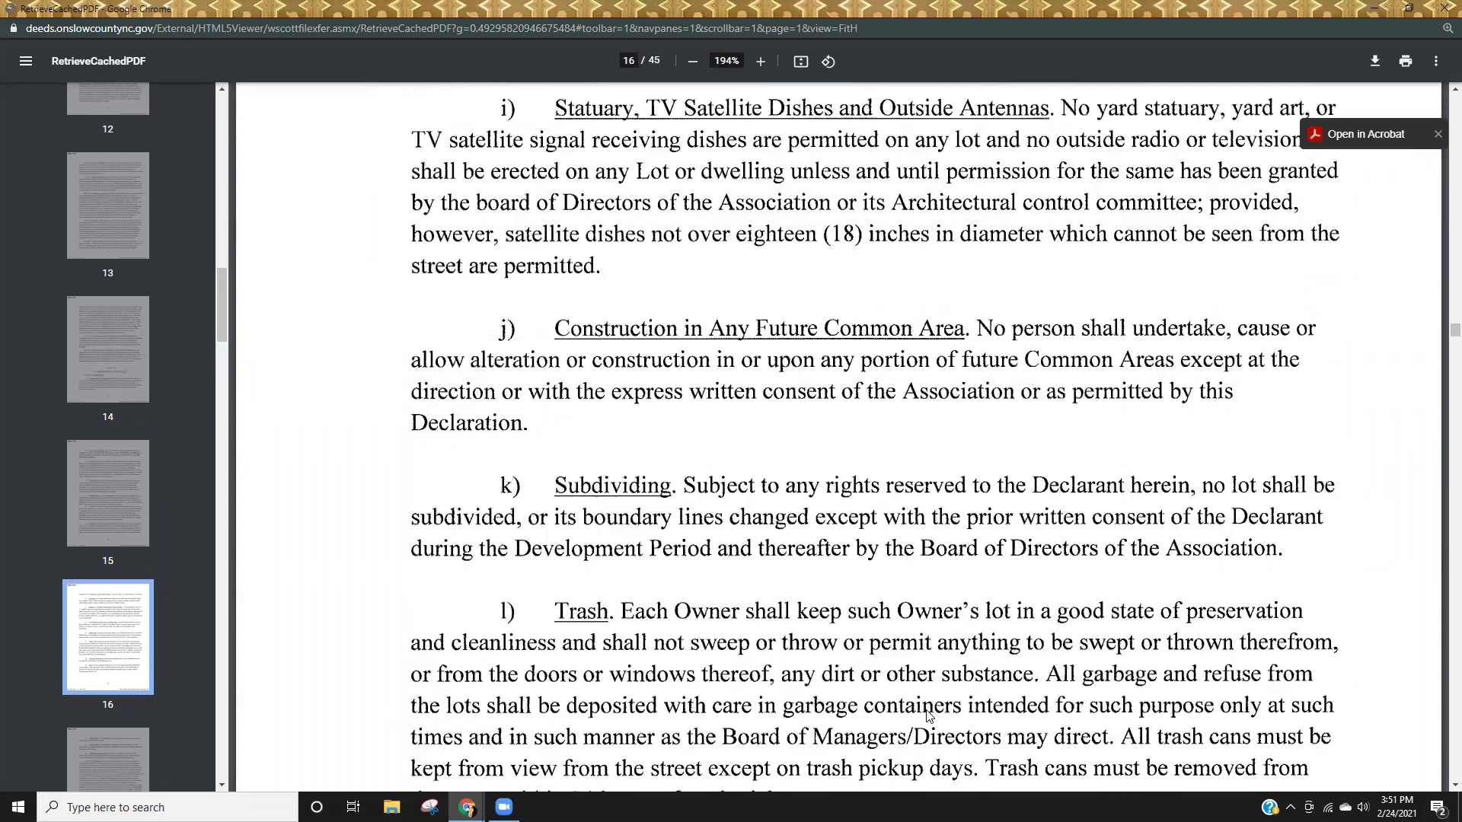
{"action": "scroll", "coordinate": [927, 716], "scroll_direction": "down", "scroll_amount": 8}
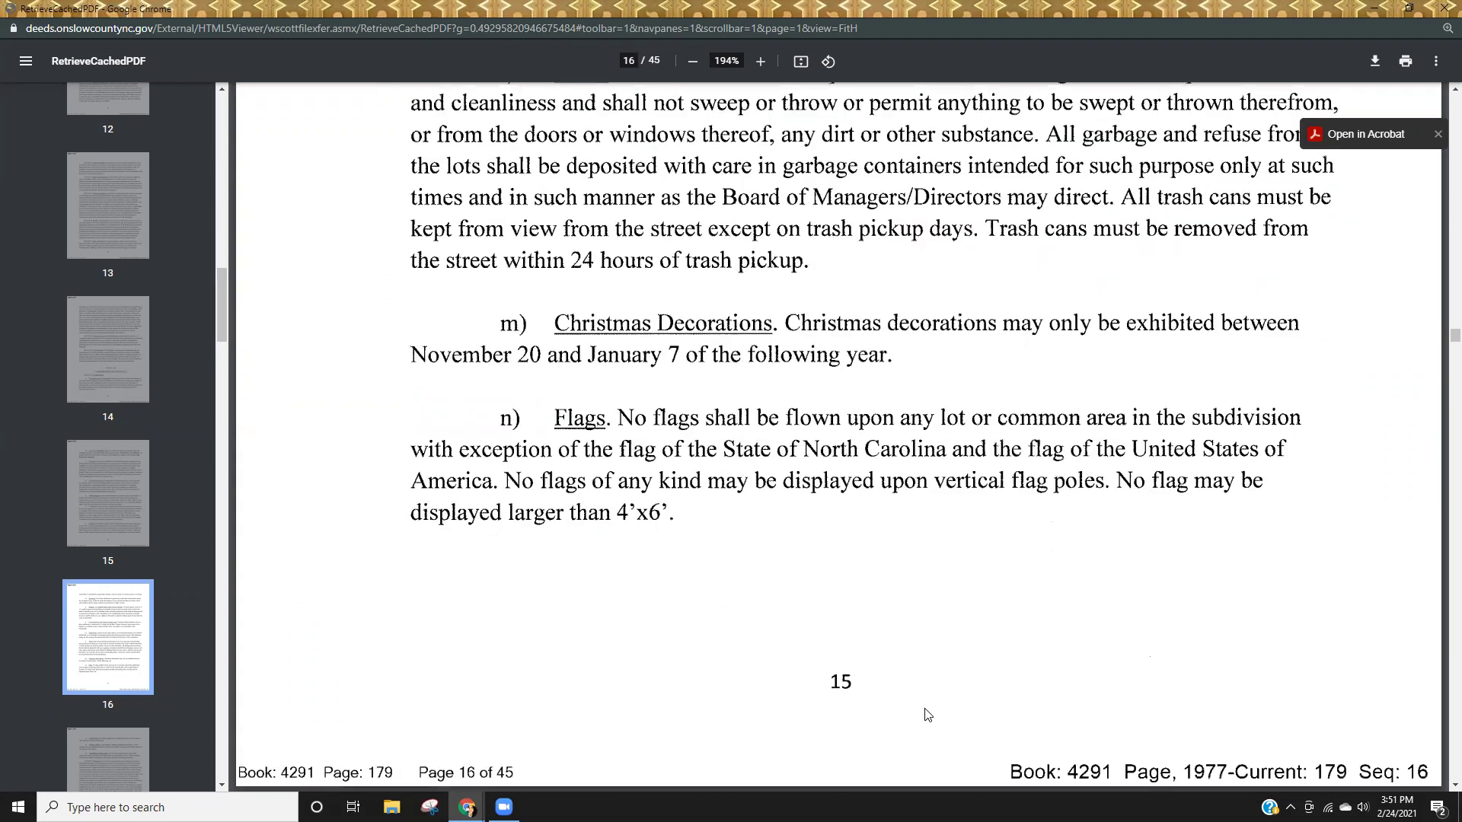
{"action": "scroll", "coordinate": [928, 714], "scroll_direction": "down", "scroll_amount": 4}
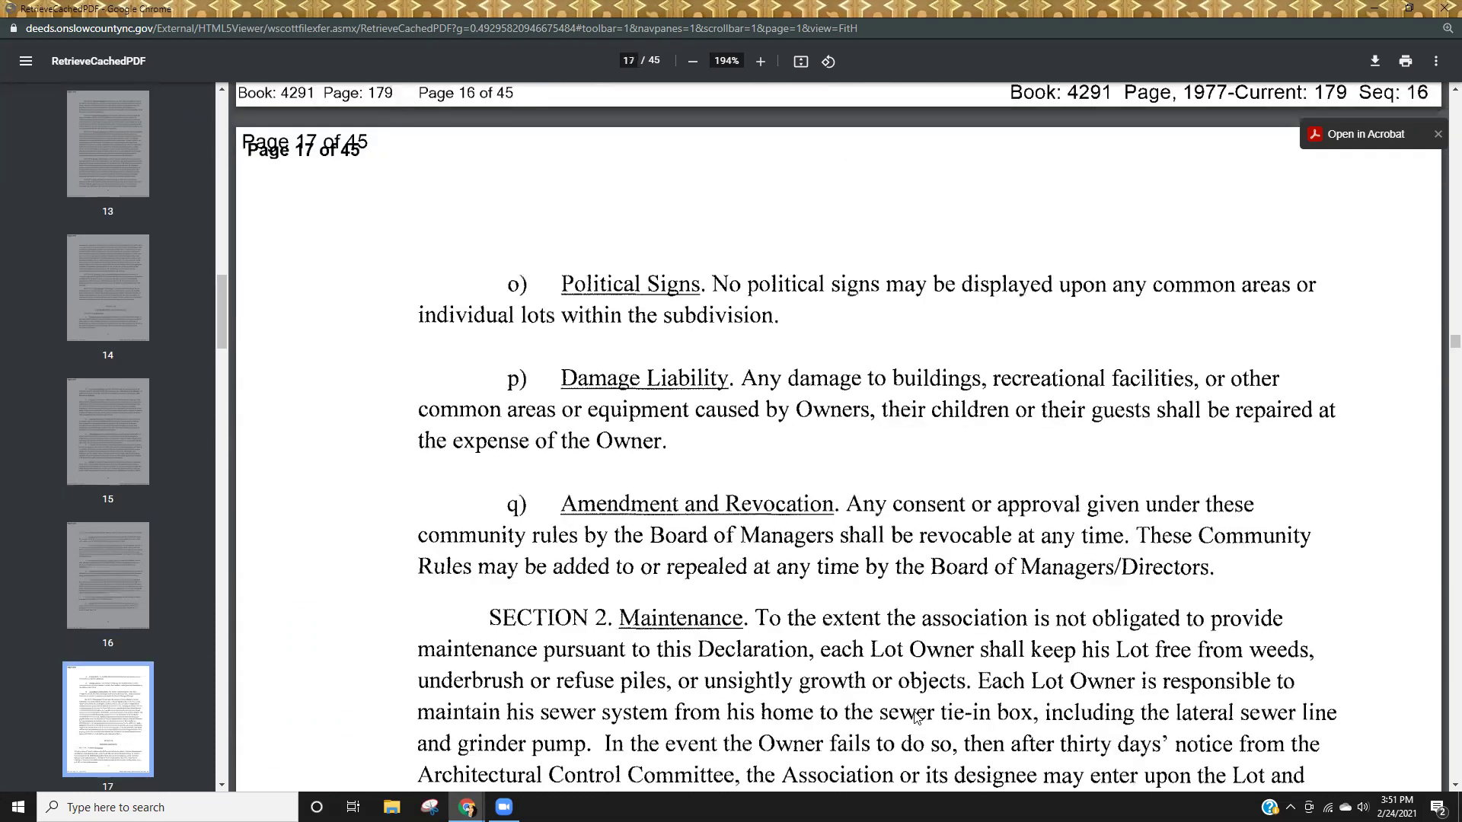
{"action": "scroll", "coordinate": [916, 716], "scroll_direction": "up", "scroll_amount": 20}
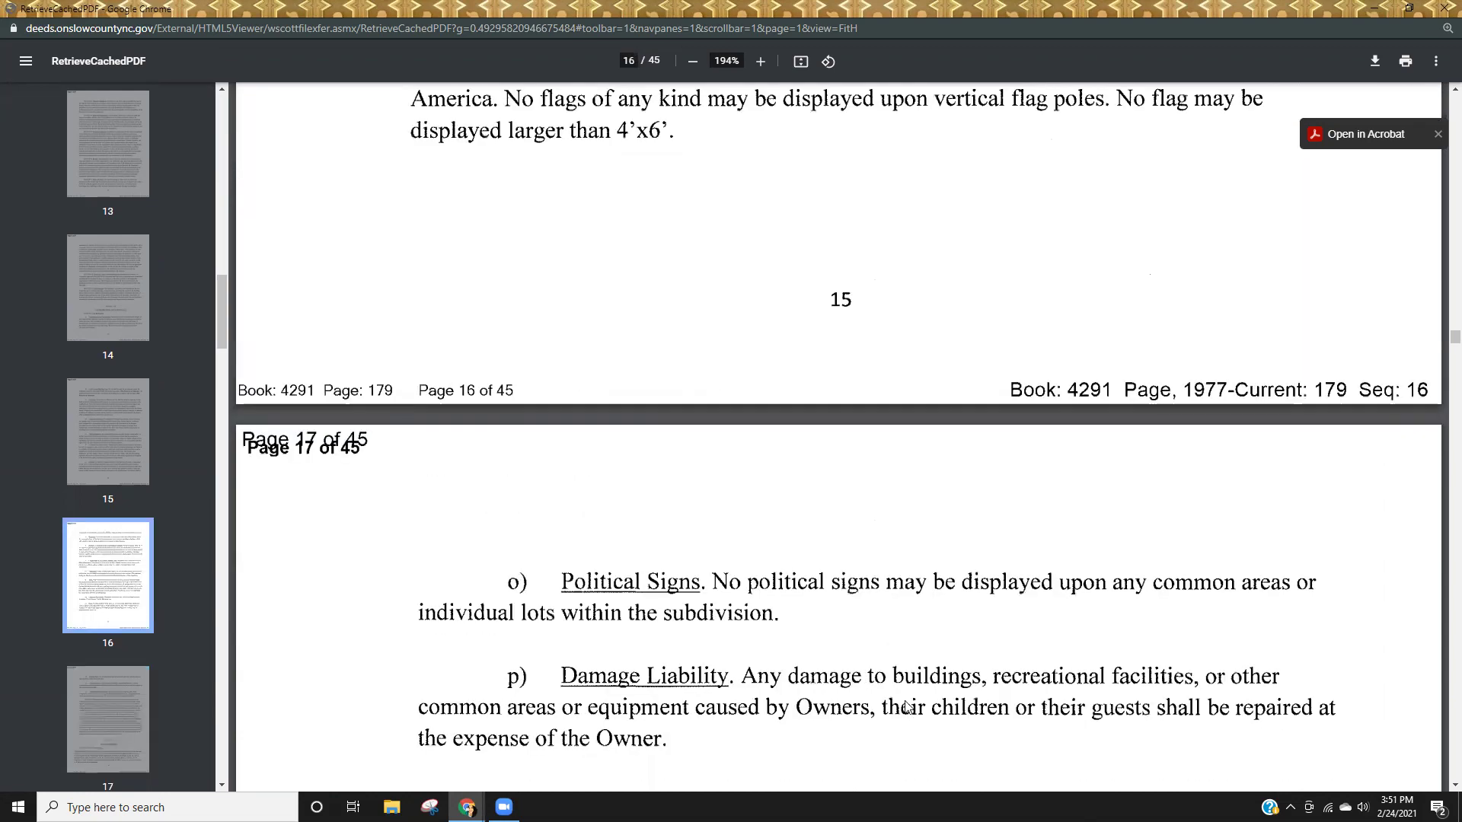
{"action": "scroll", "coordinate": [907, 704], "scroll_direction": "up", "scroll_amount": 10}
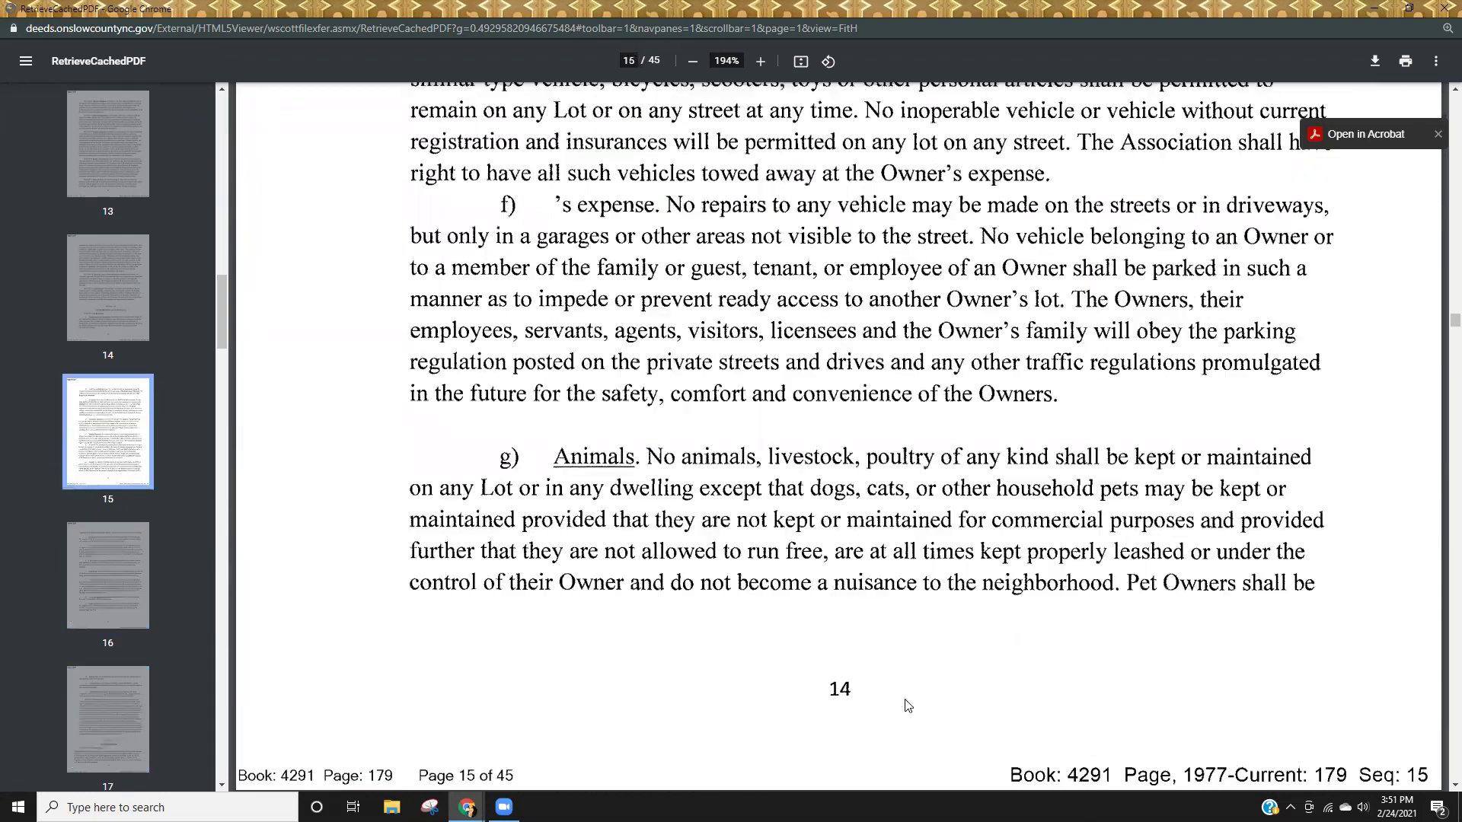
Read on through page 17's wetlands restrictions, then close the covenant PDF.
{"action": "scroll", "coordinate": [906, 704], "scroll_direction": "down", "scroll_amount": 2}
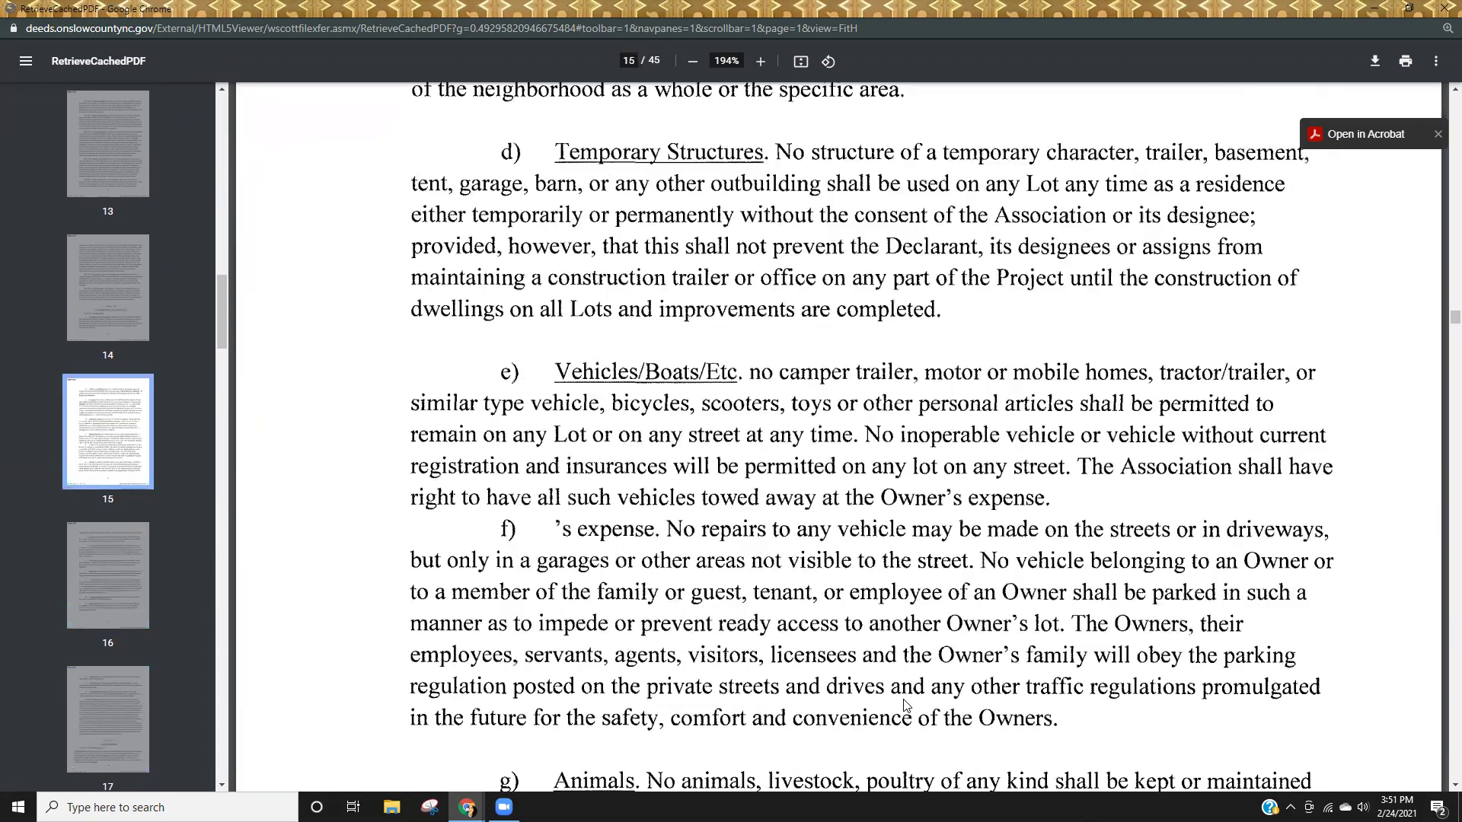
{"action": "scroll", "coordinate": [902, 737], "scroll_direction": "up", "scroll_amount": 3}
{"action": "scroll", "coordinate": [899, 737], "scroll_direction": "up", "scroll_amount": 3}
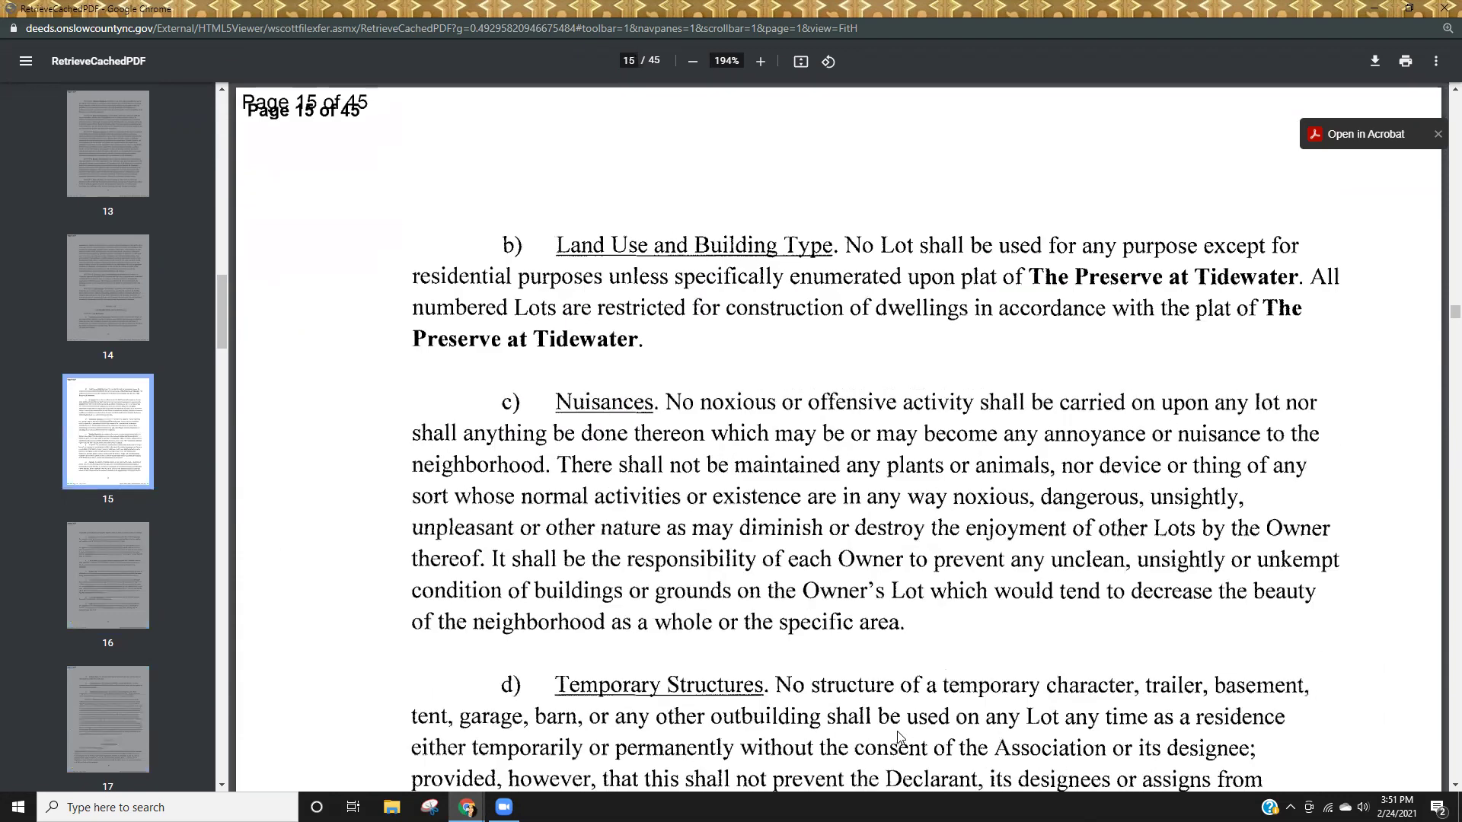
{"action": "scroll", "coordinate": [897, 732], "scroll_direction": "down", "scroll_amount": 5}
{"action": "scroll", "coordinate": [897, 731], "scroll_direction": "down", "scroll_amount": 1}
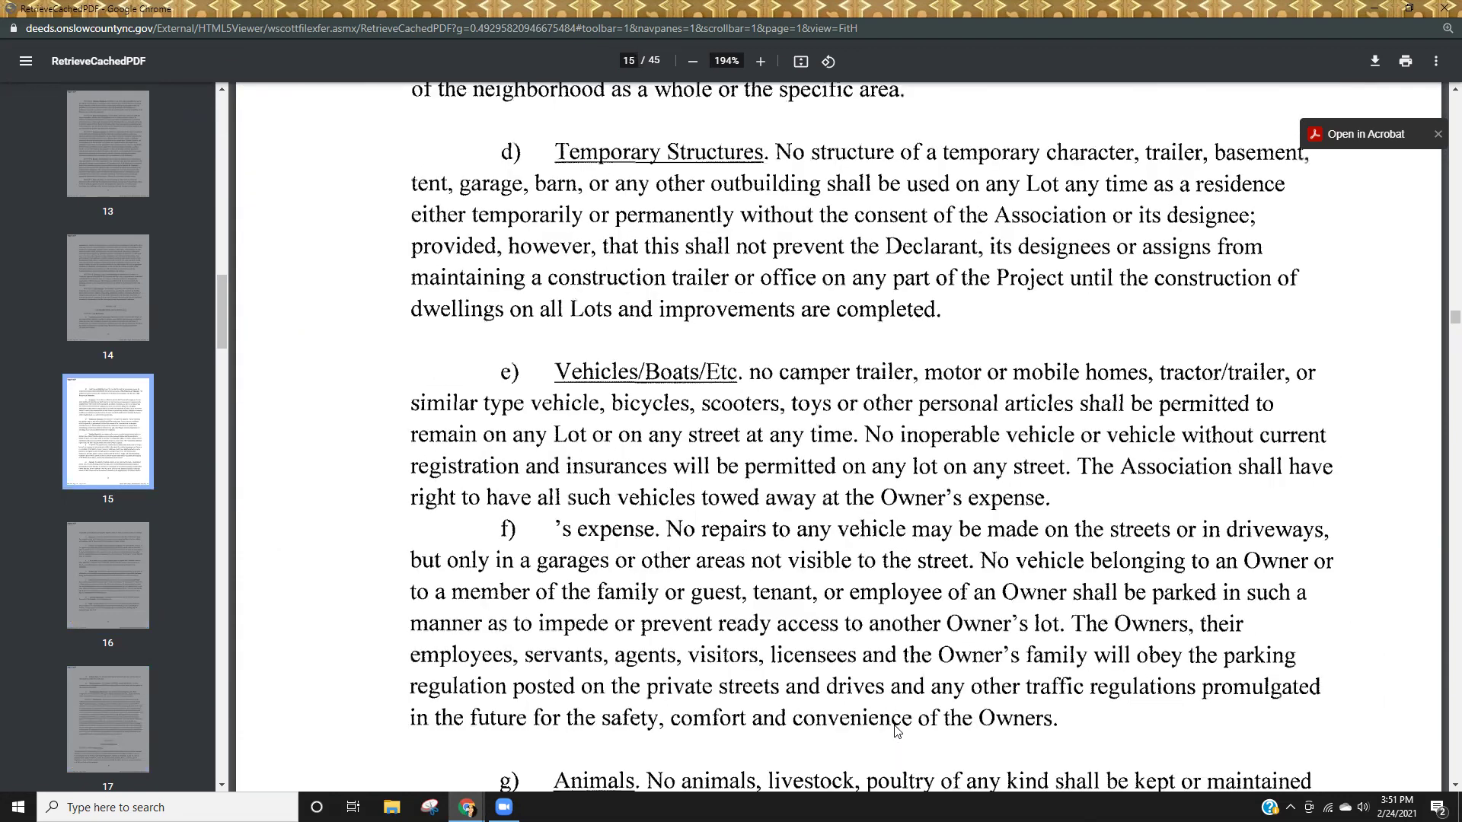
{"action": "scroll", "coordinate": [947, 712], "scroll_direction": "down", "scroll_amount": 5}
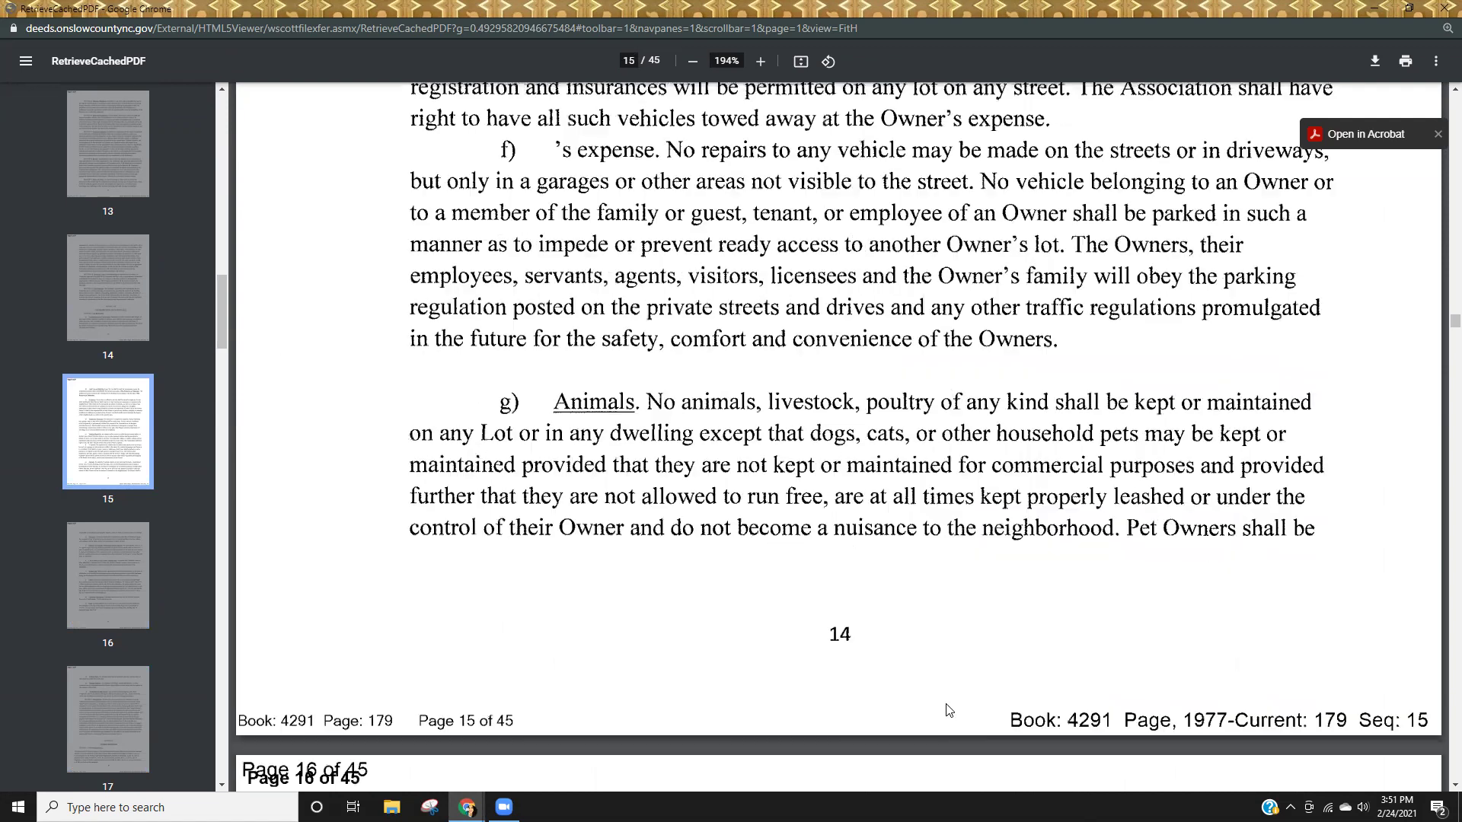
{"action": "scroll", "coordinate": [948, 709], "scroll_direction": "down", "scroll_amount": 9}
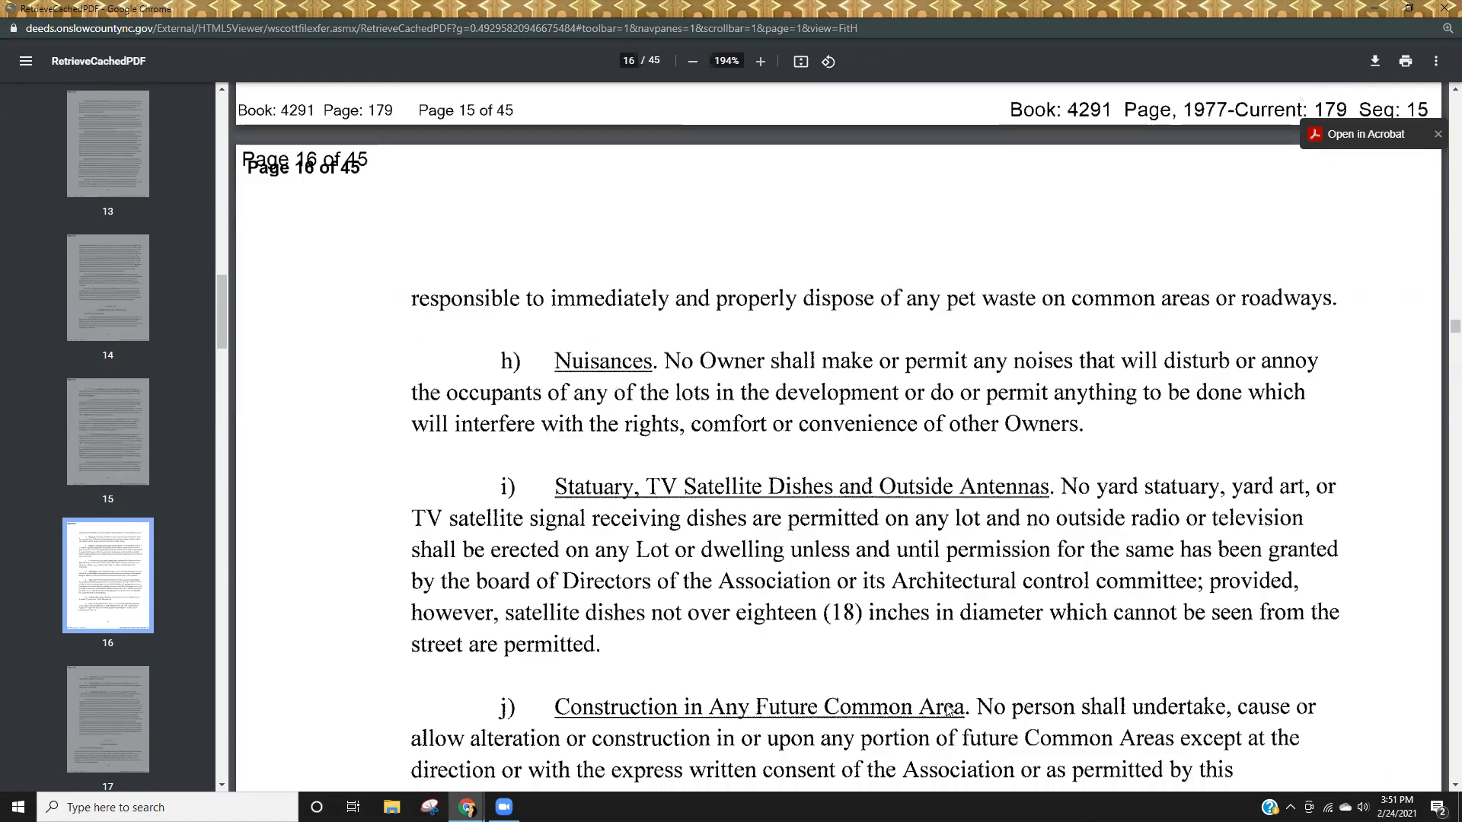
{"action": "scroll", "coordinate": [948, 710], "scroll_direction": "down", "scroll_amount": 4}
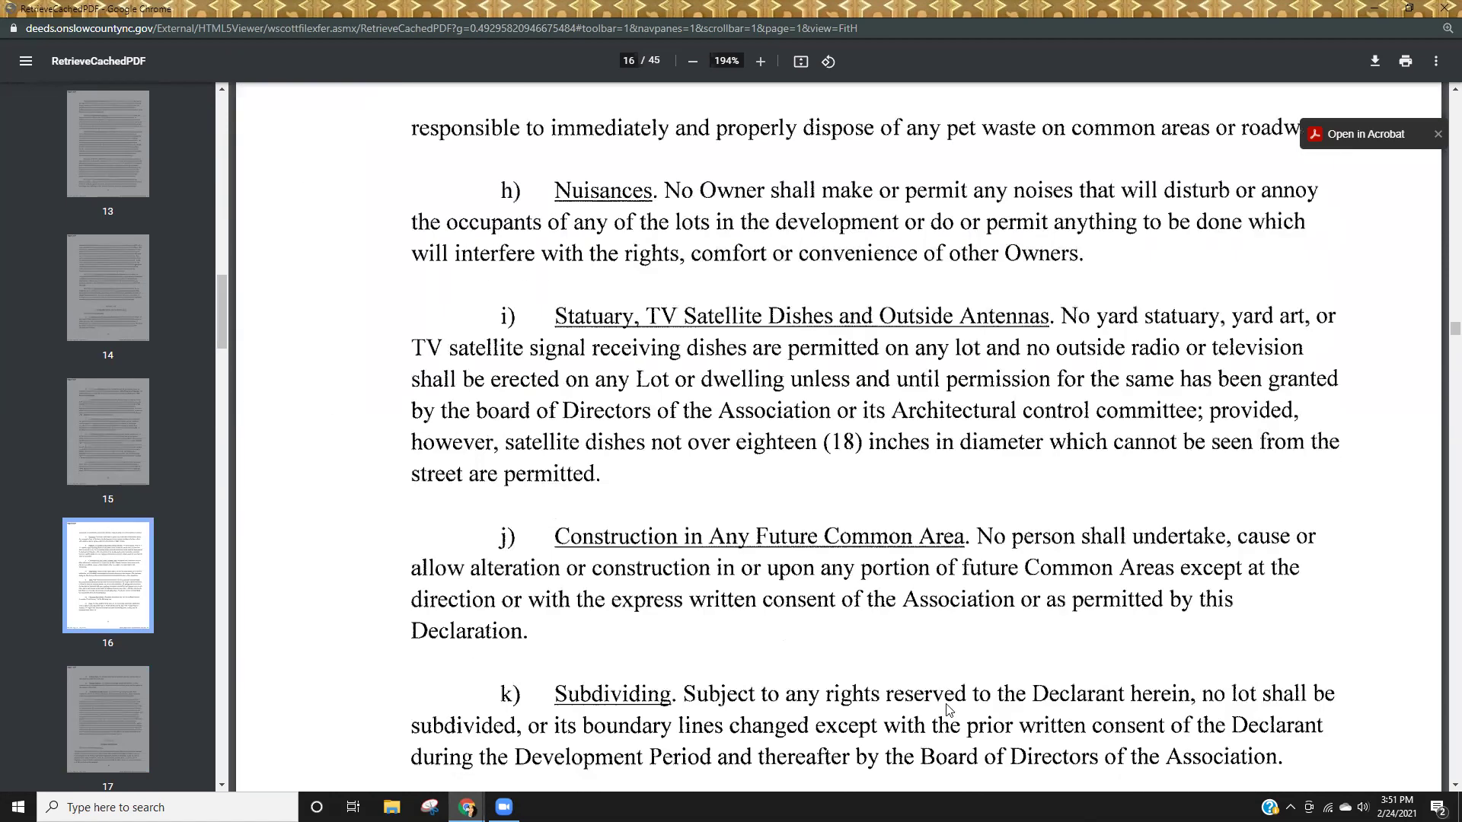
{"action": "scroll", "coordinate": [946, 706], "scroll_direction": "down", "scroll_amount": 2}
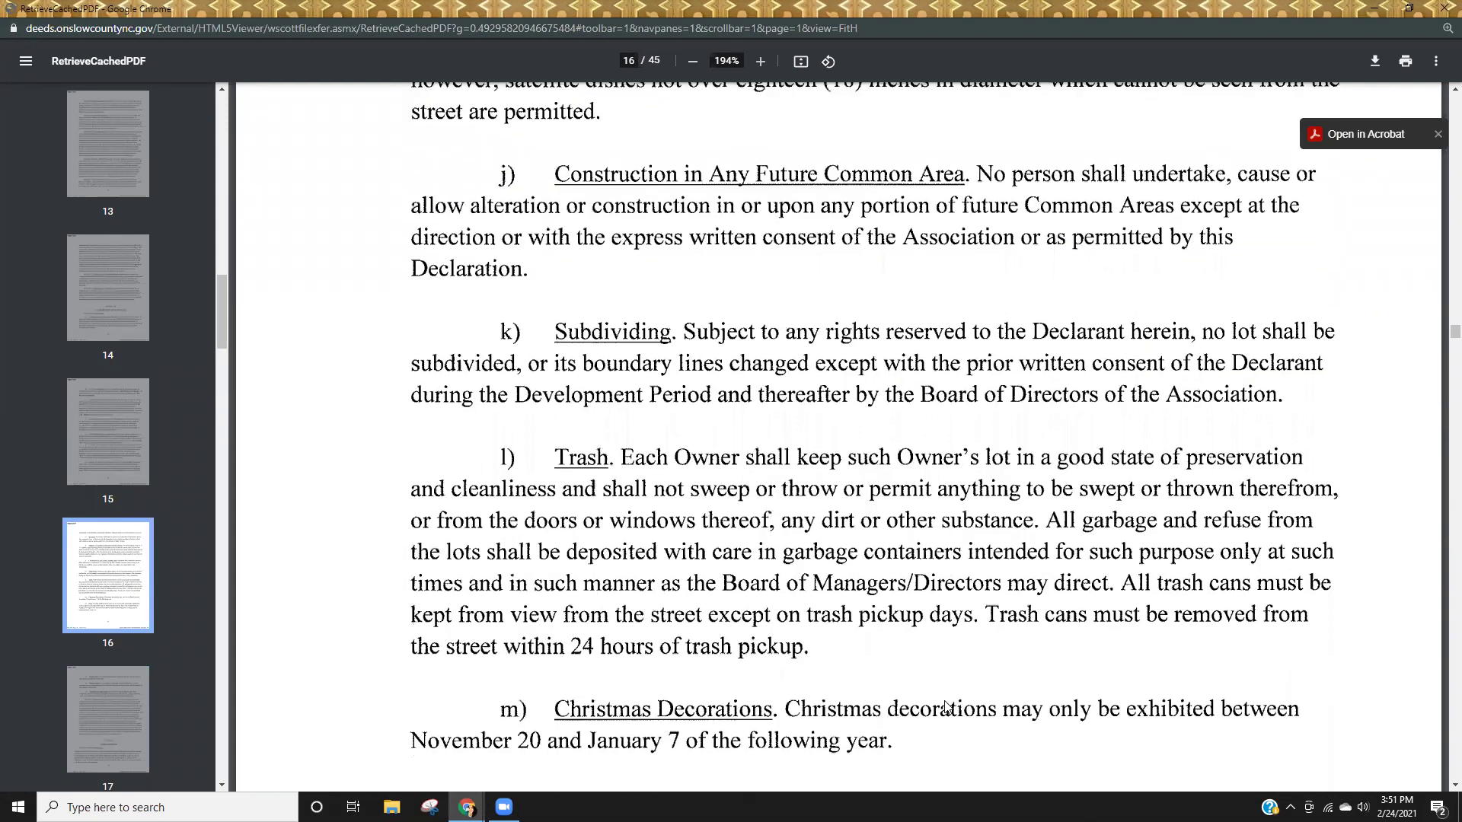
{"action": "scroll", "coordinate": [946, 707], "scroll_direction": "down", "scroll_amount": 2}
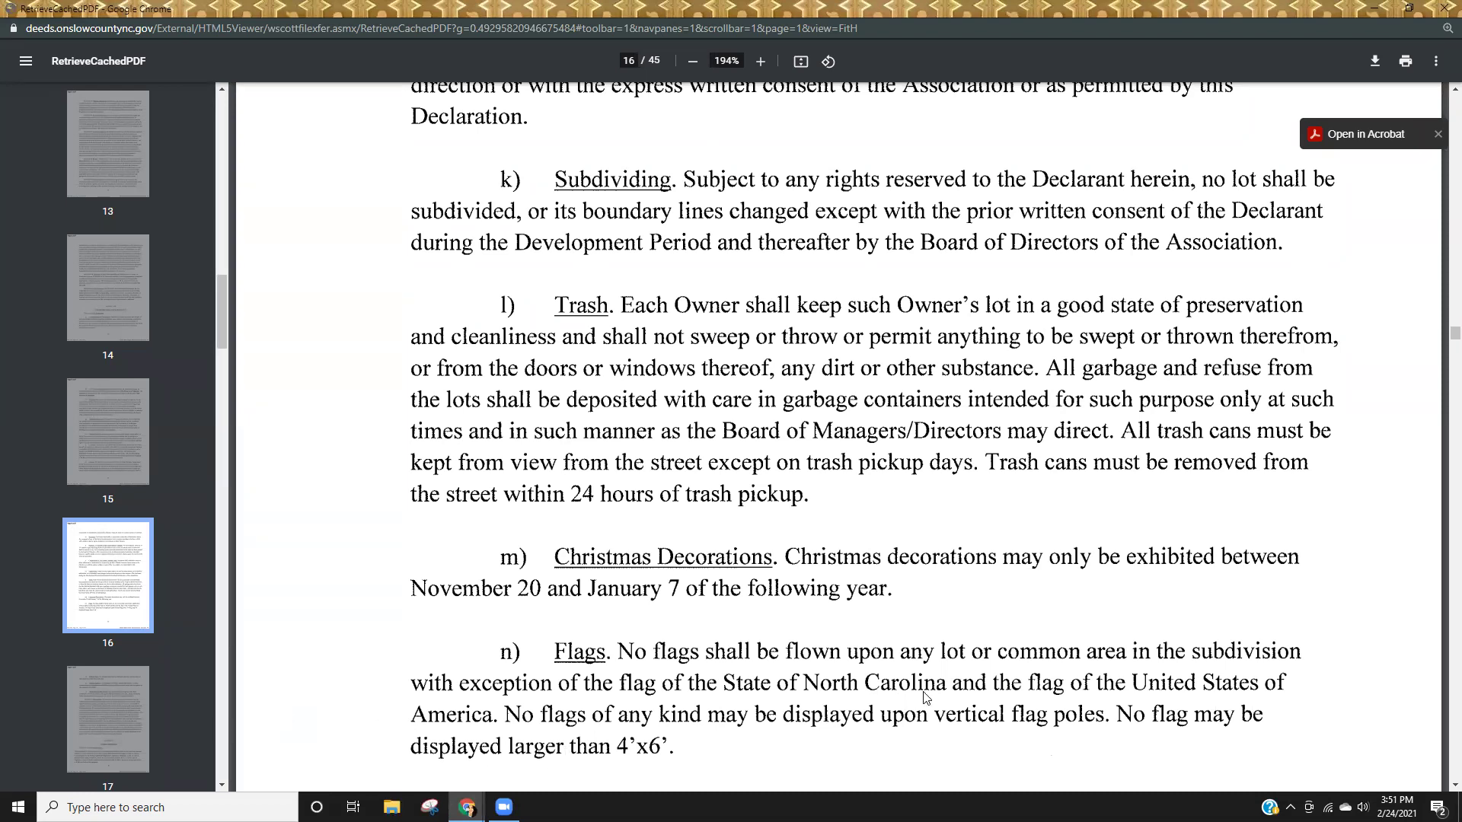
{"action": "scroll", "coordinate": [925, 697], "scroll_direction": "down", "scroll_amount": 8}
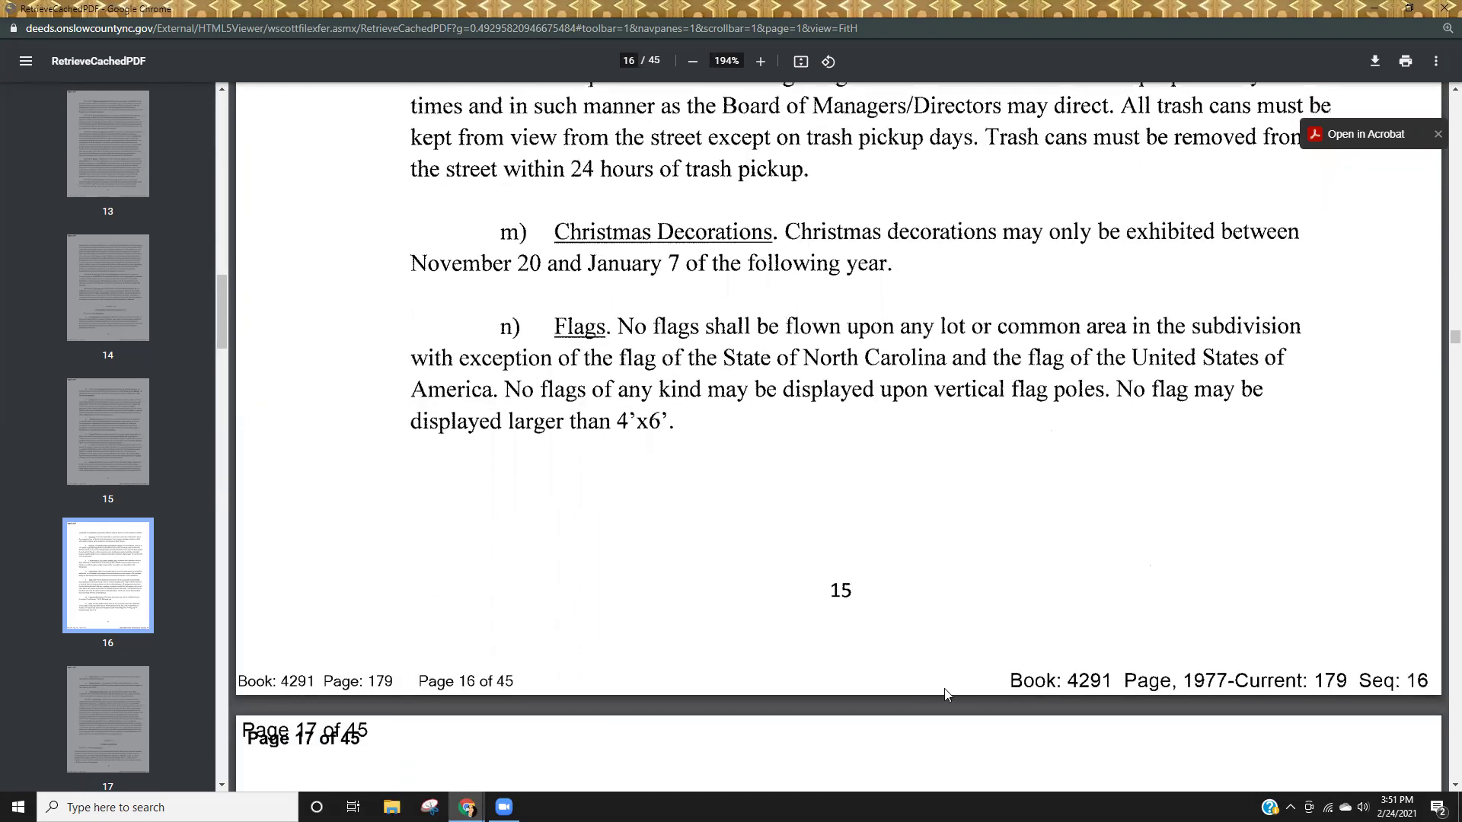
{"action": "scroll", "coordinate": [947, 695], "scroll_direction": "down", "scroll_amount": 2}
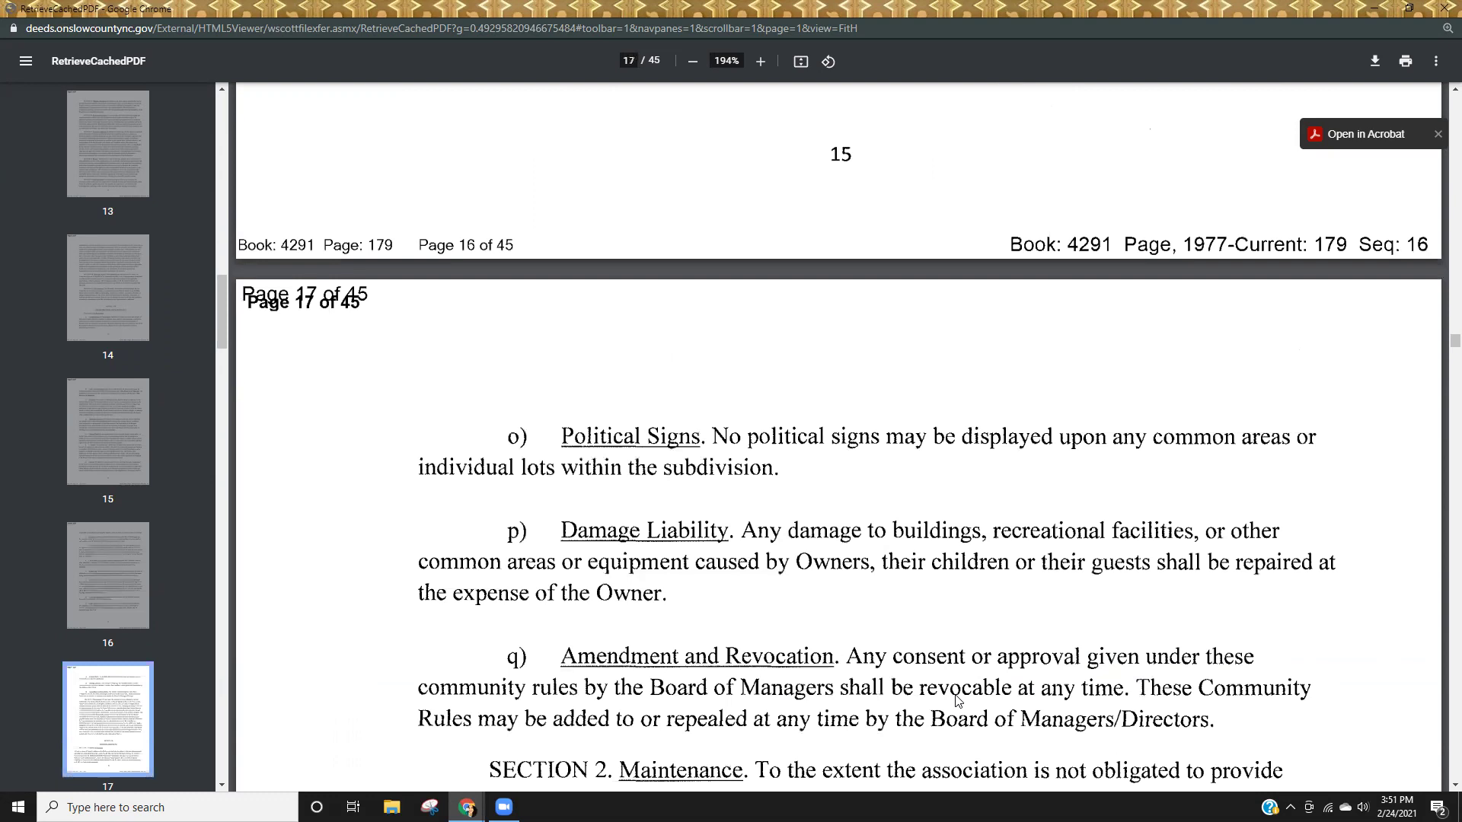
{"action": "scroll", "coordinate": [958, 701], "scroll_direction": "down", "scroll_amount": 4}
{"action": "scroll", "coordinate": [960, 697], "scroll_direction": "down", "scroll_amount": 10}
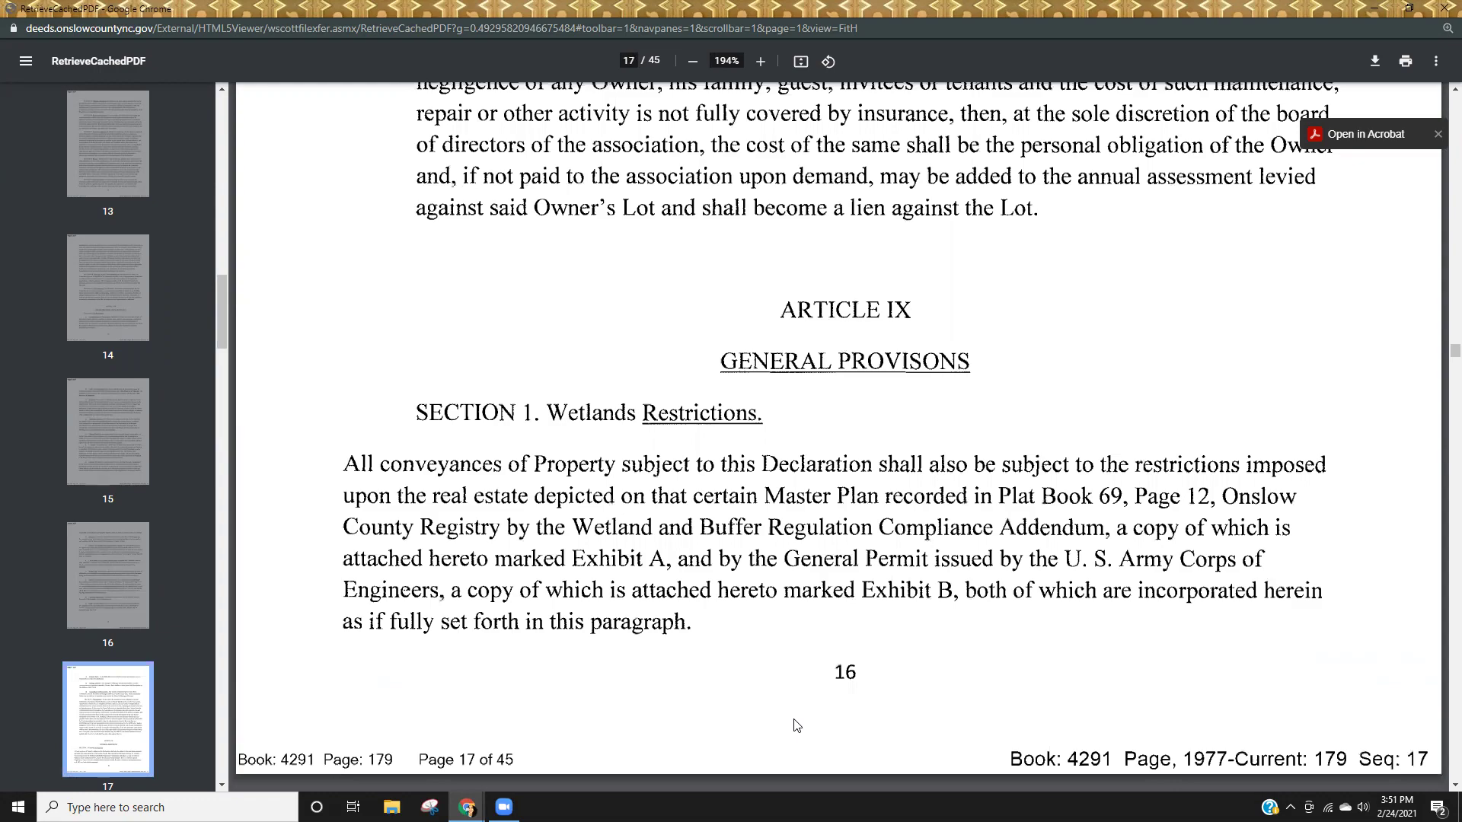
{"action": "scroll", "coordinate": [796, 725], "scroll_direction": "up", "scroll_amount": 10}
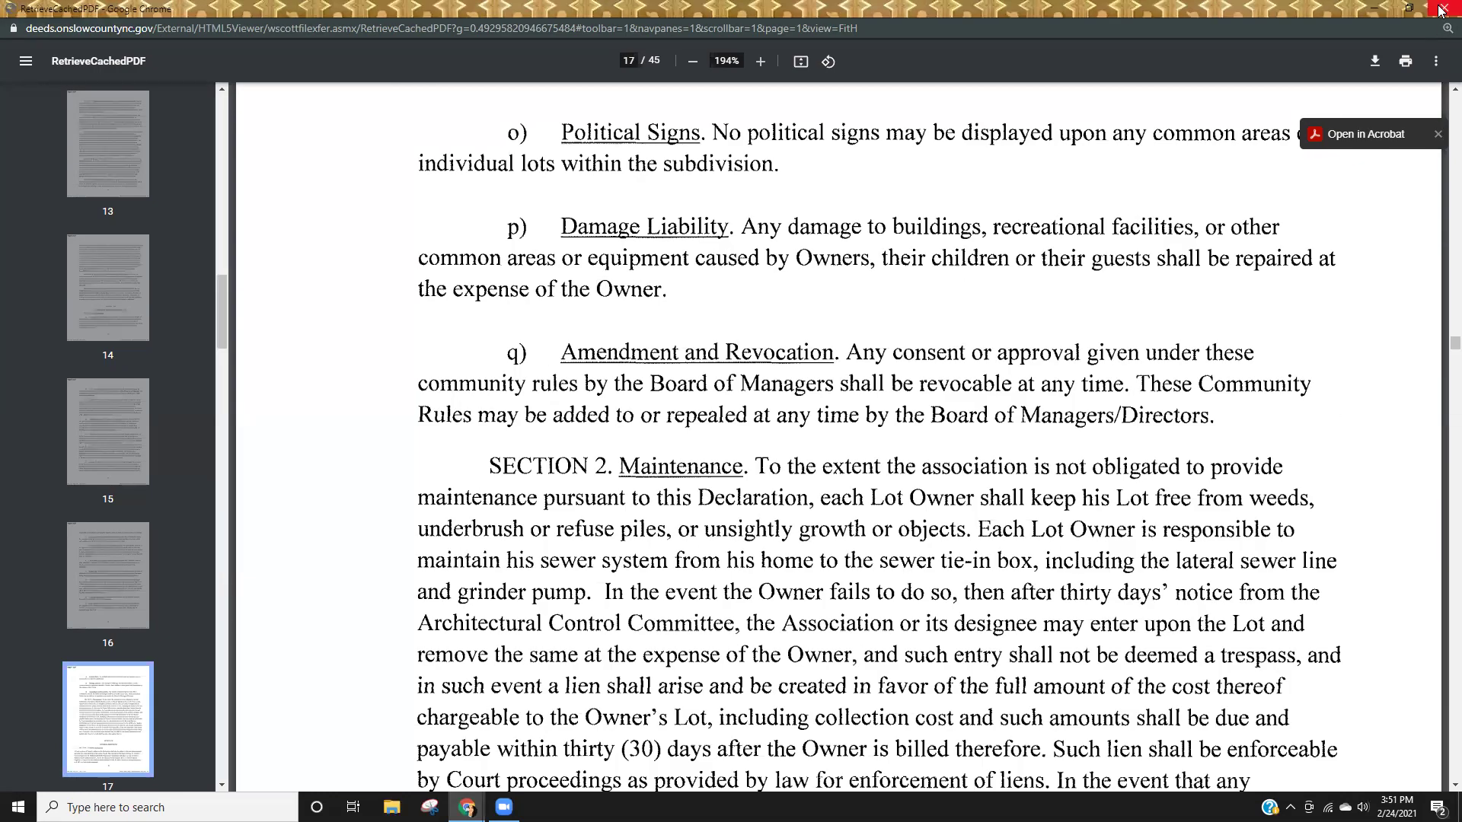
{"action": "left_click", "coordinate": [1442, 9]}
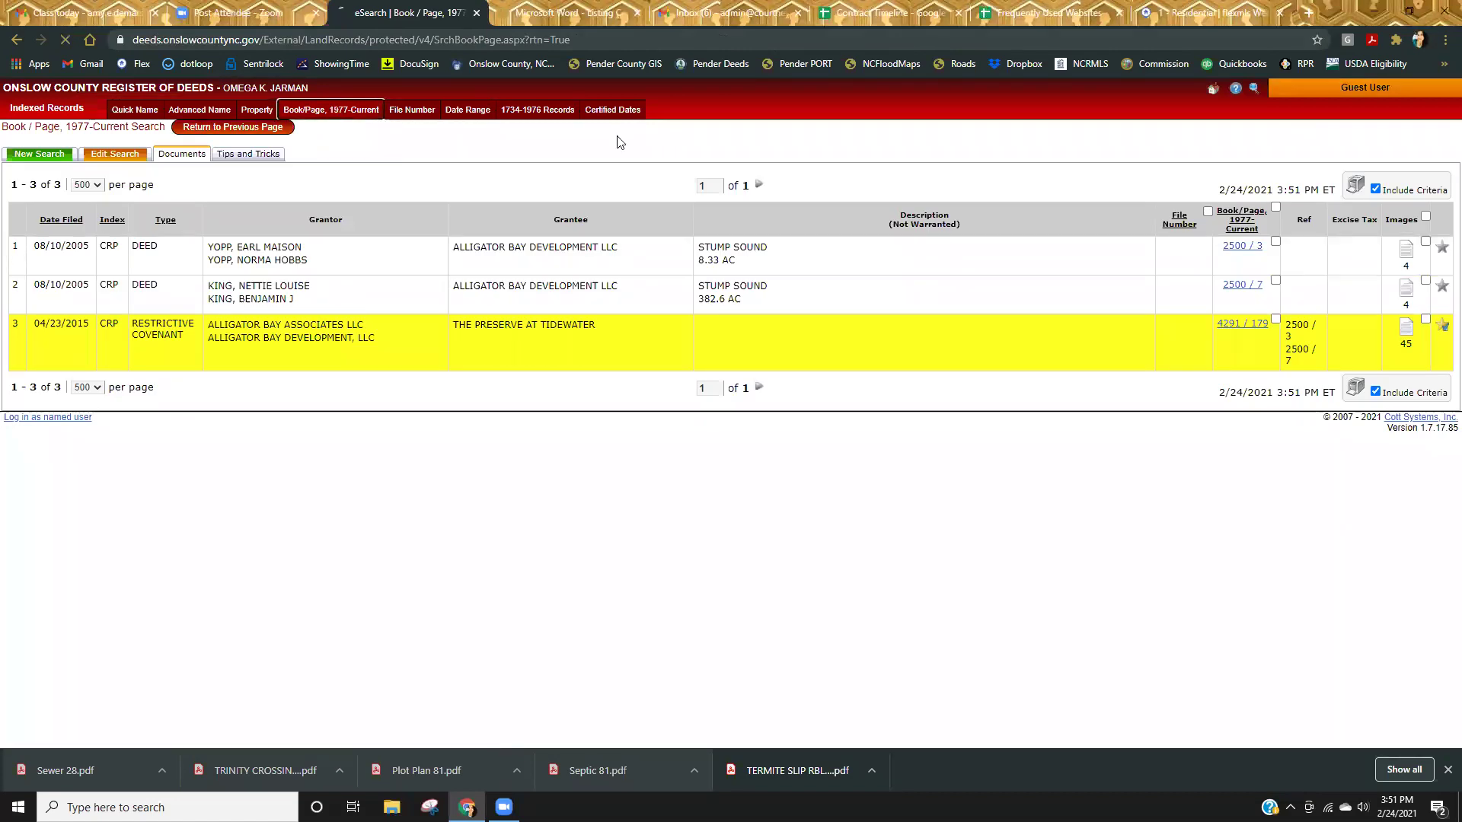
Search Book 482, page 164; after zero results, switch to the 1734–1976 records search.
{"action": "left_click", "coordinate": [331, 110]}
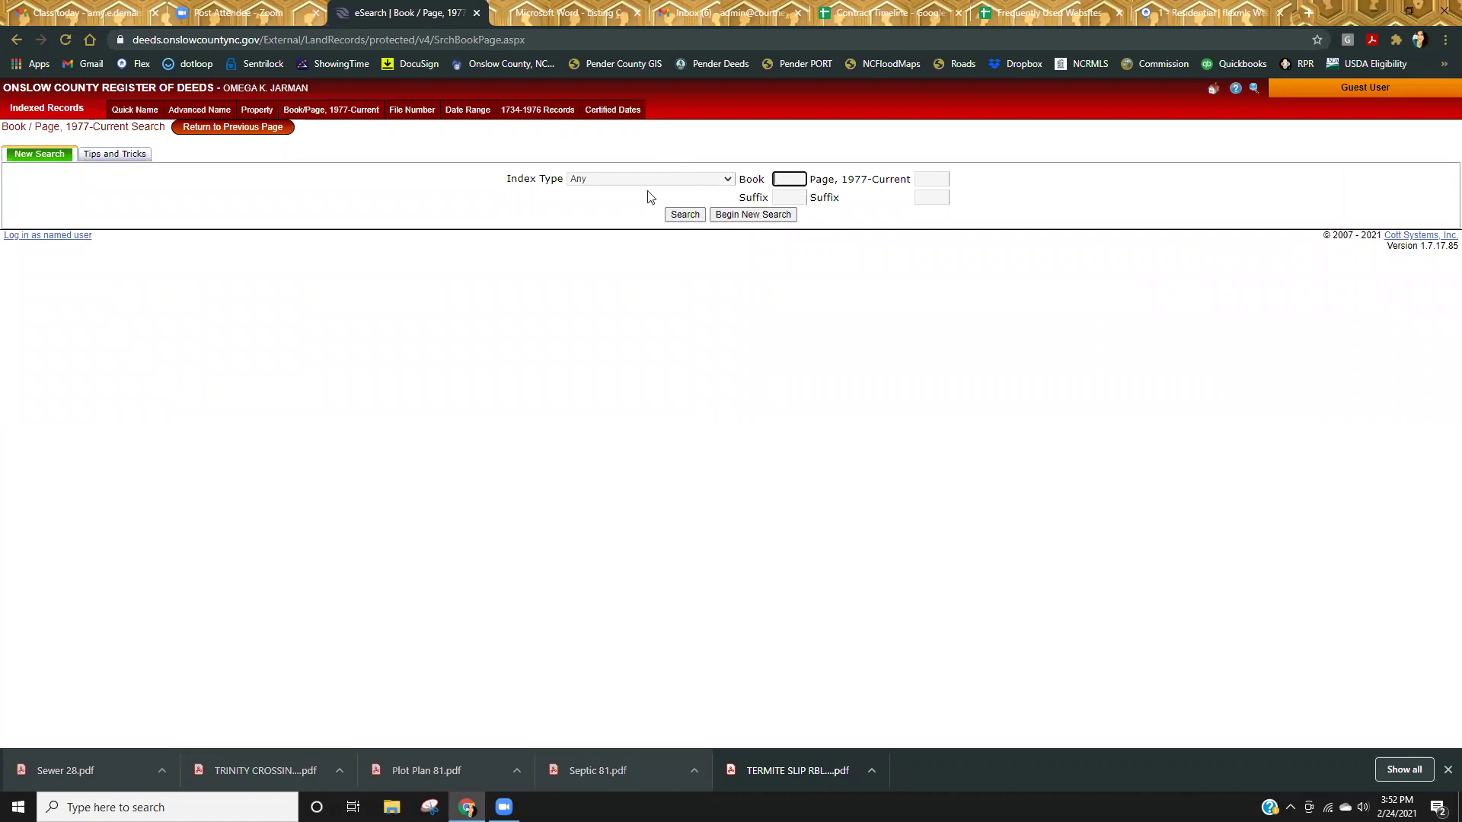
{"action": "type", "text": "482"}
{"action": "key", "text": "Tab"}
{"action": "type", "text": "164"}
{"action": "key", "text": "Return"}
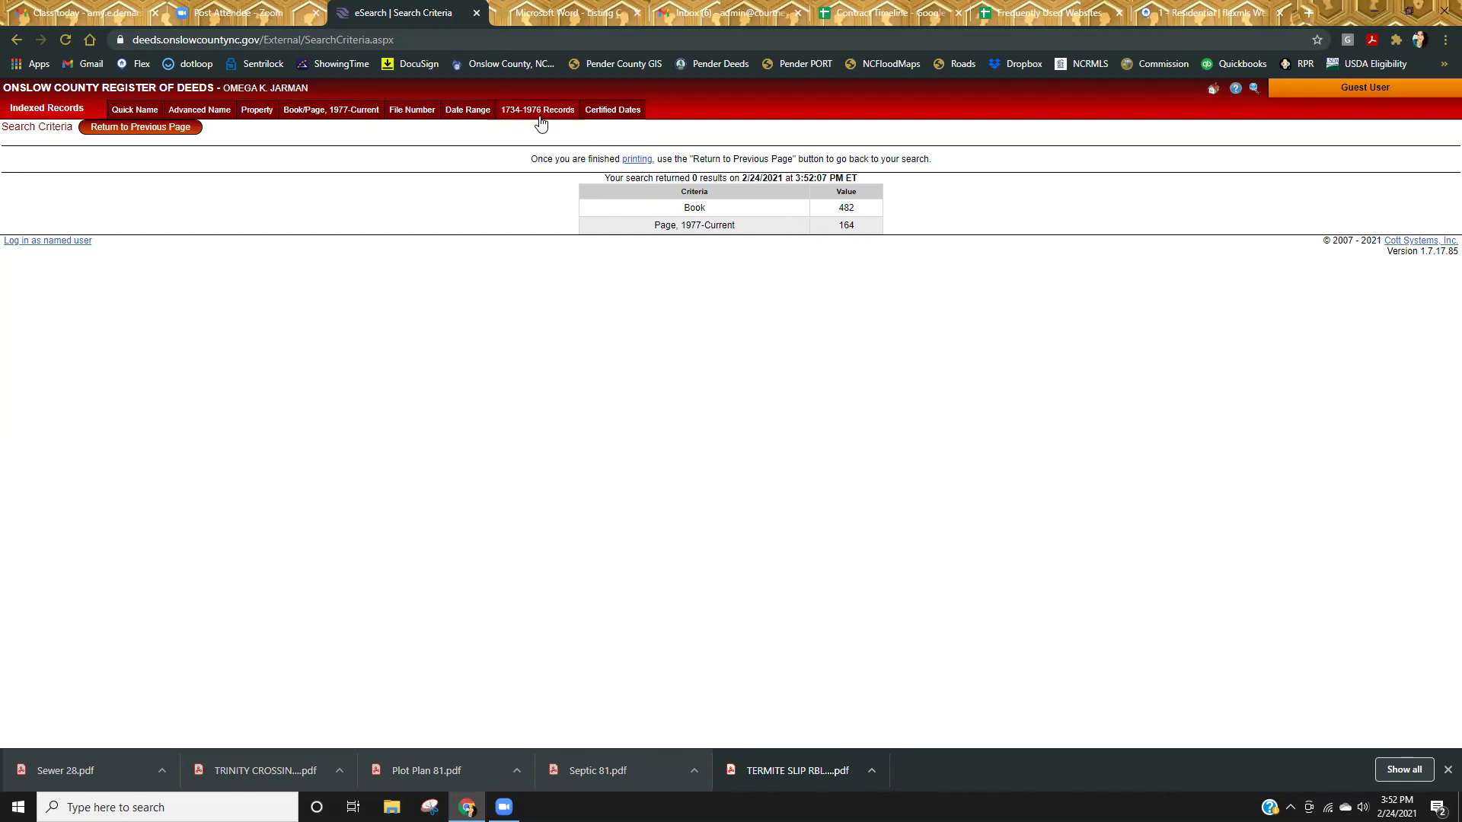
{"action": "left_click", "coordinate": [536, 114]}
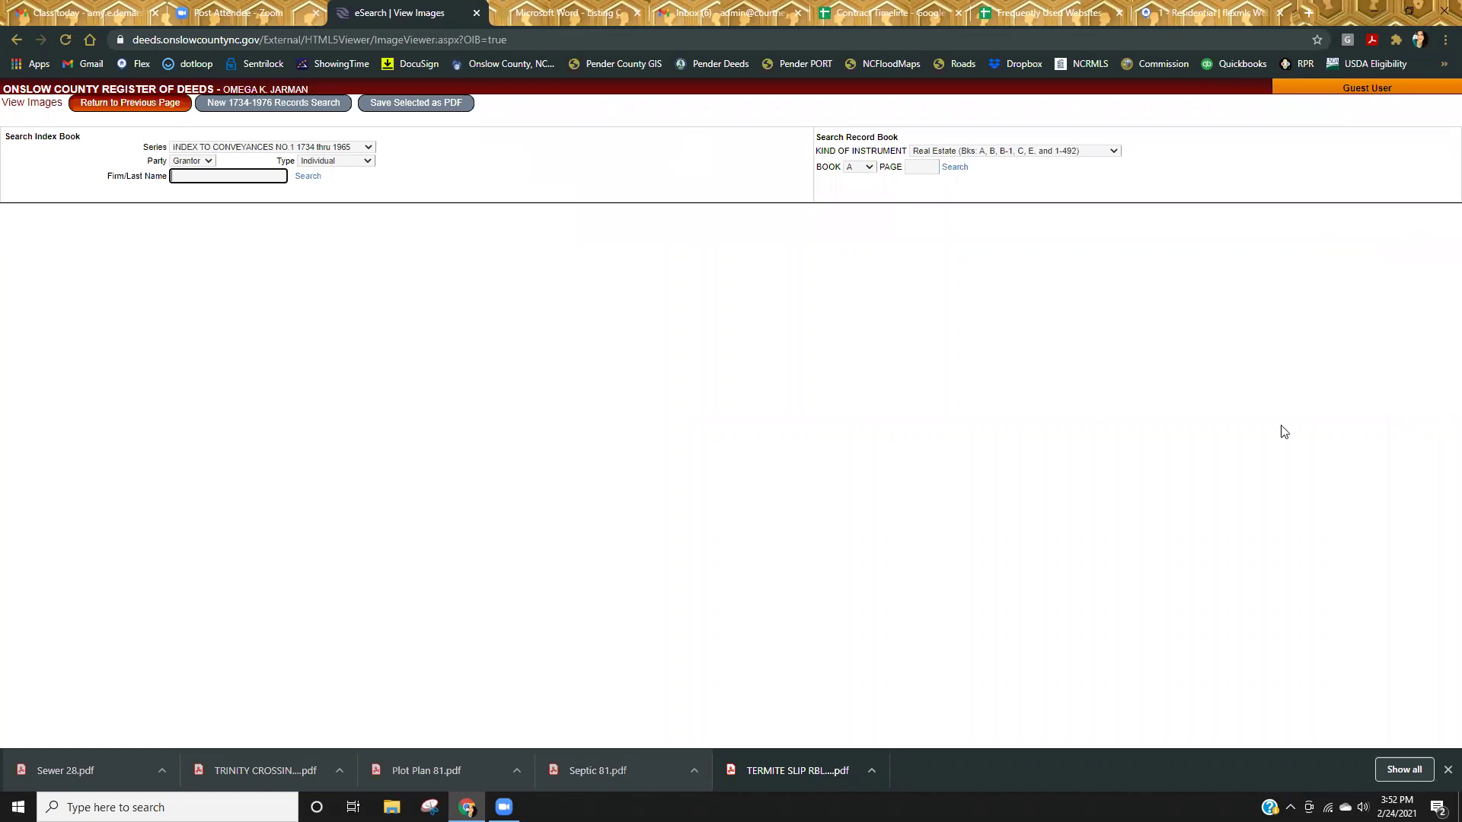
Open Book 482, Page 164 and read the July 1976 Traverse Bay Corporation Declaration of Covenants.
{"action": "left_click", "coordinate": [869, 168]}
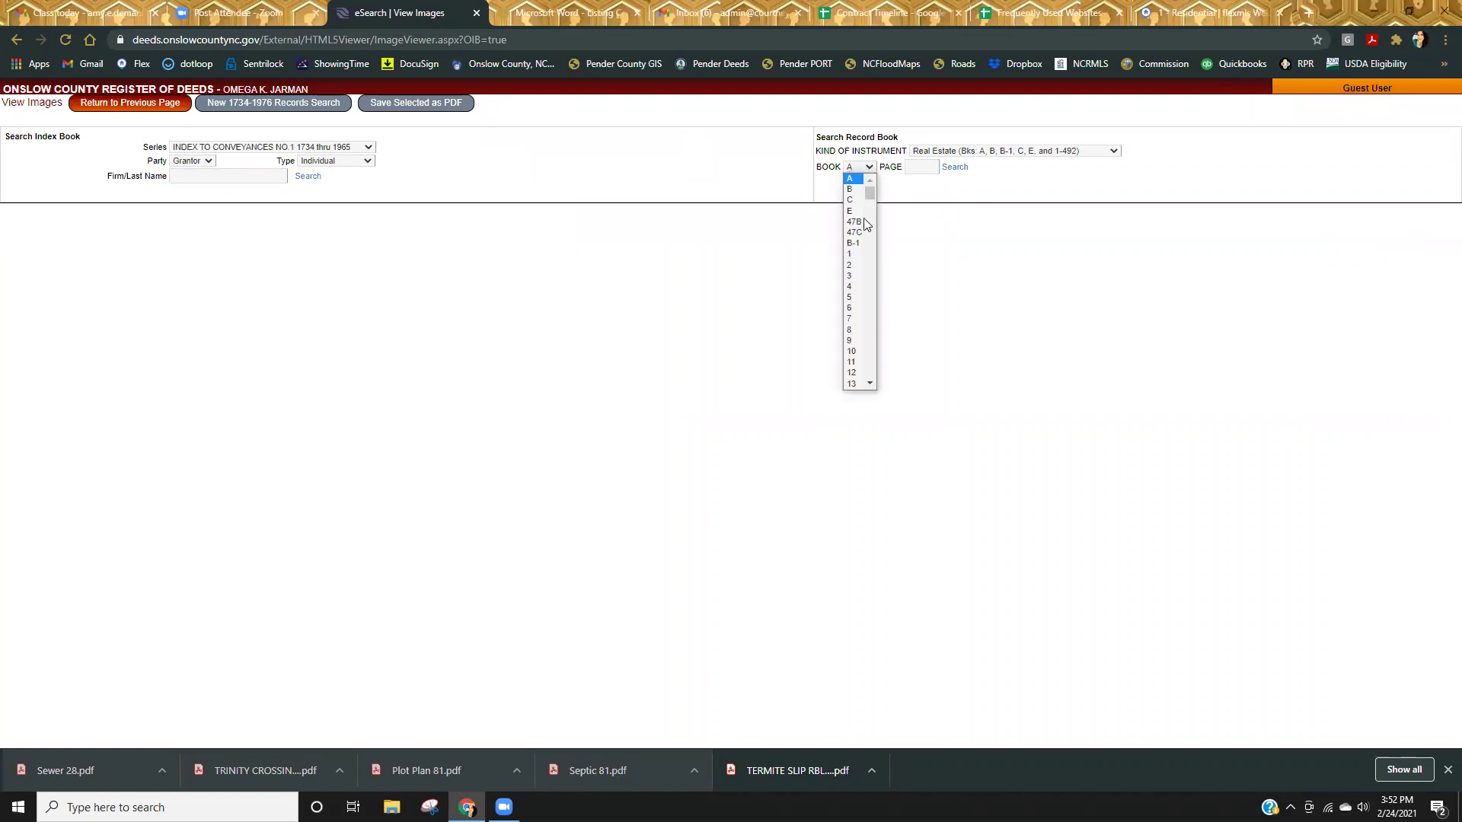
{"action": "scroll", "coordinate": [852, 358], "scroll_direction": "down", "scroll_amount": 20}
{"action": "scroll", "coordinate": [866, 336], "scroll_direction": "down", "scroll_amount": 20}
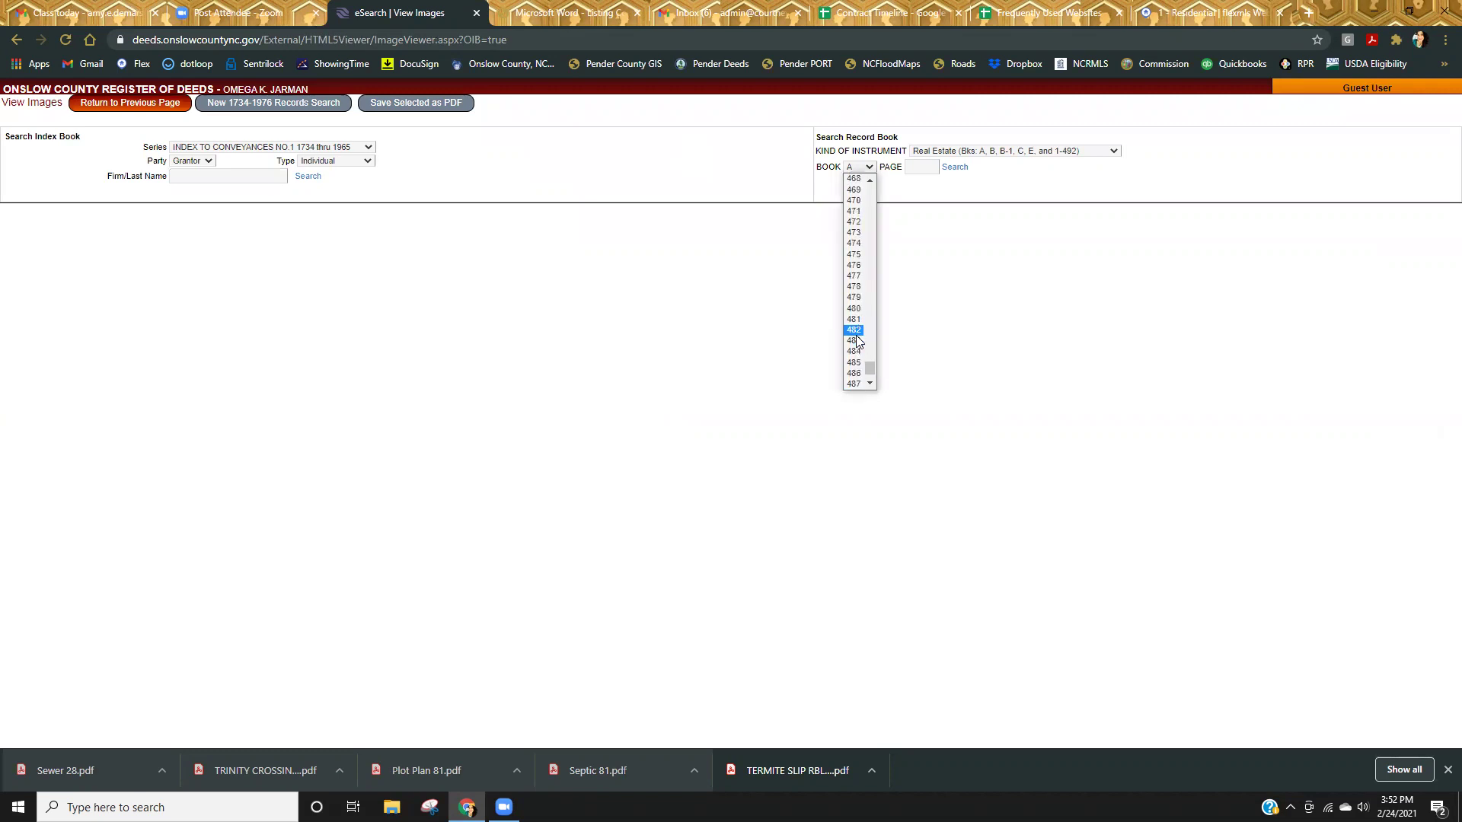
{"action": "left_click", "coordinate": [854, 331]}
{"action": "left_click", "coordinate": [922, 169]}
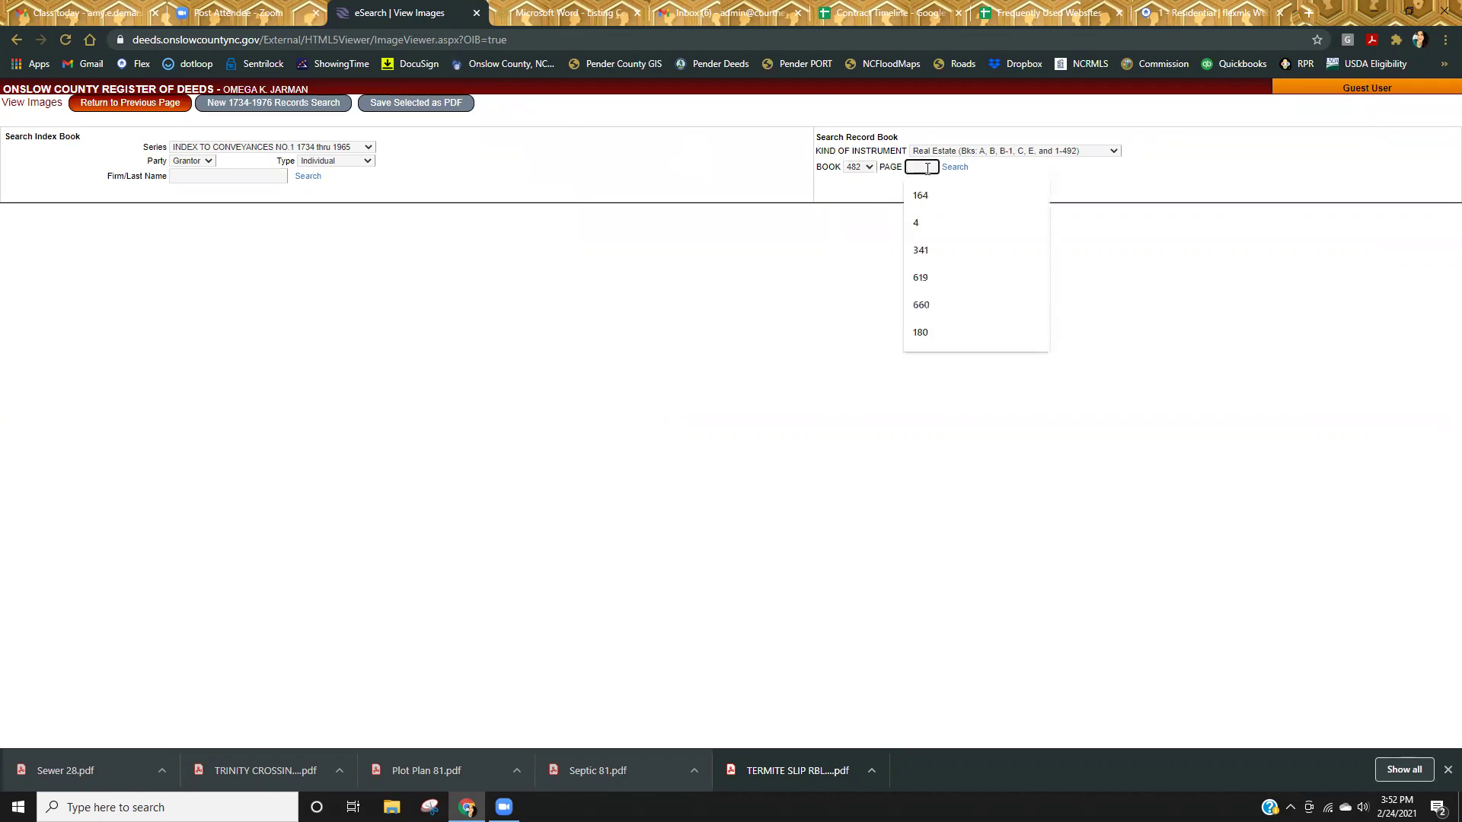
{"action": "type", "text": "164"}
{"action": "key", "text": "Return"}
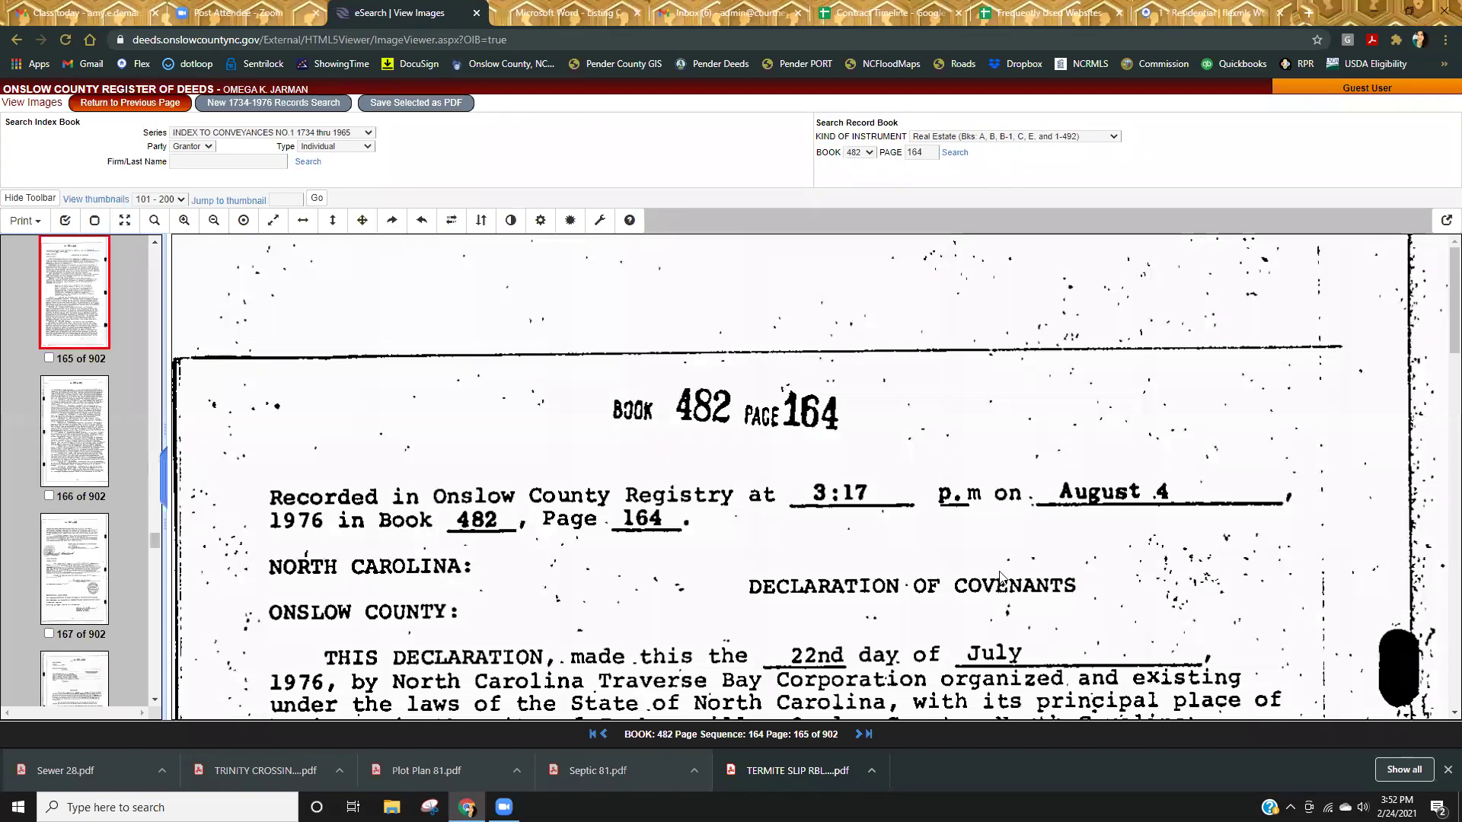
{"action": "scroll", "coordinate": [1002, 576], "scroll_direction": "down", "scroll_amount": 5}
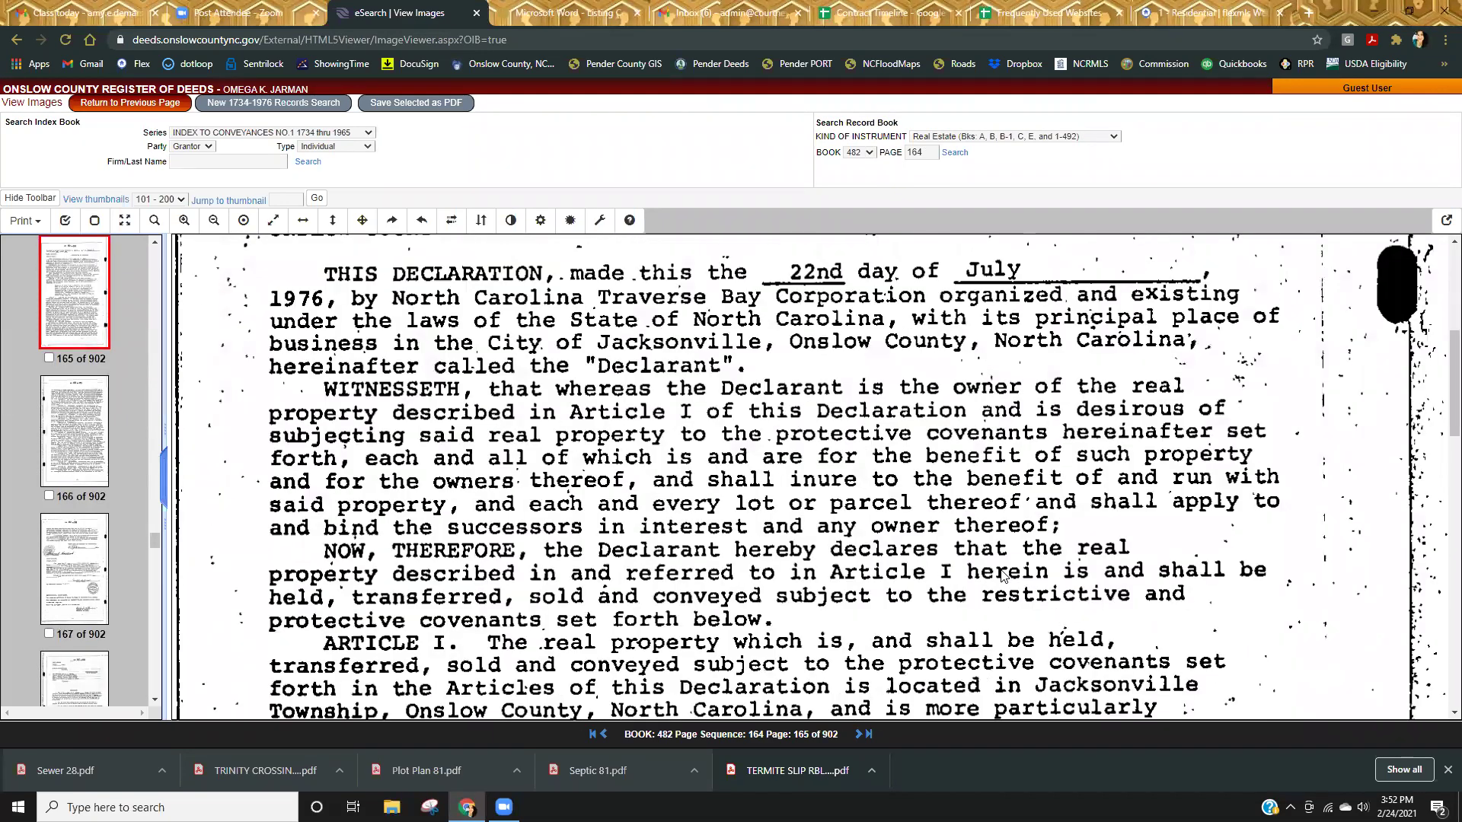
{"action": "scroll", "coordinate": [1002, 577], "scroll_direction": "down", "scroll_amount": 5}
{"action": "scroll", "coordinate": [1002, 576], "scroll_direction": "up", "scroll_amount": 10}
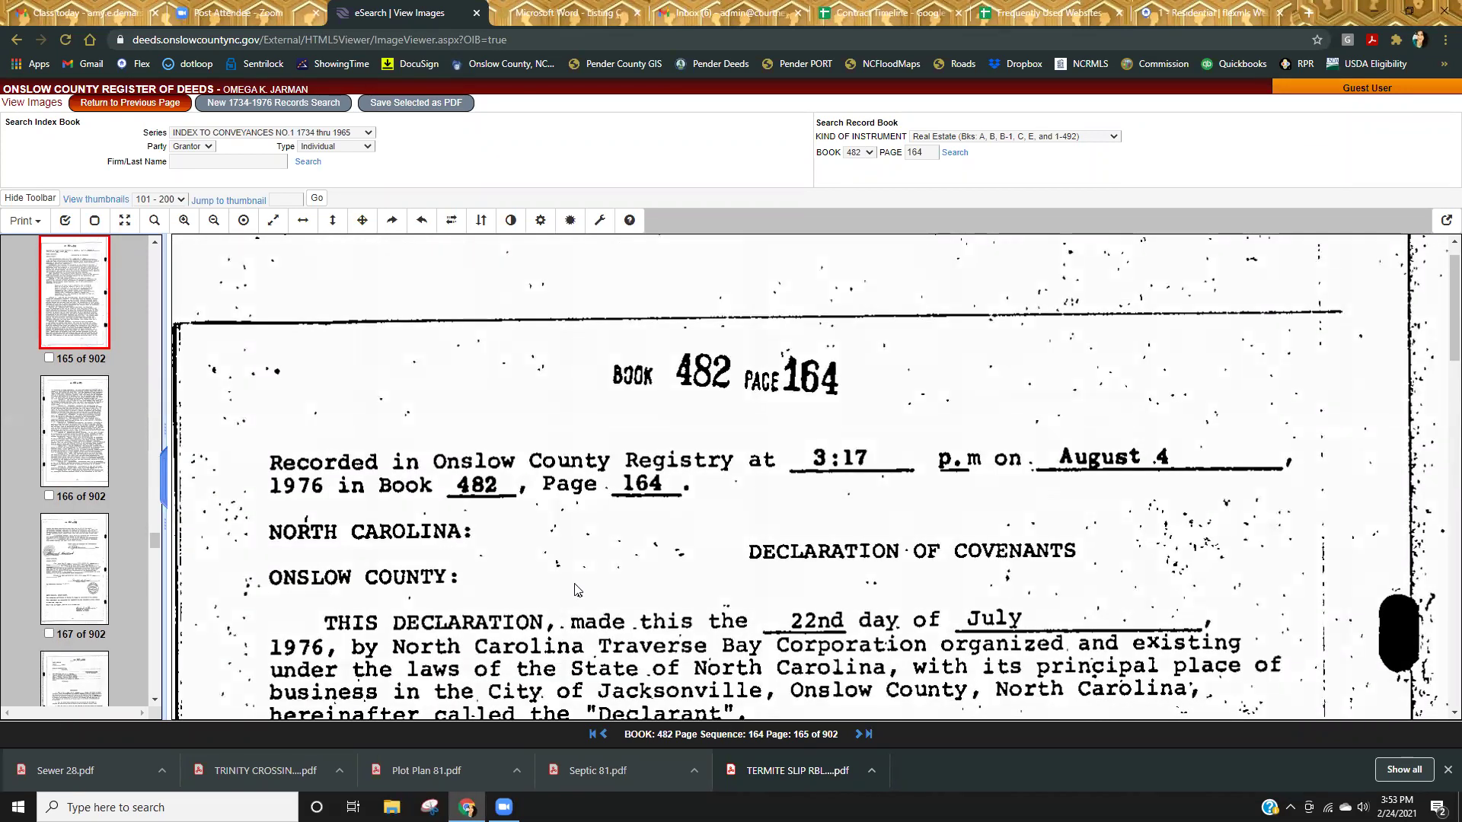
{"action": "scroll", "coordinate": [580, 595], "scroll_direction": "up", "scroll_amount": 1}
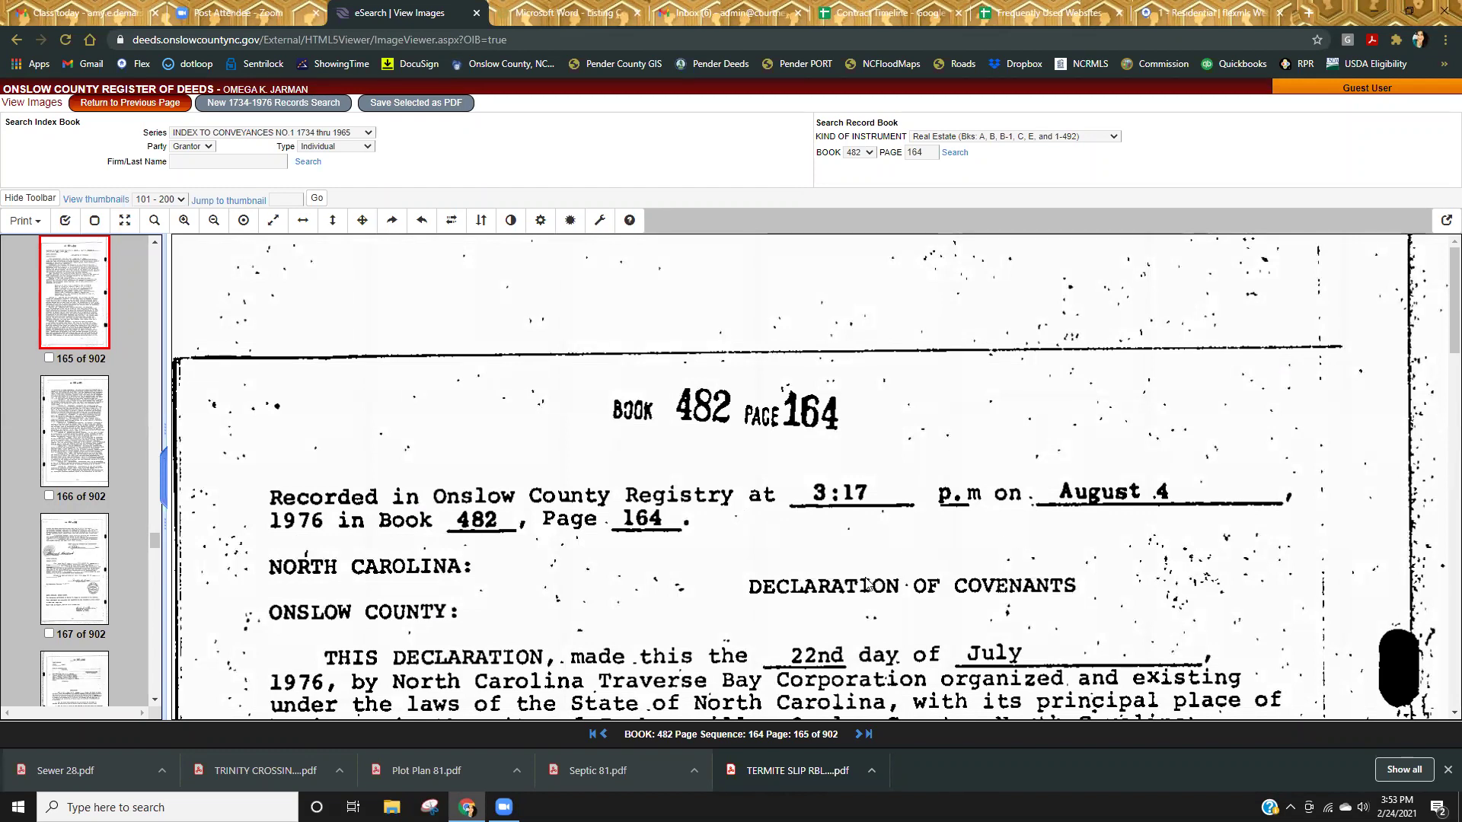
Select record Book B-1 and enter page 1.
{"action": "left_click", "coordinate": [869, 152]}
{"action": "left_click_drag", "start_coordinate": [872, 342], "coordinate": [870, 168]}
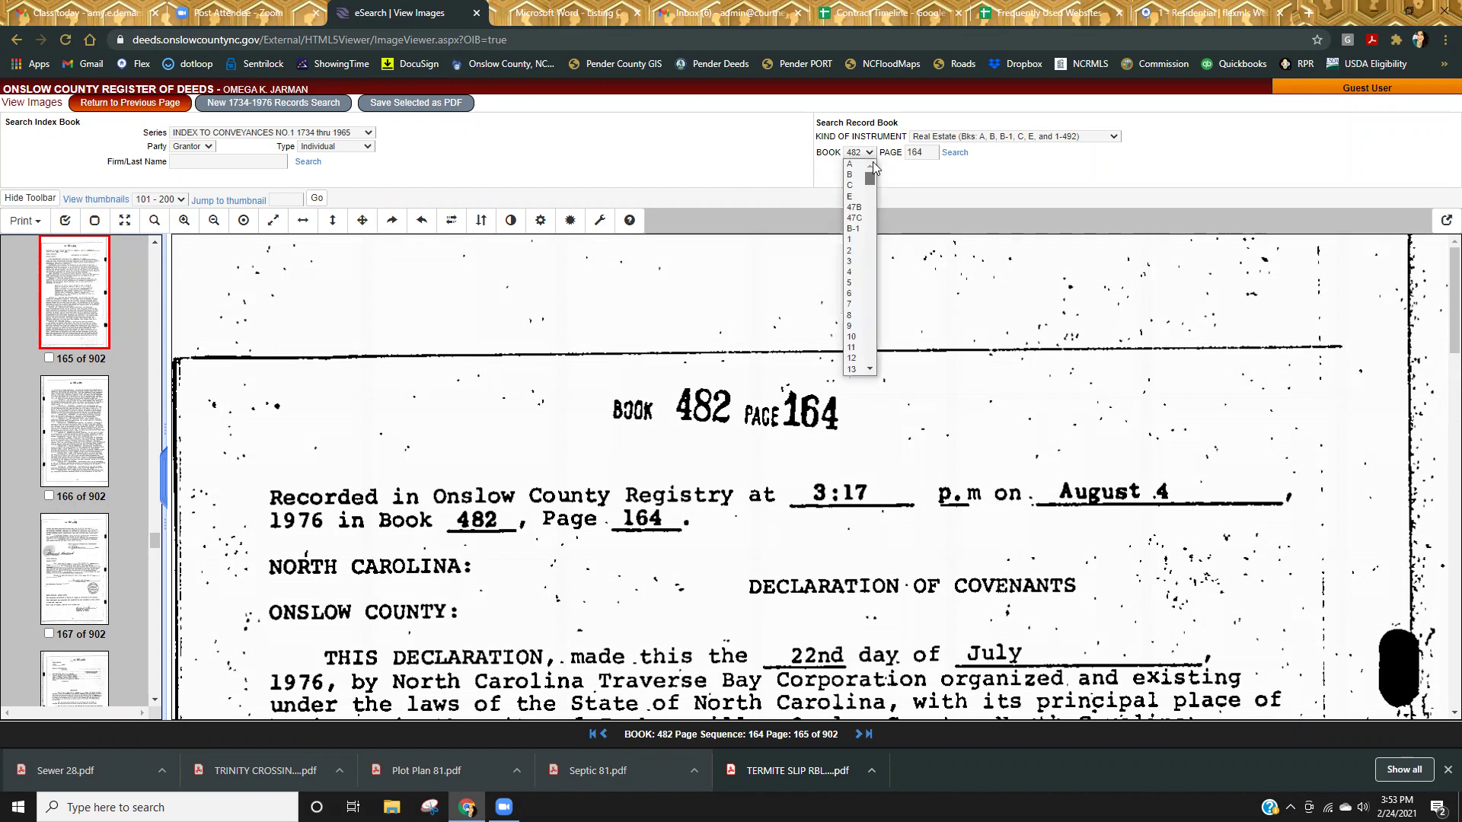
{"action": "left_click", "coordinate": [854, 229]}
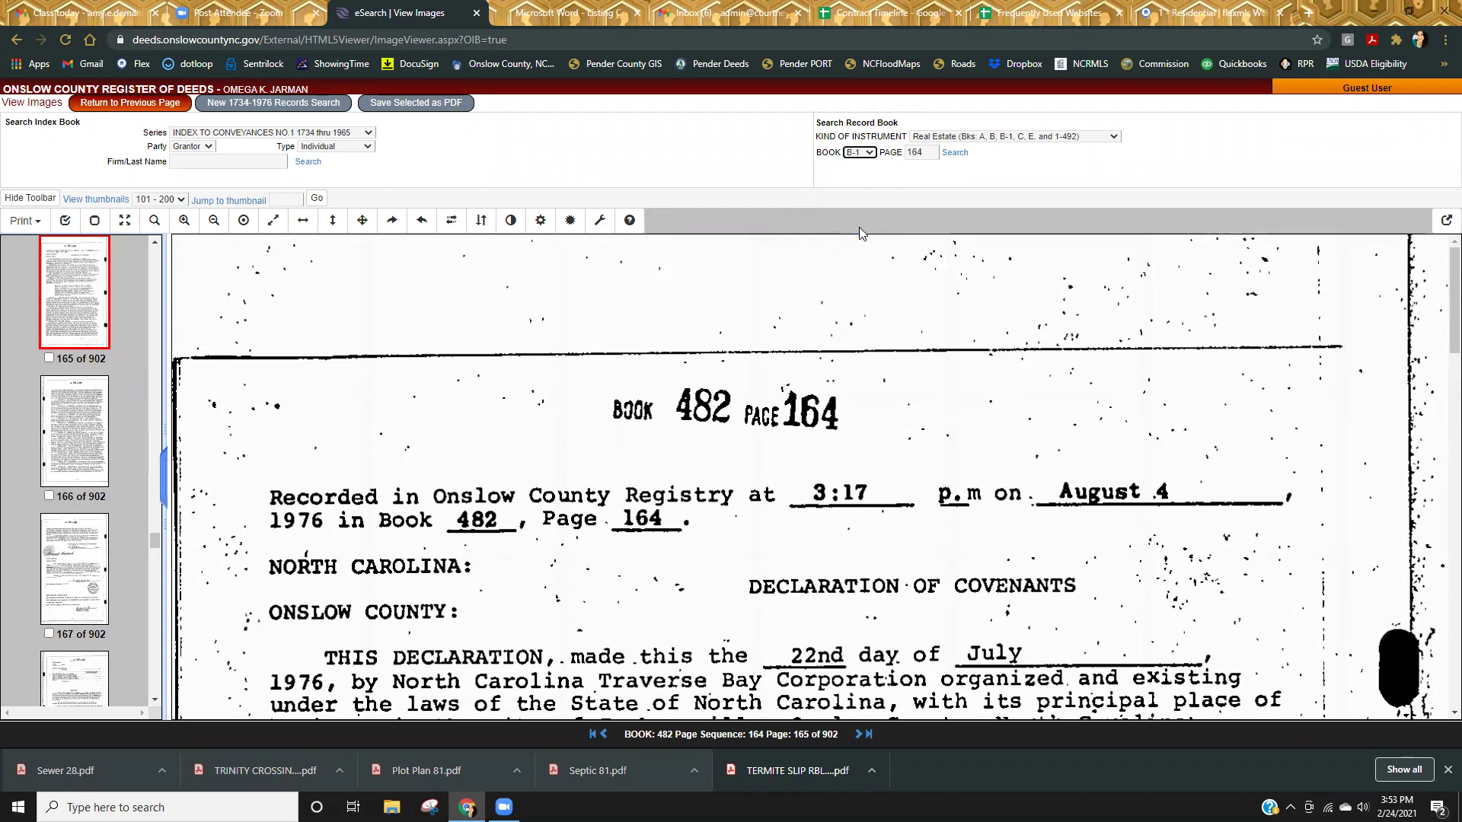
{"action": "double_click", "coordinate": [917, 152]}
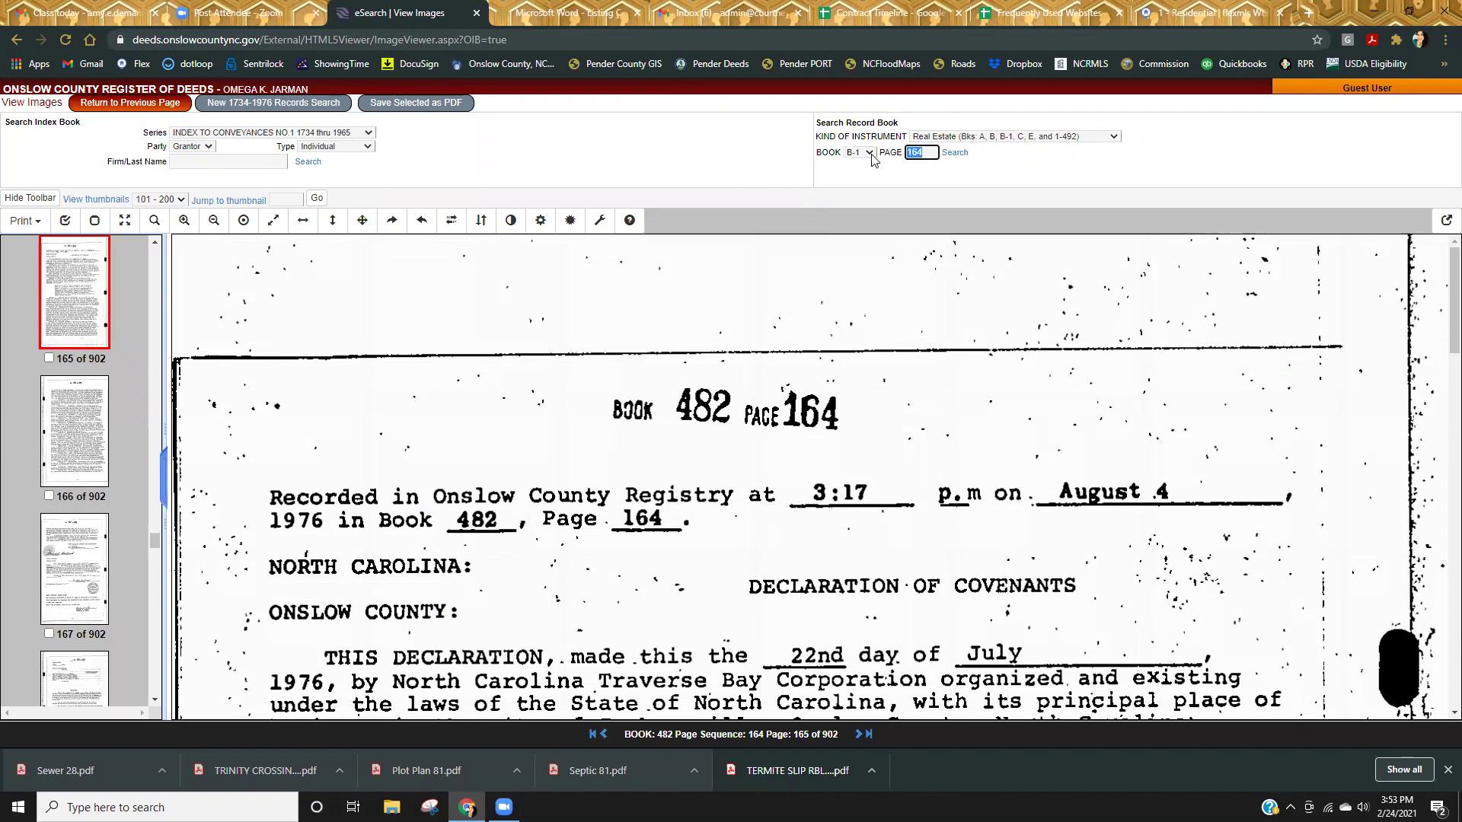
{"action": "type", "text": "1"}
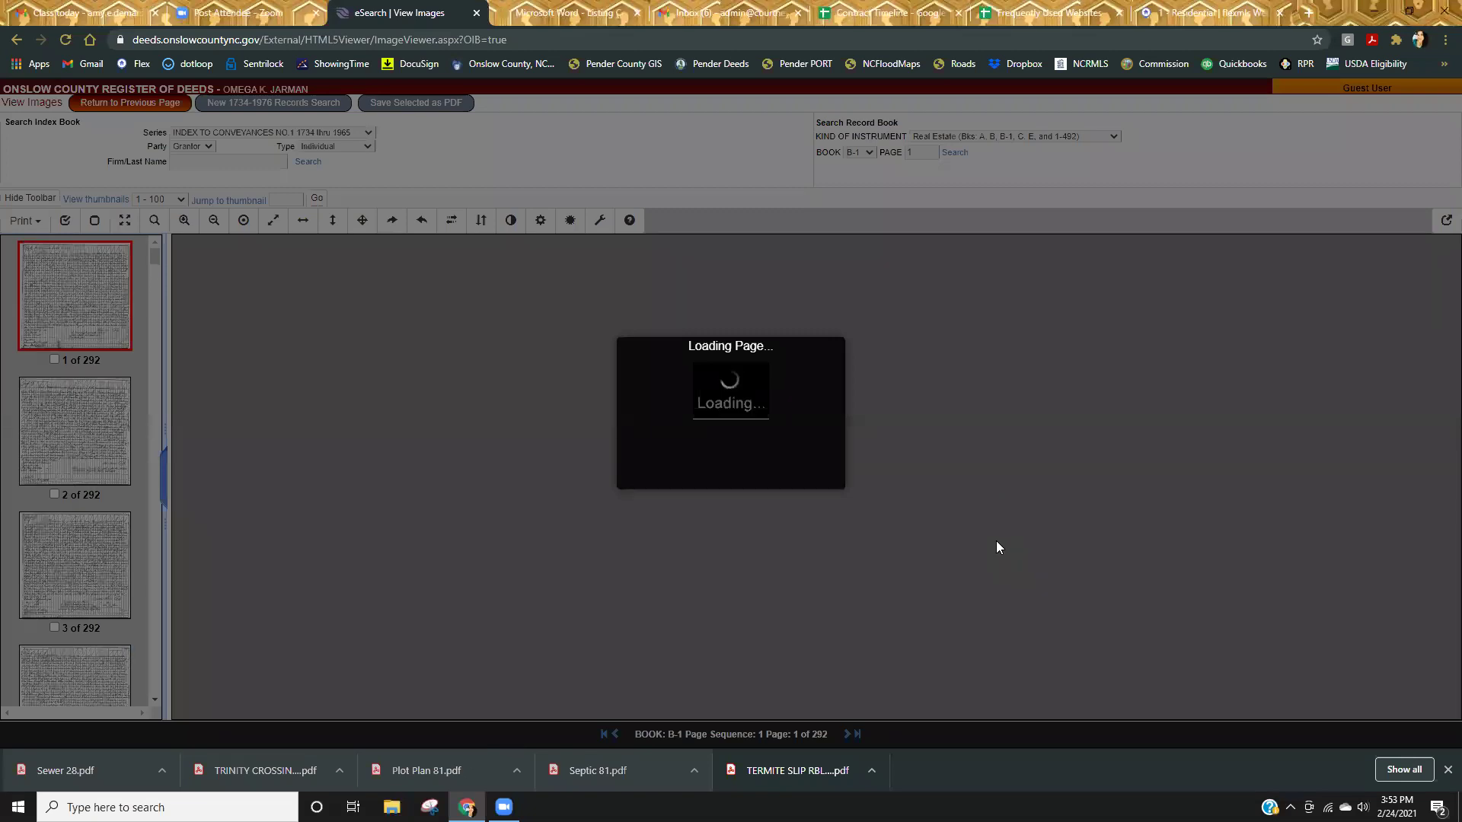
Scroll through page 1, then move to page 2's handwritten 1780 indenture.
{"action": "scroll", "coordinate": [996, 547], "scroll_direction": "down", "scroll_amount": 5}
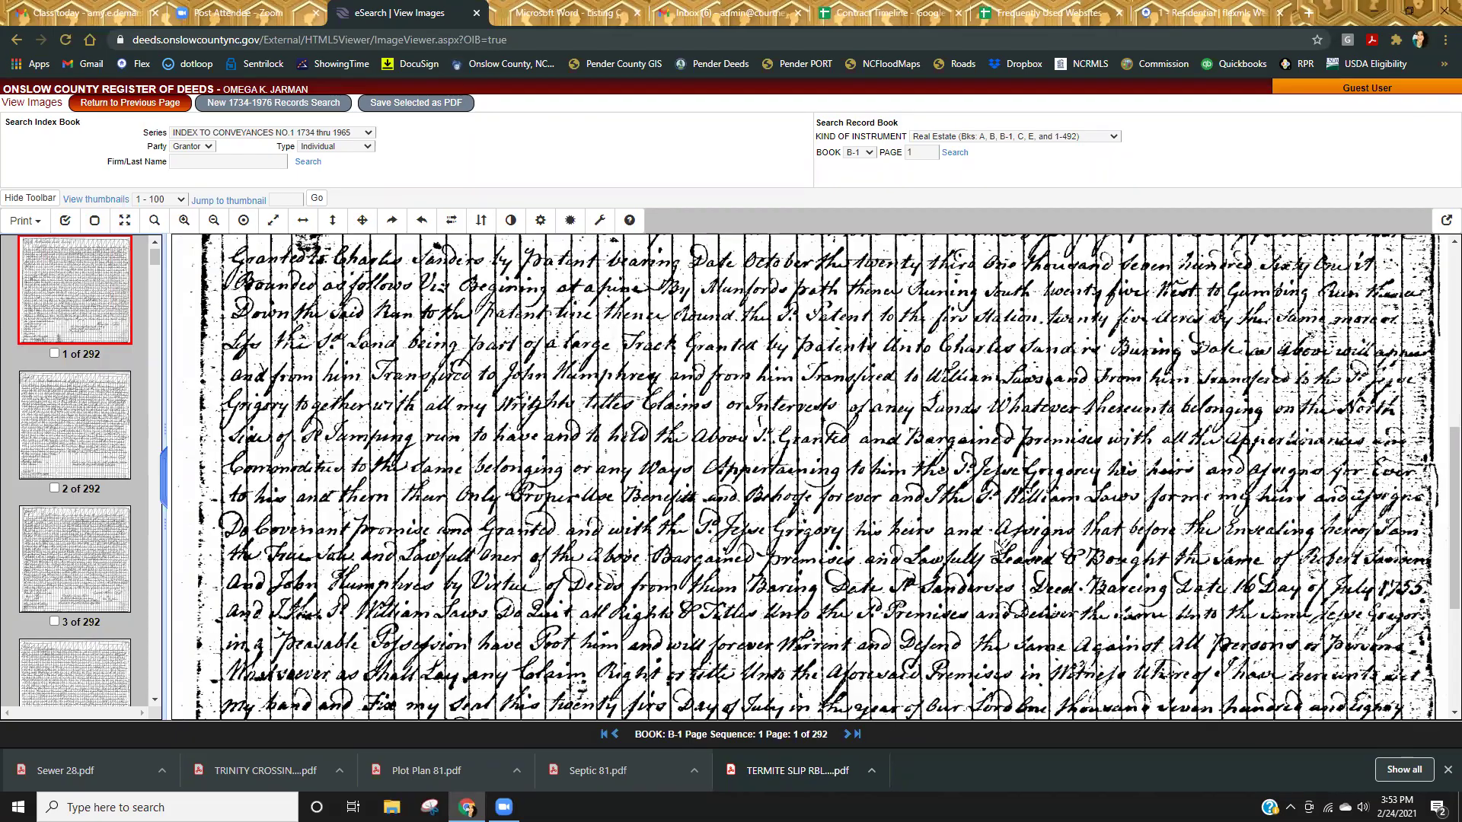
{"action": "scroll", "coordinate": [996, 548], "scroll_direction": "down", "scroll_amount": 3}
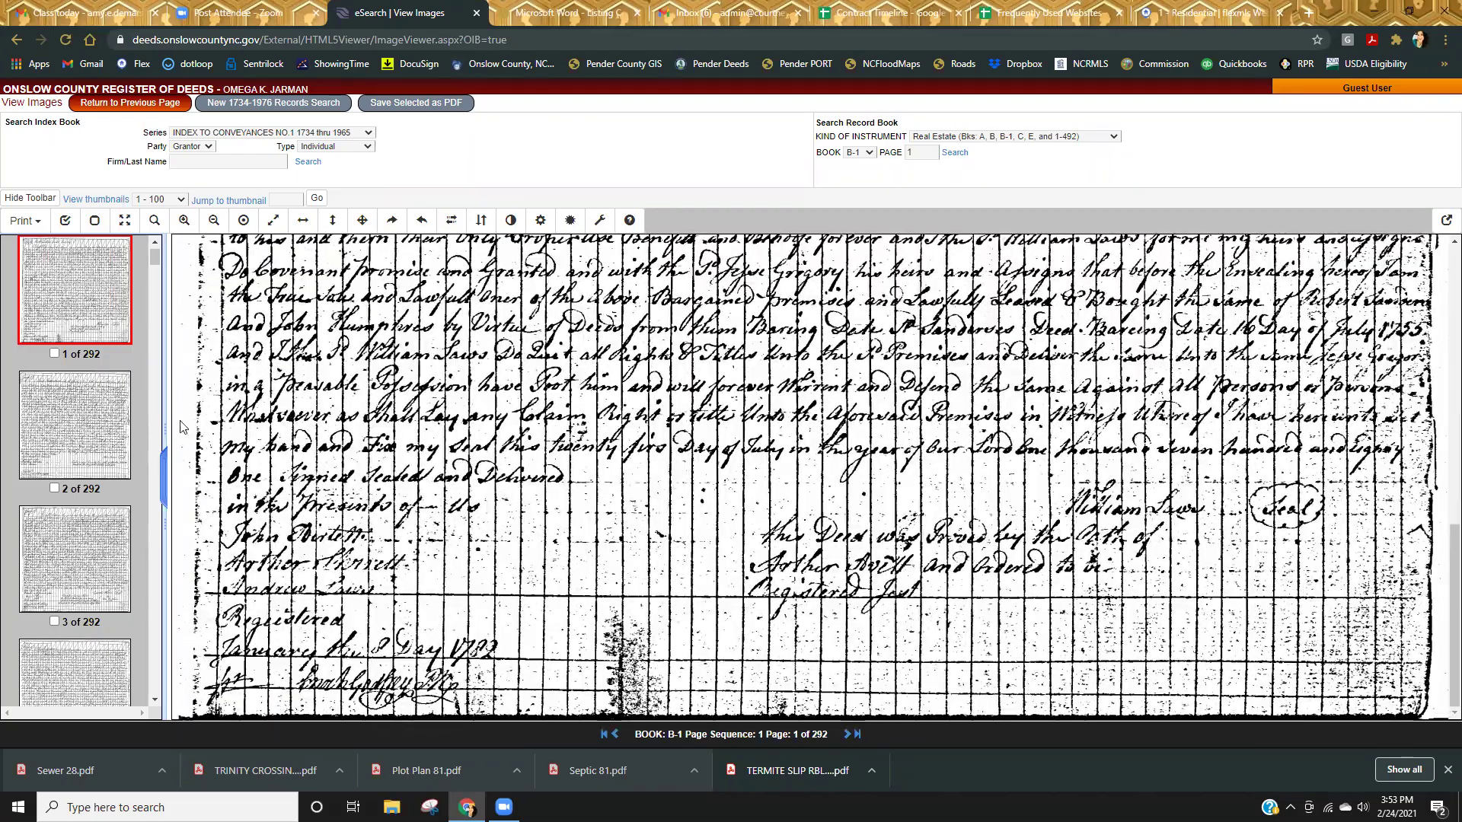
{"action": "left_click", "coordinate": [59, 424]}
{"action": "scroll", "coordinate": [877, 515], "scroll_direction": "down", "scroll_amount": 8}
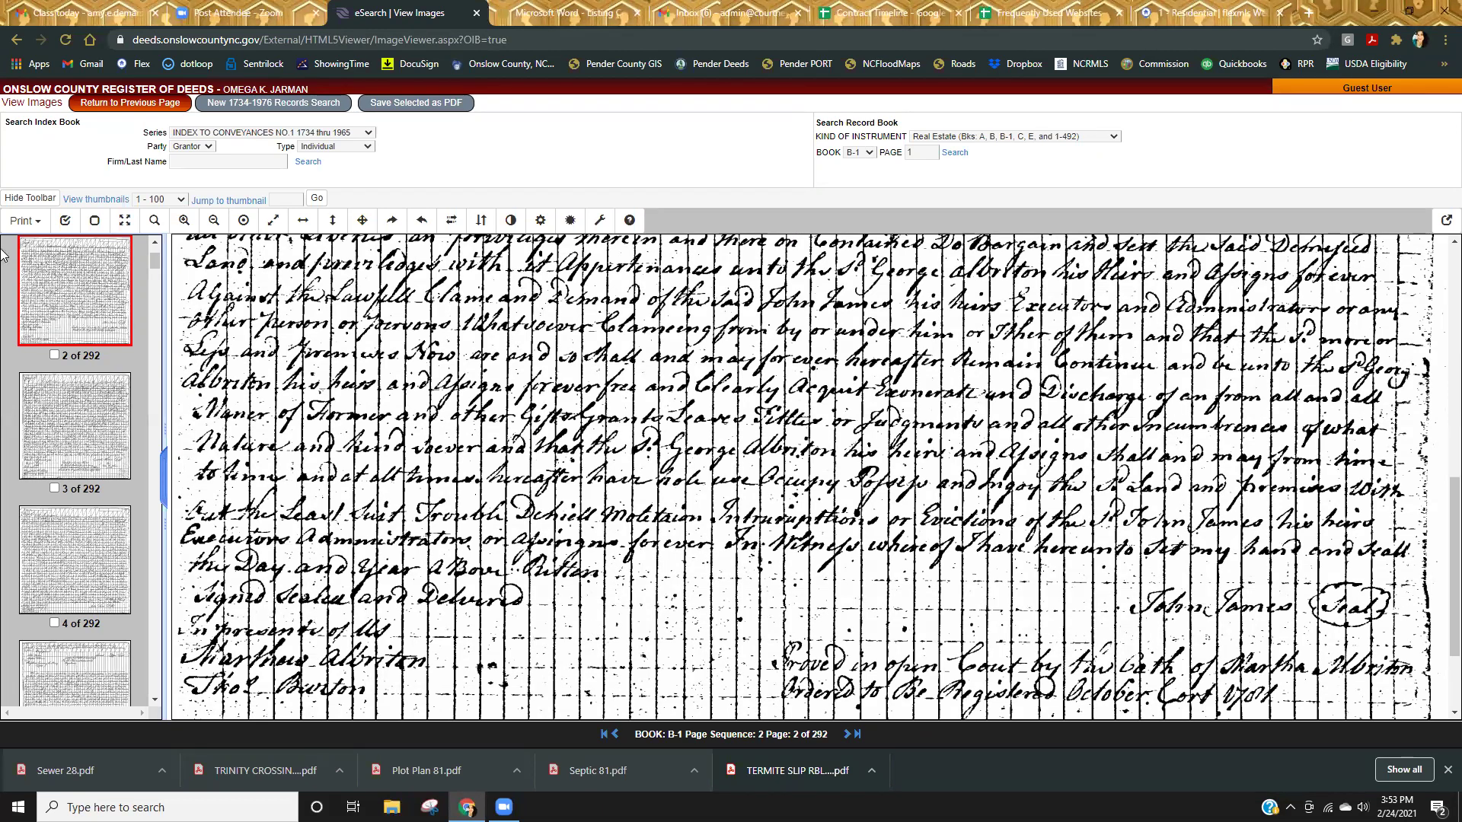
Search for Book 312, page 70.
{"action": "left_click", "coordinate": [858, 152]}
{"action": "scroll", "coordinate": [861, 344], "scroll_direction": "down", "scroll_amount": 10}
{"action": "scroll", "coordinate": [860, 344], "scroll_direction": "down", "scroll_amount": 20}
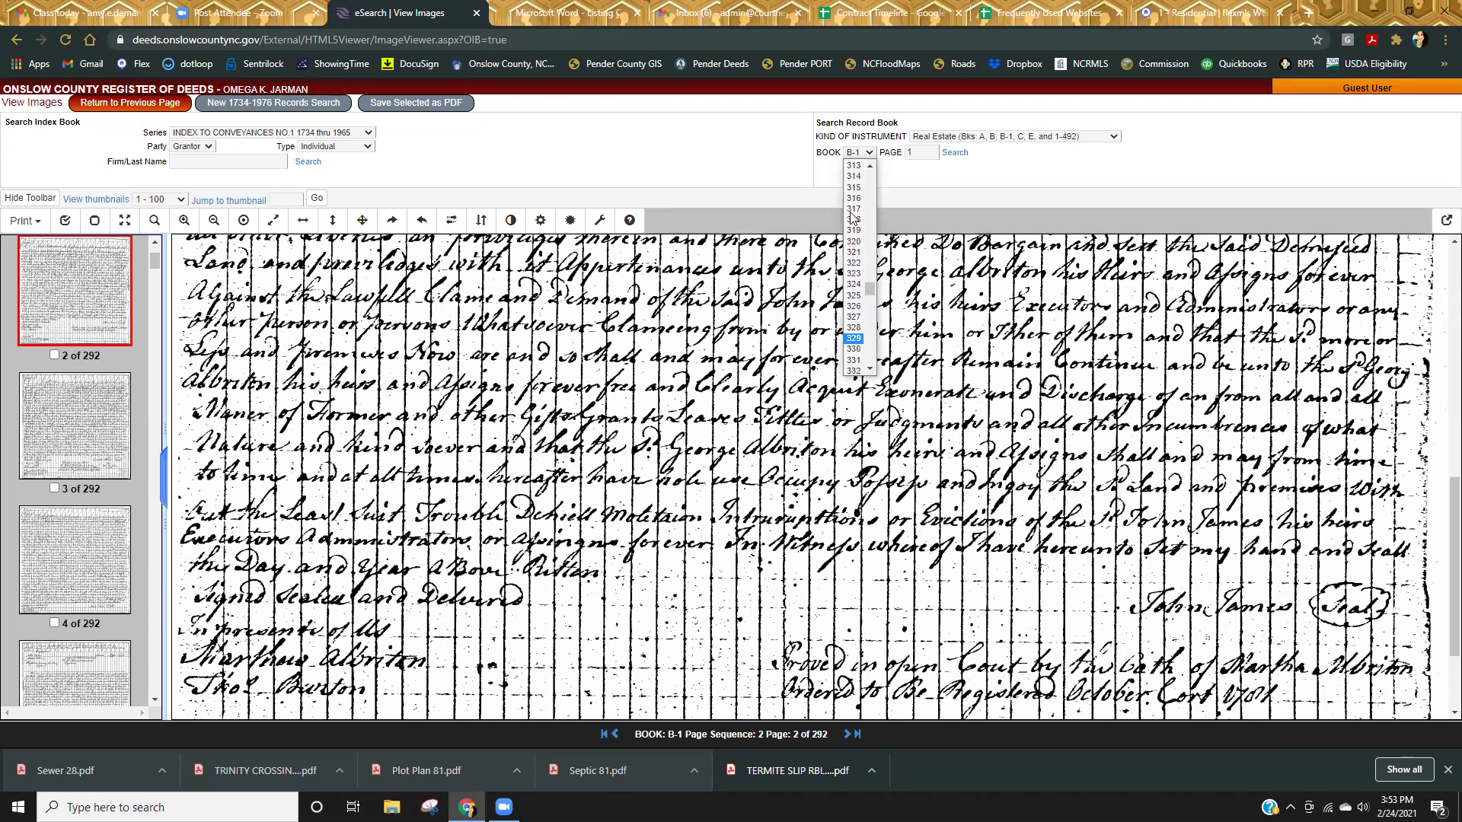
{"action": "scroll", "coordinate": [862, 191], "scroll_direction": "up", "scroll_amount": 2}
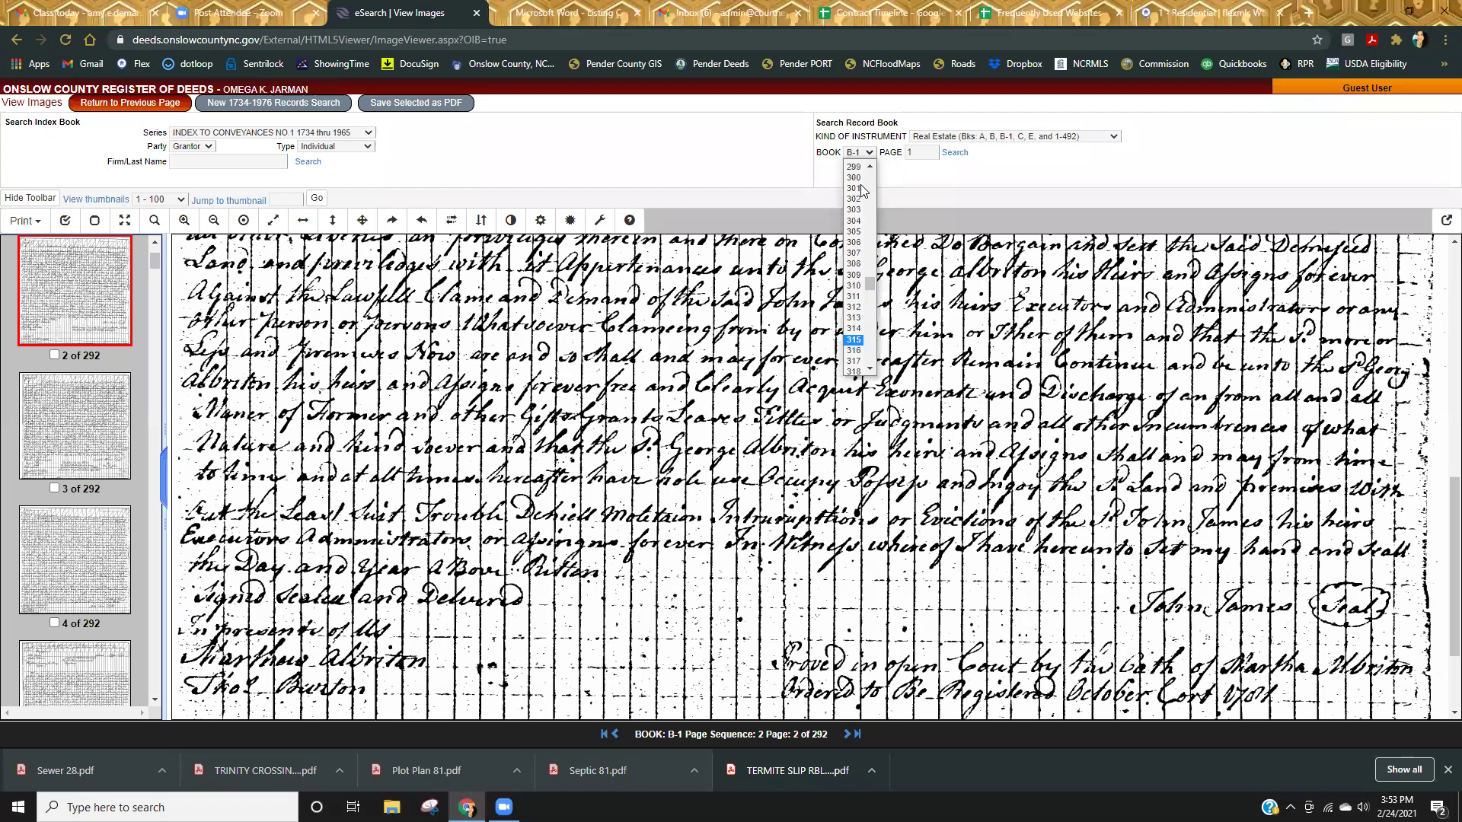
{"action": "left_click", "coordinate": [854, 307]}
{"action": "key", "text": "Tab"}
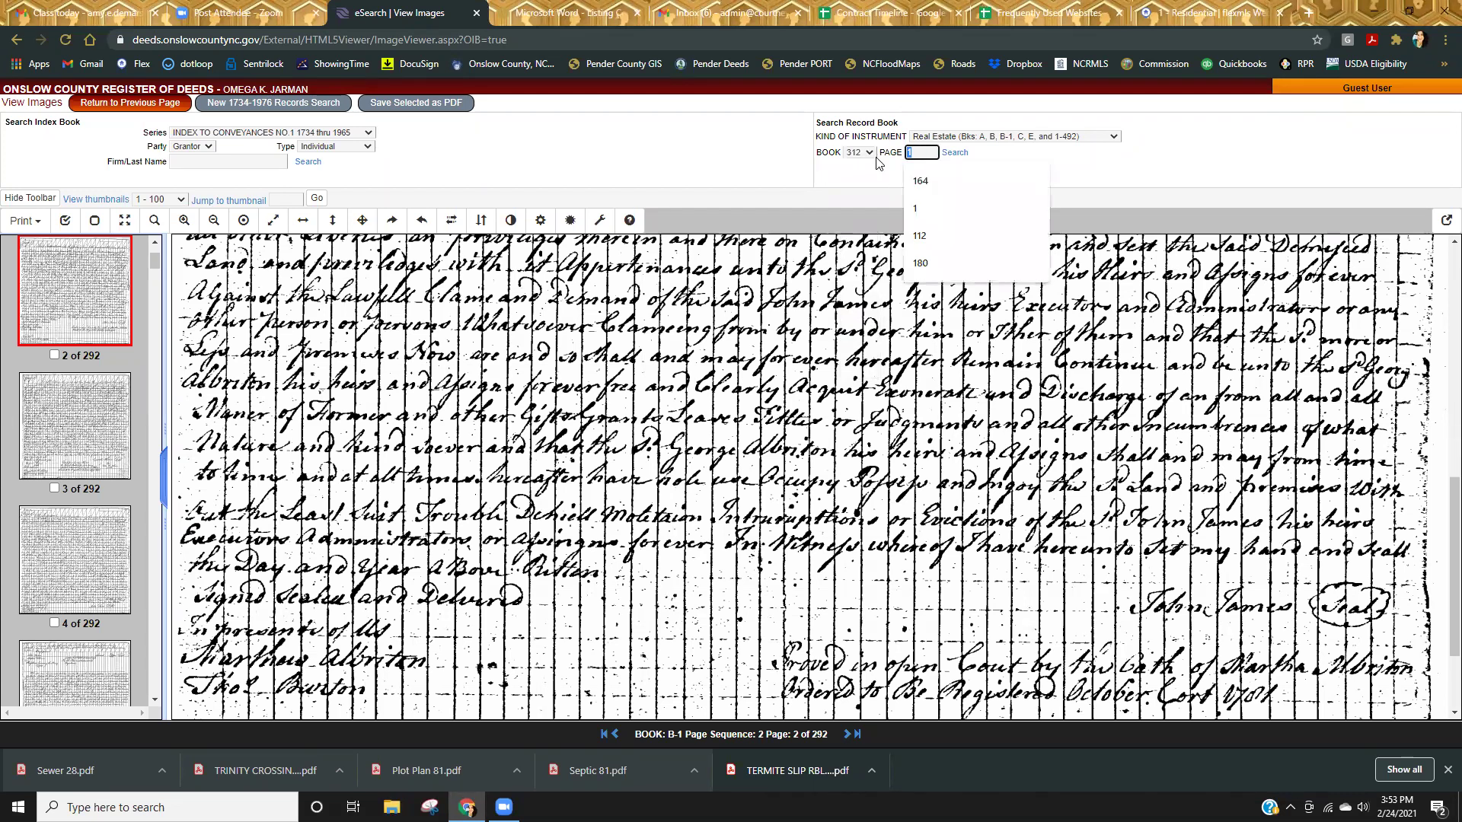
{"action": "type", "text": "70"}
{"action": "key", "text": "Return"}
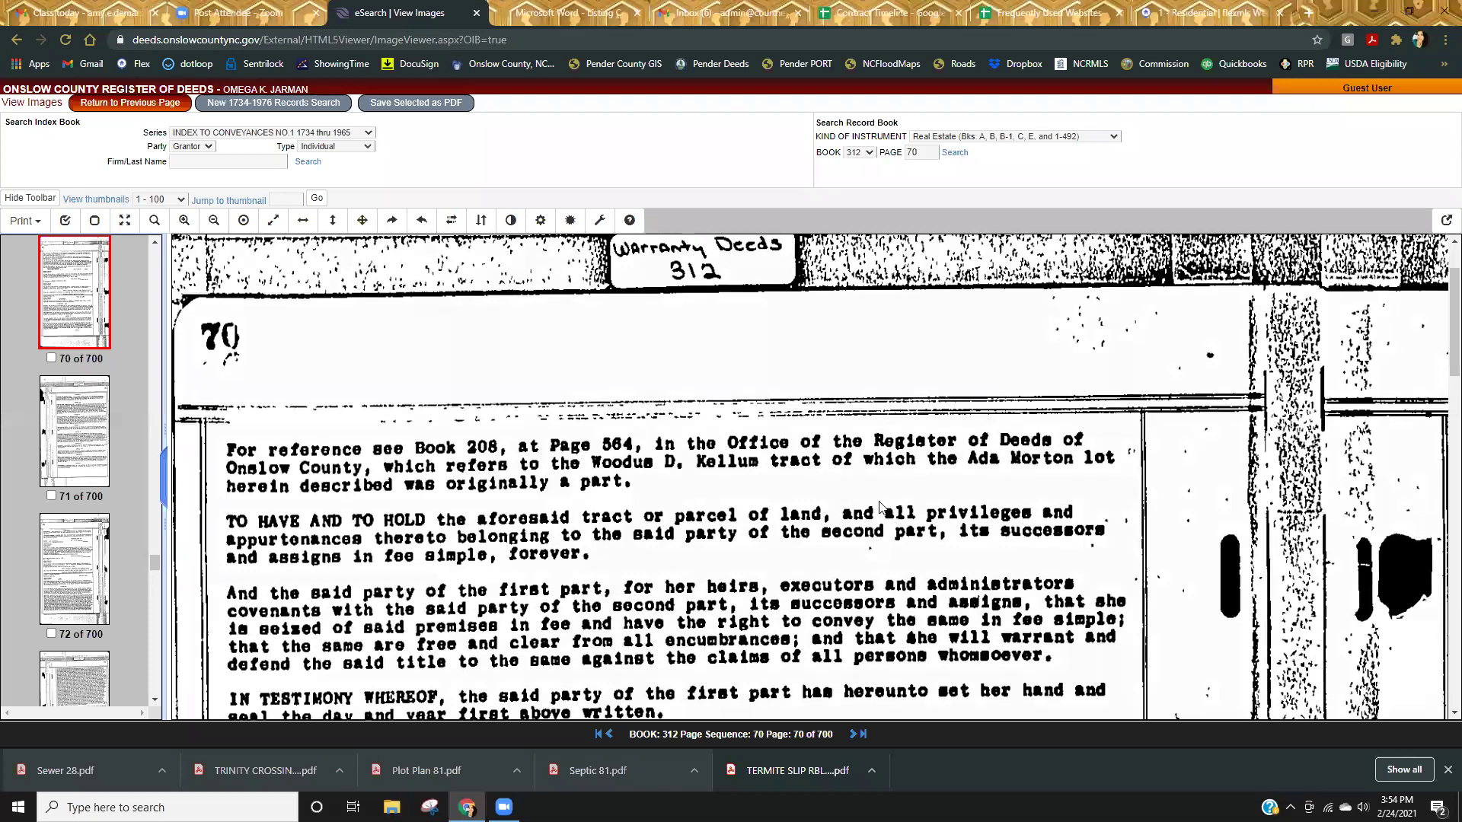
Scroll through the April 1962 Hawthorne Park, Inc. declaration and back to the page header.
{"action": "scroll", "coordinate": [859, 503], "scroll_direction": "down", "scroll_amount": 1}
{"action": "scroll", "coordinate": [859, 502], "scroll_direction": "down", "scroll_amount": 1}
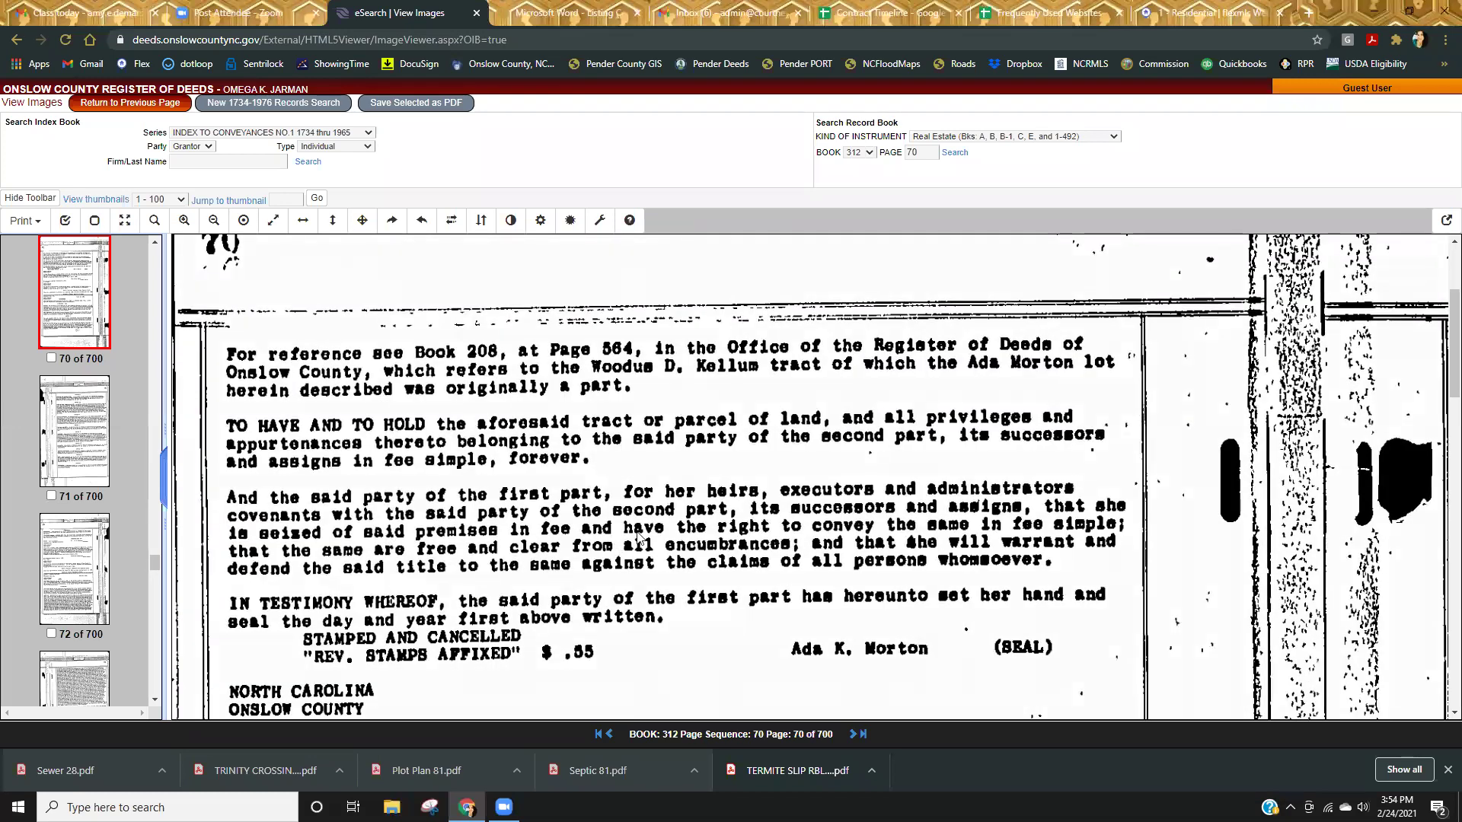
{"action": "scroll", "coordinate": [638, 538], "scroll_direction": "down", "scroll_amount": 12}
{"action": "scroll", "coordinate": [714, 584], "scroll_direction": "down", "scroll_amount": 2}
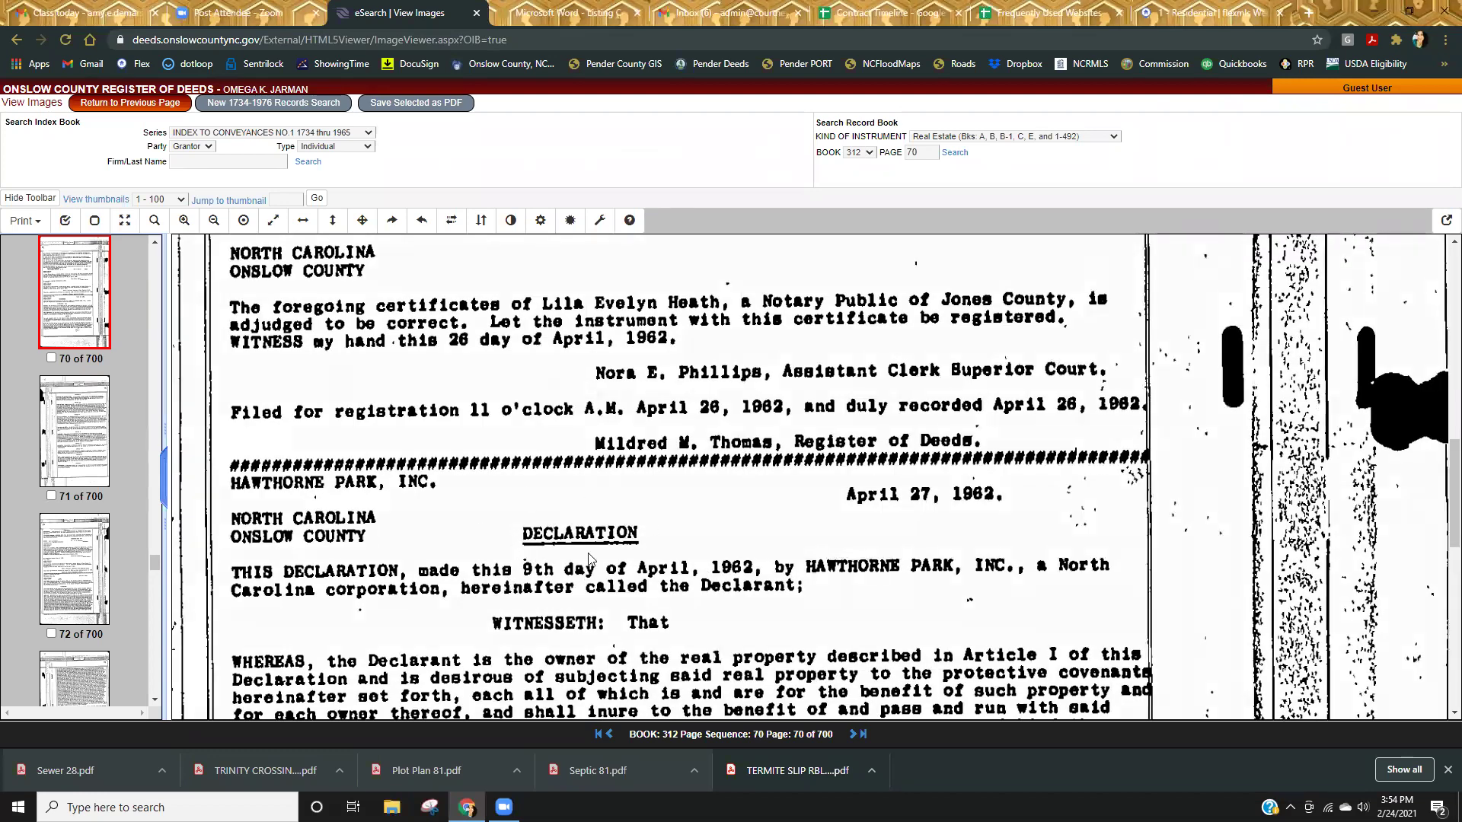
{"action": "scroll", "coordinate": [718, 604], "scroll_direction": "down", "scroll_amount": 9}
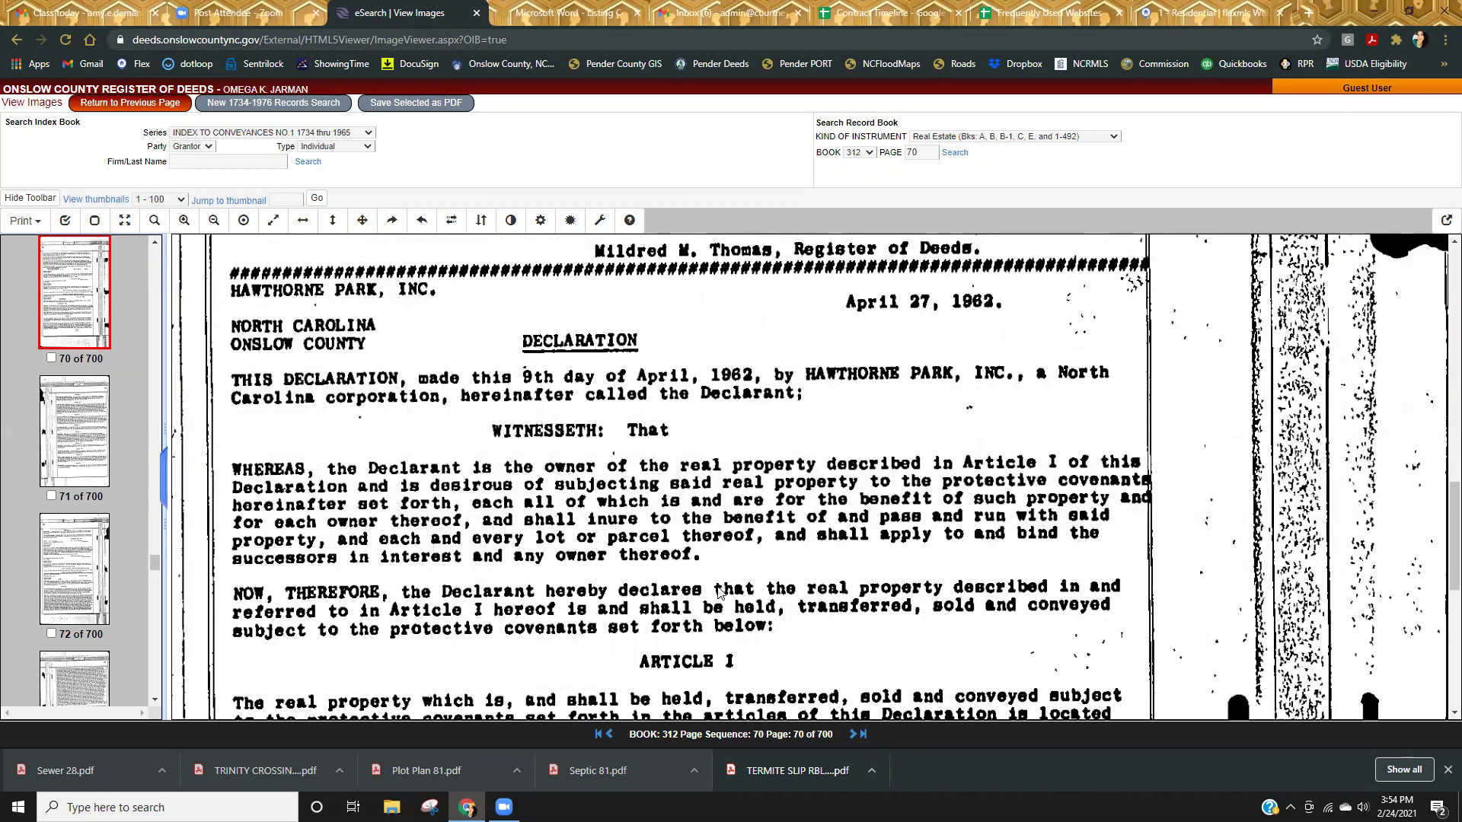
{"action": "scroll", "coordinate": [718, 590], "scroll_direction": "up", "scroll_amount": 10}
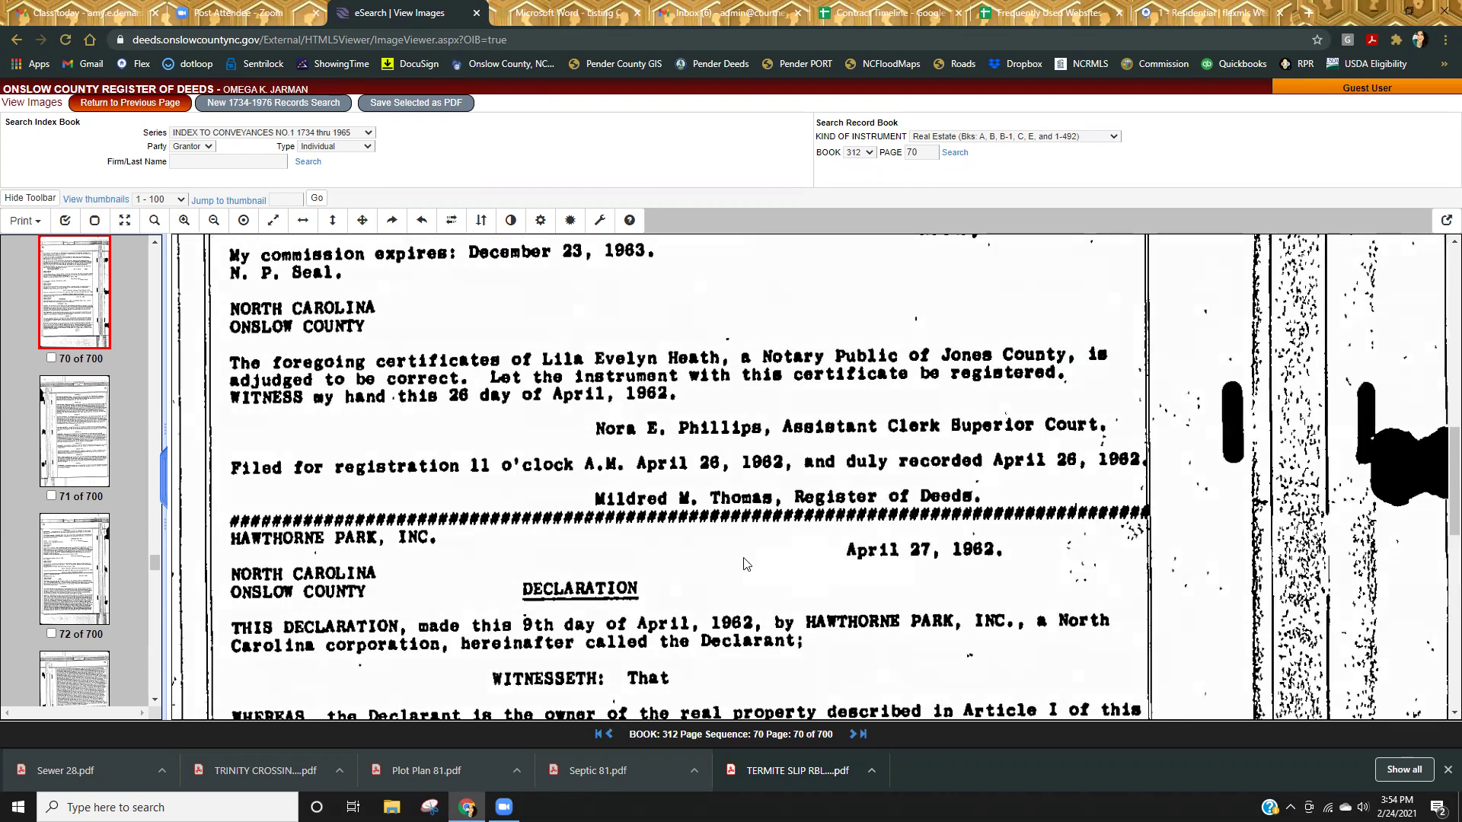
{"action": "scroll", "coordinate": [769, 607], "scroll_direction": "up", "scroll_amount": 4}
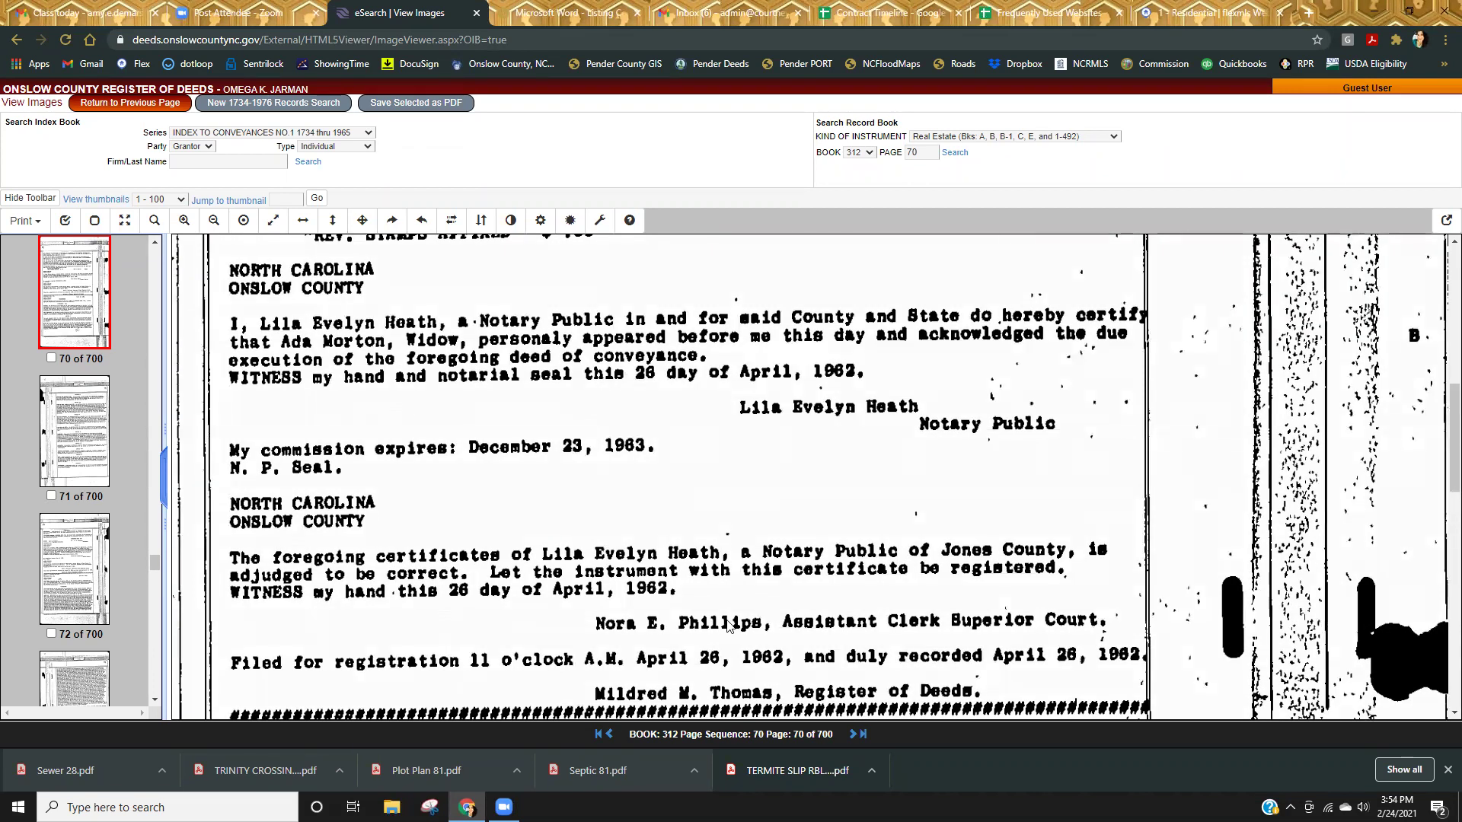
{"action": "scroll", "coordinate": [728, 624], "scroll_direction": "up", "scroll_amount": 13}
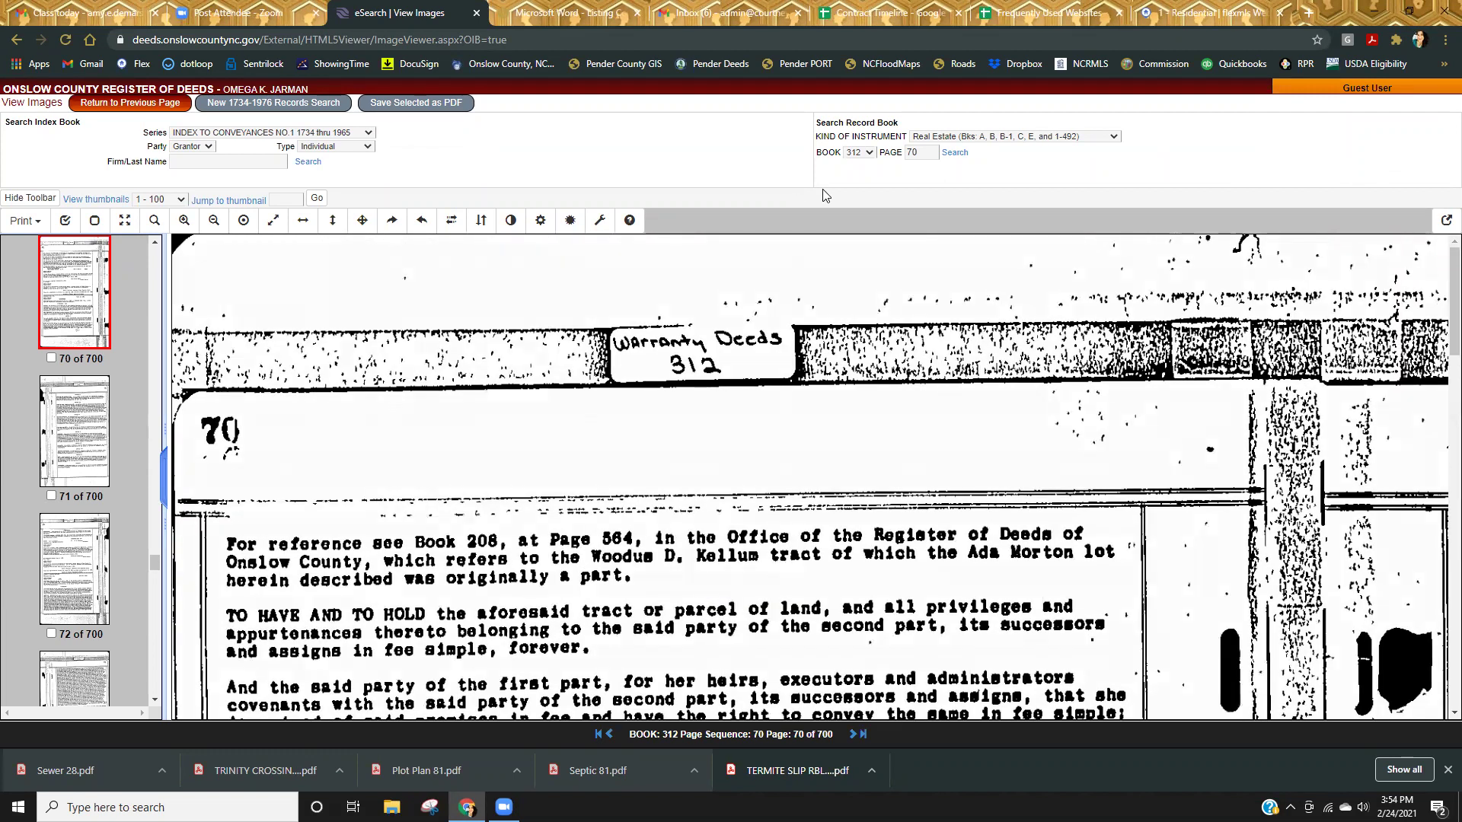
{"action": "left_click", "coordinate": [871, 156]}
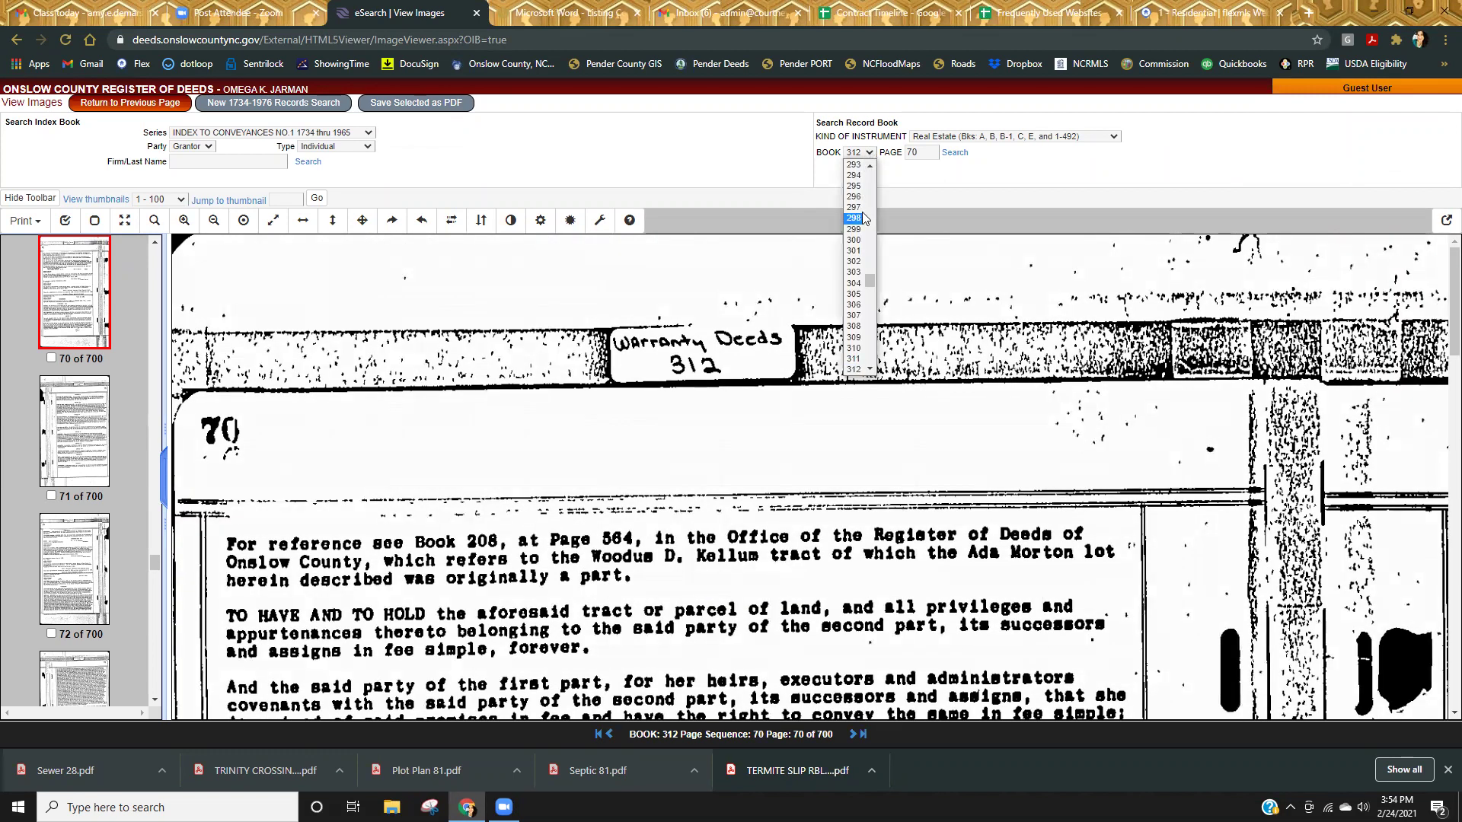
{"action": "scroll", "coordinate": [864, 266], "scroll_direction": "up", "scroll_amount": 5}
{"action": "scroll", "coordinate": [860, 266], "scroll_direction": "up", "scroll_amount": 8}
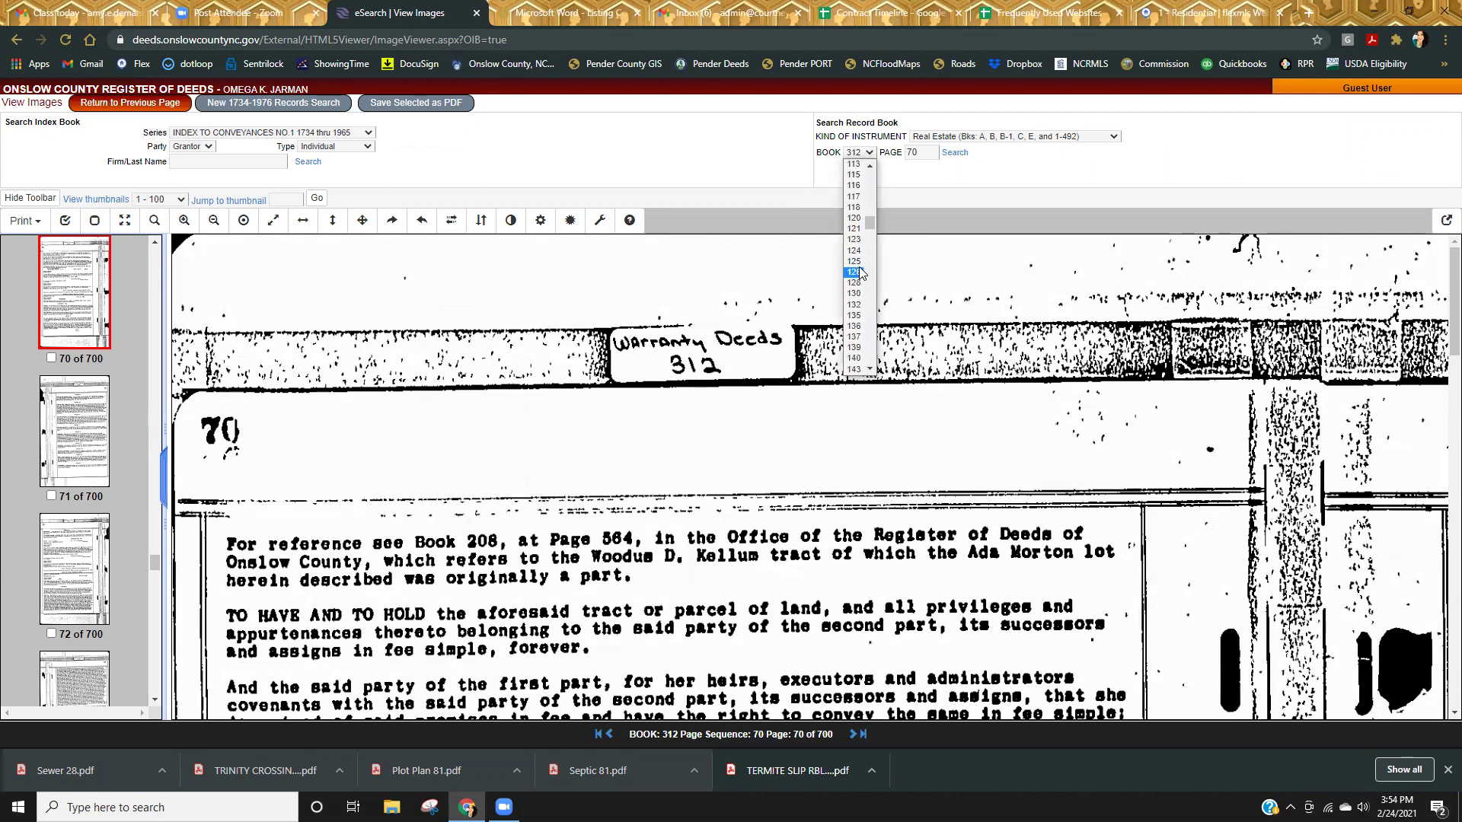
{"action": "scroll", "coordinate": [839, 312], "scroll_direction": "down", "scroll_amount": 1}
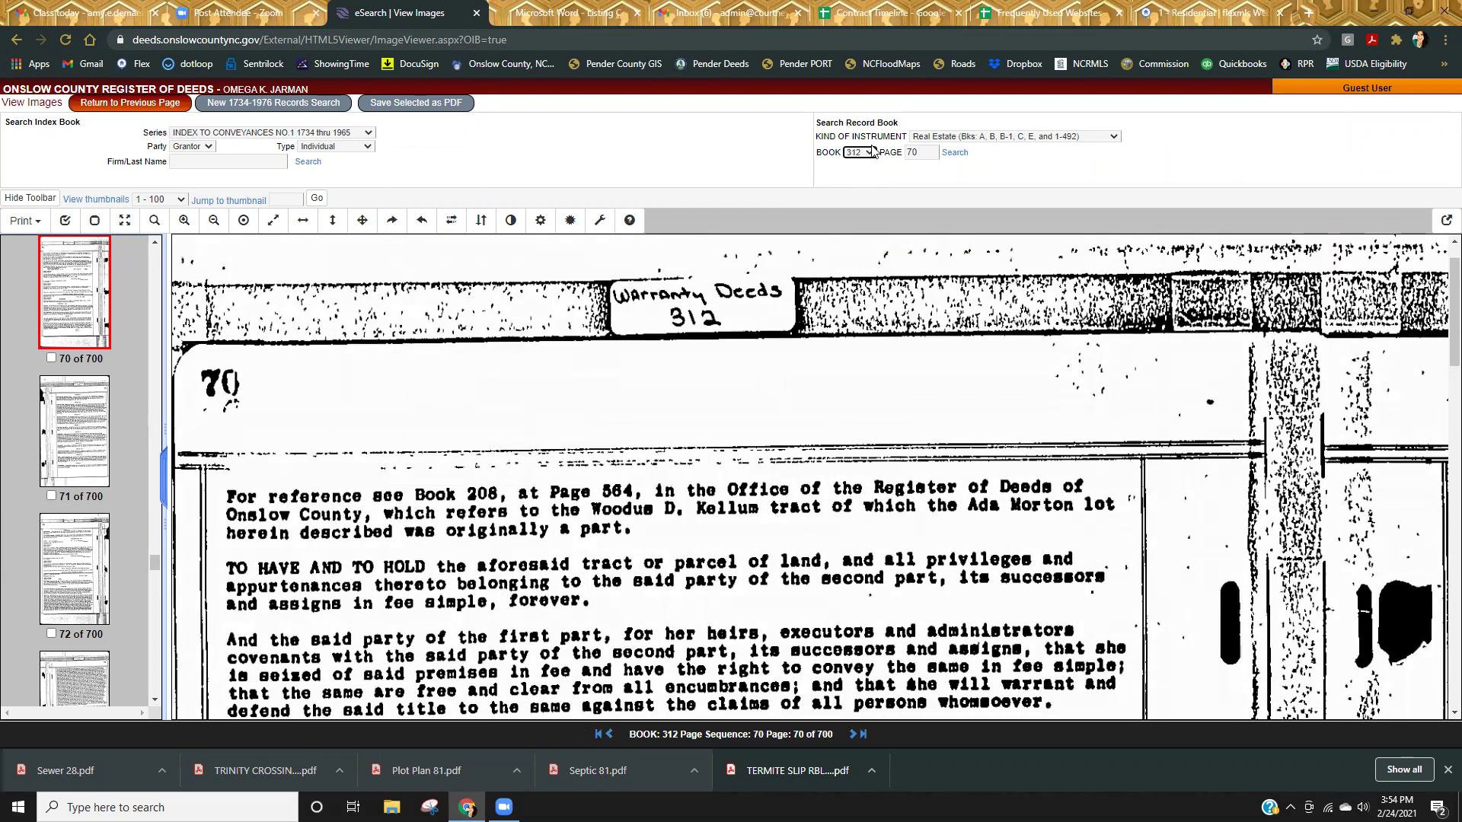
{"action": "left_click", "coordinate": [870, 152]}
{"action": "scroll", "coordinate": [861, 277], "scroll_direction": "up", "scroll_amount": 7}
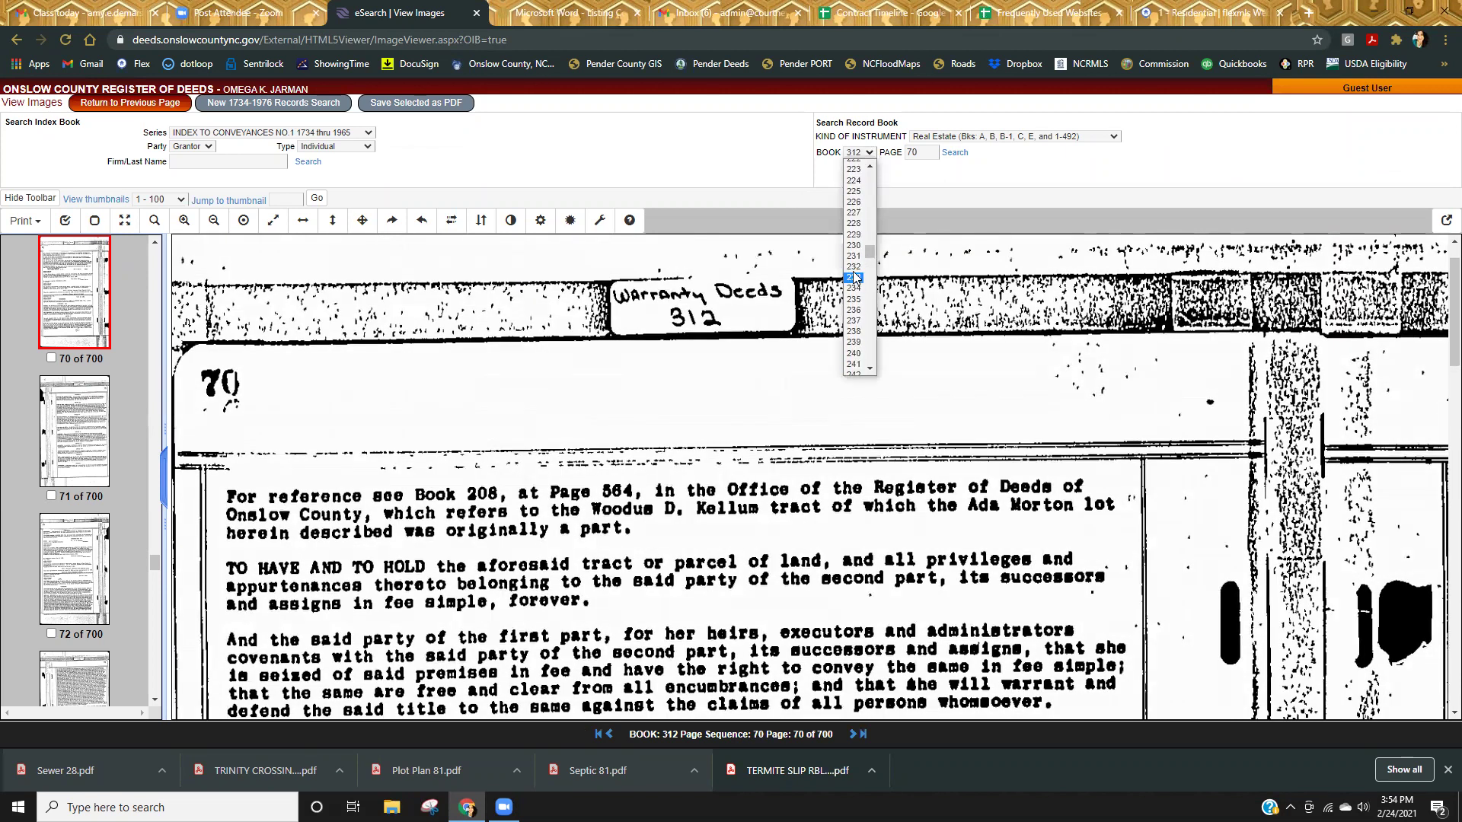
{"action": "scroll", "coordinate": [848, 276], "scroll_direction": "up", "scroll_amount": 6}
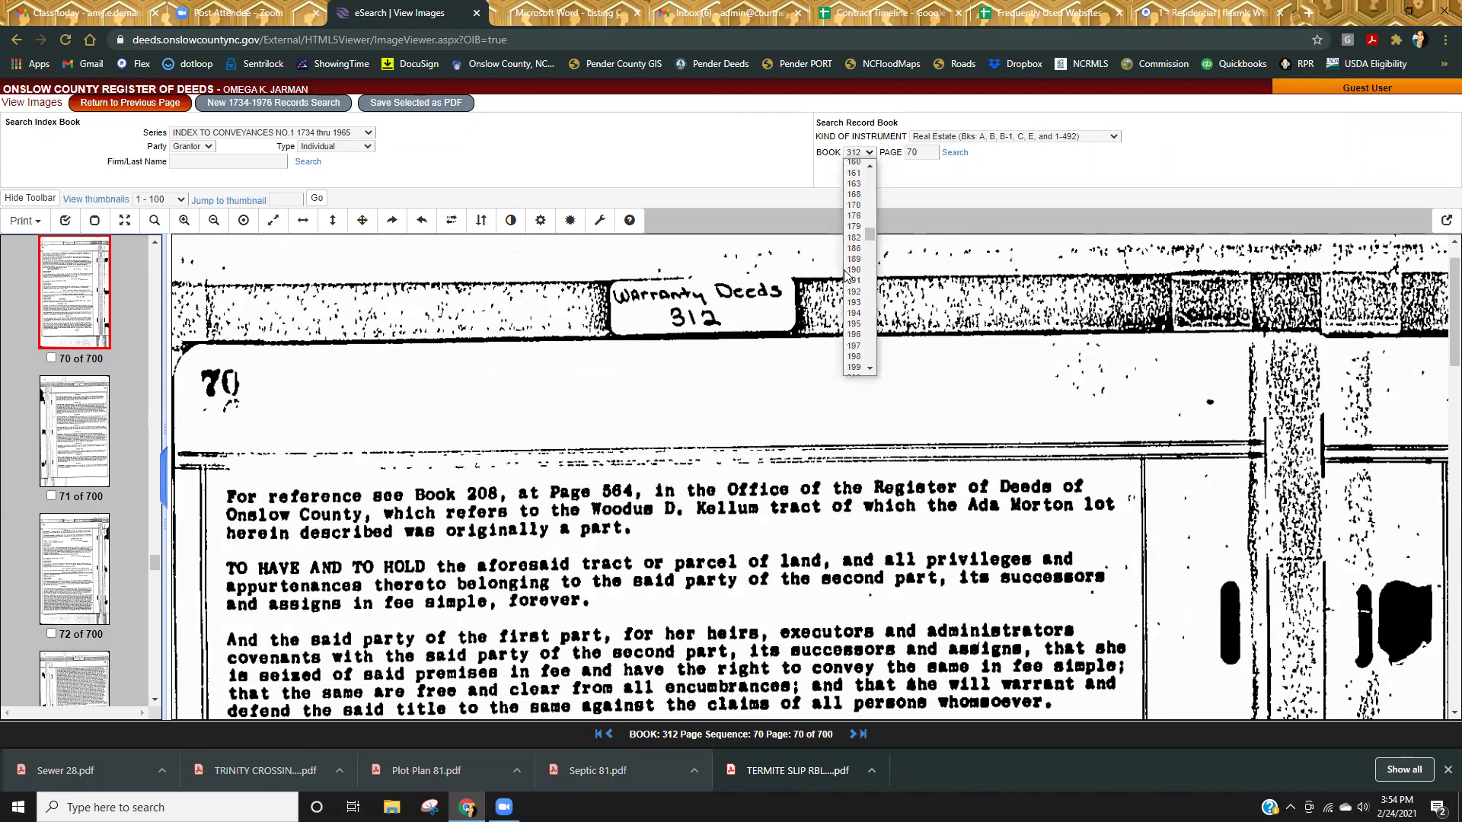
{"action": "scroll", "coordinate": [853, 275], "scroll_direction": "down", "scroll_amount": 5}
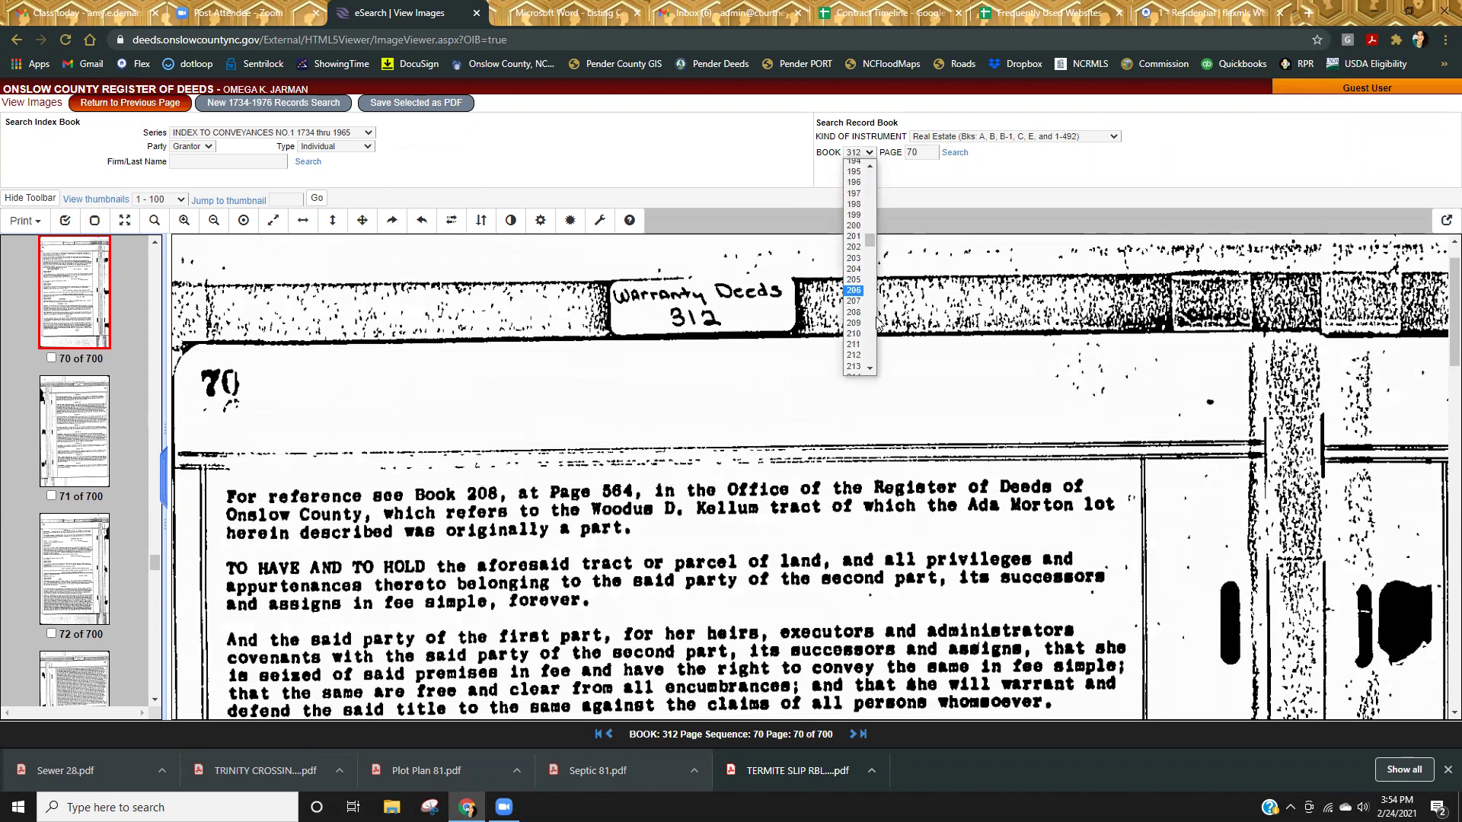
{"action": "left_click", "coordinate": [854, 206]}
{"action": "key", "text": "Tab"}
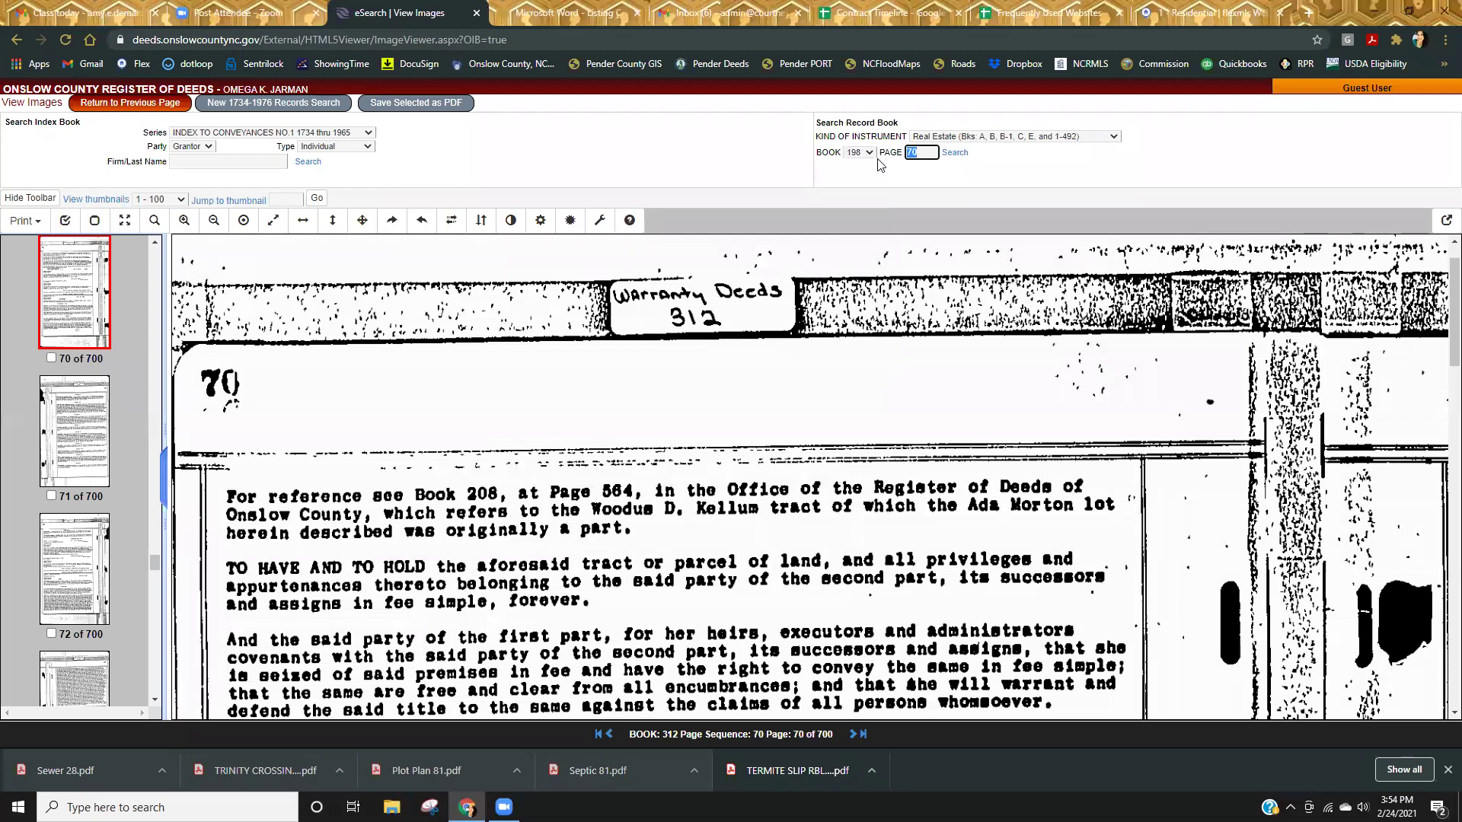
{"action": "type", "text": "4"}
{"action": "key", "text": "Return"}
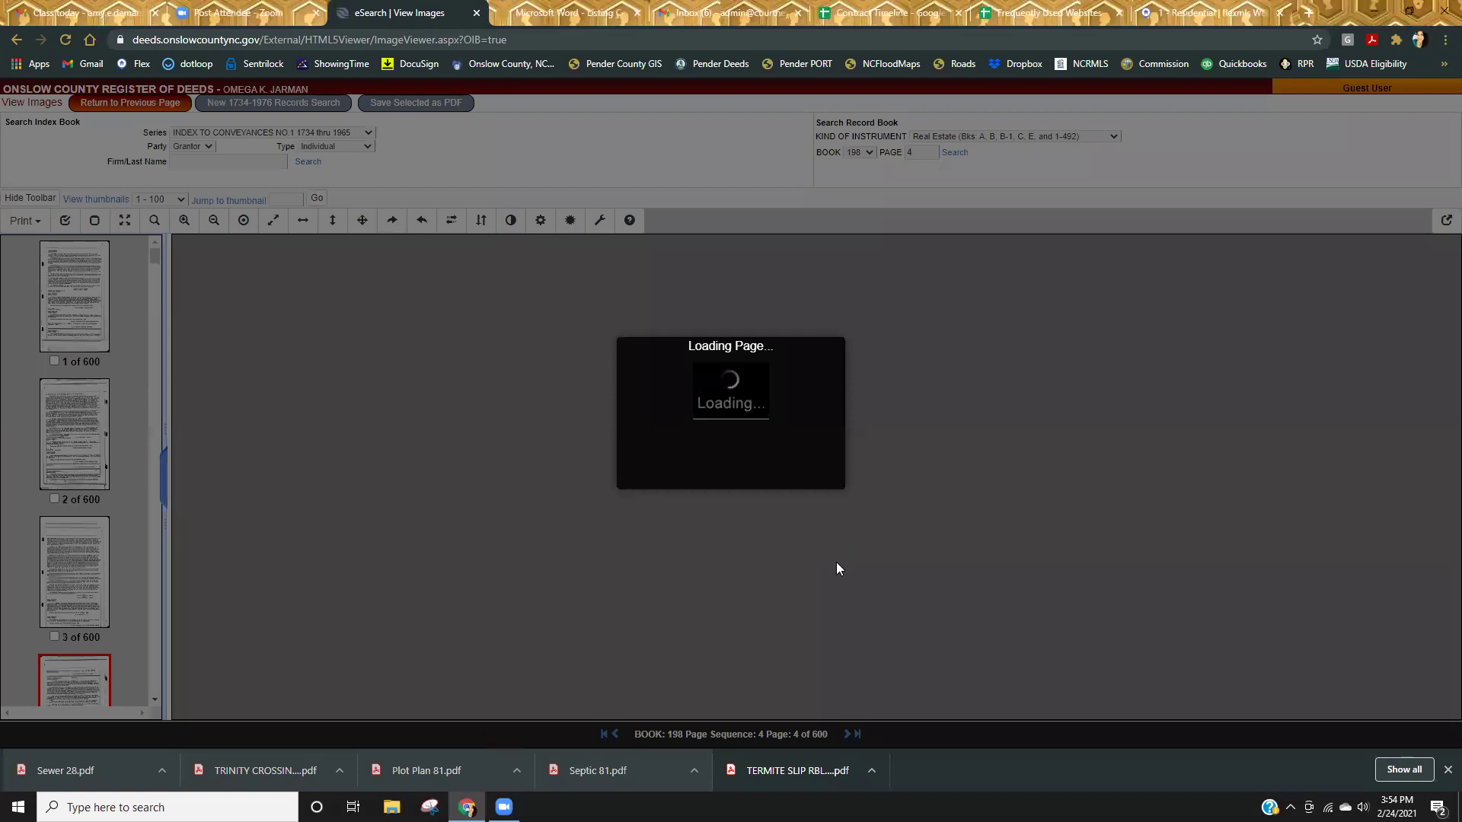
{"action": "scroll", "coordinate": [848, 584], "scroll_direction": "down", "scroll_amount": 5}
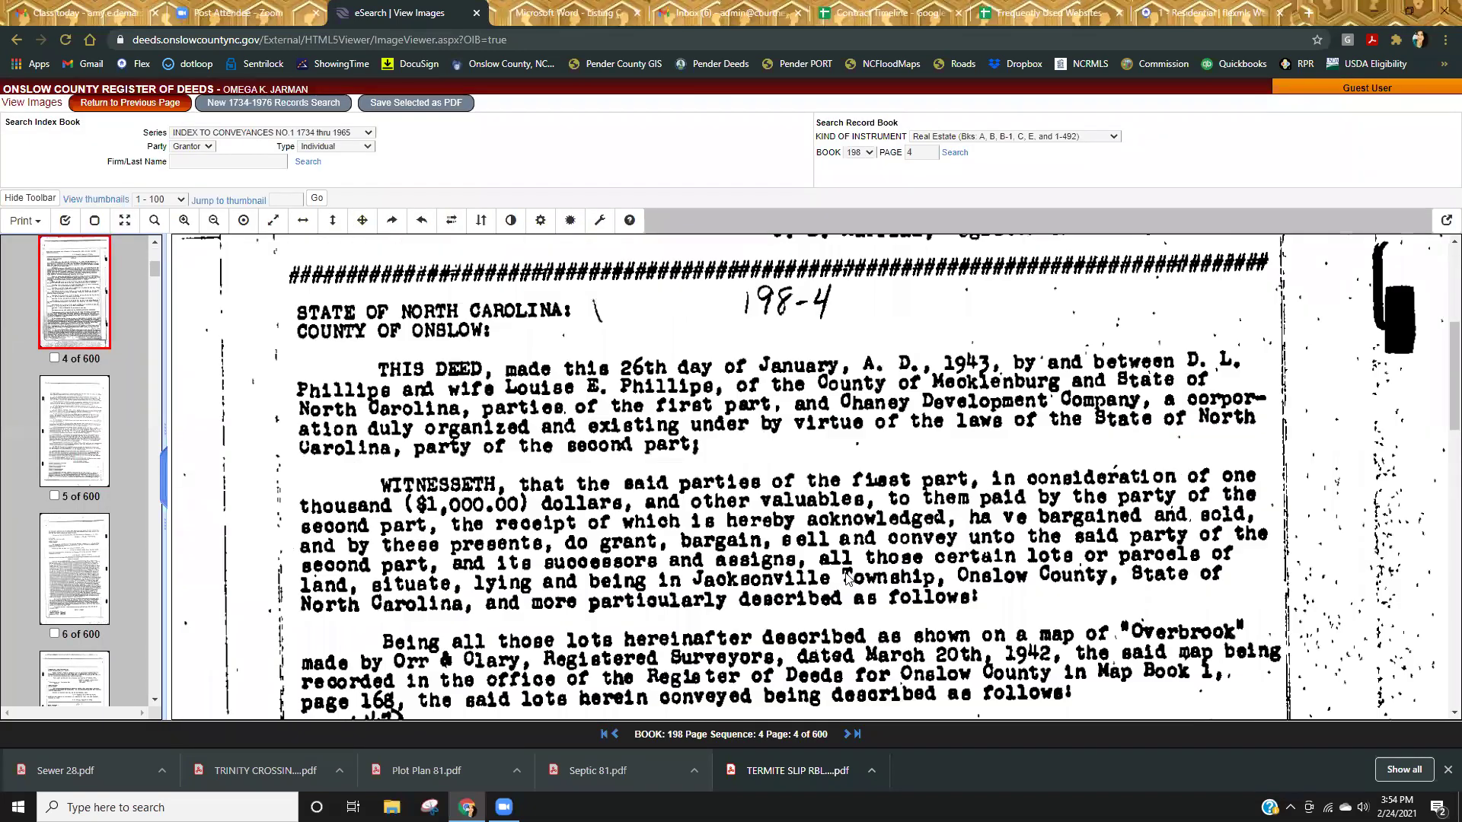
{"action": "scroll", "coordinate": [847, 579], "scroll_direction": "down", "scroll_amount": 5}
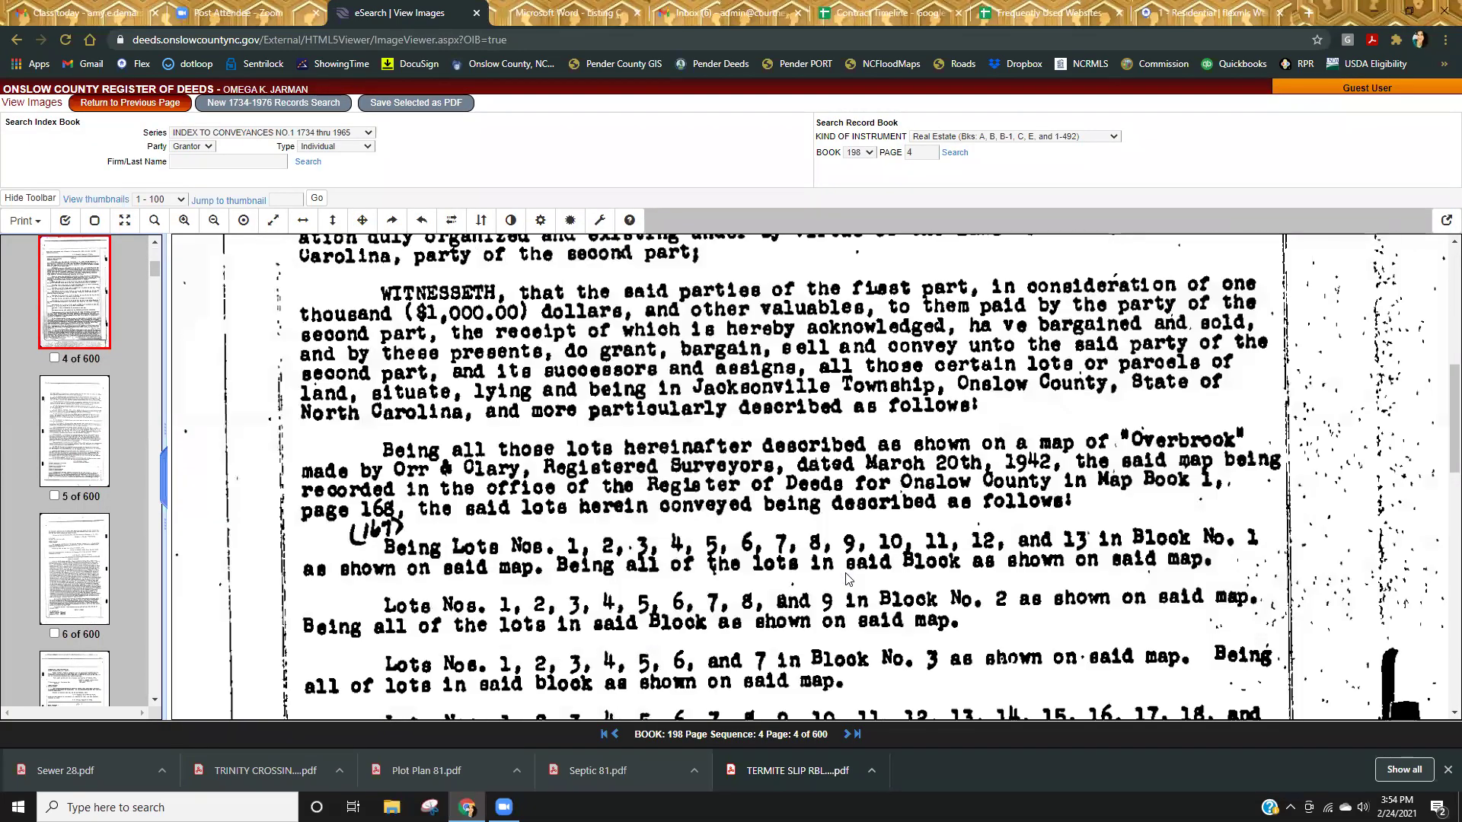
{"action": "scroll", "coordinate": [848, 578], "scroll_direction": "down", "scroll_amount": 10}
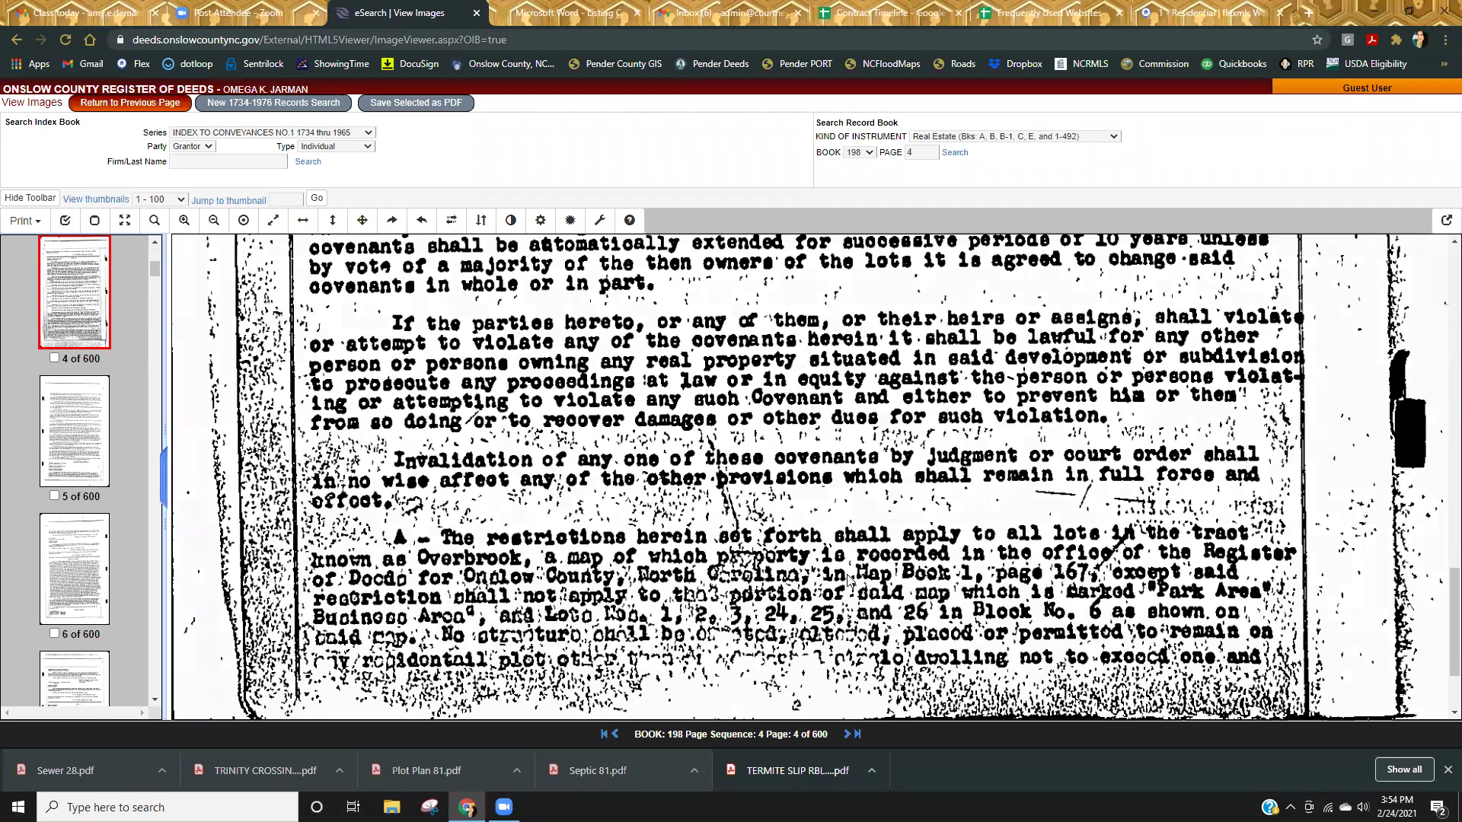
{"action": "scroll", "coordinate": [848, 579], "scroll_direction": "up", "scroll_amount": 1}
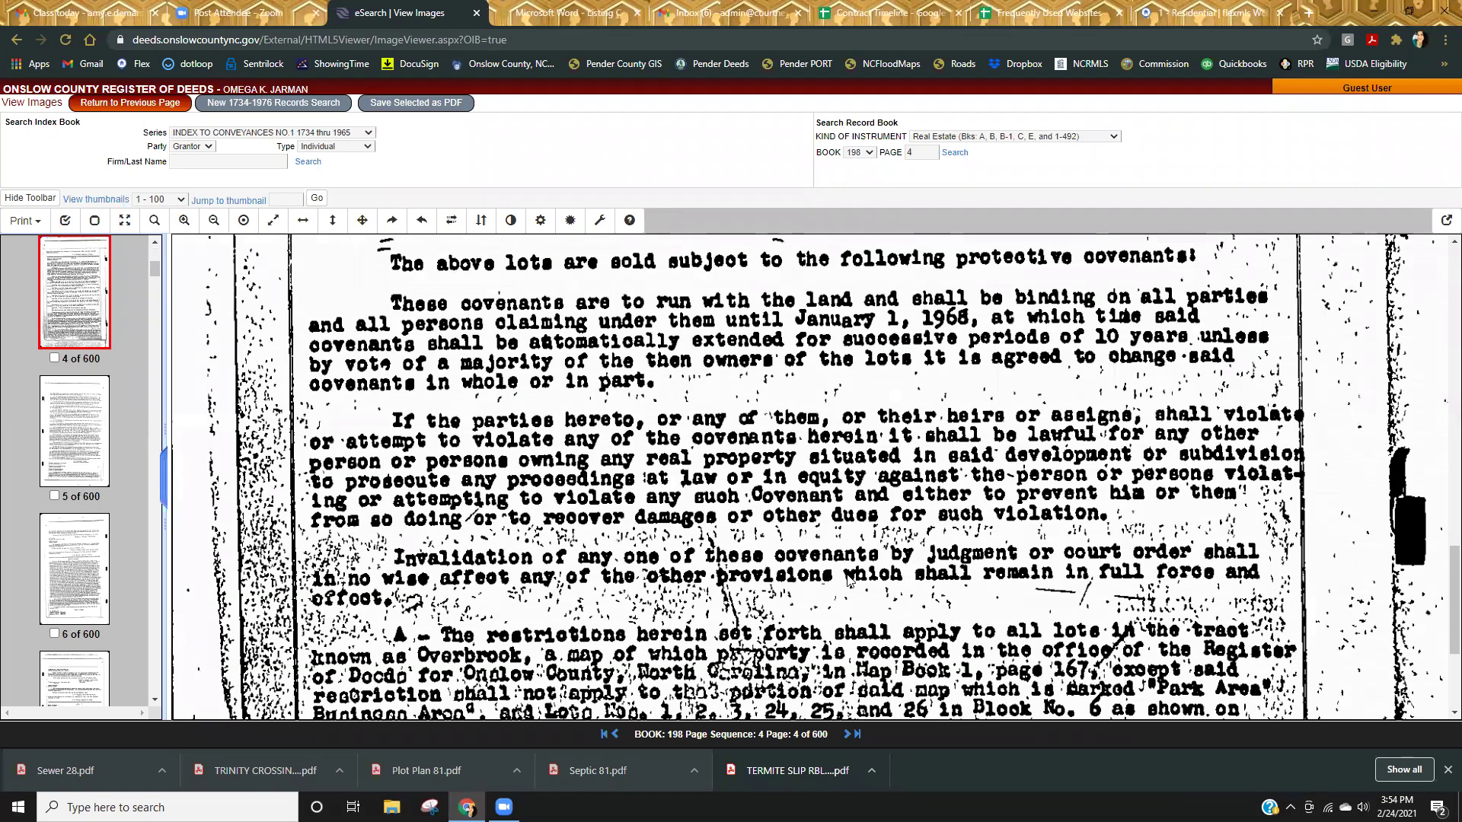
{"action": "scroll", "coordinate": [843, 627], "scroll_direction": "up", "scroll_amount": 1}
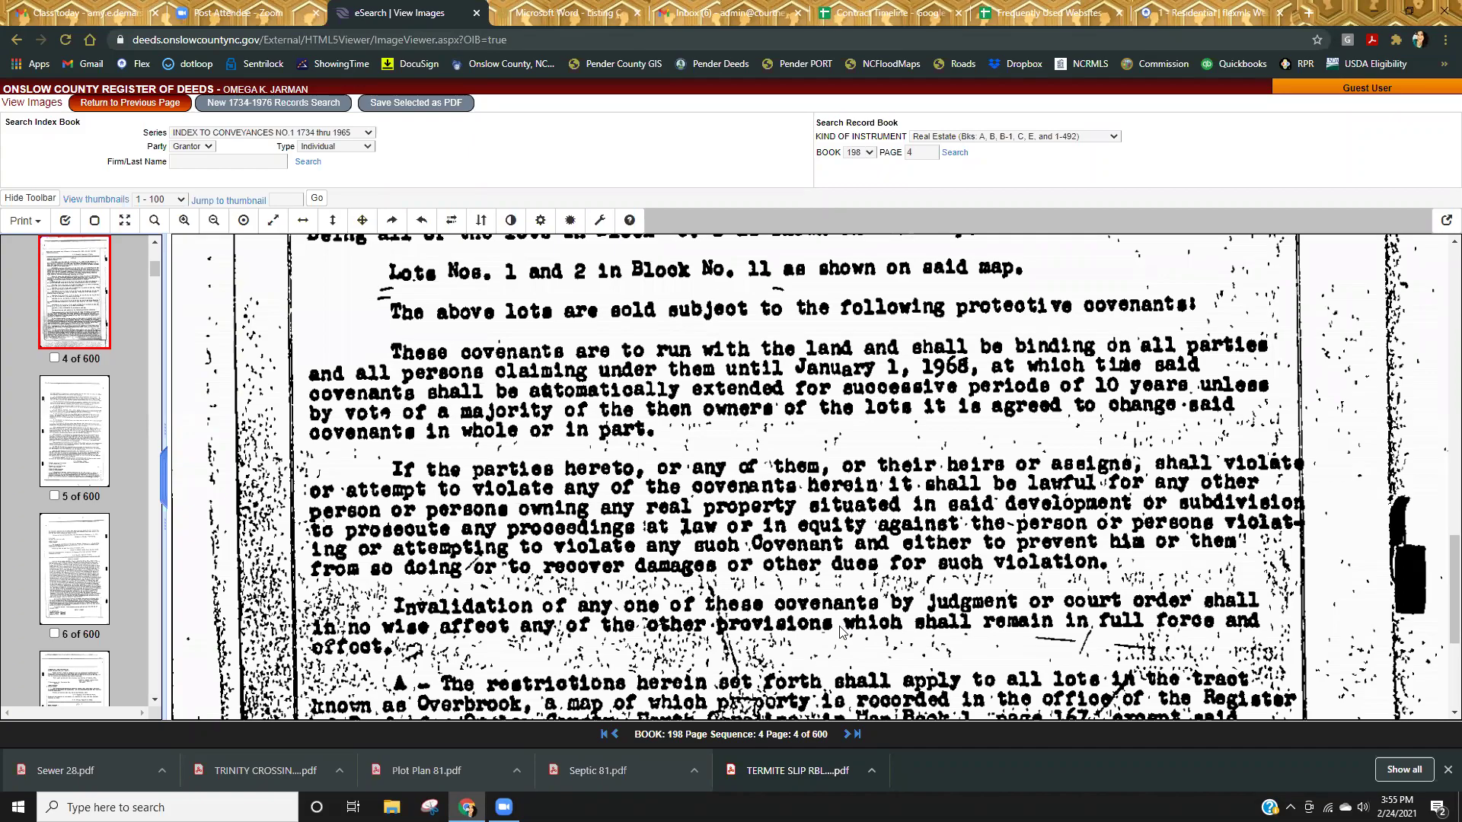
{"action": "scroll", "coordinate": [840, 632], "scroll_direction": "down", "scroll_amount": 3}
{"action": "scroll", "coordinate": [840, 632], "scroll_direction": "down", "scroll_amount": 1}
{"action": "scroll", "coordinate": [1028, 572], "scroll_direction": "up", "scroll_amount": 6}
{"action": "scroll", "coordinate": [1028, 573], "scroll_direction": "up", "scroll_amount": 8}
{"action": "scroll", "coordinate": [1026, 572], "scroll_direction": "up", "scroll_amount": 2}
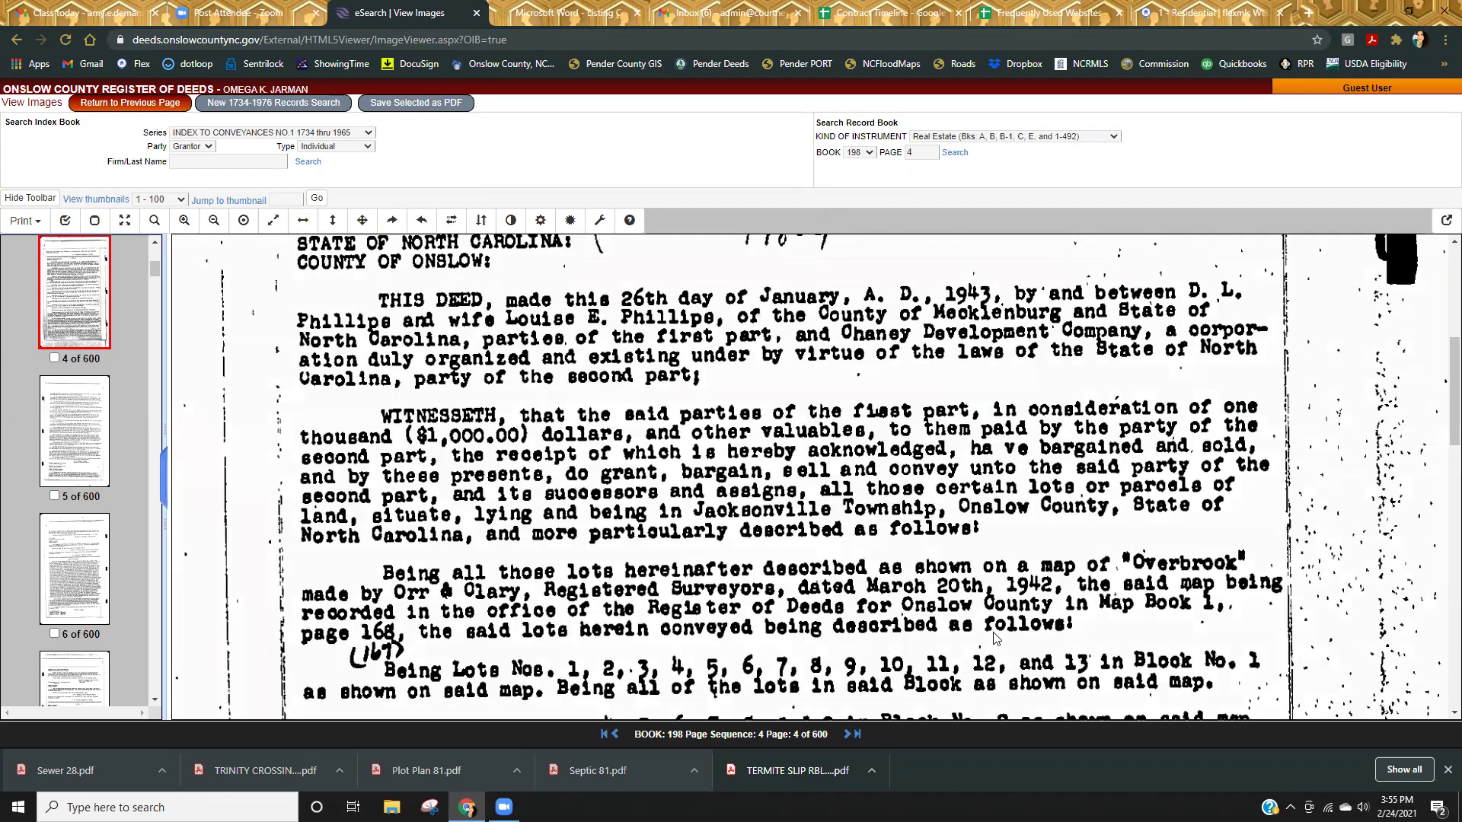
{"action": "scroll", "coordinate": [990, 632], "scroll_direction": "down", "scroll_amount": 10}
{"action": "scroll", "coordinate": [993, 638], "scroll_direction": "down", "scroll_amount": 4}
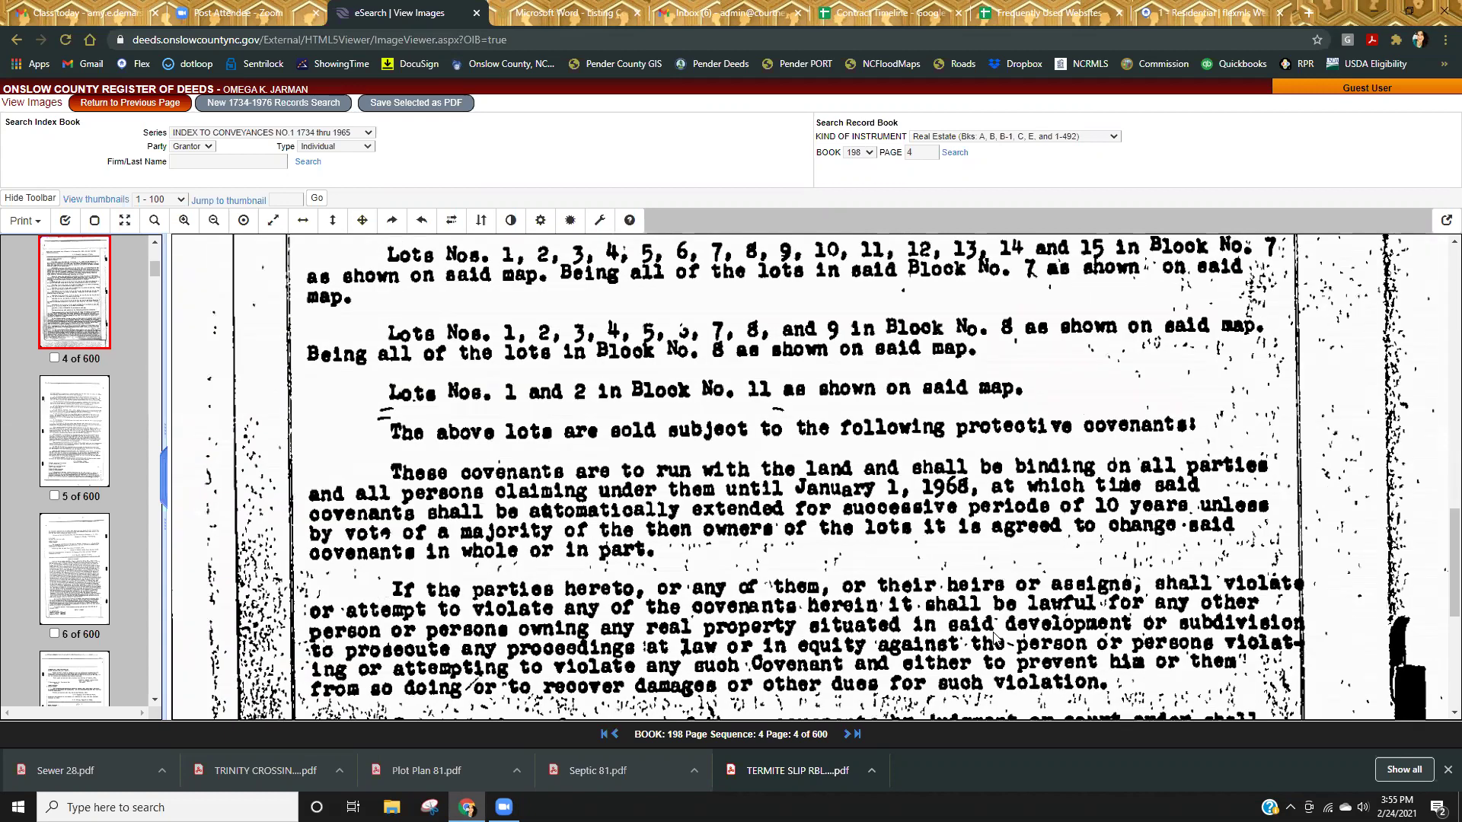
{"action": "scroll", "coordinate": [994, 639], "scroll_direction": "down", "scroll_amount": 1}
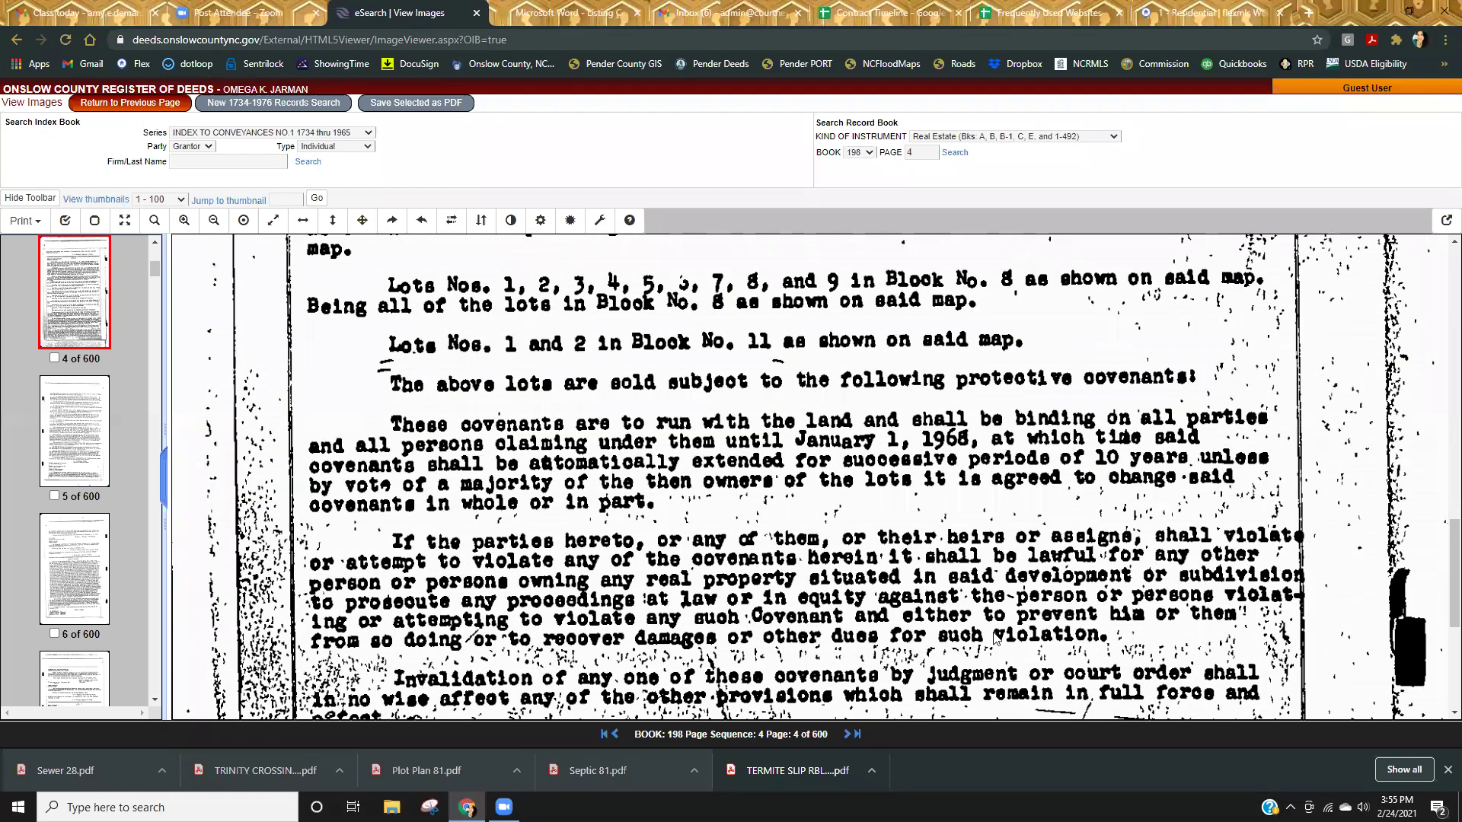
{"action": "scroll", "coordinate": [994, 638], "scroll_direction": "down", "scroll_amount": 1}
{"action": "scroll", "coordinate": [993, 639], "scroll_direction": "down", "scroll_amount": 2}
{"action": "scroll", "coordinate": [994, 639], "scroll_direction": "down", "scroll_amount": 2}
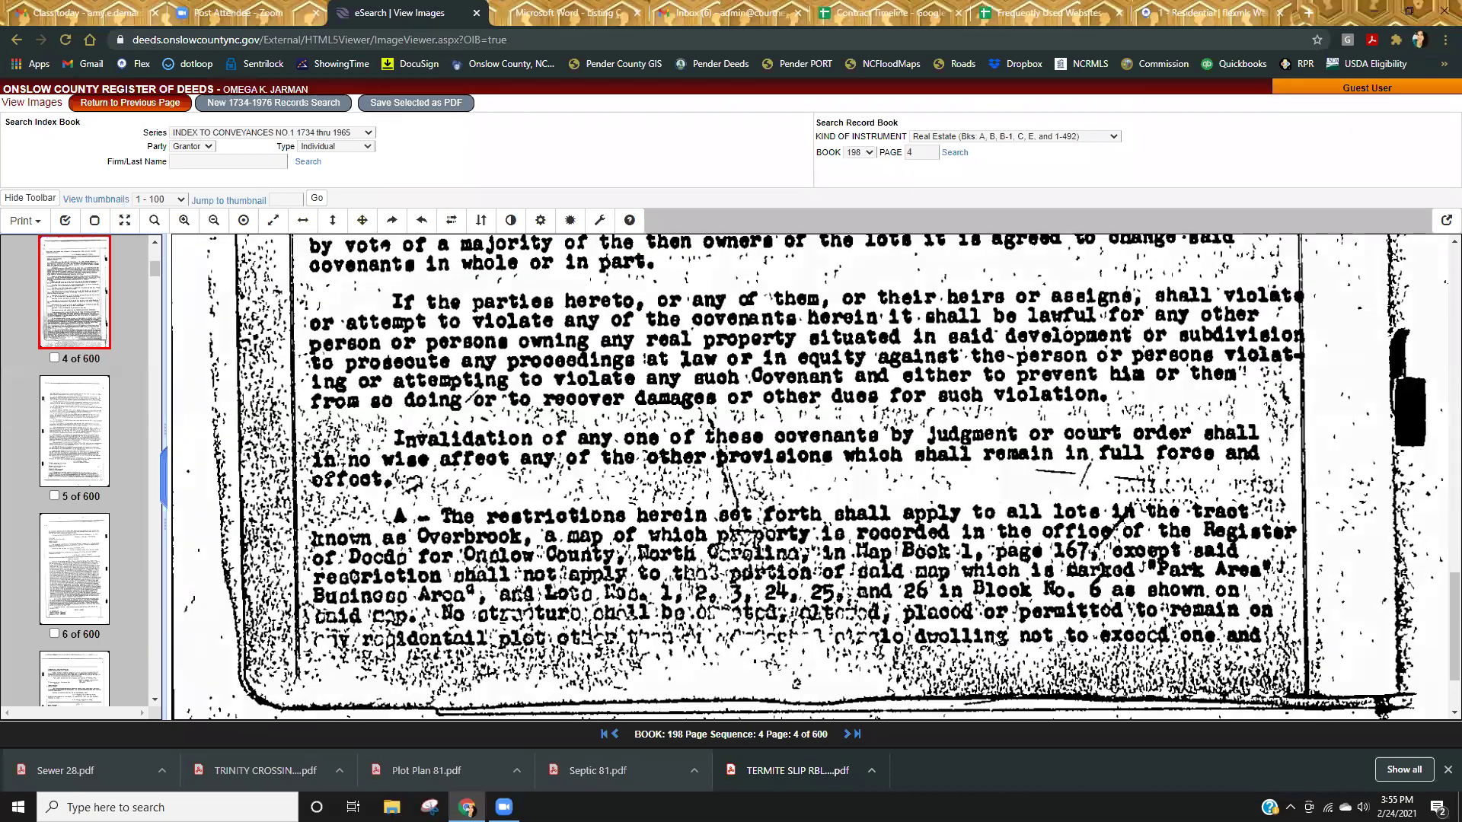
{"action": "scroll", "coordinate": [999, 640], "scroll_direction": "down", "scroll_amount": 1}
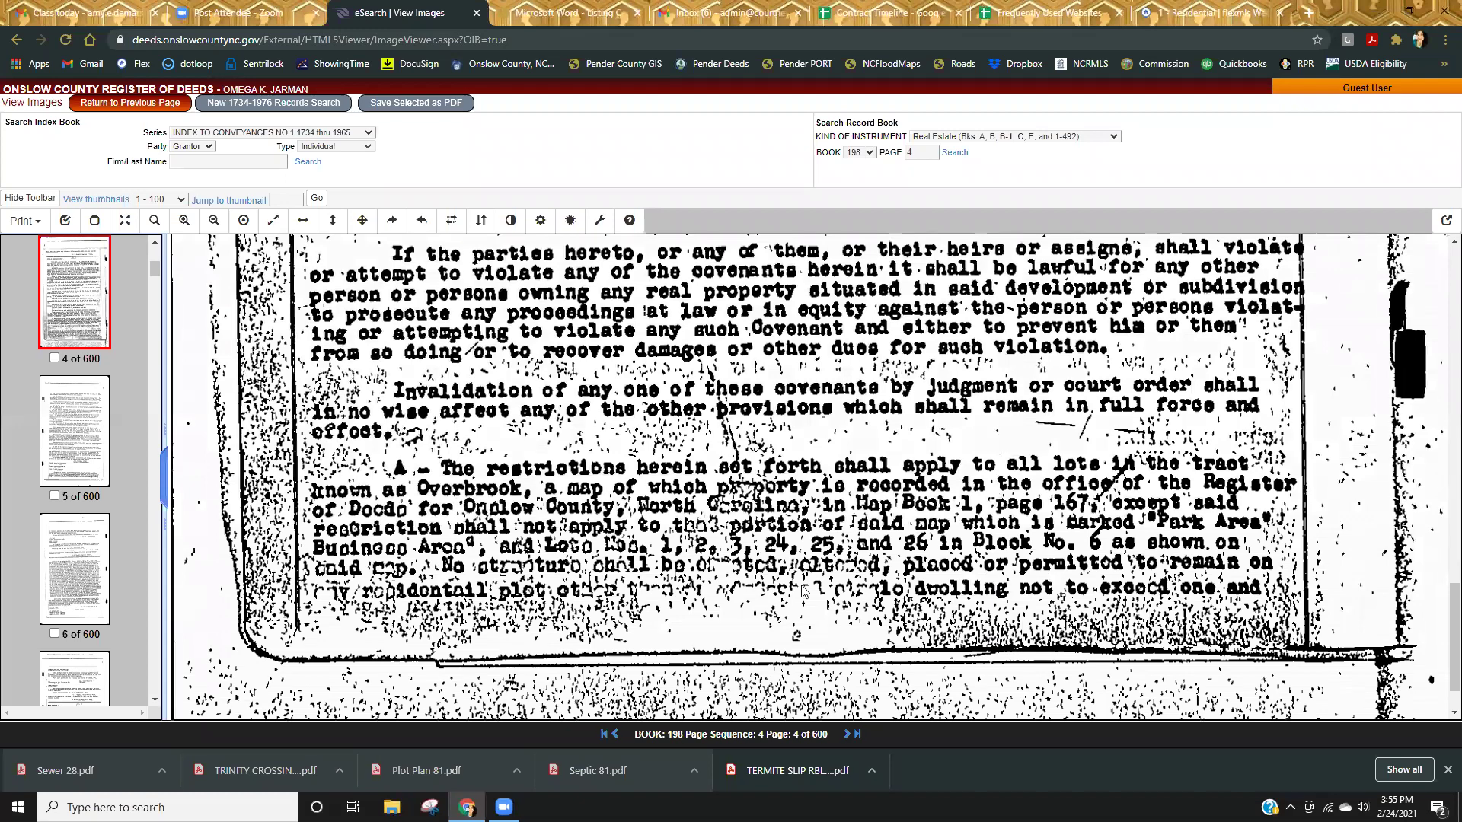
{"action": "scroll", "coordinate": [825, 556], "scroll_direction": "down", "scroll_amount": 3}
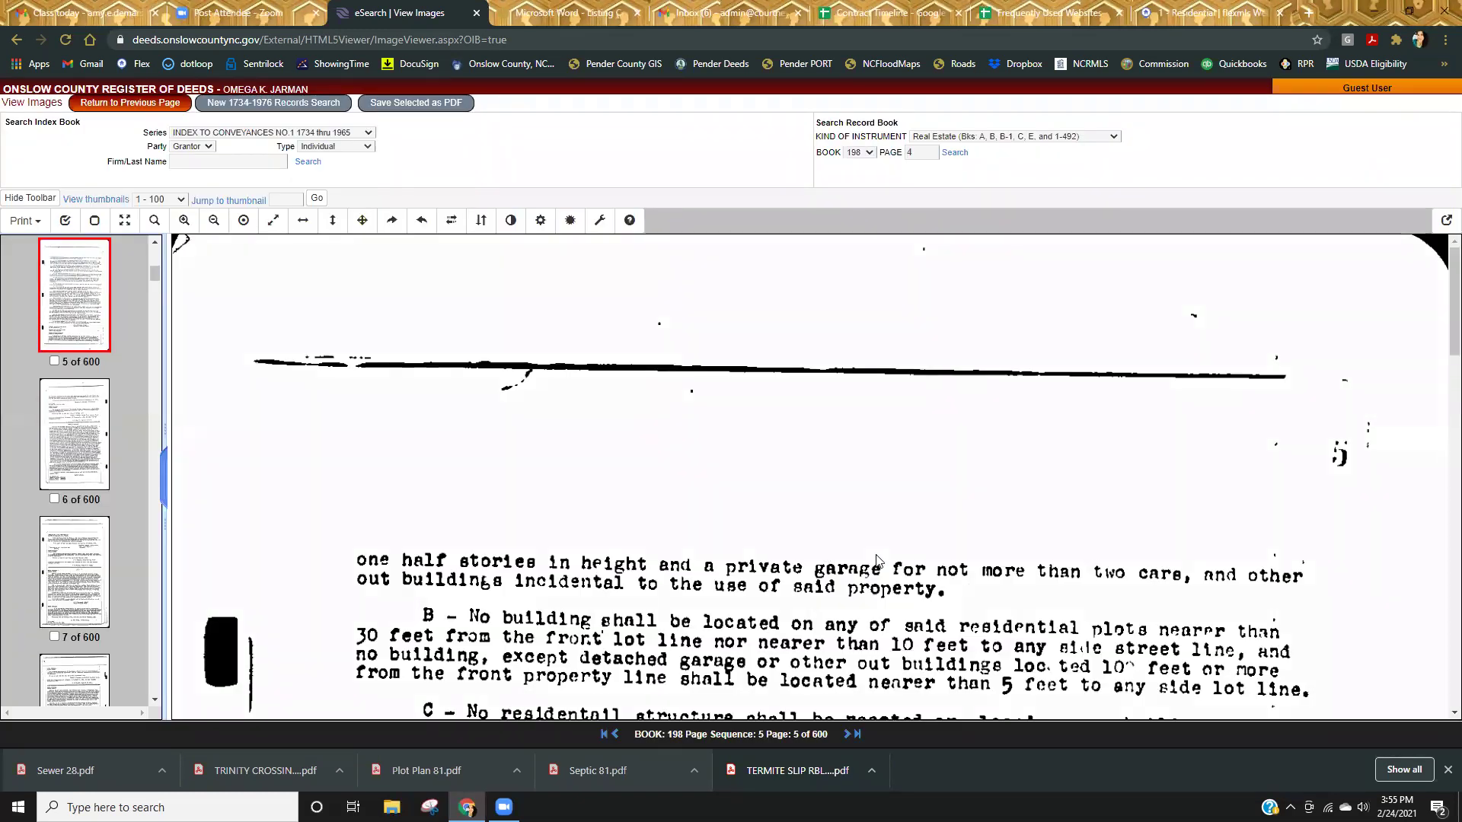
{"action": "scroll", "coordinate": [880, 562], "scroll_direction": "down", "scroll_amount": 2}
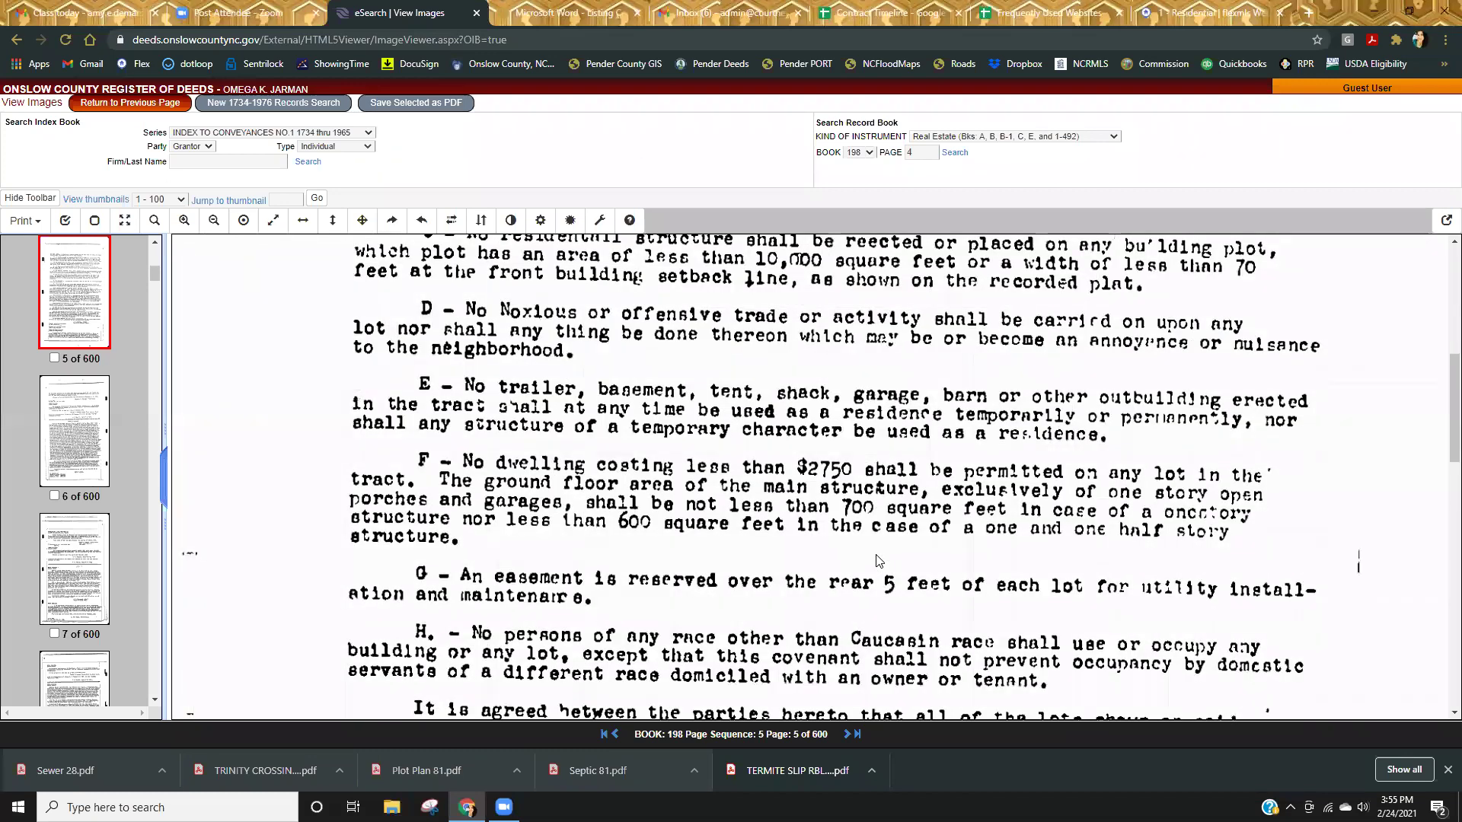
{"action": "scroll", "coordinate": [880, 561], "scroll_direction": "up", "scroll_amount": 4}
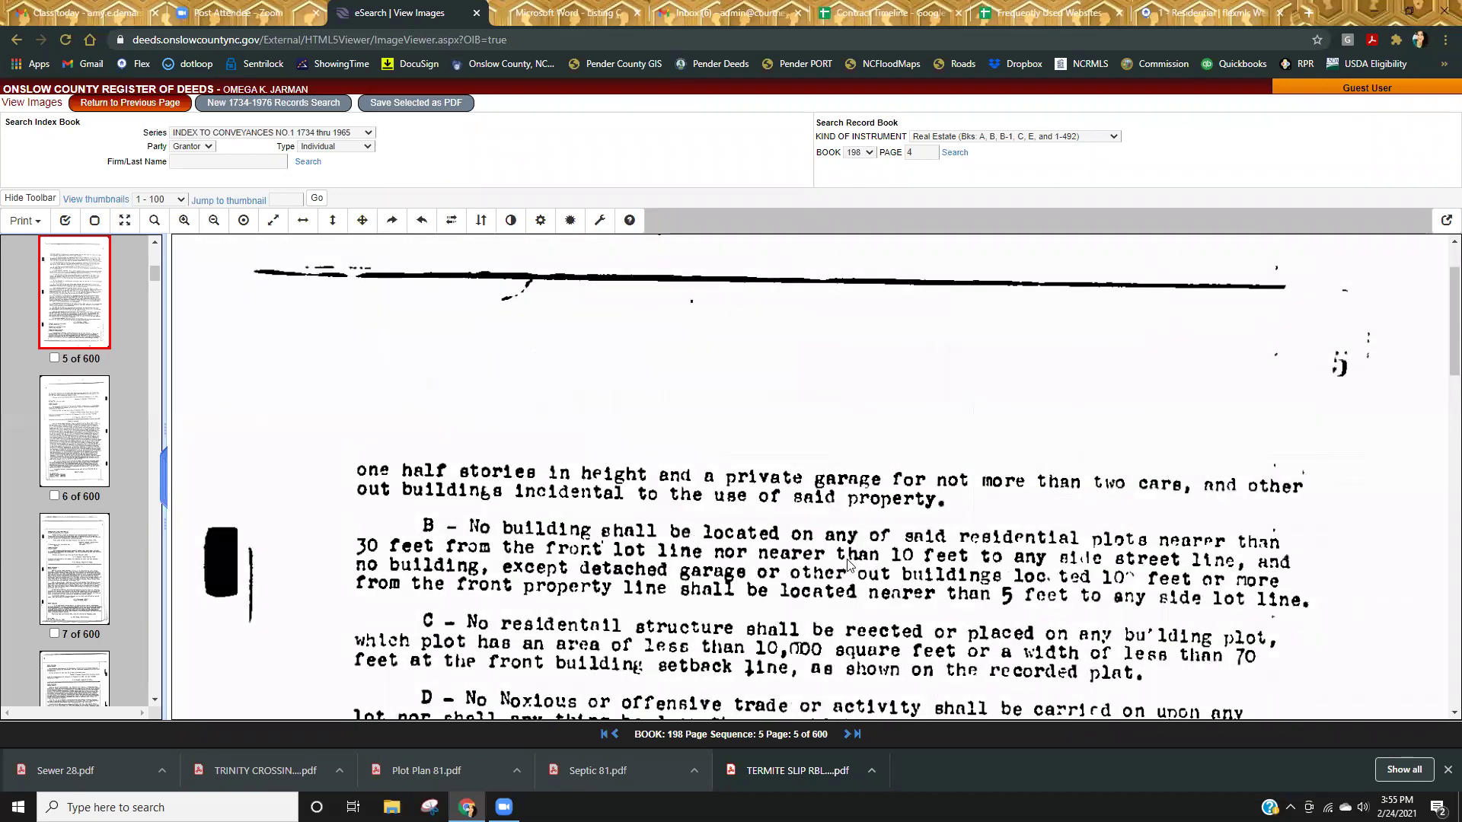
{"action": "scroll", "coordinate": [851, 565], "scroll_direction": "down", "scroll_amount": 4}
{"action": "scroll", "coordinate": [851, 565], "scroll_direction": "down", "scroll_amount": 2}
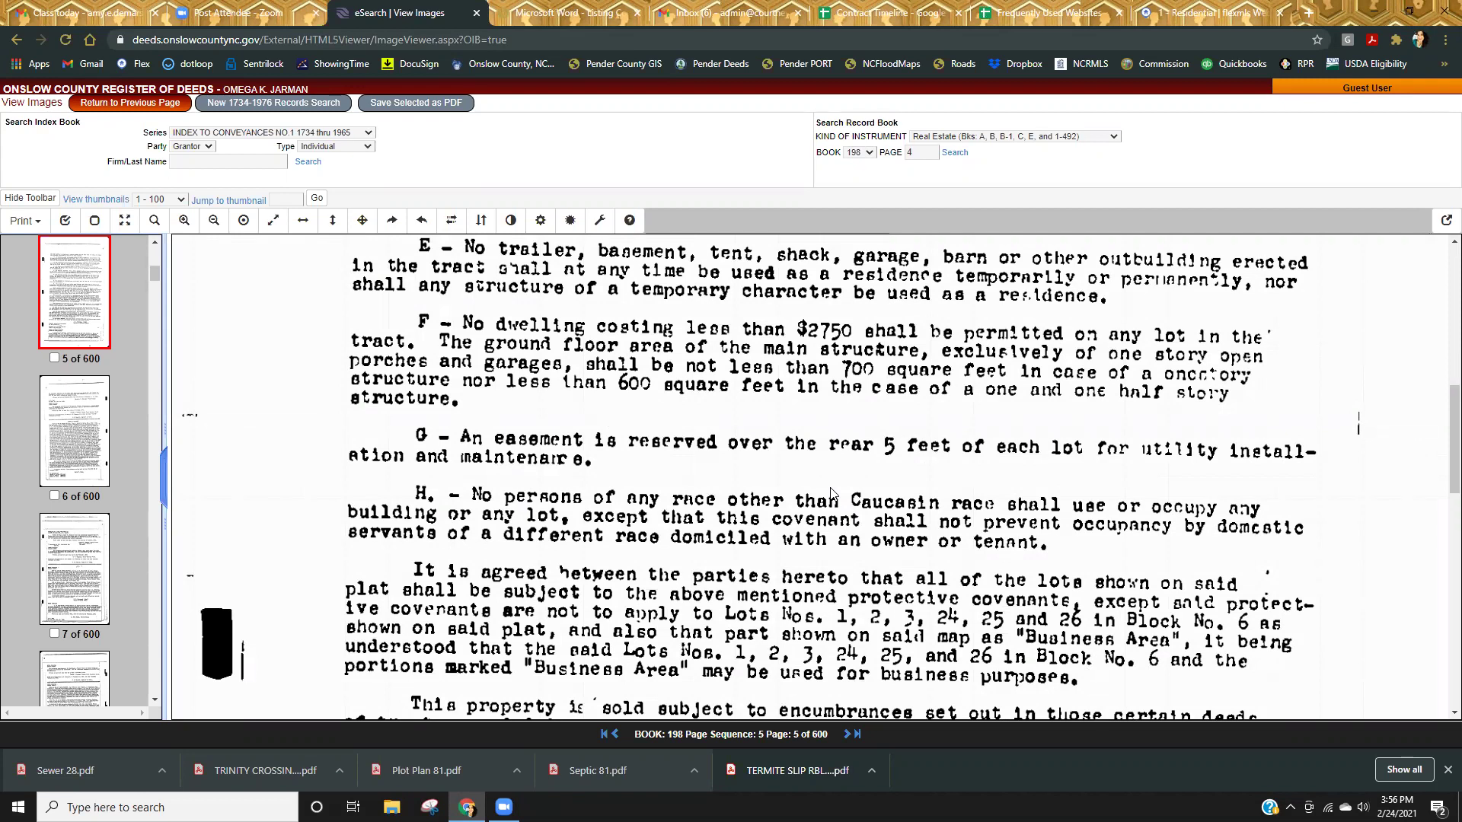
{"action": "scroll", "coordinate": [718, 509], "scroll_direction": "down", "scroll_amount": 3}
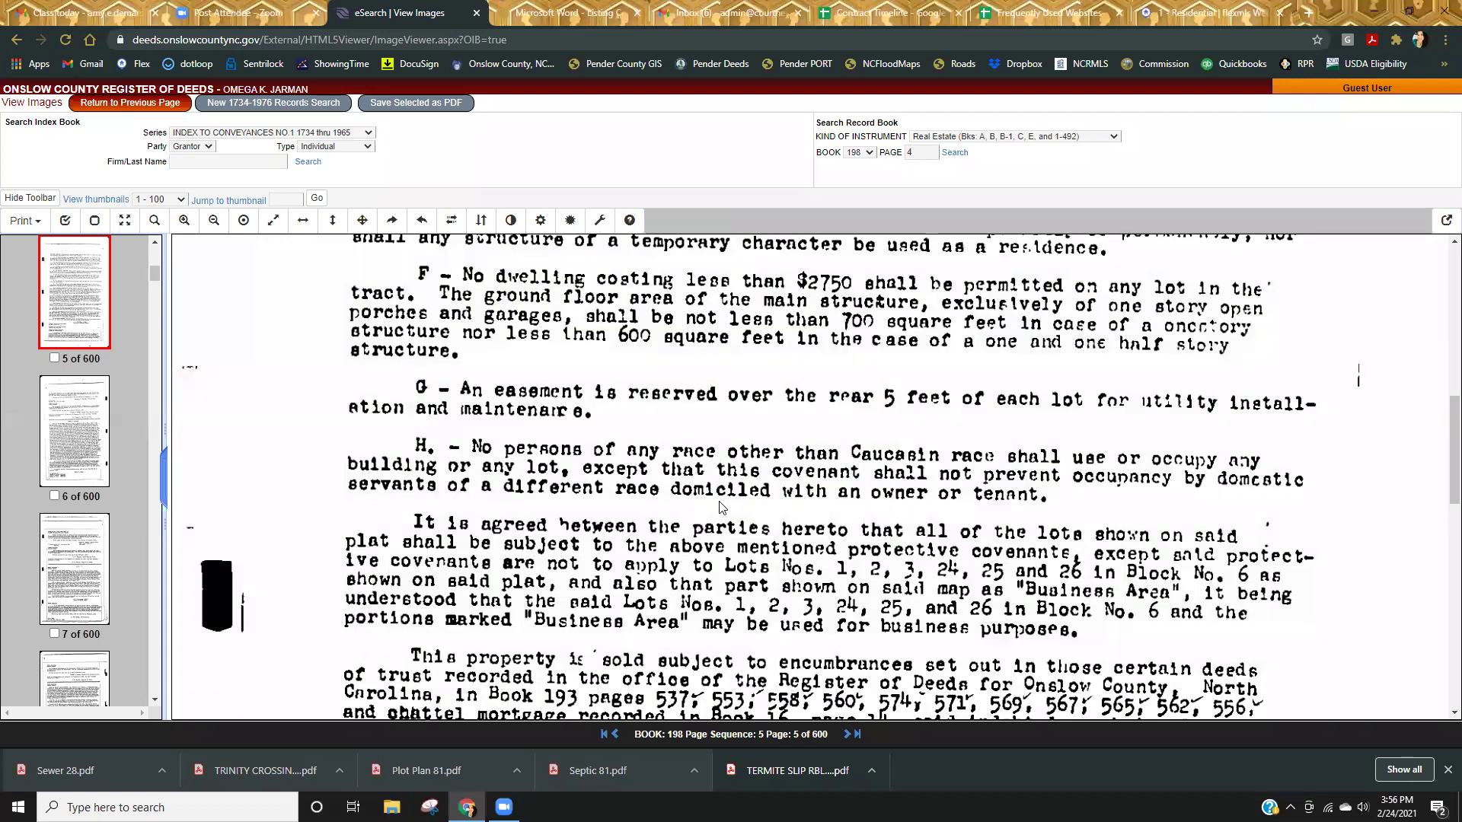
{"action": "scroll", "coordinate": [724, 504], "scroll_direction": "down", "scroll_amount": 3}
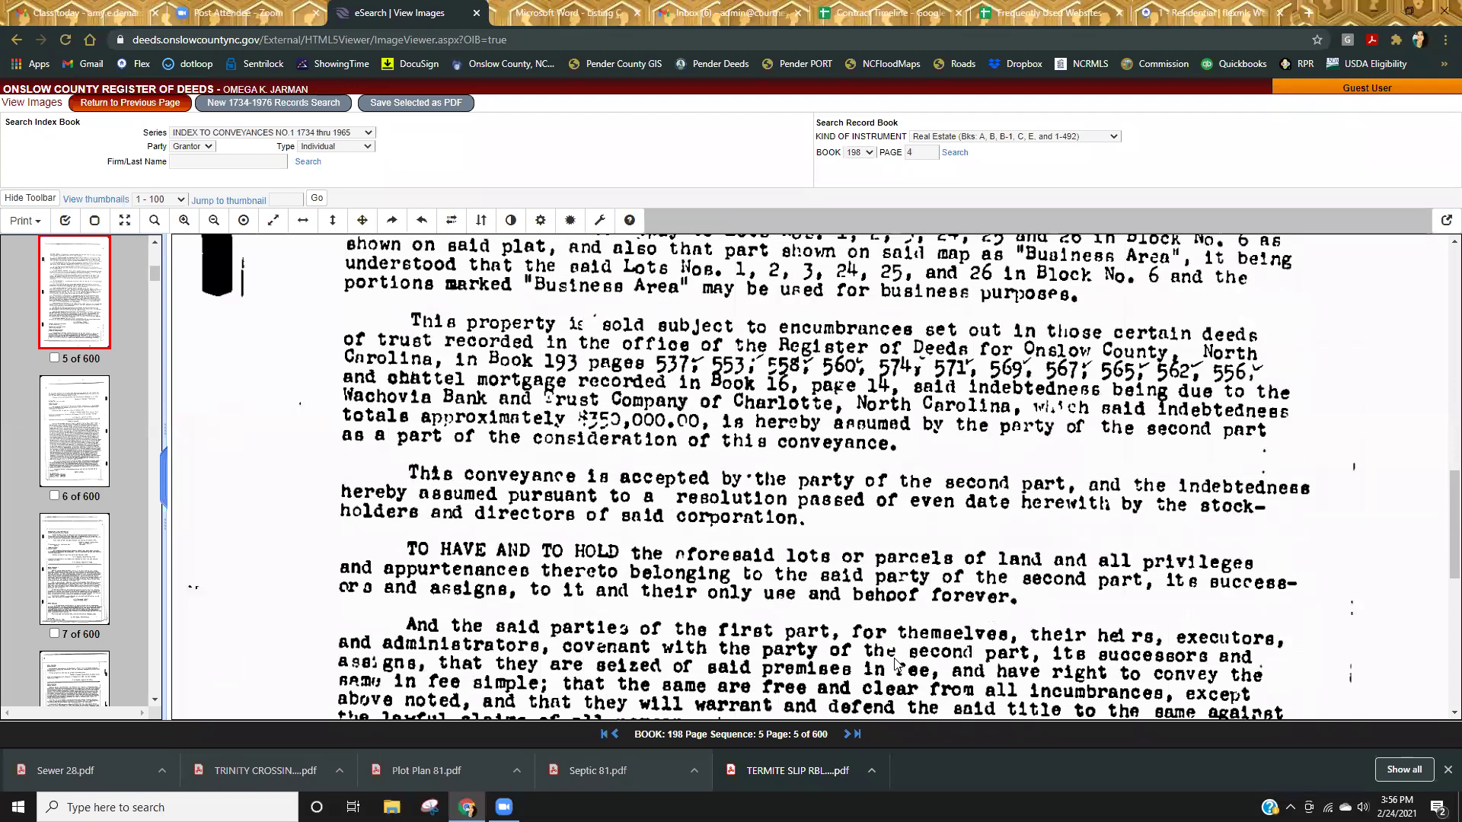
{"action": "scroll", "coordinate": [895, 664], "scroll_direction": "down", "scroll_amount": 1}
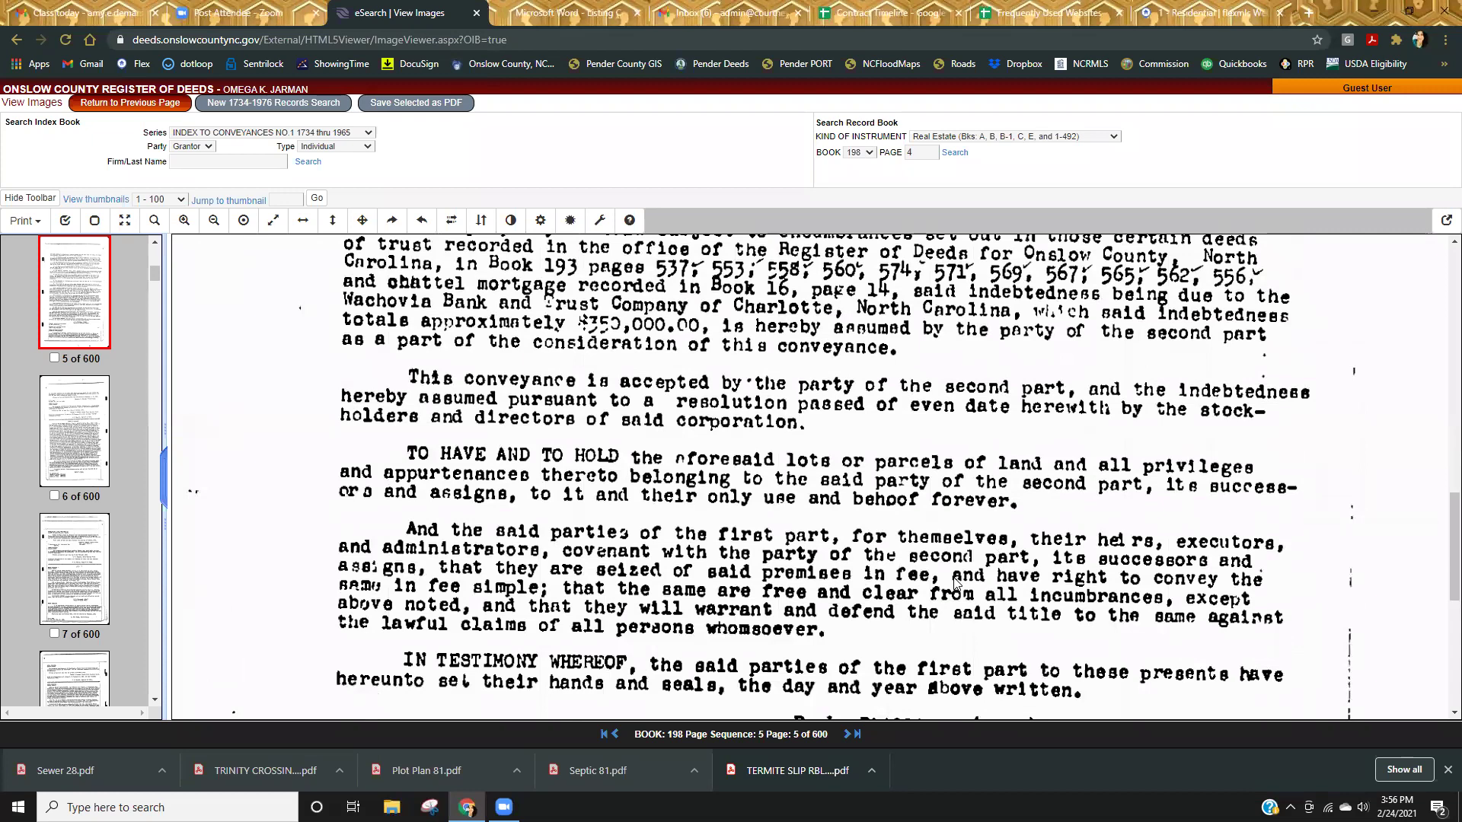
{"action": "scroll", "coordinate": [950, 590], "scroll_direction": "down", "scroll_amount": 2}
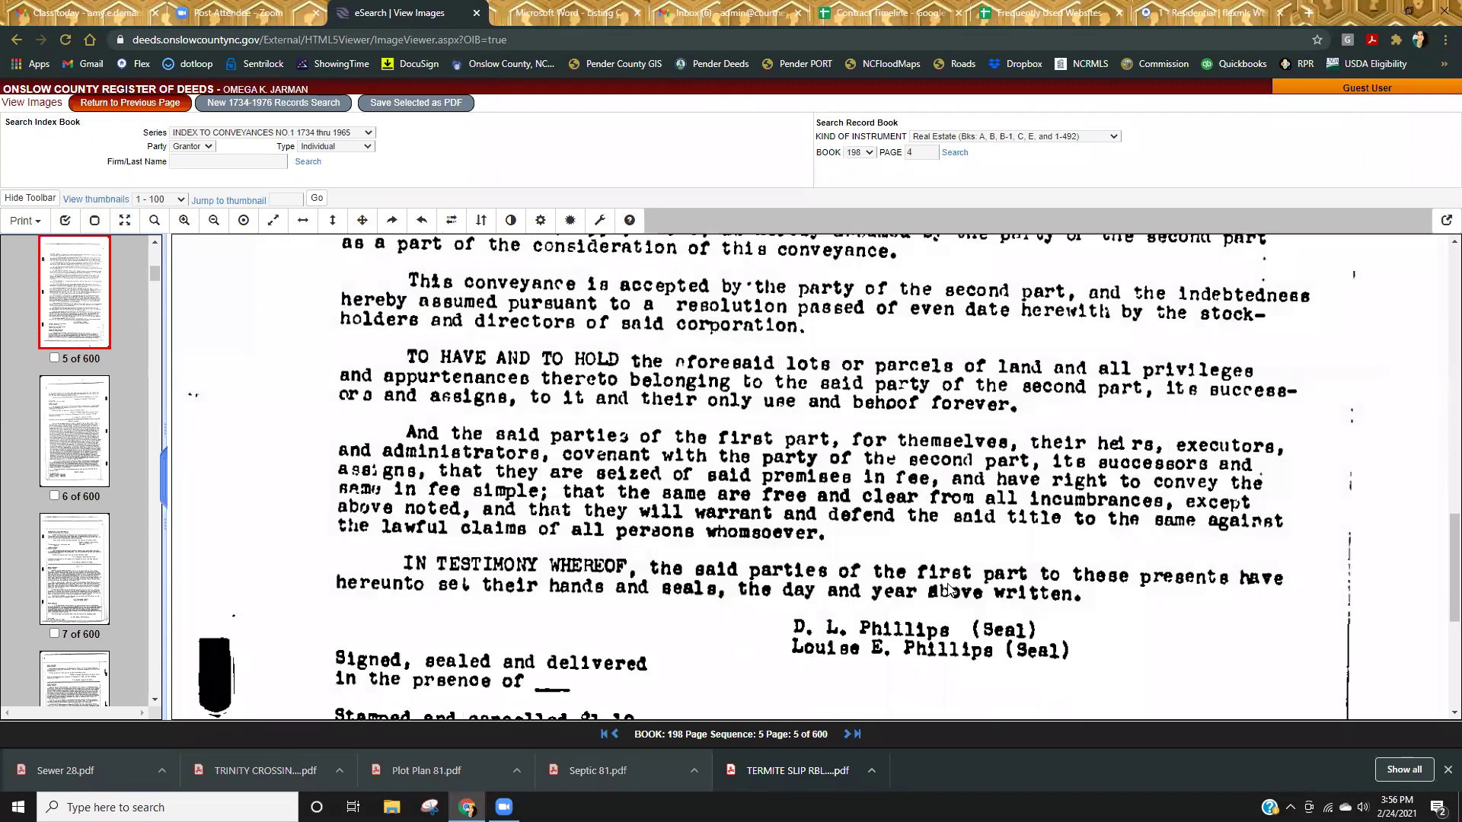
{"action": "scroll", "coordinate": [950, 594], "scroll_direction": "up", "scroll_amount": 5}
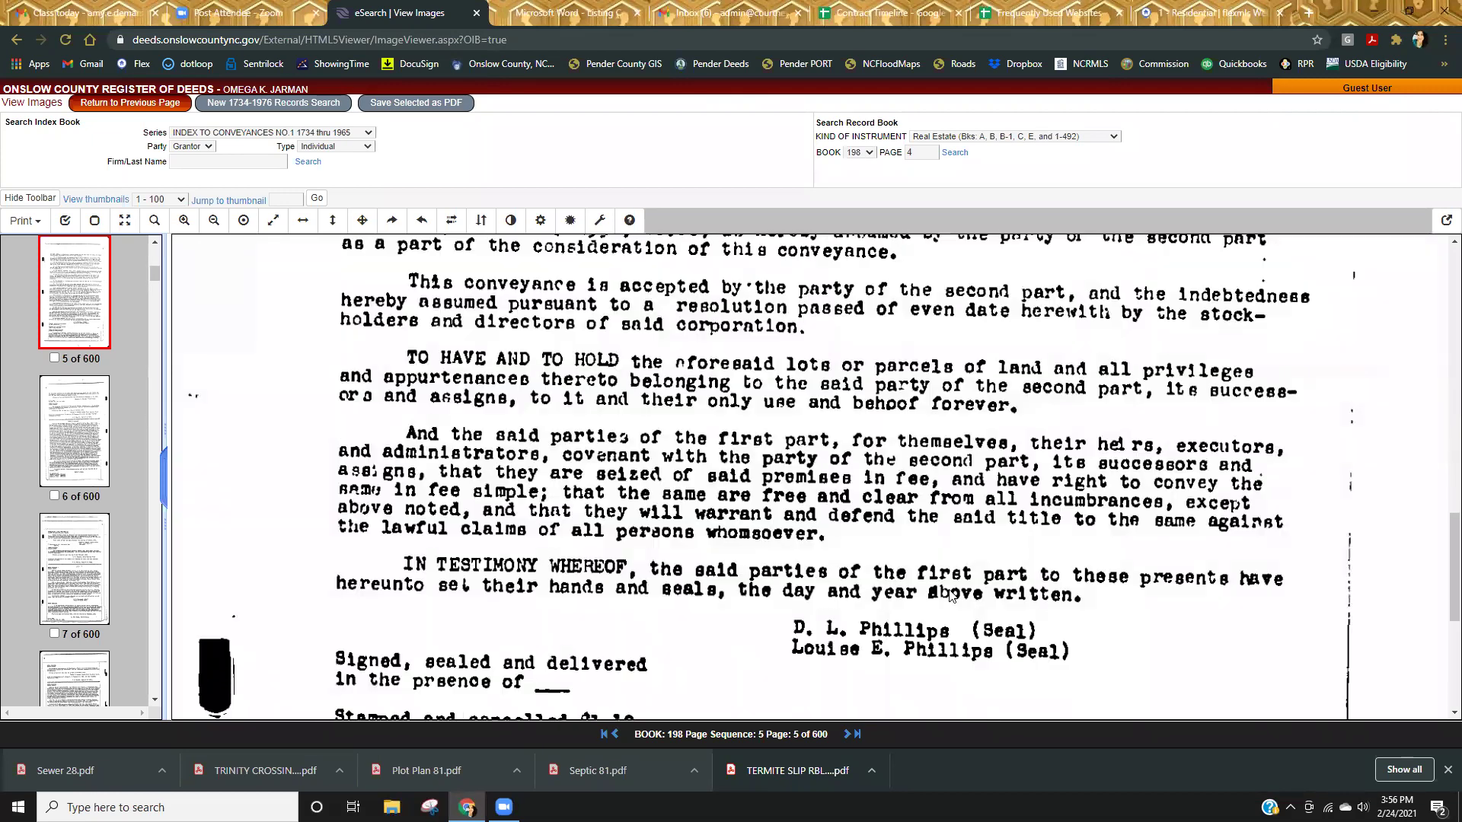
{"action": "scroll", "coordinate": [947, 594], "scroll_direction": "up", "scroll_amount": 4}
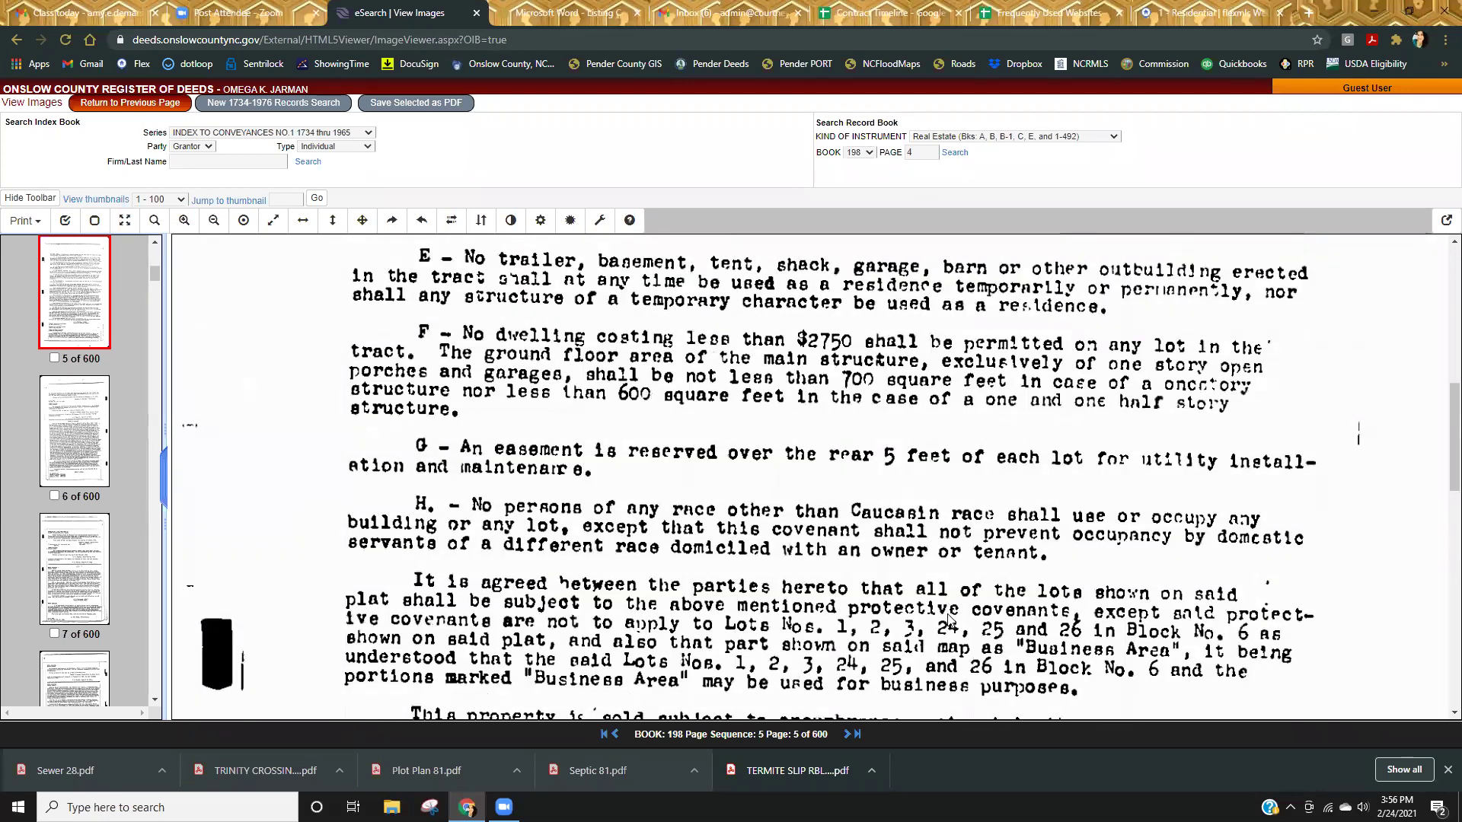
{"action": "scroll", "coordinate": [952, 616], "scroll_direction": "up", "scroll_amount": 5}
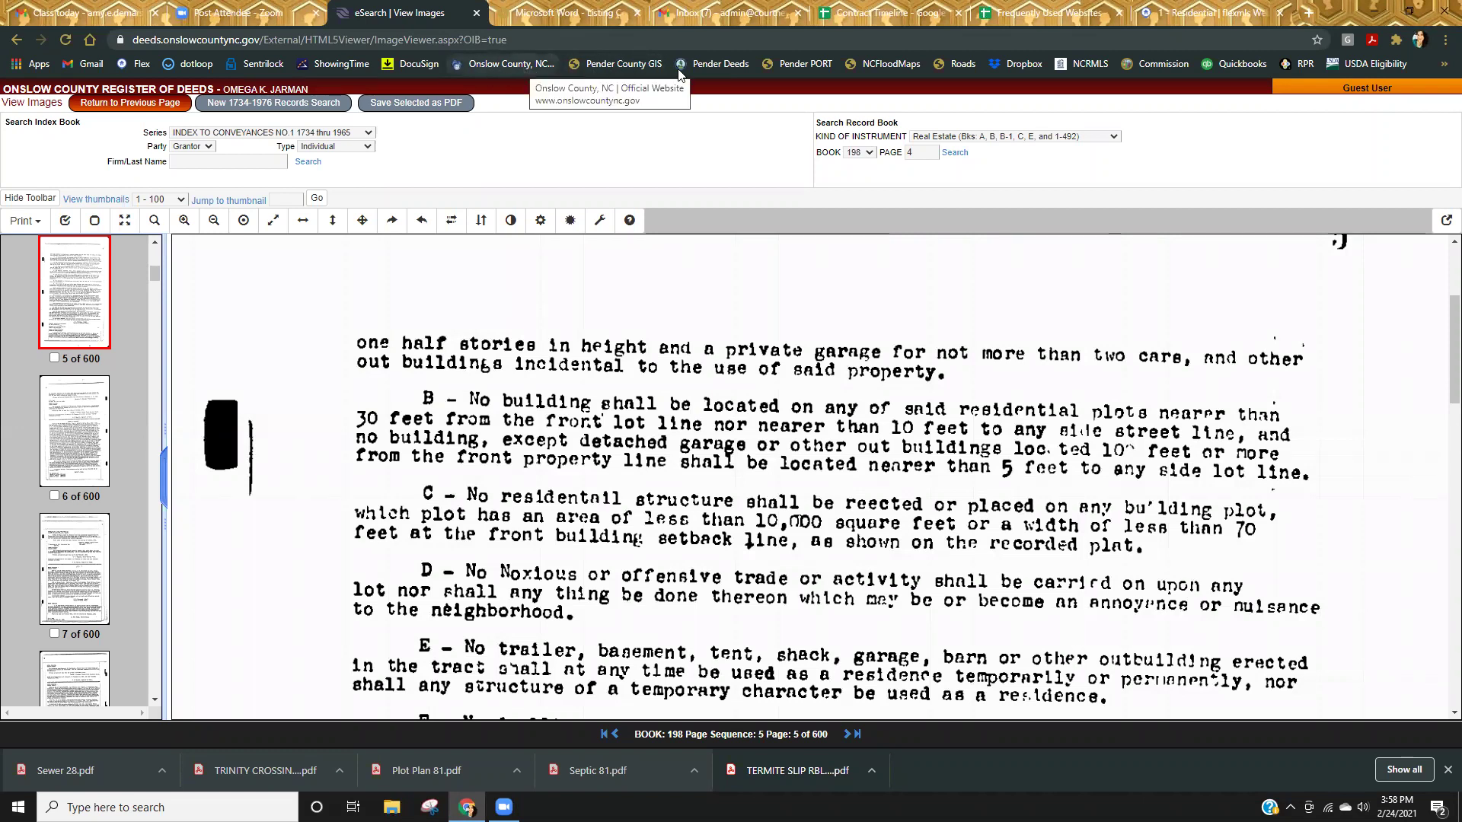
Search the secondary roads database for road name 'goldeneye'.
{"action": "left_click", "coordinate": [954, 66]}
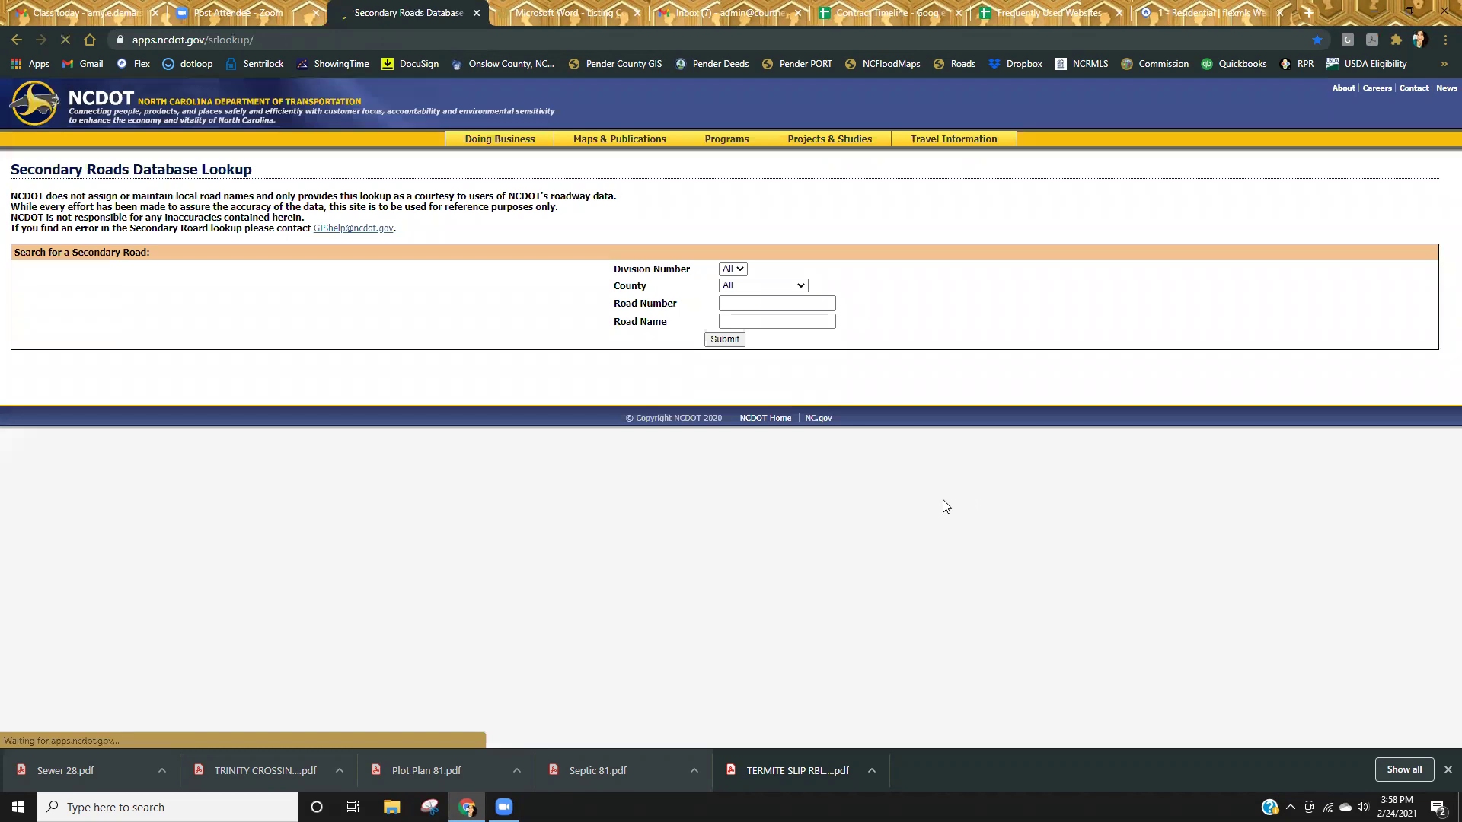
{"action": "left_click", "coordinate": [783, 321]}
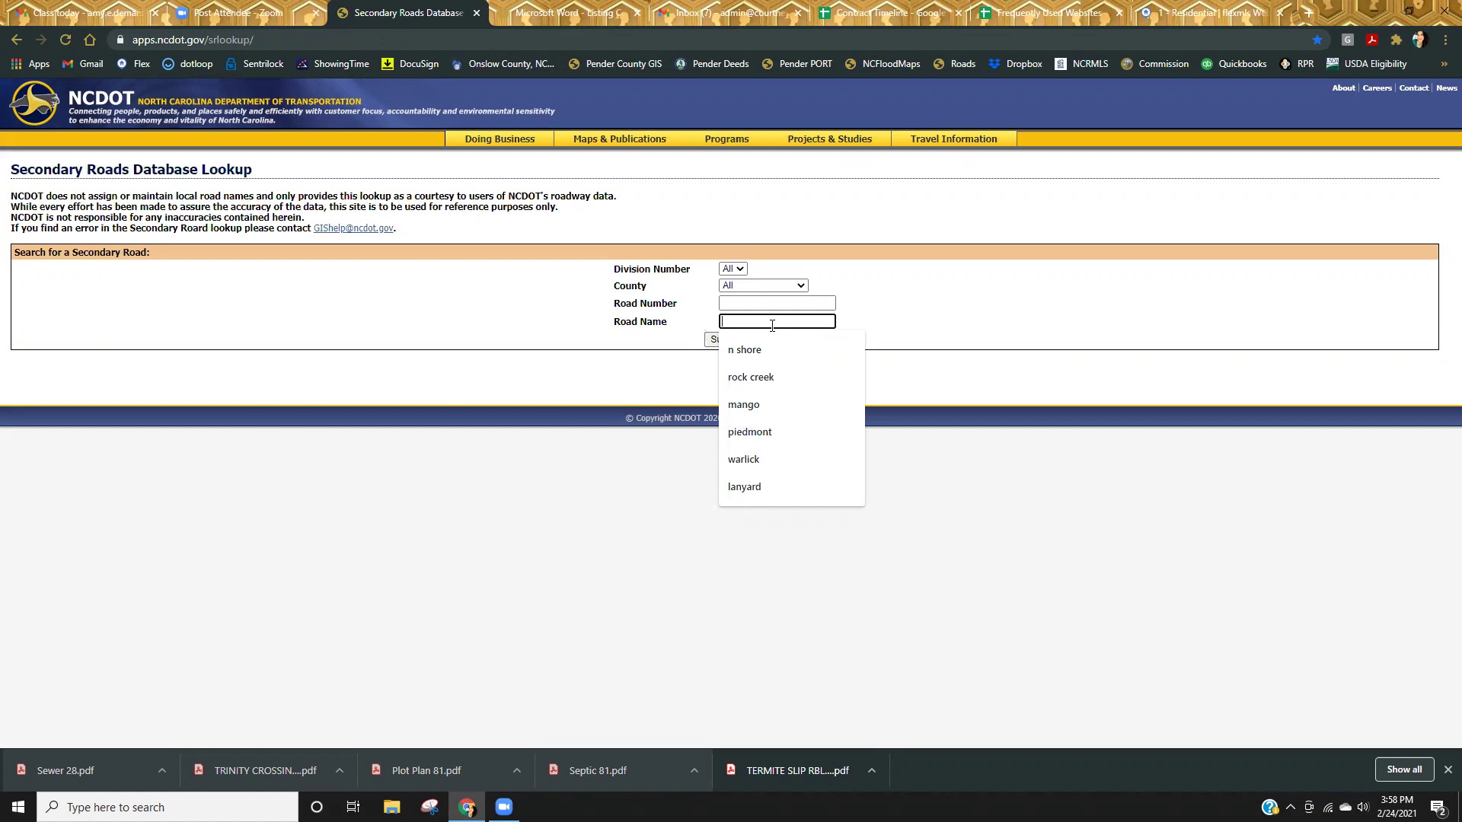
{"action": "type", "text": "golden"}
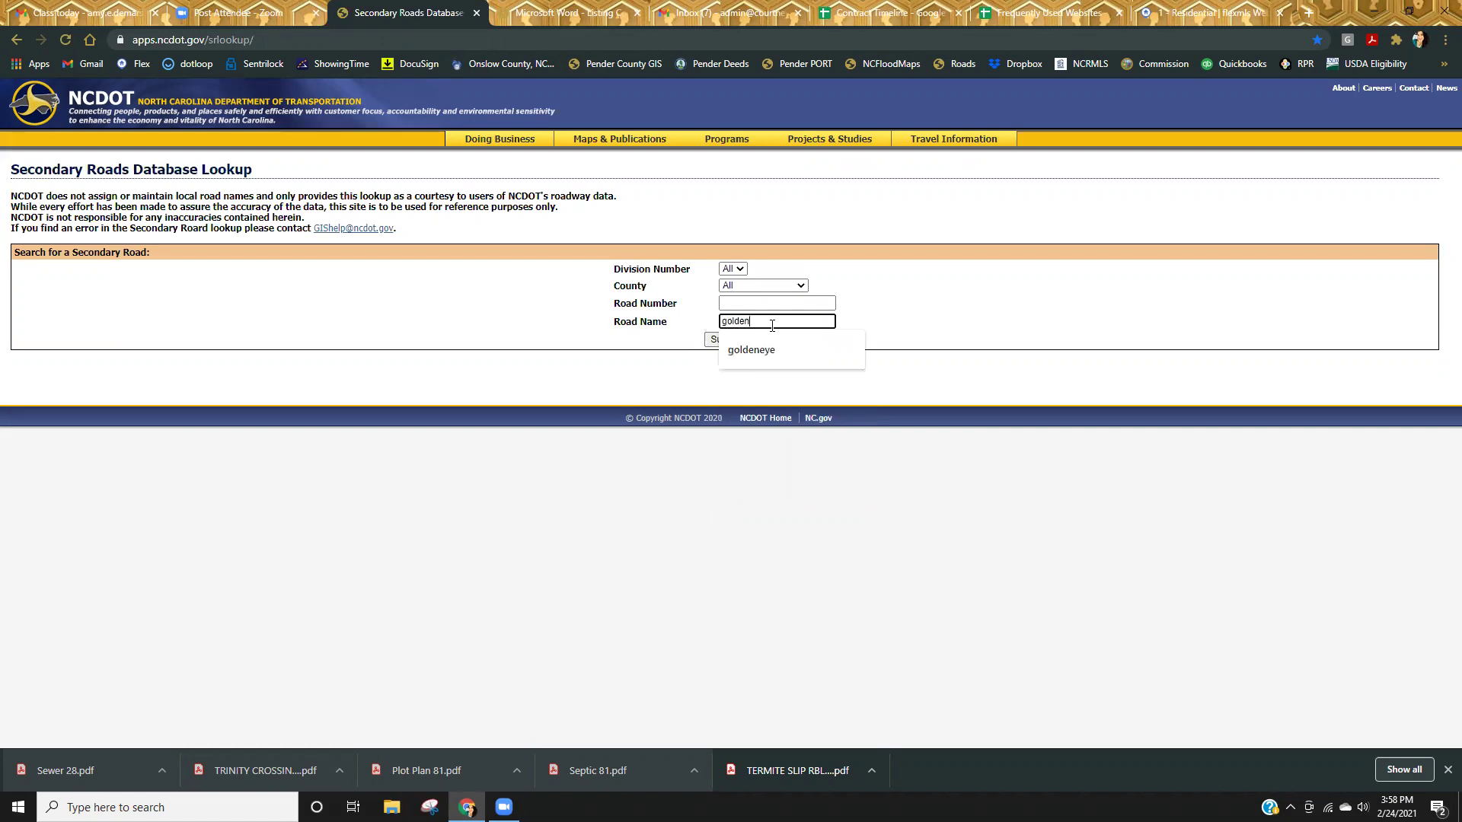
{"action": "type", "text": "eye"}
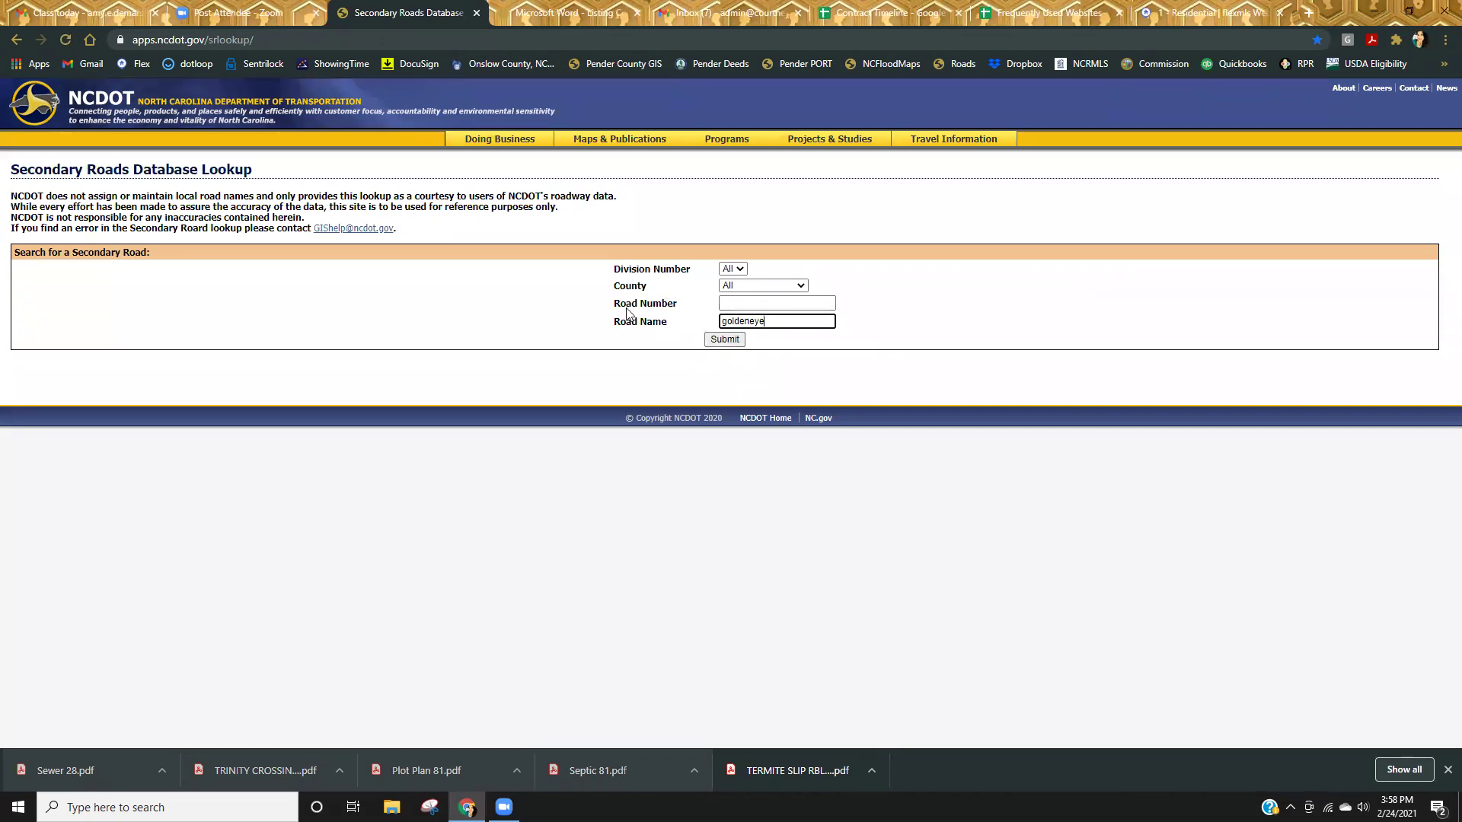
{"action": "left_click", "coordinate": [725, 342]}
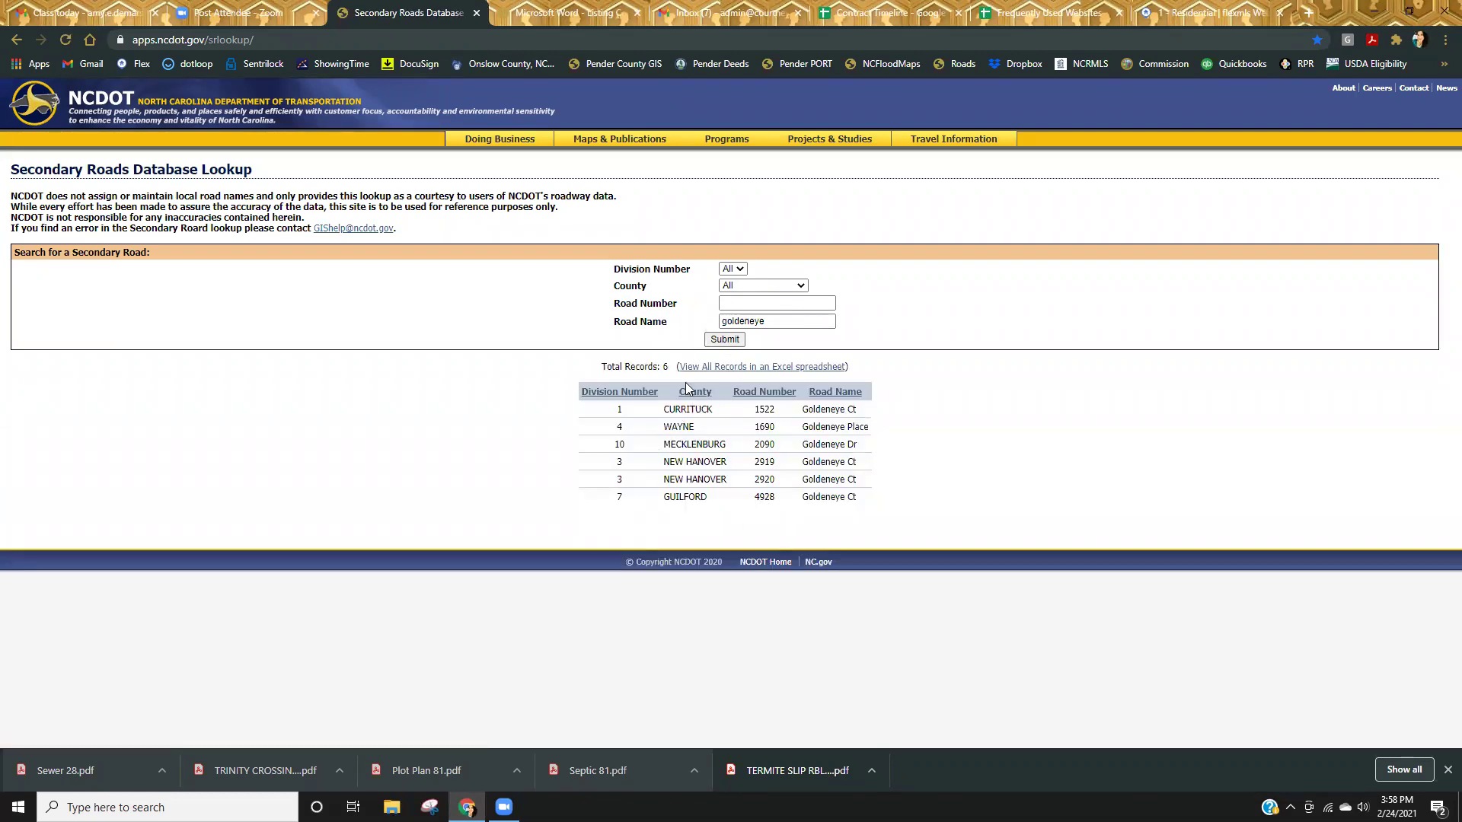
Limit the 'goldeneye' search to ONSLOW County and rerun it.
{"action": "left_click", "coordinate": [798, 286]}
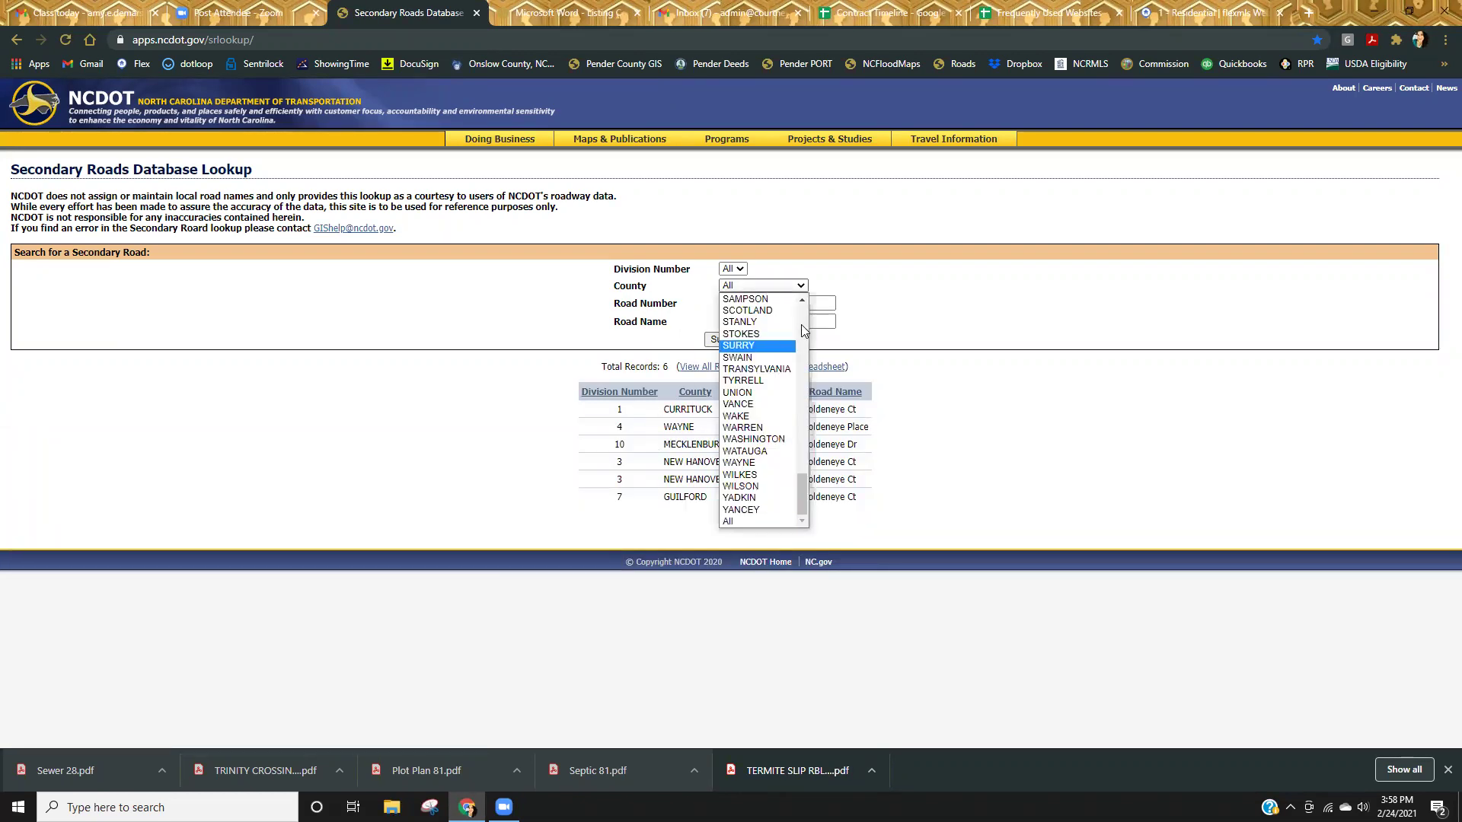
{"action": "scroll", "coordinate": [805, 330], "scroll_direction": "up", "scroll_amount": 5}
{"action": "left_click", "coordinate": [770, 333]}
{"action": "left_click", "coordinate": [726, 339]}
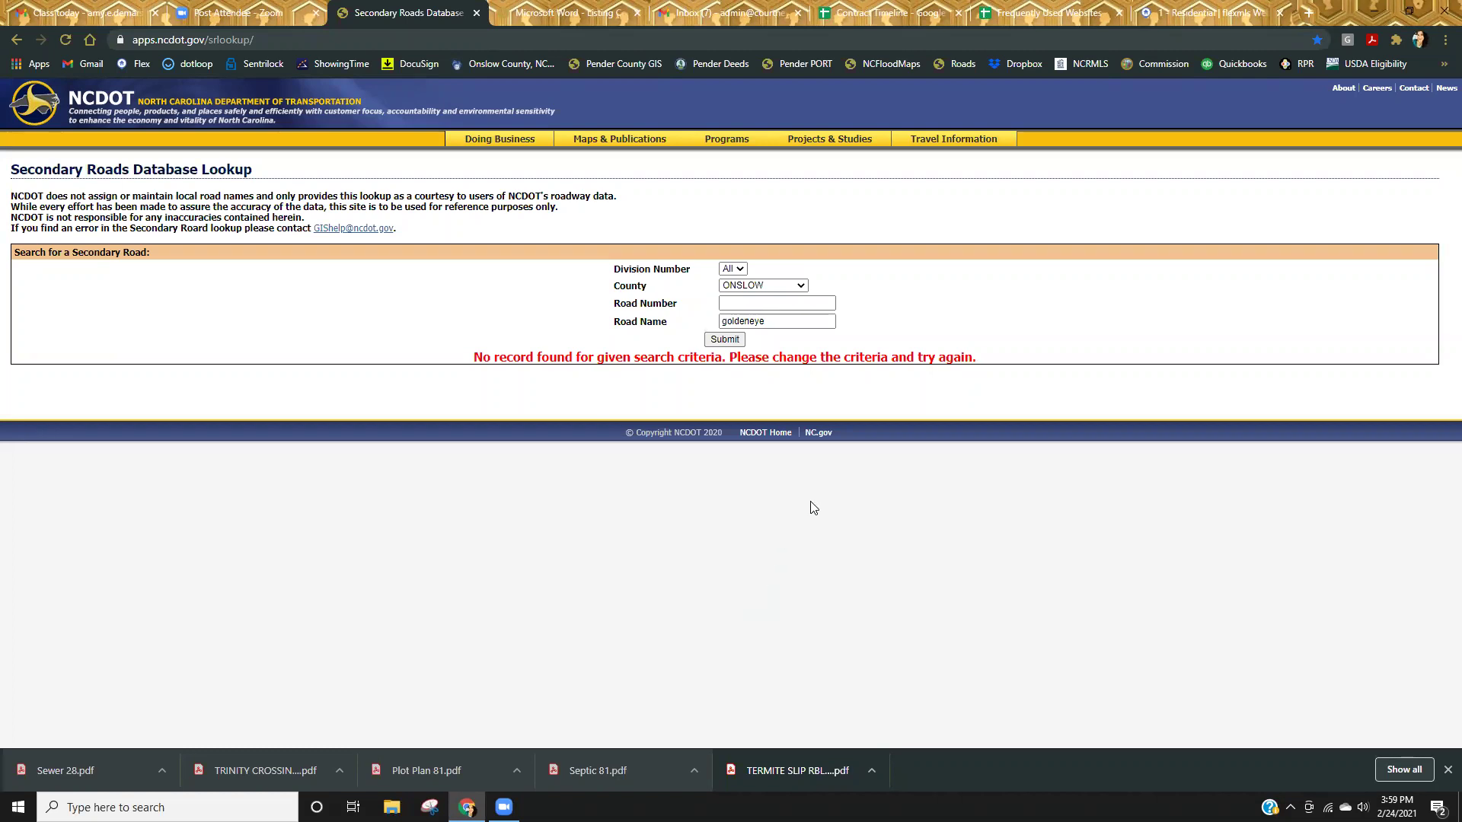
Search Onslow roads for 'mango pl', trimmed down from the 'mango place south' suggestion.
{"action": "double_click", "coordinate": [784, 321]}
{"action": "type", "text": "mango place south"}
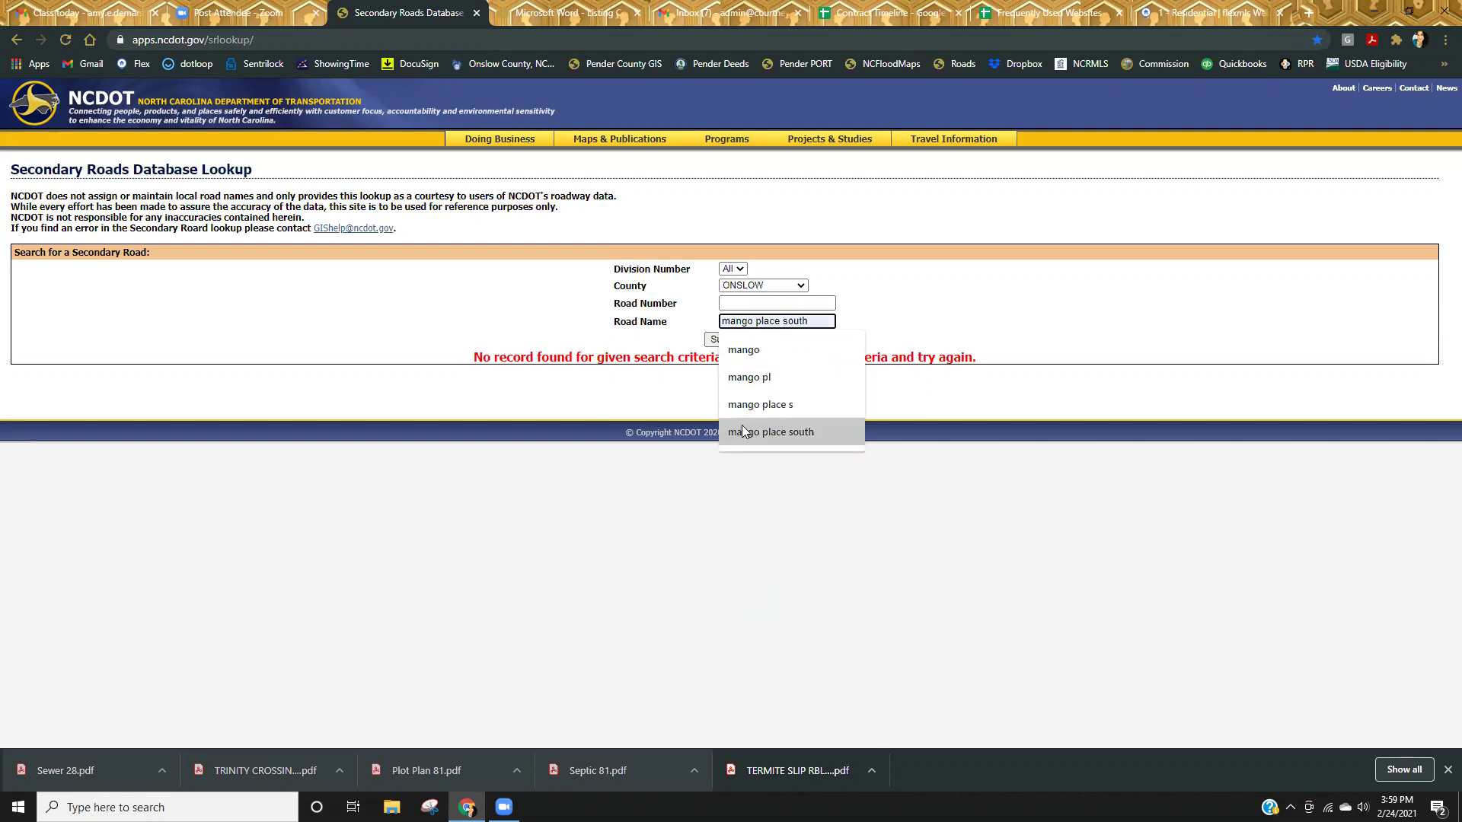
{"action": "left_click", "coordinate": [748, 431]}
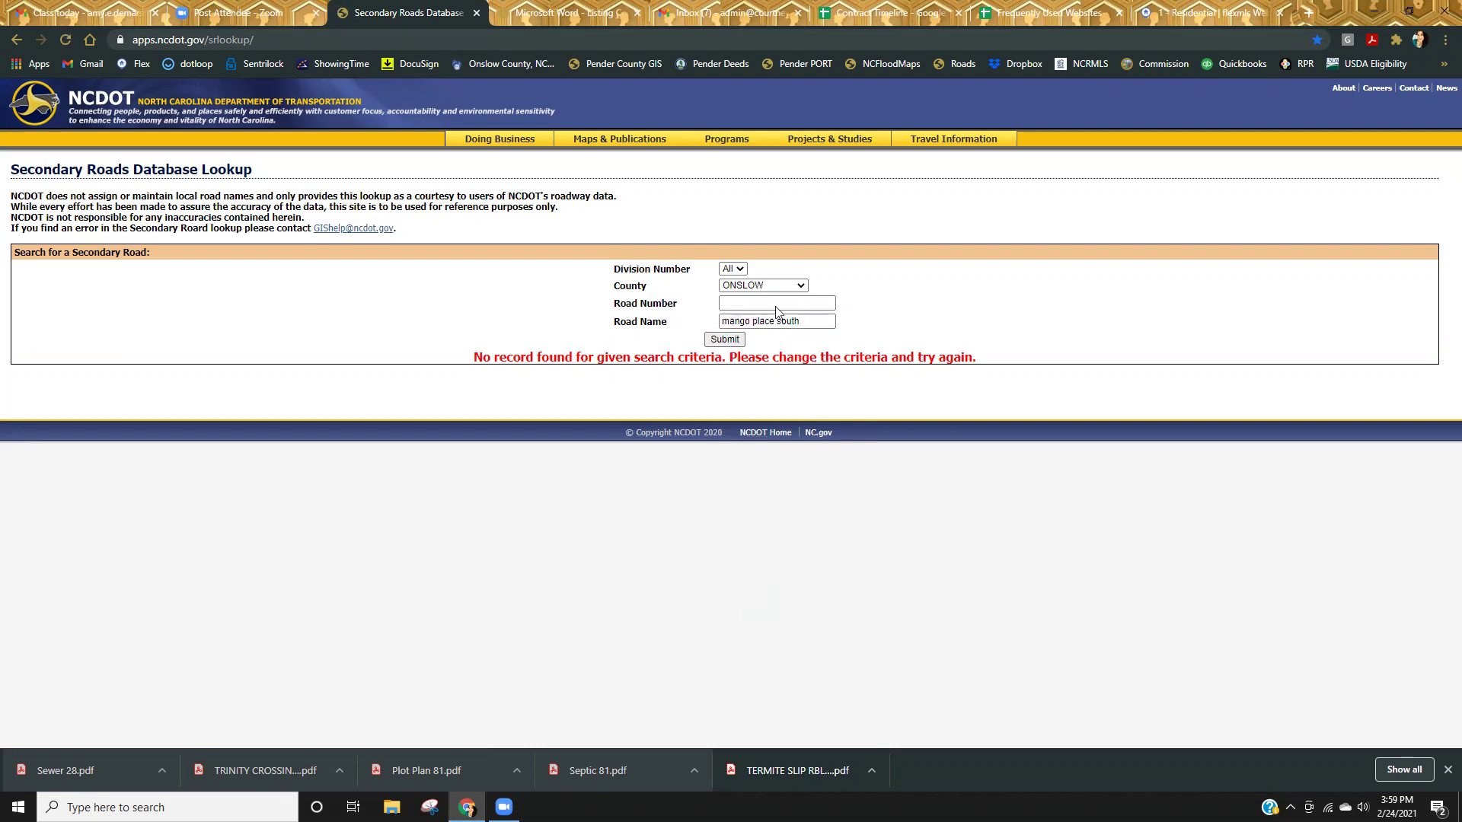
{"action": "left_click_drag", "start_coordinate": [806, 321], "coordinate": [782, 323]}
{"action": "key", "text": "BackSpace"}
{"action": "left_click_drag", "start_coordinate": [796, 322], "coordinate": [760, 321]}
{"action": "key", "text": "BackSpace"}
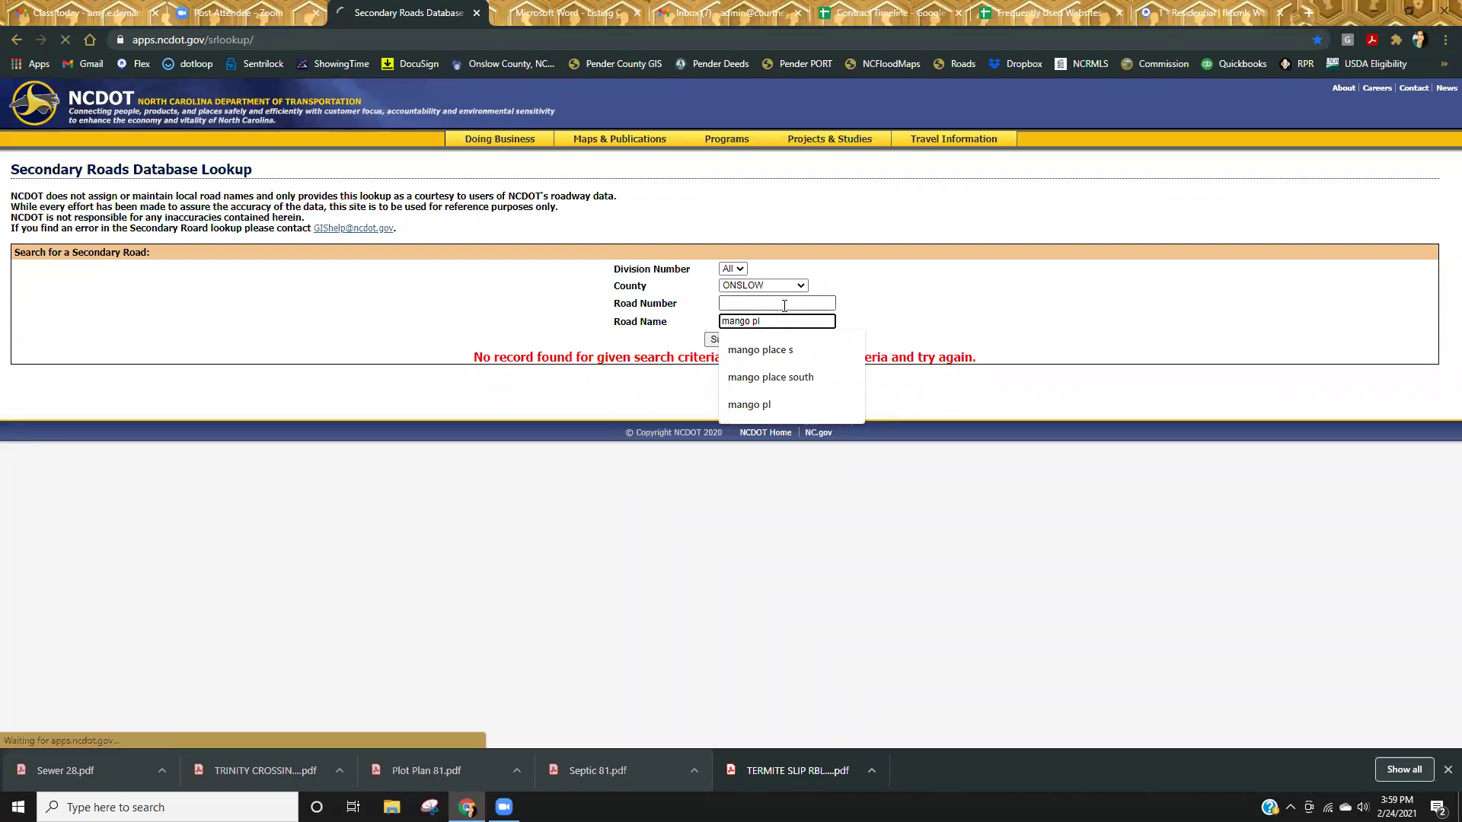
{"action": "key", "text": "Return"}
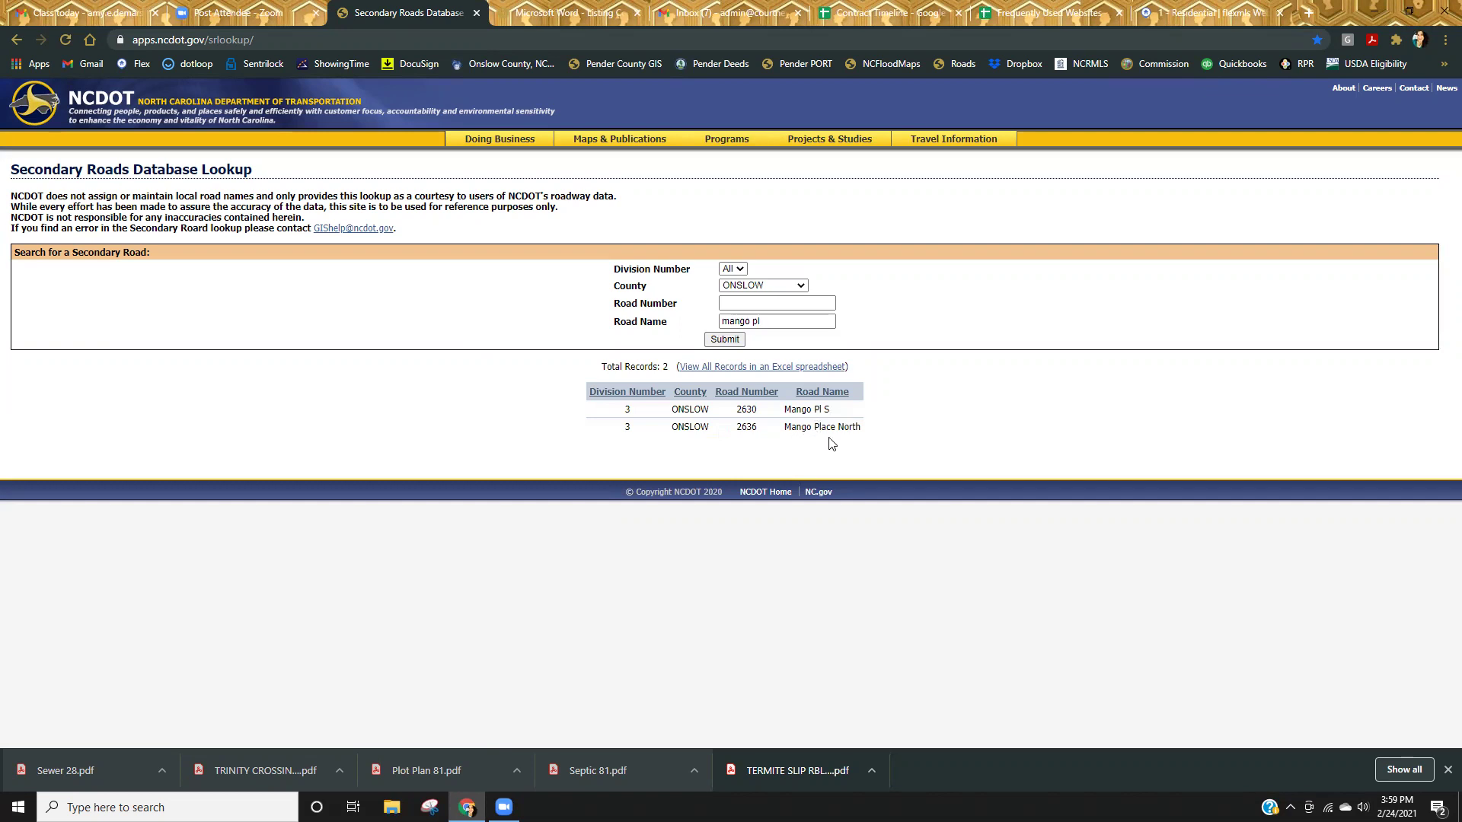
Rerun the Onslow road search with road name 'mango'.
{"action": "triple_click", "coordinate": [743, 322]}
{"action": "type", "text": "mango"}
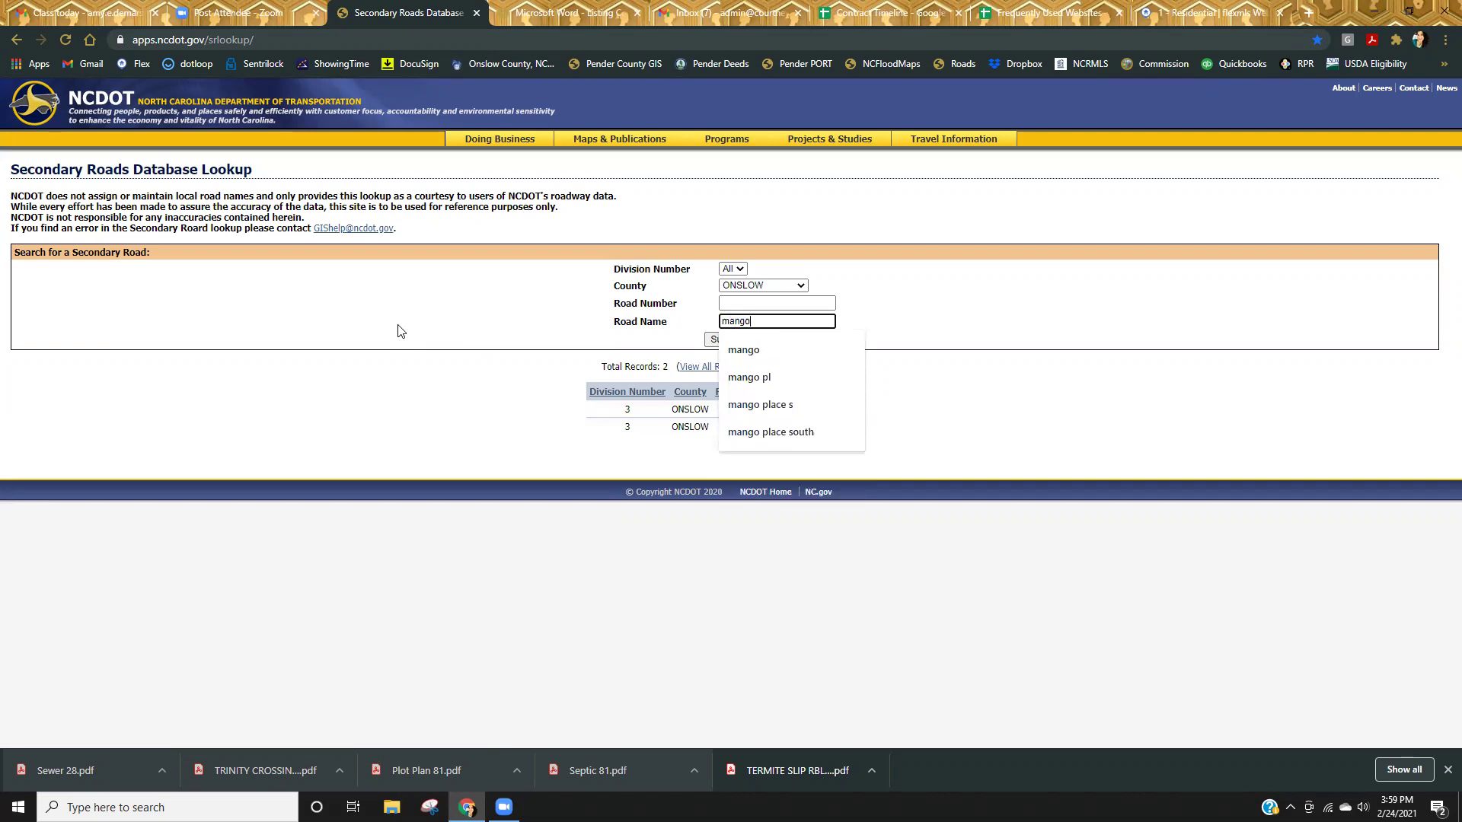
{"action": "key", "text": "Return"}
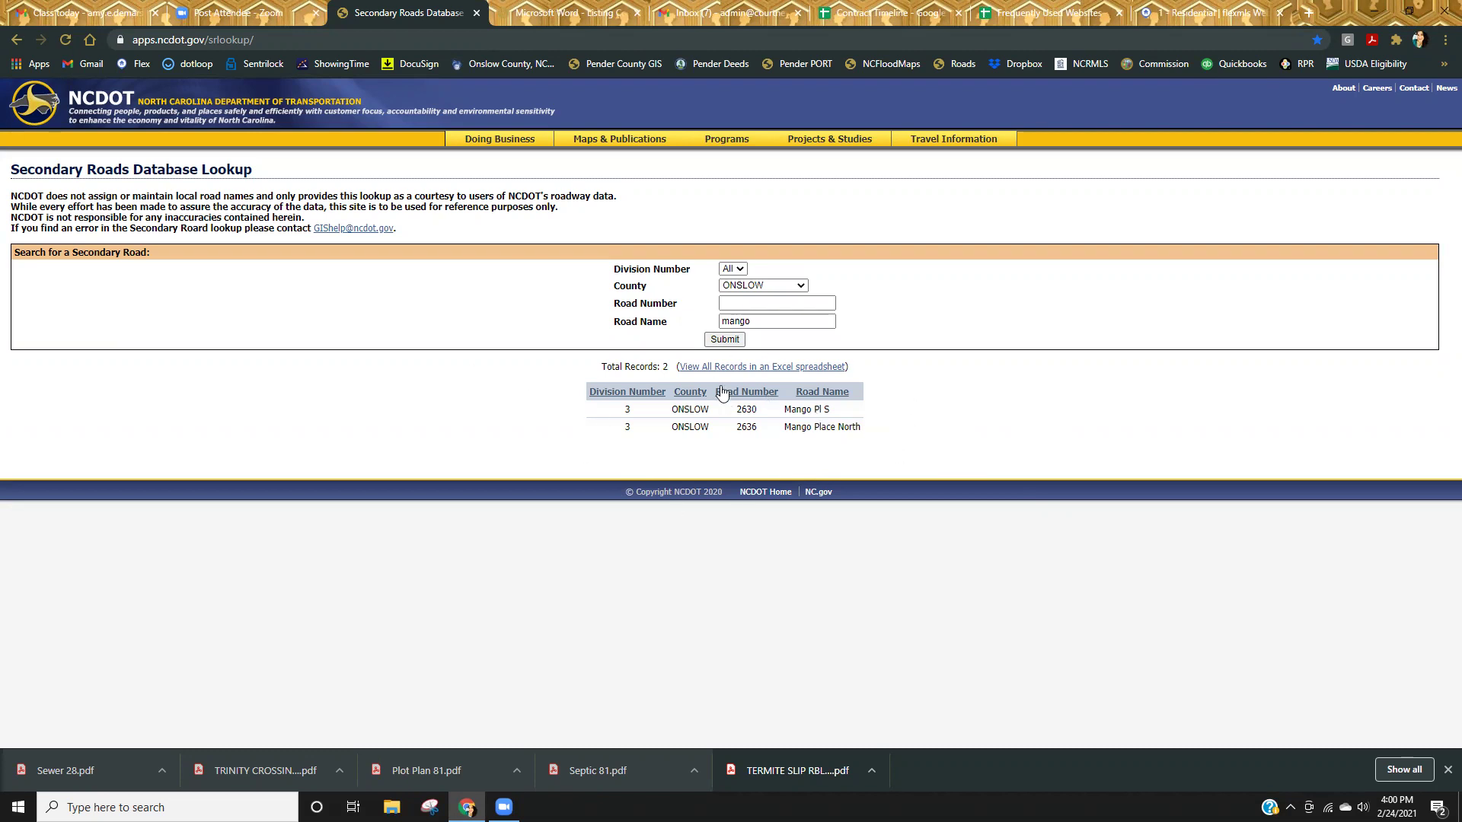
Search Onslow roads for 'piedmont'.
{"action": "double_click", "coordinate": [780, 323]}
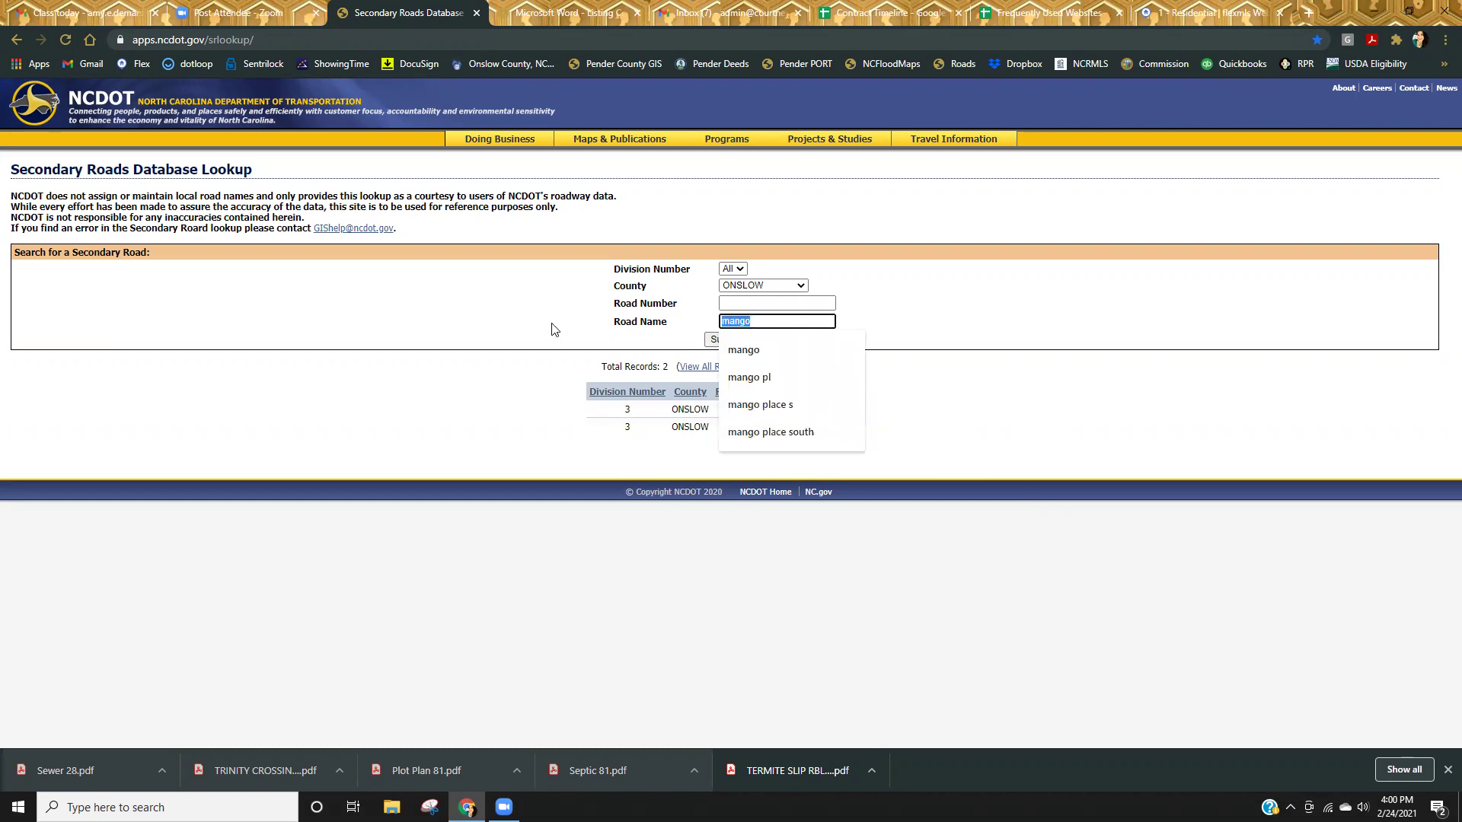
{"action": "type", "text": "piedmont"}
{"action": "key", "text": "Return"}
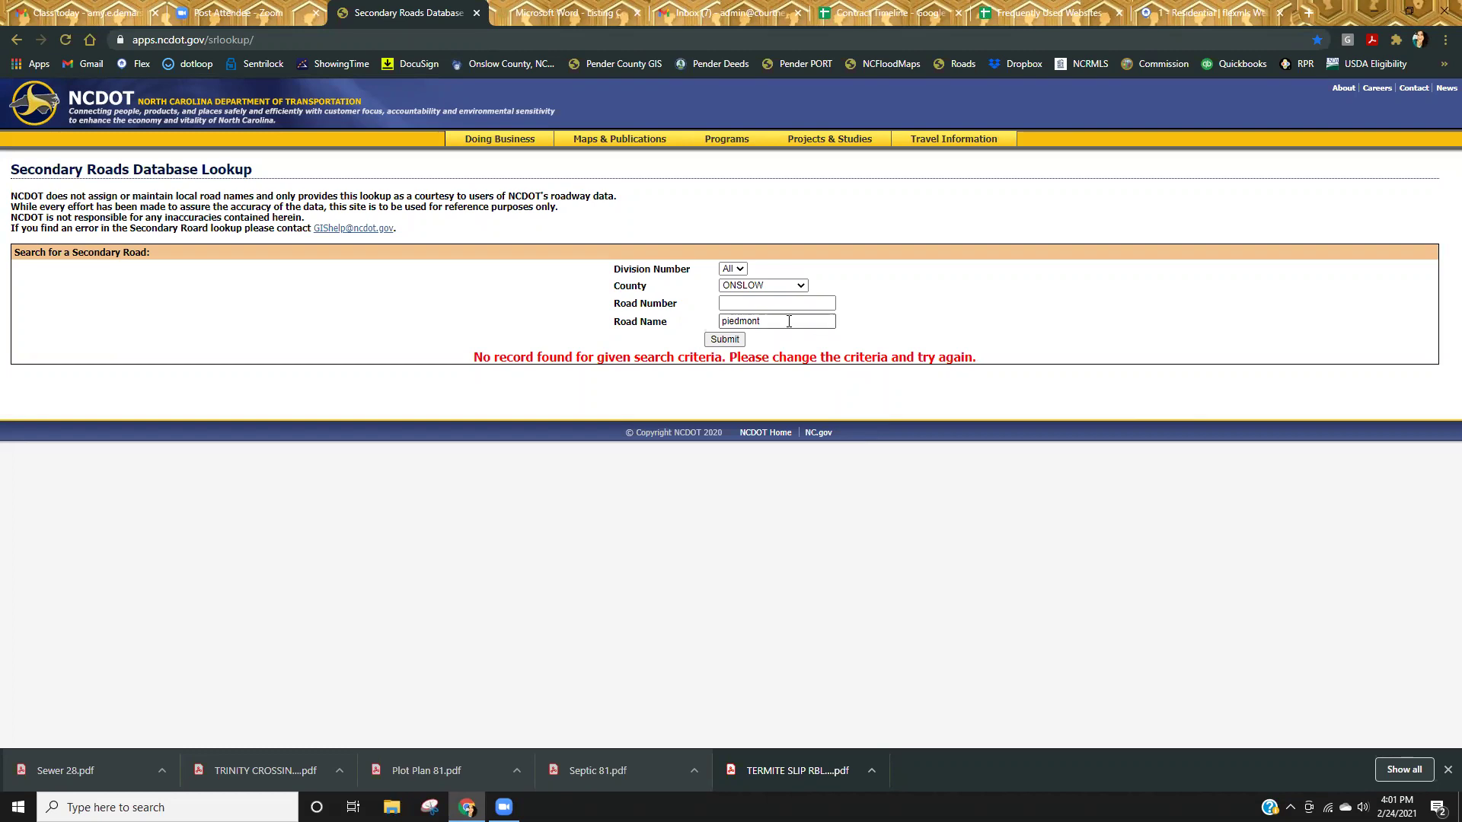
{"action": "left_click_drag", "start_coordinate": [821, 329], "coordinate": [609, 343]}
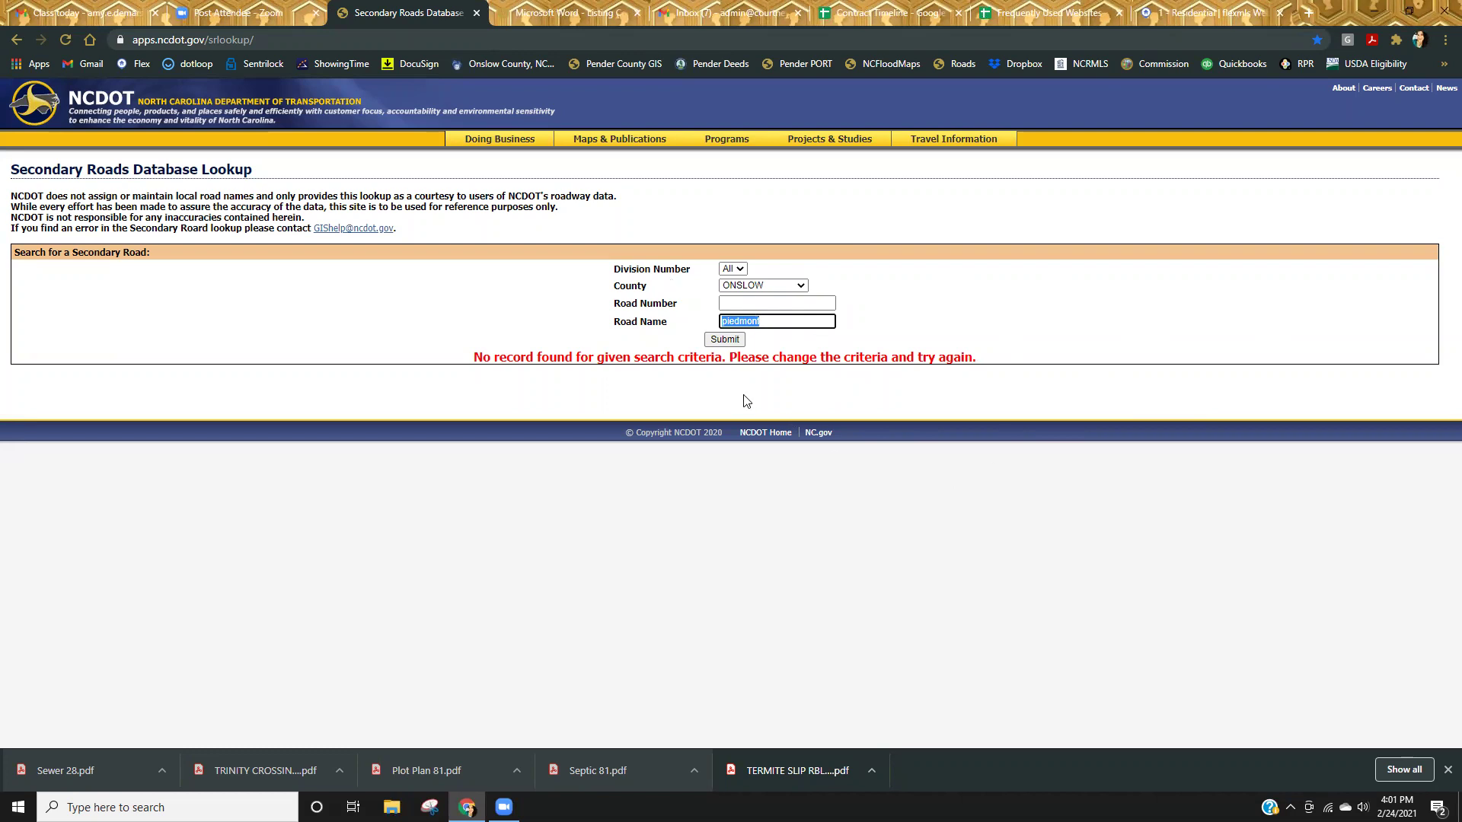
{"action": "type", "text": "warlick"}
{"action": "key", "text": "Return"}
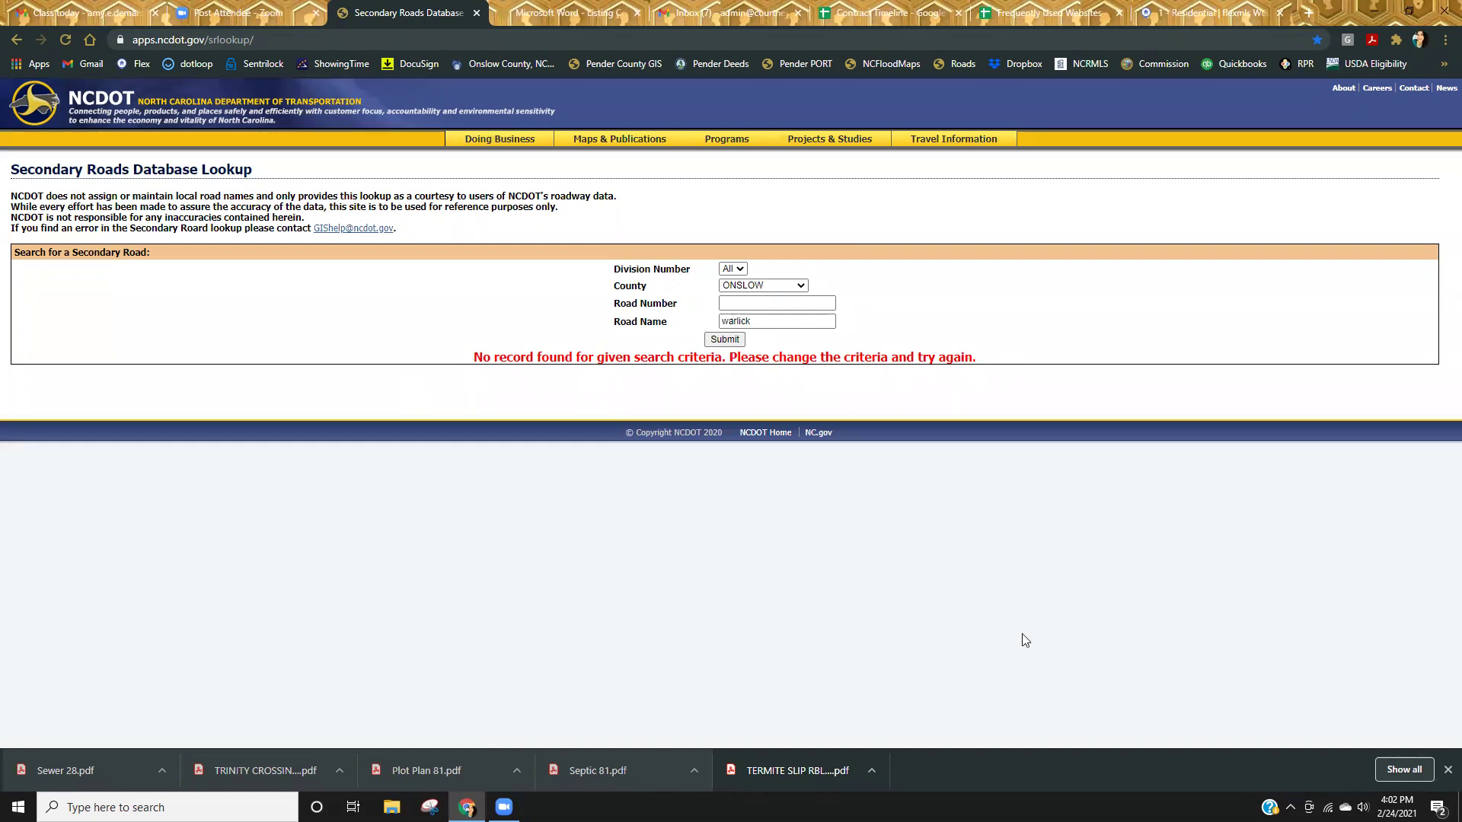
{"action": "left_click", "coordinate": [731, 308]}
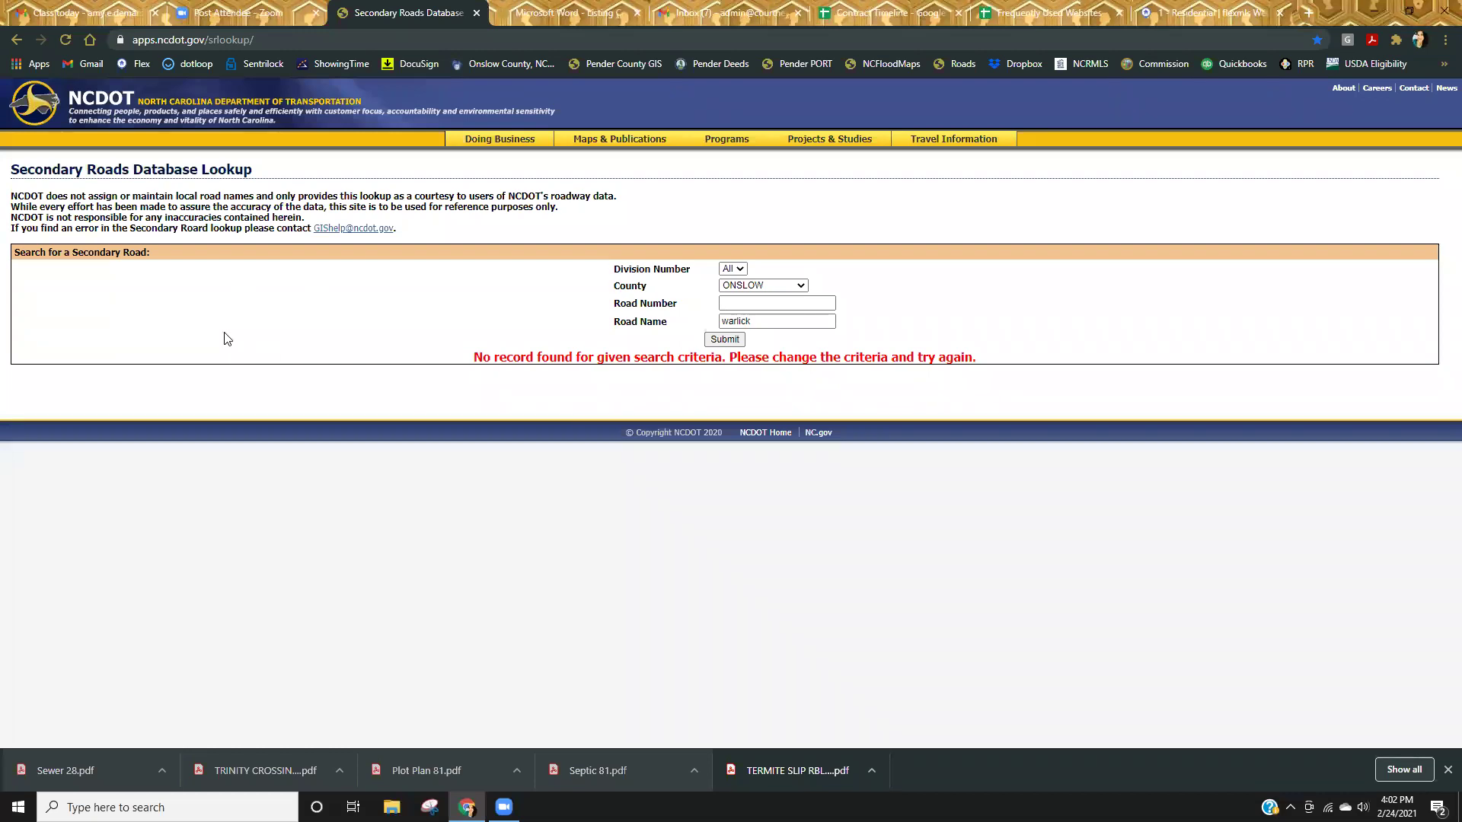